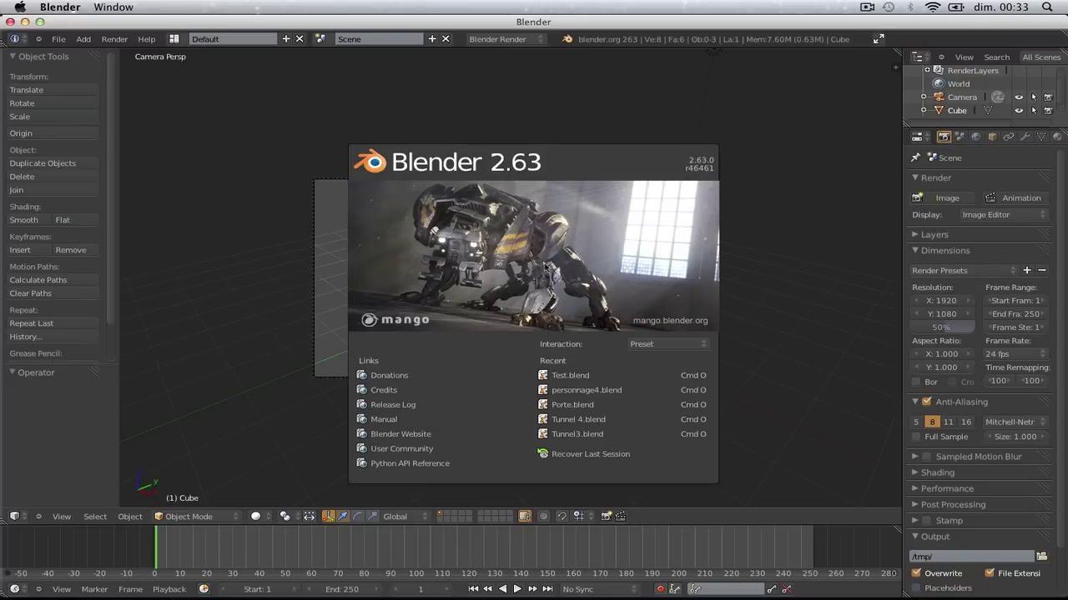
Dismiss the splash screen, select the default cube from the front view and delete it
click(538, 242)
key(Home)
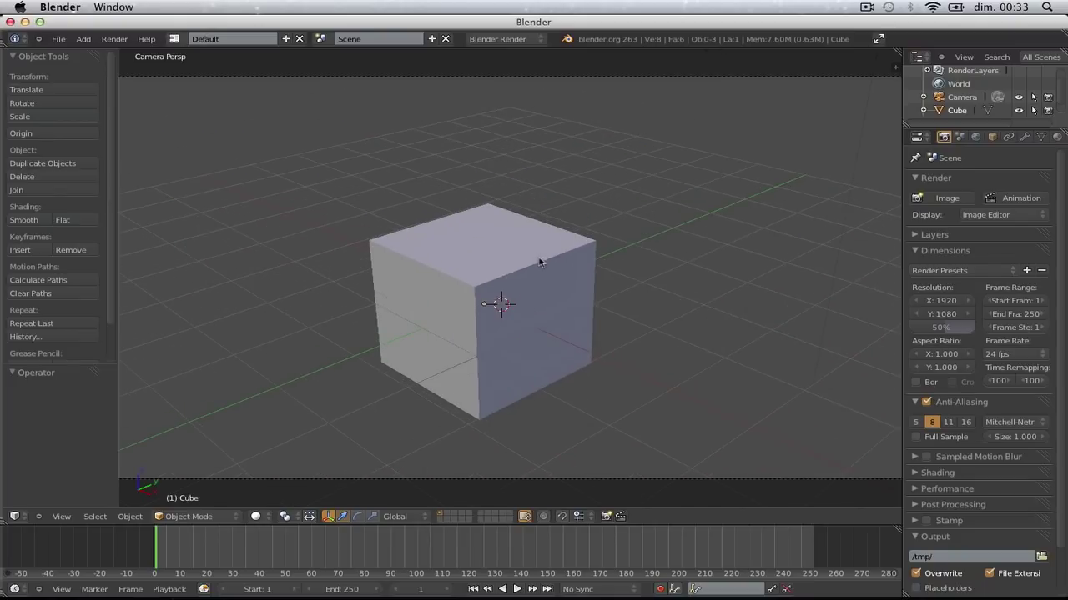
key(KP_1)
scroll(538, 265, down, 3)
shift+middle_drag(536, 297, 597, 329)
scroll(502, 301, down, 1)
key(KP_1)
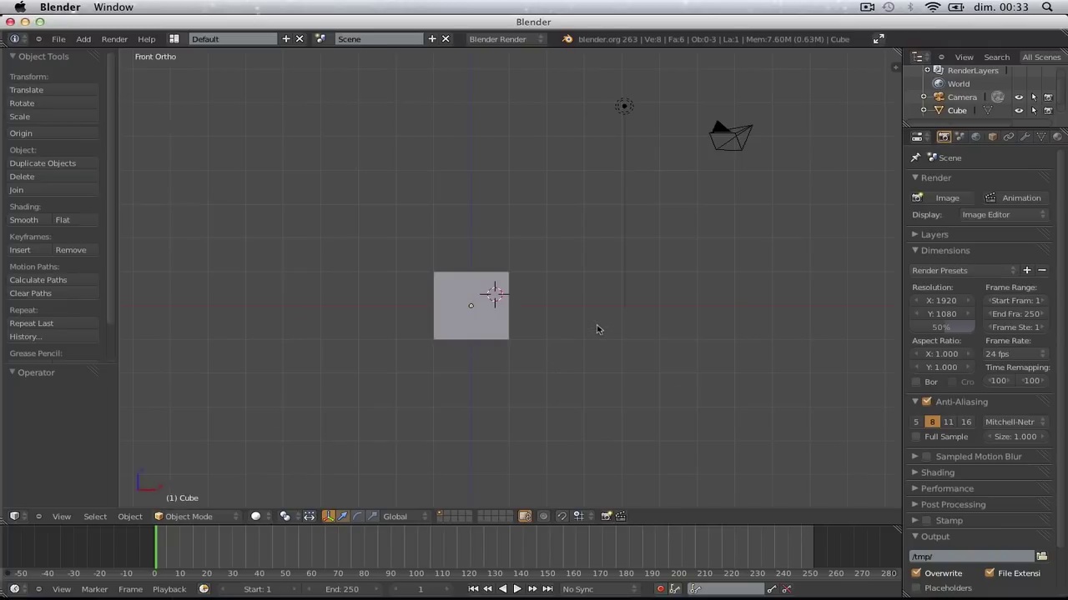
scroll(551, 270, up, 3)
shift+middle_drag(484, 285, 542, 197)
scroll(542, 229, up, 3)
right_click(561, 242)
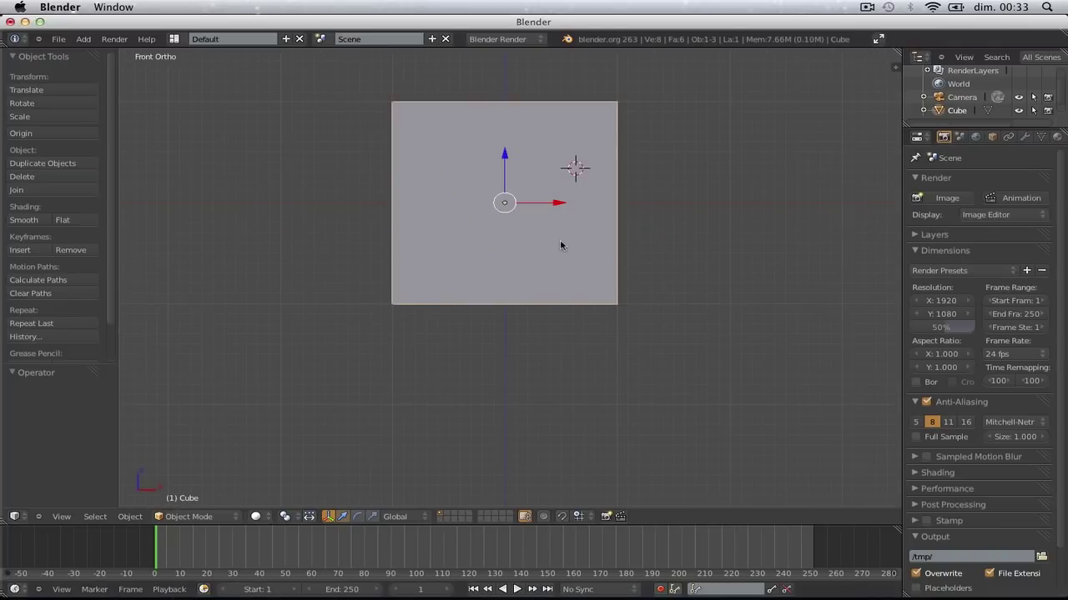
scroll(561, 246, down, 2)
key(x)
click(564, 246)
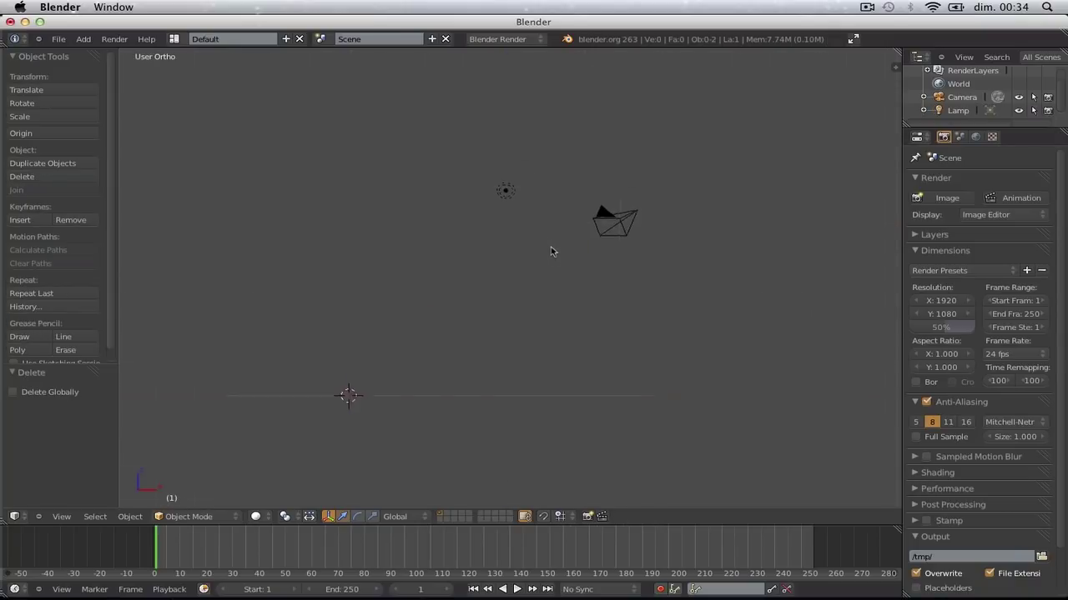
Add a cylinder mesh to the scene and set its vertex count to 8
middle_drag(609, 209, 528, 300)
key(shift+a)
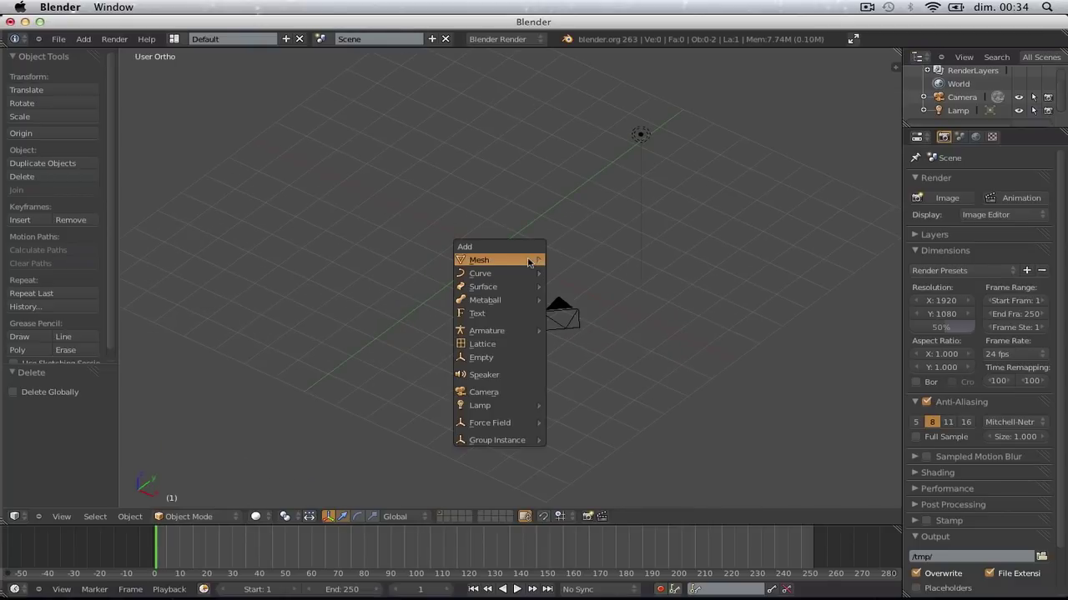
mouse_move(544, 257)
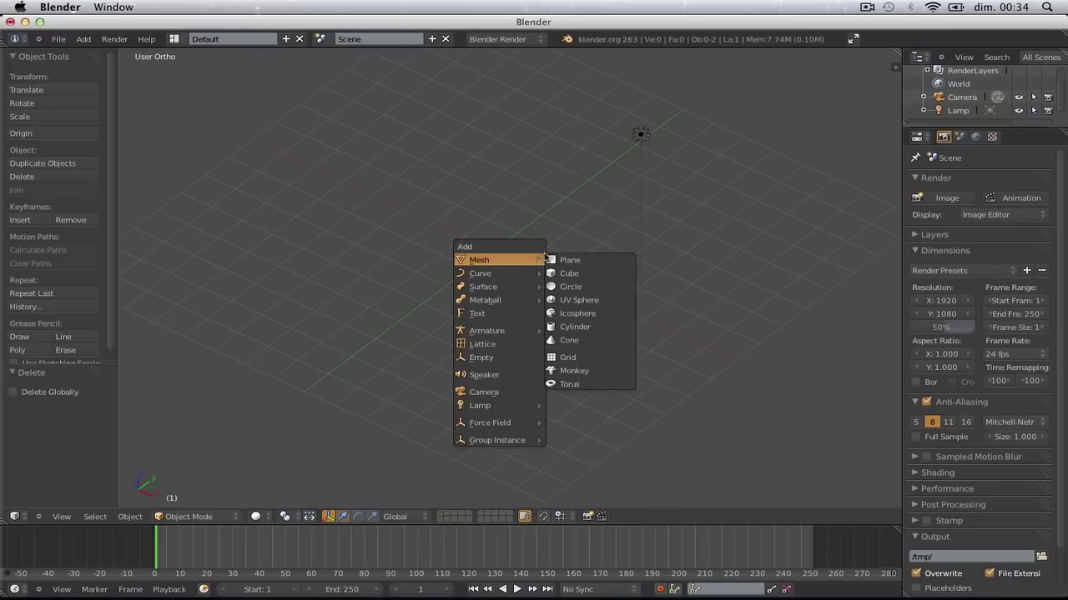
click(592, 327)
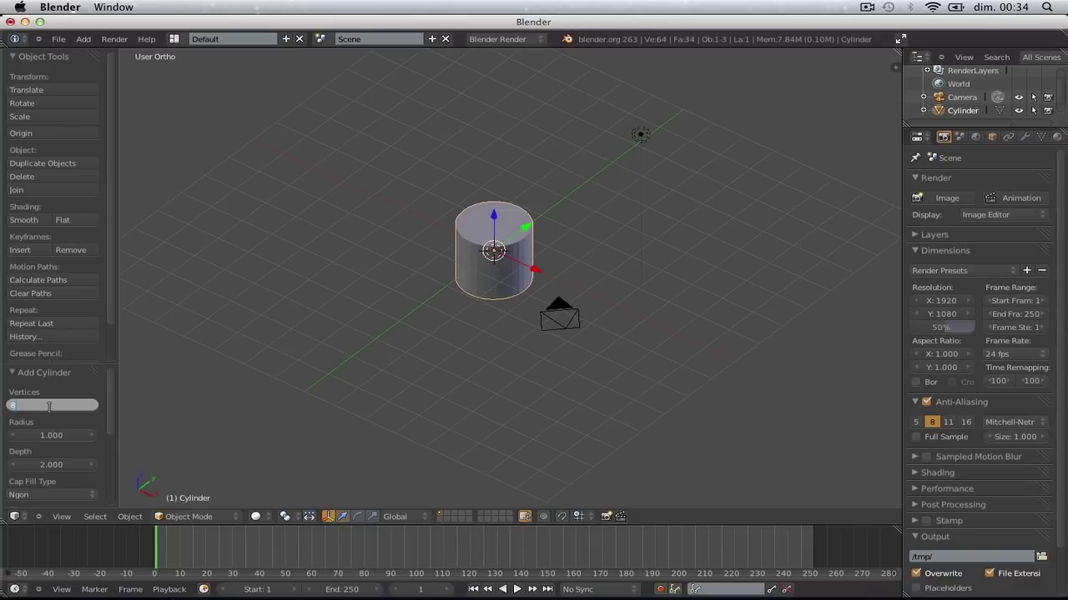
key(Return)
In Edit Mode, lower the cylinder's top ring of vertices by about 0.867 along Z from the right view
key(KP_3)
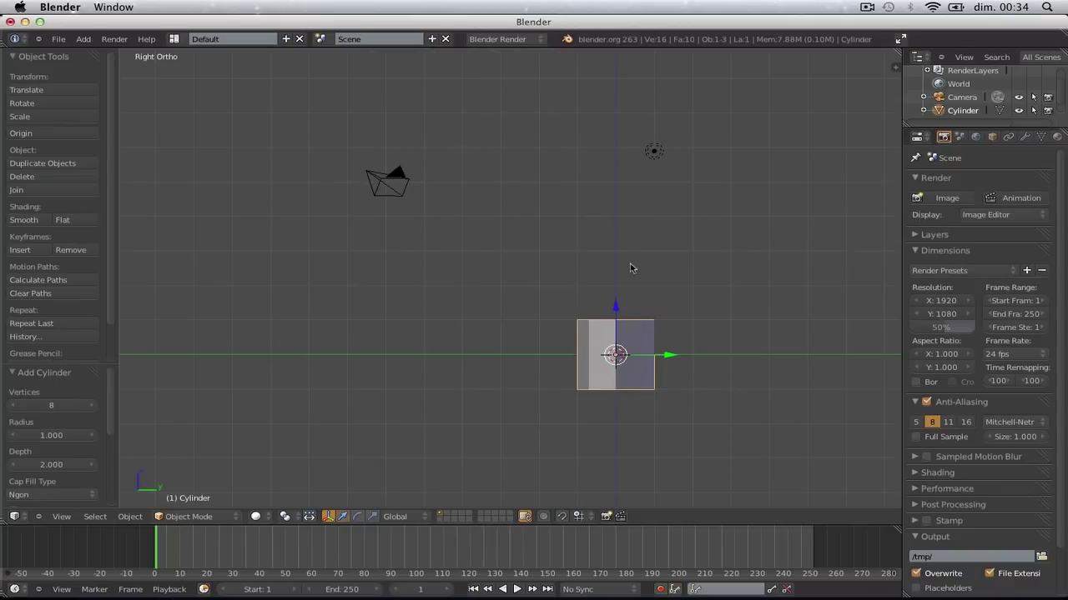
key(KP_Decimal)
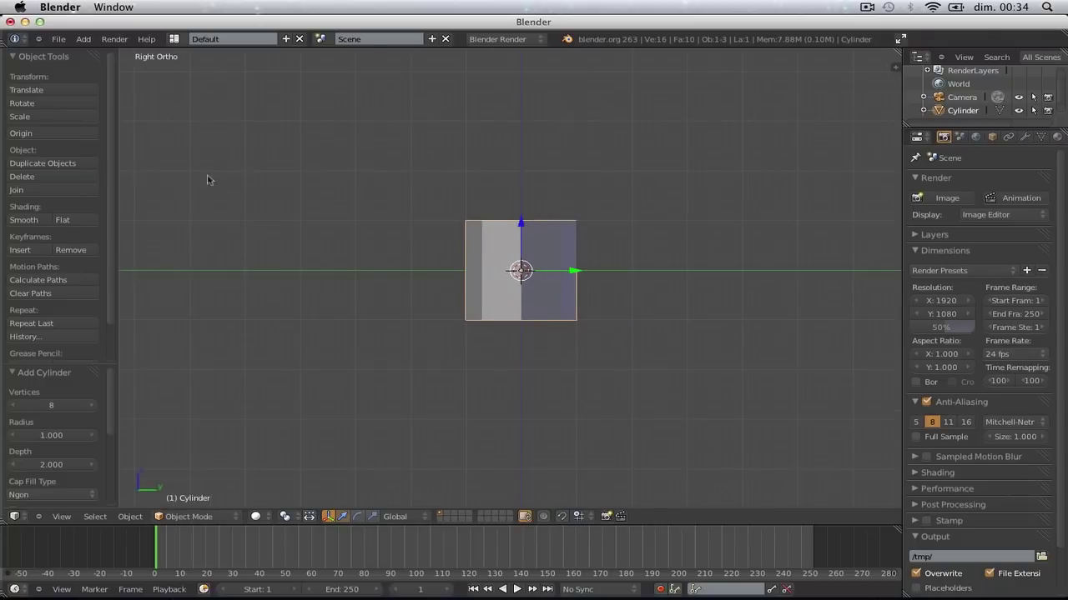
key(t)
key(t)
key(Tab)
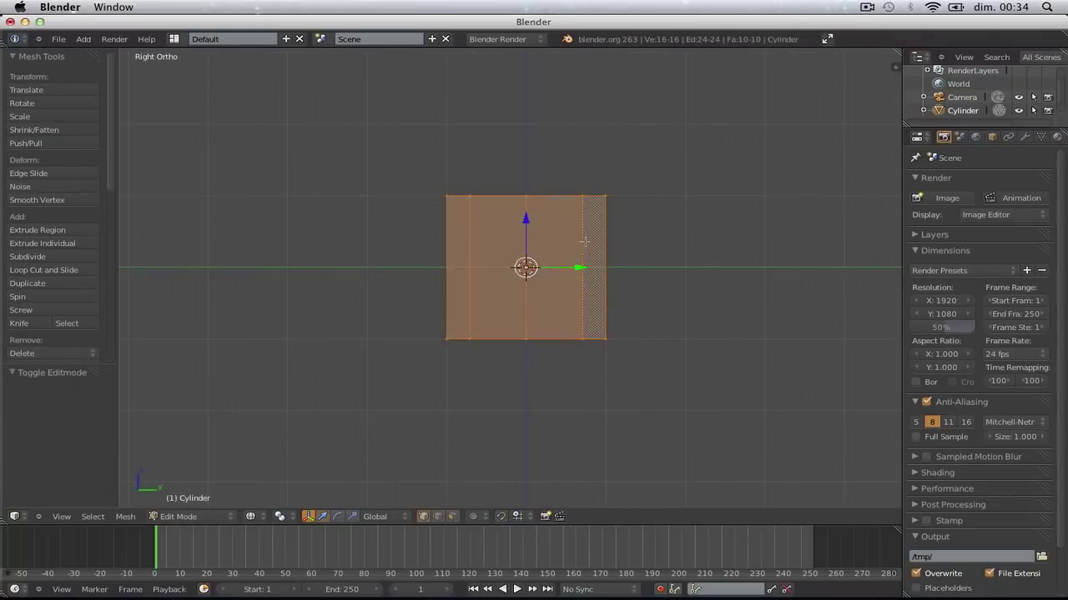
key(a)
key(b)
drag(638, 214, 405, 147)
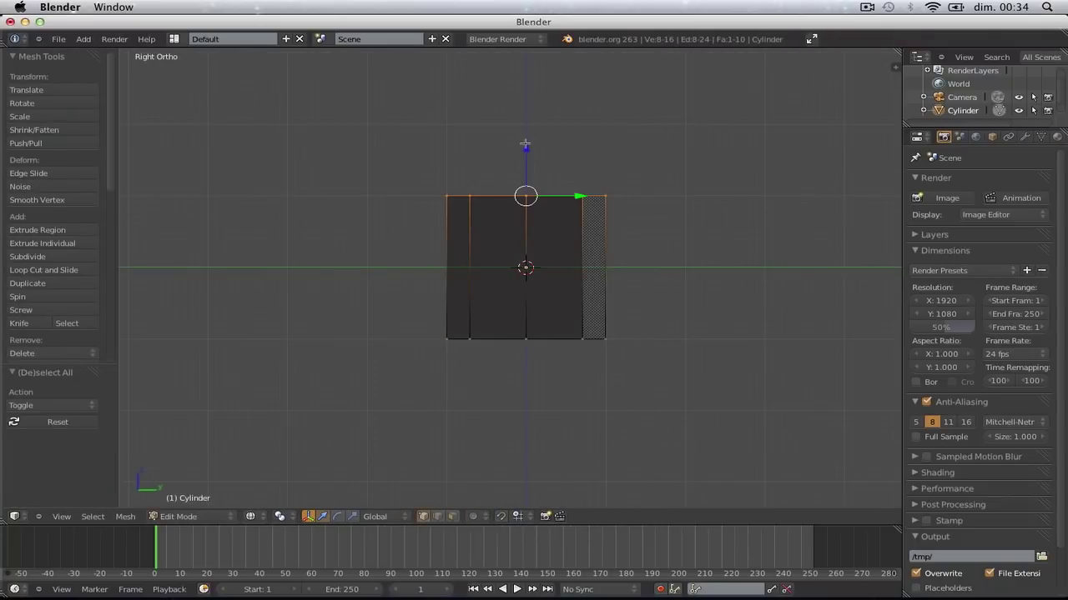
drag(525, 145, 526, 207)
key(KP_Decimal)
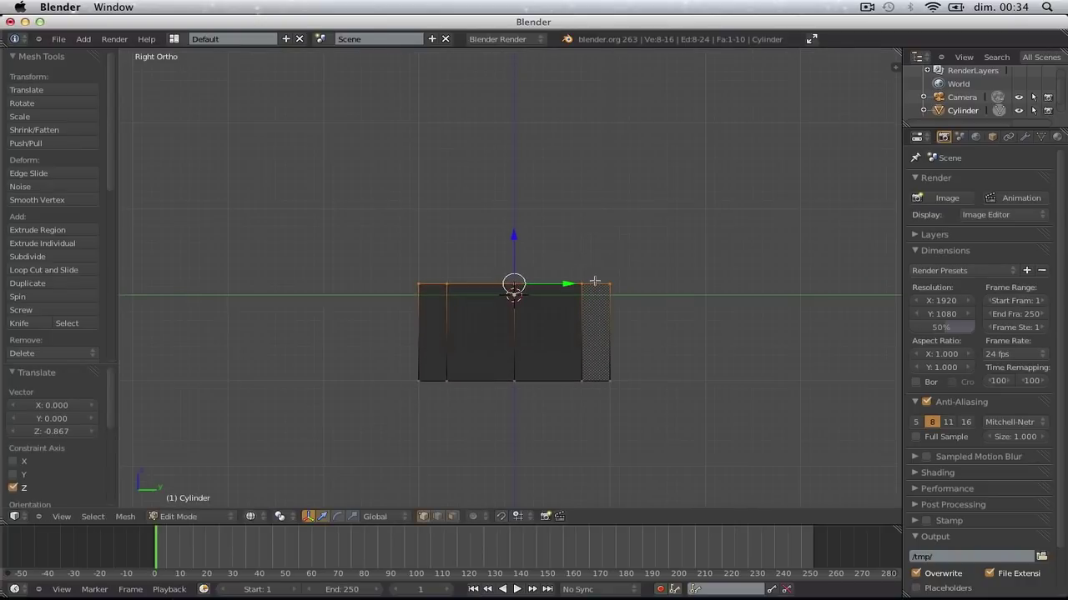
Tilt the top ring slightly, extrude it upward by about 1.149, and rotate the new ring so it slopes down towards positive Y
key(r)
click(595, 273)
key(e)
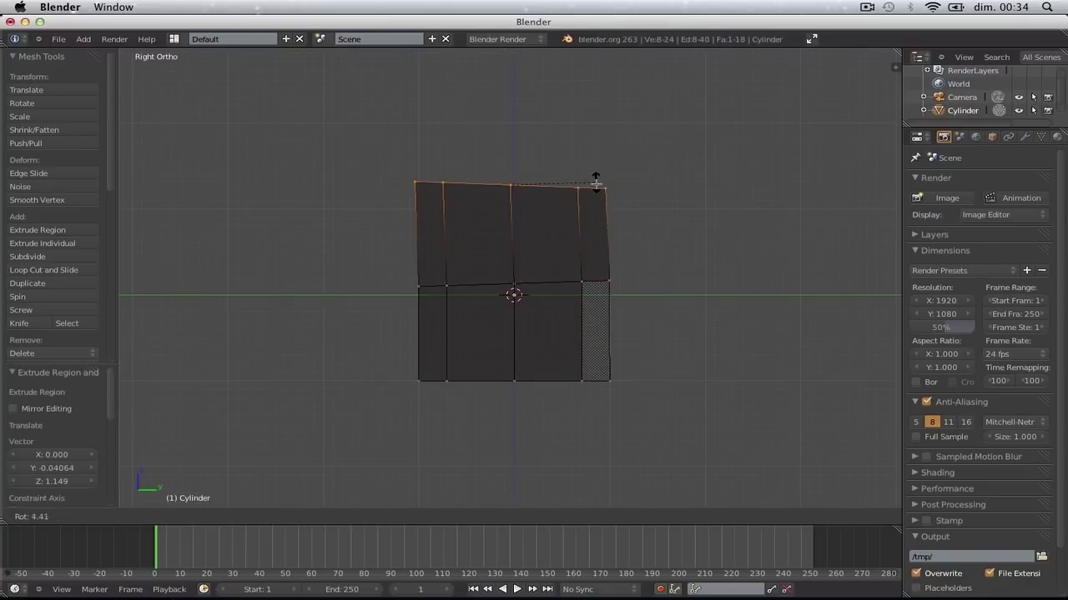
click(604, 180)
scroll(604, 182, down, 2)
shift+middle_drag(603, 206, 598, 236)
scroll(598, 241, up, 1)
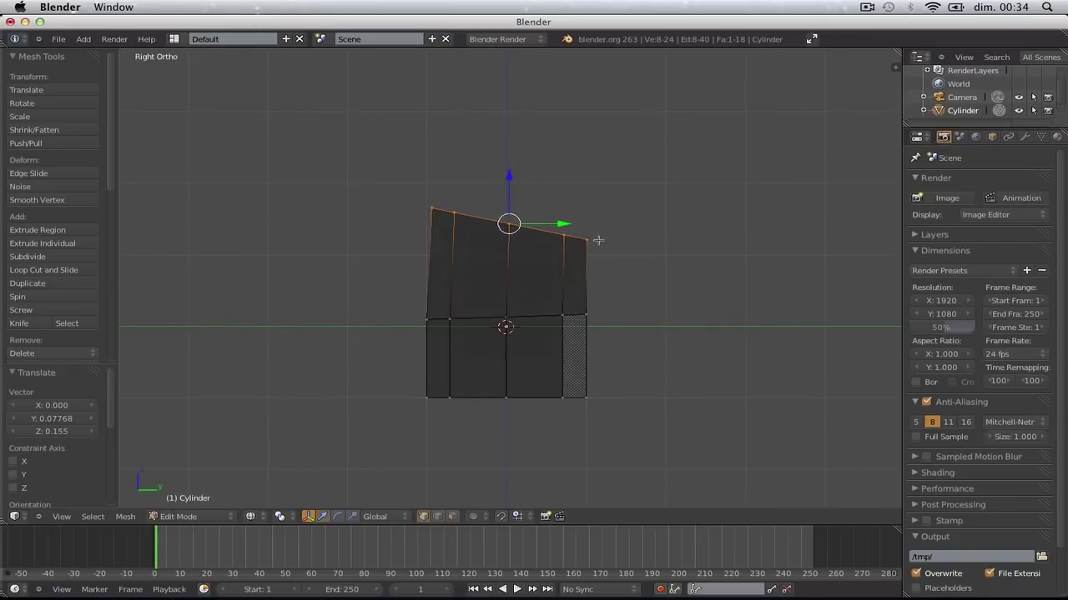
Extrude the top ring upward again, scale it down to a narrower top and rotate it nearly level
key(e)
click(619, 164)
key(s)
click(608, 163)
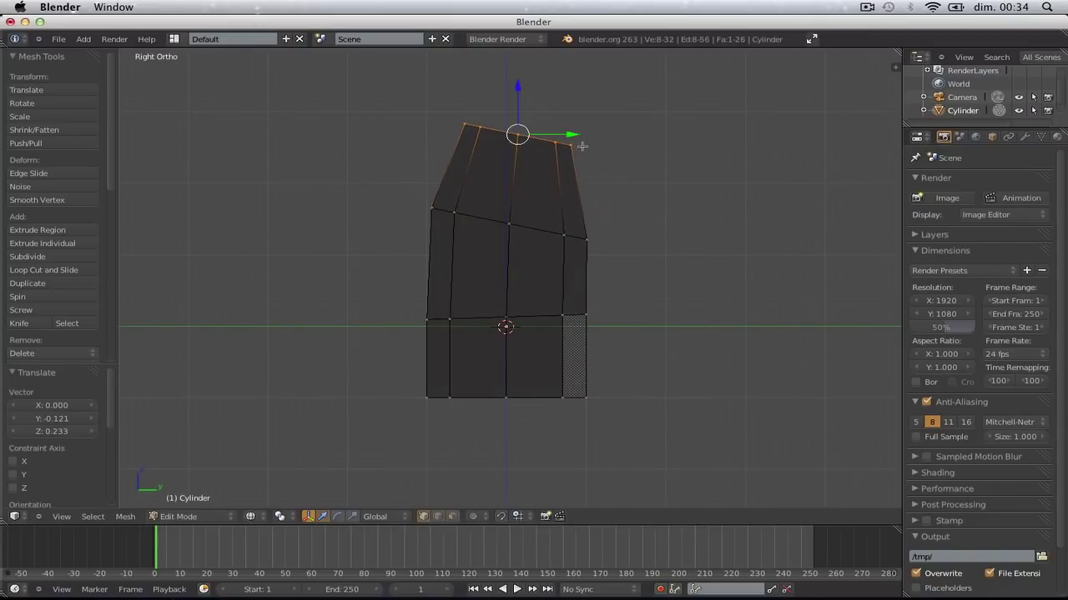
key(a)
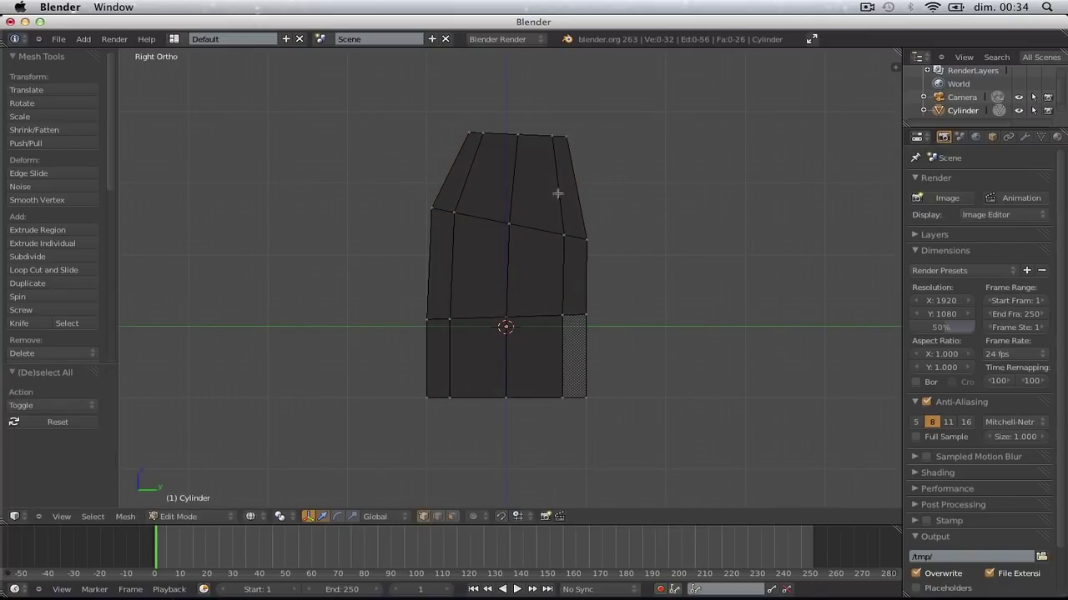
Select the sloping ring just below the top face and move it slightly downward
key(b)
drag(310, 175, 604, 247)
key(g)
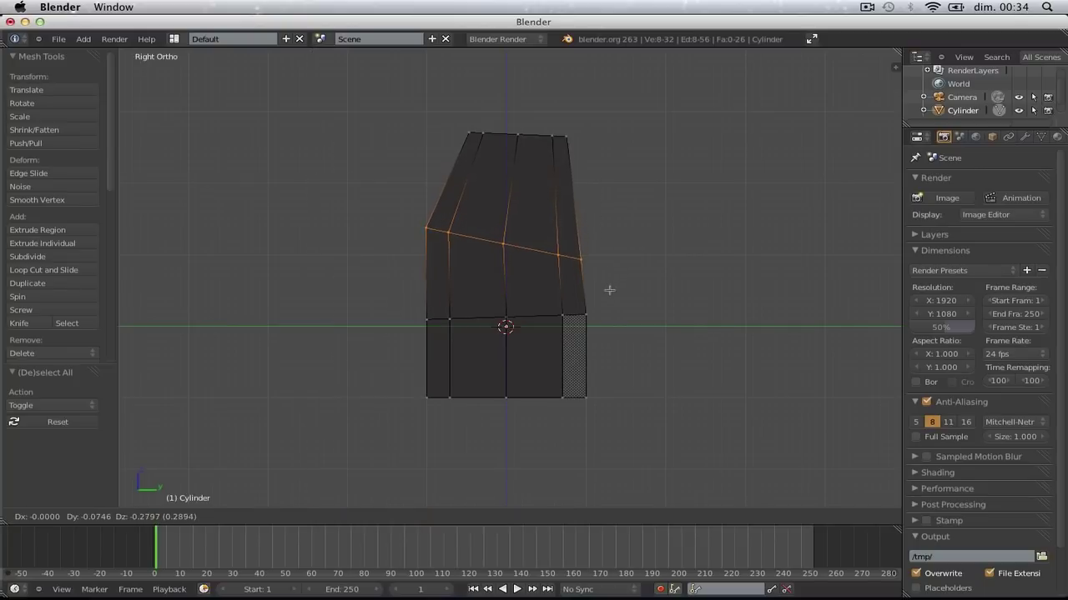
click(613, 288)
Add a loop cut across the uppermost section, tilt it up towards positive Y and adjust its position
key(ctrl+r)
double_click(582, 199)
key(r)
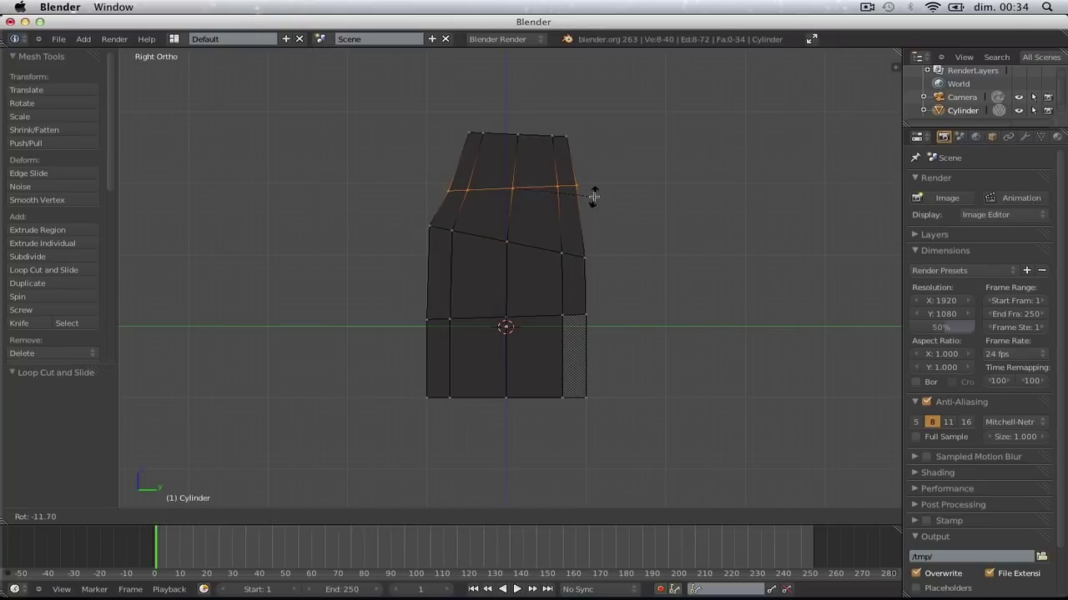
click(594, 193)
key(g)
click(591, 193)
Scale the new ring up by about 1.235 and 1.059, shifting it slightly so it bulges over the body
key(s)
click(601, 199)
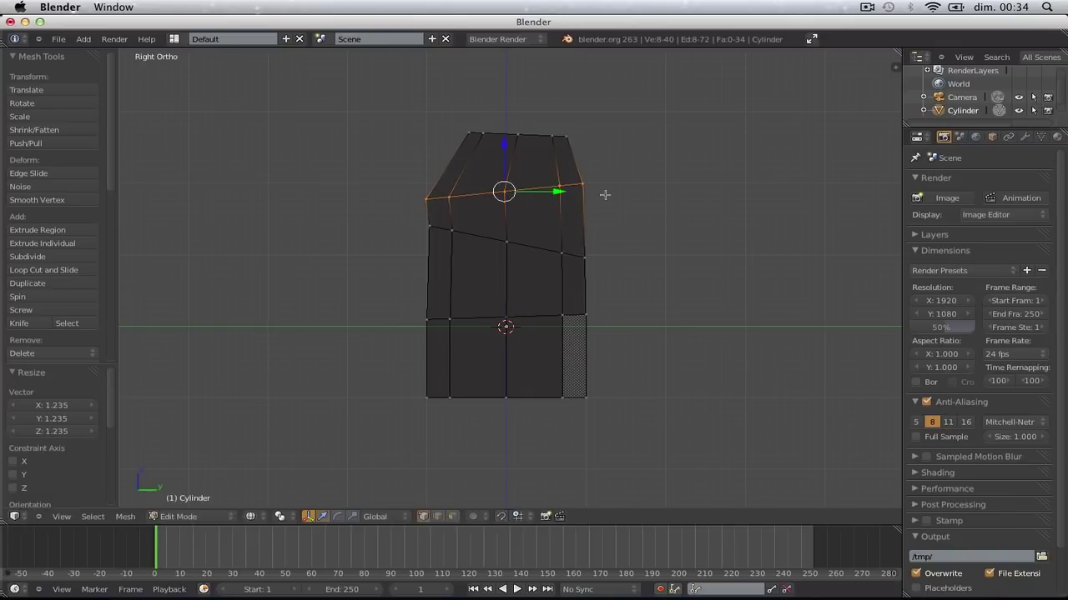
key(g)
click(603, 203)
key(s)
click(610, 203)
key(g)
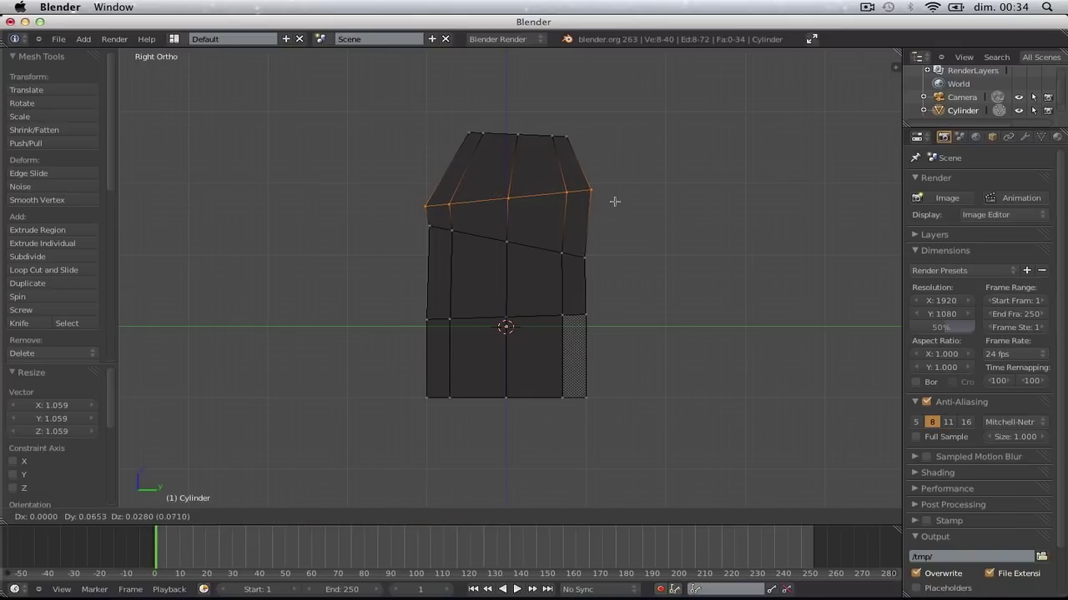
click(613, 201)
key(a)
Delete the vertices of the mesh's negative X half from the front view, keeping the centre line
key(KP_1)
key(z)
key(z)
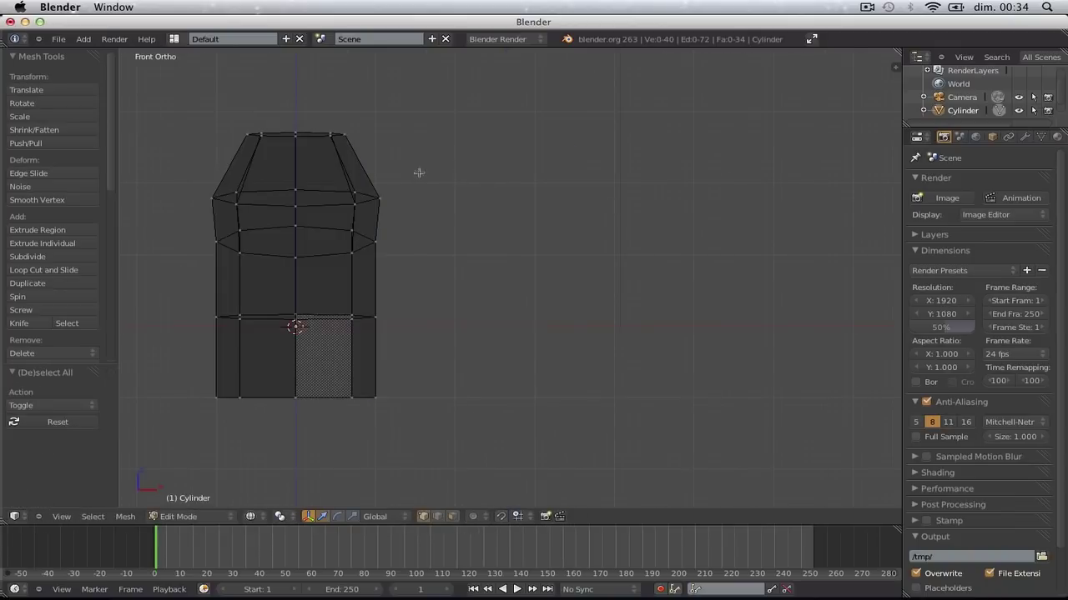
shift+middle_drag(391, 179, 576, 184)
key(b)
drag(451, 108, 388, 412)
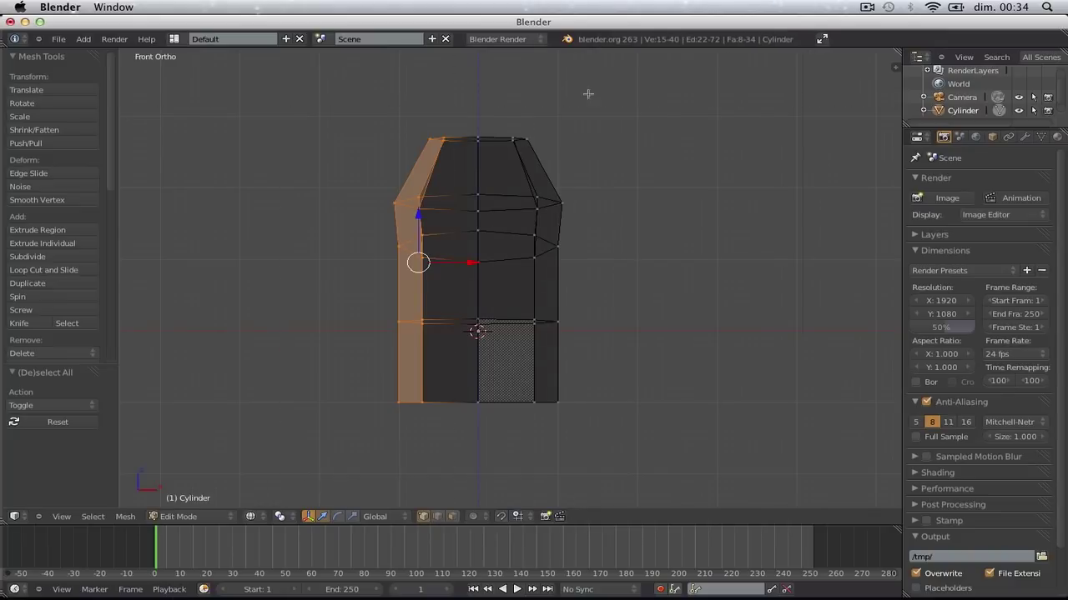
key(x)
click(584, 84)
Add a Mirror modifier to the half mesh on the X axis with Clipping enabled
key(z)
mouse_move(518, 173)
middle_down()
mouse_move(551, 185)
mouse_move(481, 198)
mouse_move(868, 197)
middle_up()
click(1025, 136)
click(982, 181)
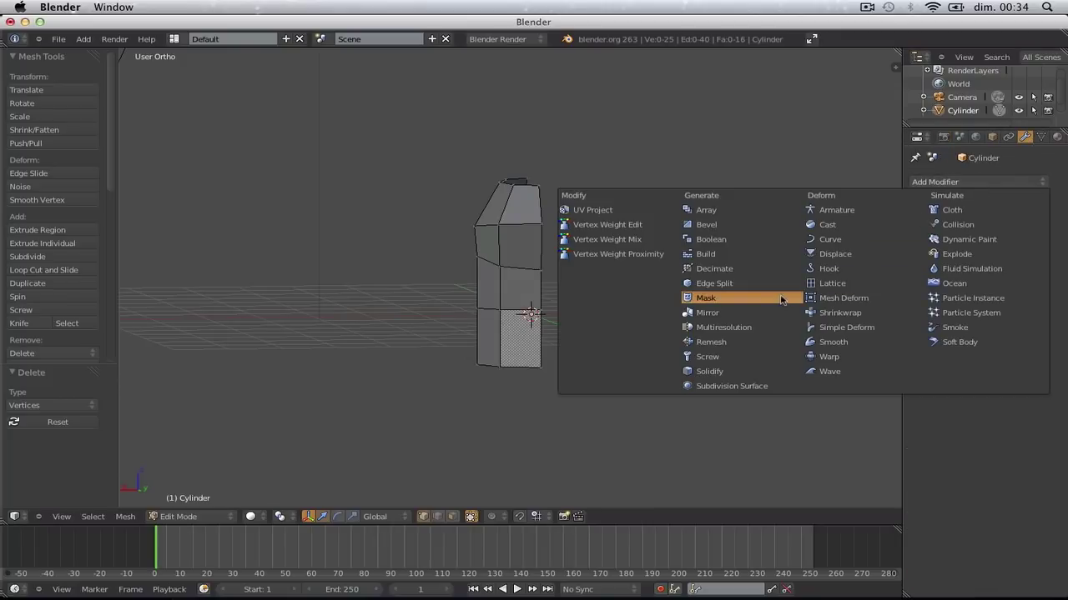
click(767, 315)
middle_drag(709, 292, 378, 340)
key(KP_1)
key(a)
key(a)
scroll(528, 278, up, 1)
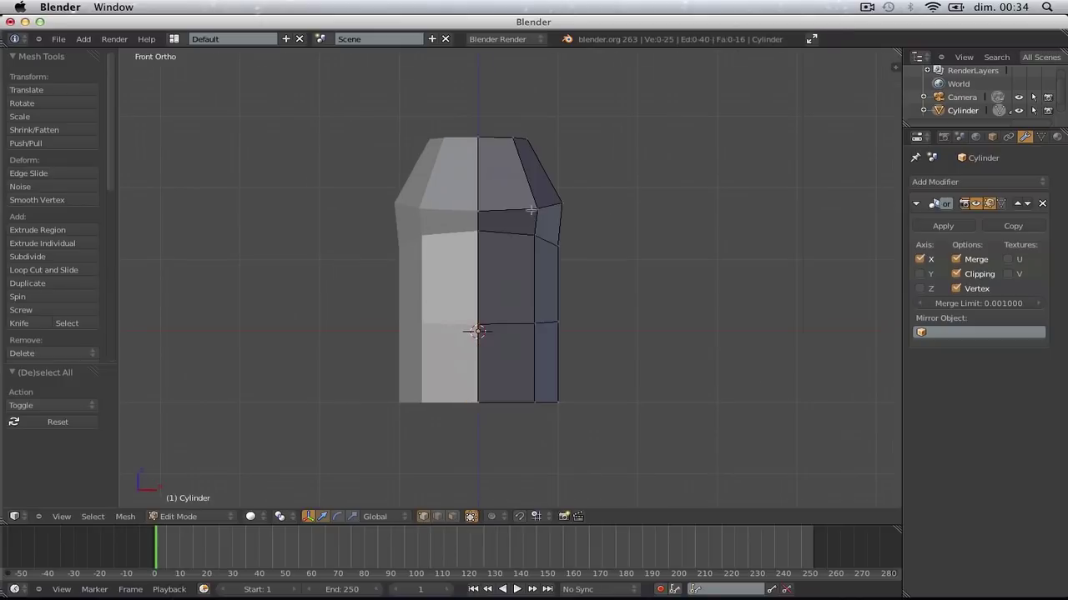
Add a loop cut across the top section of the half mesh and scale it up by about 1.25
key(z)
key(ctrl+r)
click(558, 175)
key(s)
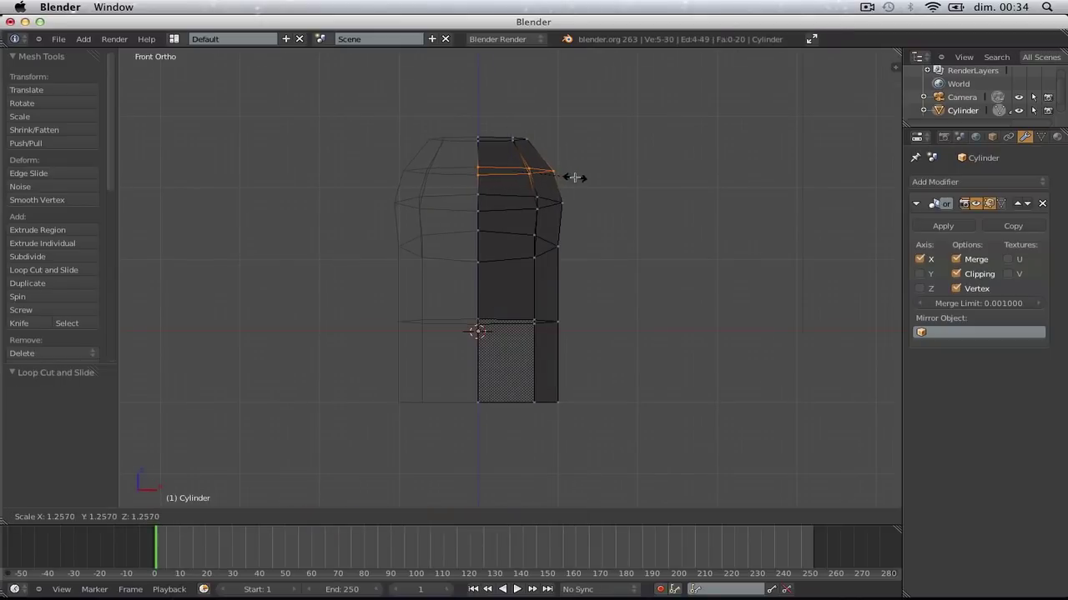
click(573, 177)
key(a)
Box-select the outer vertices of the two upper rings and move them outward to widen the head
key(b)
drag(508, 161, 595, 227)
key(g)
click(605, 228)
key(a)
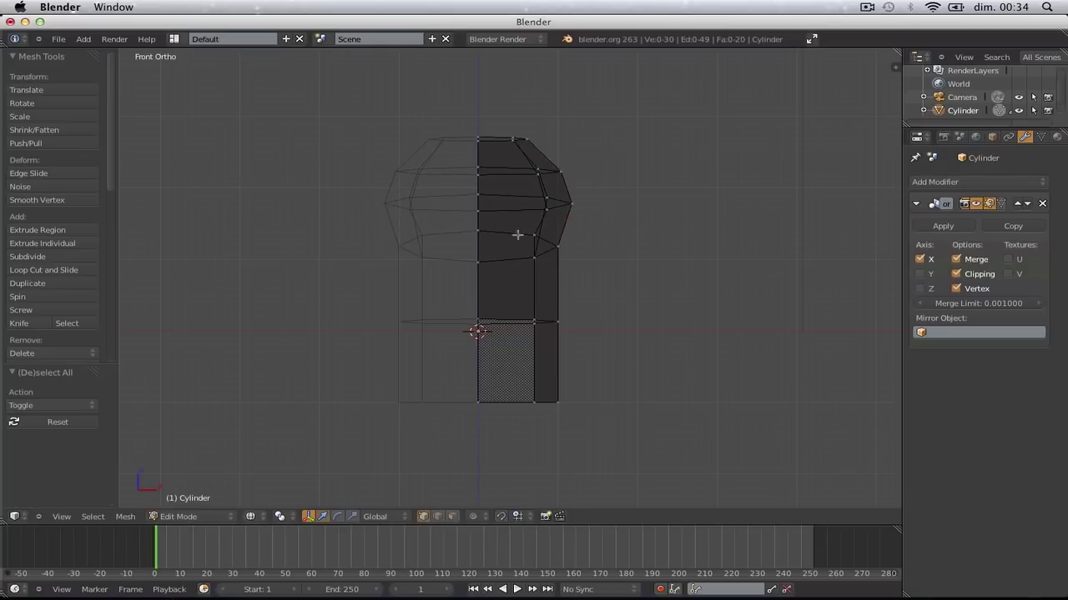
Raise the ring beneath the widened part by about 0.177 along Z and scale it up by about 1.115
drag(522, 202, 525, 189)
key(s)
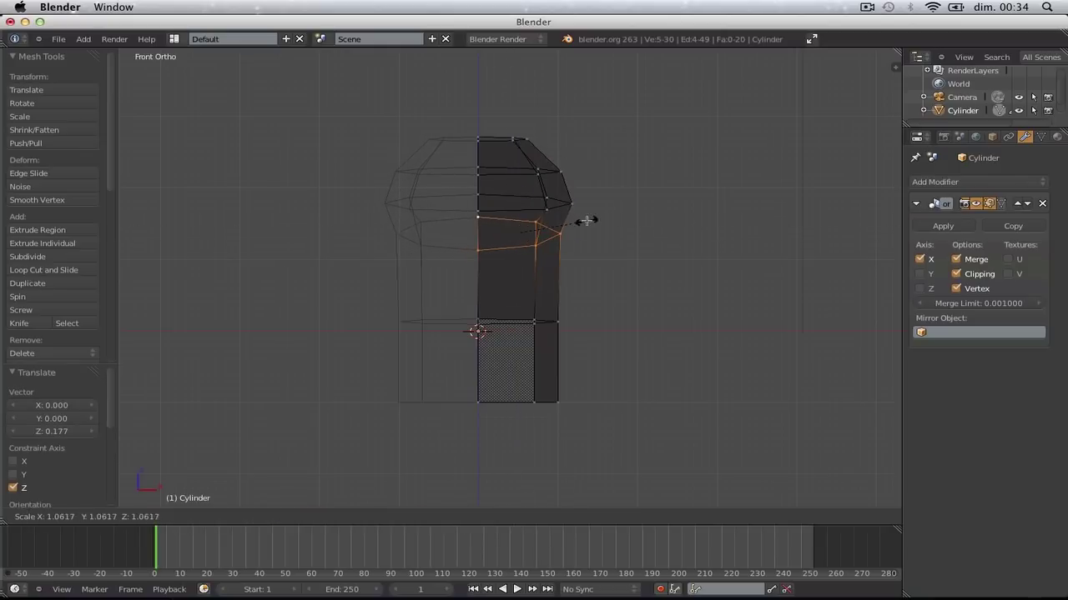
click(590, 221)
From the right view, scale the same ring to about 0.881 along Y, reduce its tilt and reposition it slightly
key(z)
scroll(594, 251, down, 2)
key(KP_3)
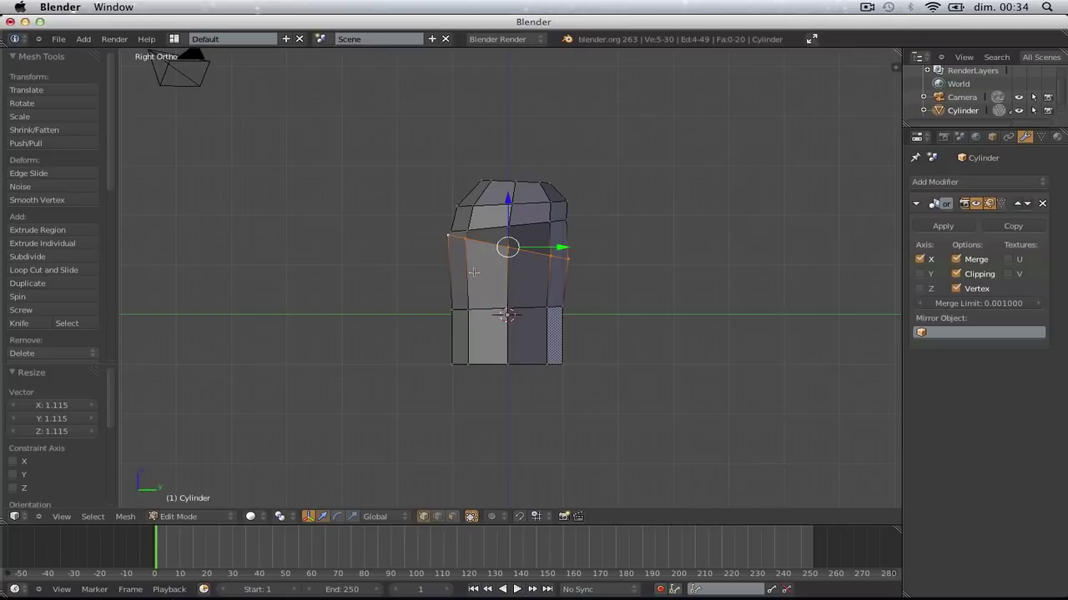
scroll(594, 251, up, 2)
key(s)
key(y)
click(661, 244)
key(r)
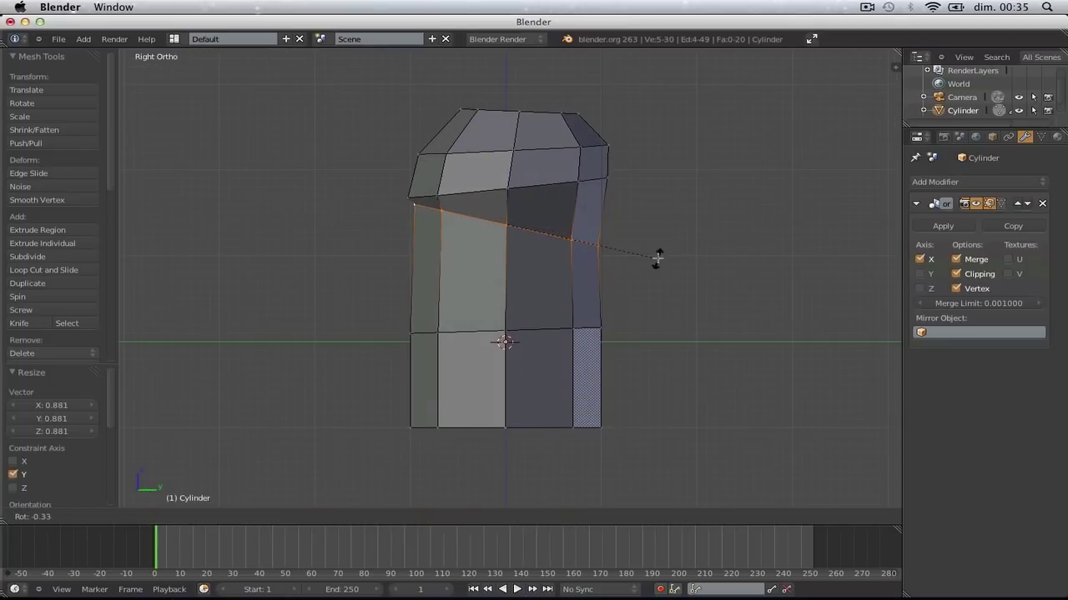
click(660, 246)
key(g)
click(660, 251)
key(a)
Select the vertices along the outermost positive Y edge and move them inward by about 0.054 along Y
key(z)
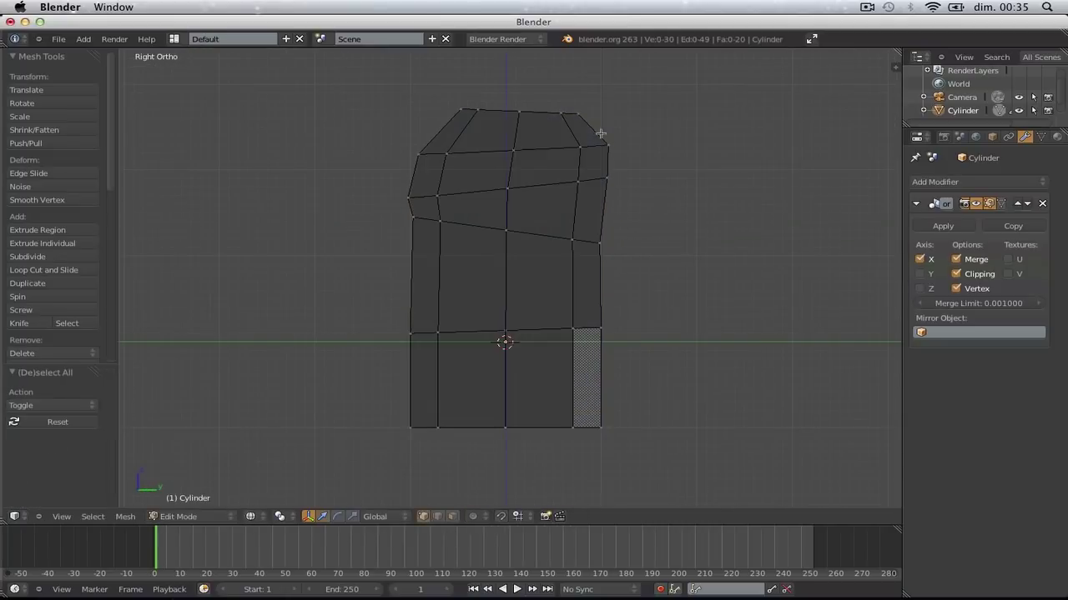
drag(609, 153, 686, 425)
key(g)
click(684, 215)
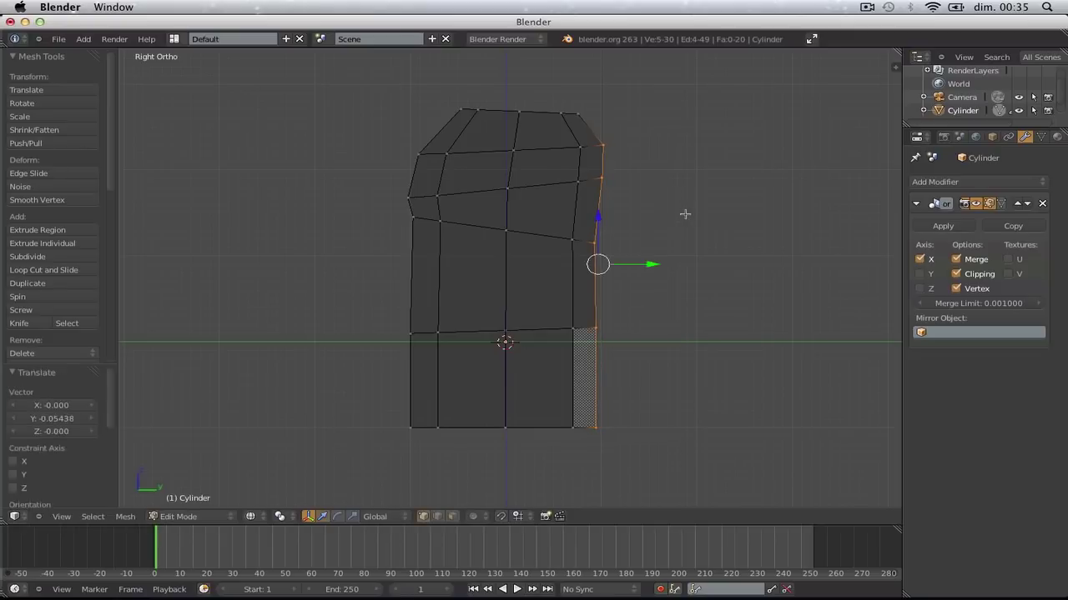
Select the whole mesh and adjust its scale along the Y axis
key(a)
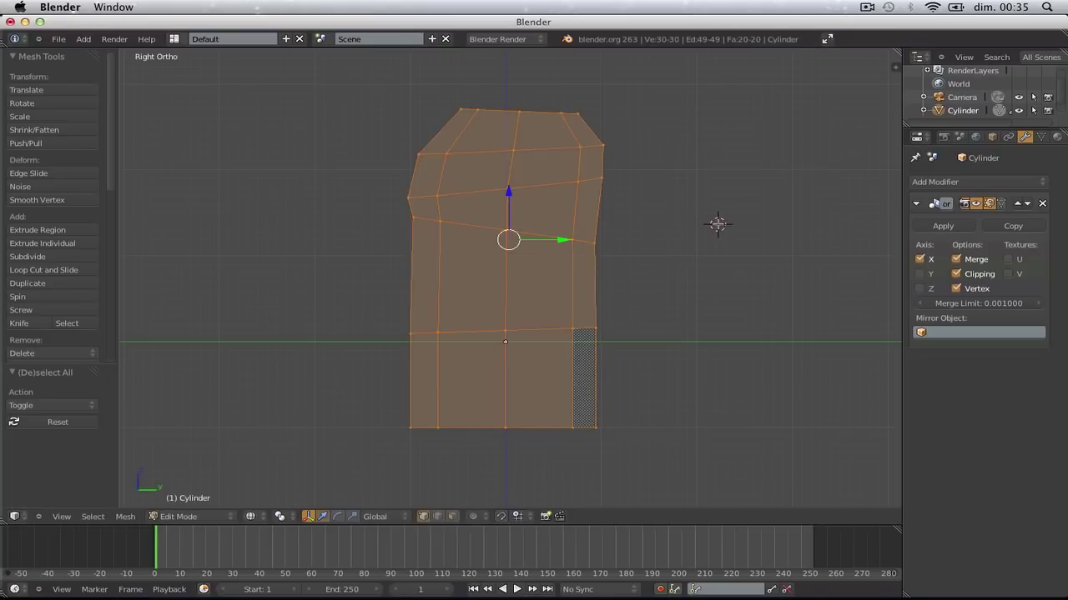
key(s)
key(y)
click(695, 227)
key(z)
key(a)
Rotate the sloping middle ring by about 7.7 degrees to flatten it and raise it by about 0.1
mouse_move(694, 227)
middle_down()
mouse_move(410, 302)
mouse_move(651, 317)
mouse_move(668, 312)
mouse_move(606, 319)
mouse_move(670, 288)
middle_up()
key(KP_3)
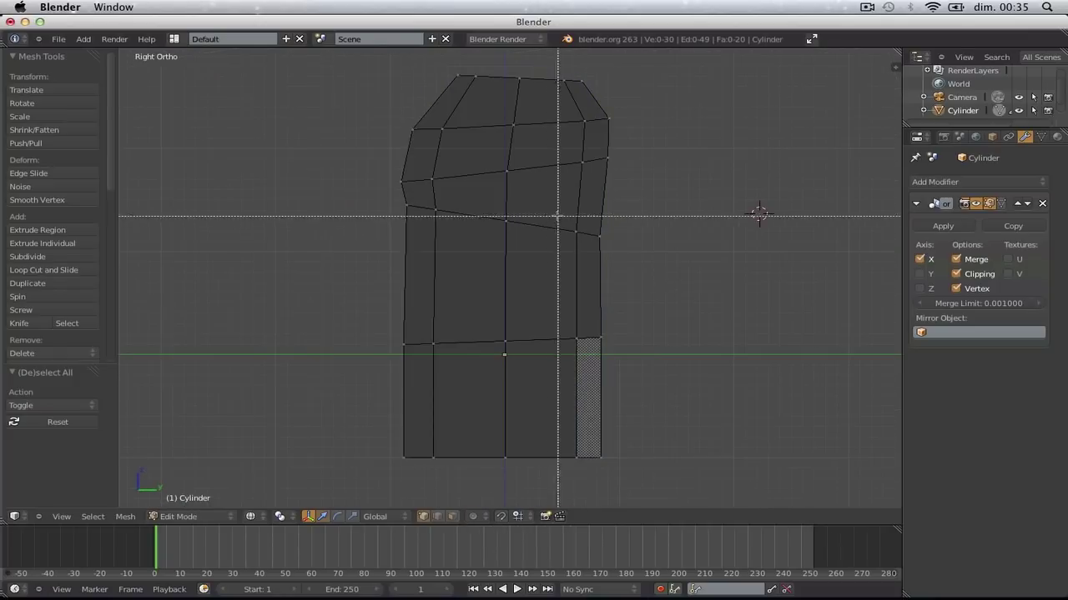
drag(400, 198, 674, 268)
key(r)
click(669, 243)
key(g)
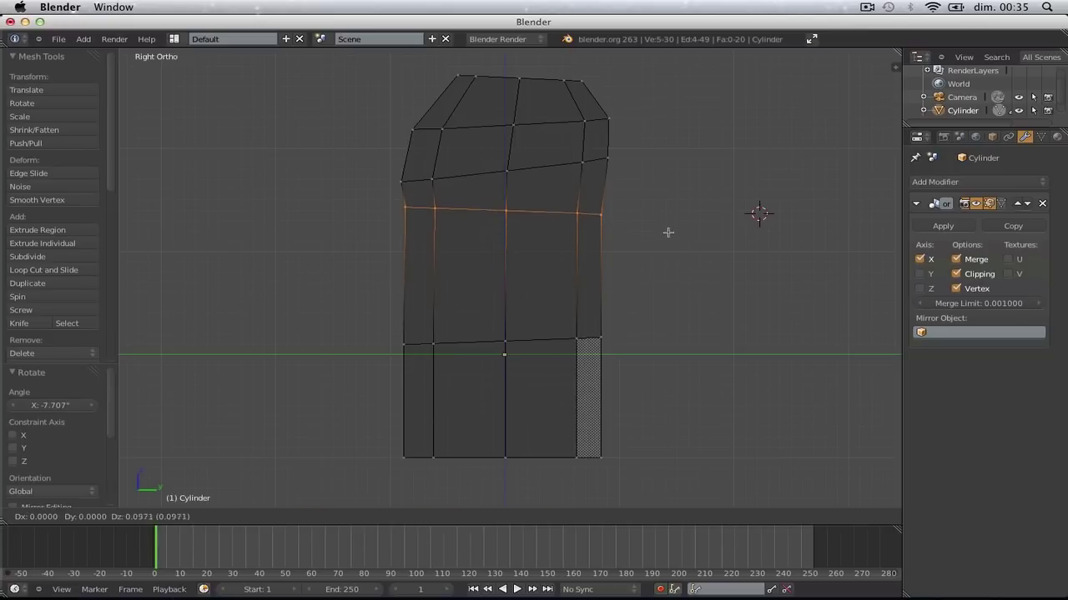
click(669, 230)
Select the flattened ring beneath the sloping one, scale it down slightly and shift it a little upward and toward positive Y
key(a)
key(b)
drag(385, 198, 628, 225)
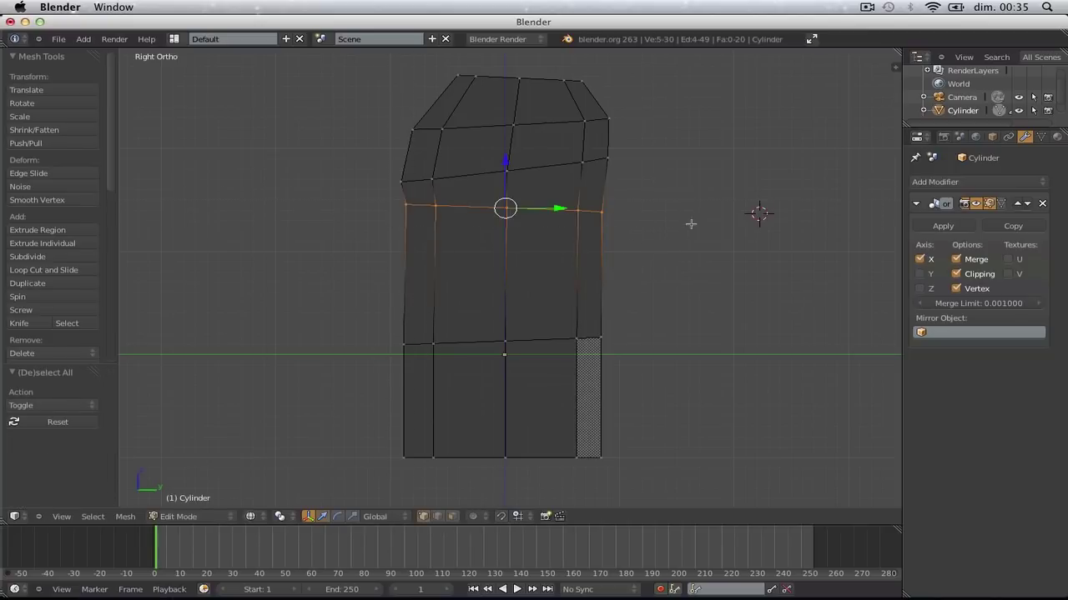
key(s)
click(681, 220)
key(g)
click(687, 218)
key(a)
key(ctrl+z)
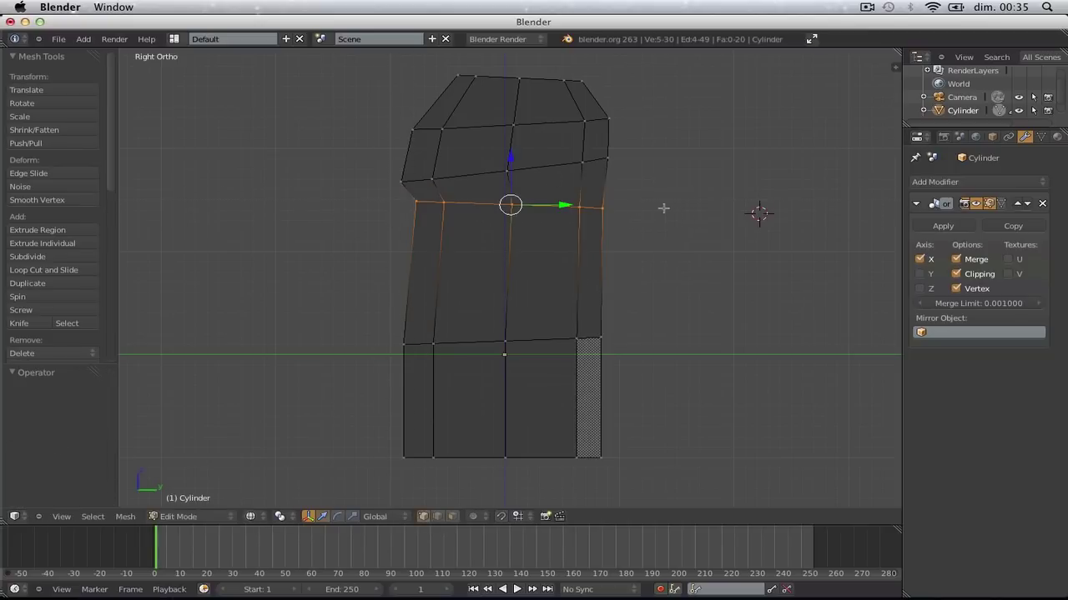
Shift the same ring back toward negative Y and enlarge it slightly to line up with the rings below
key(g)
click(656, 207)
key(s)
click(660, 205)
key(a)
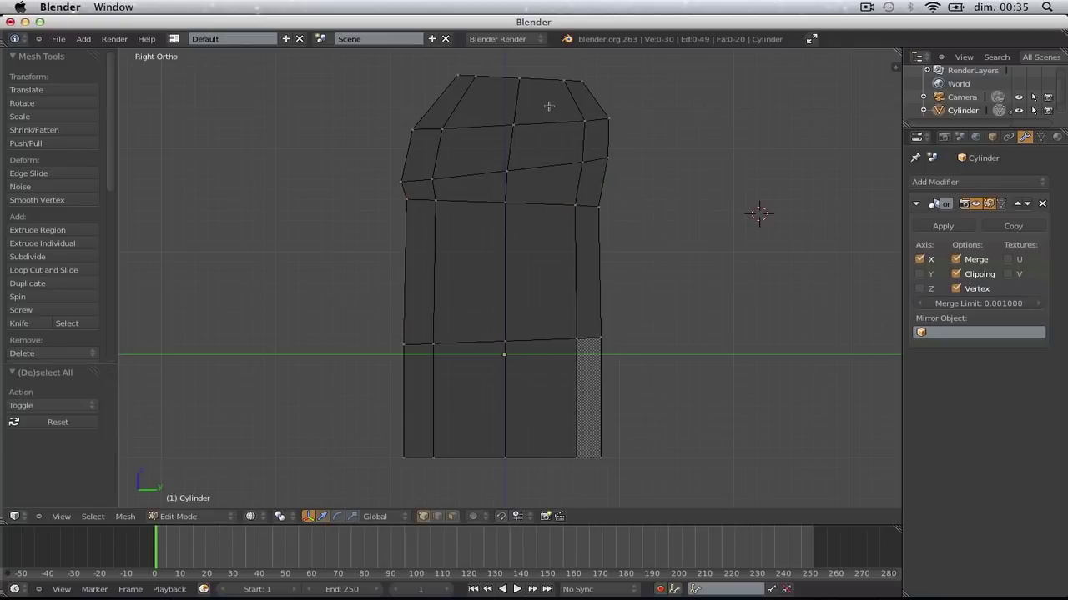
Select the positive Y side vertices of the three rings below the top opening and move them slightly outward along Y
key(b)
drag(548, 106, 670, 247)
key(g)
click(680, 243)
key(a)
Add a horizontal loop cut across the middle body section, scale it to 0.922 and move it about -0.07 along Y and 0.08 up
key(ctrl+r)
click(610, 269)
click(610, 270)
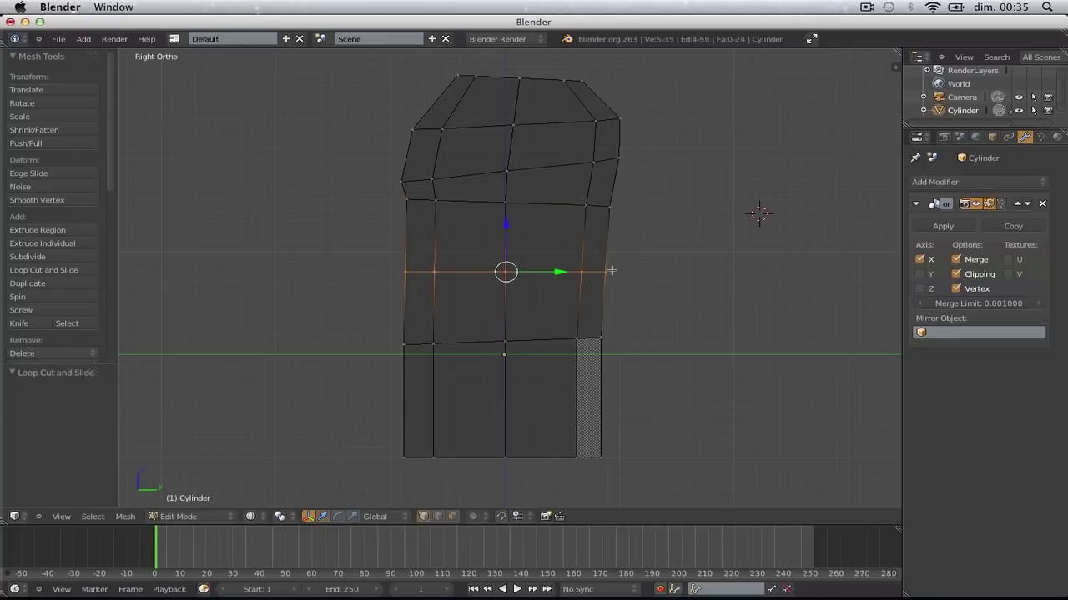
key(s)
click(637, 265)
key(g)
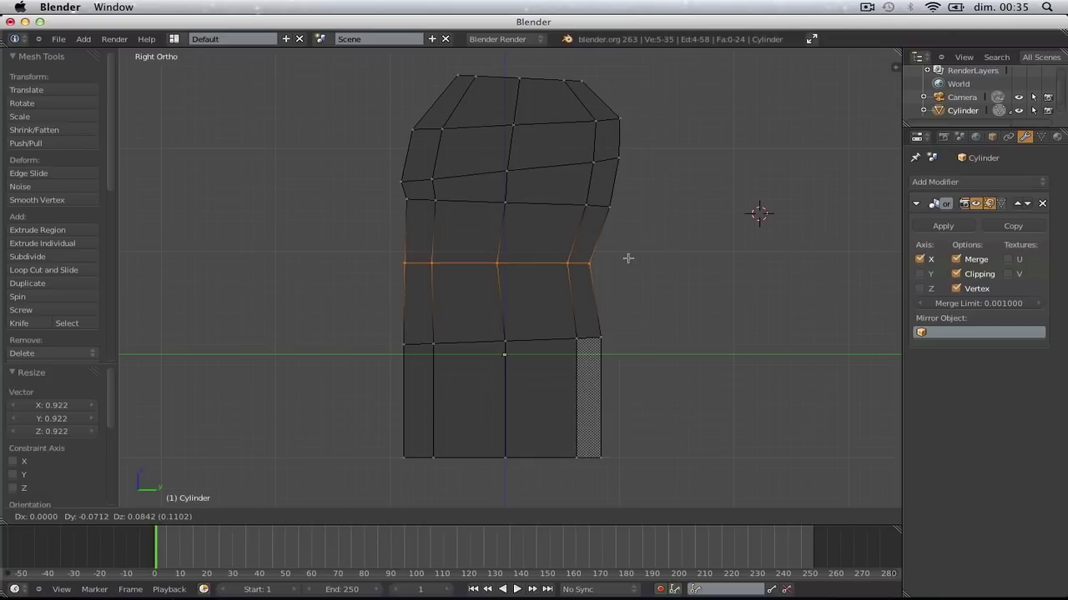
click(628, 259)
key(a)
Select the ring just above the object origin and scale it to 0.936
key(b)
drag(552, 310, 692, 422)
key(g)
click(691, 426)
key(a)
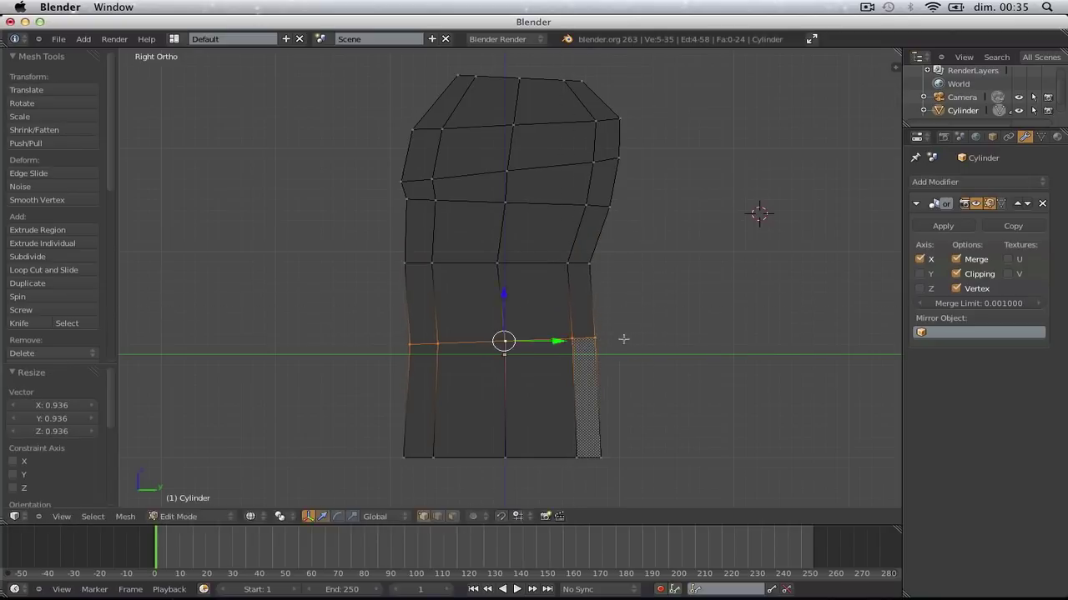
From the front view in wireframe, scale the same ring to 0.968 along X and move it about 0.039 inward along X
key(Tab)
middle_drag(621, 337, 775, 351)
key(KP_1)
key(Tab)
key(z)
scroll(750, 332, up, 2)
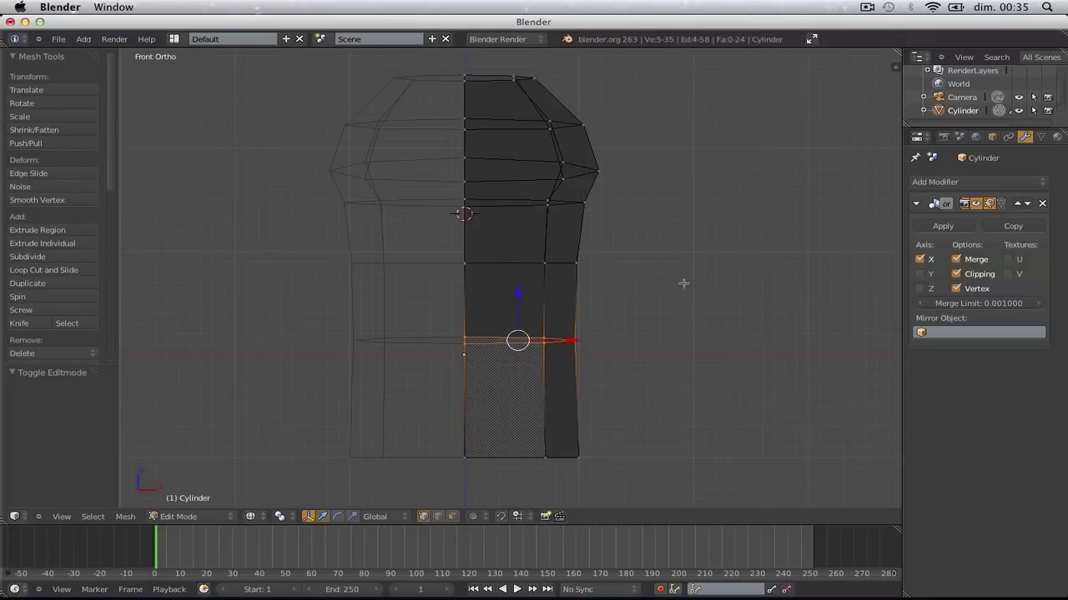
key(a)
key(ctrl+z)
key(s)
click(640, 329)
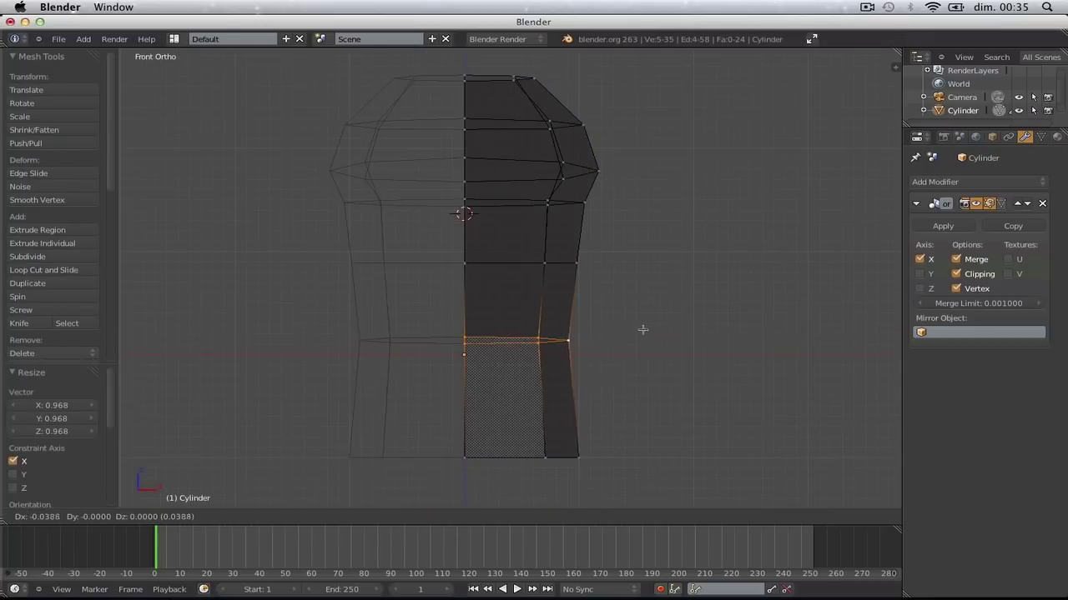
Scale the next ring up to 0.969 and move it about 0.026 inward along X
key(a)
key(s)
click(608, 272)
key(g)
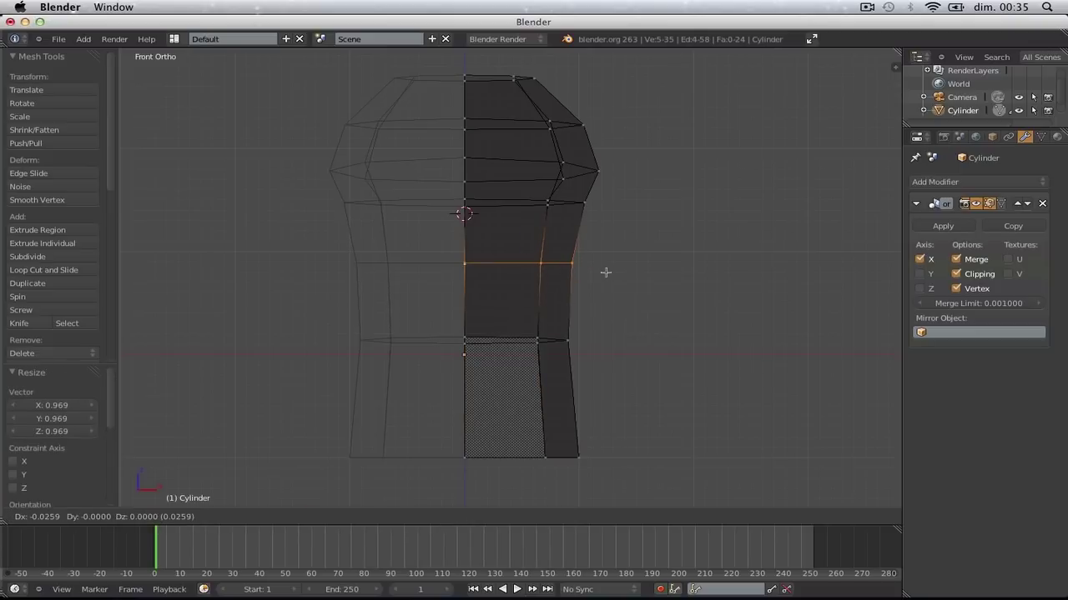
click(604, 271)
key(a)
Add a horizontal loop cut in the section just above that ring and move its side vertices slightly outward along X
key(ctrl+r)
click(570, 239)
right_click(570, 239)
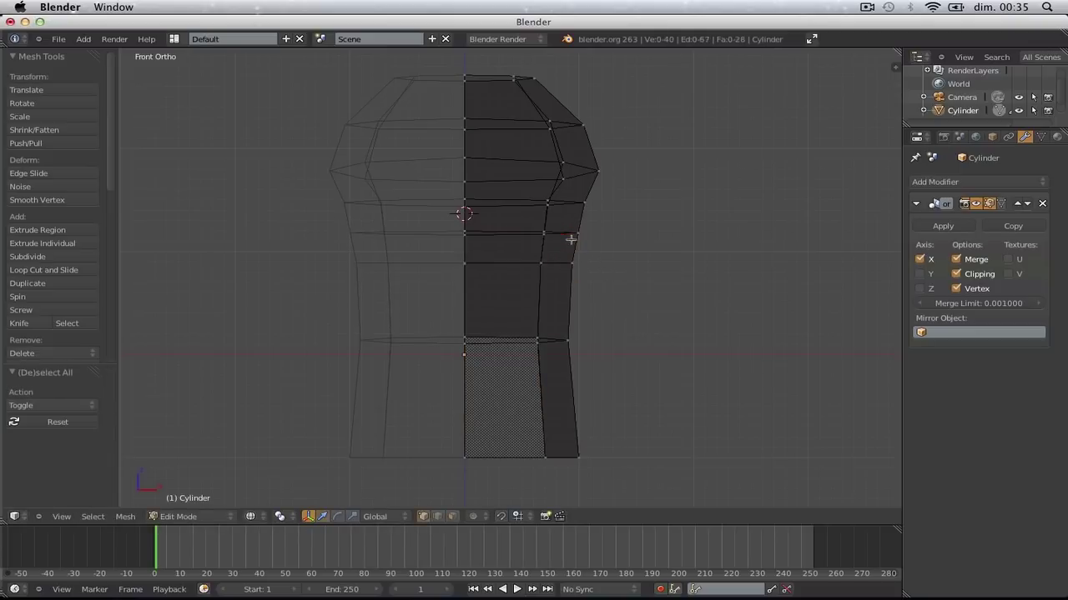
drag(594, 239, 593, 240)
key(g)
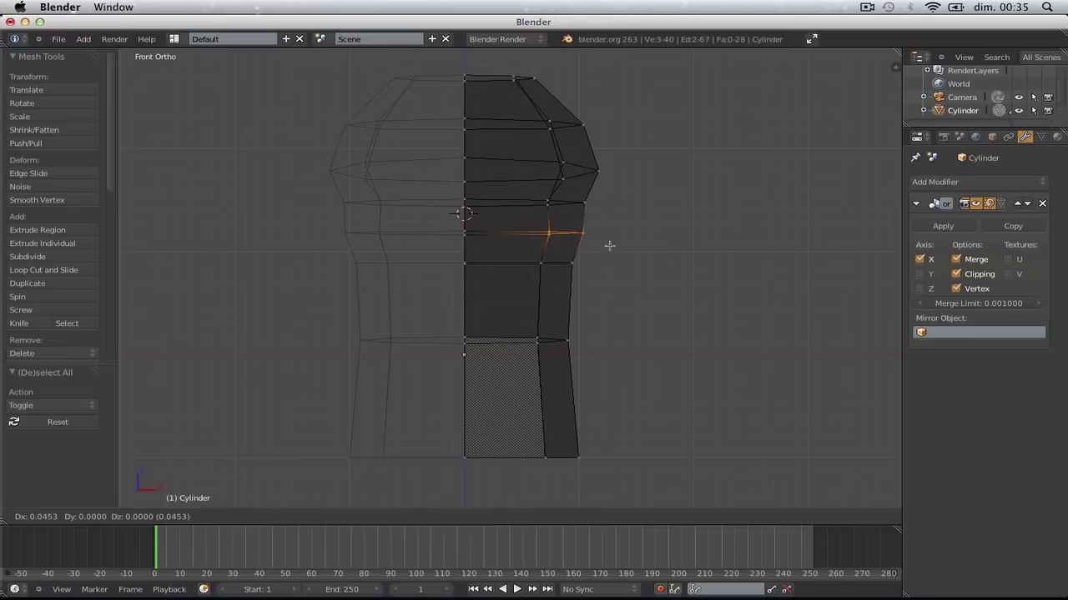
click(607, 246)
key(a)
Lower the ring beneath the new loop, scale it to 1.056 and pull it slightly inward along X
key(b)
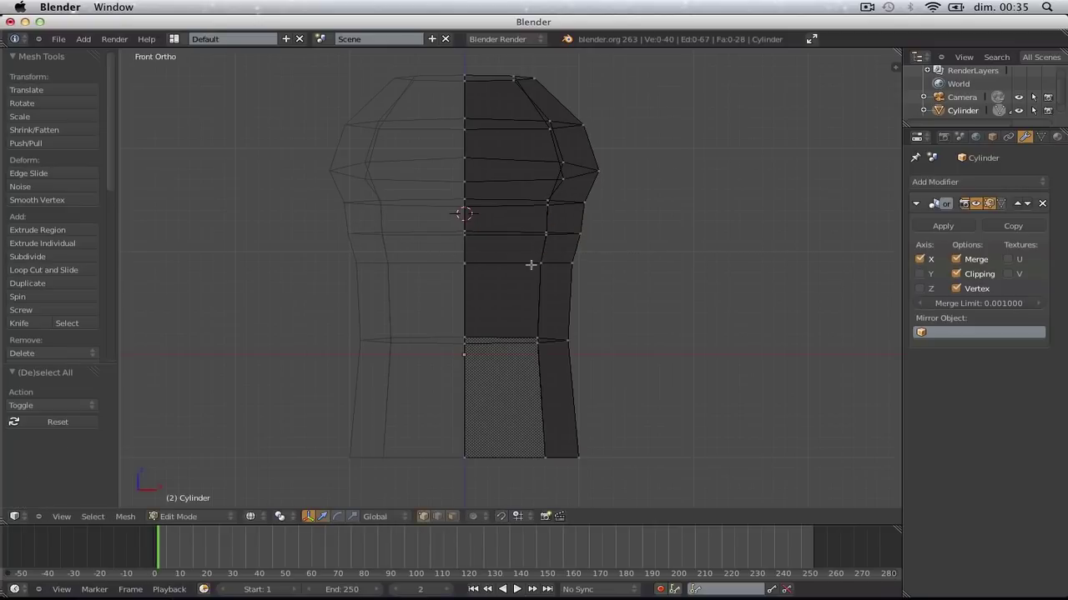
drag(511, 214, 511, 233)
key(s)
click(606, 261)
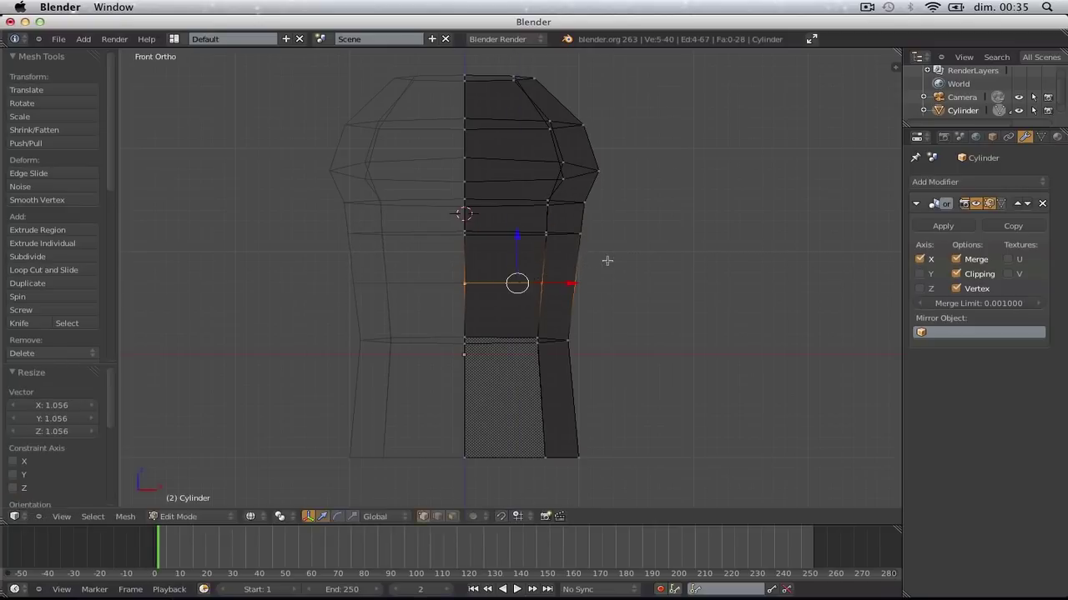
key(g)
click(604, 263)
key(a)
Add a horizontal loop cut midway across the lowest body section and enlarge it slightly
key(ctrl+r)
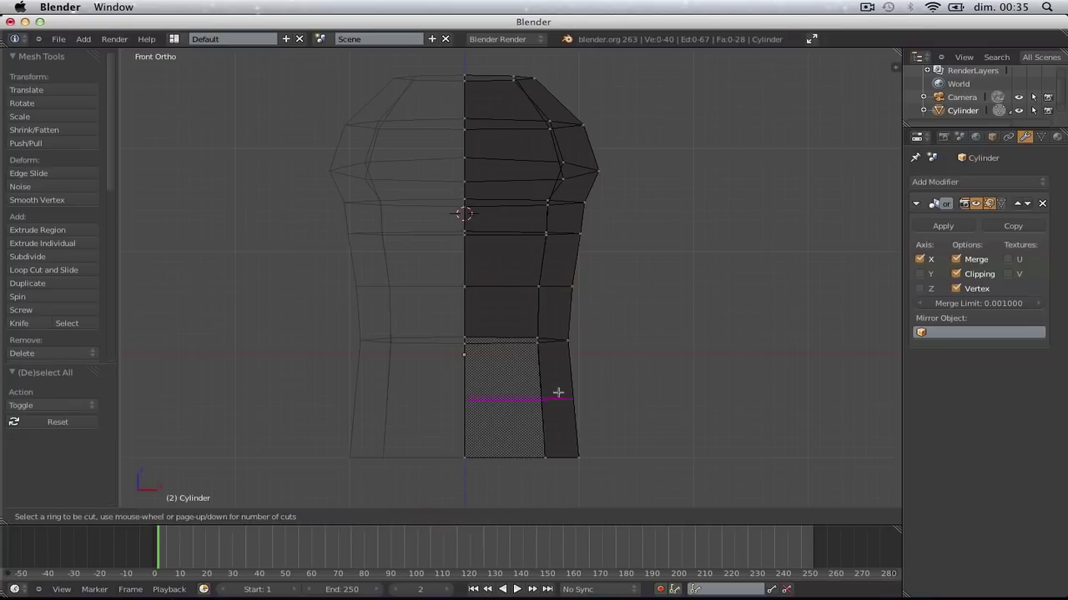
click(550, 390)
key(s)
click(604, 392)
key(a)
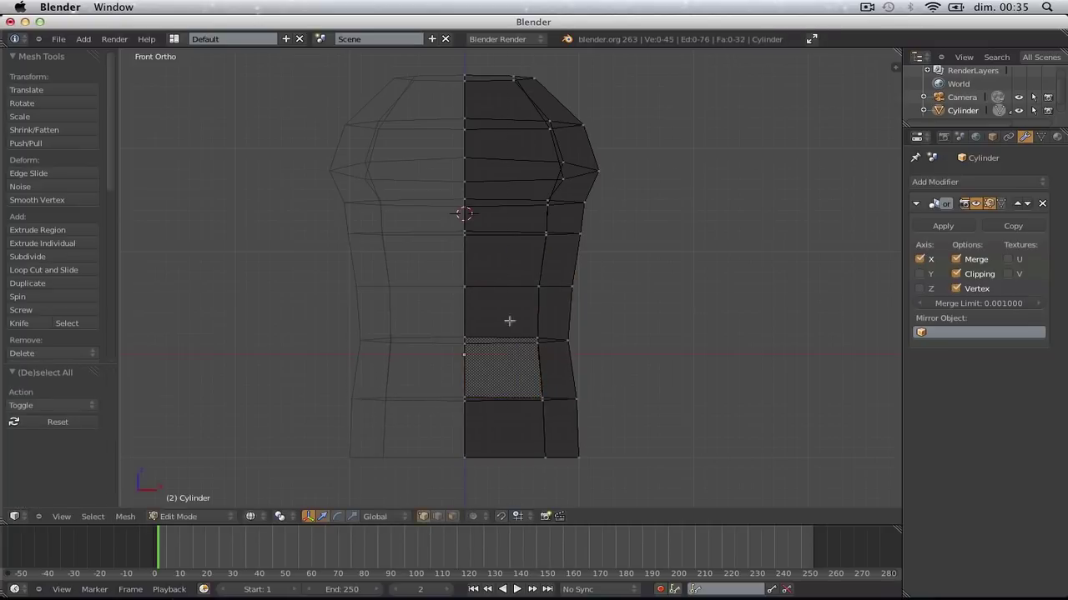
Raise the three side vertices of the waist ring slightly and check the shaded body shape
alt+right_click(521, 341)
key(g)
click(588, 342)
key(Tab)
middle_drag(587, 346, 529, 357)
key(Tab)
key(KP_1)
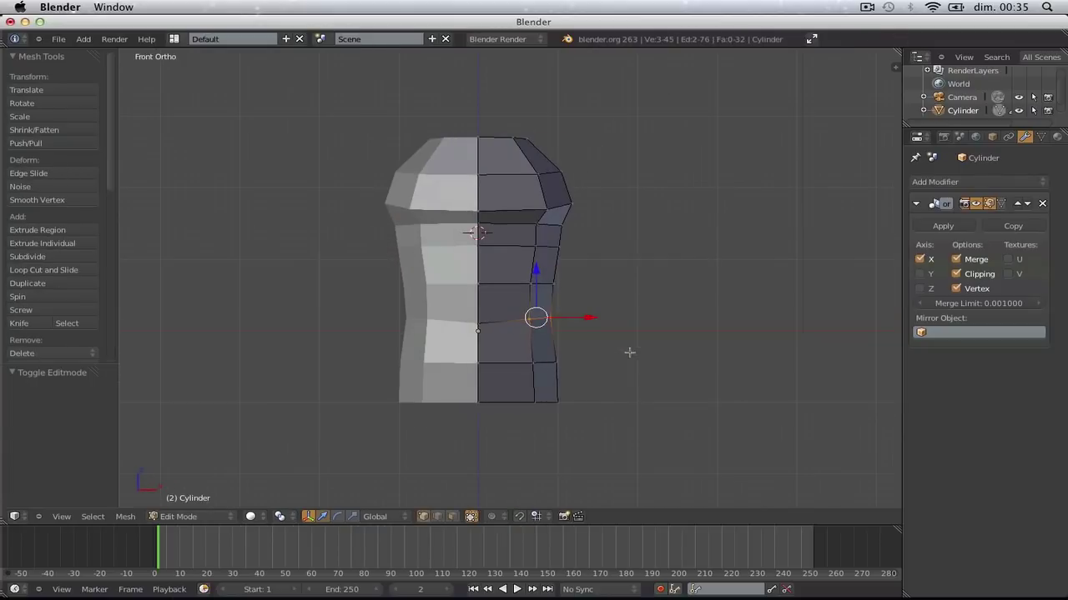
Lower the two front corner vertices on the underside of the upper bulge slightly
key(a)
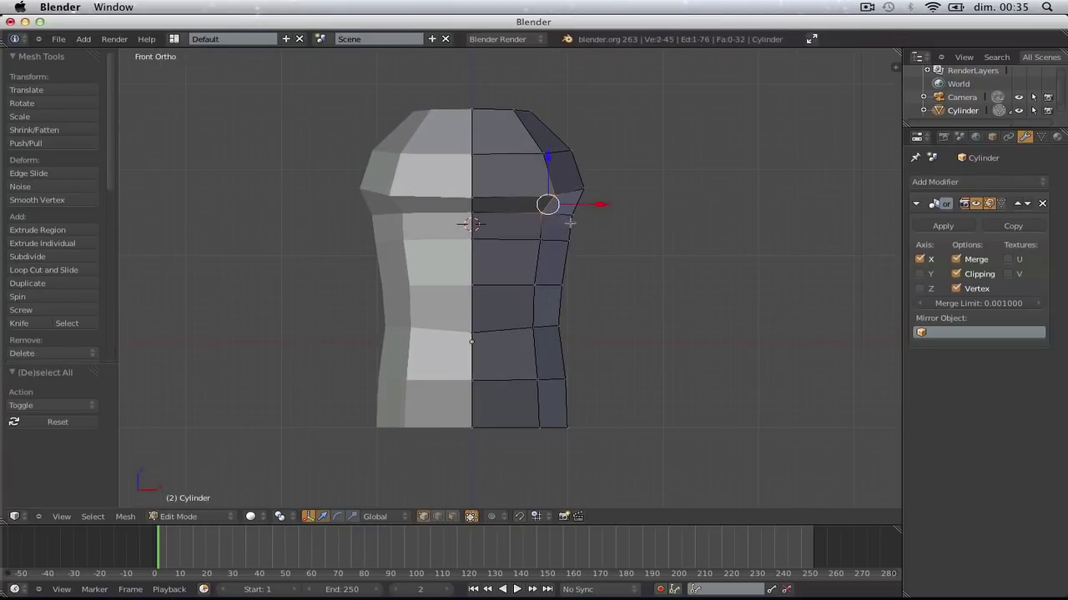
drag(546, 164, 550, 174)
key(a)
From the right view in wireframe, select the middle and positive Y vertices of the bulge's lower ring and lower them slightly
middle_drag(608, 202, 486, 244)
alt+scroll(485, 244, up, 2)
scroll(486, 243, up, 3)
key(KP_3)
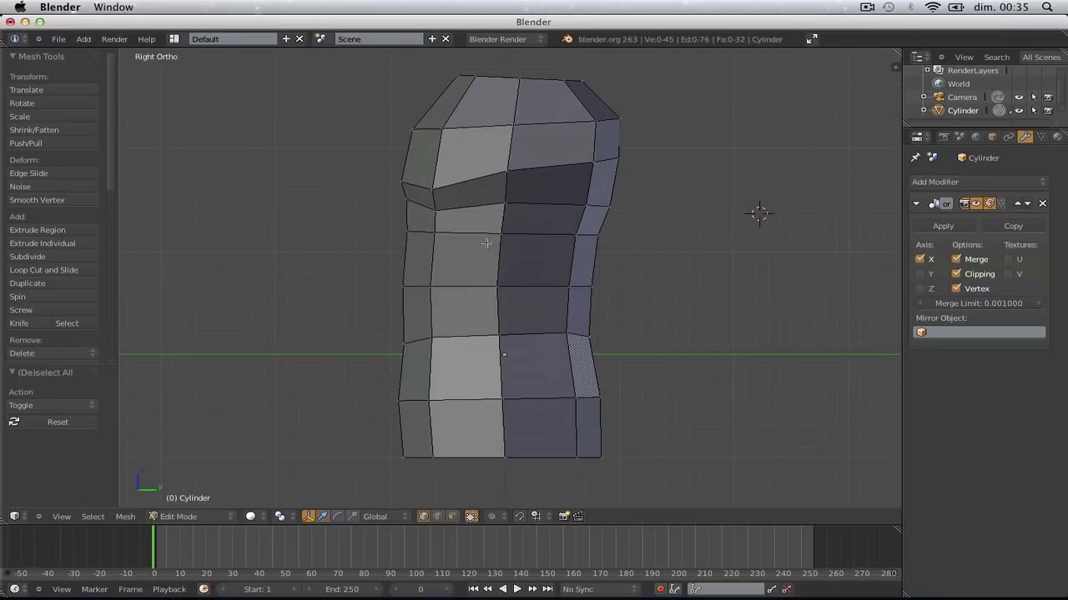
scroll(486, 244, up, 2)
scroll(501, 158, down, 1)
key(z)
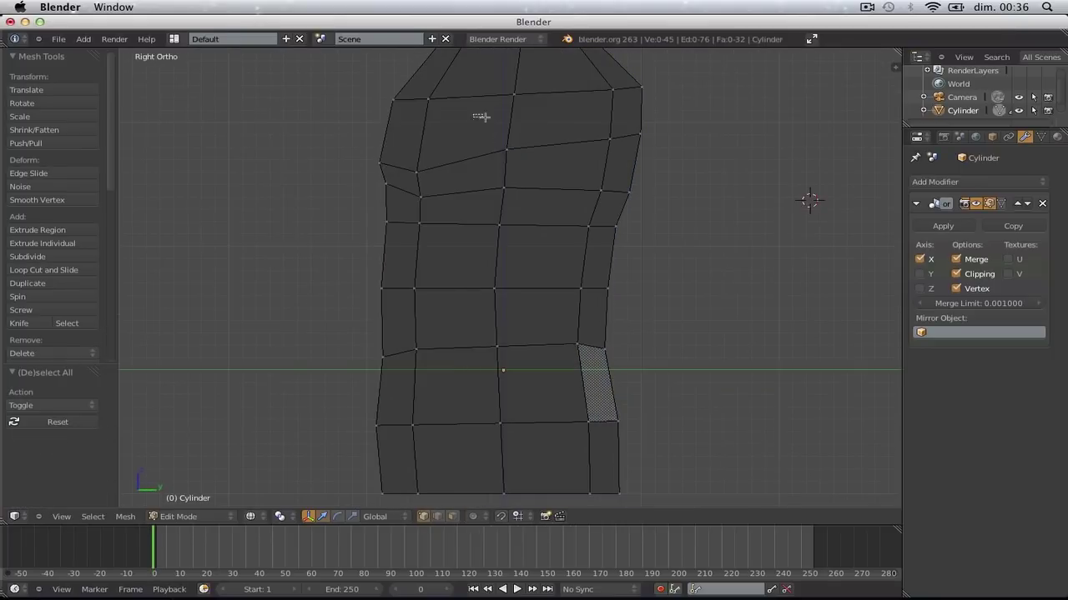
key(b)
drag(483, 118, 717, 162)
key(g)
click(717, 169)
key(a)
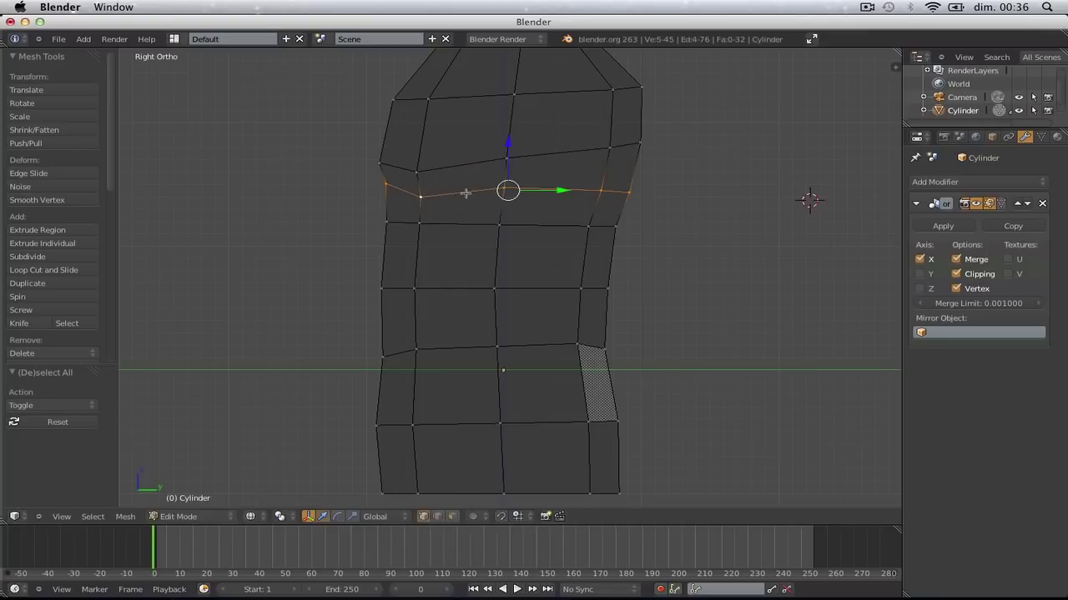
Delete the edge loop just beneath the bulge, and scale the bulge's lower ring to 1.051 and lower it slightly
key(x)
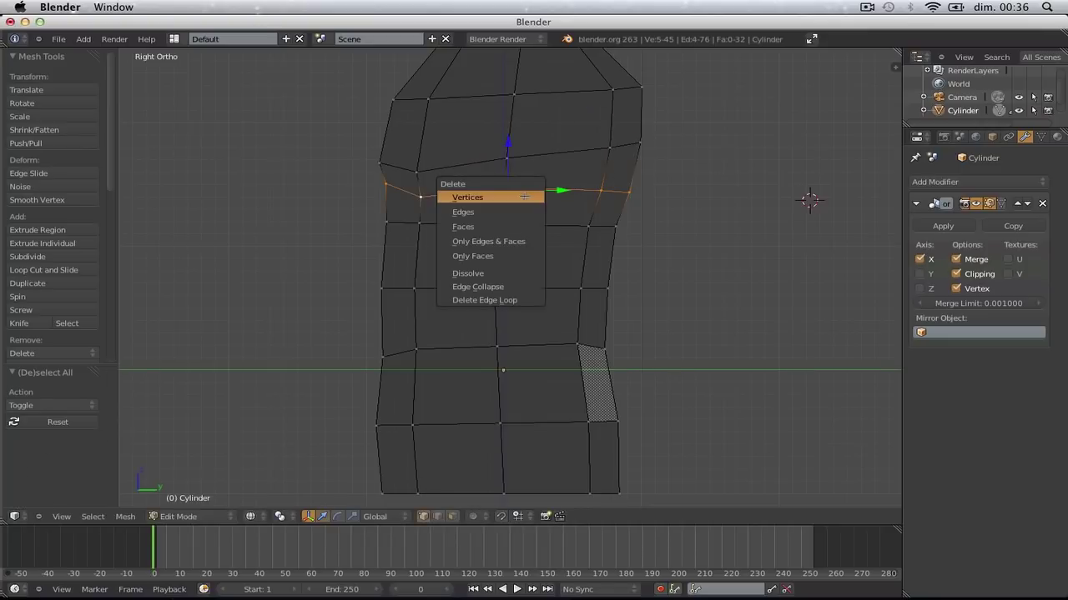
click(489, 301)
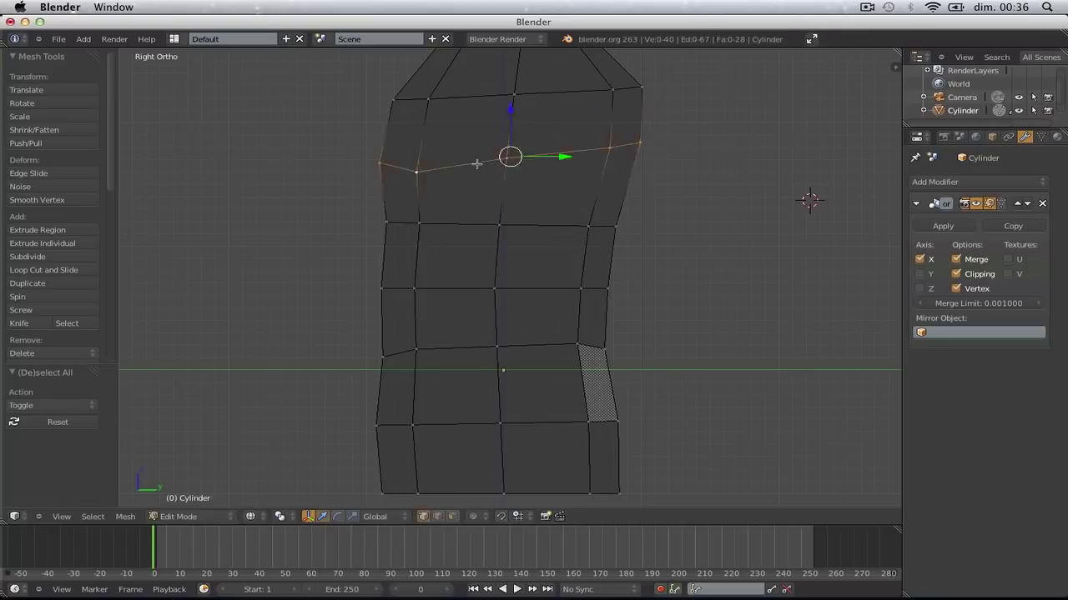
key(g)
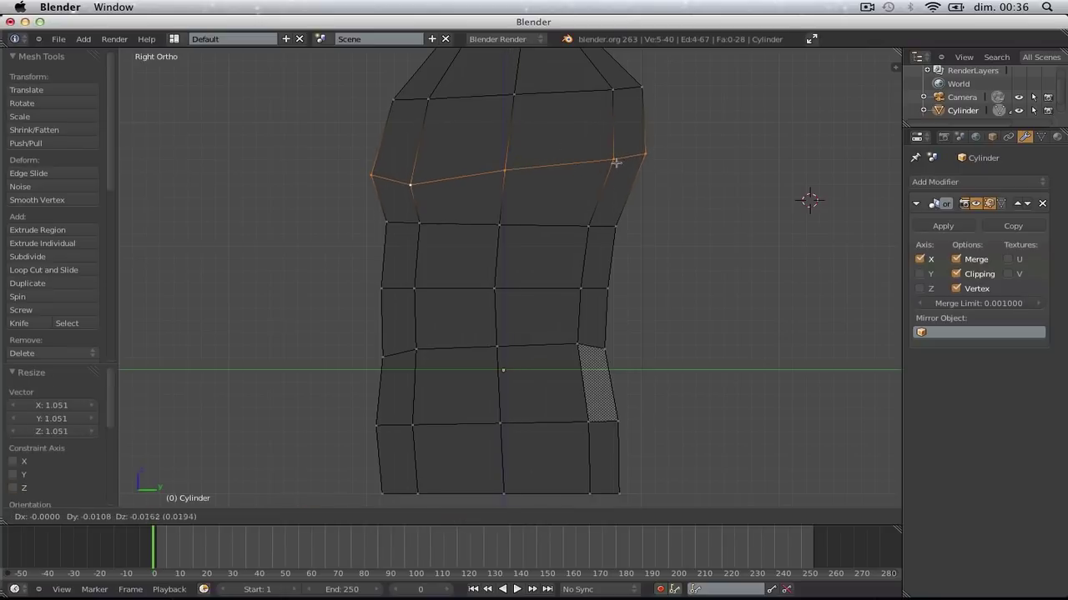
click(614, 166)
key(a)
From the right view, select the bulge's two lower front vertices and move them -0.08091 along Y and 0.01798 along Z
key(z)
middle_drag(614, 166, 524, 329)
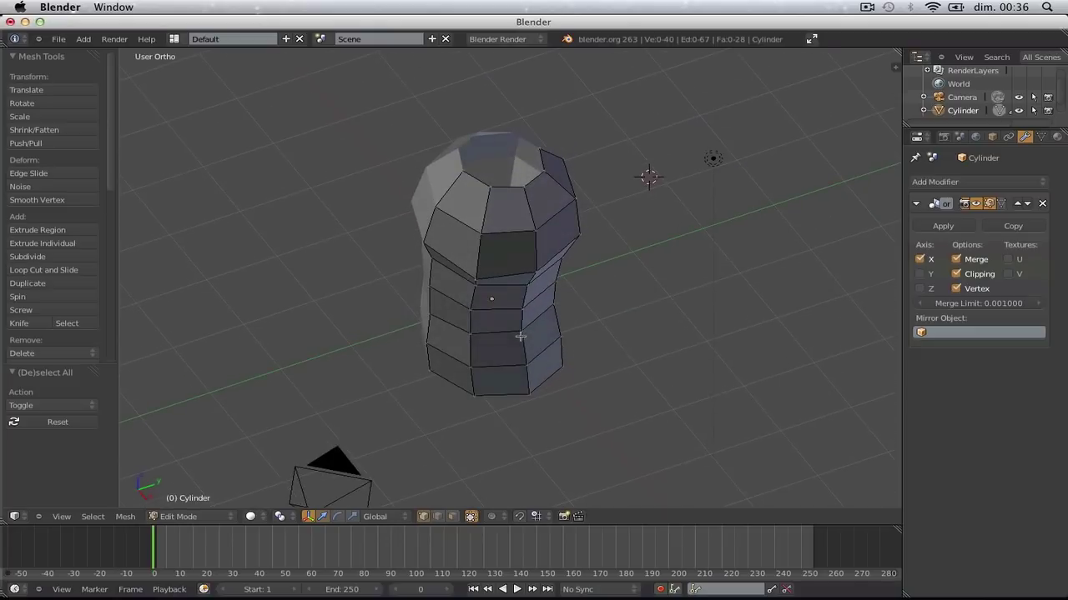
scroll(524, 329, up, 2)
key(KP_3)
scroll(522, 329, up, 2)
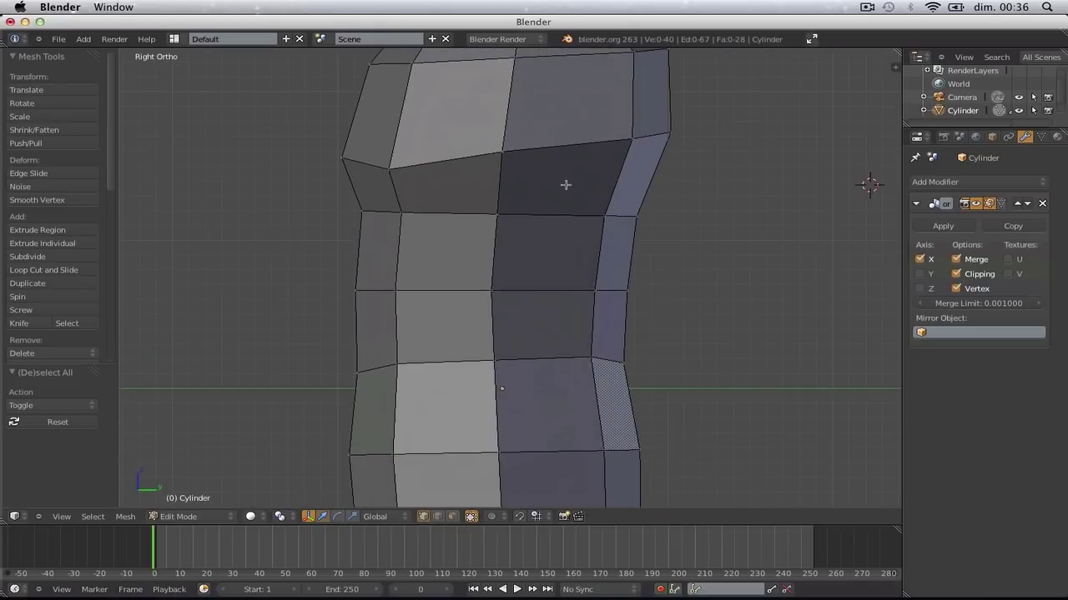
scroll(566, 185, down, 2)
key(b)
drag(255, 231, 446, 302)
key(g)
click(433, 298)
key(z)
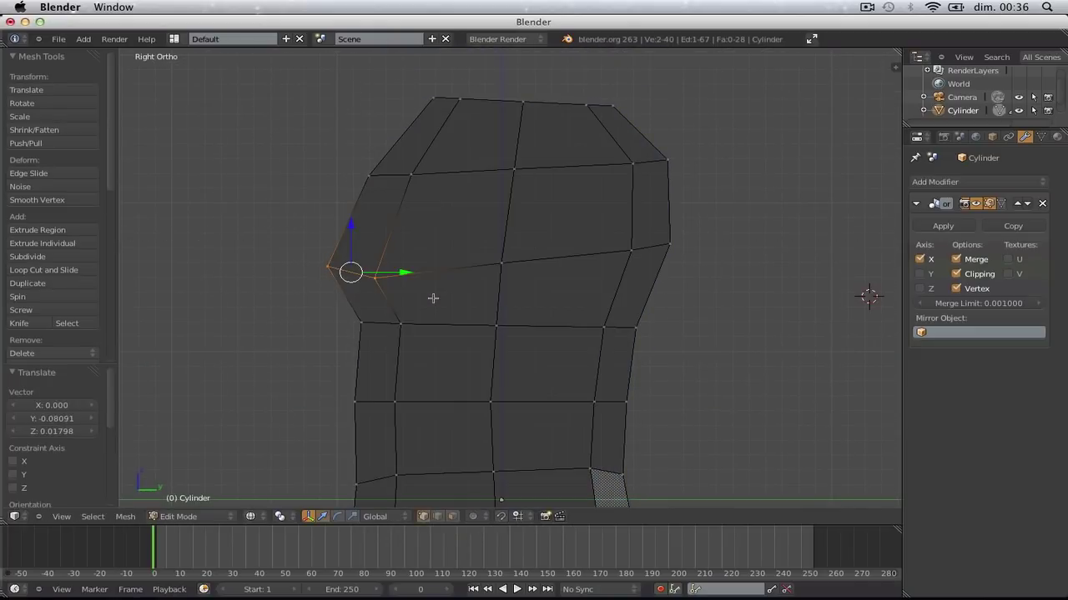
Add a vertical loop cut through the front column of faces beside the mirror centre
middle_drag(423, 297, 538, 313)
key(z)
key(Tab)
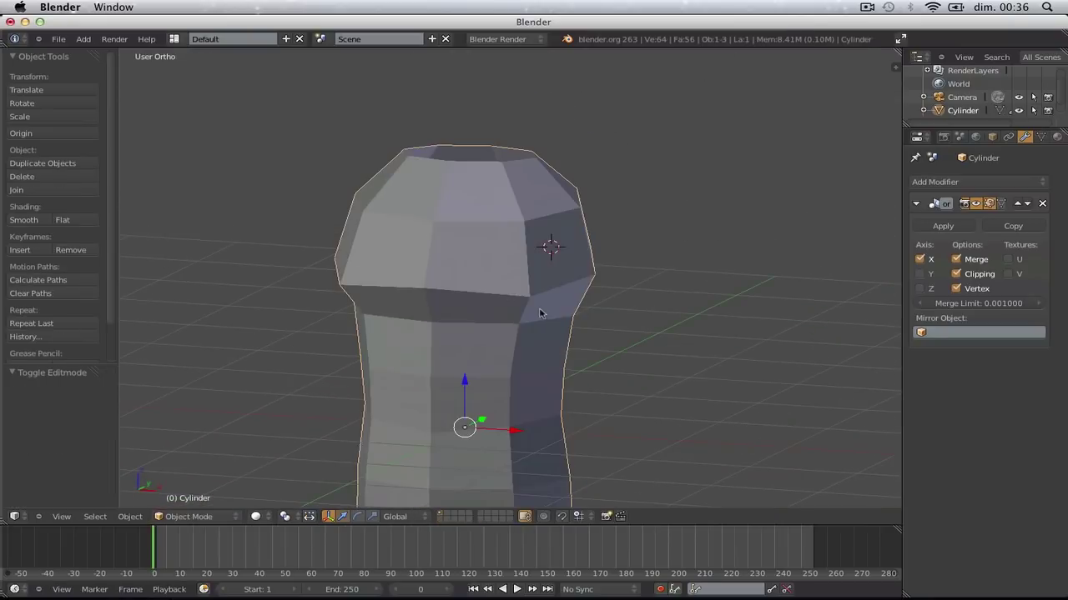
key(Tab)
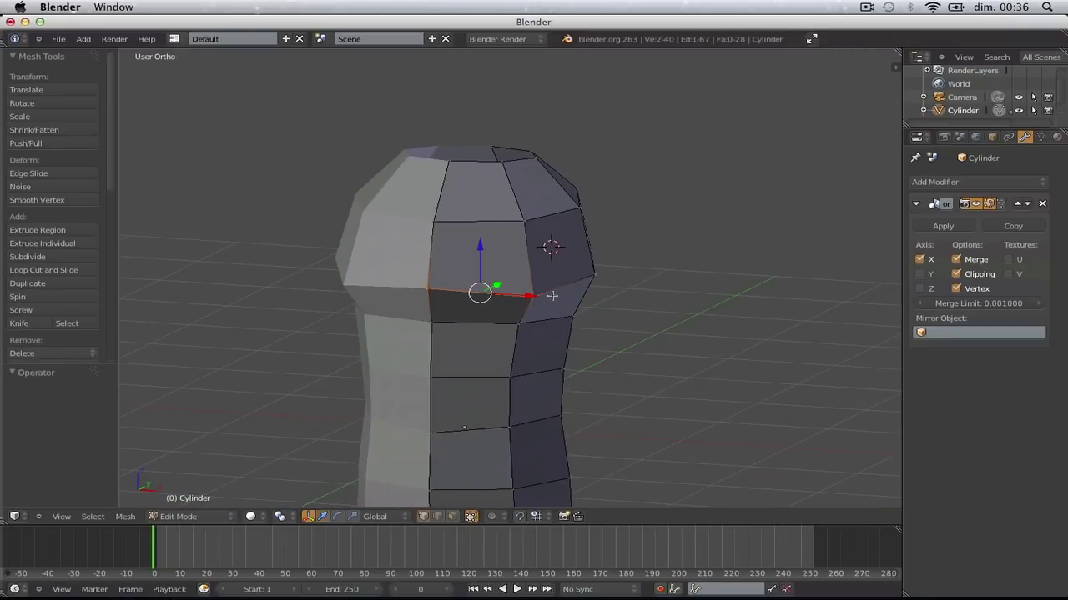
key(z)
key(z)
mouse_move(552, 296)
middle_down()
mouse_move(500, 334)
mouse_move(467, 250)
middle_up()
key(ctrl+r)
click(449, 215)
click(449, 215)
From the top view, spread the front corner column outward and move the new vertical loop 0.04495 along X and -0.004495 along Y
key(KP_7)
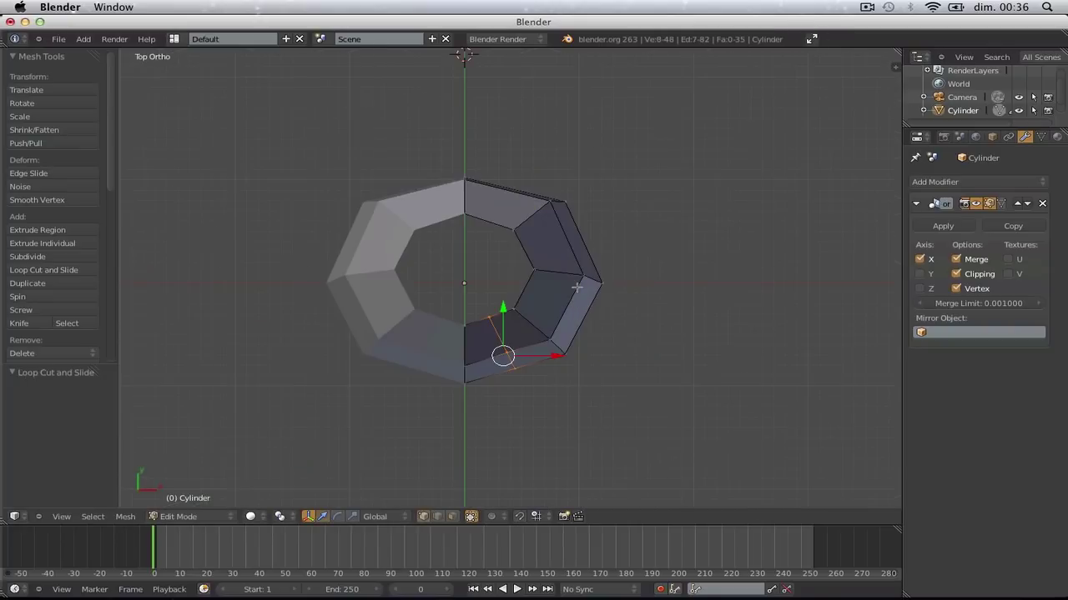
scroll(546, 245, up, 3)
key(a)
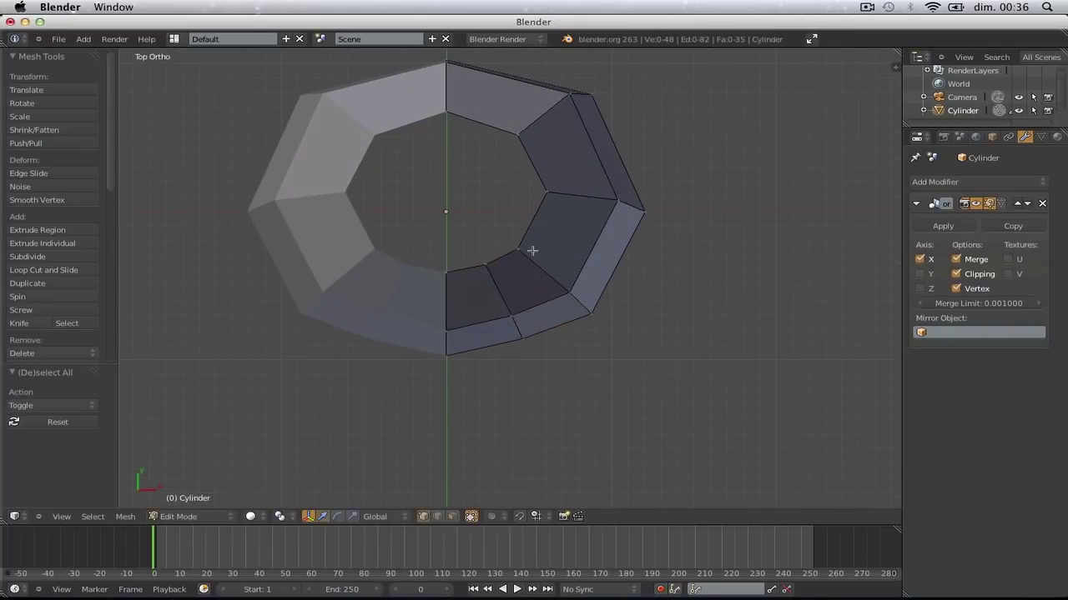
key(a)
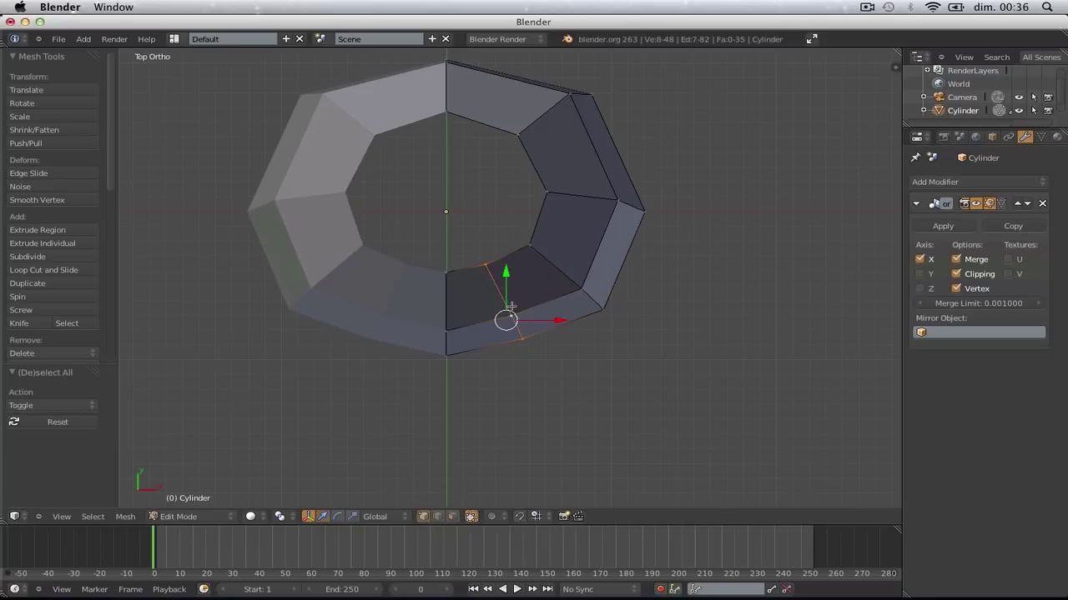
key(g)
click(545, 308)
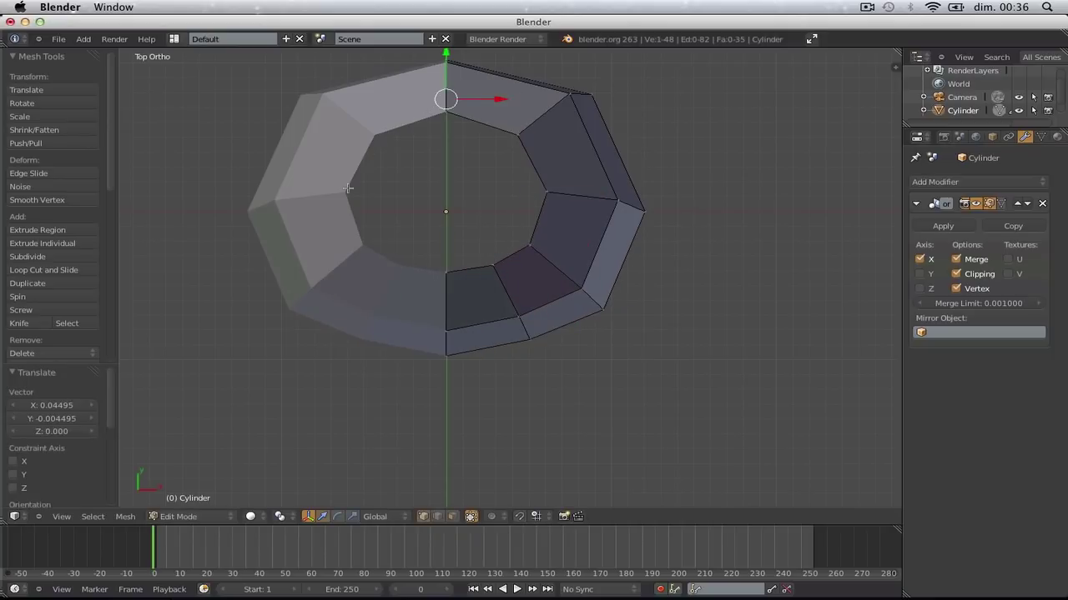
key(a)
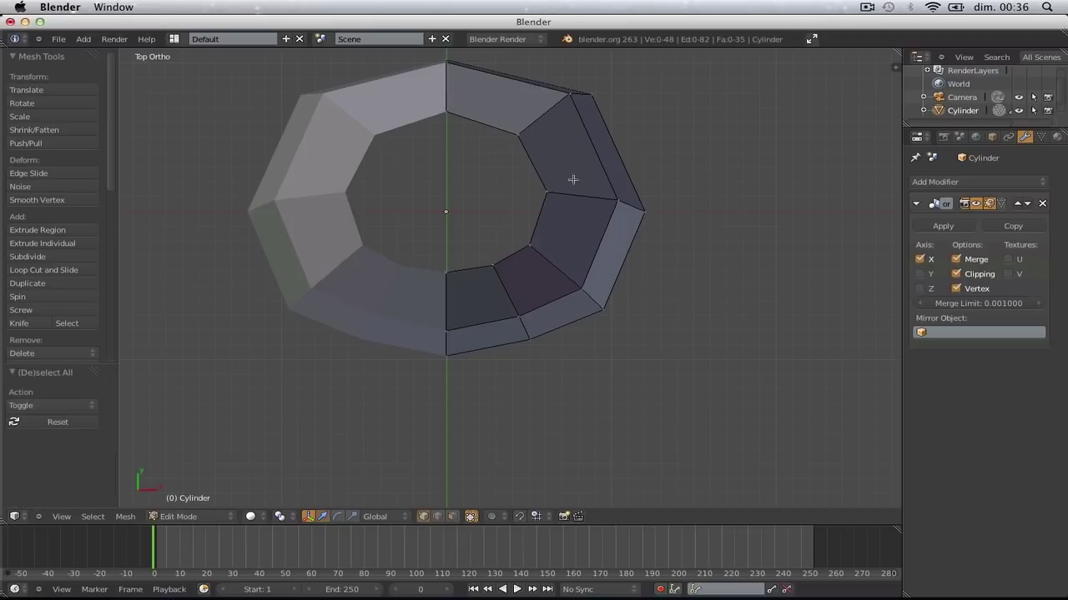
Add a vertical loop cut through the rear side faces and move the adjacent side loop 0.00899 along X and -0.09889 along Y
key(ctrl+r)
click(573, 140)
right_click(577, 143)
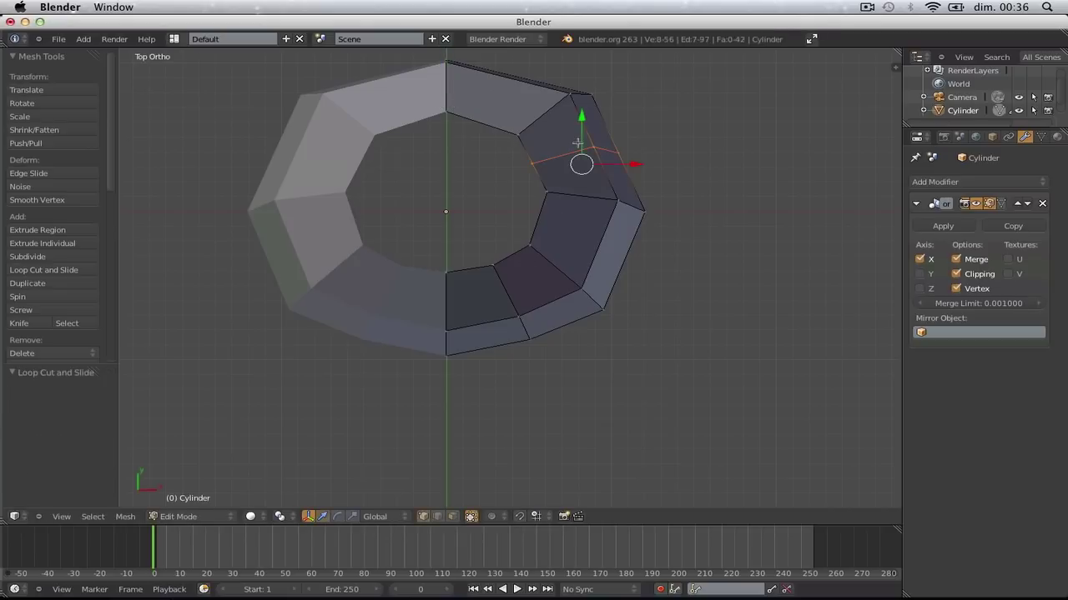
key(g)
click(643, 200)
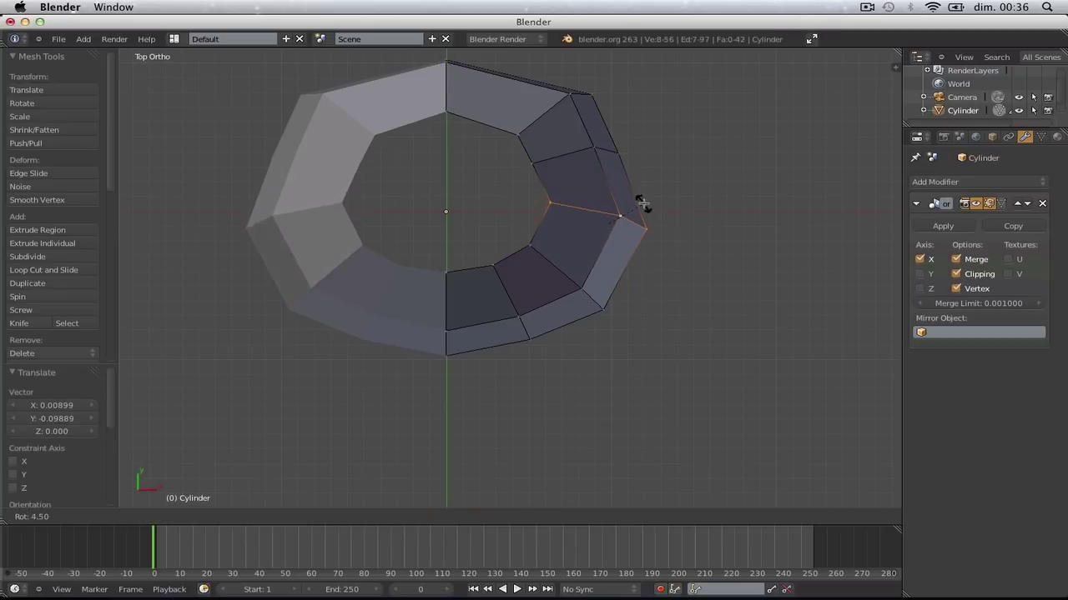
From the top view, move the rear corner column toward the centre and rearward and rotate it -7.966°
key(a)
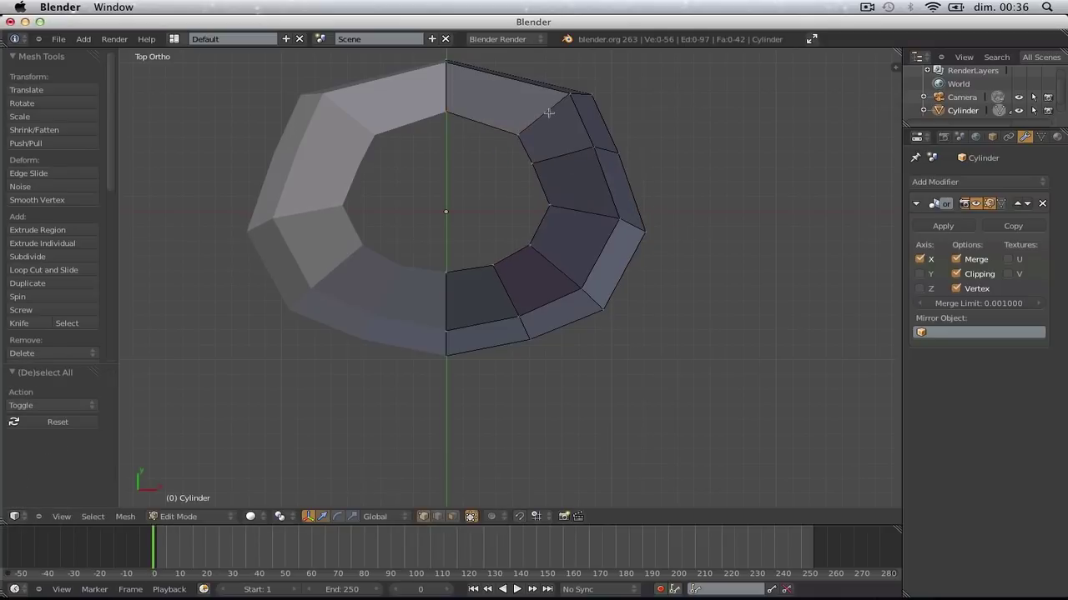
key(g)
click(591, 101)
key(r)
click(599, 107)
key(g)
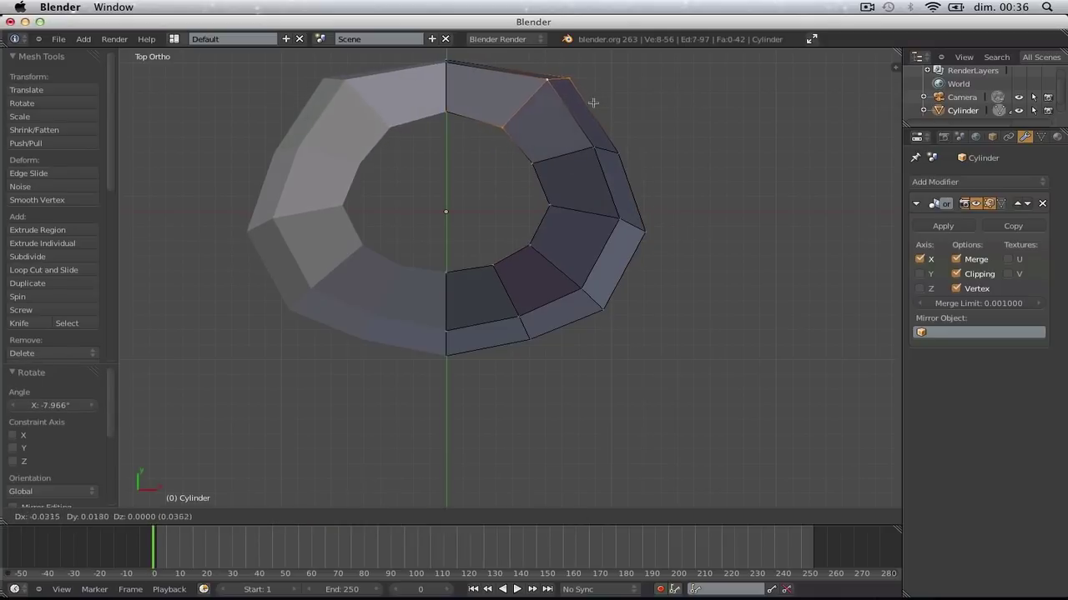
click(591, 101)
Move the adjacent rear side loop outward about 0.02 along X and 0.045 along Y
shift+middle_drag(584, 121, 584, 169)
key(a)
alt+right_click(582, 197)
key(g)
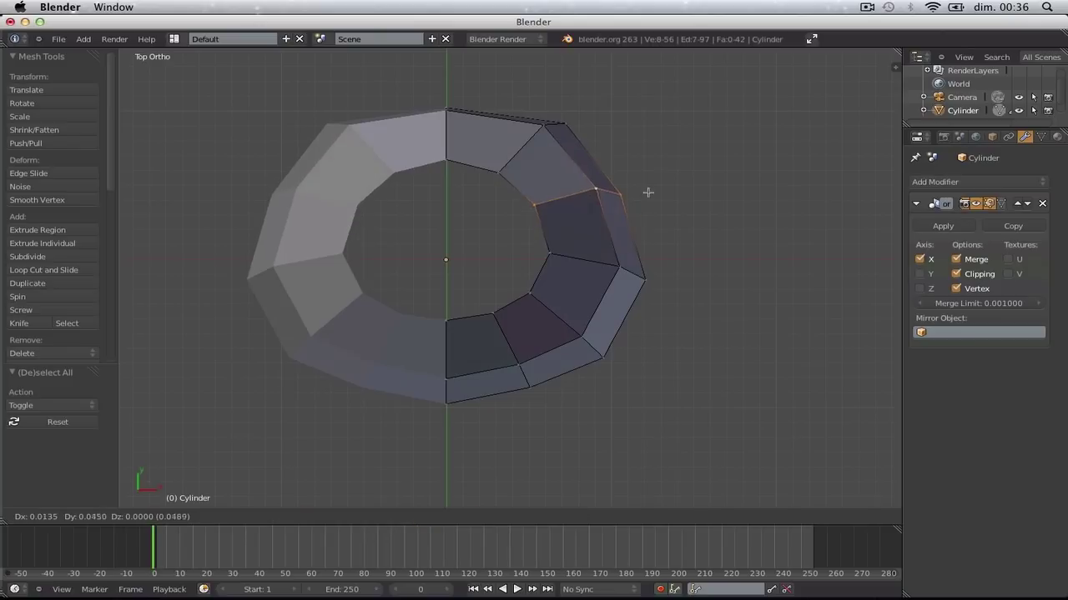
click(650, 192)
In wireframe, select all the rear centre vertices and move them forward along Y to flatten the back
key(a)
key(z)
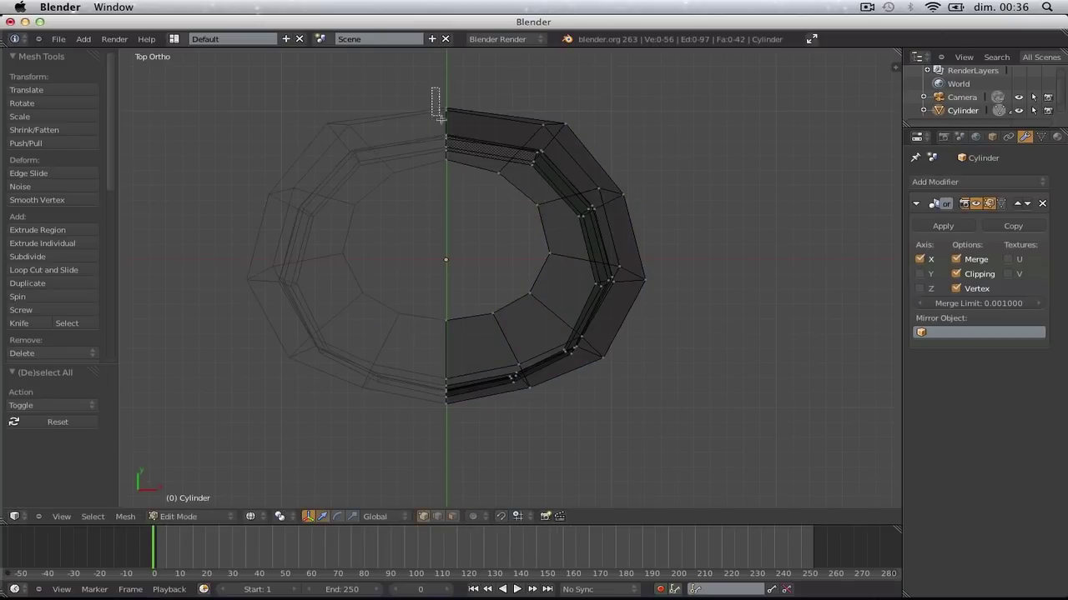
drag(439, 118, 440, 119)
key(g)
click(476, 200)
key(Tab)
key(Tab)
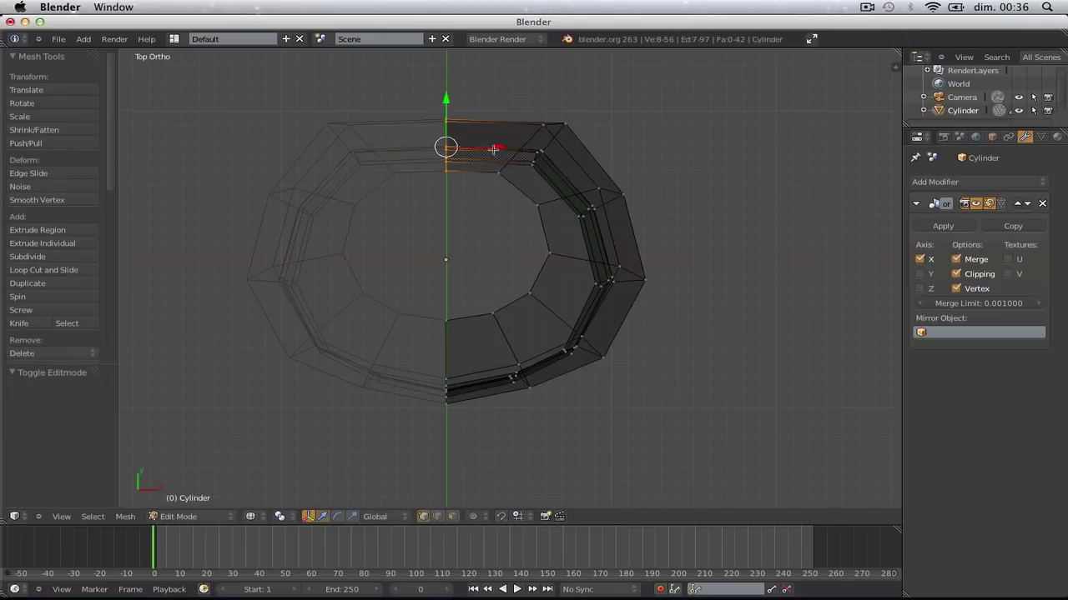
Move the rear corner column rearward, rotate it -19.425° and shift it about -0.04 along X and 0.01 along Y
key(a)
key(b)
alt+right_click(524, 142)
key(z)
key(g)
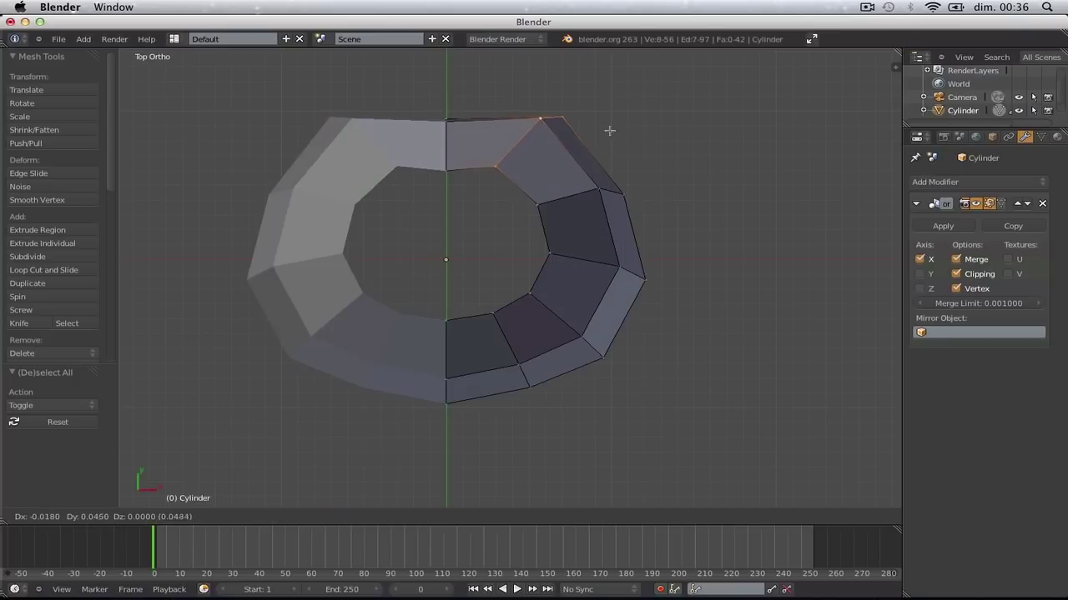
click(606, 131)
key(r)
click(597, 109)
key(g)
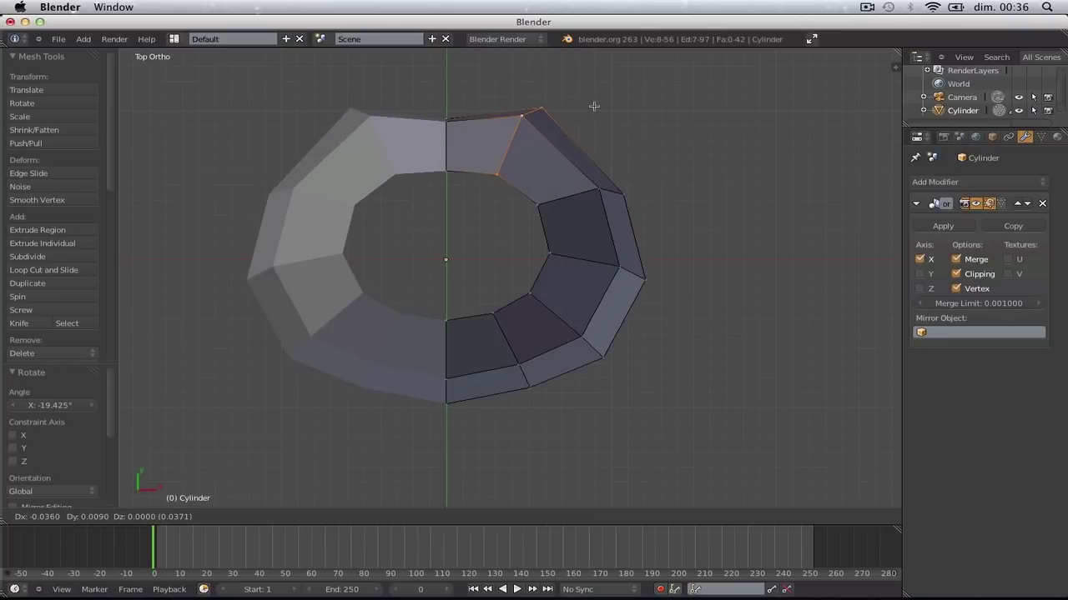
click(594, 107)
Examine the whole body's shape in Object Mode from several angles
key(Tab)
scroll(593, 125, down, 2)
key(z)
middle_drag(624, 359, 362, 169)
key(z)
middle_drag(538, 277, 568, 260)
scroll(492, 309, down, 5)
From the right view with proportional editing, nudge the lower waist ring's two rear vertices and move the two above -0.129 along Y and 0.01295 along Z
key(Tab)
key(KP_3)
key(a)
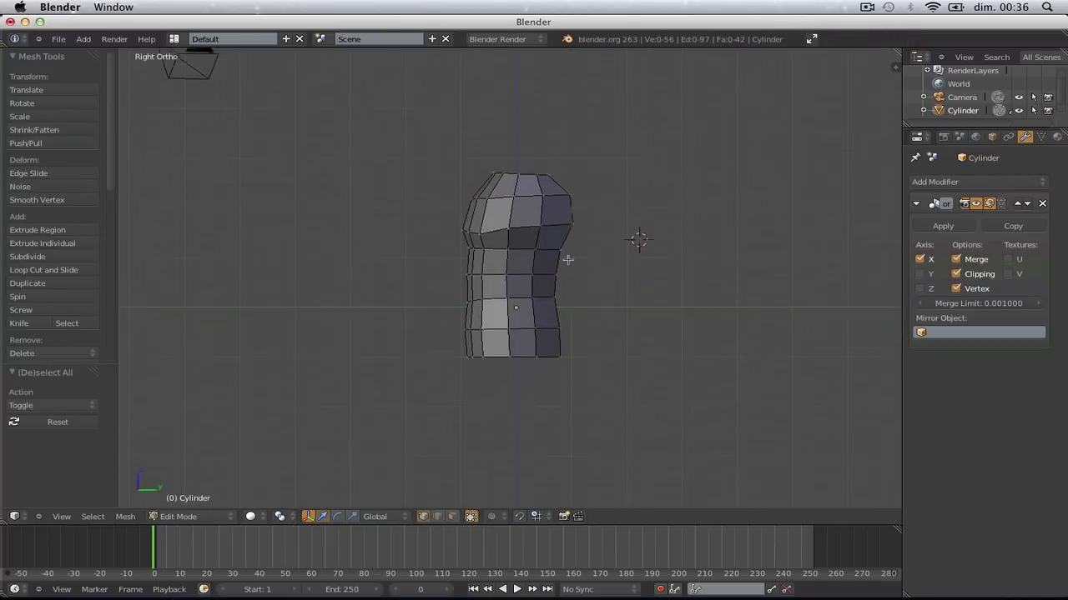
scroll(567, 259, up, 4)
key(z)
right_click(617, 250)
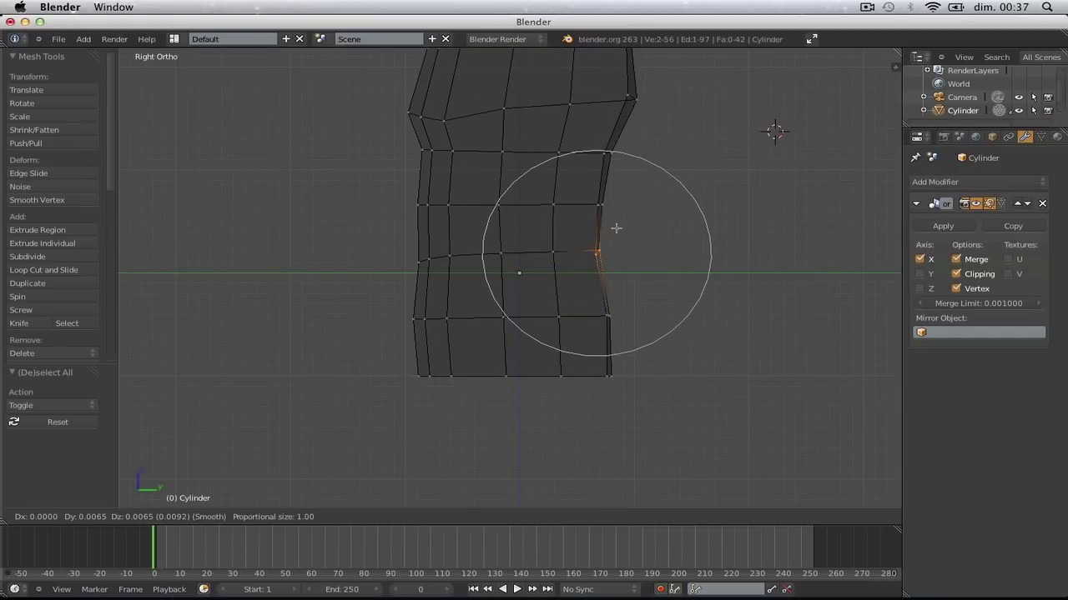
click(616, 228)
drag(634, 227, 633, 227)
key(g)
click(621, 226)
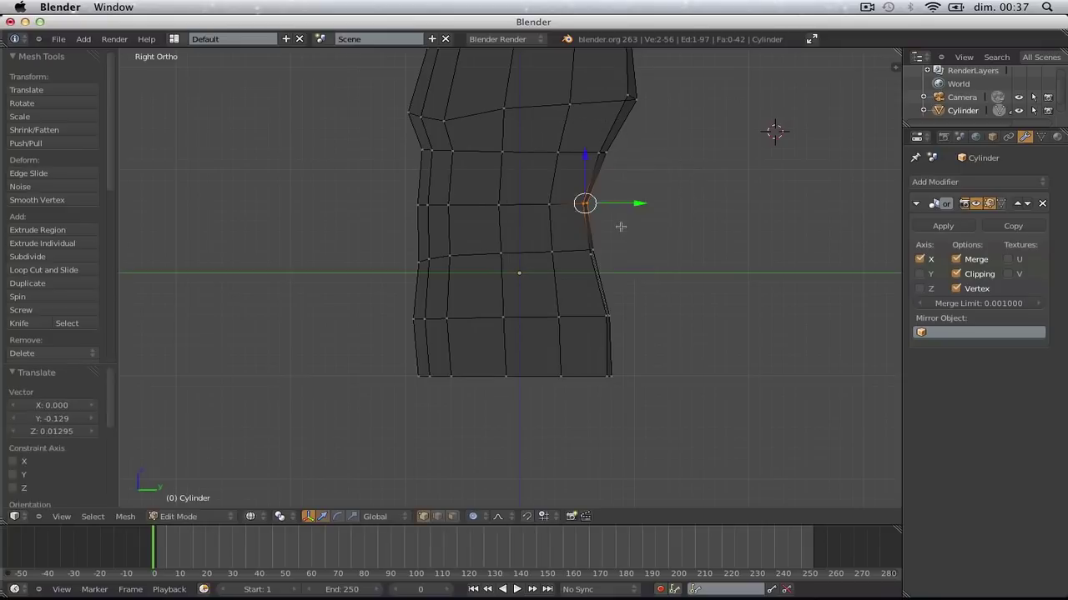
Move the six front vertices of the two waist rings -0.06473 along Y and ease the lower ring's front vertices back
drag(458, 273, 459, 273)
key(g)
click(453, 272)
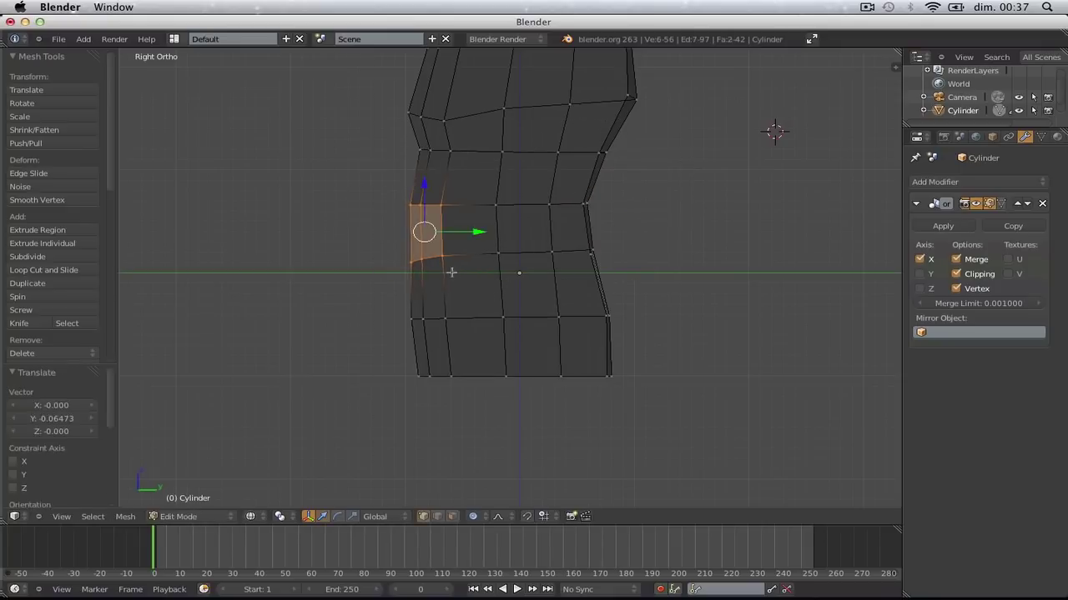
key(a)
key(b)
drag(389, 241, 483, 281)
key(g)
click(490, 282)
From the front view, move the outer side vertices of the ring beneath the bulge about 0.07 along X and 0.045 along Z
key(Tab)
key(z)
scroll(491, 284, down, 5)
middle_drag(442, 291, 608, 319)
key(Tab)
key(KP_1)
key(a)
scroll(608, 309, up, 2)
shift+middle_drag(573, 193, 575, 242)
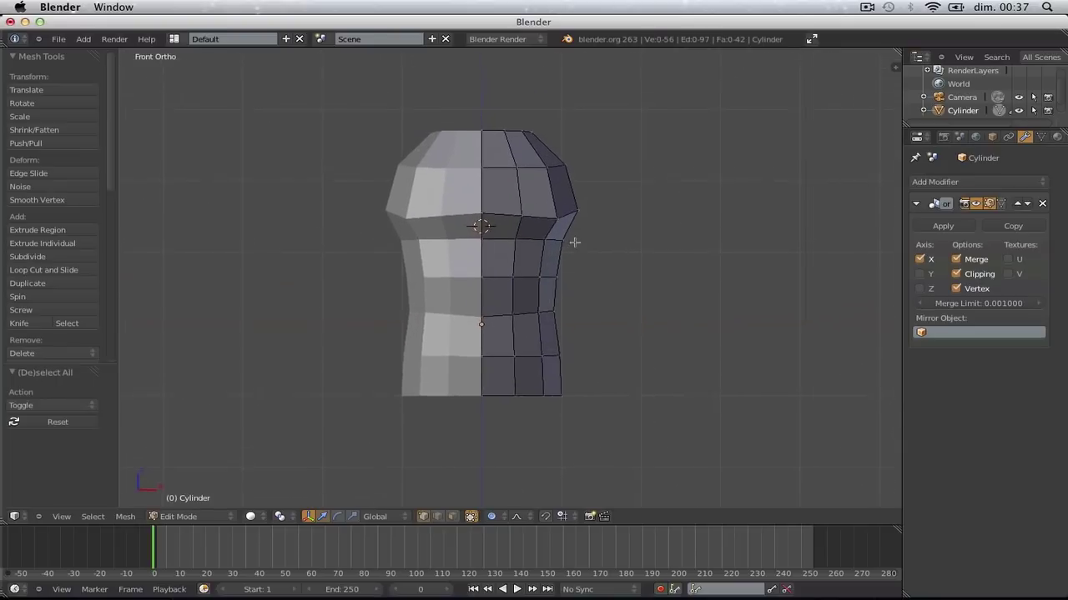
scroll(574, 242, up, 2)
key(b)
drag(535, 214, 619, 249)
key(g)
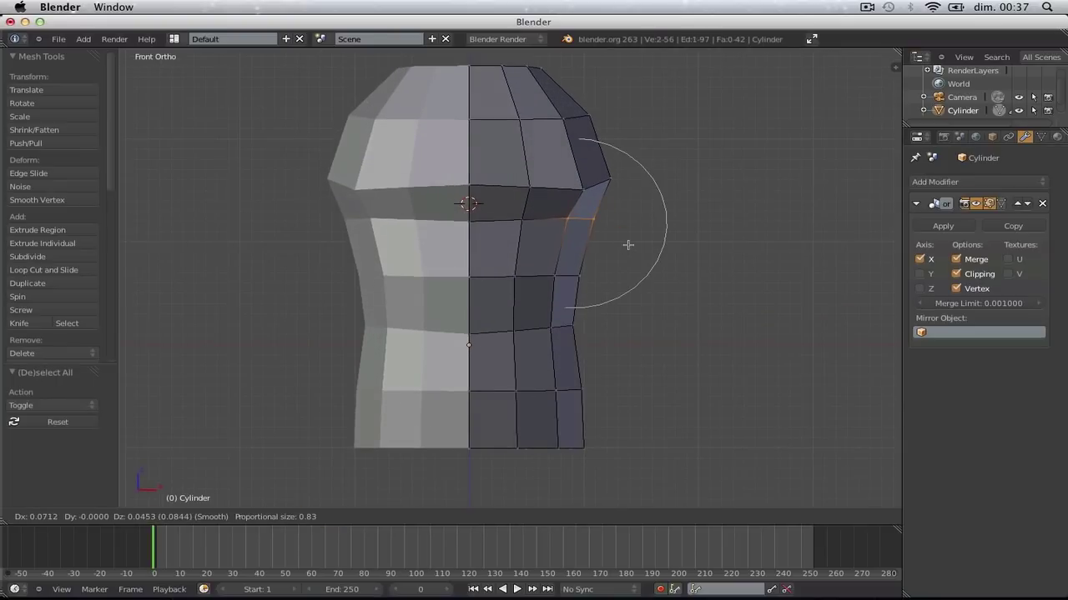
click(628, 244)
Lower the front vertex beside the mirror centre on the bulge's lower ring
right_click(521, 185)
key(g)
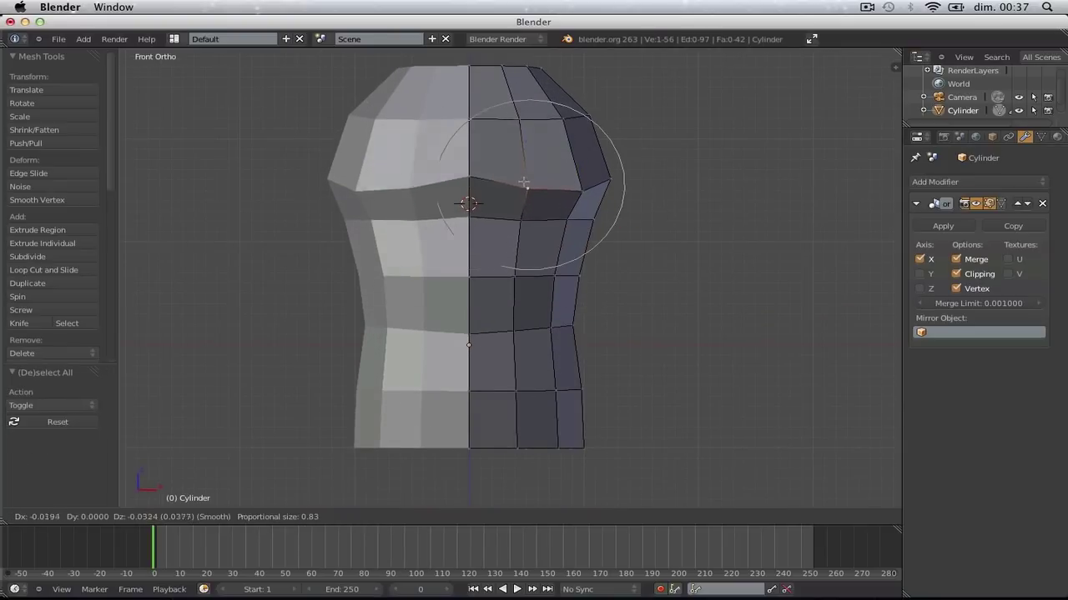
click(529, 187)
key(a)
right_click(476, 170)
key(g)
right_click(473, 175)
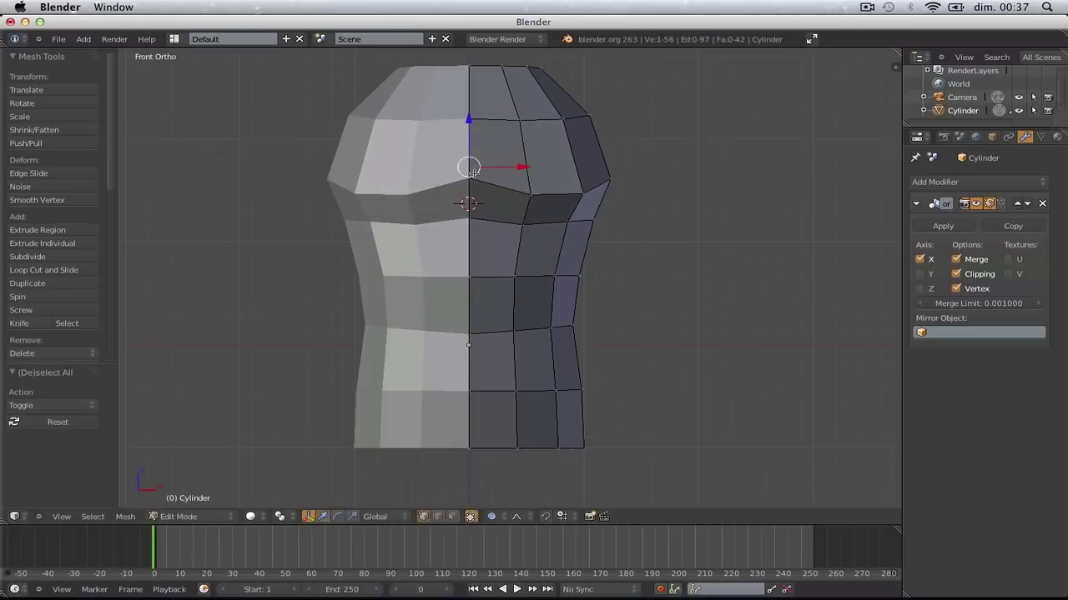
key(g)
right_click(471, 184)
key(a)
key(z)
key(z)
Lower the front centre vertex of the bulge's lower ring and pull the outer side vertices of the ring above inward along X
right_click(469, 177)
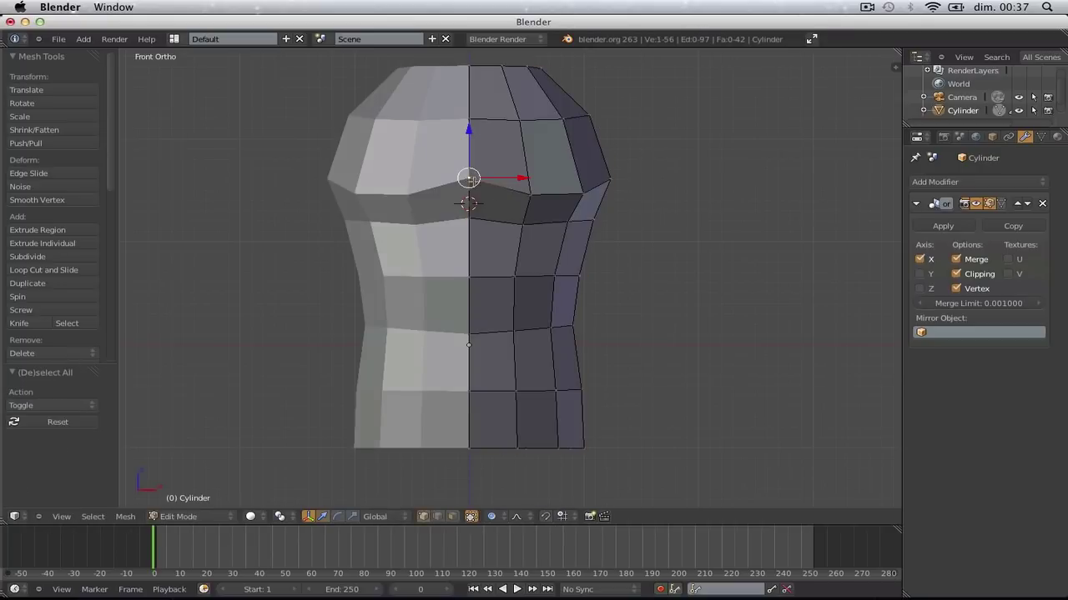
key(g)
click(493, 198)
key(a)
drag(615, 142, 614, 142)
key(g)
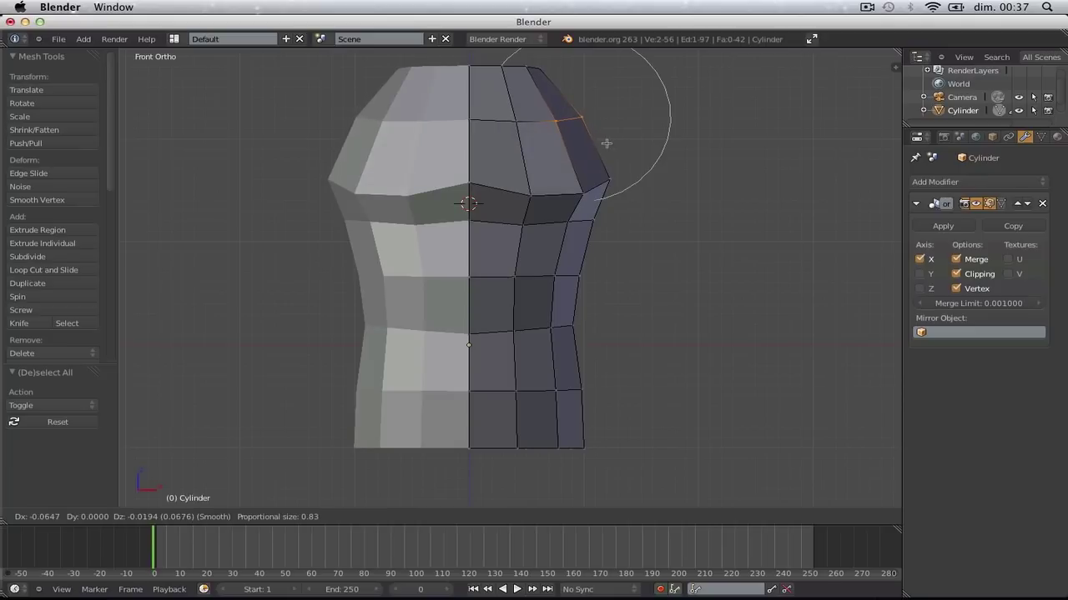
click(611, 144)
From the right view, select the rear vertices of the body's lowest section and raise them about 0.1 along Z
key(Tab)
scroll(621, 167, down, 2)
middle_drag(644, 225, 494, 257)
key(Tab)
key(KP_3)
key(a)
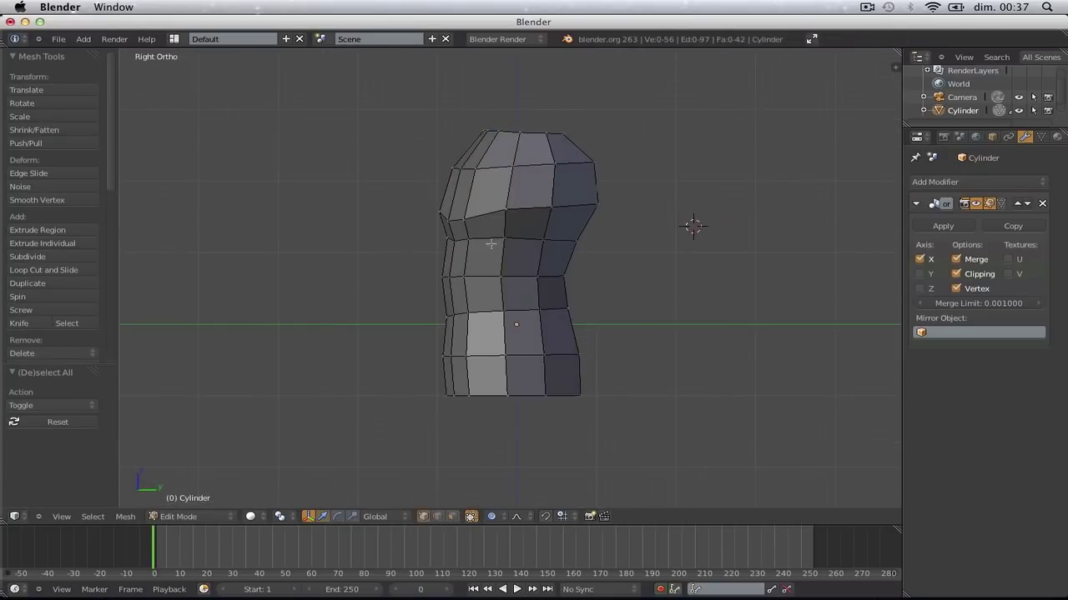
scroll(534, 283, up, 2)
shift+middle_drag(581, 326, 570, 254)
key(b)
drag(577, 296, 644, 397)
key(g)
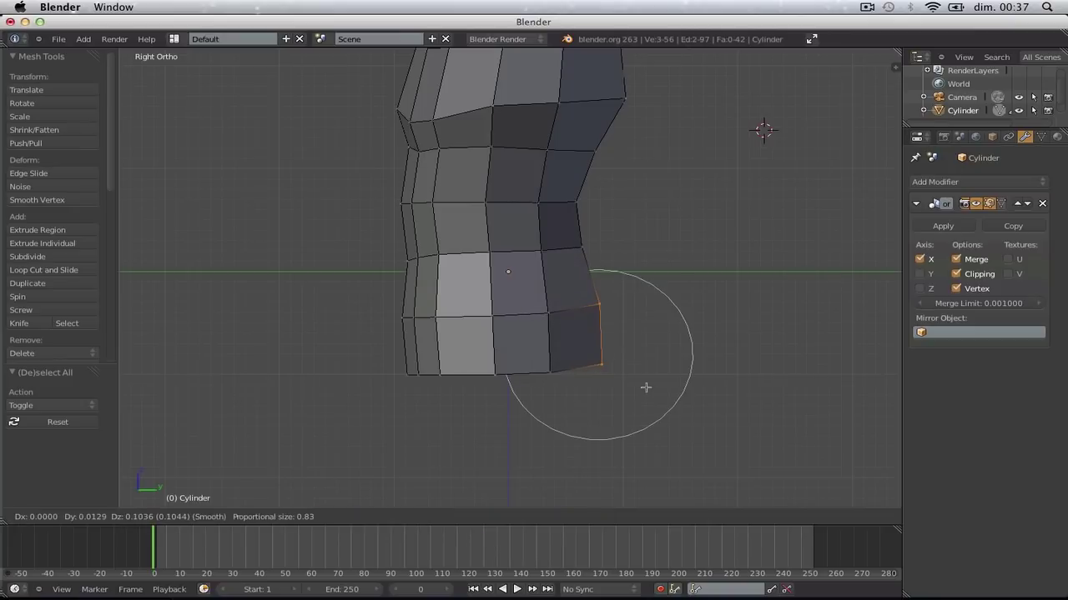
right_click(646, 387)
Select the three front vertices of the bottom edge and move them -0.006473 along Y and 0.123 along Z
key(a)
key(g)
click(453, 403)
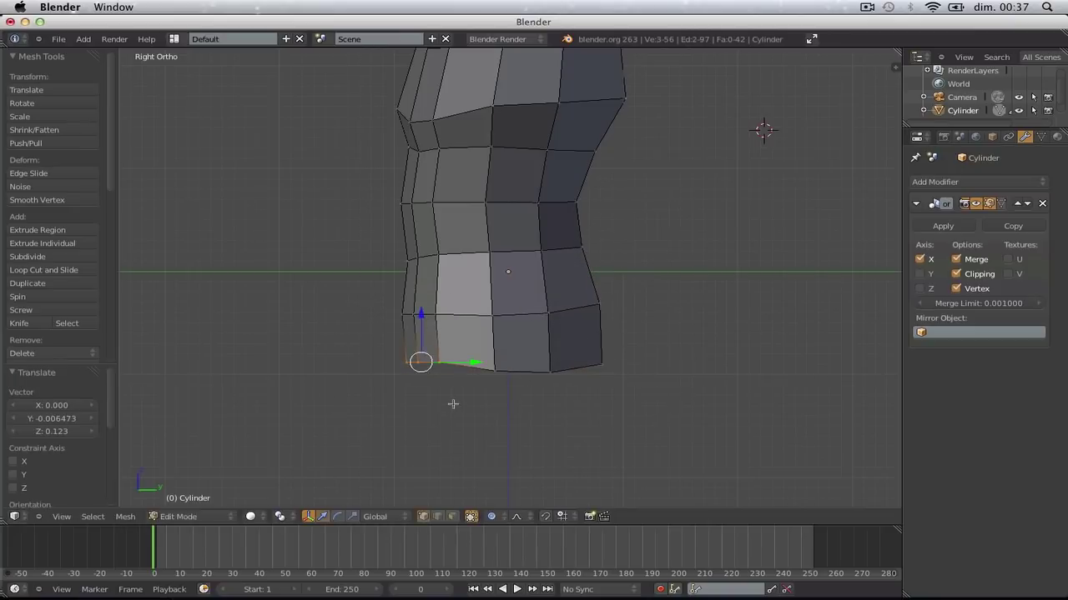
key(r)
click(476, 401)
key(ctrl+z)
In wireframe, lower the inner front vertices of the bottom edge and raise its rear corner vertex about 0.1 along Z
key(z)
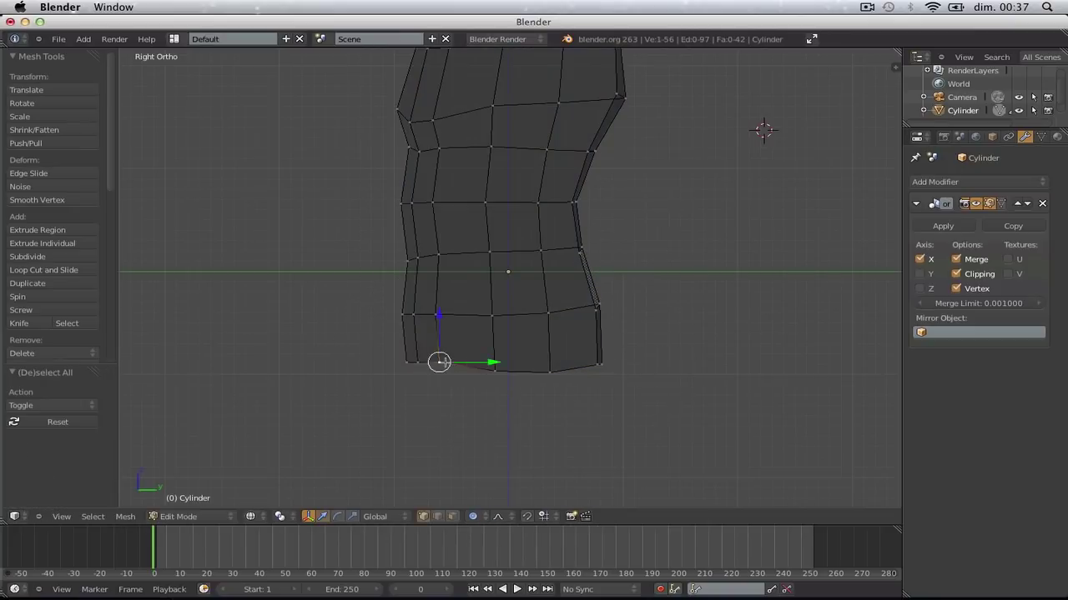
key(g)
right_click(451, 377)
key(a)
key(g)
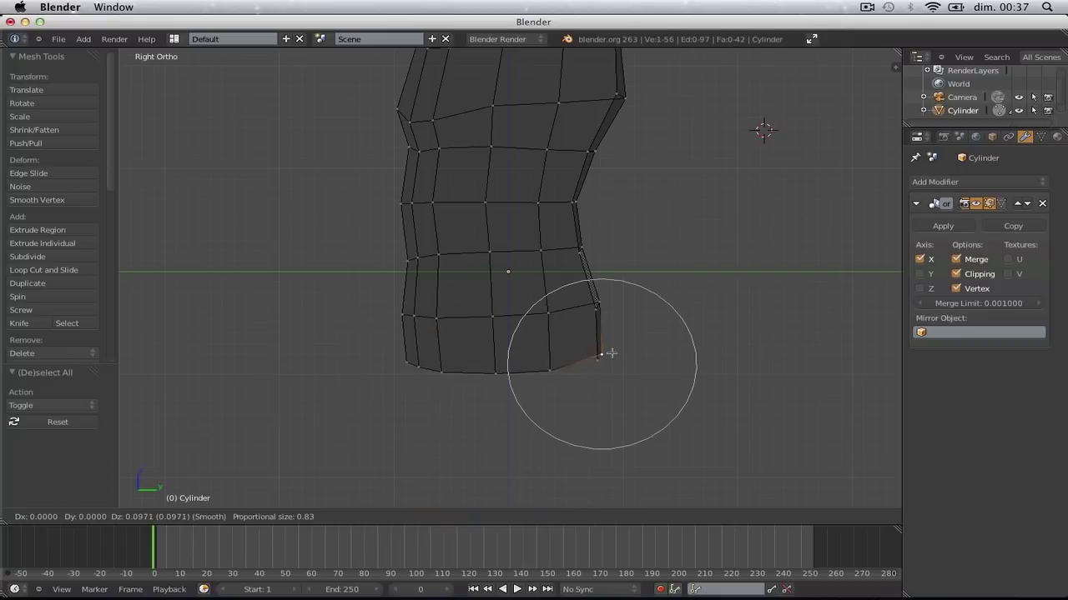
click(610, 354)
key(a)
Select the two rear vertices just beneath the bulge and move them rearward along Y
scroll(610, 301, down, 3)
shift+middle_drag(611, 245, 591, 293)
scroll(590, 293, up, 3)
right_click(557, 227)
key(g)
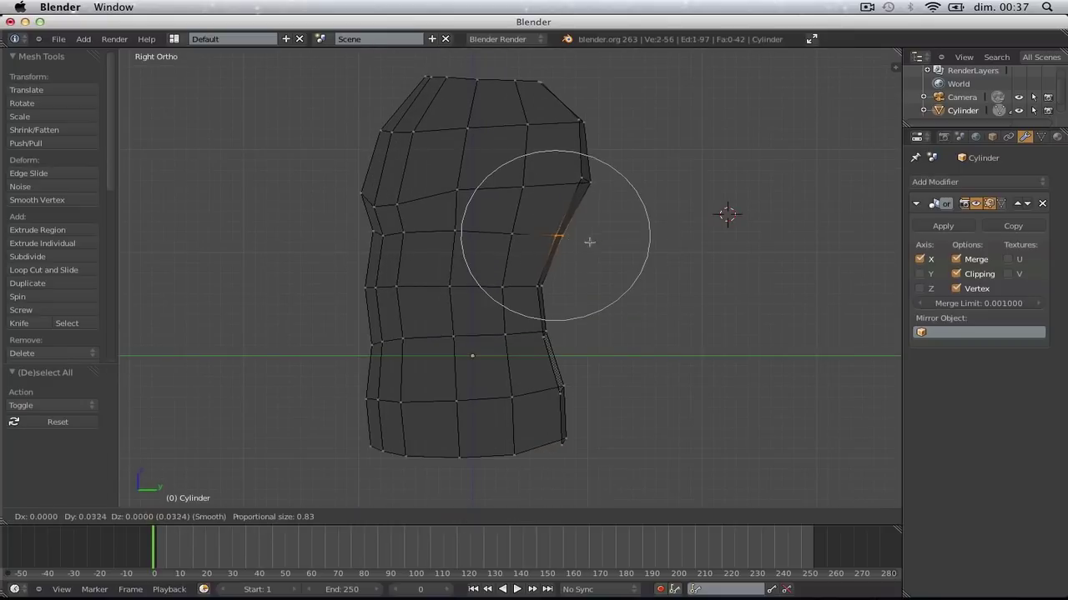
click(603, 237)
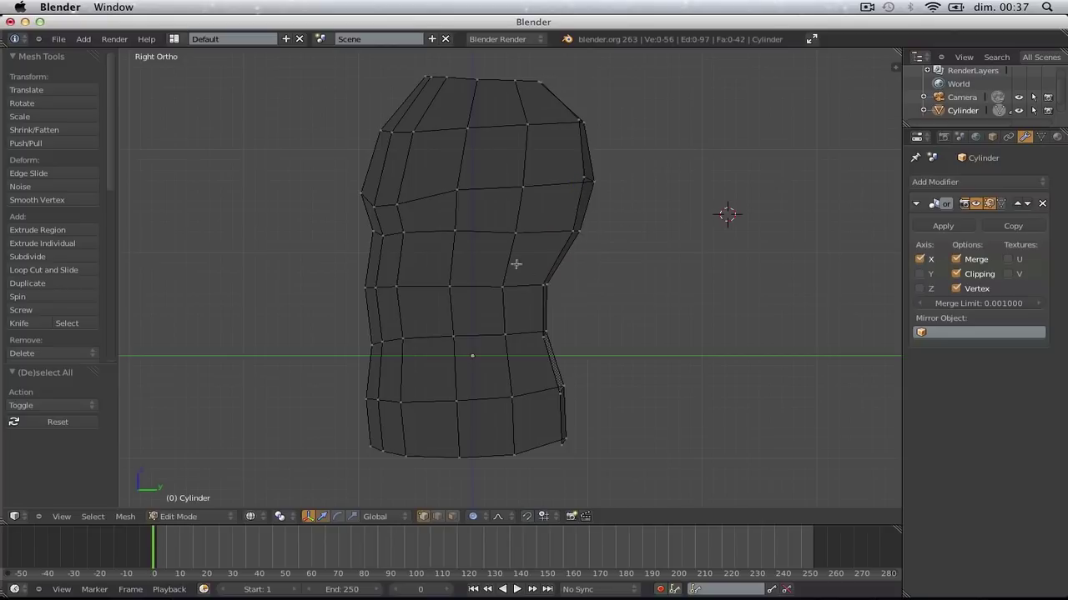
Reposition the rear waist vertices and move the two rear vertices beneath the bulge forward and slightly up
right_click(559, 258)
key(g)
click(581, 283)
key(a)
right_click(576, 226)
key(g)
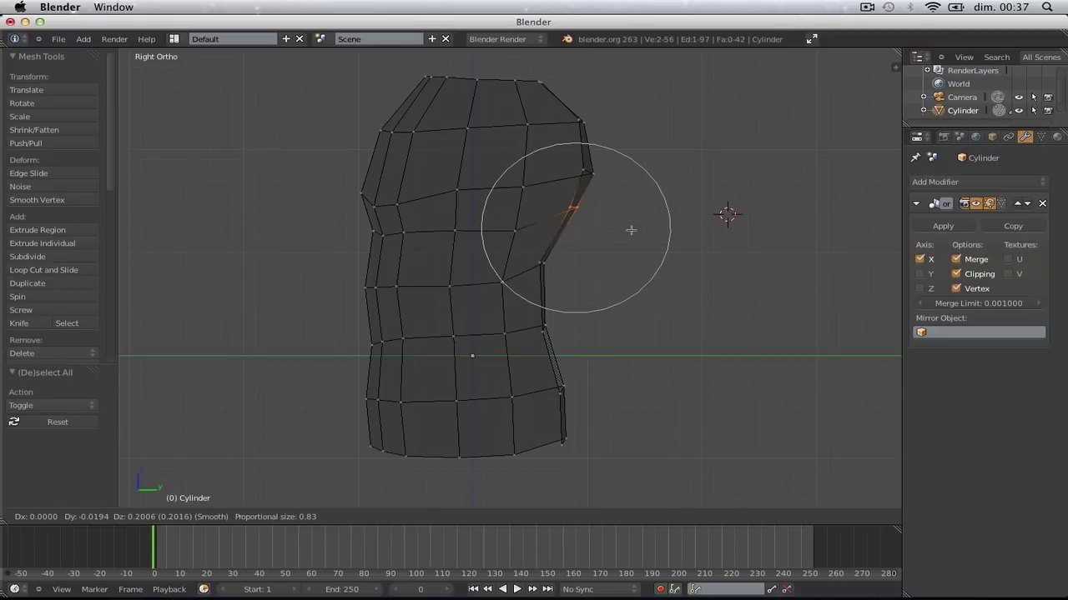
click(619, 248)
key(a)
In solid shading, select all the vertices of the rear centre column
key(z)
scroll(584, 150, down, 1)
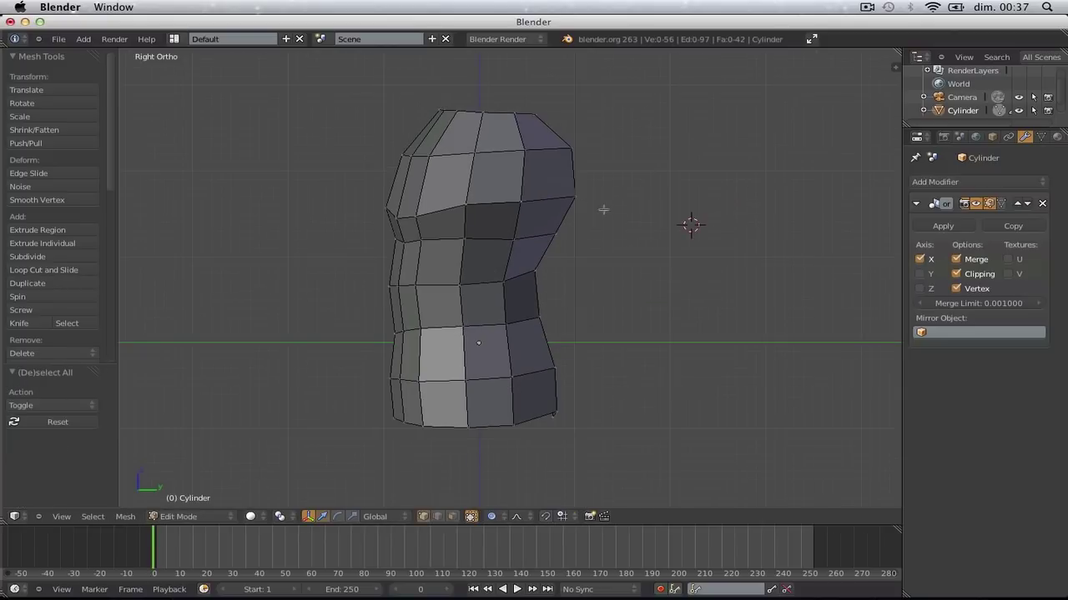
middle_drag(603, 210, 536, 217)
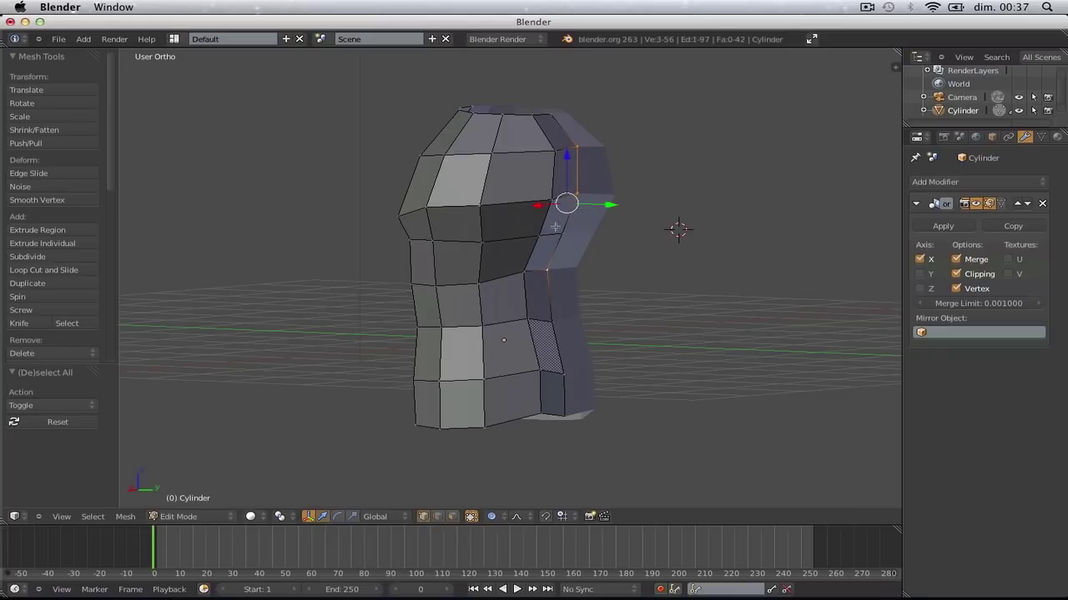
middle_drag(560, 413, 569, 365)
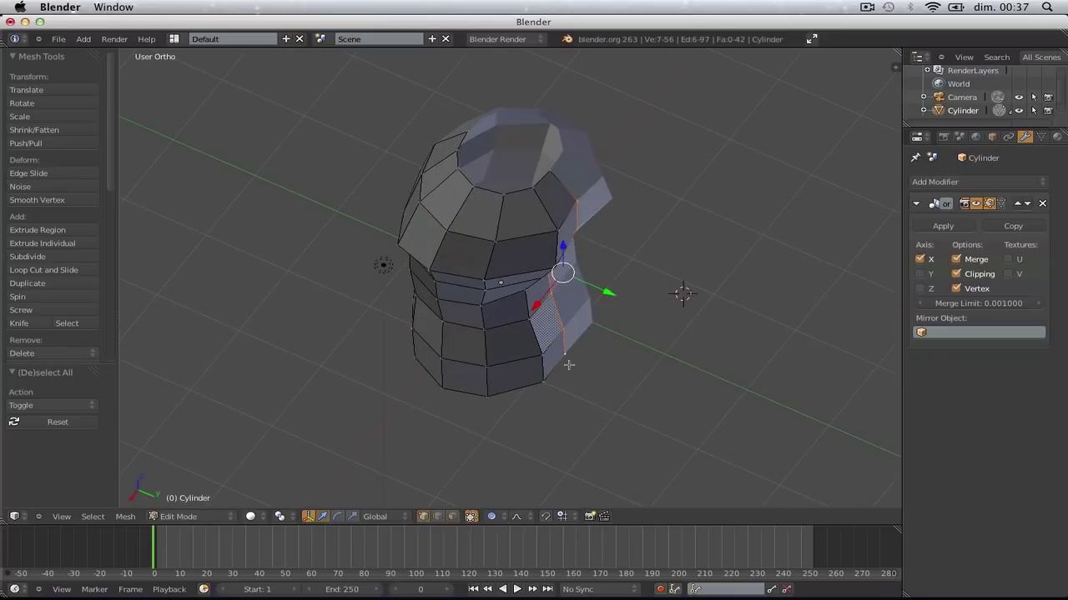
key(s)
key(y)
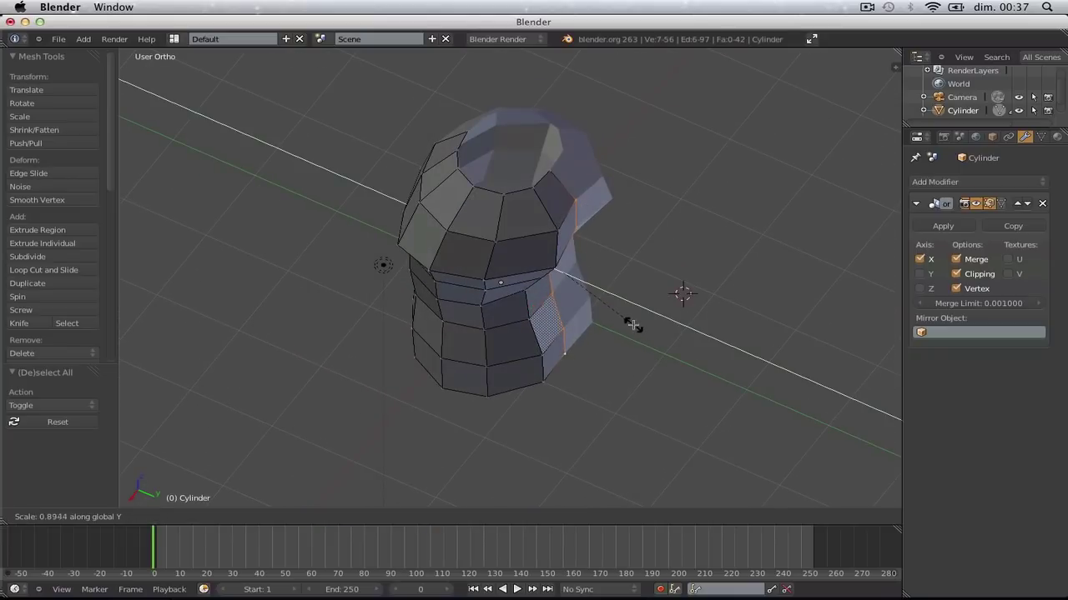
click(614, 311)
click(613, 293)
key(ctrl+z)
From the left view, move the rear centre column slightly outward along Y and shift its upper bulge vertex about -0.05 along Y and 0.02 along Z
key(ctrl+KP_3)
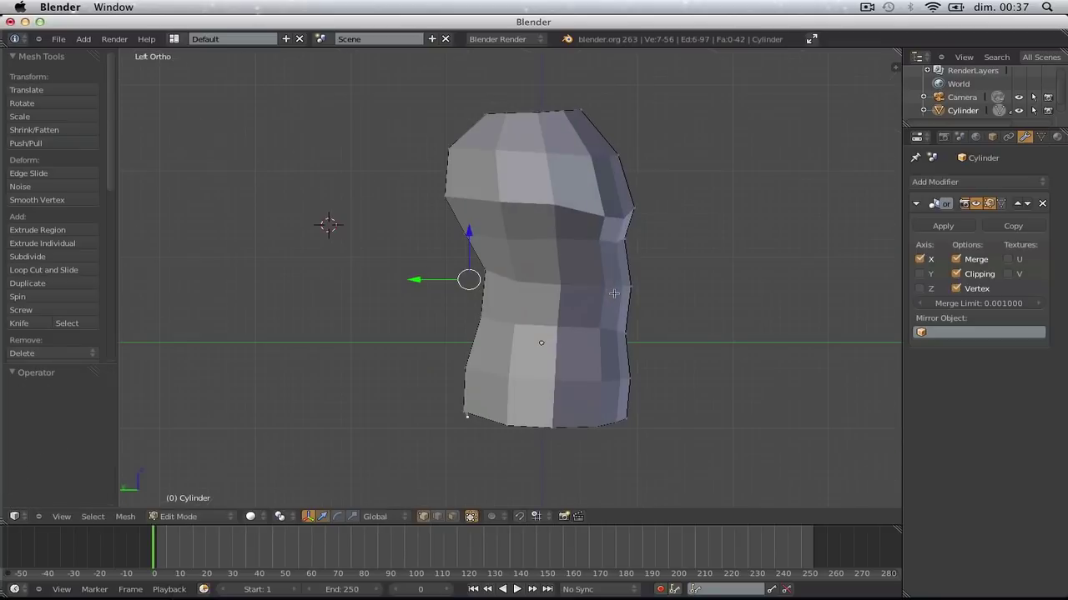
key(KP_1)
key(ctrl+KP_3)
drag(418, 280, 410, 279)
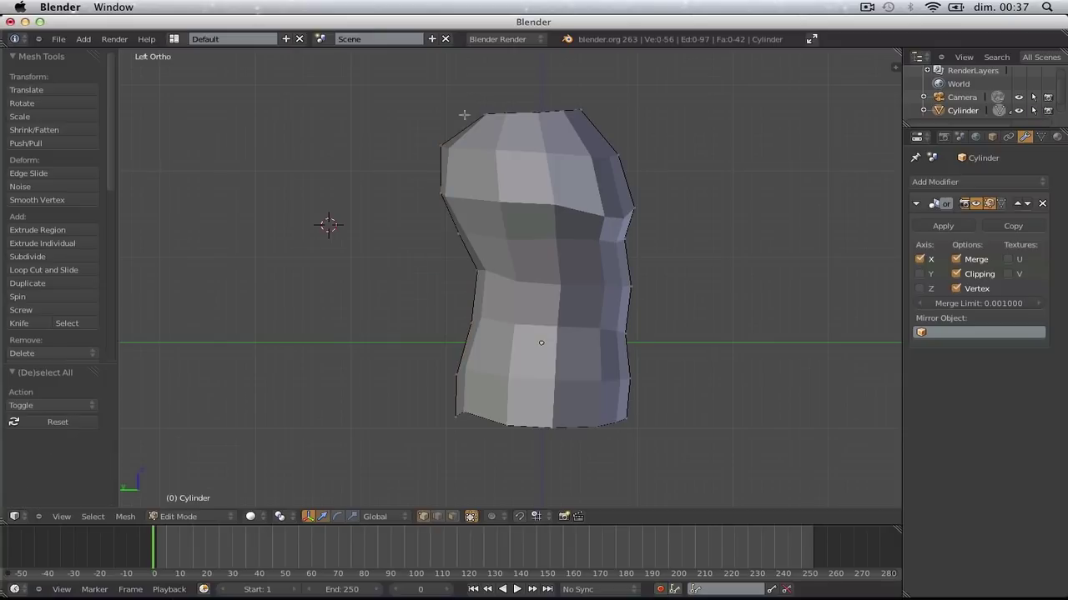
right_click(456, 131)
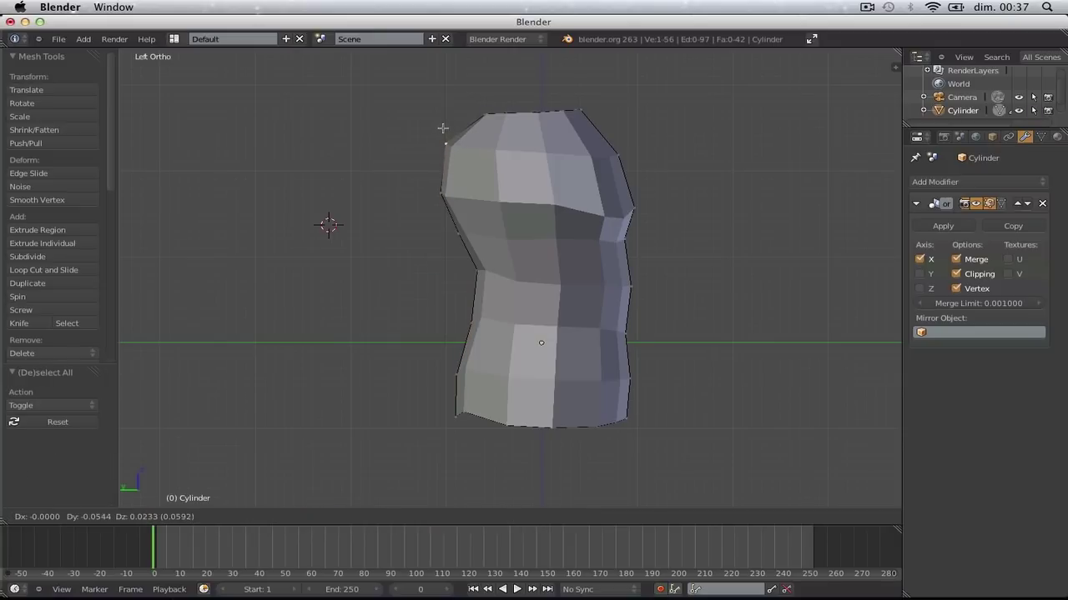
key(a)
Leave Edit Mode and, from the front view, move the whole body 4.368 along Z
middle_drag(437, 179, 856, 221)
key(Tab)
key(KP_1)
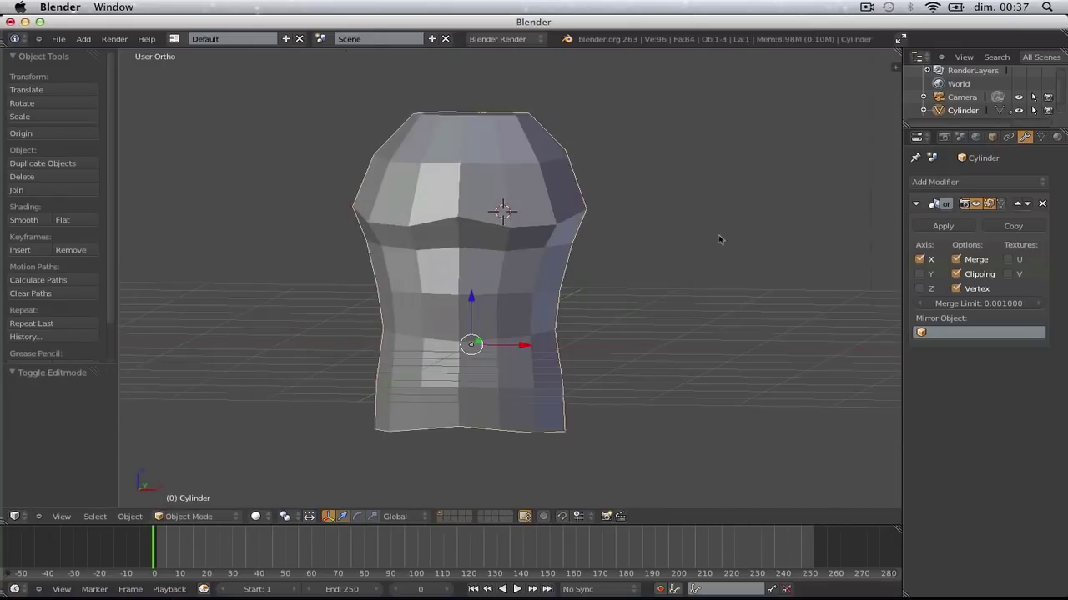
scroll(639, 269, down, 3)
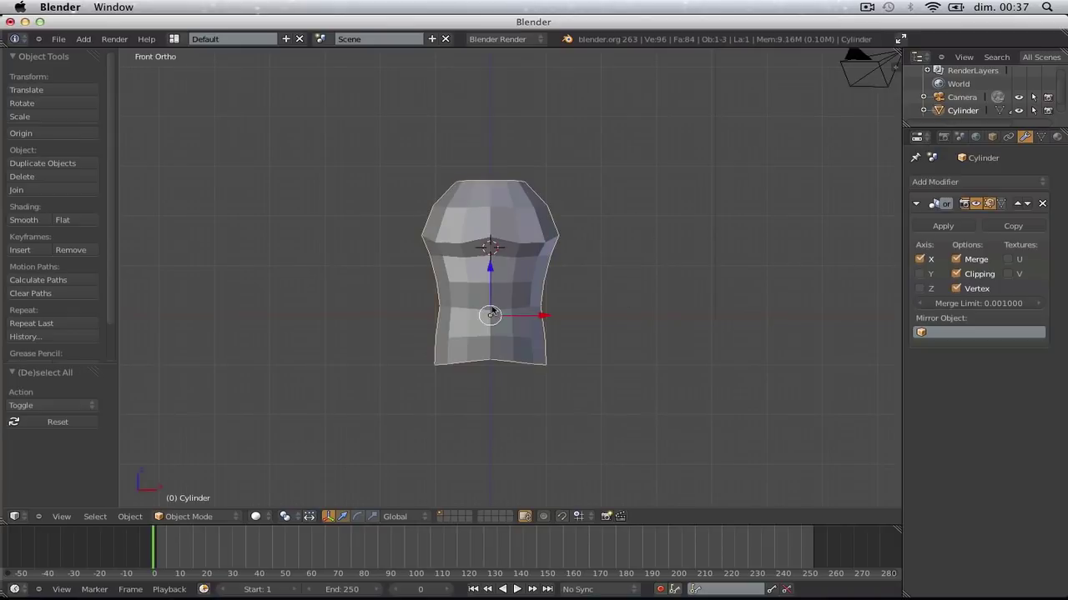
scroll(491, 310, down, 2)
drag(496, 258, 496, 109)
scroll(495, 109, down, 1)
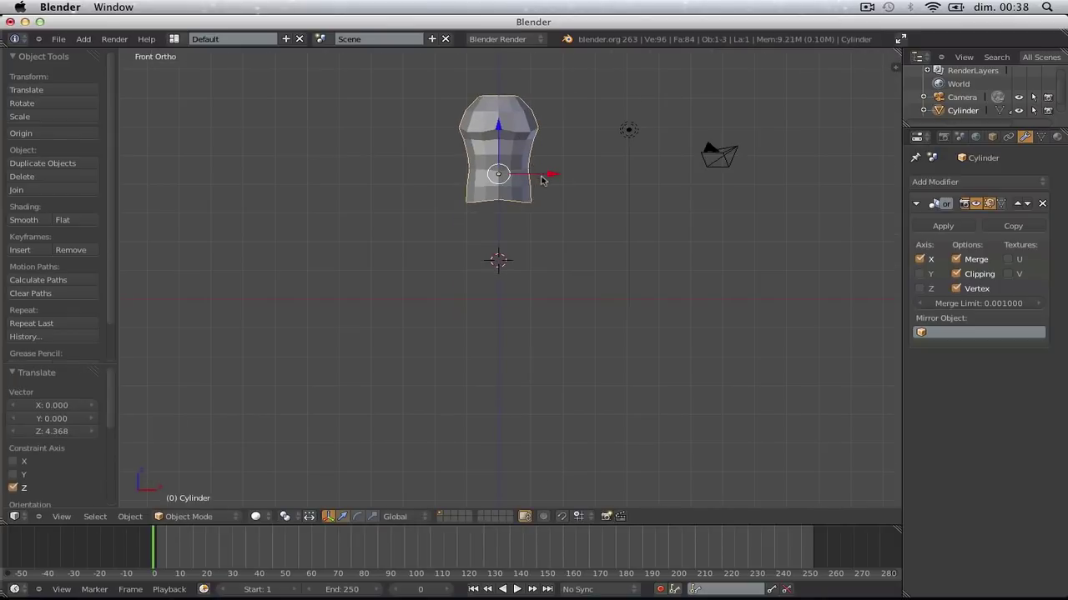
Move the body 1.507 along Z and open its mesh for editing in the front view
middle_drag(500, 126, 600, 311)
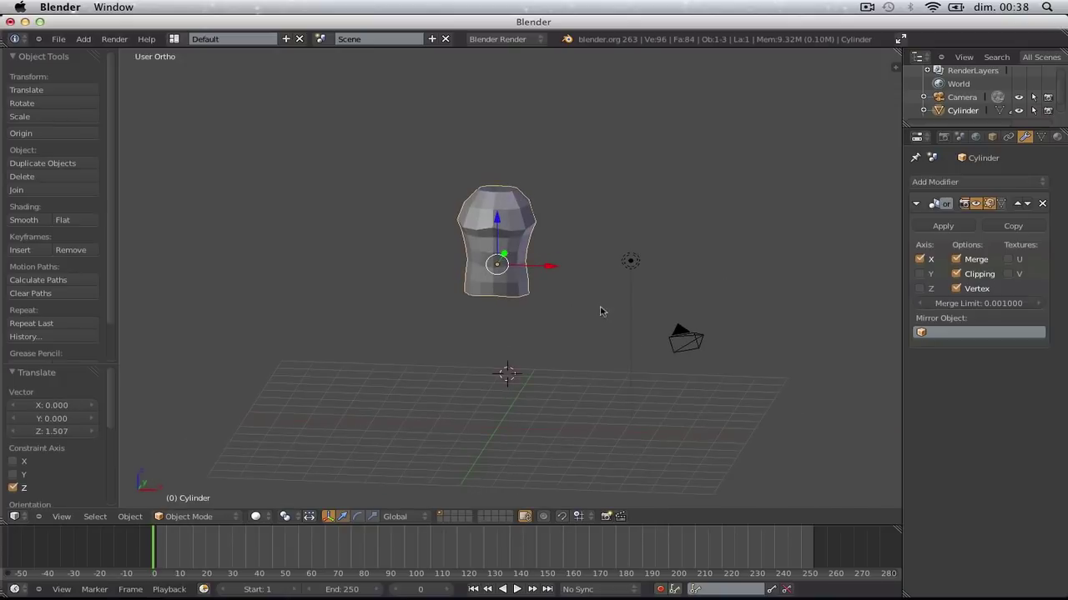
key(Tab)
key(KP_1)
scroll(508, 211, up, 6)
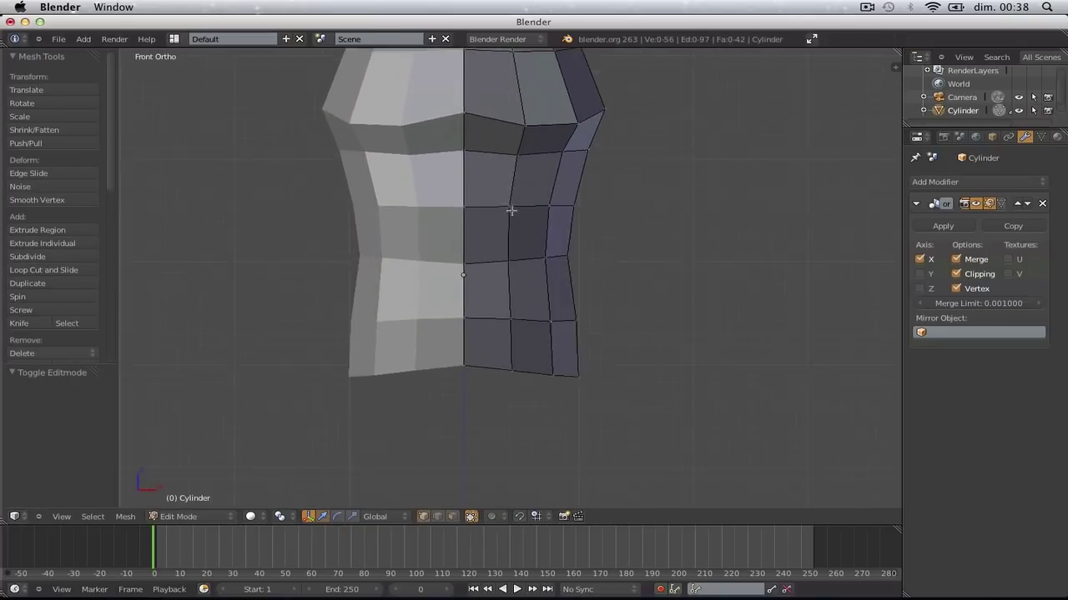
Move the three side vertices of the loop above the waist up and outward, and rotate them about -19°
key(a)
key(z)
key(a)
key(b)
key(g)
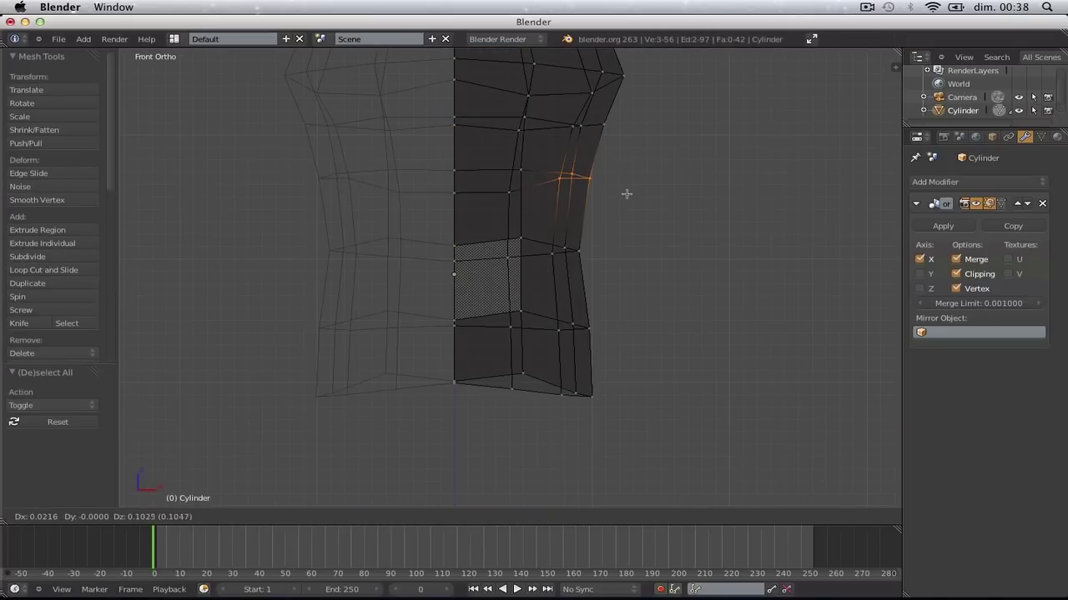
click(625, 192)
key(g)
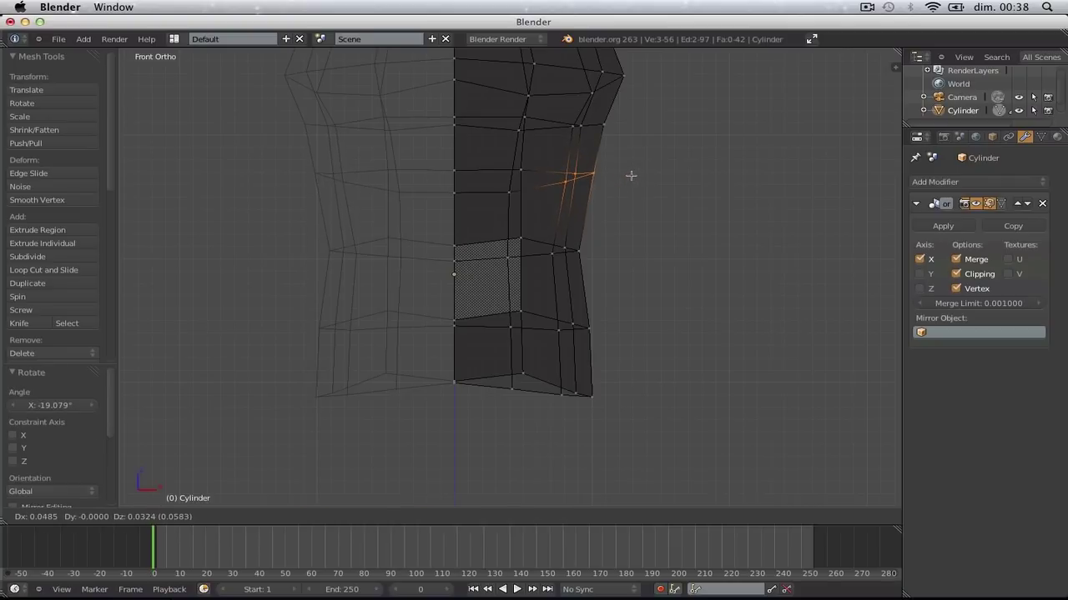
click(628, 179)
key(a)
key(z)
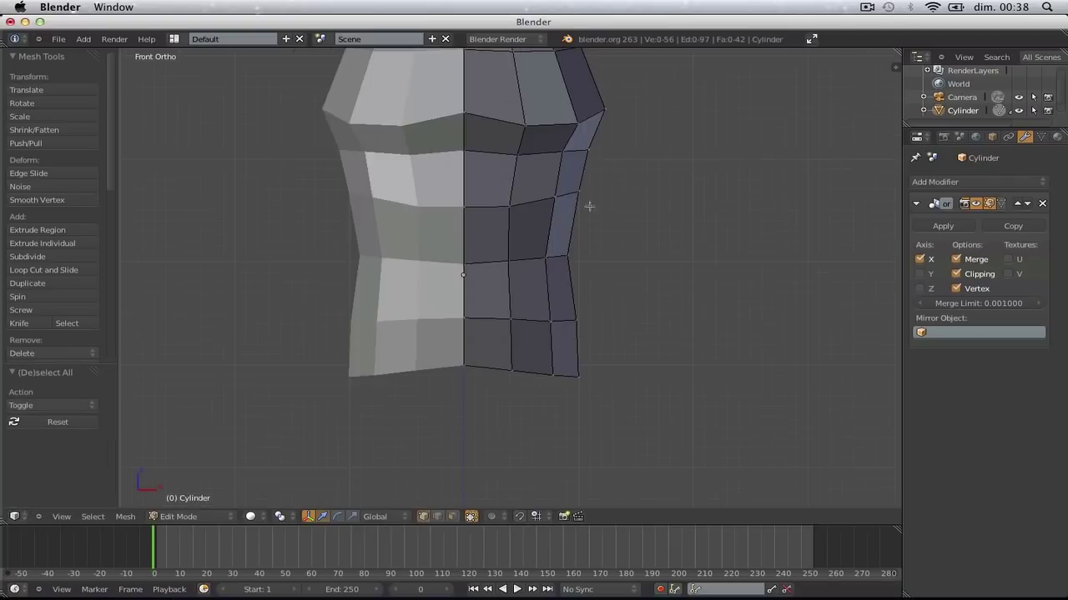
Move the two front vertices beside the centreline at the bulge's lower edge -0.04465 along Y, and leave Edit Mode
mouse_move(588, 206)
middle_down()
mouse_move(508, 292)
mouse_move(520, 333)
mouse_move(695, 431)
mouse_move(486, 182)
middle_up()
key(KP_7)
key(z)
key(z)
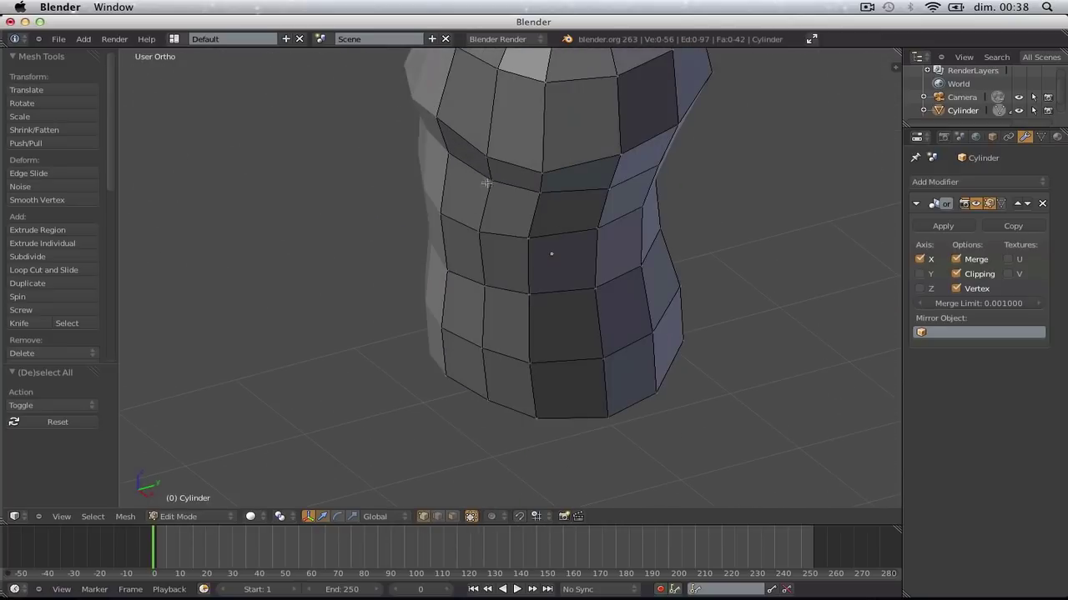
drag(520, 159, 515, 161)
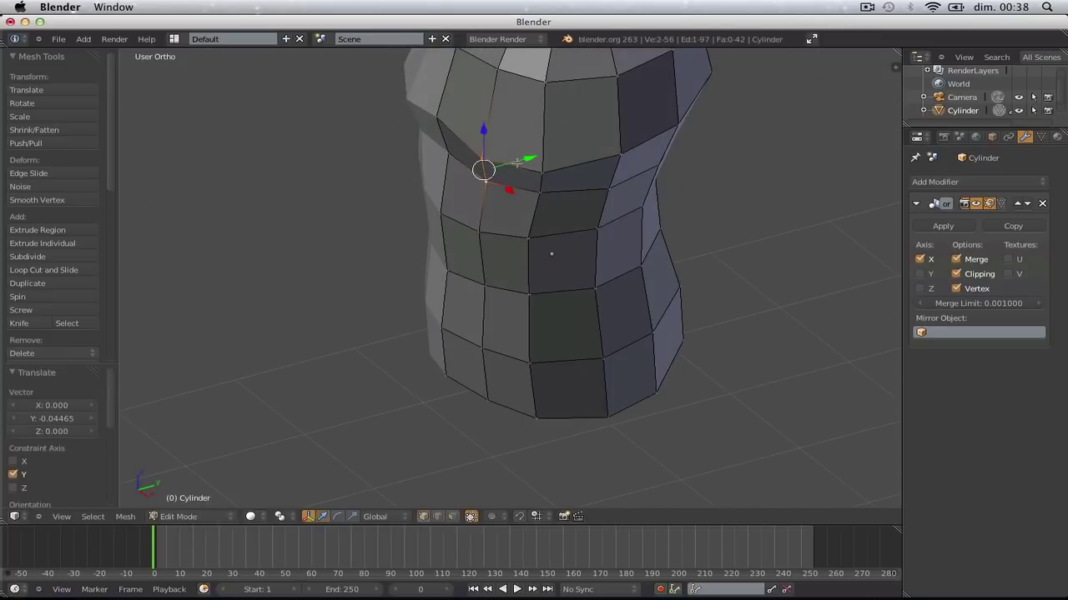
key(a)
scroll(520, 184, down, 3)
key(Tab)
middle_drag(517, 264, 553, 222)
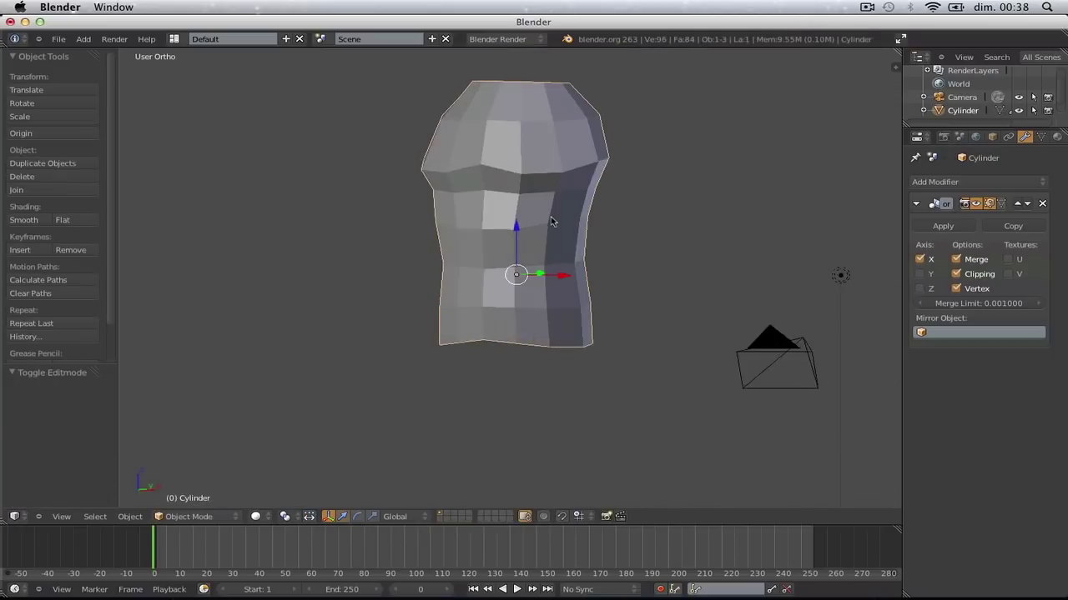
Back in Edit Mode in the front view, raise the centre-line vertices beneath the bulge slightly
key(Tab)
key(KP_1)
key(a)
key(a)
scroll(544, 189, up, 2)
key(z)
scroll(573, 100, down, 1)
shift+middle_drag(579, 127, 572, 176)
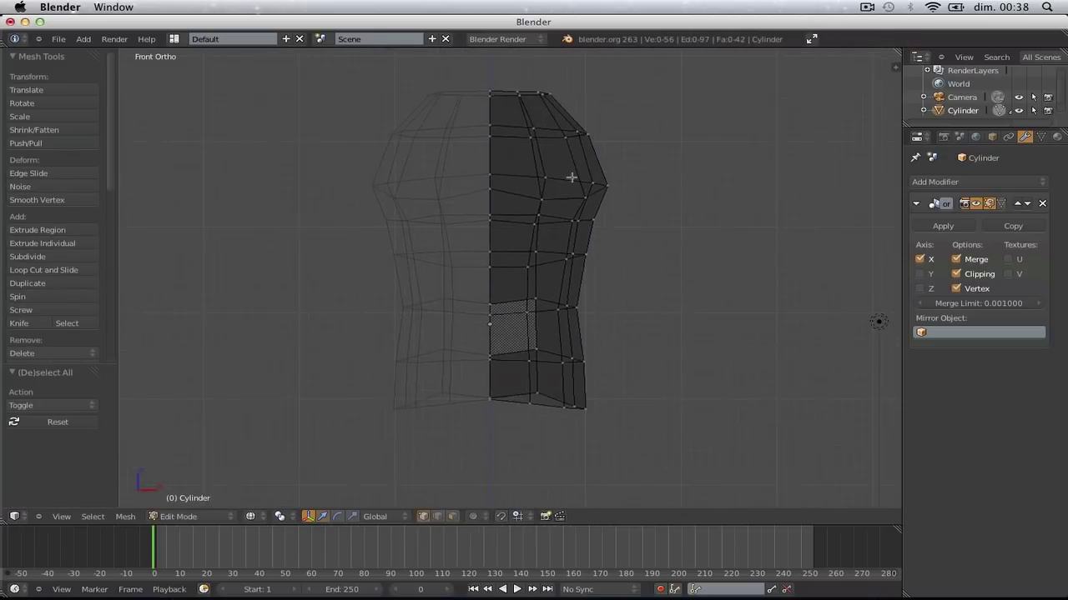
key(z)
scroll(554, 194, up, 2)
scroll(553, 193, down, 1)
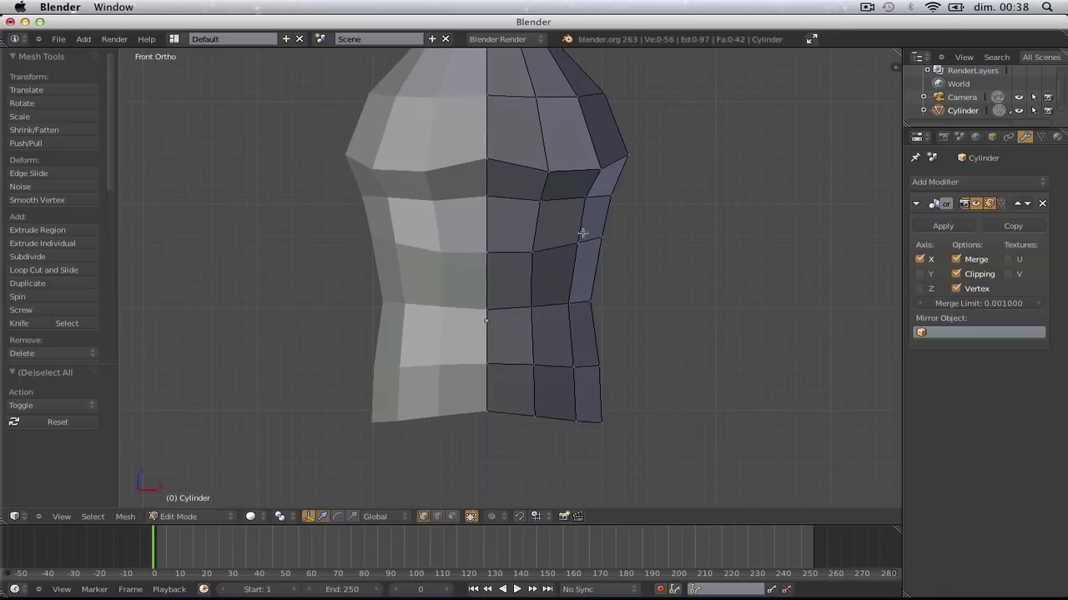
scroll(533, 232, up, 1)
key(g)
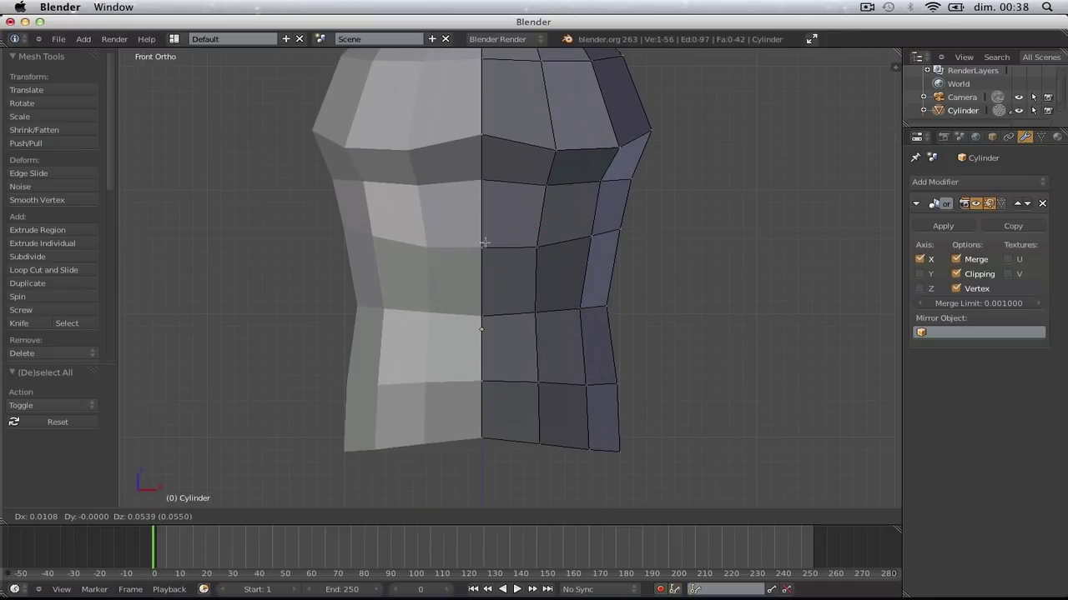
click(487, 178)
key(z)
key(z)
key(a)
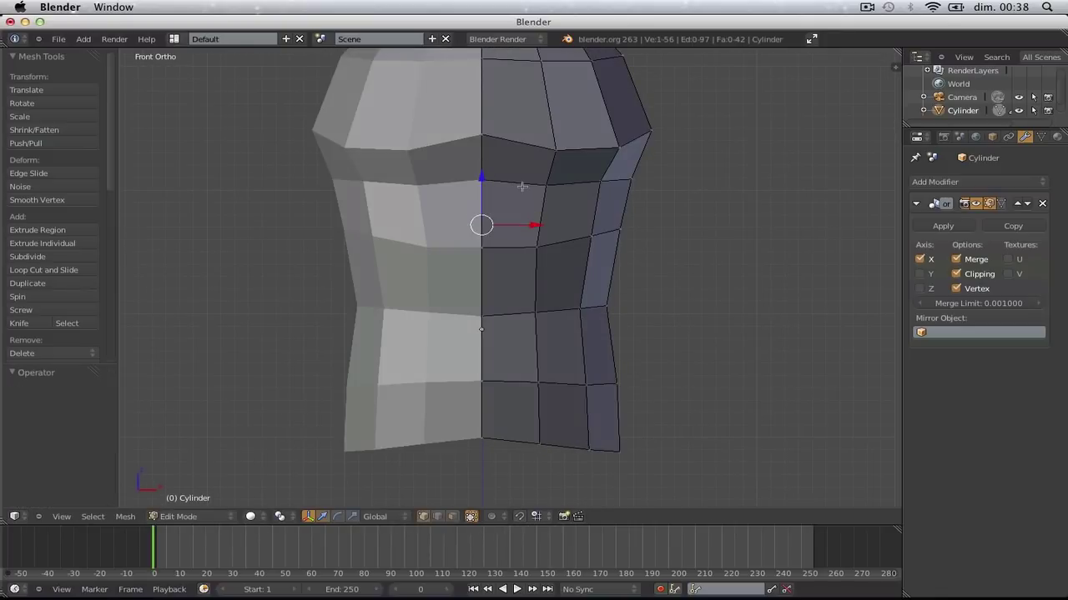
key(z)
key(a)
key(z)
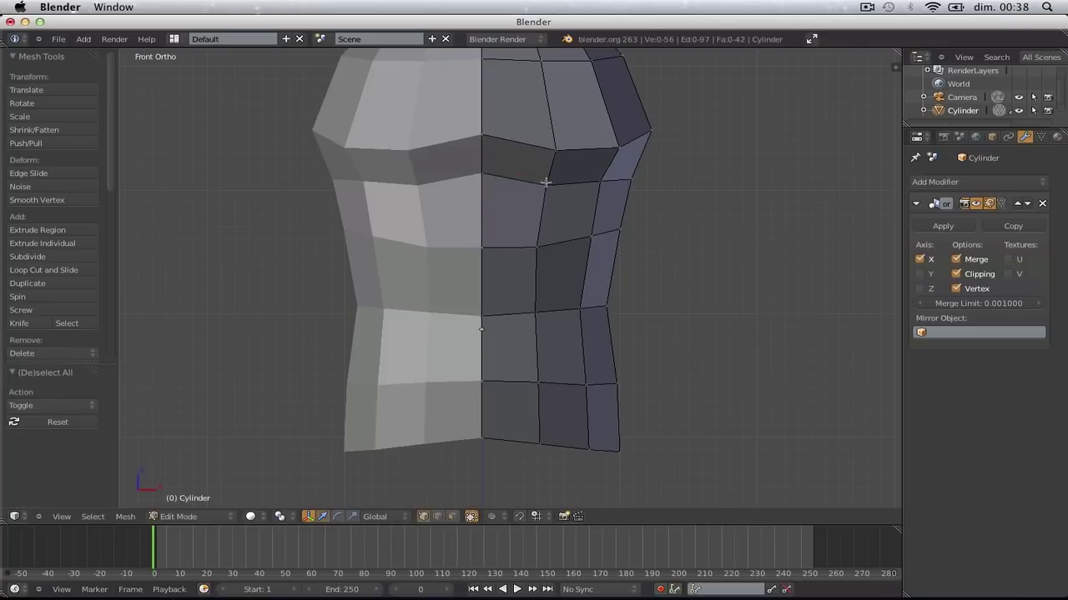
Raise the front centre vertex of the loop above the waist and its neighbour along Z, and lower the next vertex outward
right_click(544, 182)
key(g)
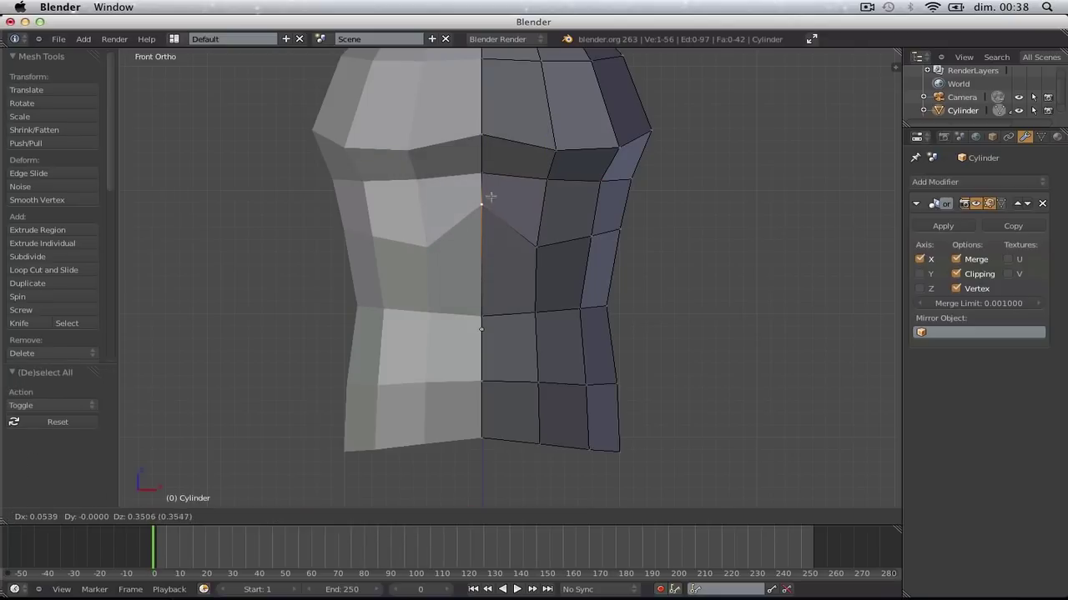
click(535, 200)
key(a)
right_click(591, 236)
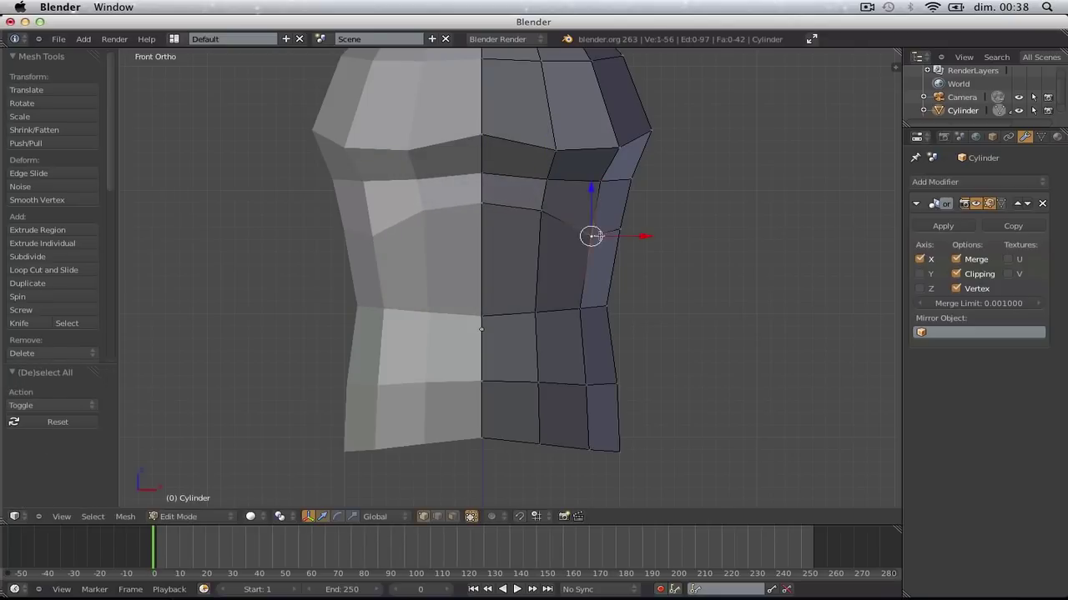
key(g)
click(594, 251)
key(a)
From the side, lower the next two vertices of the loop above the waist to continue the arch around the flank
middle_drag(687, 262, 558, 257)
right_click(578, 233)
key(g)
click(582, 278)
key(a)
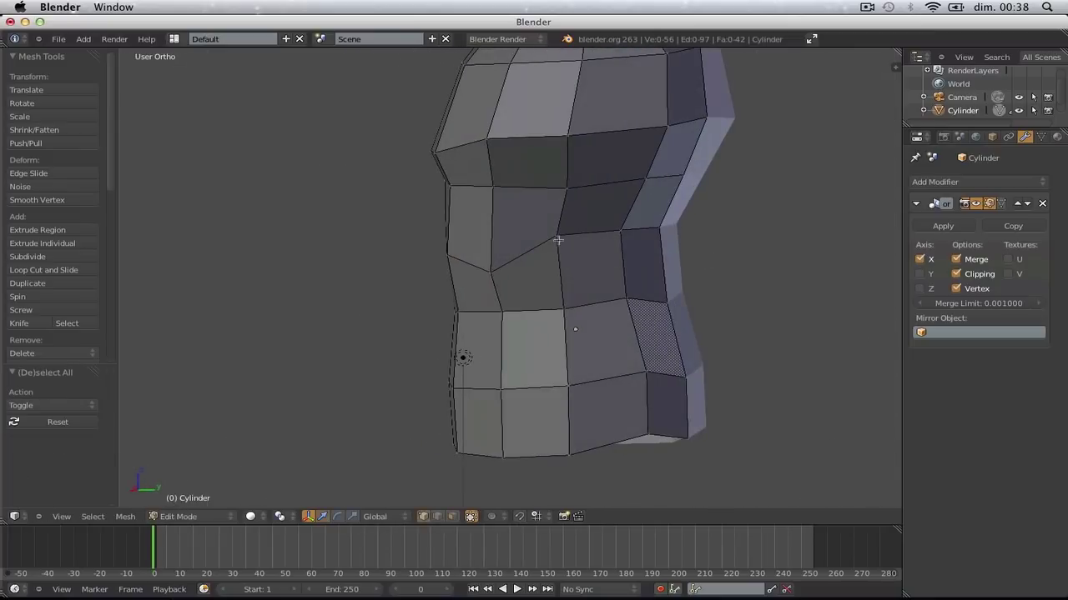
right_click(558, 241)
key(g)
click(560, 272)
key(a)
From behind, raise the rear centre vertex of the arched loop about 0.10 along Z and its neighbour slightly
middle_drag(634, 272, 587, 252)
right_click(608, 225)
key(g)
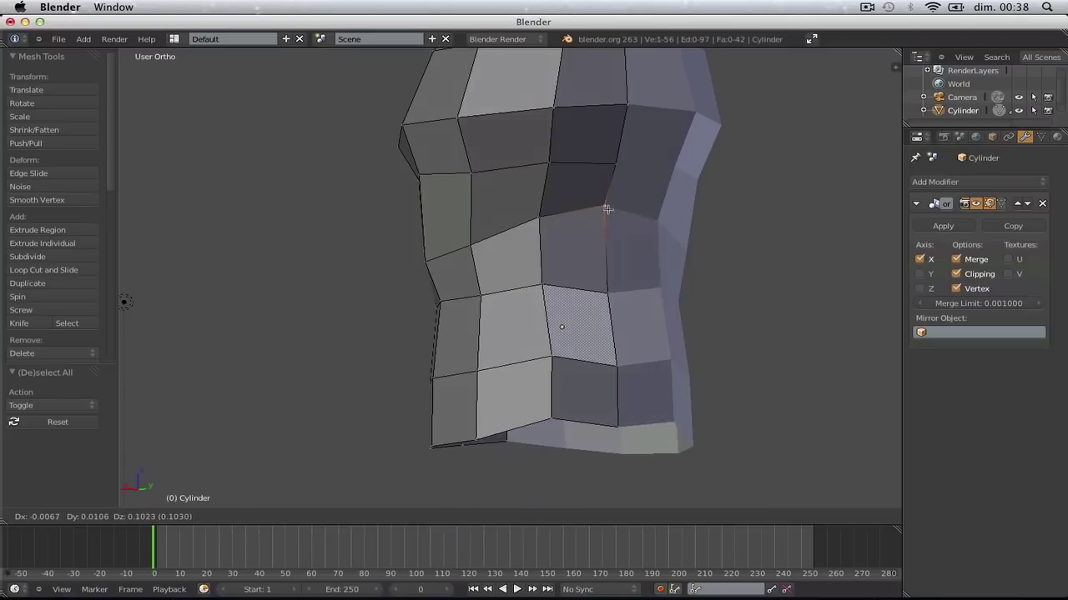
click(607, 208)
key(a)
right_click(542, 217)
key(g)
click(540, 211)
key(a)
scroll(546, 228, down, 3)
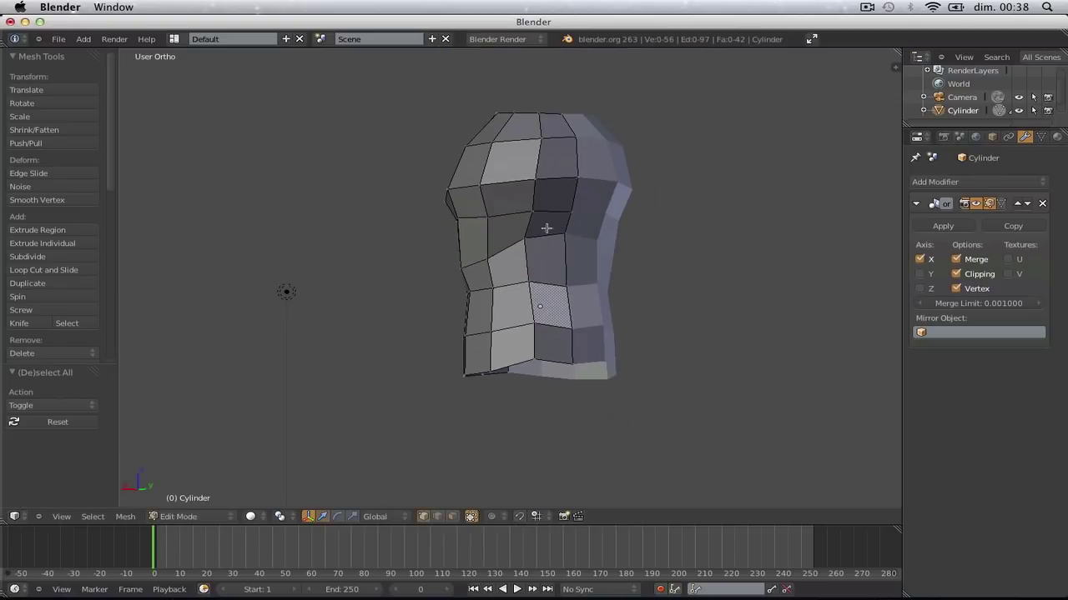
Nudge one more vertex of the arched loop slightly upward and return to Object Mode
middle_drag(546, 227, 798, 319)
scroll(555, 281, up, 3)
right_click(548, 320)
key(g)
click(548, 310)
key(a)
scroll(546, 309, down, 2)
scroll(751, 320, down, 2)
key(Tab)
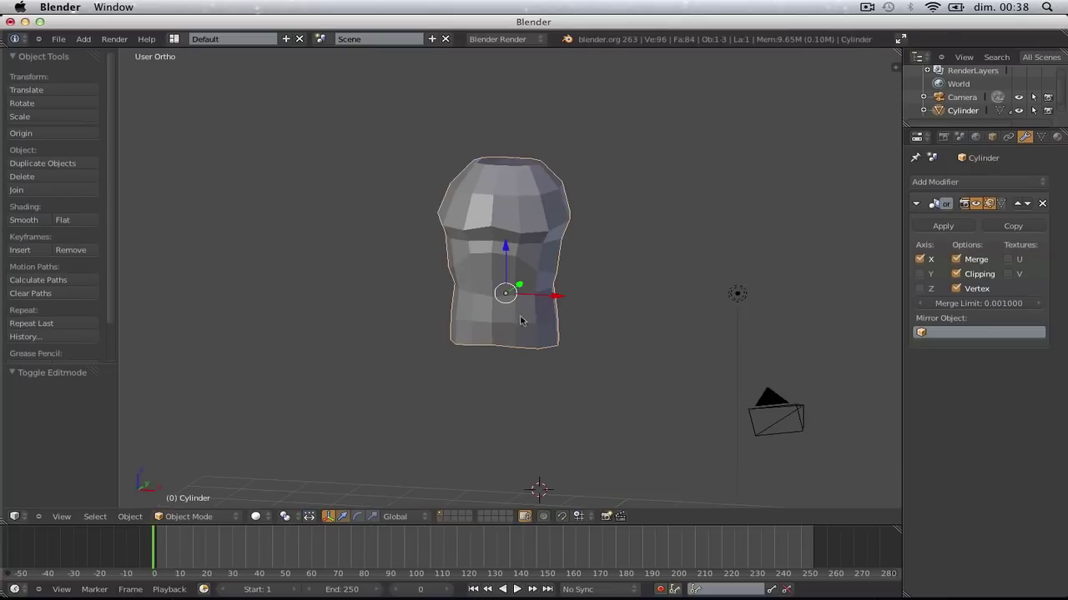
In the front view, select the three side vertices of the arched loop and move them slightly inward and up
middle_drag(521, 321, 617, 308)
key(Tab)
scroll(604, 275, up, 3)
key(a)
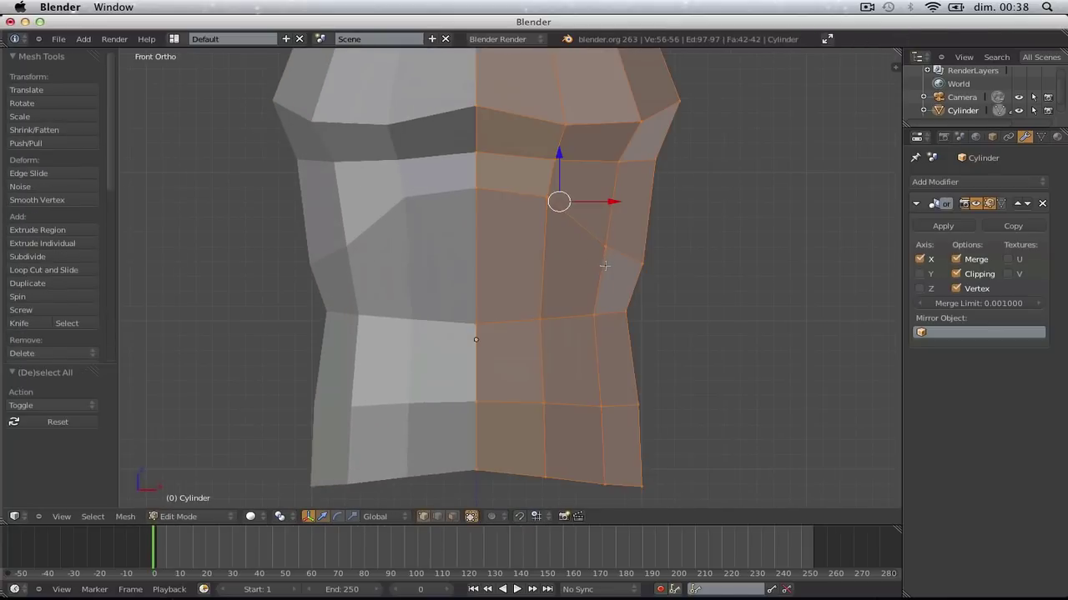
key(a)
key(b)
drag(584, 211, 655, 266)
key(g)
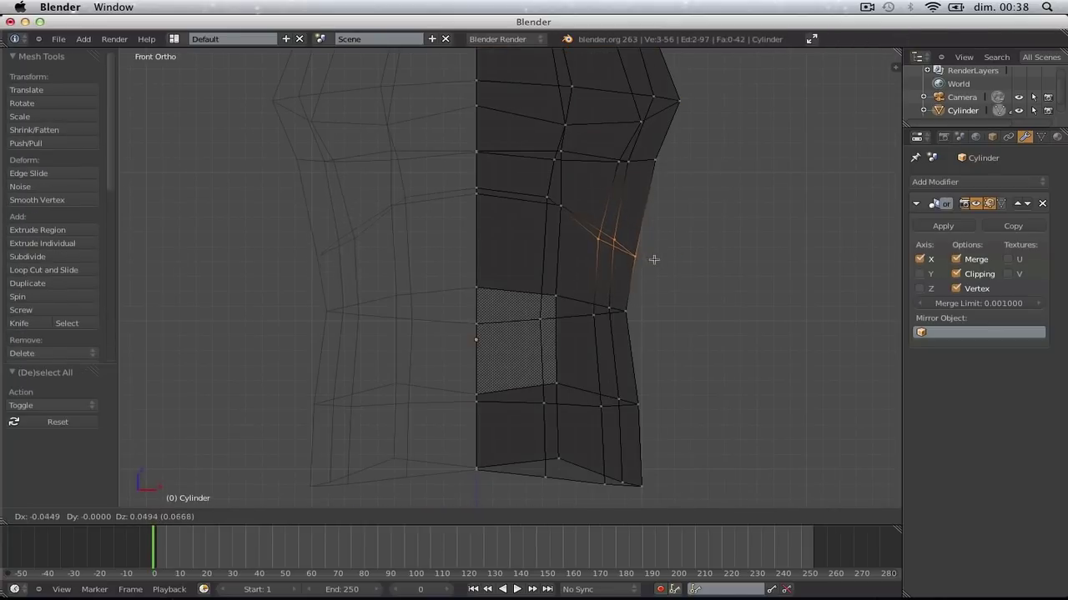
click(654, 259)
Lower the rear centre waist vertex and its neighbour to bring the rear waist line closer to the front one
right_click(476, 275)
key(g)
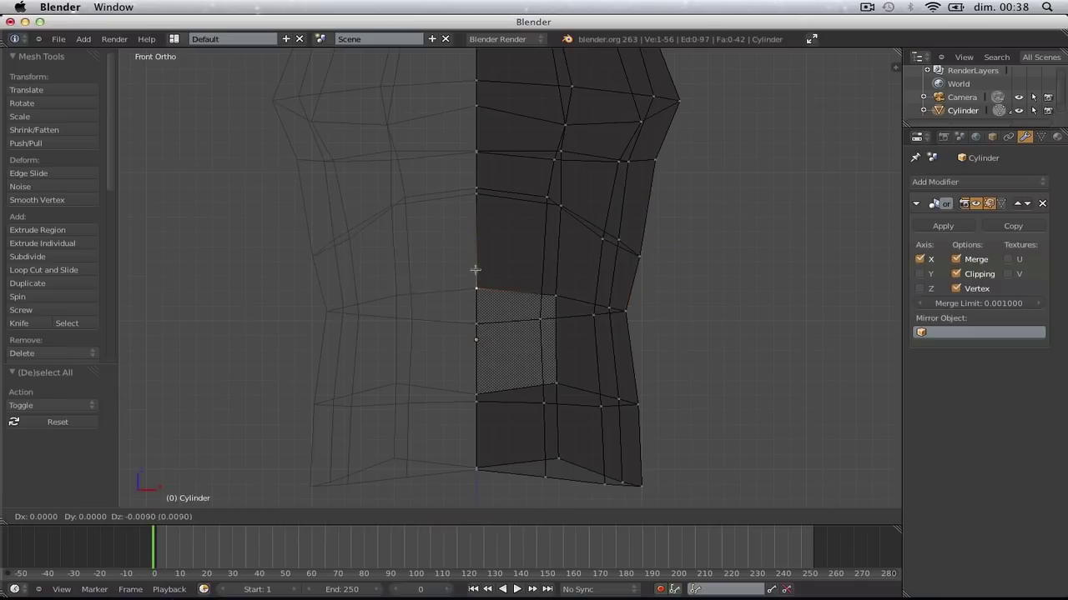
click(476, 285)
key(a)
right_click(558, 294)
key(g)
click(554, 304)
key(a)
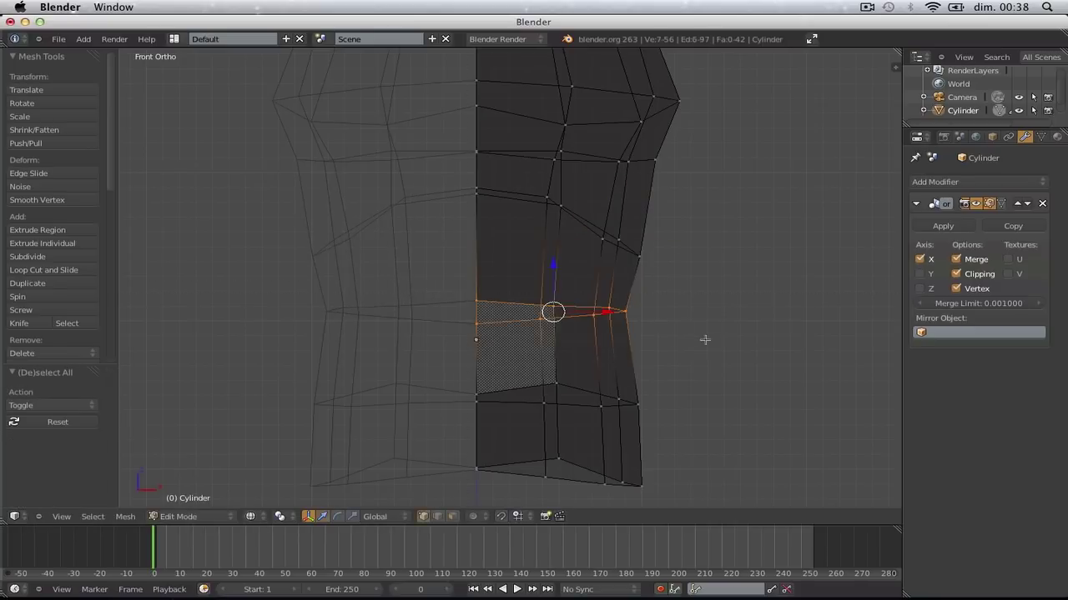
Move the seven waist-loop vertices 0.03146 along X and 0.139 along Z, and leave Edit Mode
key(g)
click(706, 317)
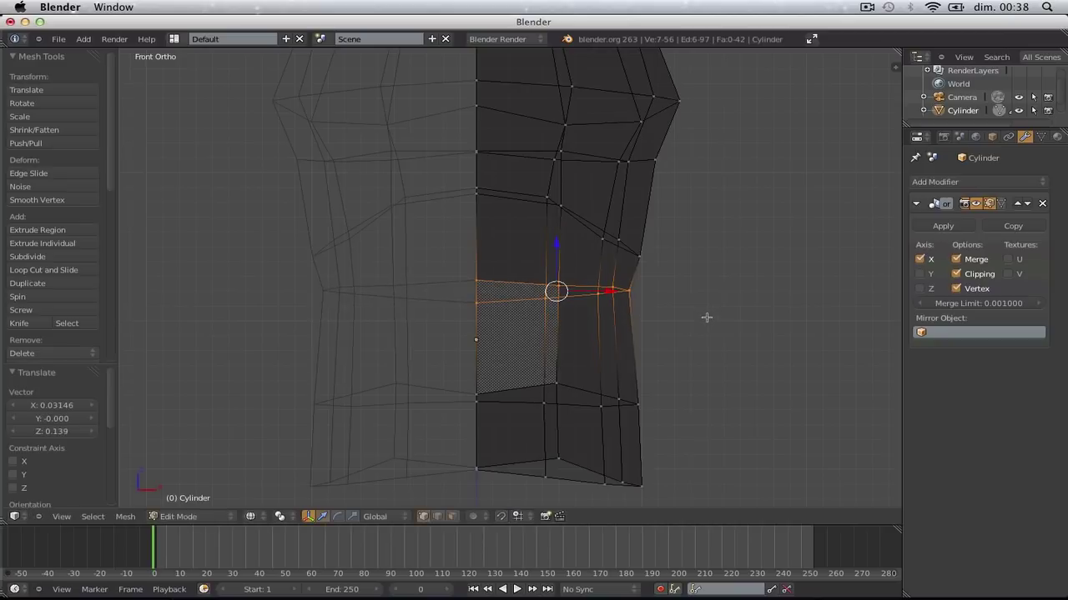
key(Tab)
scroll(712, 317, down, 3)
middle_drag(768, 300, 715, 256)
Shift the two front vertices beside the centreline, at the waist and the loop below, slightly along Y, and leave Edit Mode
key(Tab)
scroll(558, 326, up, 4)
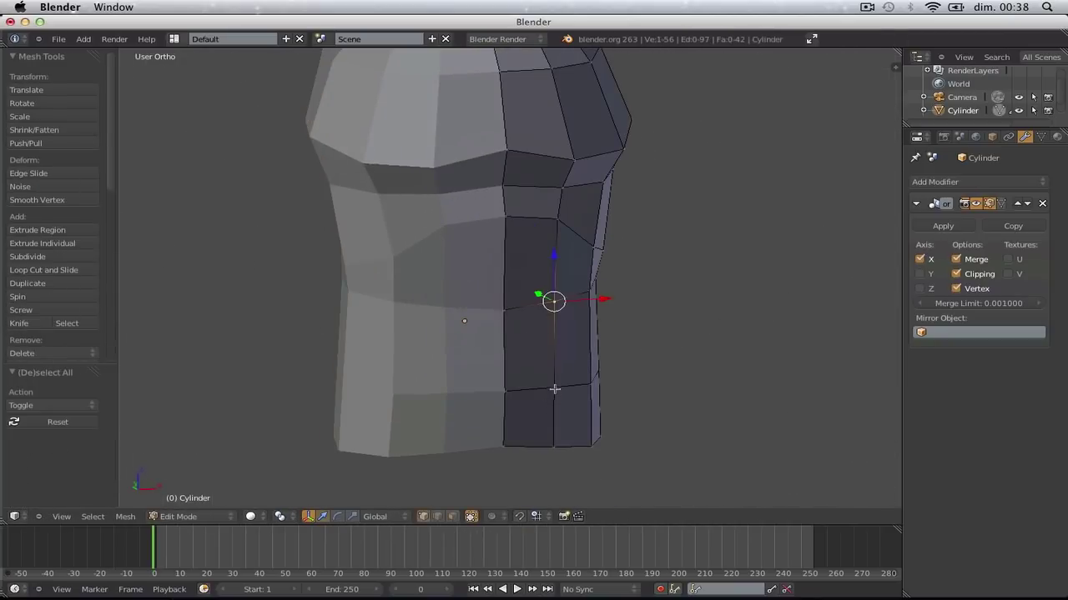
key(b)
drag(552, 291, 598, 413)
middle_drag(563, 409, 497, 417)
key(a)
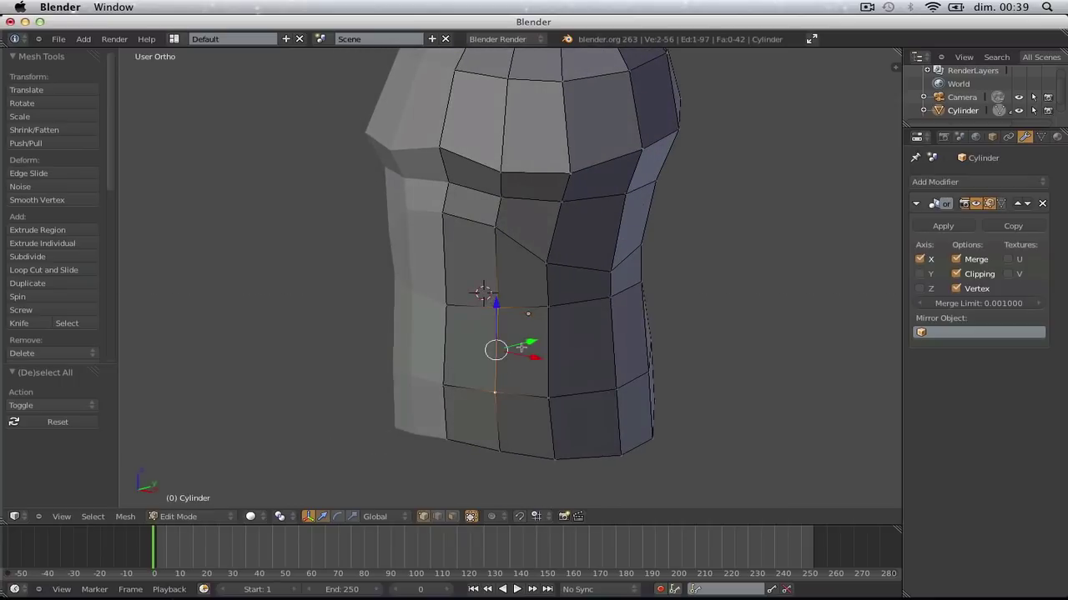
drag(522, 343, 518, 347)
key(Tab)
scroll(484, 351, down, 5)
key(a)
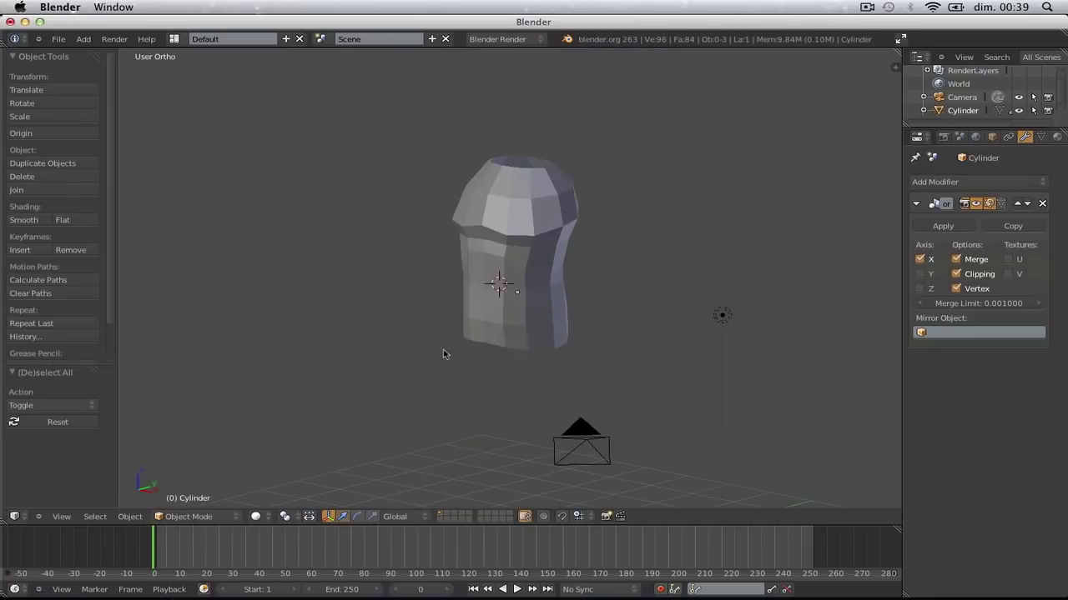
In the front wireframe view, select the body's bottom edge loop and flatten it by scaling to 0 along Z
middle_drag(417, 361, 499, 348)
scroll(500, 345, up, 3)
key(Tab)
key(KP_1)
key(a)
key(z)
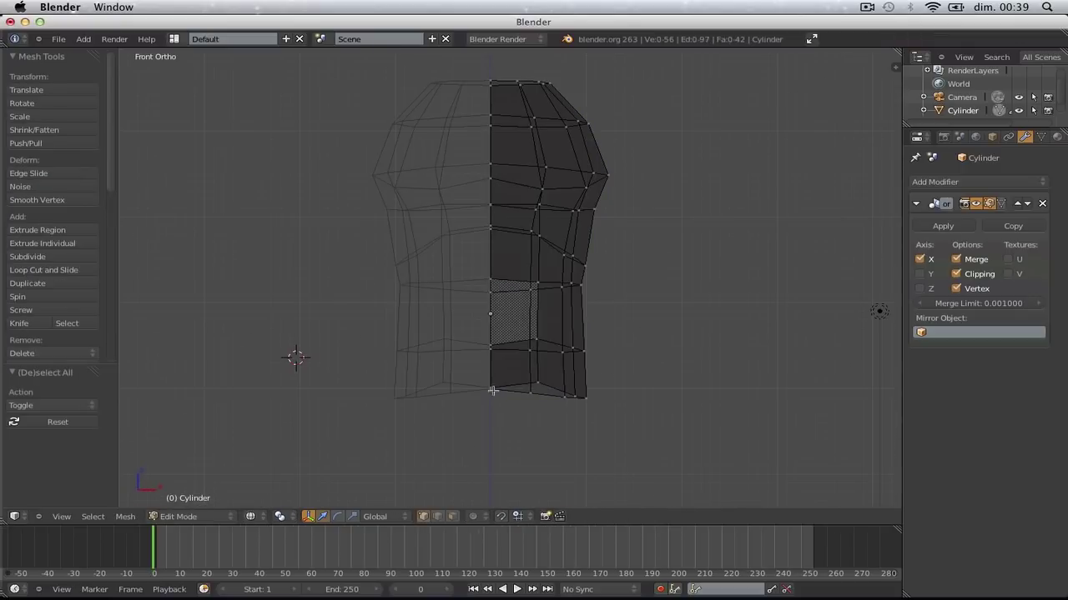
key(s)
key(z)
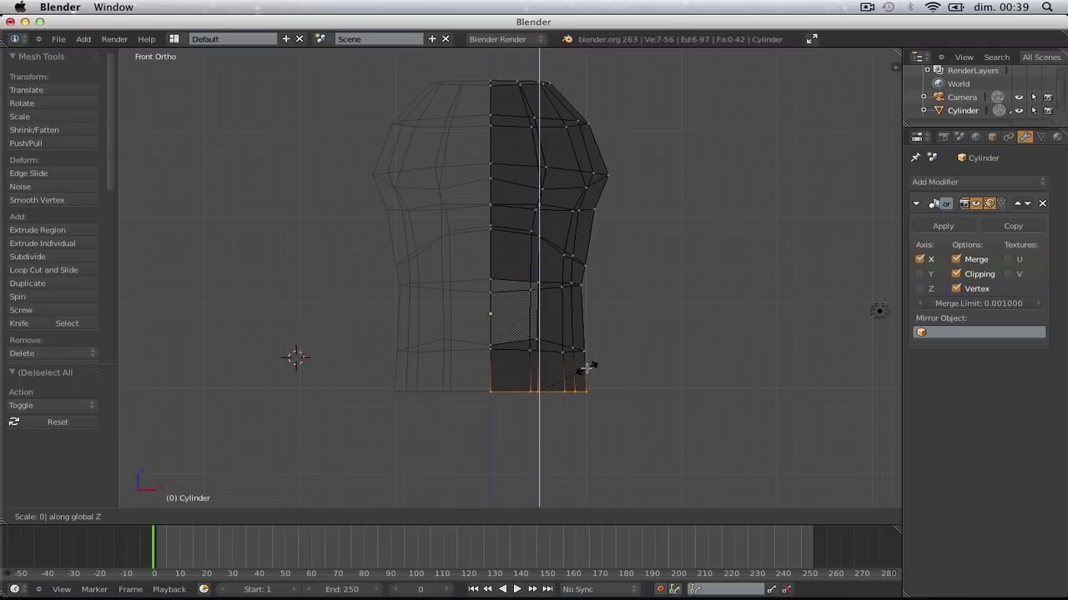
key(Return)
key(b)
drag(427, 363, 720, 415)
From the right view, select the whole mesh and scale it slightly narrower along Y
mouse_move(665, 378)
middle_down()
mouse_move(631, 372)
mouse_move(617, 426)
mouse_move(655, 408)
middle_up()
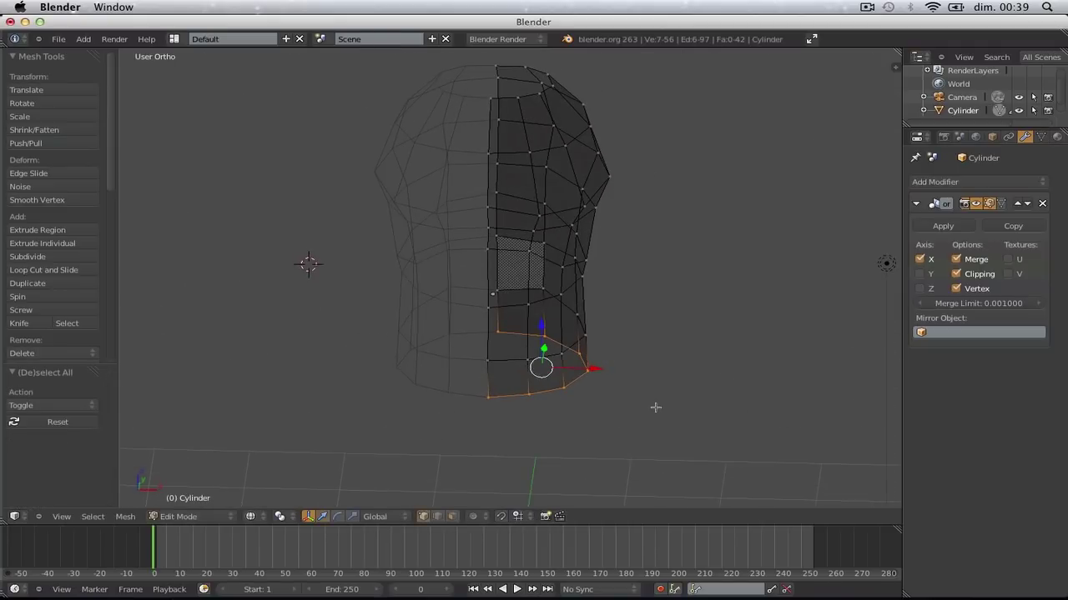
key(KP_3)
key(z)
key(a)
scroll(652, 326, up, 5)
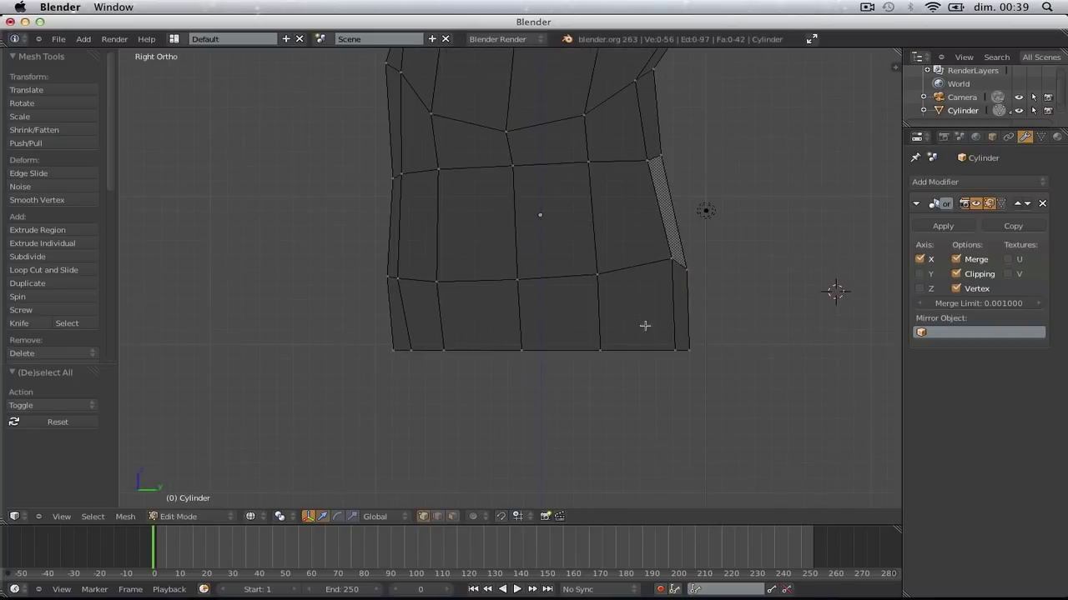
key(z)
scroll(652, 326, down, 4)
key(b)
drag(393, 247, 722, 370)
key(a)
key(a)
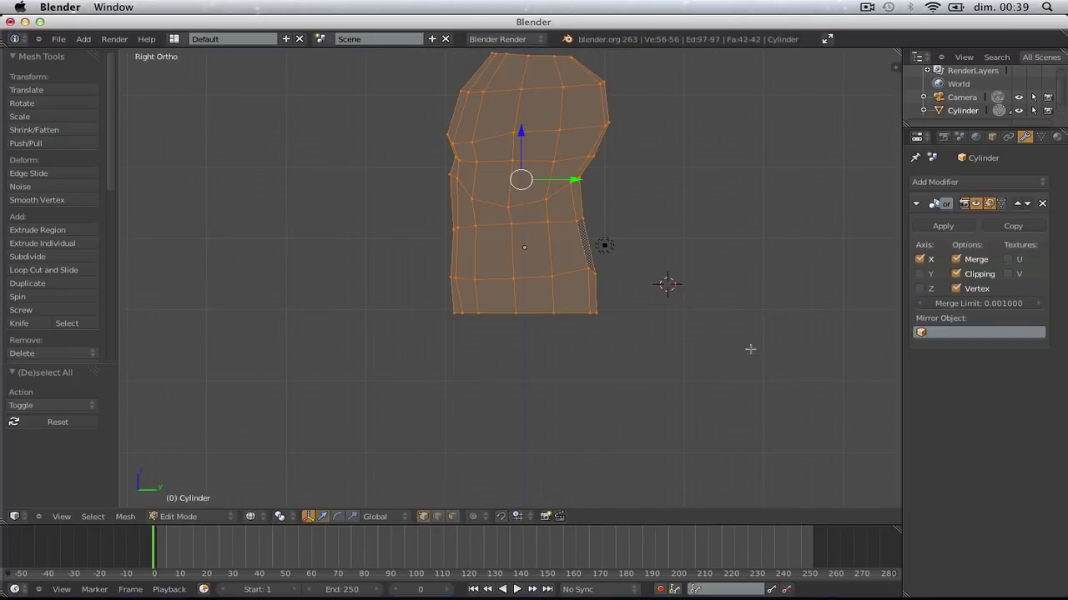
key(s)
key(y)
click(723, 313)
Select the rear vertices of the lower body and move them slightly
shift+middle_drag(686, 267, 685, 336)
scroll(667, 336, up, 2)
key(a)
key(g)
drag(628, 307, 643, 451)
click(630, 315)
Rotate the rear vertices of the bottom edge slightly and move them a little upward
key(a)
key(b)
key(r)
click(668, 463)
key(g)
click(668, 453)
key(a)
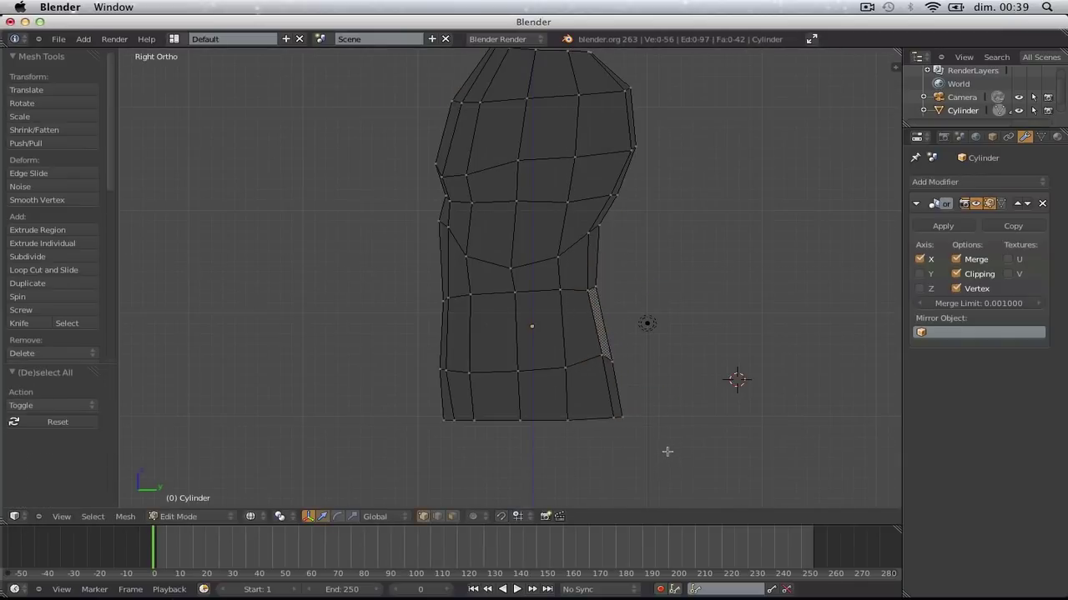
Move the front vertices at the widest point of the bulge slightly forward along Y
shift+middle_drag(571, 185, 583, 269)
scroll(582, 269, up, 2)
key(g)
drag(395, 228, 447, 293)
click(420, 263)
key(a)
Adjust the front vertices at the bulge's lower edge, moving the pair just below it forward and slightly up
key(b)
key(g)
click(436, 256)
key(a)
key(g)
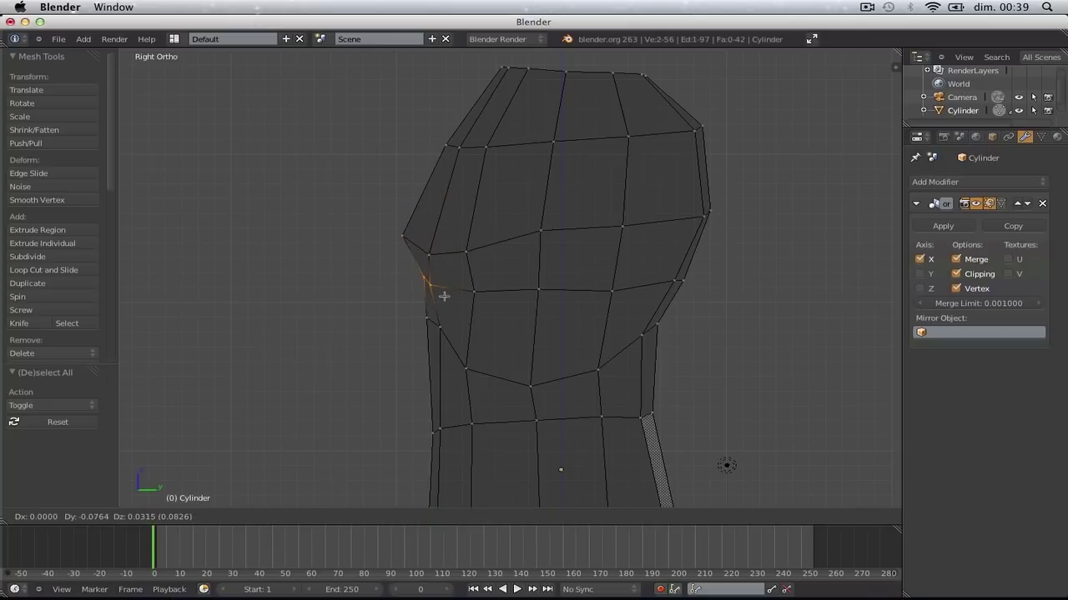
click(442, 295)
Select the next pair of front vertices down the side profile and move them slightly forward
drag(437, 335, 449, 352)
key(g)
click(443, 354)
key(a)
key(Tab)
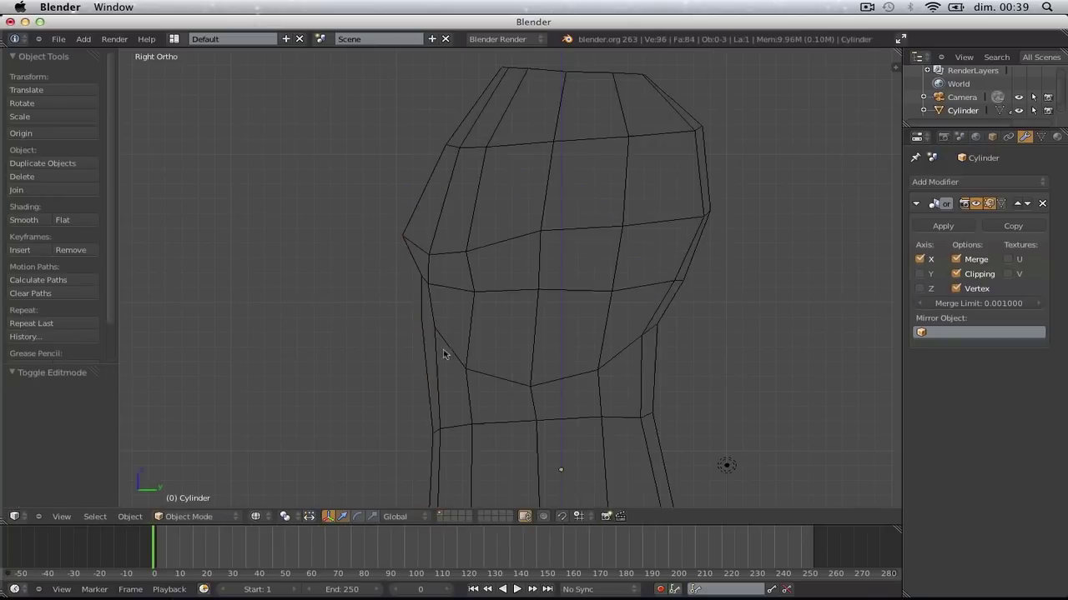
Move the inner front vertices of the ring second from the top slightly backward along Y
key(z)
scroll(451, 259, down, 2)
key(Tab)
key(z)
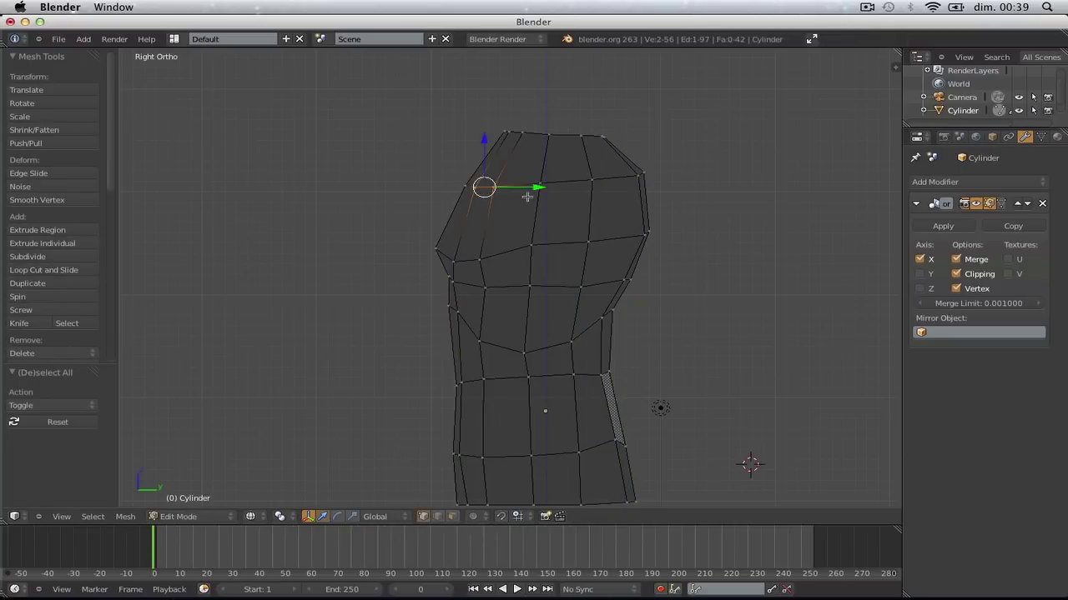
key(g)
click(534, 197)
key(a)
key(Tab)
key(z)
scroll(465, 255, down, 2)
middle_drag(465, 255, 462, 311)
From the right view, select the upper body's vertices, widen them along Y and move them backward by about 0.019
key(Tab)
key(KP_3)
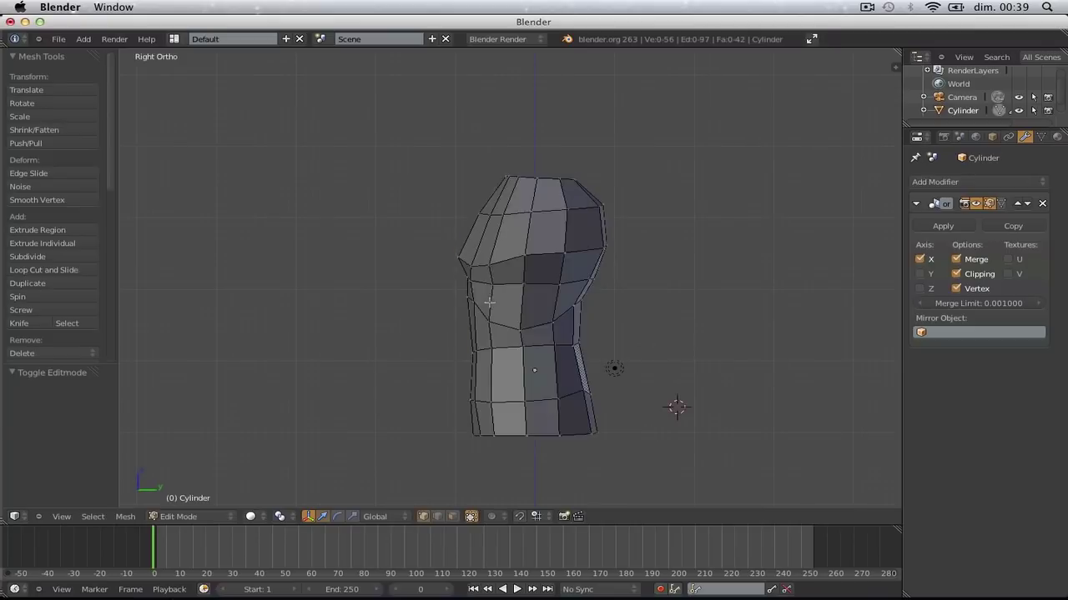
key(a)
key(z)
key(a)
key(b)
drag(548, 230, 370, 138)
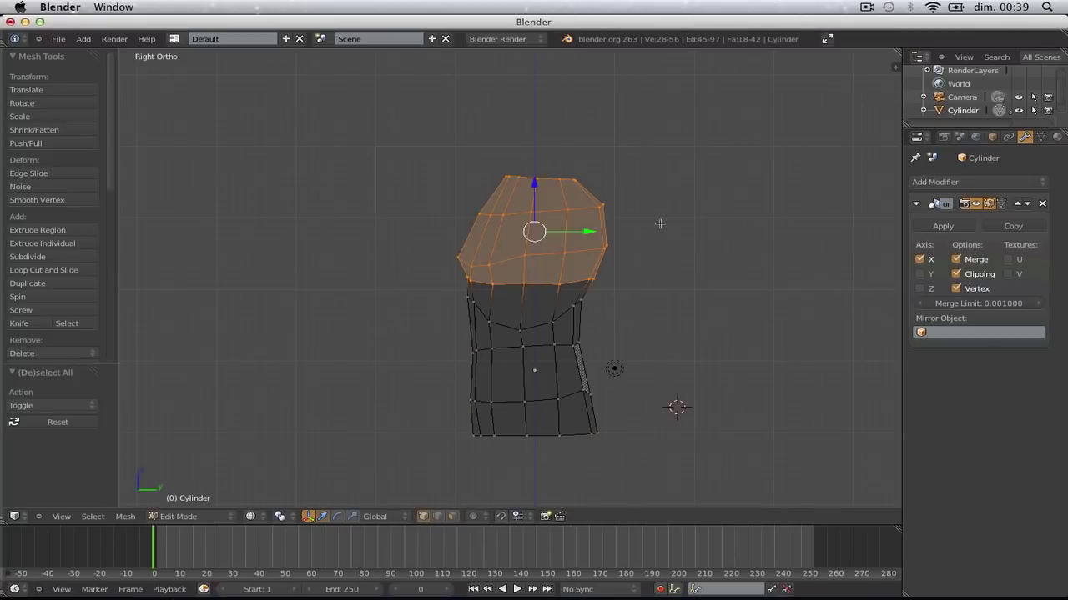
key(s)
key(y)
click(673, 224)
key(g)
click(671, 224)
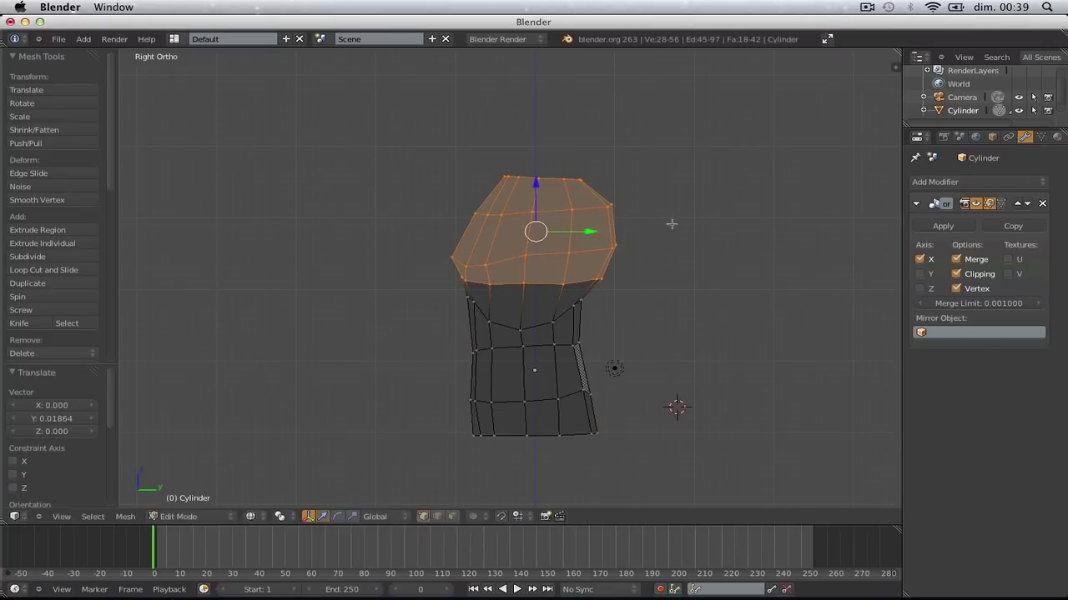
Scale the selected upper body slightly narrower along Y and check the overall shape
key(s)
key(y)
click(667, 225)
key(Tab)
key(z)
scroll(527, 258, down, 2)
middle_drag(527, 259, 455, 273)
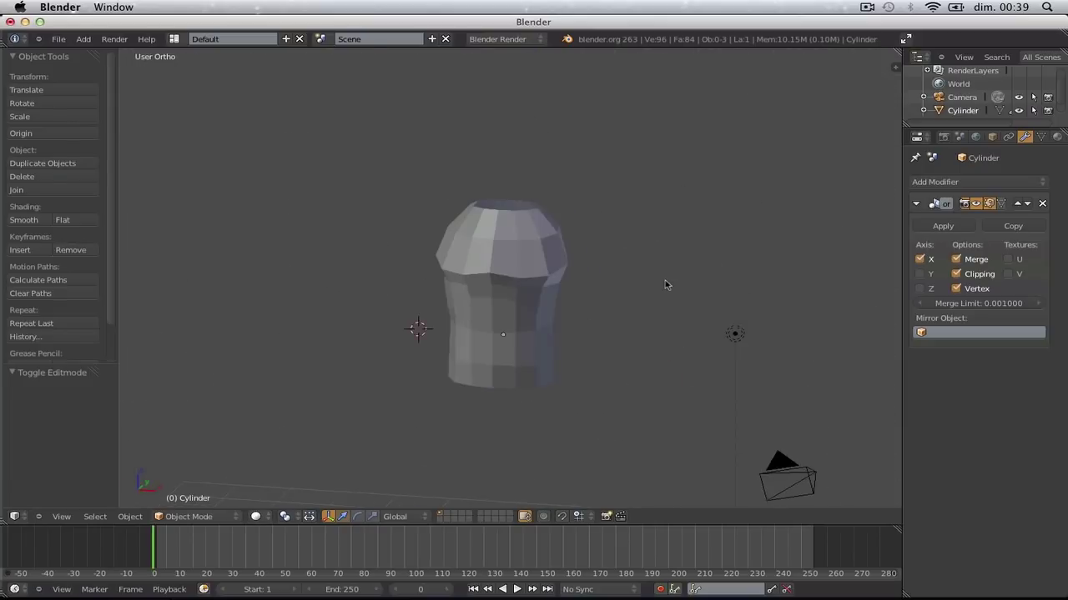
From the front view, try narrowing the waist edge loop along X and moving it slightly
key(Tab)
key(KP_1)
scroll(592, 296, up, 3)
alt+right_click(540, 367)
key(s)
key(x)
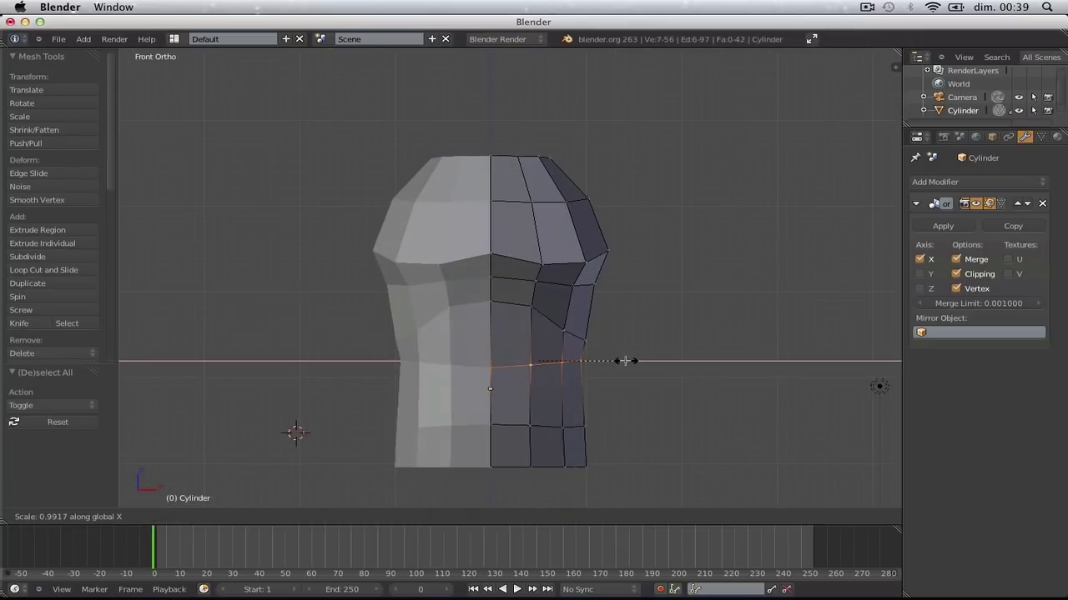
click(612, 362)
key(g)
click(608, 368)
key(a)
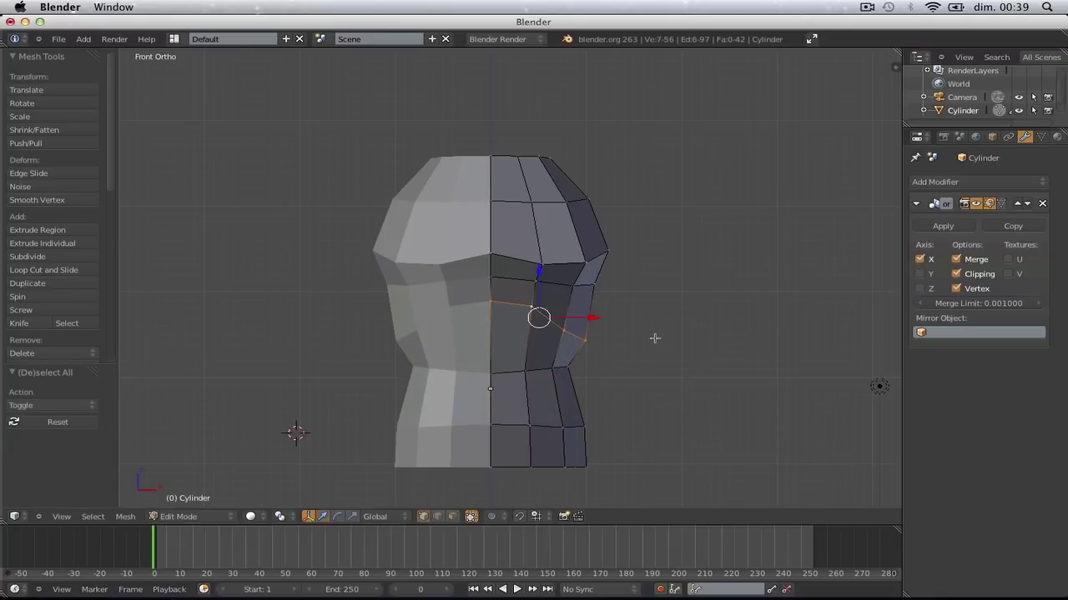
Try narrowing the edge loop above the waist along X and moving it slightly inward and up
key(s)
key(x)
click(638, 328)
key(g)
click(633, 326)
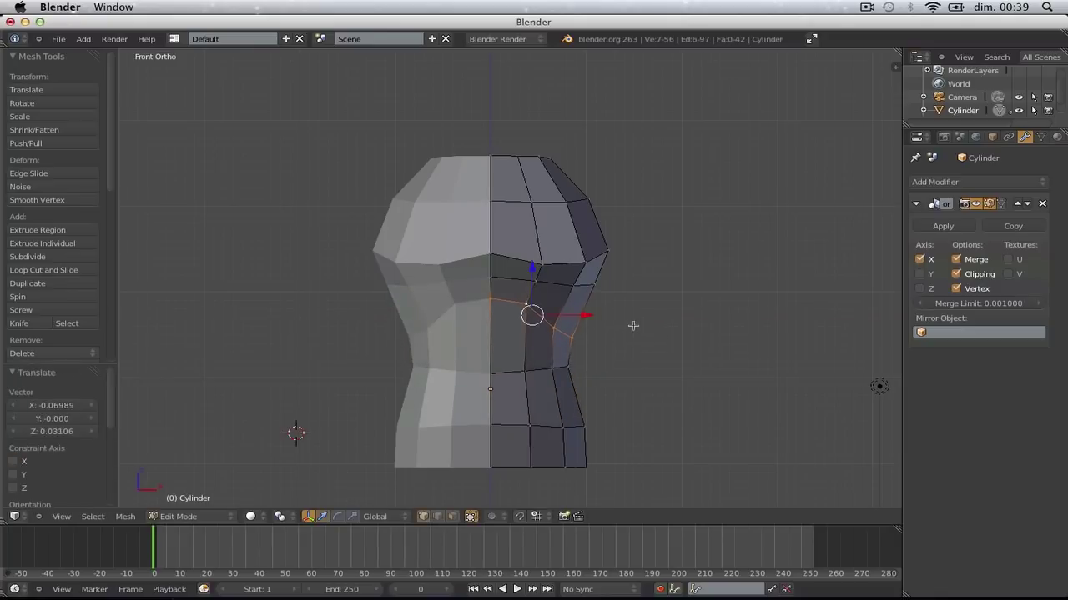
Undo the scaling and moving of both waist edge loops
key(ctrl+z)
key(ctrl+z)
key(ctrl+z)
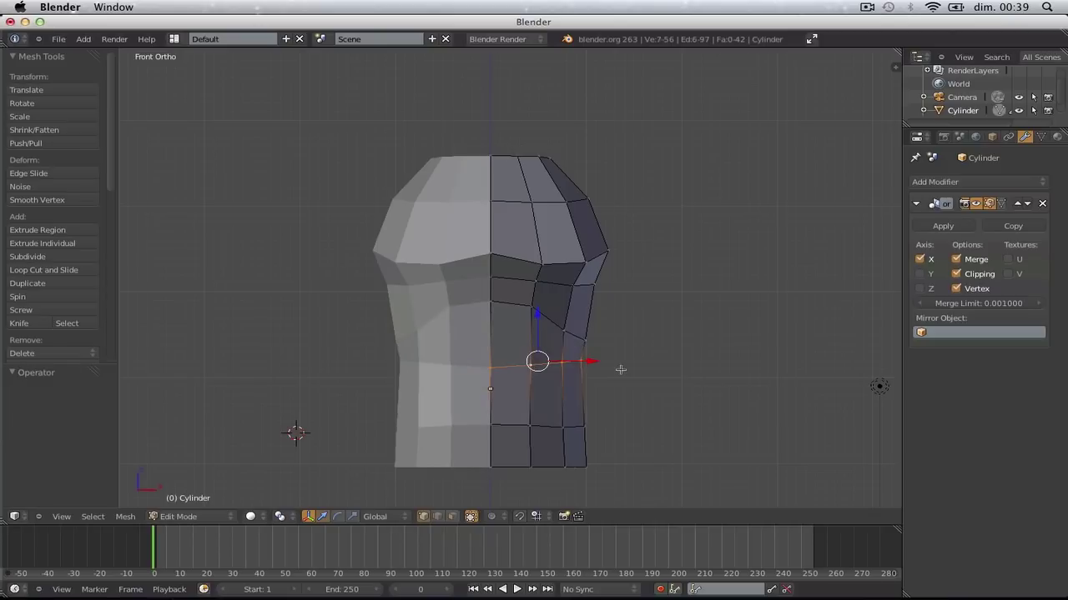
In wireframe, select the outer side vertices of the waist and of the loop above it and move them slightly inward
key(a)
key(a)
key(a)
key(z)
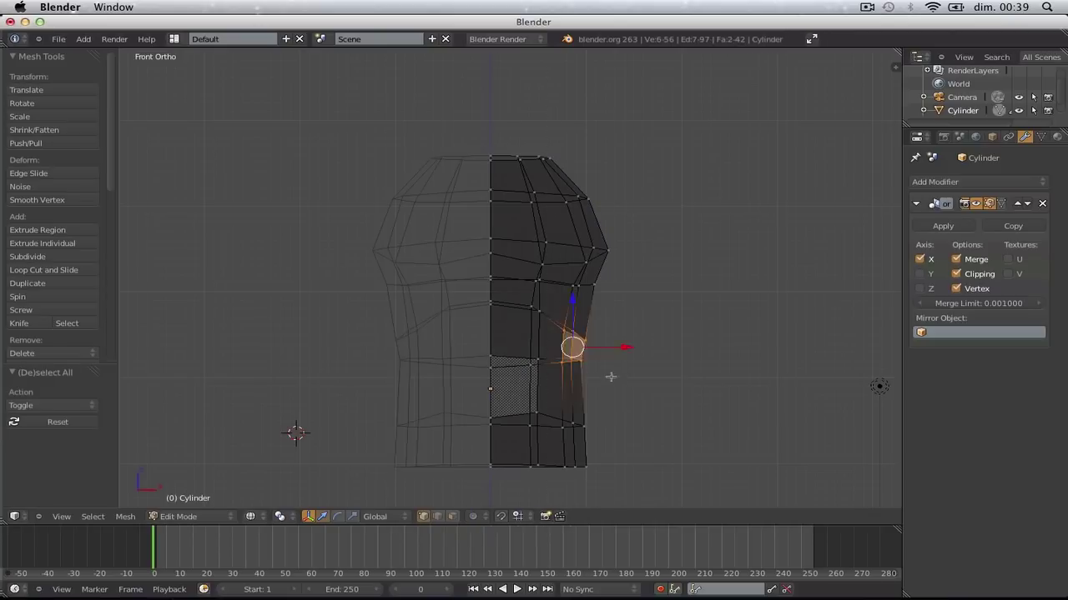
key(g)
click(607, 375)
key(a)
Examine the torso's shaded shape and waist from several angles
key(z)
scroll(584, 376, down, 2)
key(Tab)
middle_drag(574, 376, 460, 403)
scroll(500, 367, up, 1)
key(Tab)
key(a)
shift+right_click(504, 357)
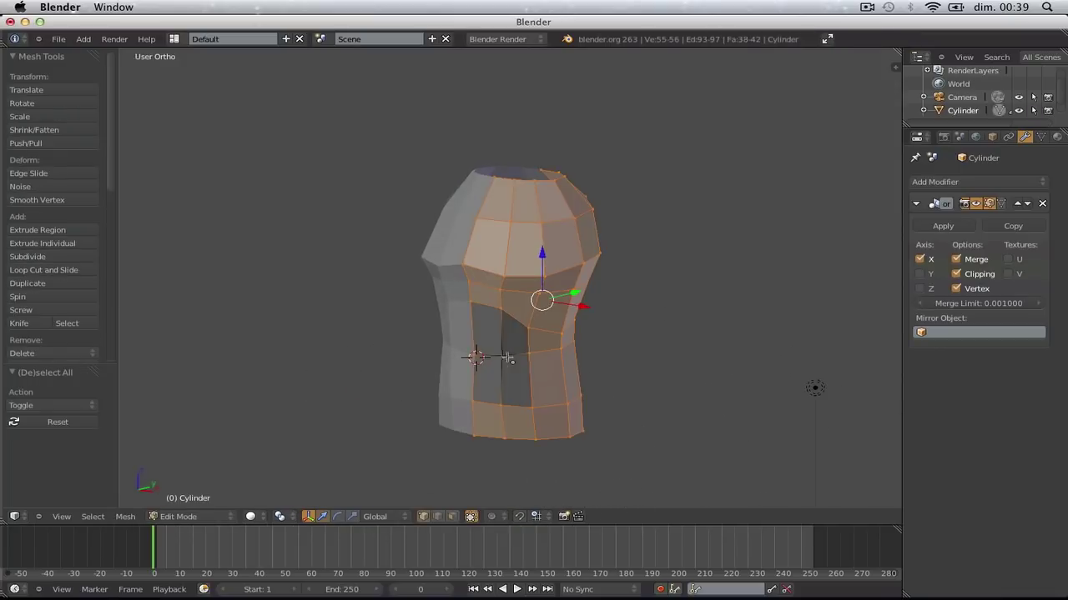
key(a)
key(Tab)
scroll(500, 371, down, 4)
middle_drag(620, 393, 684, 393)
From the front view, select the top two vertex rings in wireframe and lower them slightly along Z
key(Tab)
key(KP_1)
key(ctrl+KP_1)
key(KP_1)
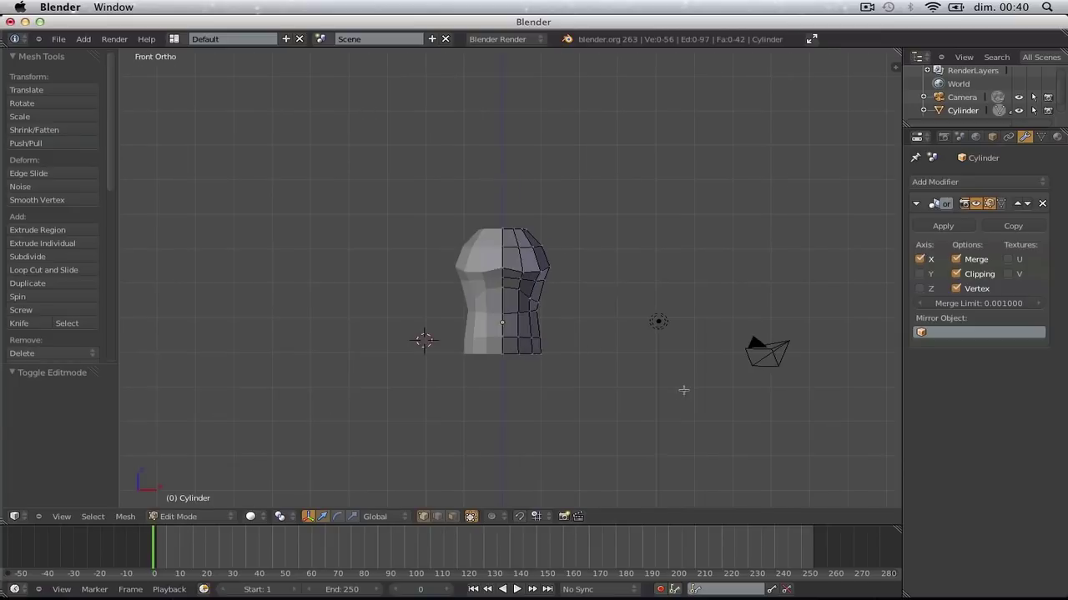
key(a)
scroll(683, 389, up, 4)
key(z)
right_click(531, 266)
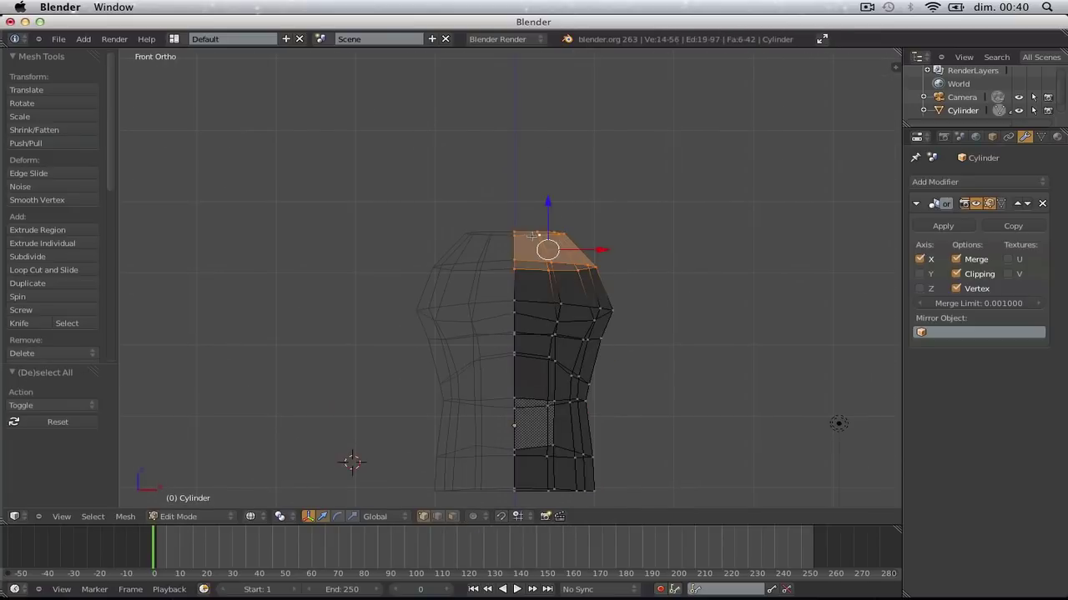
drag(551, 210, 553, 224)
From the right view, scale the ring second from the top by 1.047 along Y and move it slightly forward
key(Tab)
key(z)
scroll(567, 267, down, 2)
middle_drag(581, 310, 512, 374)
key(Tab)
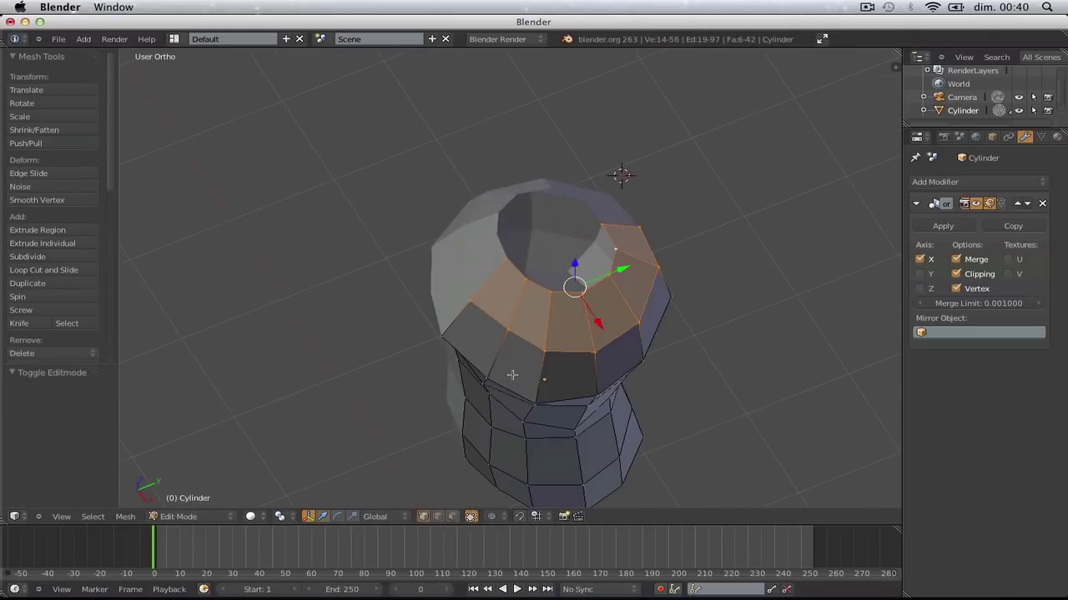
key(a)
key(KP_3)
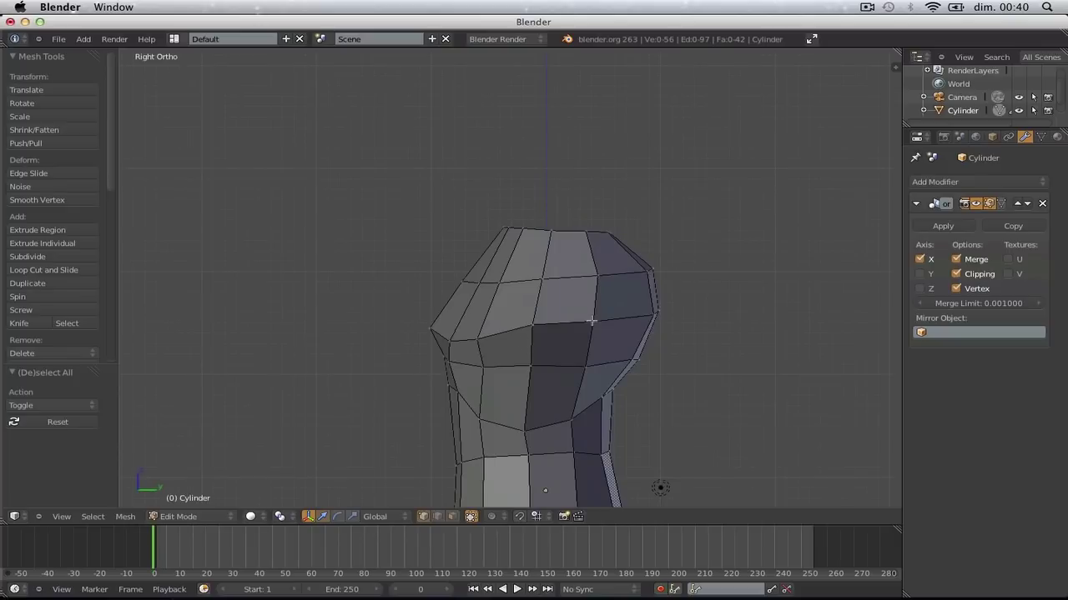
key(s)
key(y)
click(773, 294)
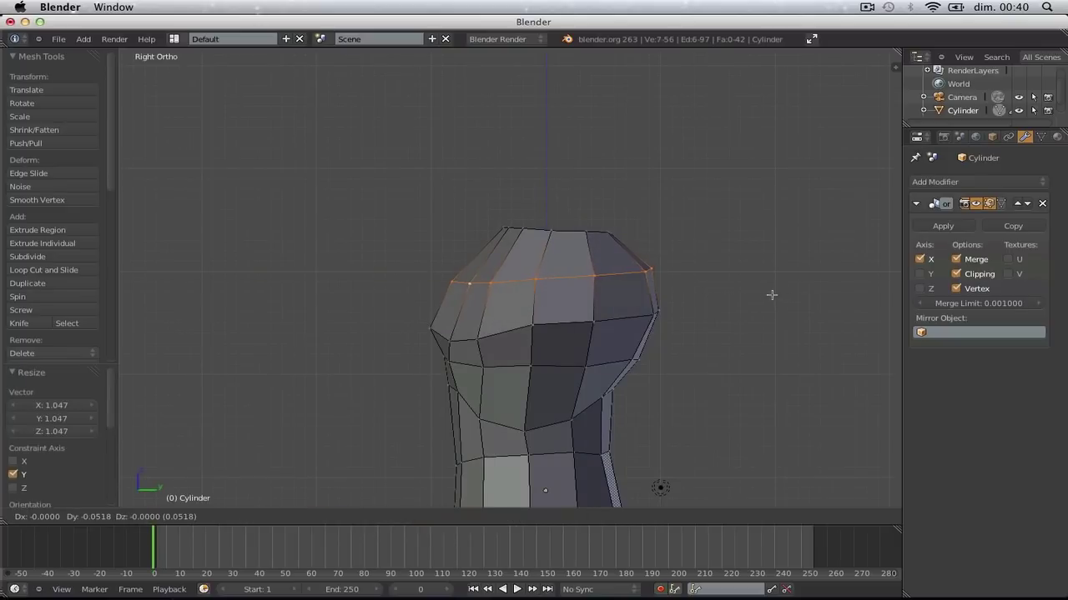
key(a)
Move the rear vertices at the bulge's widest ring forward along Y, and raise the upper body's three rear vertex rows slightly
key(g)
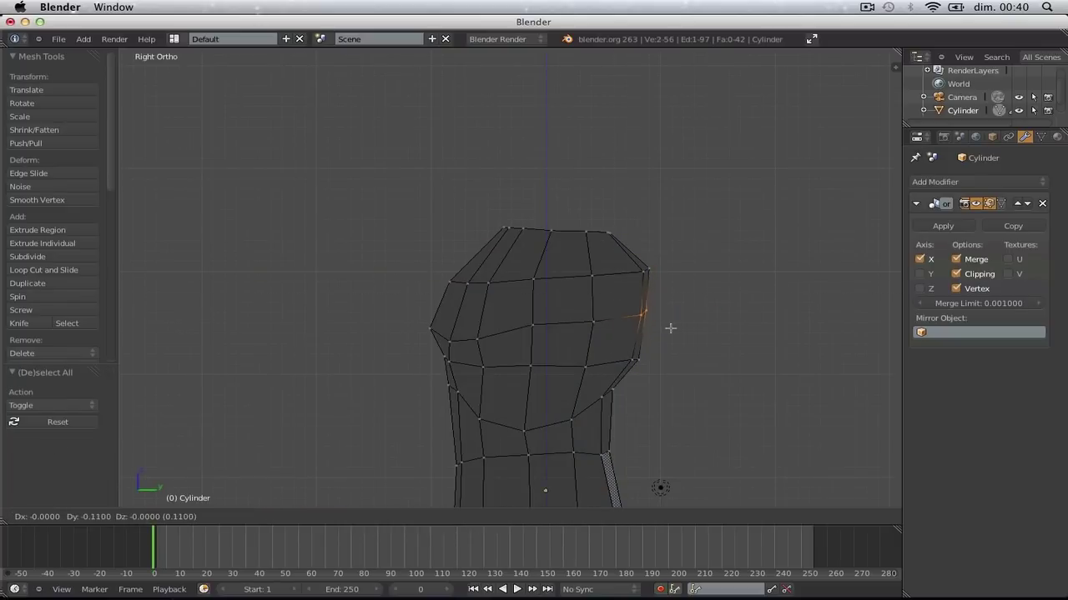
click(673, 329)
key(a)
key(b)
drag(626, 244, 720, 384)
key(g)
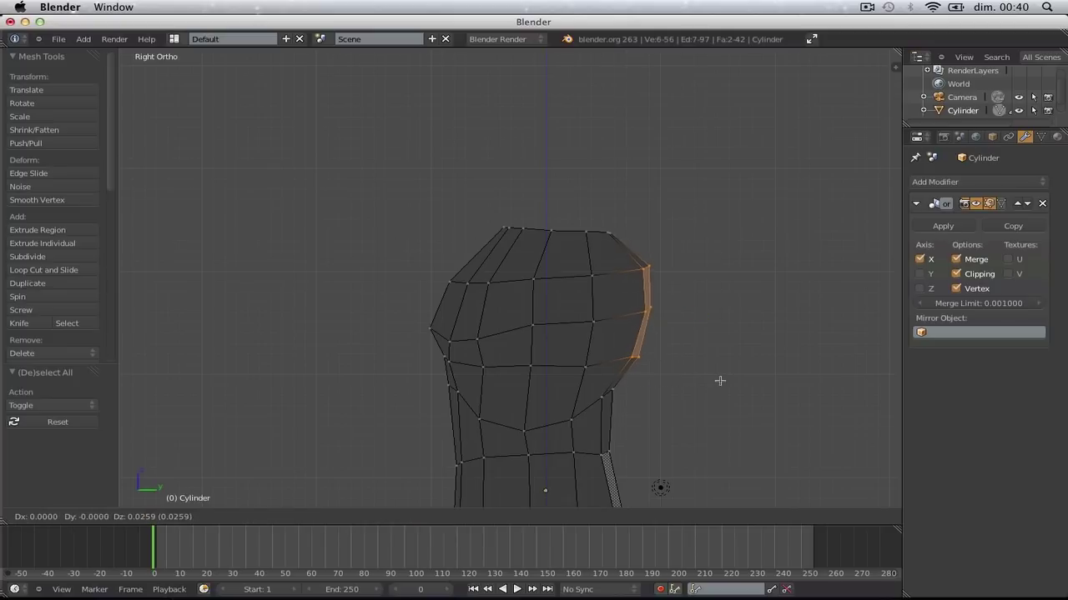
click(719, 370)
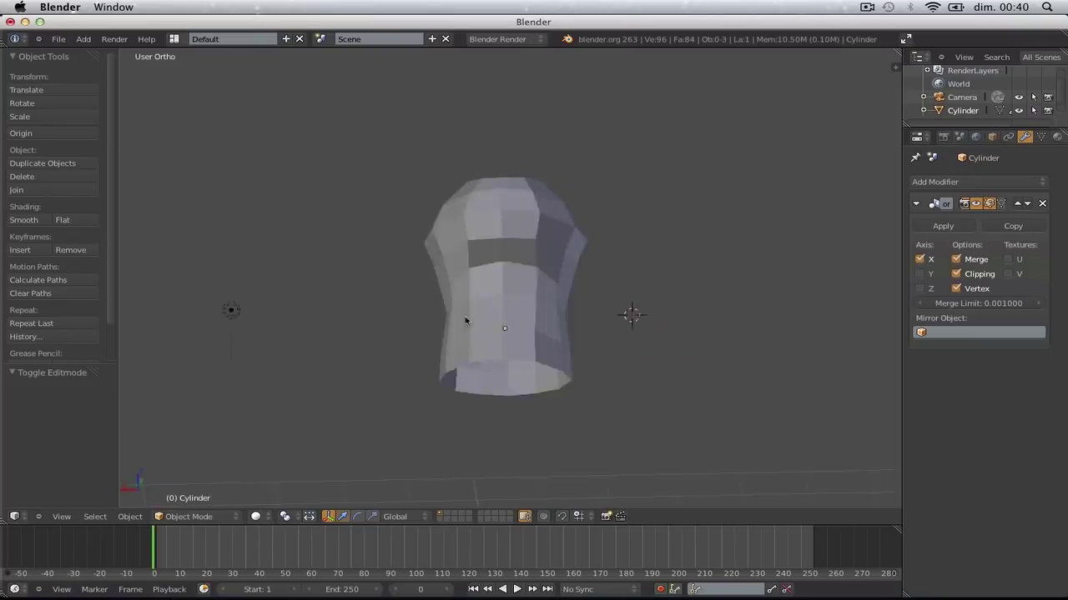
From the front view, move the centre vertex of the chest's lower edge down by about 0.038
middle_drag(466, 321, 801, 366)
middle_drag(670, 373, 634, 352)
scroll(600, 353, up, 3)
key(KP_1)
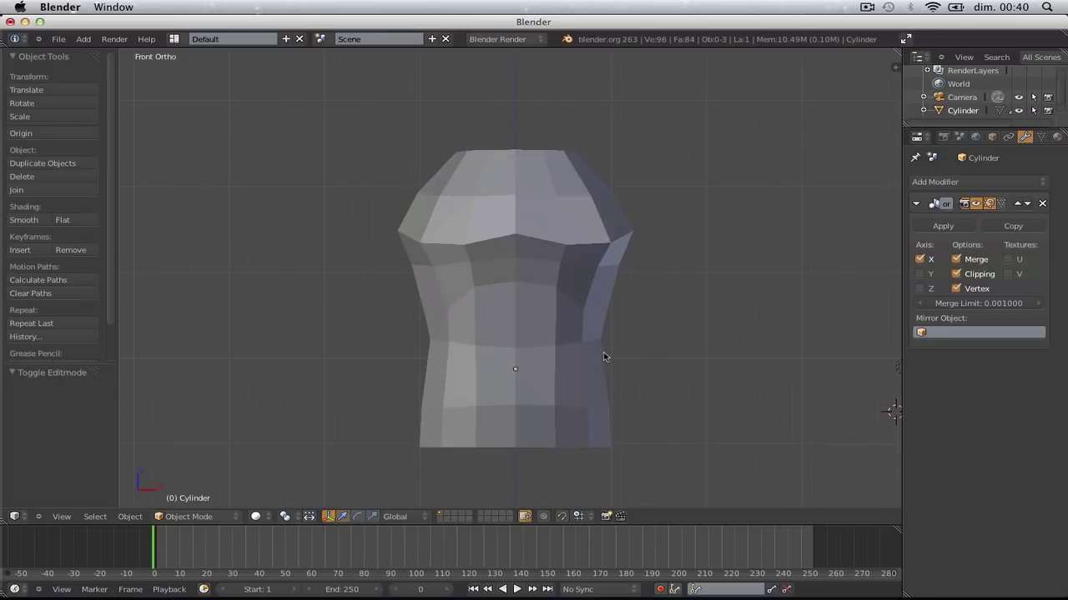
key(Tab)
scroll(579, 209, up, 2)
right_click(516, 212)
key(g)
click(518, 215)
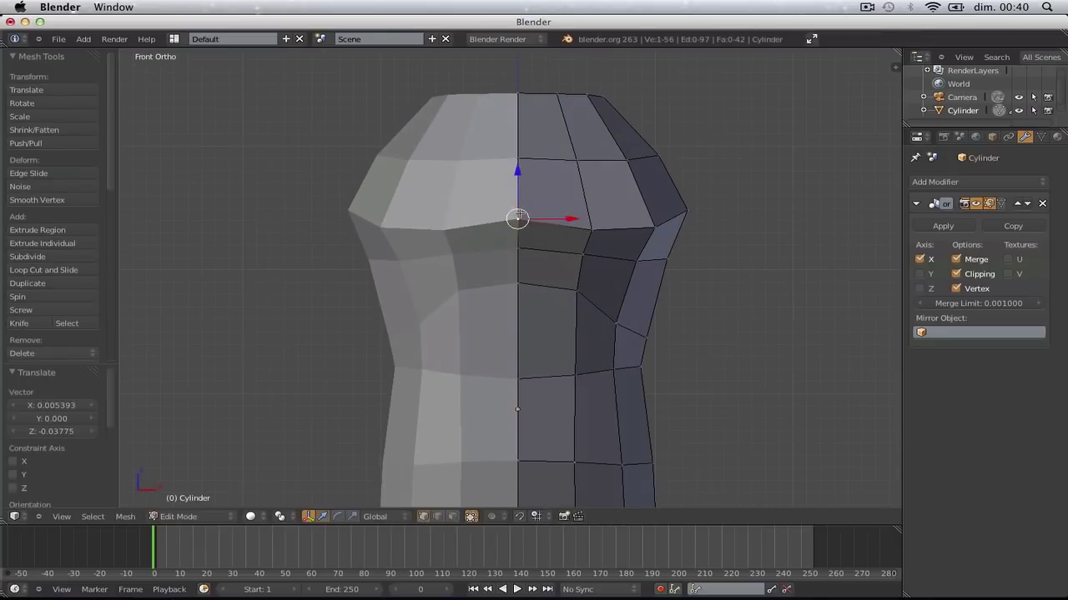
key(Tab)
key(Tab)
Create a face joining the front and rear bottom edges beside the mirror line, and divide it with three edge loops
scroll(579, 328, down, 2)
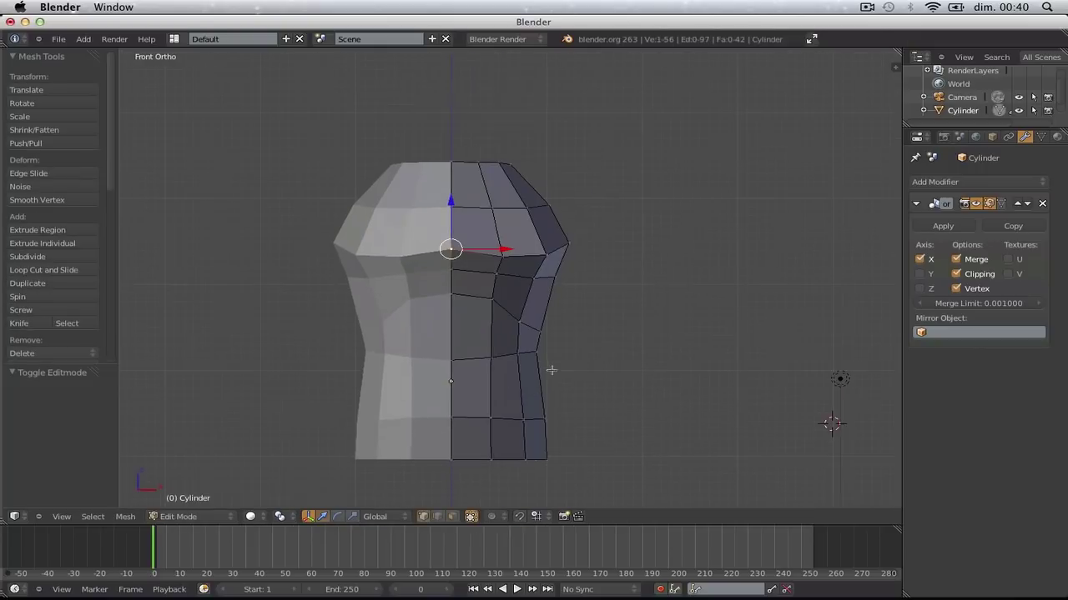
middle_drag(483, 440, 528, 350)
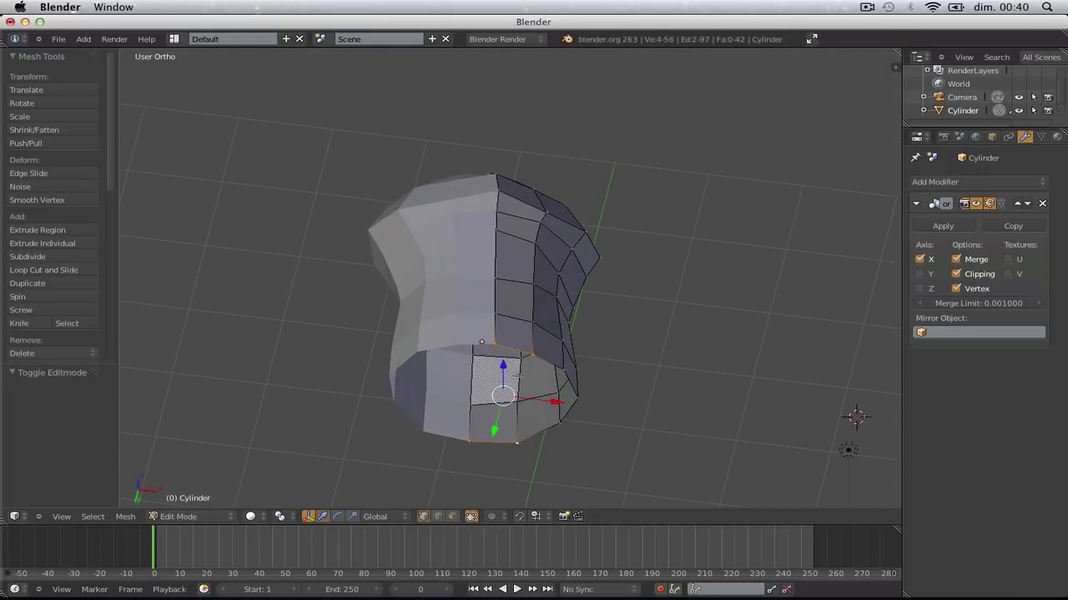
key(a)
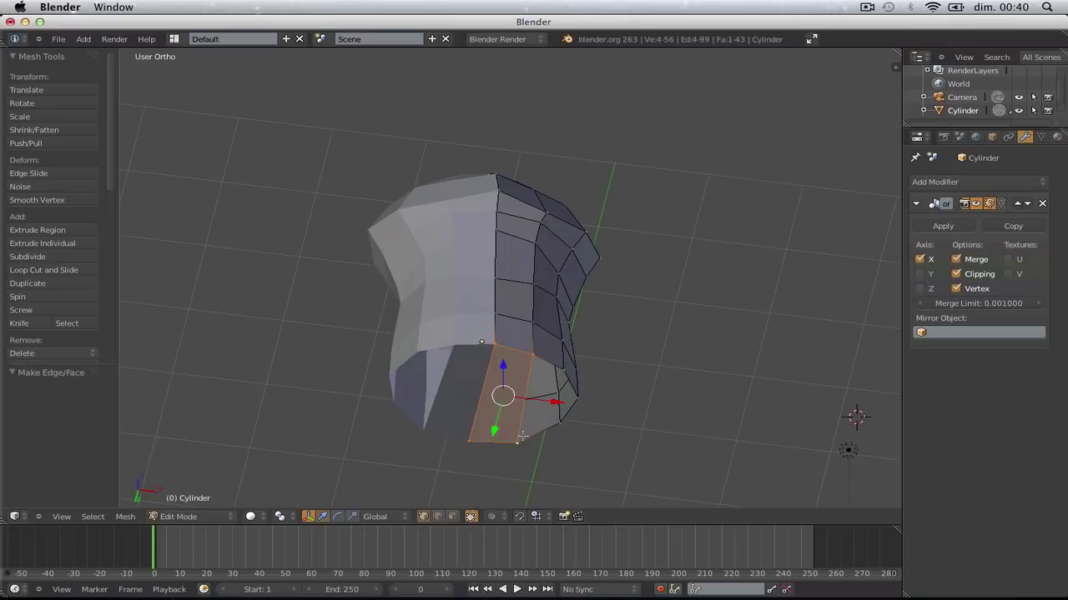
key(ctrl+r)
scroll(515, 399, up, 1)
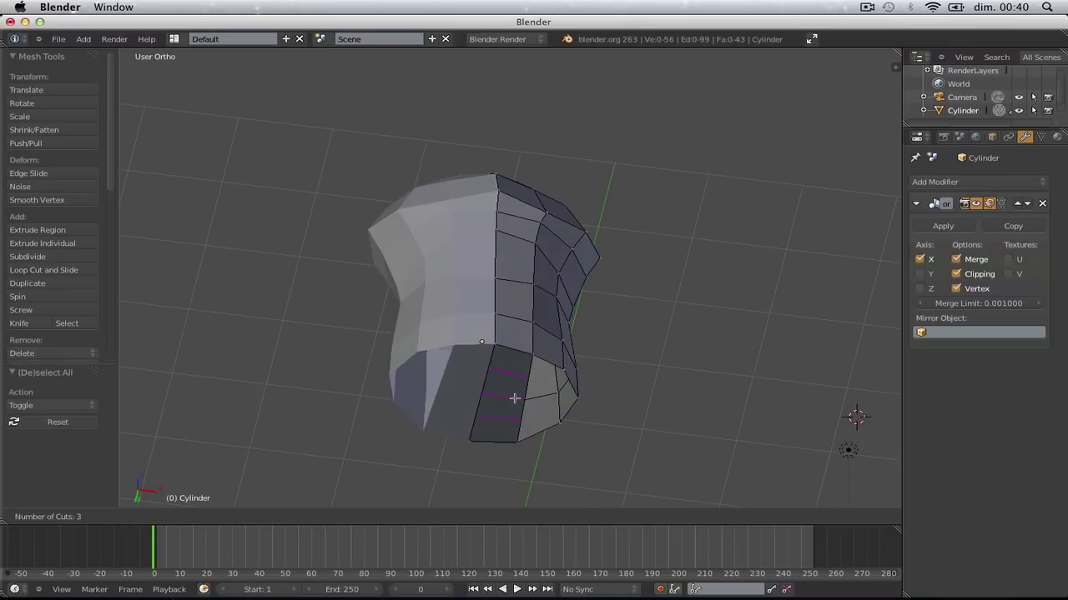
click(515, 398)
From the right view, move the three new loops of the crotch strip down below the torso's bottom edge
key(KP_3)
scroll(534, 376, up, 4)
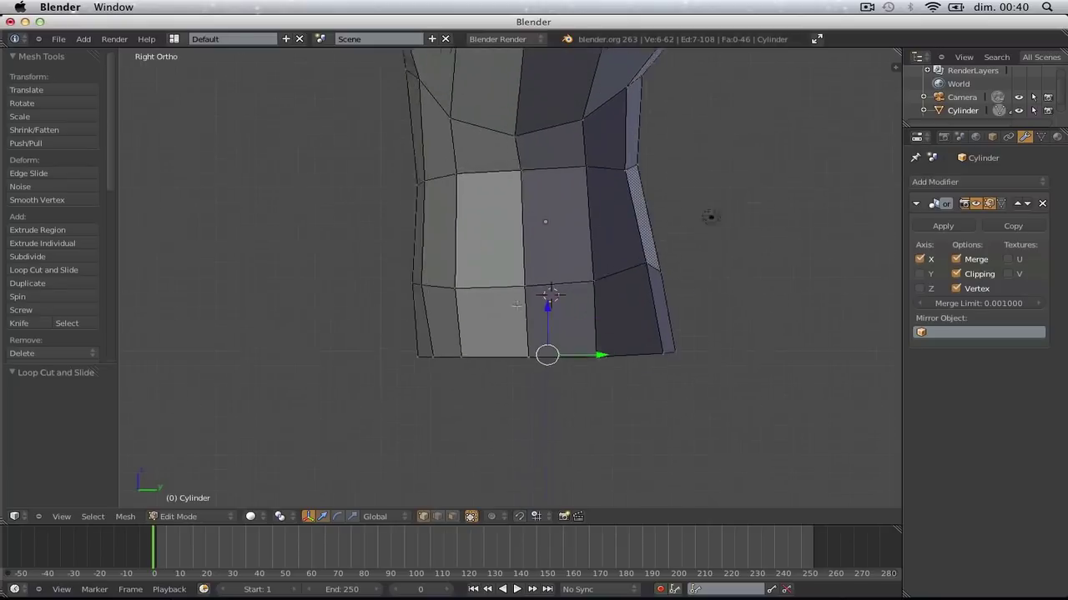
key(g)
click(544, 395)
key(a)
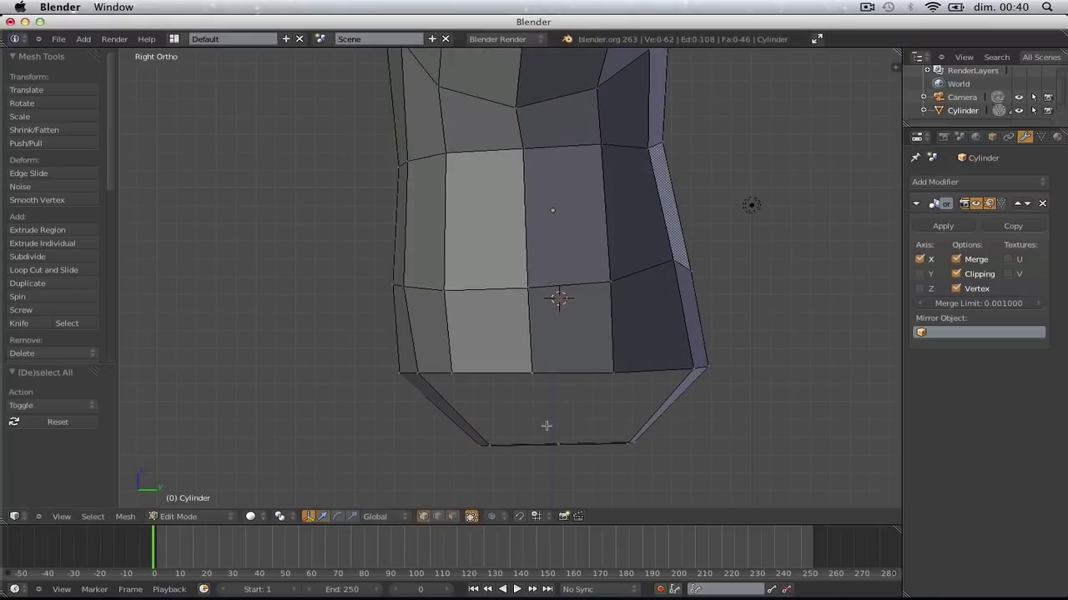
Select the crotch strip's front vertices and move them about 0.09 forward along Y and 0.12 up along Z
shift+middle_drag(546, 426, 539, 365)
key(b)
key(Escape)
key(z)
key(b)
drag(442, 357, 512, 424)
key(g)
click(490, 399)
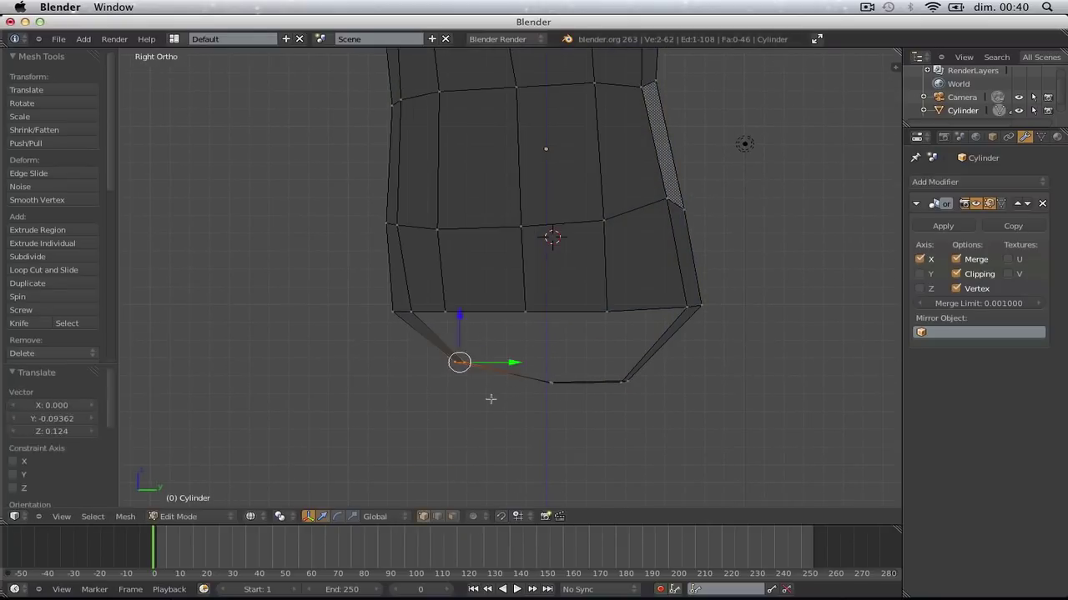
Select the crotch strip's rear vertices and move them backward and slightly up
key(b)
drag(607, 374, 657, 415)
key(g)
click(679, 396)
key(a)
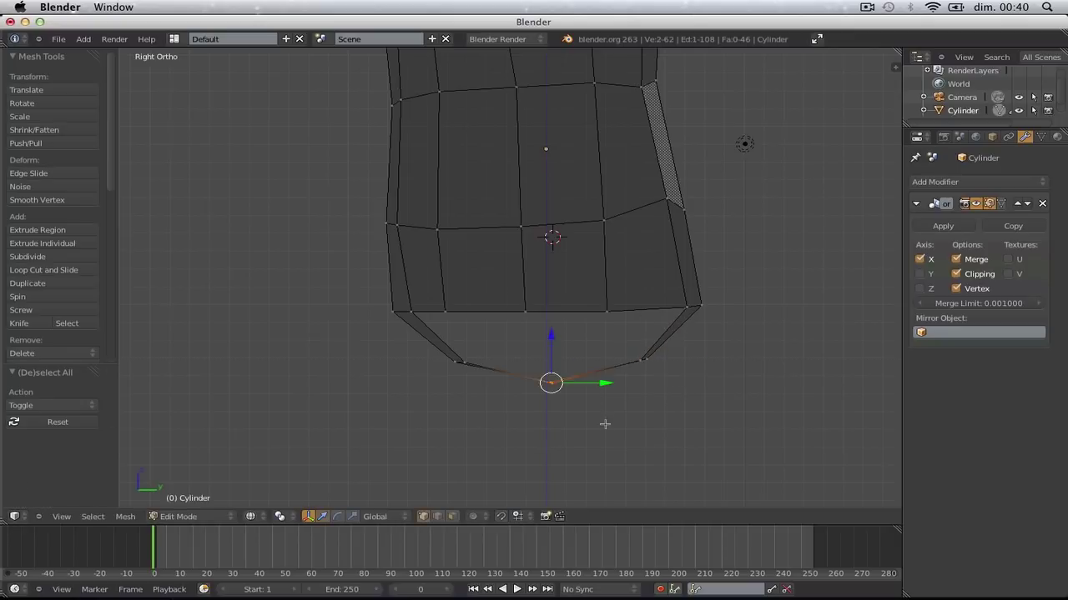
Lower the crotch strip's middle vertices, and lower its front and middle vertices together by about 0.05
key(g)
click(603, 435)
key(a)
key(b)
drag(415, 336, 625, 442)
key(g)
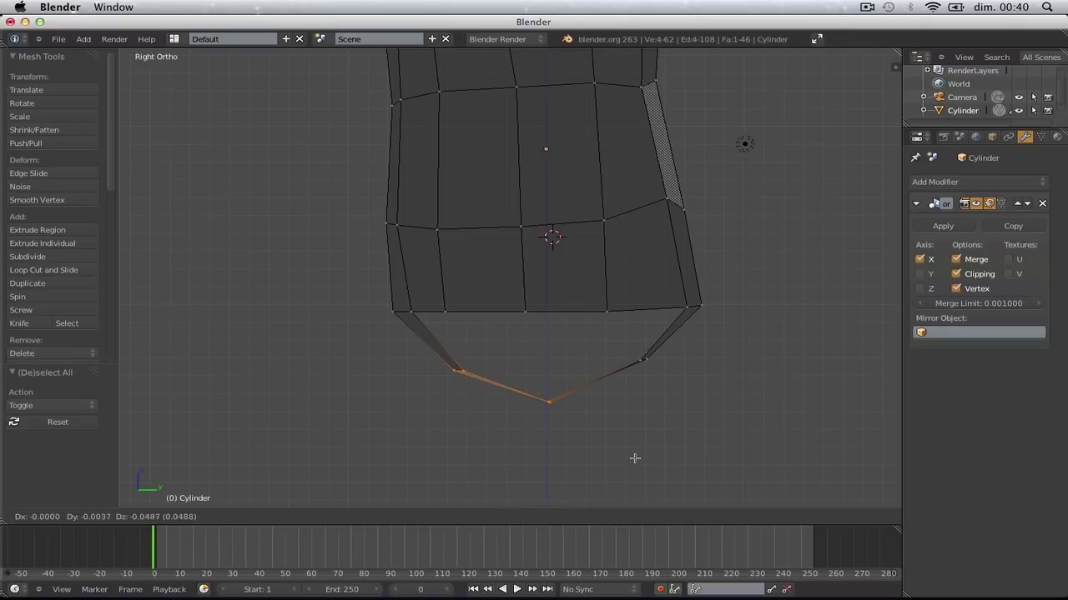
click(635, 458)
Lower the crotch strip's rear vertices to balance them with the front ones
right_click(642, 361)
key(g)
click(669, 422)
key(a)
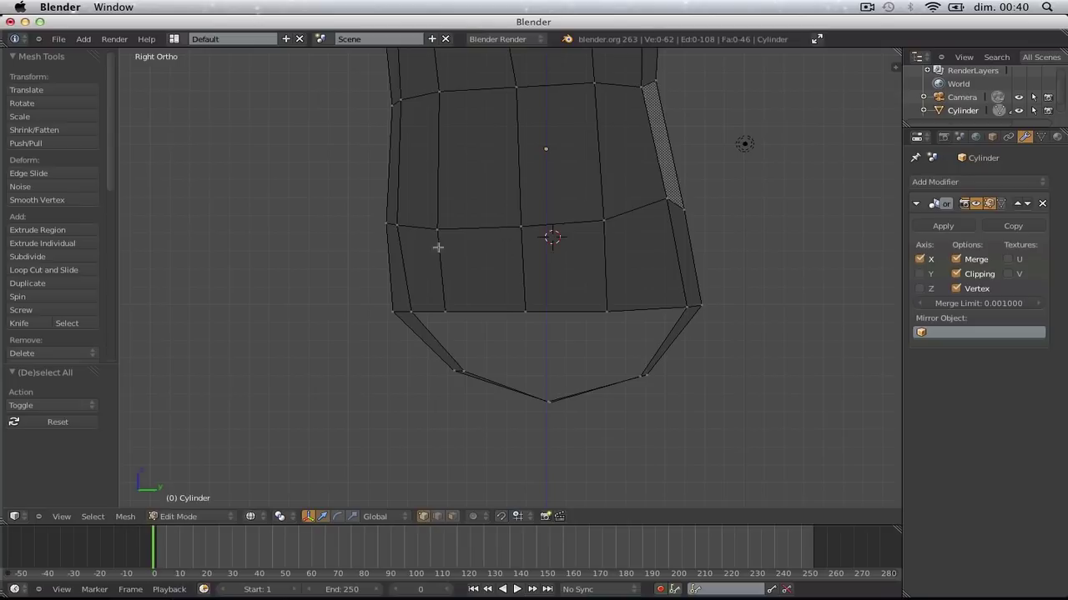
Raise the three side vertices along the torso's lower edge to arch the leg opening in the side view
key(g)
click(501, 274)
right_click(533, 289)
key(g)
click(539, 239)
key(a)
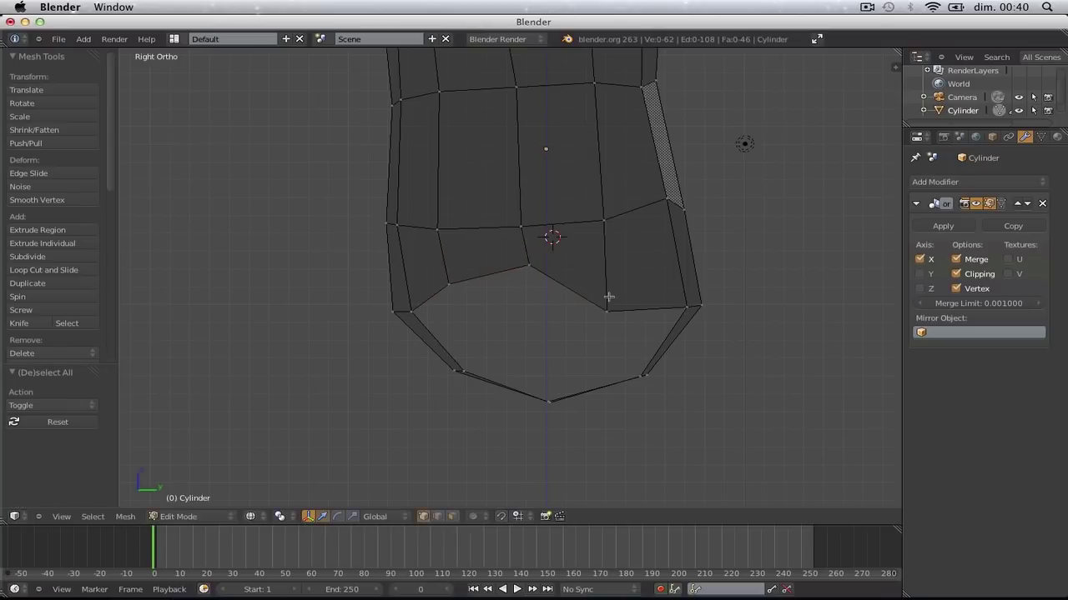
right_click(609, 294)
key(g)
click(622, 246)
In the front view, select the crotch strip's outer vertices below the hem and move them inward to narrow the strip
key(Tab)
key(z)
scroll(534, 312, down, 2)
middle_drag(534, 312, 705, 322)
scroll(712, 322, down, 3)
key(Tab)
key(KP_1)
key(a)
scroll(587, 355, up, 4)
key(z)
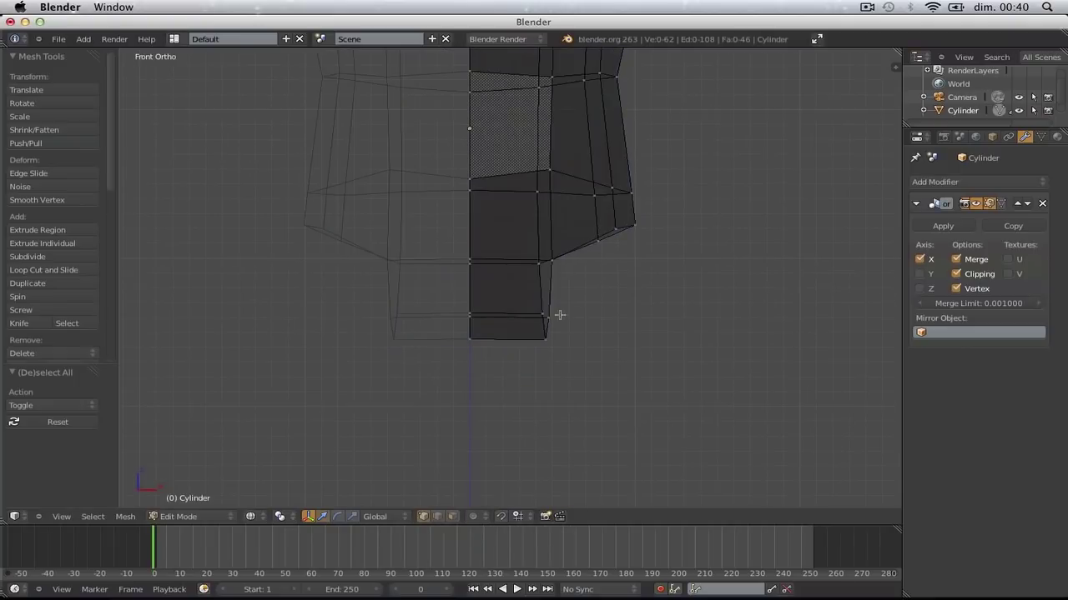
drag(532, 301, 558, 350)
key(g)
click(567, 377)
Raise the crotch strip's front and rear vertices, and move its lowest outer vertex up and inward
key(b)
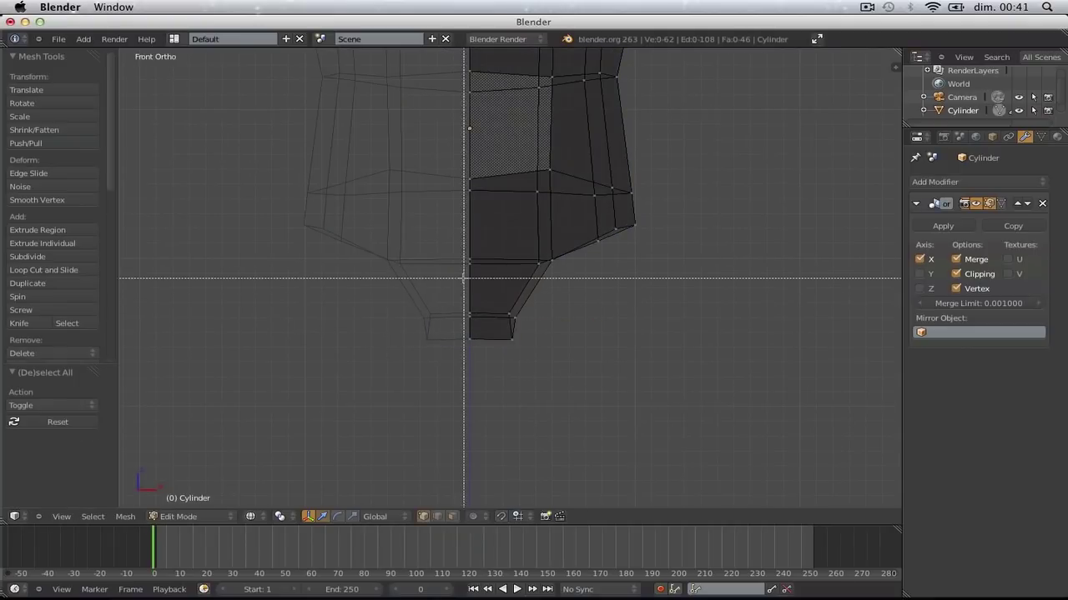
drag(432, 281, 551, 324)
key(g)
click(560, 307)
key(a)
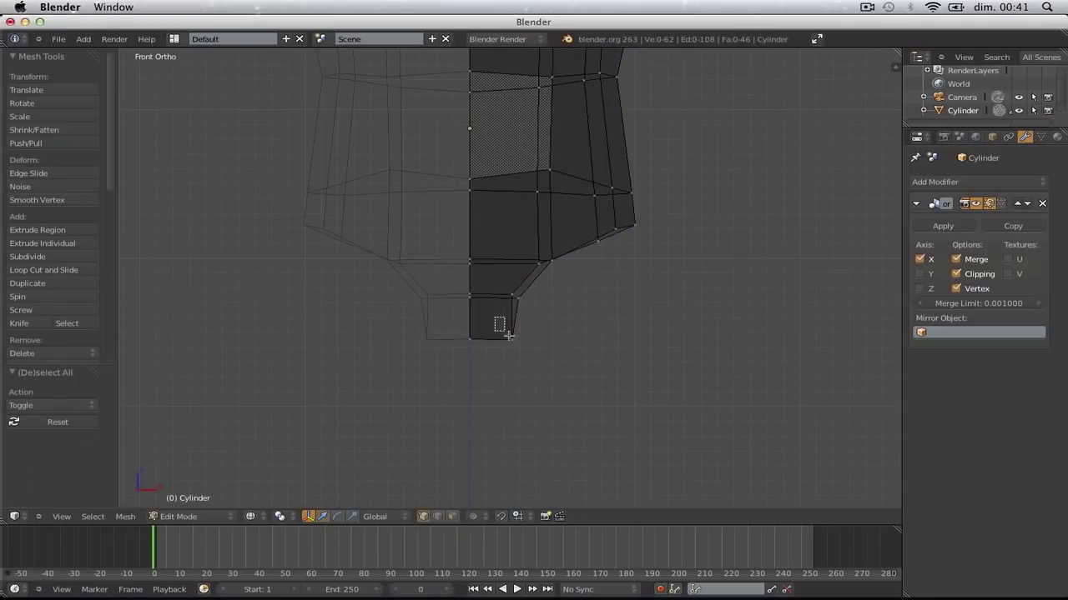
right_click(510, 335)
key(g)
click(541, 344)
Select only the outer front and rear vertices of the crotch strip and raise them about 0.04 along Z
key(a)
key(b)
drag(494, 280, 526, 300)
key(g)
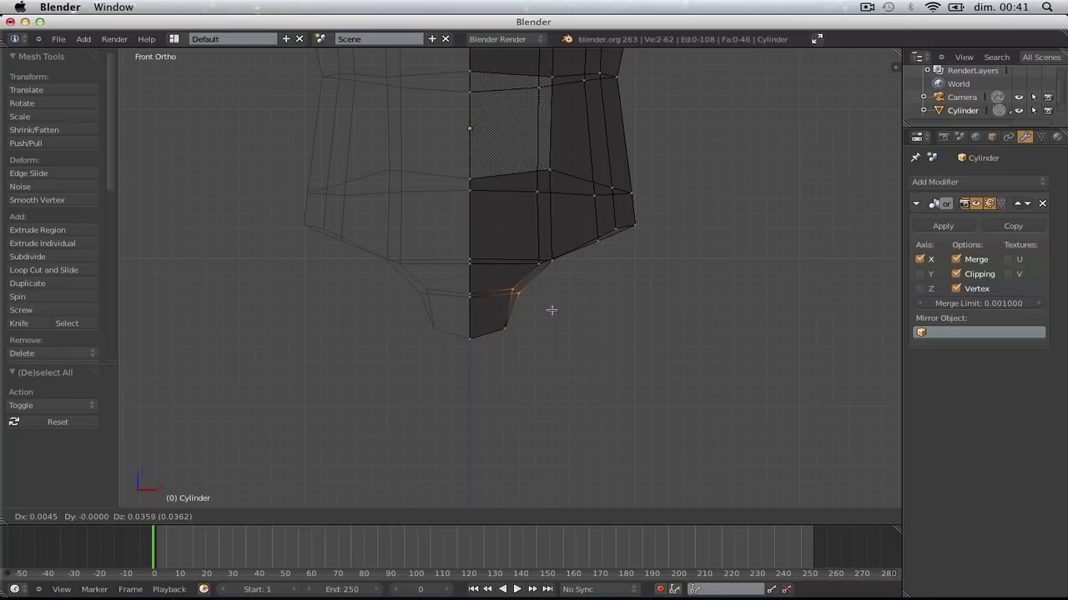
click(551, 311)
key(a)
Move the three outer side vertices of the hip row about 0.05 inward along X and 0.03 up along Z
scroll(575, 195, down, 1)
key(g)
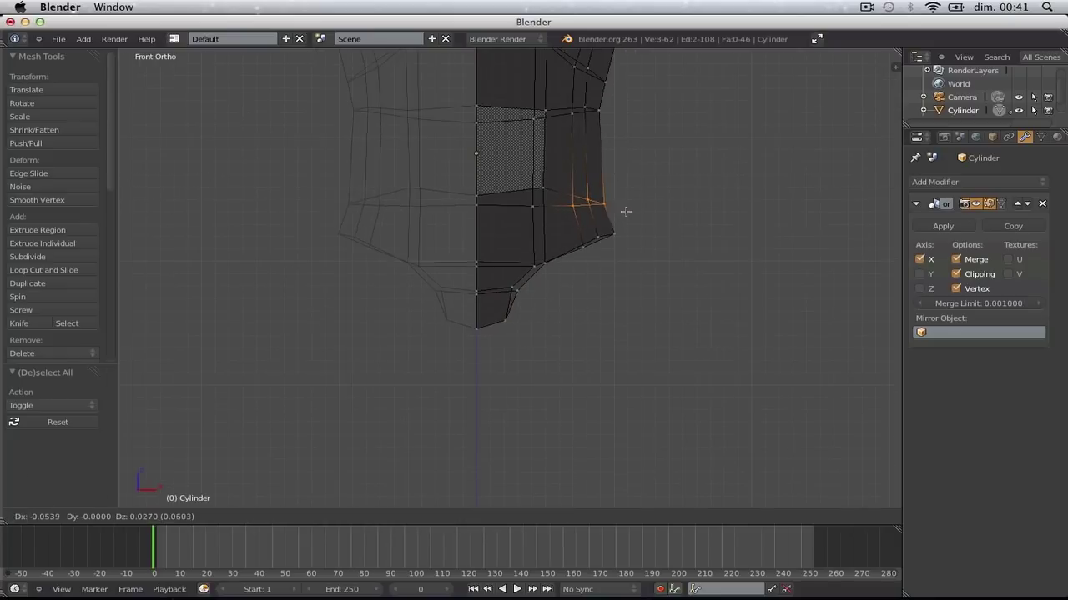
click(624, 211)
key(a)
Move the rear hip-row vertex beside the centre column about 0.05 inward along X and 0.06 down along Z
right_click(536, 186)
key(g)
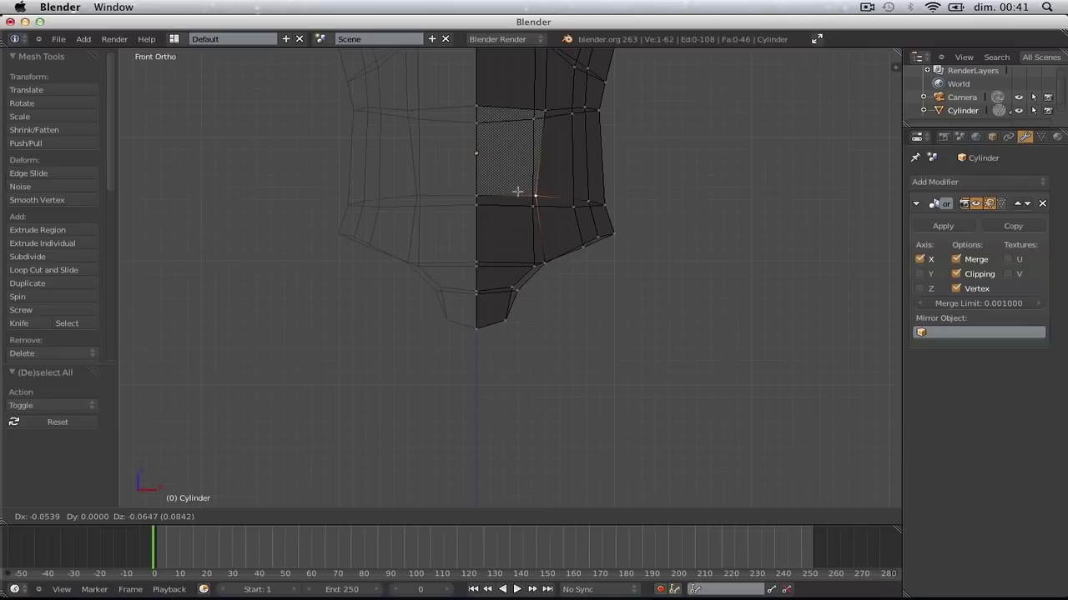
click(517, 192)
key(a)
From the back view, move the hem corner where the crotch strip attaches slightly inward toward the centre line
scroll(518, 193, down, 3)
key(Tab)
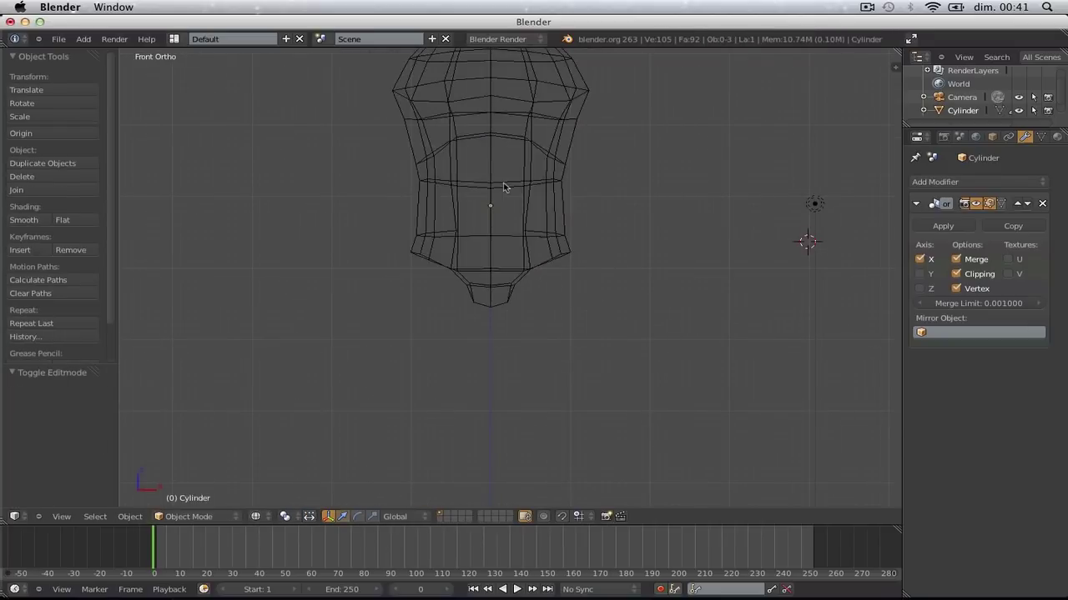
scroll(594, 238, down, 2)
middle_drag(650, 275, 545, 294)
scroll(546, 294, up, 2)
key(ctrl+KP_1)
key(Tab)
scroll(493, 226, up, 3)
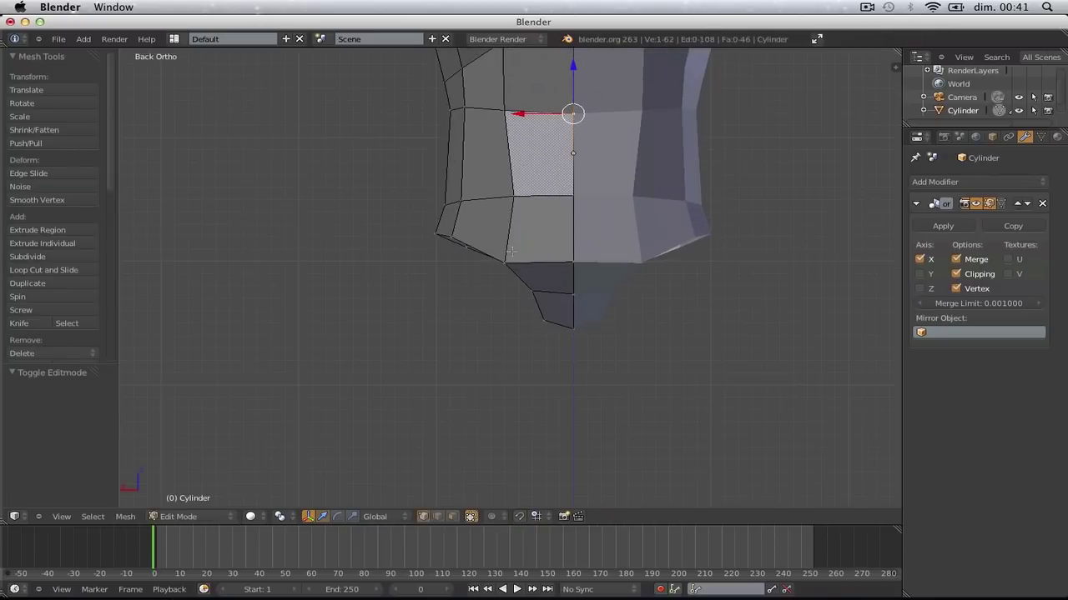
key(z)
right_click(520, 267)
drag(522, 267, 514, 265)
key(a)
Examine the torso's back and hip shape in shaded view from several angles
scroll(513, 266, down, 1)
key(z)
scroll(476, 244, down, 3)
key(a)
right_click(480, 242)
middle_drag(481, 242, 508, 247)
middle_drag(494, 294, 727, 291)
scroll(705, 300, down, 2)
In the side view, move the crotch strip's front vertices about 0.09 toward the front along Y and 0.12 down along Z
key(KP_1)
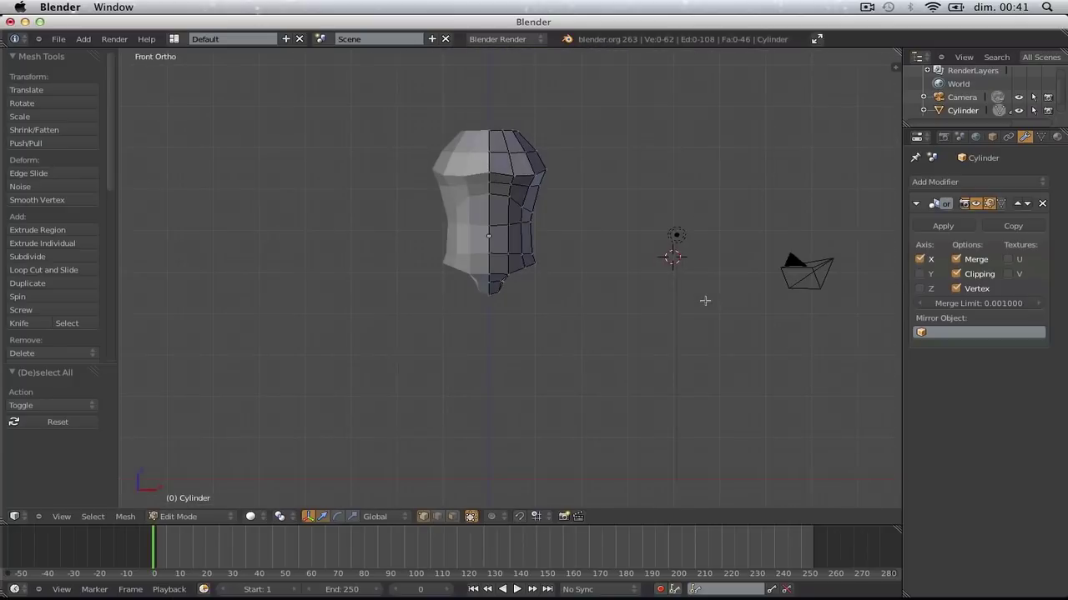
key(KP_3)
scroll(682, 291, up, 6)
key(z)
key(b)
drag(484, 275, 527, 303)
key(g)
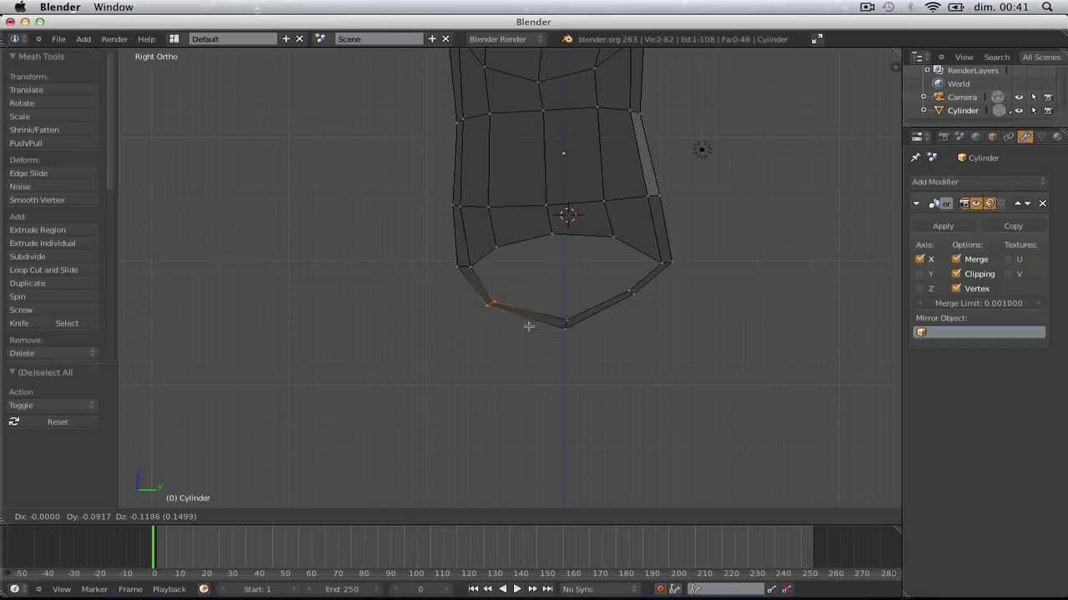
click(529, 325)
key(a)
Select the crotch strip's front, middle and rear vertices together and lower them slightly
key(b)
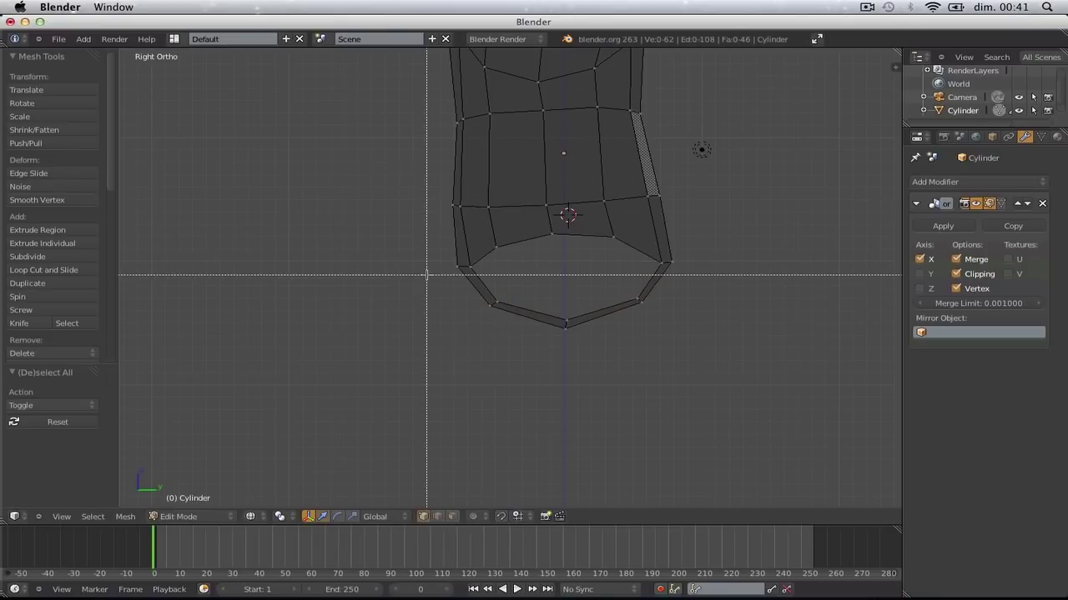
drag(657, 340, 656, 340)
key(g)
click(657, 344)
key(a)
key(b)
key(z)
scroll(470, 303, down, 4)
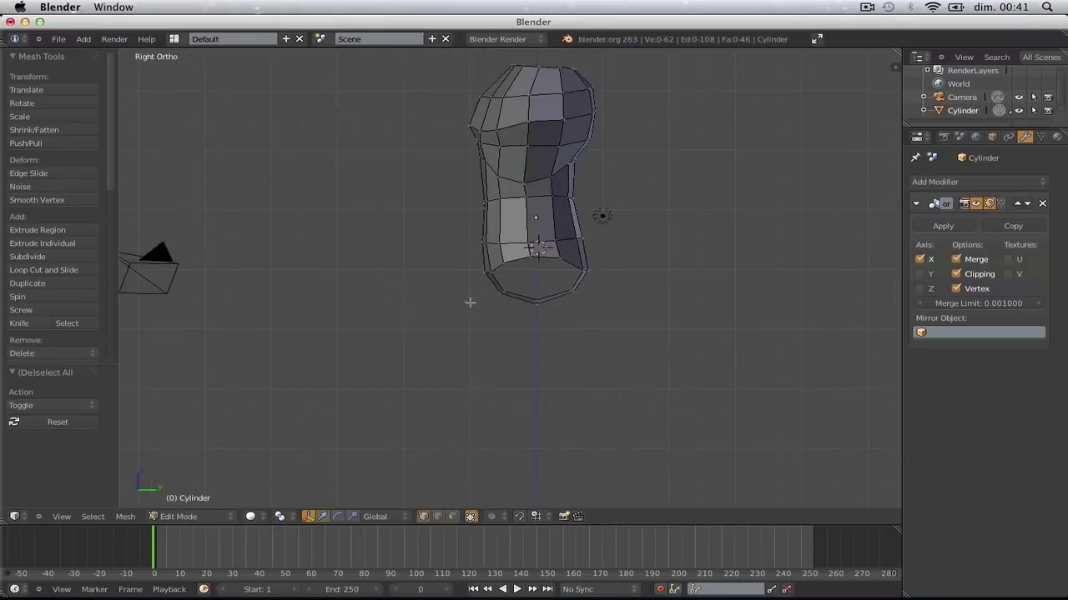
In the front view, move the side vertices of the waist row about 0.04 inward along X and 0.01 down
key(Tab)
middle_drag(390, 322, 570, 337)
scroll(570, 336, up, 3)
scroll(567, 339, down, 4)
key(KP_1)
key(Tab)
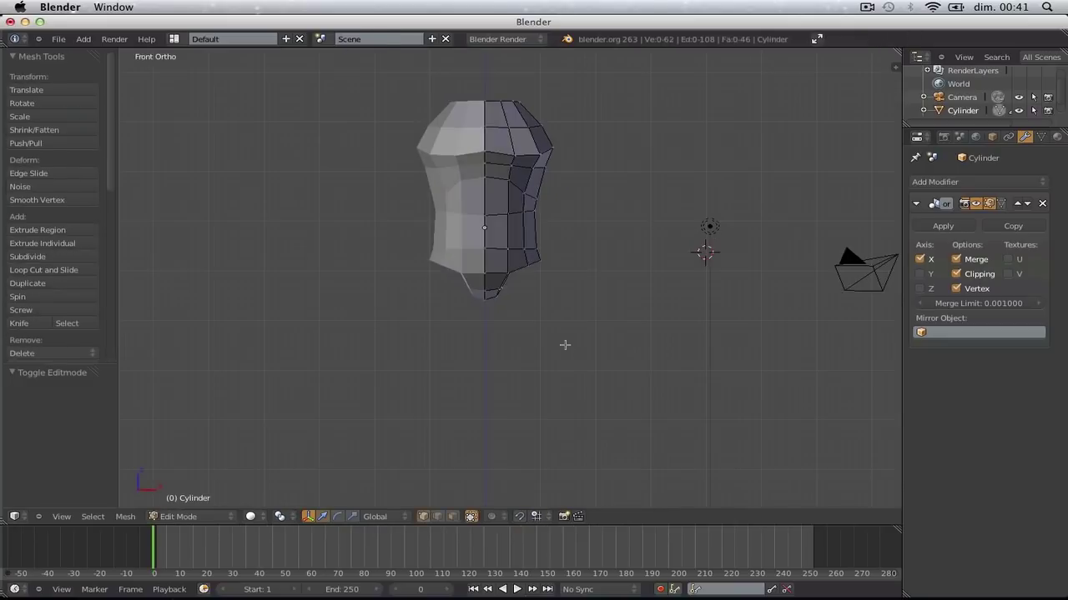
key(a)
scroll(546, 248, up, 4)
scroll(544, 243, up, 2)
key(a)
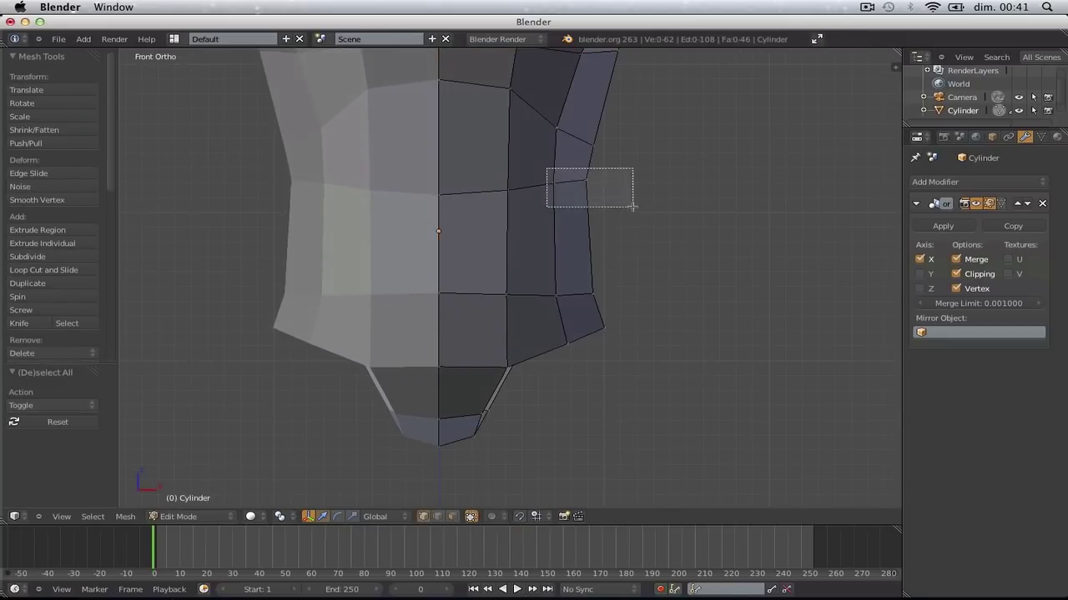
drag(633, 207, 633, 206)
key(z)
key(b)
key(g)
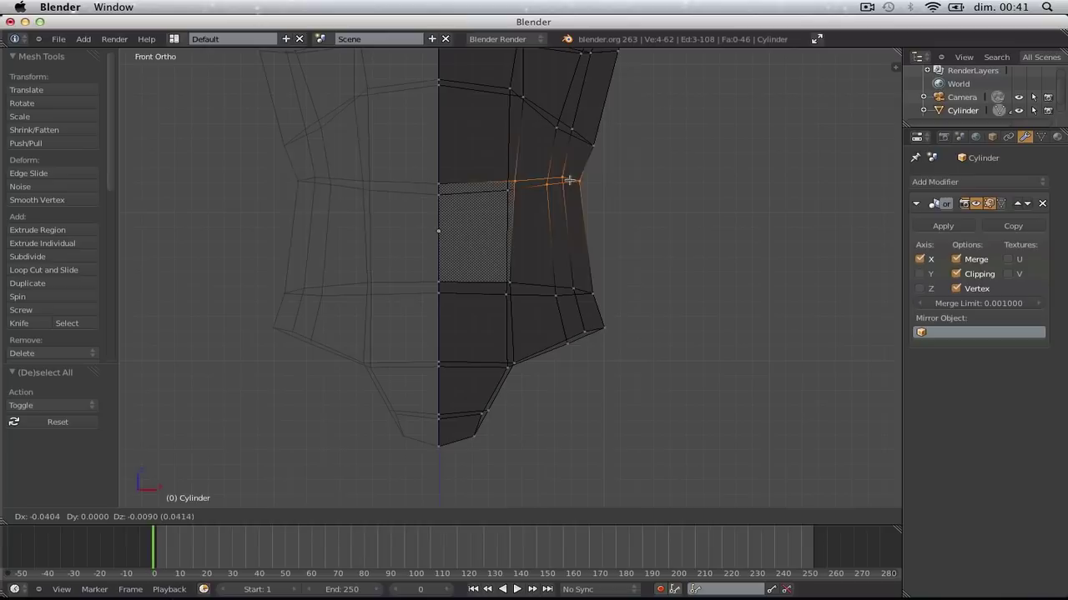
click(568, 180)
Move the three side vertices of the row above the waist inward and up, rotating them by about 5 degrees
key(z)
key(Tab)
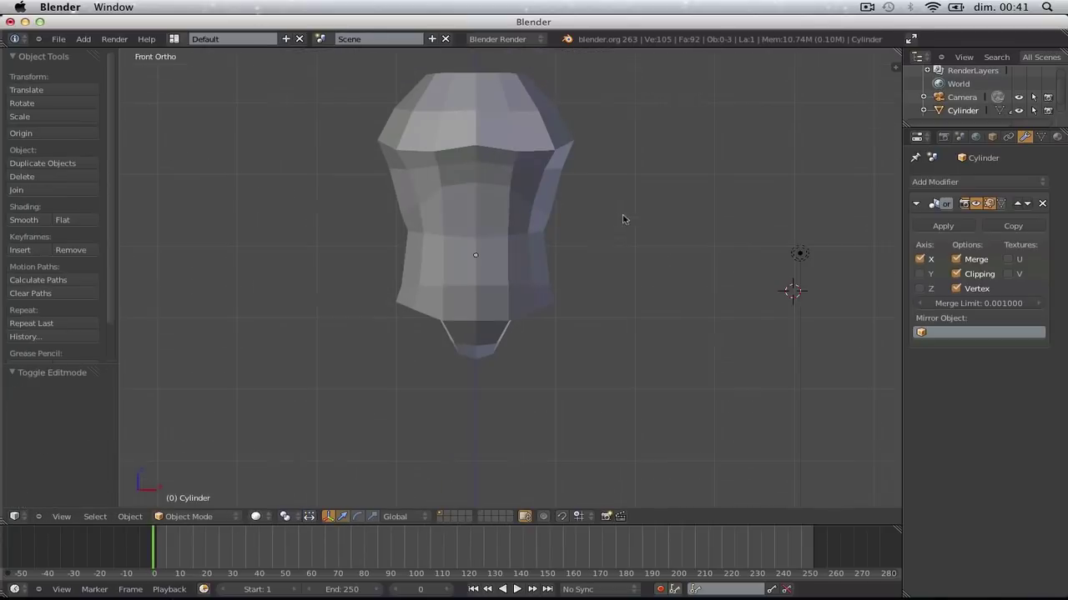
middle_drag(578, 258, 634, 268)
key(Tab)
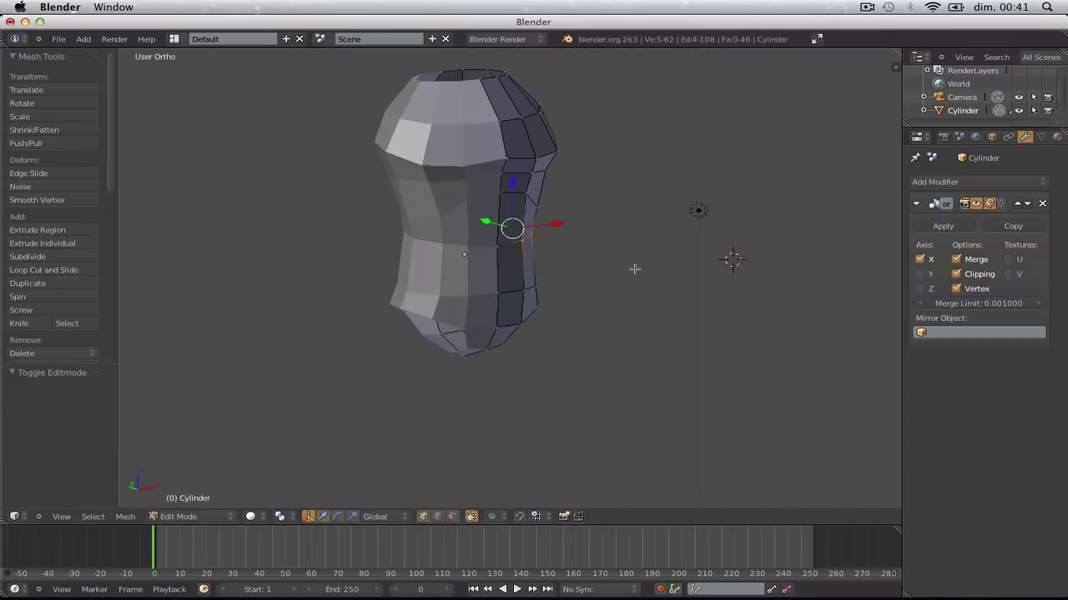
key(KP_1)
key(a)
scroll(633, 250, up, 3)
key(z)
key(b)
drag(543, 174, 633, 228)
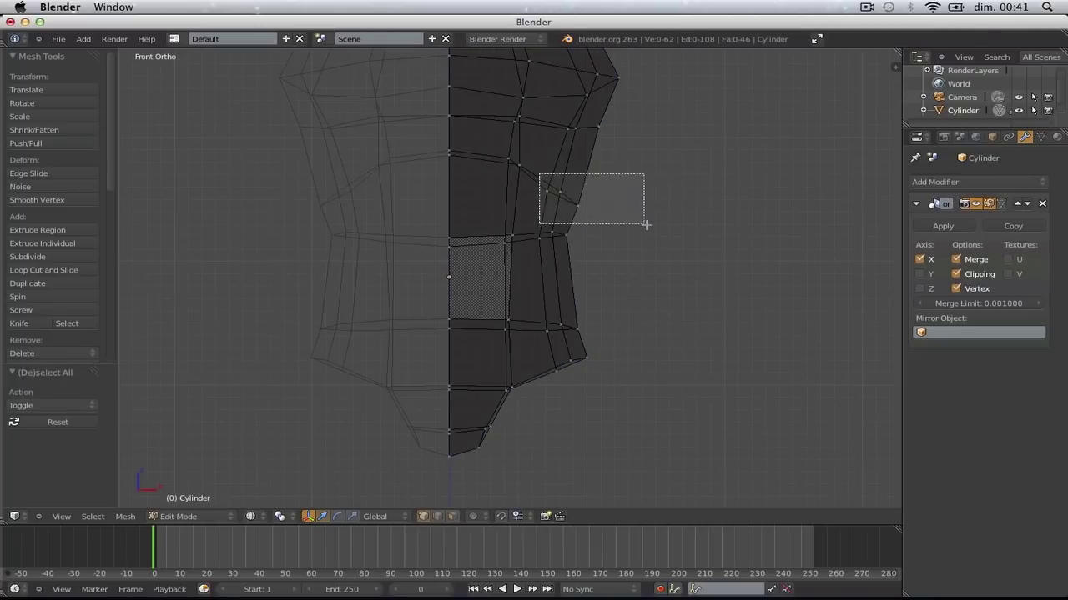
key(g)
click(642, 219)
key(r)
click(642, 212)
key(g)
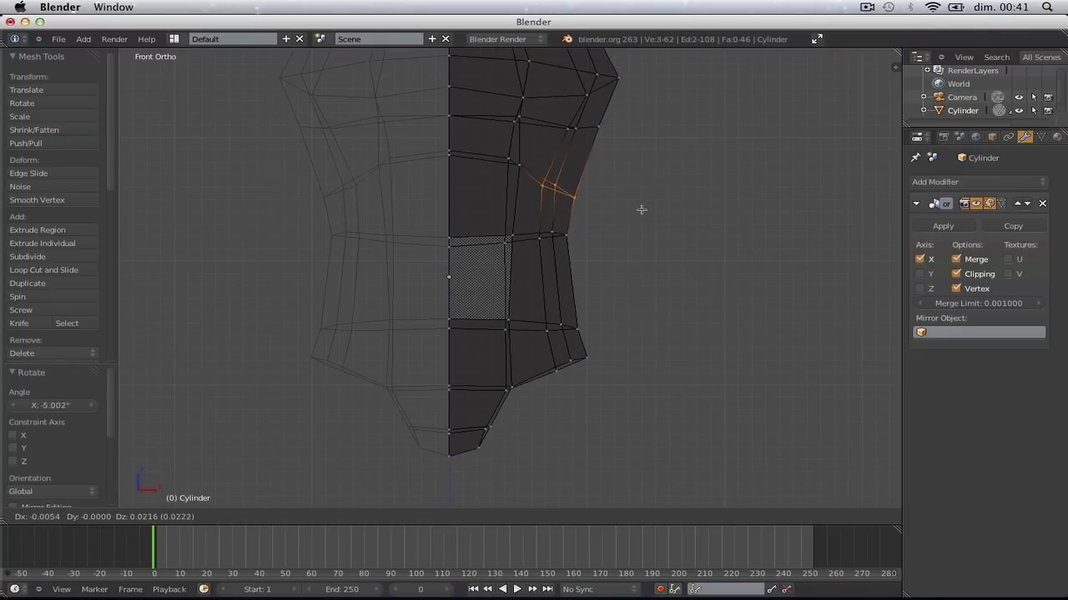
click(641, 212)
Select the three side vertices of the hip row in the front view and move them slightly outward and up
key(Tab)
key(z)
scroll(625, 231, down, 2)
shift+middle_drag(598, 242, 545, 332)
key(Tab)
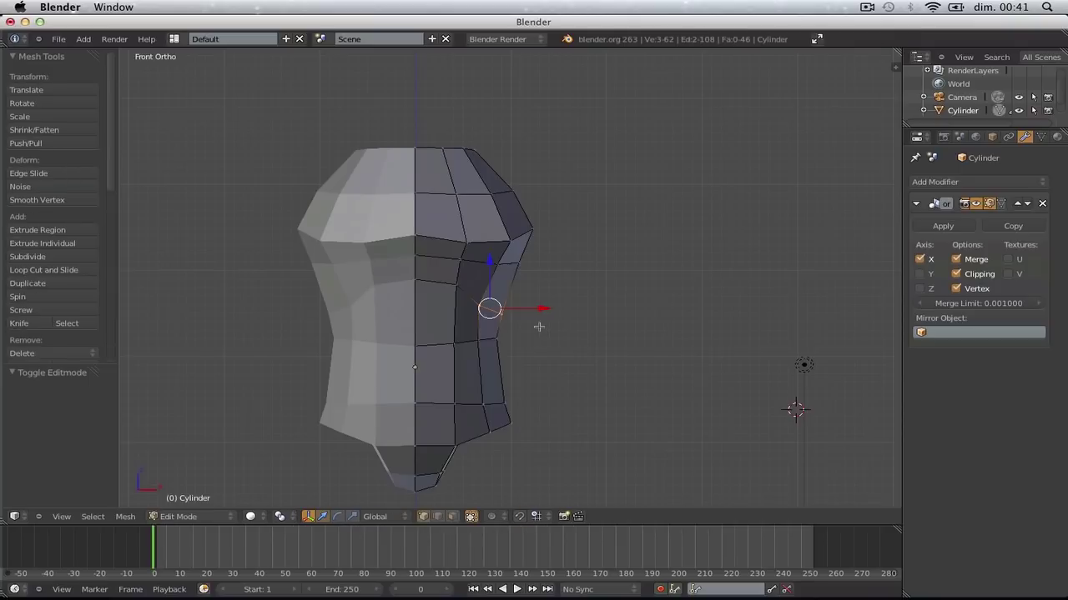
key(a)
scroll(518, 346, up, 1)
key(z)
key(b)
drag(461, 409, 528, 444)
key(g)
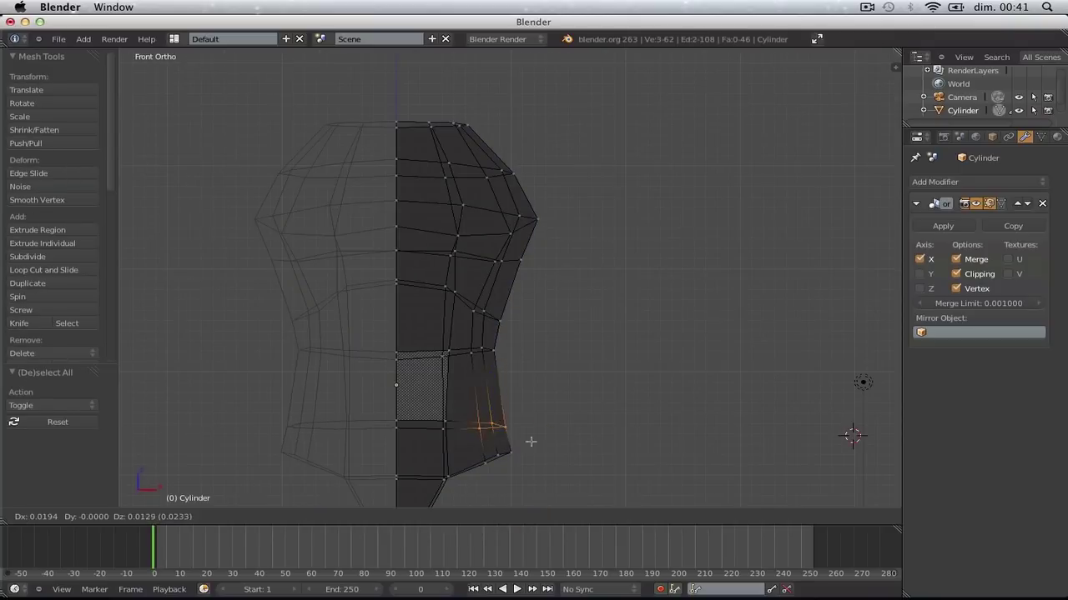
click(534, 440)
In the side view, move the middle side vertex of the ribcage's widest row down and slightly toward the back
key(Tab)
key(z)
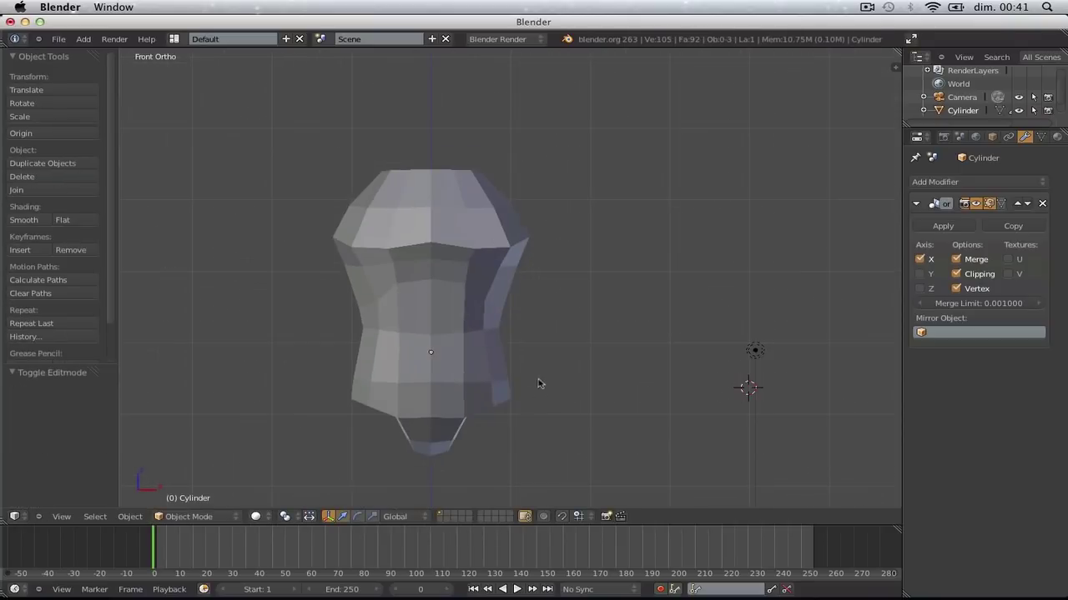
mouse_move(538, 378)
middle_down()
mouse_move(450, 456)
mouse_move(389, 406)
middle_up()
key(Tab)
key(KP_3)
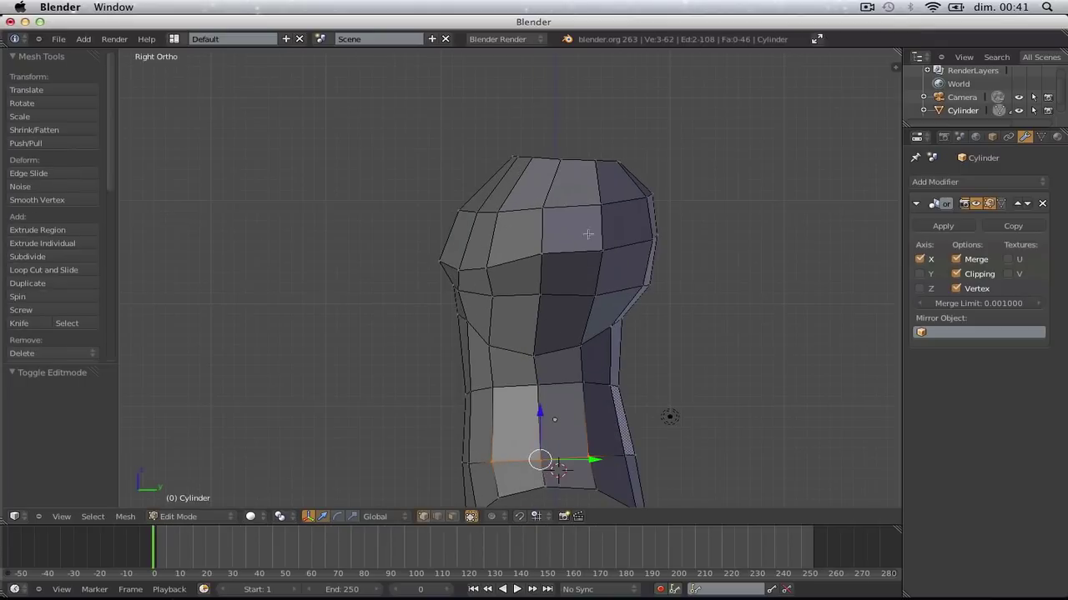
scroll(563, 236, up, 3)
key(a)
scroll(542, 248, up, 2)
scroll(503, 258, down, 2)
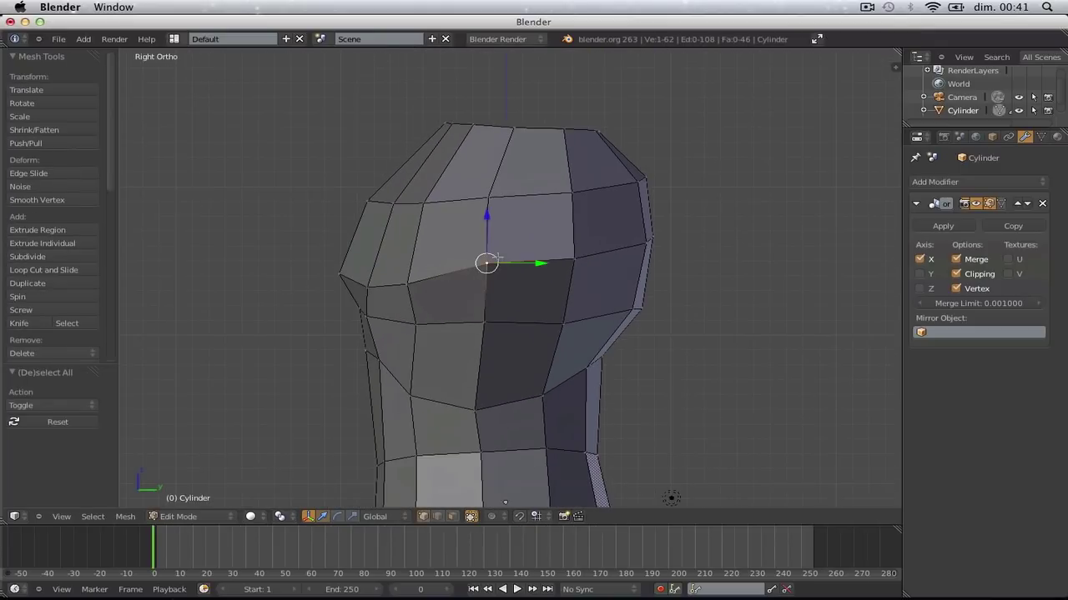
key(g)
click(509, 280)
key(a)
Move the next vertex toward the back of the ribcage's widest row rearward, keeping it above the middle one
right_click(574, 273)
key(g)
click(577, 300)
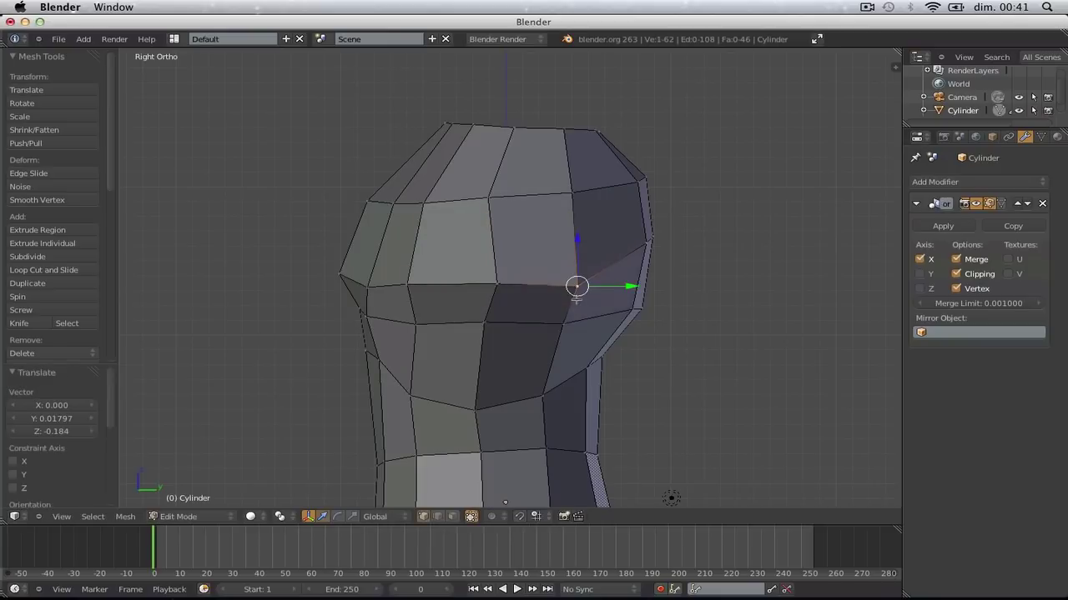
key(g)
click(588, 261)
Move the row's front side vertex about 0.13 rearward along Y and 0.12 up, and lower the middle one slightly
key(g)
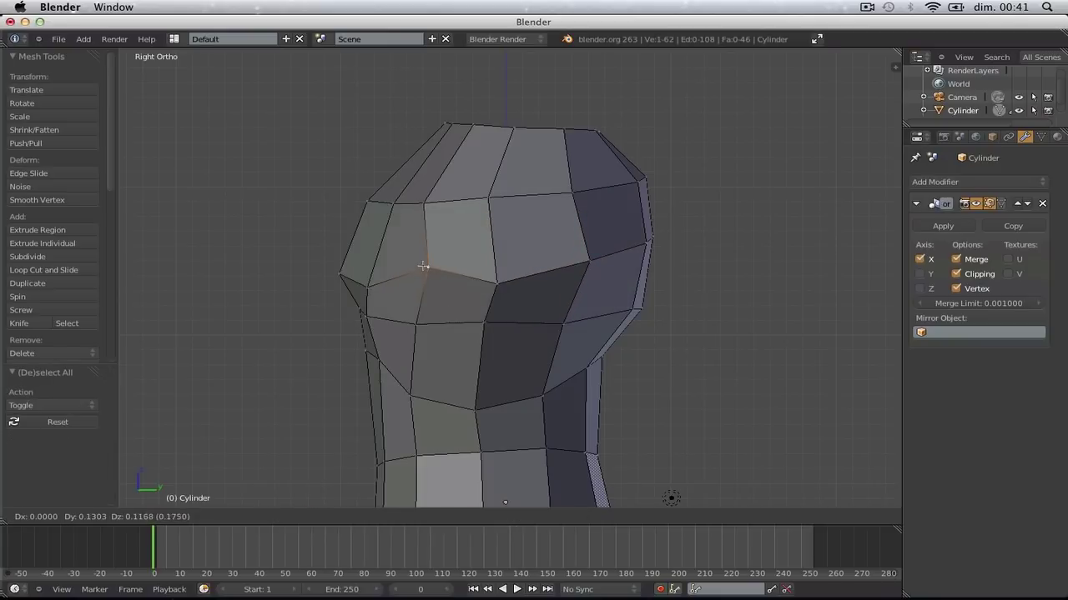
click(419, 269)
key(a)
right_click(497, 286)
key(g)
click(502, 293)
key(a)
Shift the two side vertices of the upper chest row rearward, moving the middle one about 0.05 along Y
right_click(496, 208)
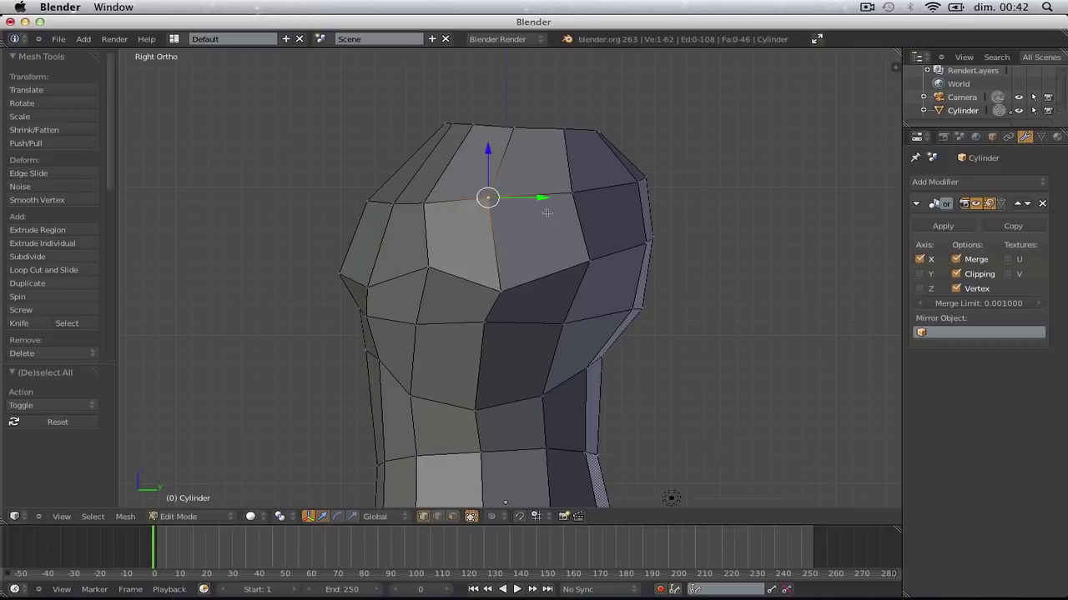
key(g)
click(498, 200)
right_click(572, 194)
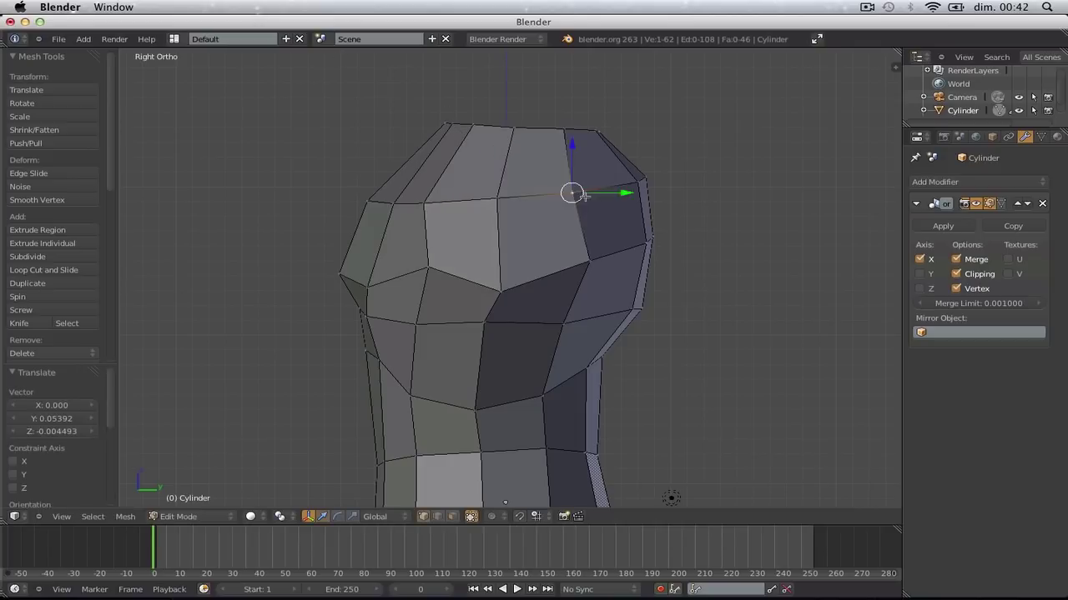
key(g)
click(591, 196)
key(a)
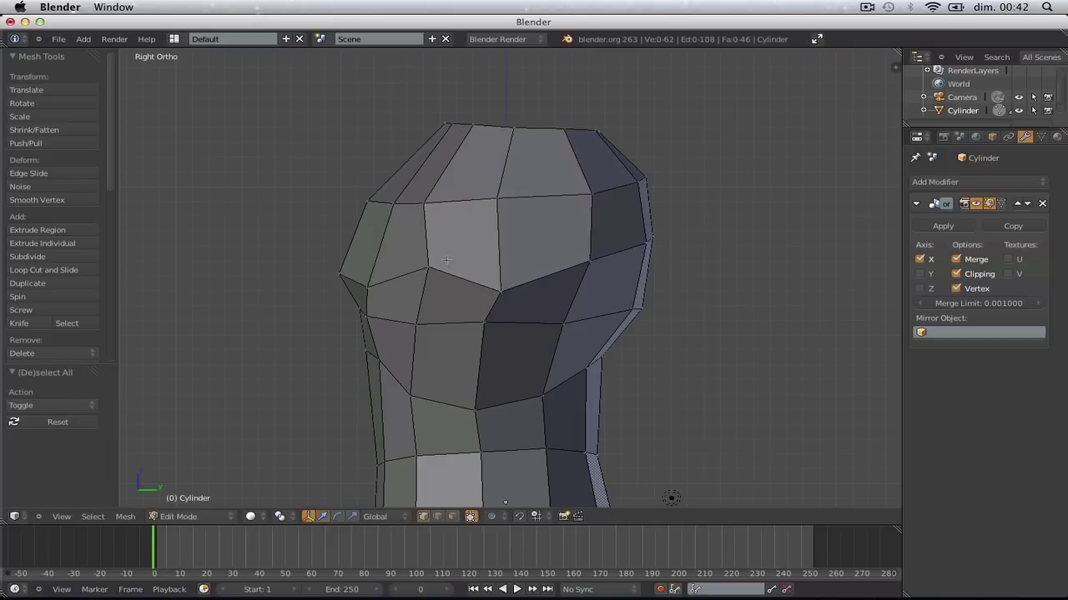
From an angled front view, move the middle side vertex of the ribcage's widest row toward the front and down
middle_drag(446, 260, 491, 291)
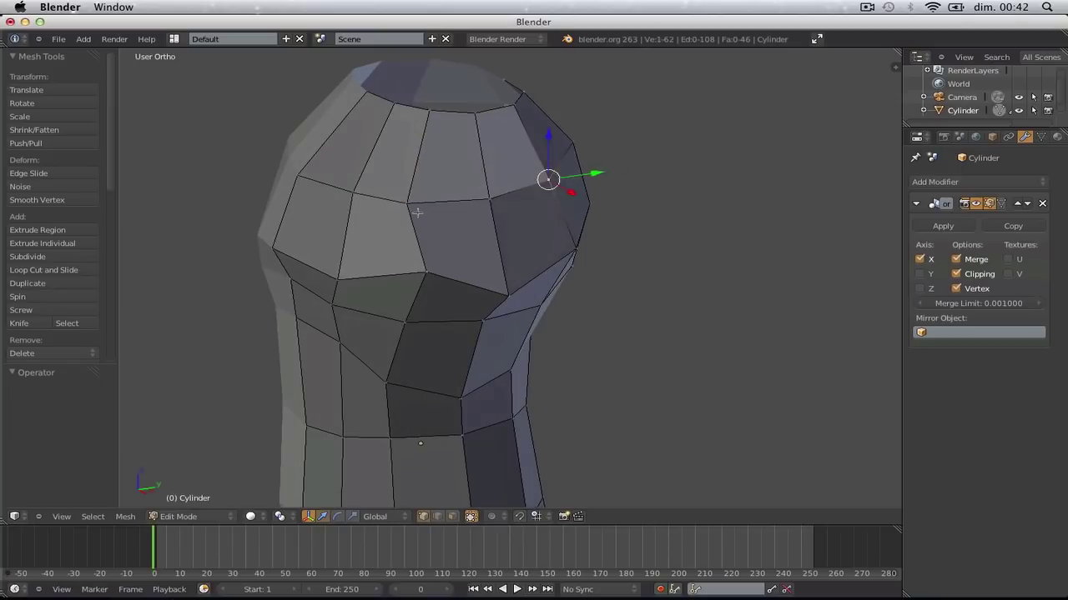
right_click(426, 268)
key(g)
click(409, 288)
key(a)
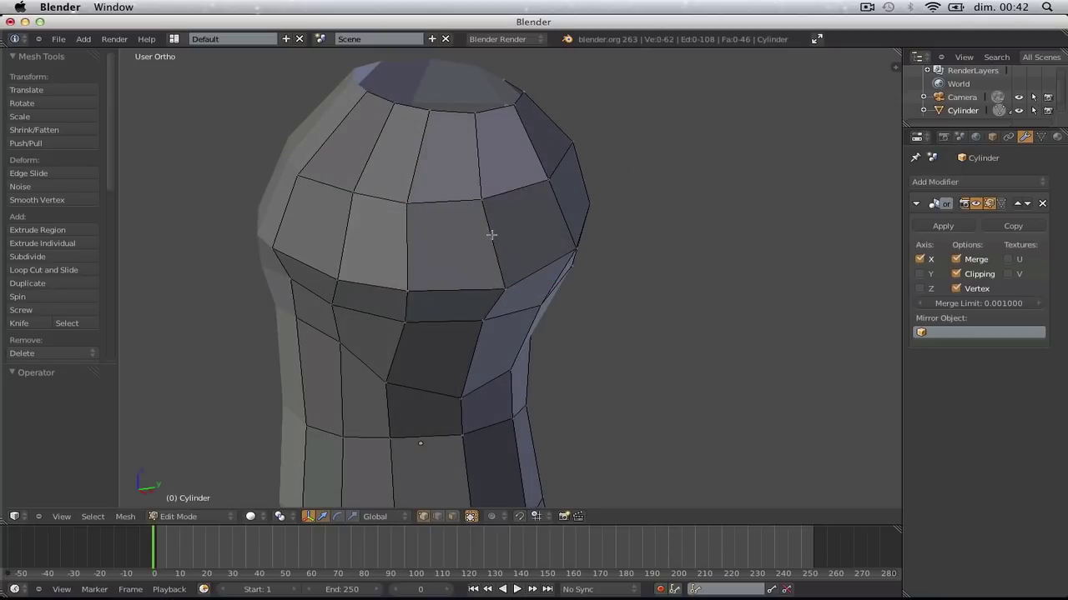
Adjust two side vertices of the ribcage's widest row, moving the middle one about 0.04 inward, forward and up
right_click(574, 250)
key(g)
key(a)
scroll(529, 314, down, 2)
middle_drag(529, 314, 495, 286)
right_click(500, 282)
key(g)
click(487, 283)
Extrude the four faces on the side of the upper ribcage in place and scale them to about 0.70
key(KP_3)
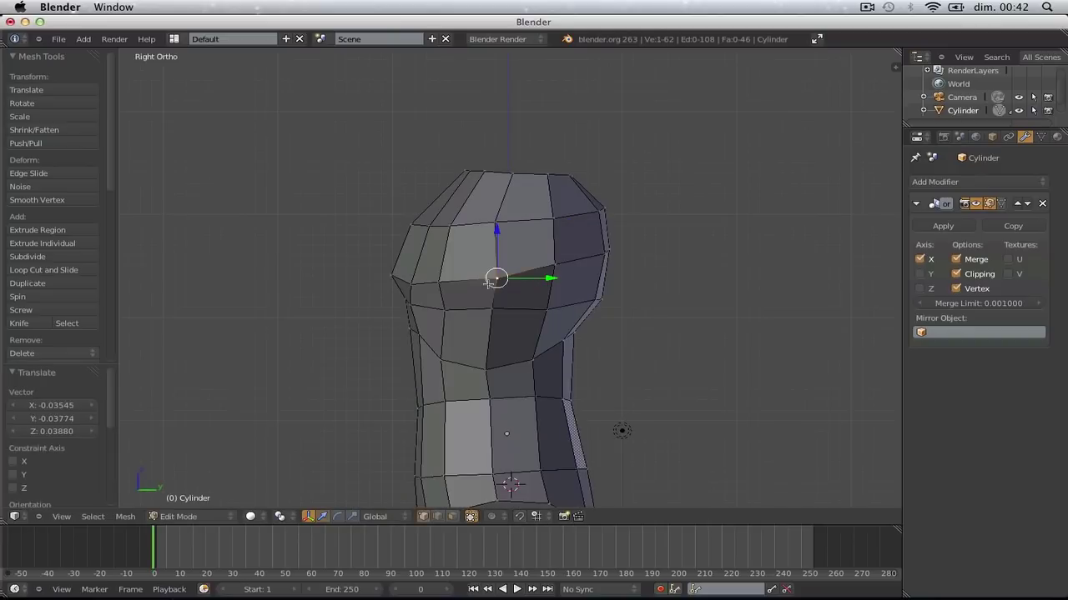
scroll(688, 263, up, 2)
middle_drag(667, 270, 542, 277)
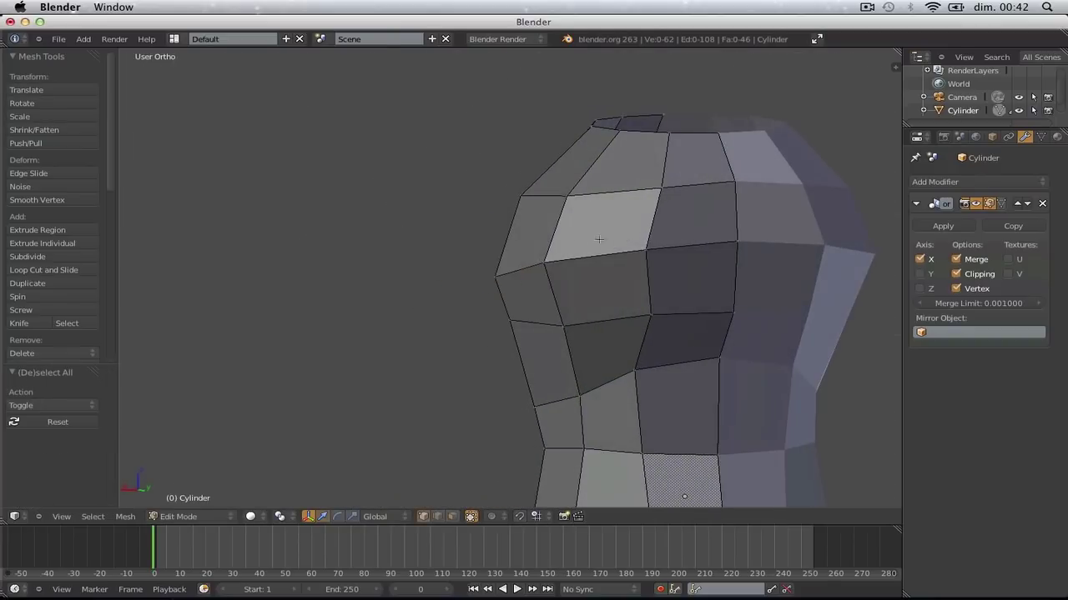
middle_drag(599, 240, 530, 232)
key(ctrl+Tab)
click(534, 253)
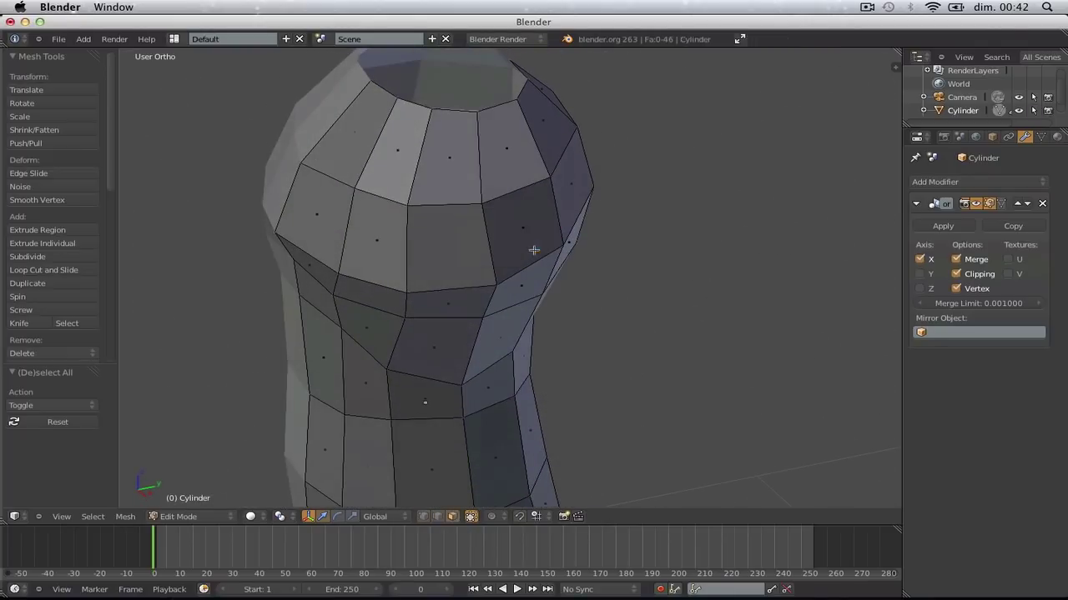
key(b)
drag(453, 148, 529, 226)
key(s)
click(551, 236)
From the front view, move the extruded side faces about 0.11 outward along X and 0.05 up
key(KP_1)
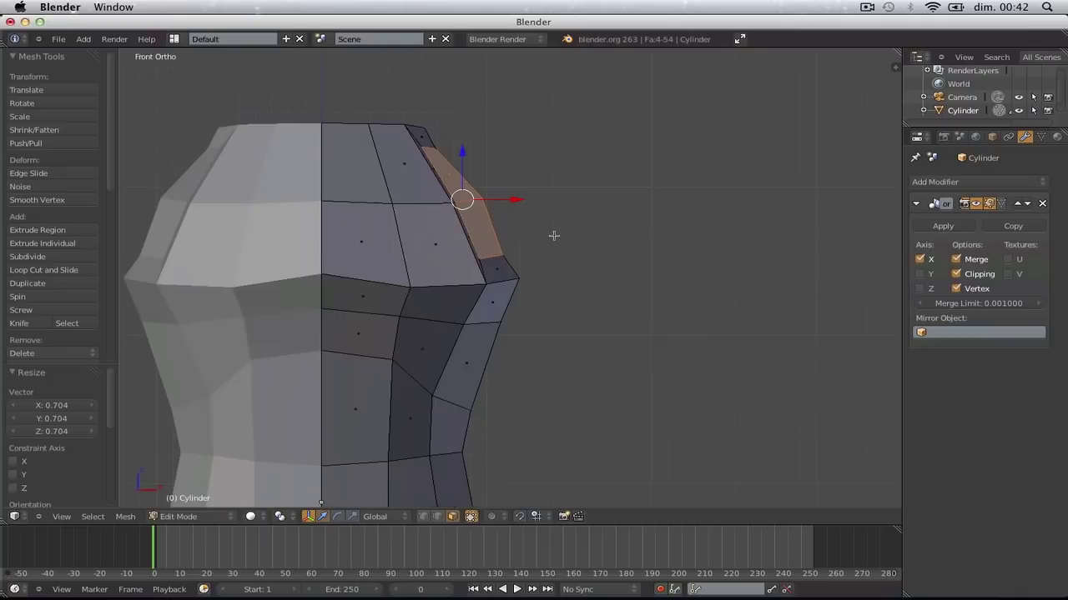
key(g)
click(559, 218)
From the side view, move the extruded faces about 0.11 rearward along Y with smooth proportional editing
scroll(554, 214, down, 2)
key(KP_3)
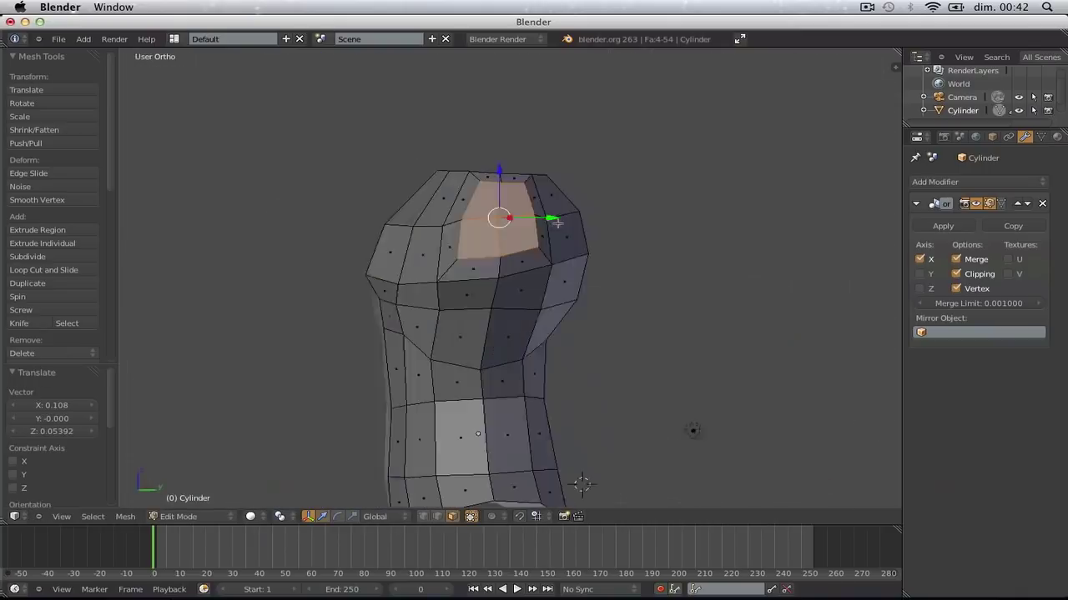
scroll(553, 211, up, 4)
scroll(581, 185, down, 1)
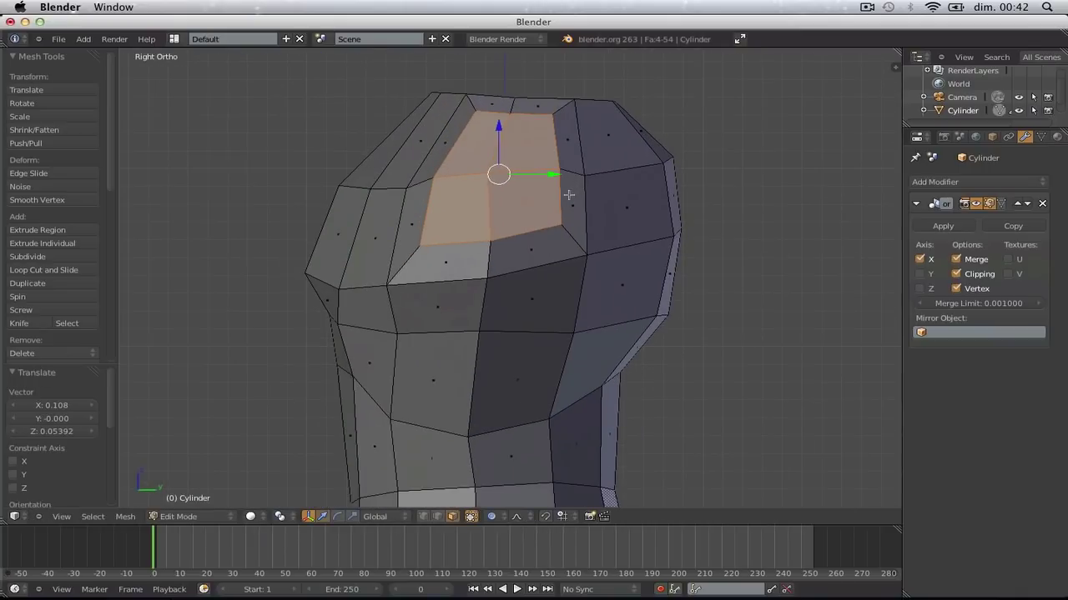
key(g)
scroll(570, 198, down, 1)
click(569, 198)
key(g)
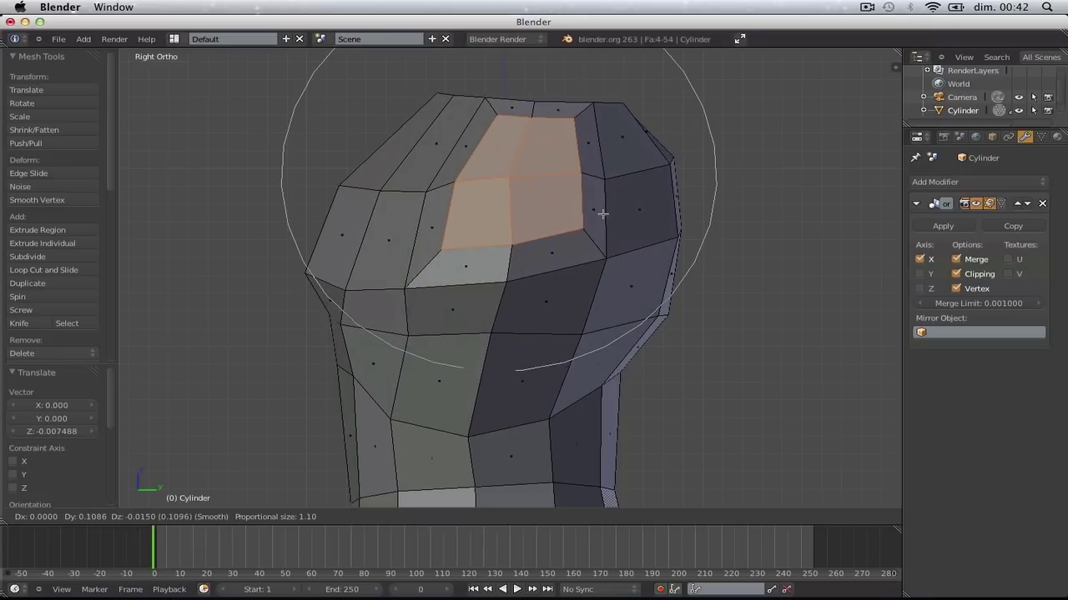
key(Escape)
In vertex selection mode, move the inset's middle front vertex and its outer neighbour forward, lowering the inset's one
key(ctrl+Tab)
click(567, 191)
key(a)
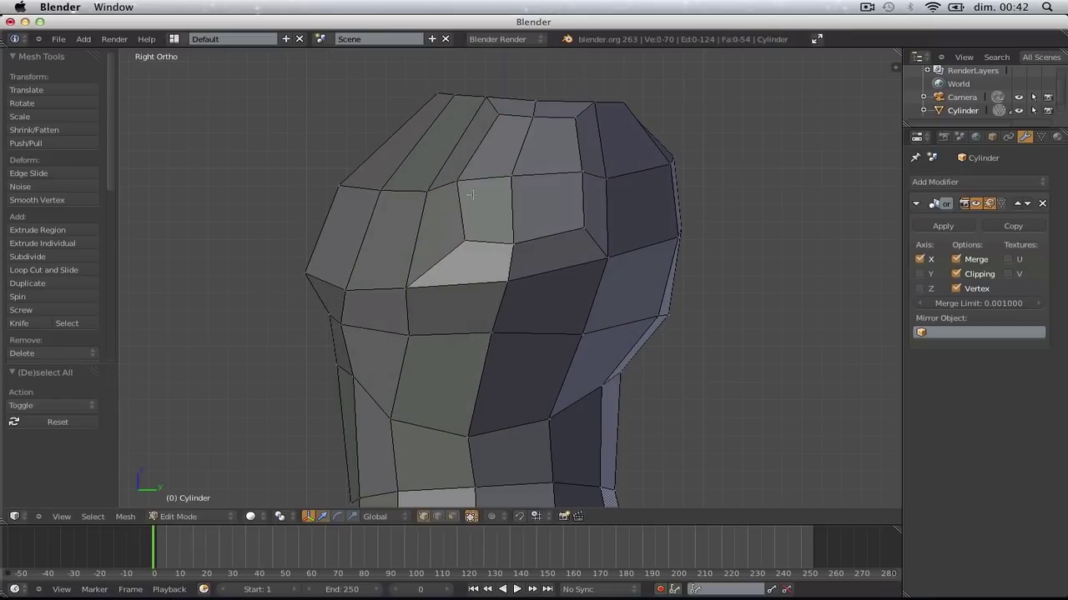
right_click(427, 192)
shift+right_click(452, 192)
key(shift+g)
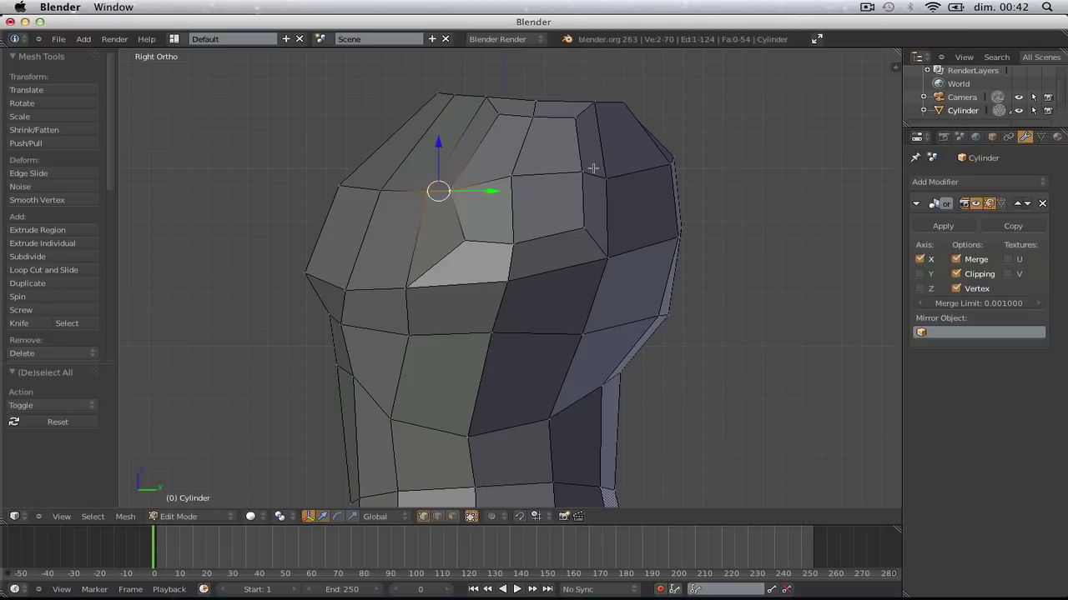
key(h)
key(ctrl+z)
key(a)
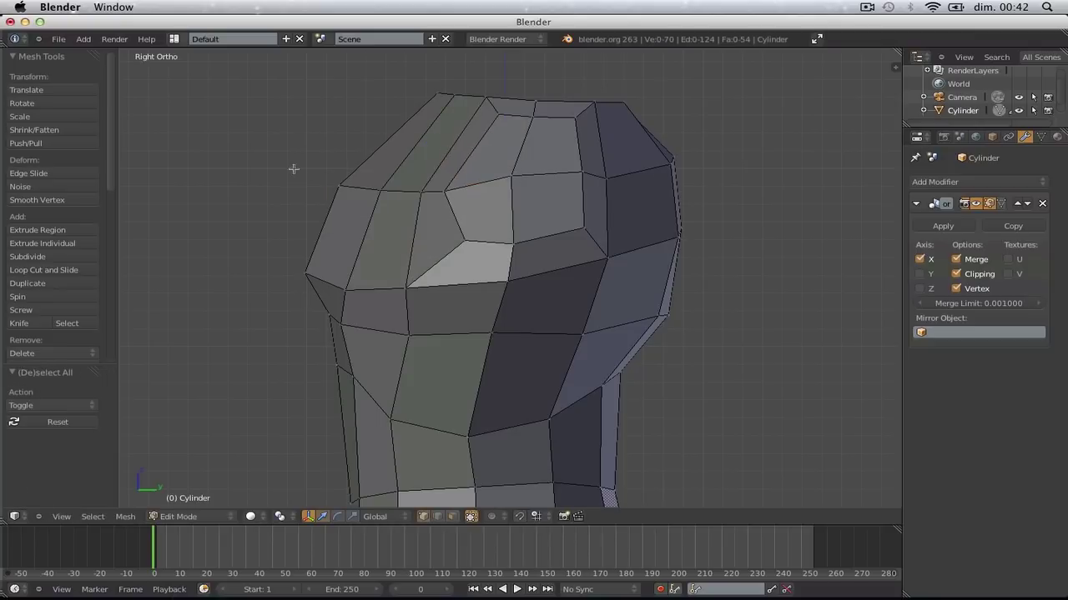
In wireframe side view, move the front profile vertex of the upper chest row about 0.04 rearward along Y
key(z)
key(g)
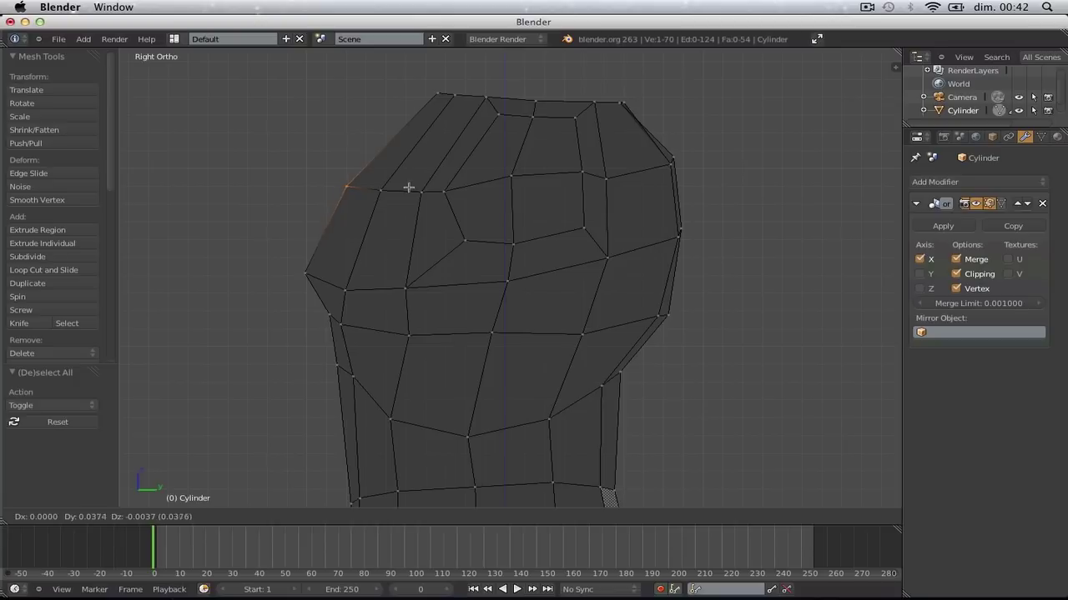
click(408, 188)
Lower the inset's two upper corner vertices, moving the front one about 0.05 forward and 0.09 down
key(a)
right_click(509, 118)
key(g)
click(497, 131)
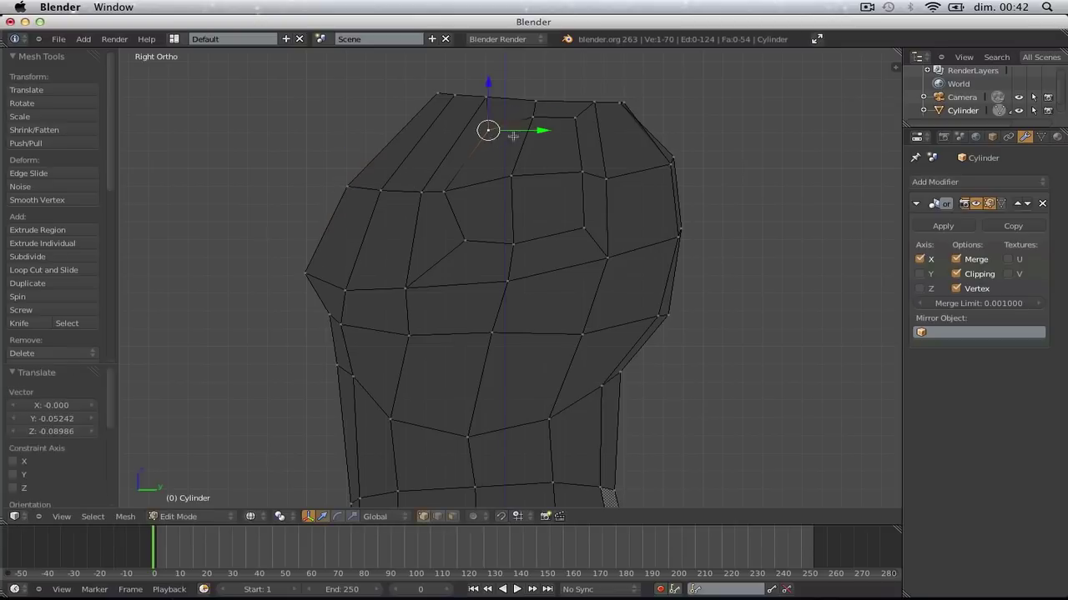
key(g)
click(583, 139)
Move the inset's middle rear vertex and its outer neighbour together about 0.11 rearward along Y
shift+right_click(609, 179)
key(g)
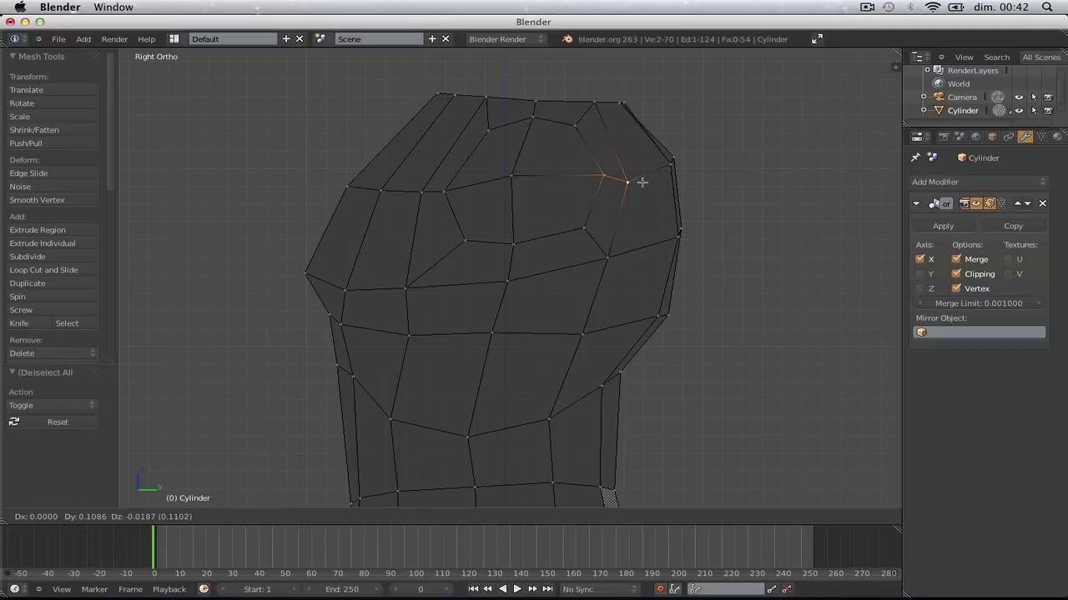
click(641, 181)
Delete the vertex at the centre of the inset to open a hole for the arm
key(a)
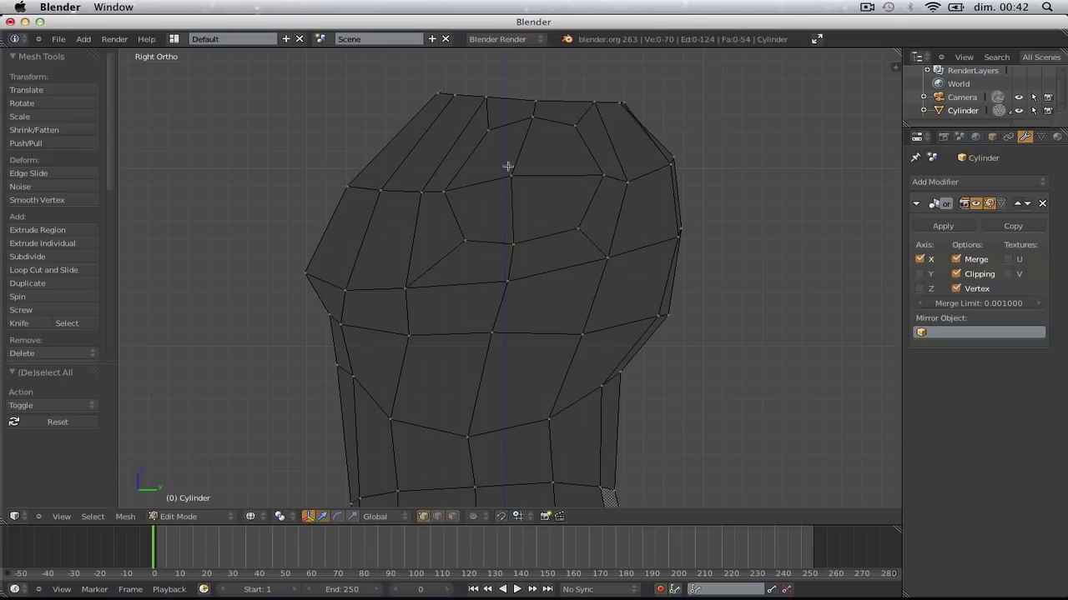
right_drag(507, 166, 531, 177)
key(x)
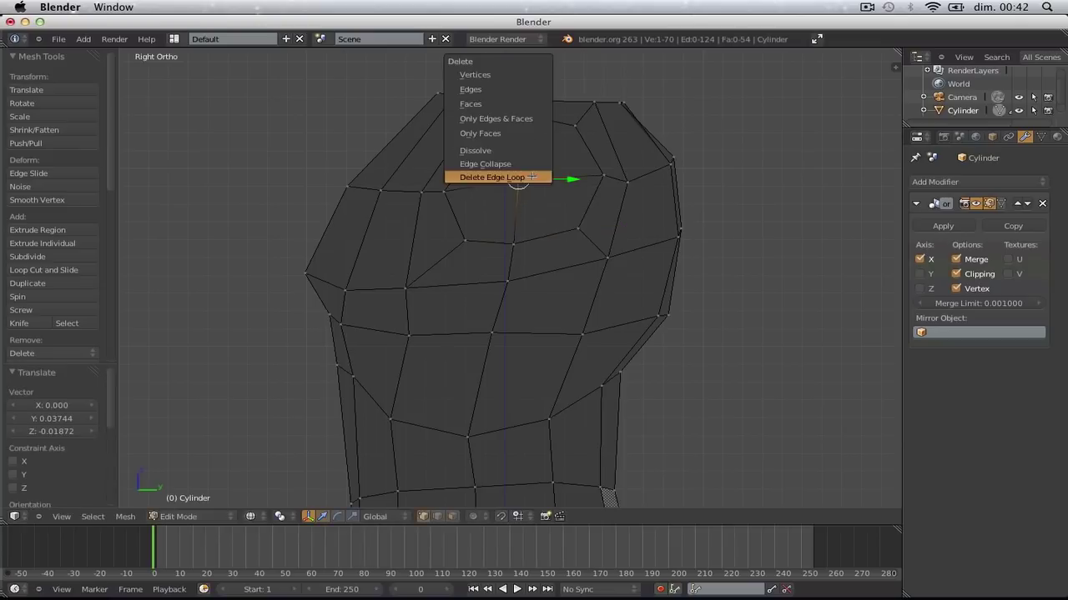
click(525, 74)
Round off the arm hole by adjusting the middle and lower vertices on the front of its rim
right_drag(470, 195, 479, 177)
key(a)
right_drag(476, 232, 524, 240)
key(a)
Try to extrude the arm hole's rim about 0.28 outward along X in the front view
key(z)
scroll(524, 240, down, 2)
key(a)
key(KP_1)
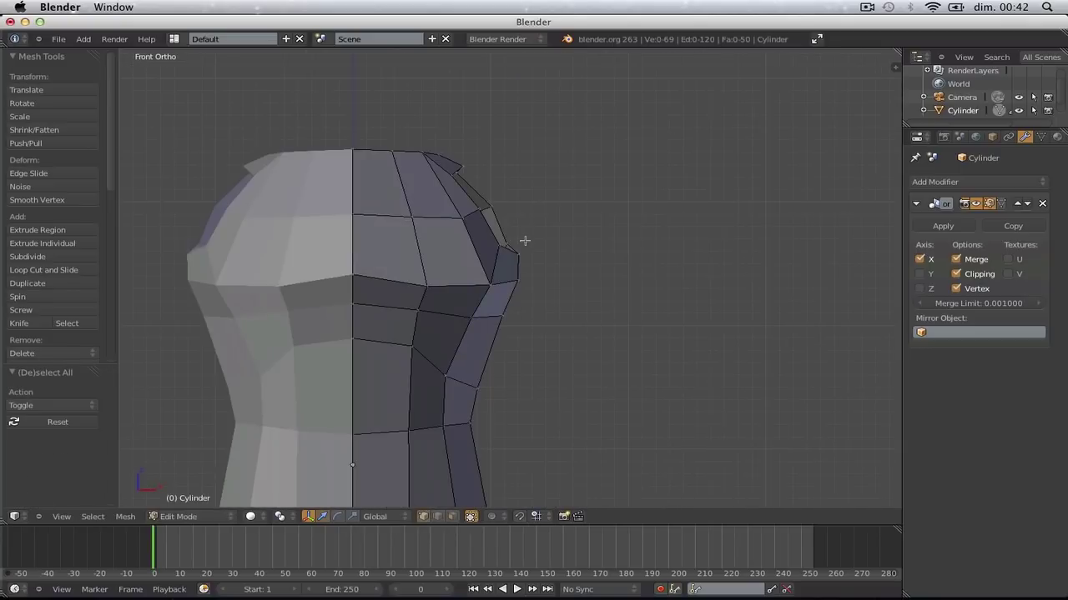
scroll(464, 174, up, 2)
key(e)
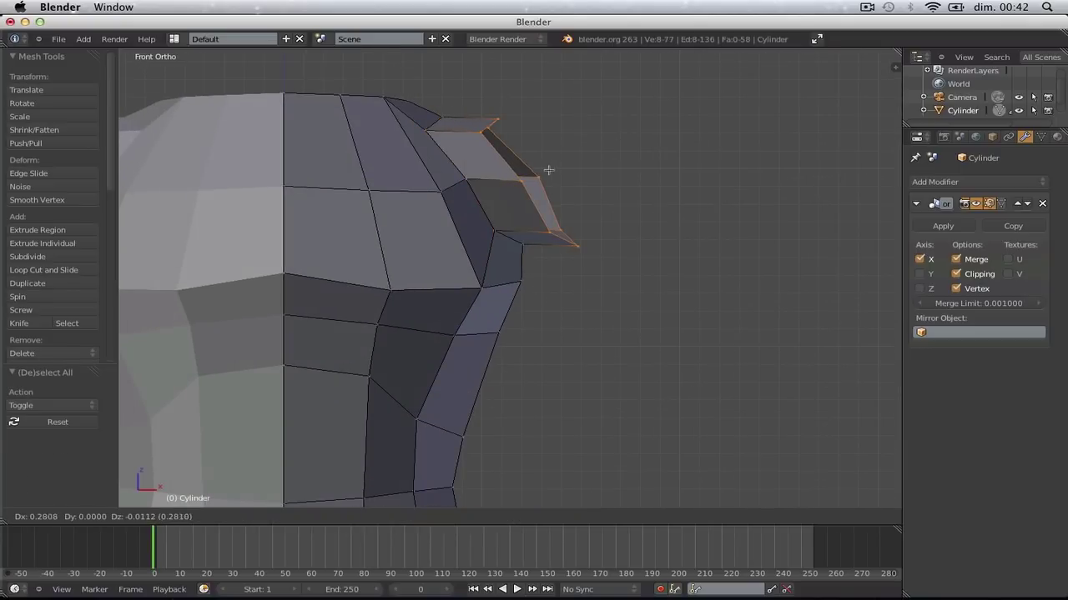
click(547, 170)
key(ctrl+z)
Scale the arm hole's rim loop by about 1.10 and move it slightly outward along X
scroll(530, 181, down, 2)
key(z)
key(s)
click(541, 188)
key(g)
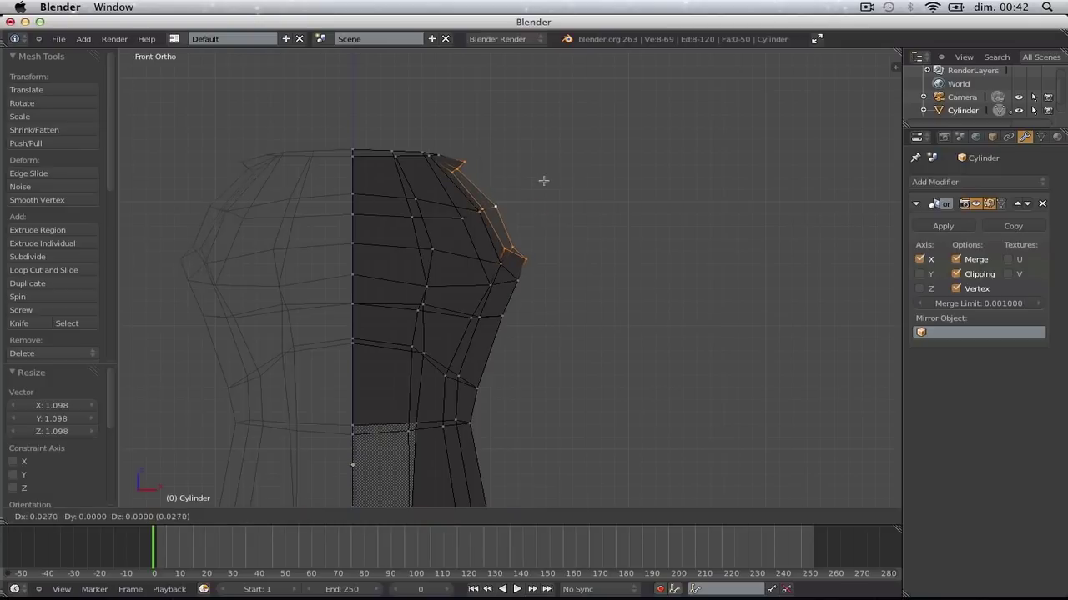
click(554, 183)
Rotate the arm hole's rim about 10.23° in the front view and shift it slightly outward and down
key(r)
click(542, 200)
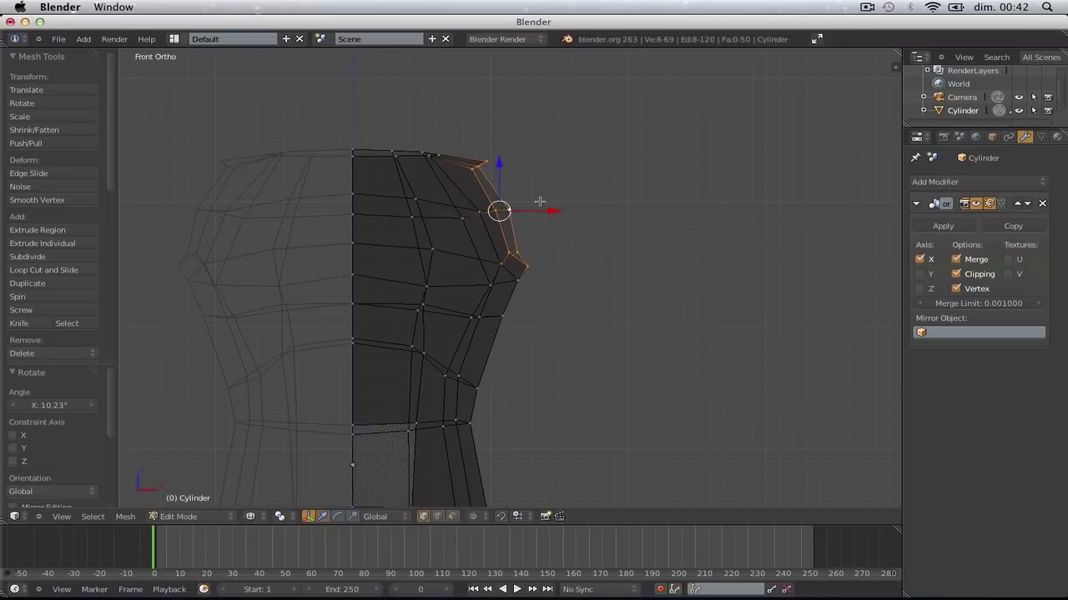
key(g)
click(544, 205)
key(a)
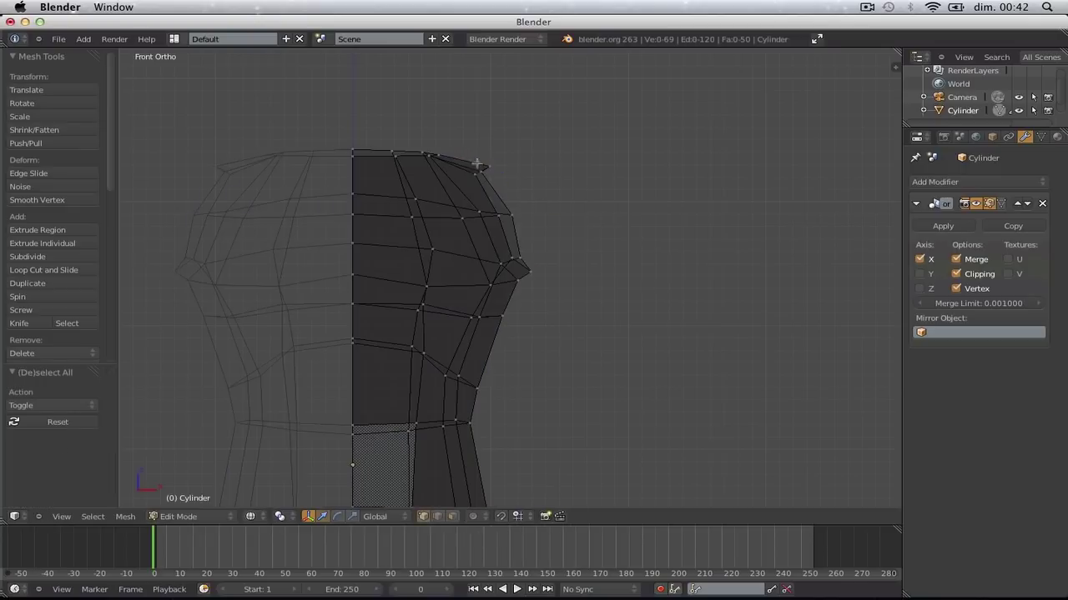
Try to extend the upper vertices of the arm hole's rim outward and preview the torso in Object Mode
drag(514, 193, 518, 194)
key(e)
click(576, 204)
key(Tab)
key(z)
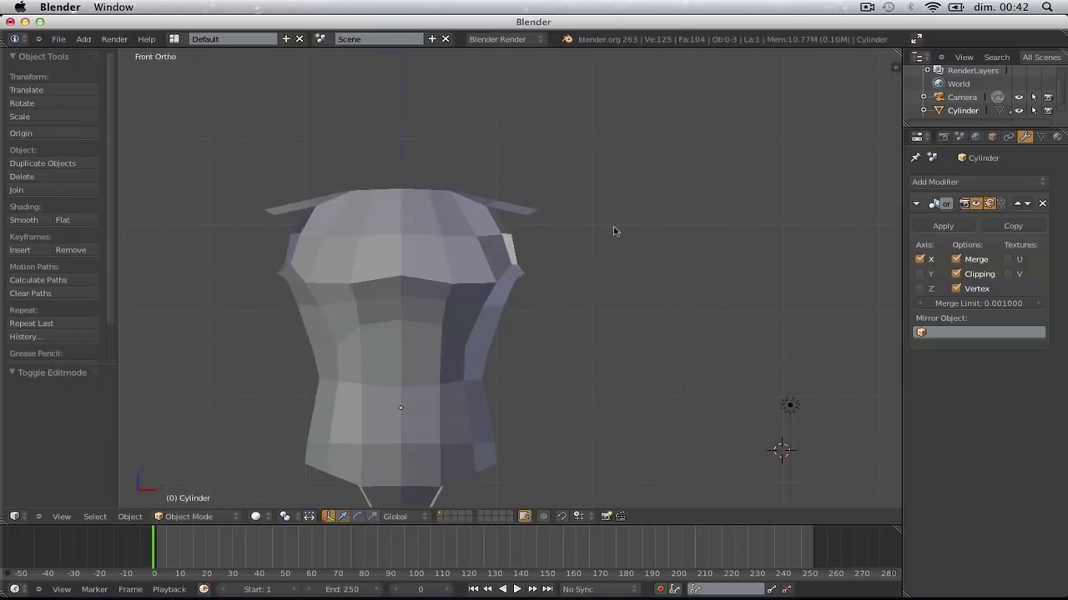
mouse_move(614, 231)
middle_down()
mouse_move(442, 252)
mouse_move(592, 245)
mouse_move(577, 241)
middle_up()
key(Tab)
key(a)
key(a)
key(KP_5)
key(KP_1)
key(KP_5)
key(z)
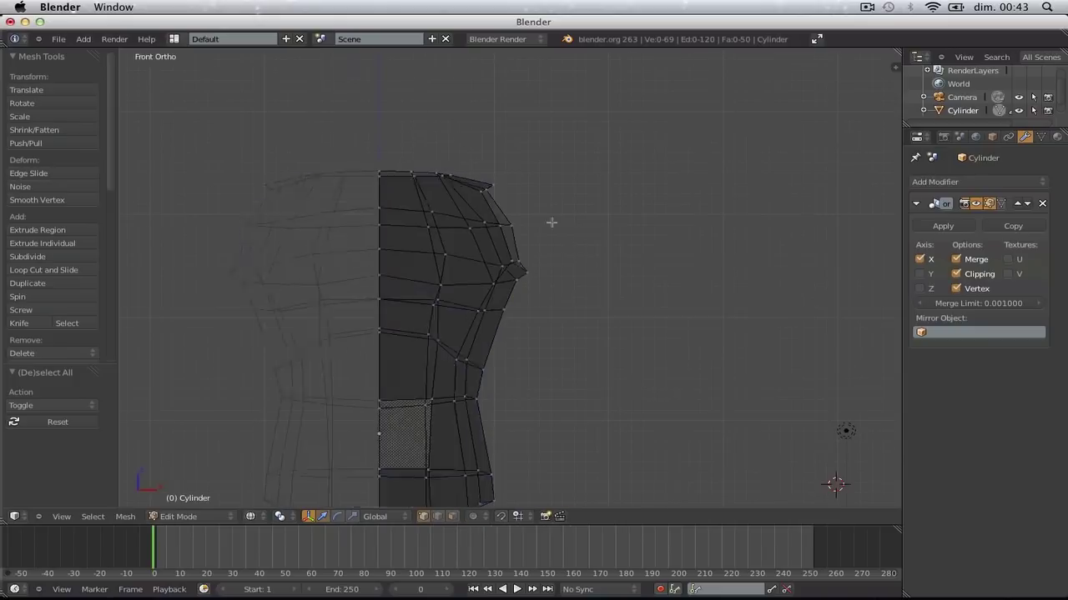
Move the arm hole's three upper rim vertices outward, and pull two middle rim vertices about 0.02 inward along X
scroll(551, 221, up, 3)
key(b)
drag(461, 95, 514, 142)
drag(455, 109, 478, 133)
key(g)
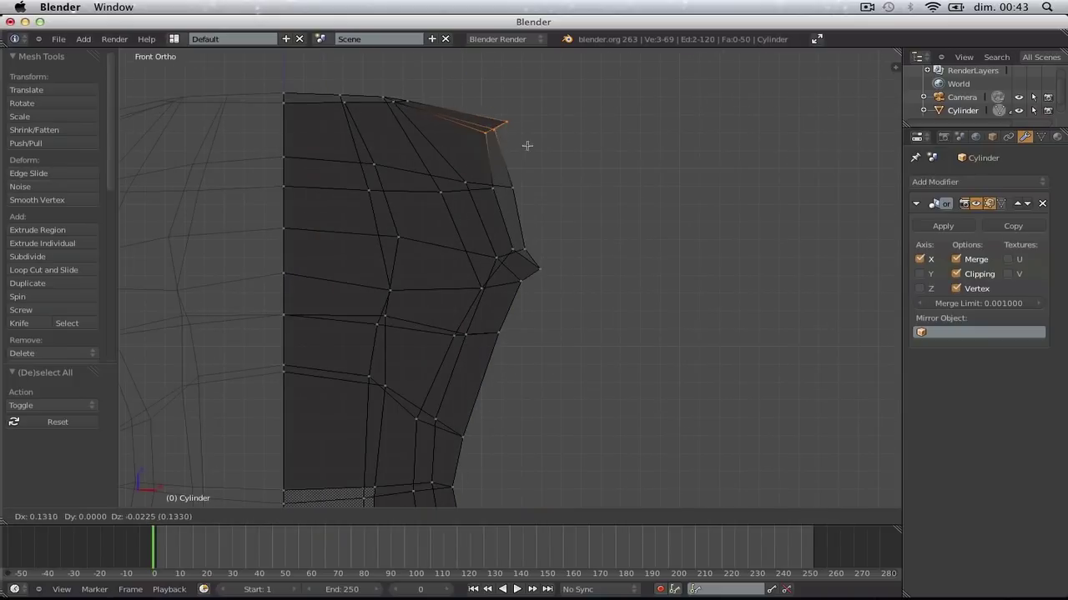
click(543, 147)
key(a)
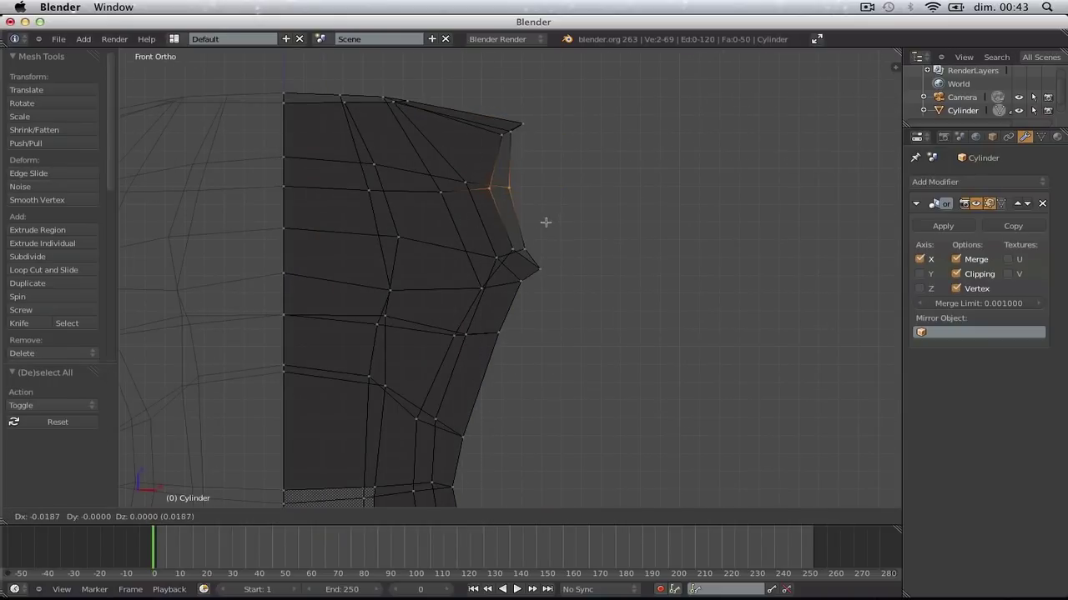
key(z)
Add an edge loop around the arm hole between its rim and the chest, and preview the torso
mouse_move(552, 223)
middle_down()
mouse_move(393, 292)
mouse_move(483, 284)
mouse_move(485, 257)
mouse_move(567, 216)
mouse_move(486, 270)
mouse_move(448, 270)
middle_up()
key(ctrl+r)
double_click(474, 186)
key(Tab)
scroll(514, 273, down, 2)
scroll(449, 269, up, 1)
key(Tab)
scroll(449, 269, up, 2)
key(a)
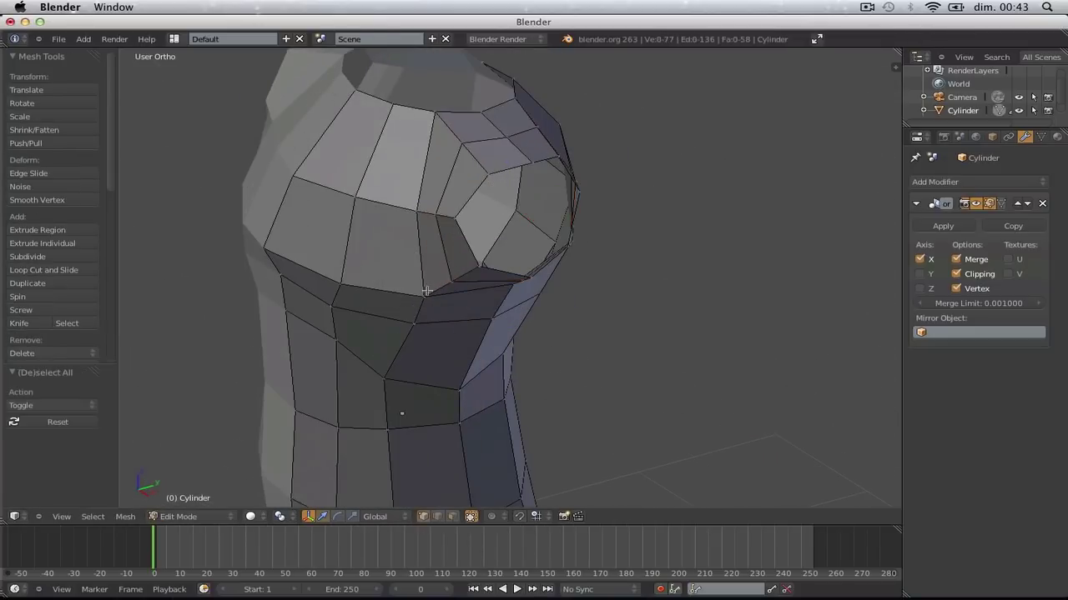
From the side view, move the two chest vertices in front of the arm hole forward, then nudge the upper one
key(KP_3)
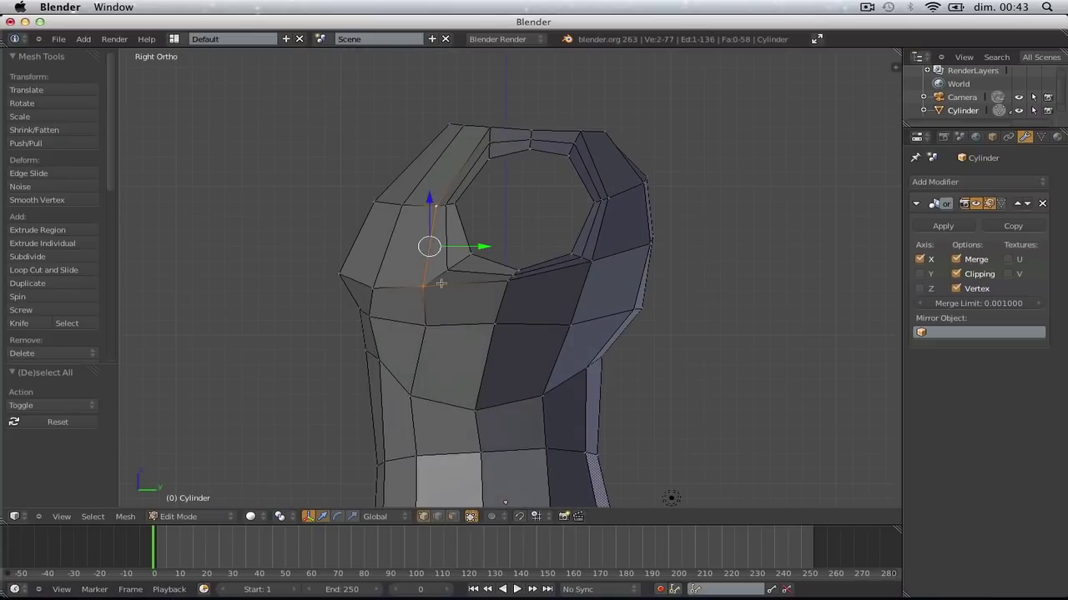
key(g)
click(429, 284)
key(a)
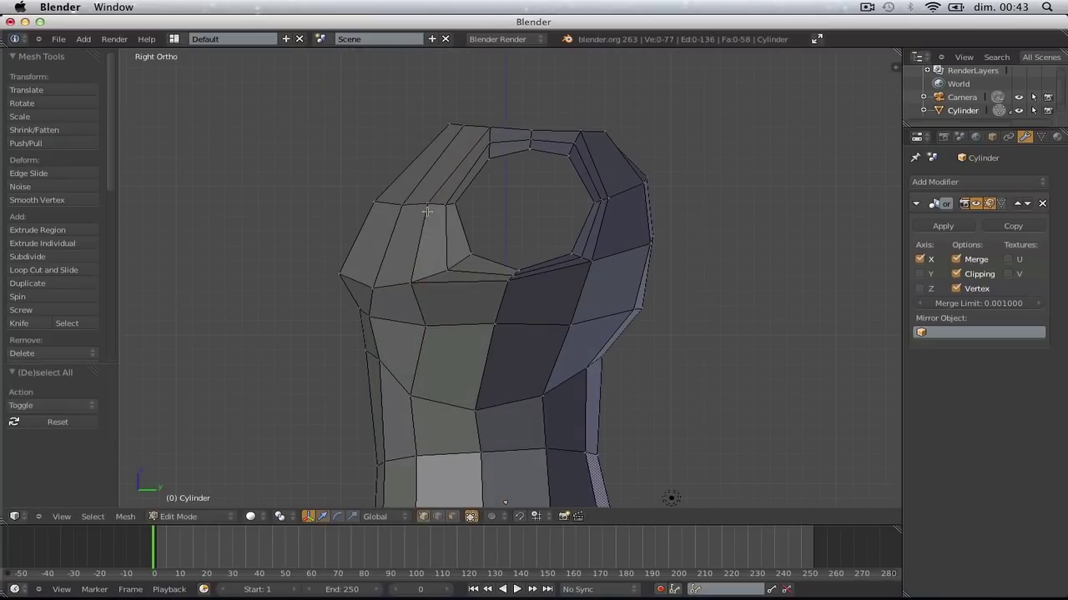
right_click(428, 210)
key(g)
click(427, 213)
key(a)
Move the front profile vertex of the upper chest row about 0.03 rearward along Y and slightly down
key(g)
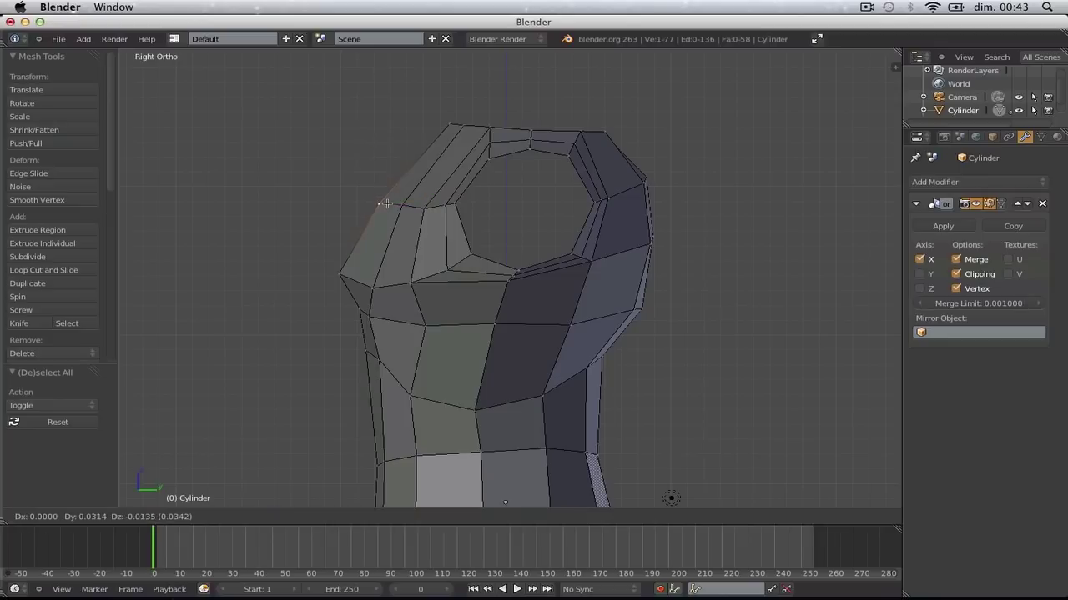
click(387, 205)
key(a)
Lower the vertices beneath the arm hole and move the vertex behind it about 0.06 rearward along Y
right_drag(448, 265, 500, 307)
right_drag(608, 266, 610, 283)
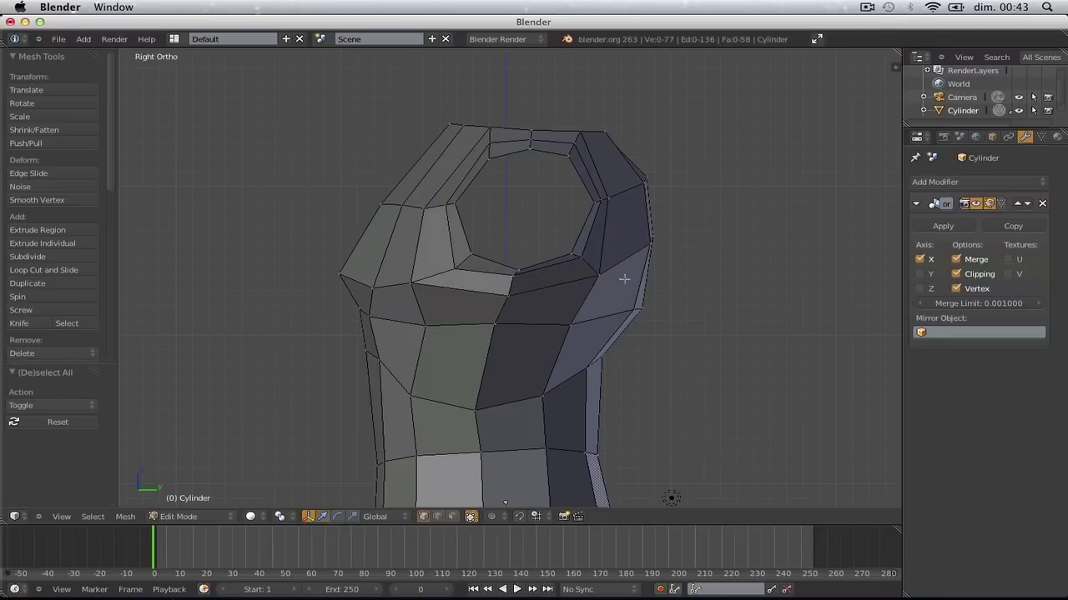
middle_drag(633, 277, 575, 262)
right_drag(604, 210, 620, 207)
click(621, 207)
key(g)
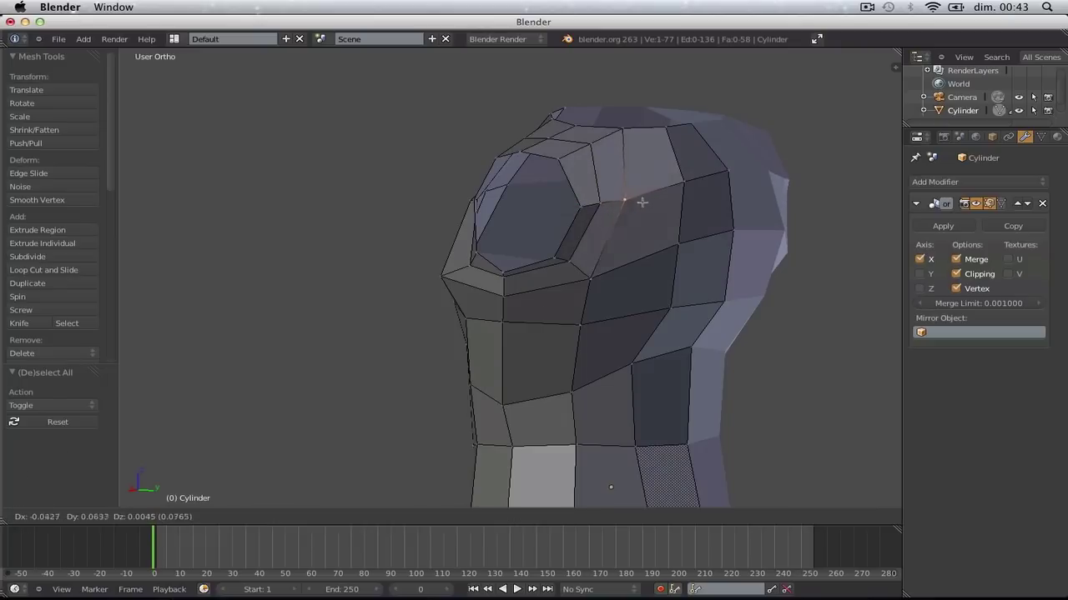
click(640, 200)
Scale the eight-vertex loop surrounding the arm hole by about 1.08 along the Y axis
middle_drag(640, 201, 657, 321)
key(a)
key(s)
key(y)
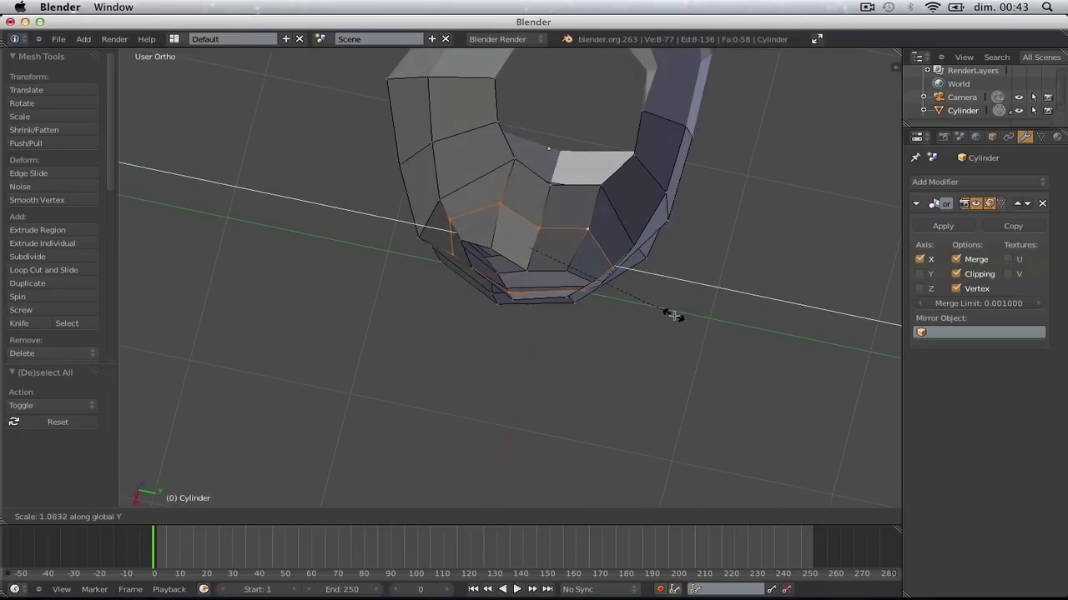
click(676, 315)
Viewed from above, move the vertex at the top of the arm hole's surrounding loop about 0.09 inward along X
key(a)
key(g)
click(556, 203)
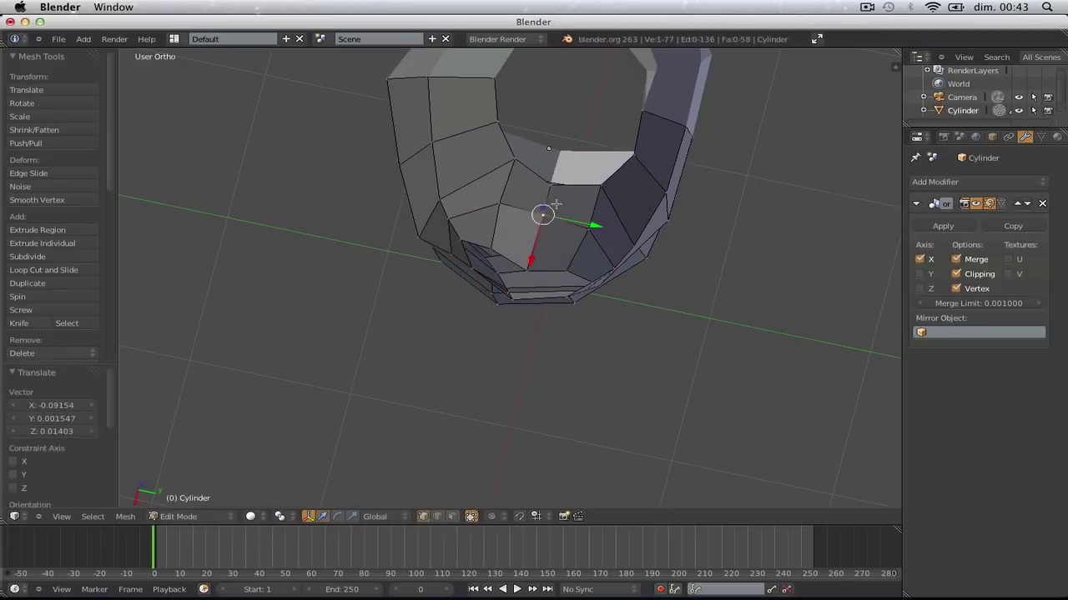
Reposition the chest vertices in front of the arm hole, moving one about 0.115 inward and 0.036 forward, and preview the torso
key(g)
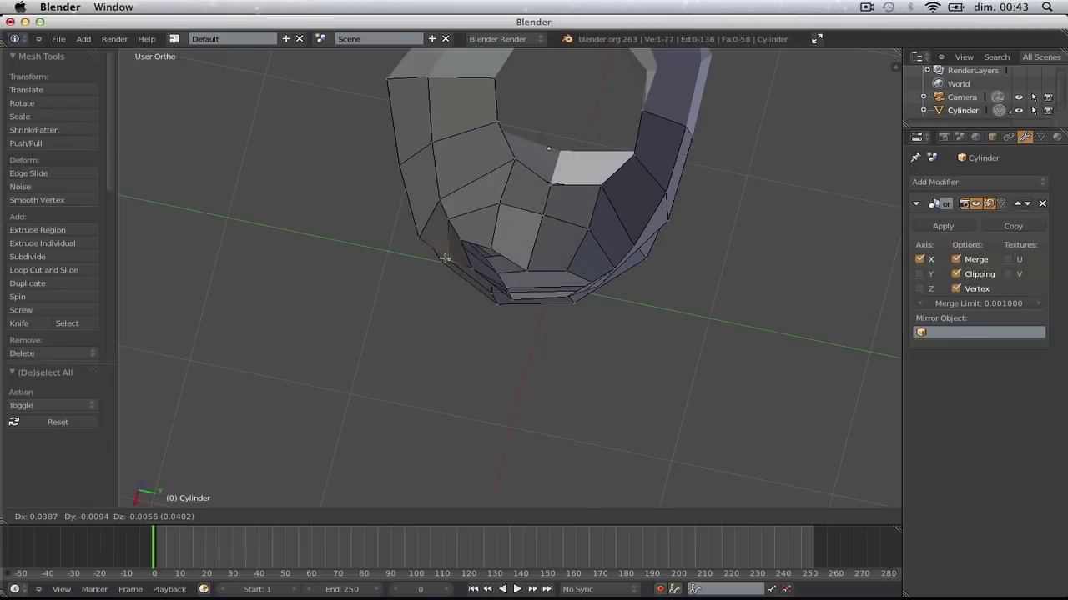
click(429, 239)
key(g)
click(425, 224)
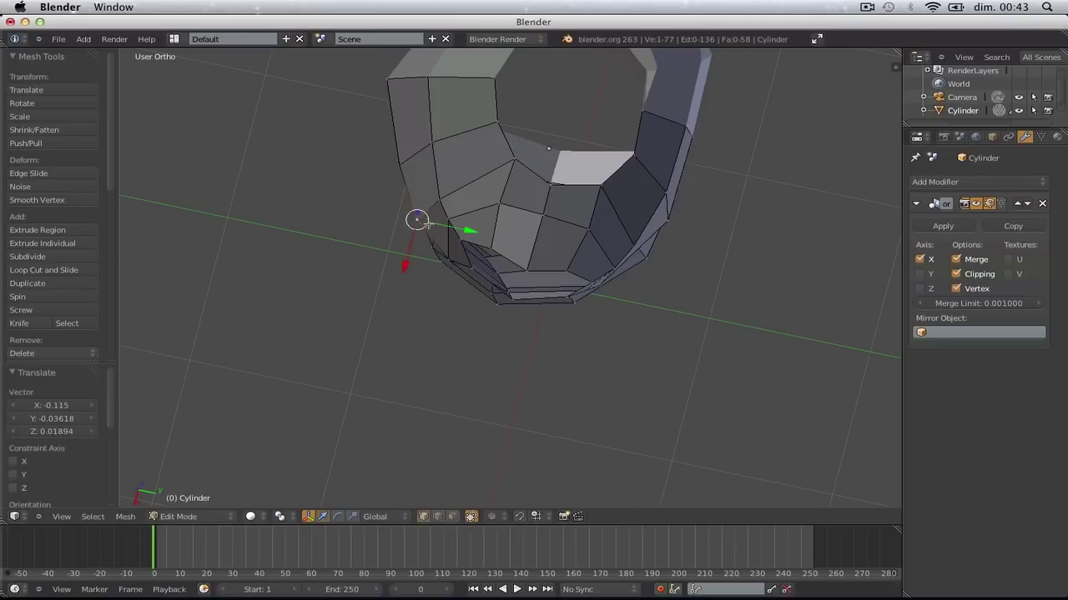
key(Tab)
scroll(528, 296, up, 5)
middle_drag(649, 226, 615, 219)
key(a)
key(Tab)
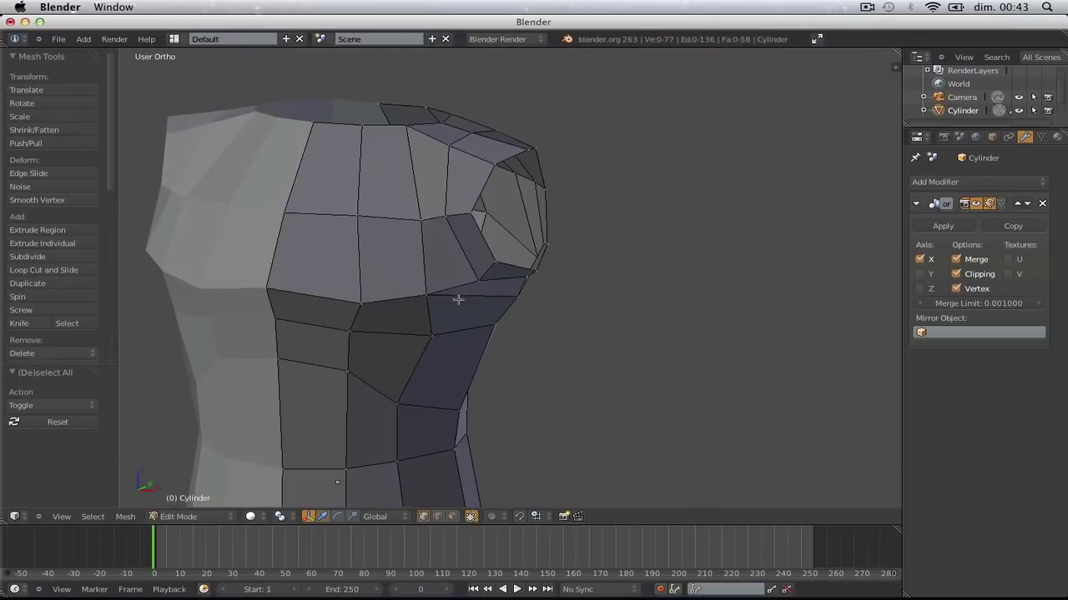
Nudge the chest vertex in front of the arm hole slightly outward from two angles and preview the torso
middle_drag(456, 298, 530, 343)
drag(520, 308, 498, 264)
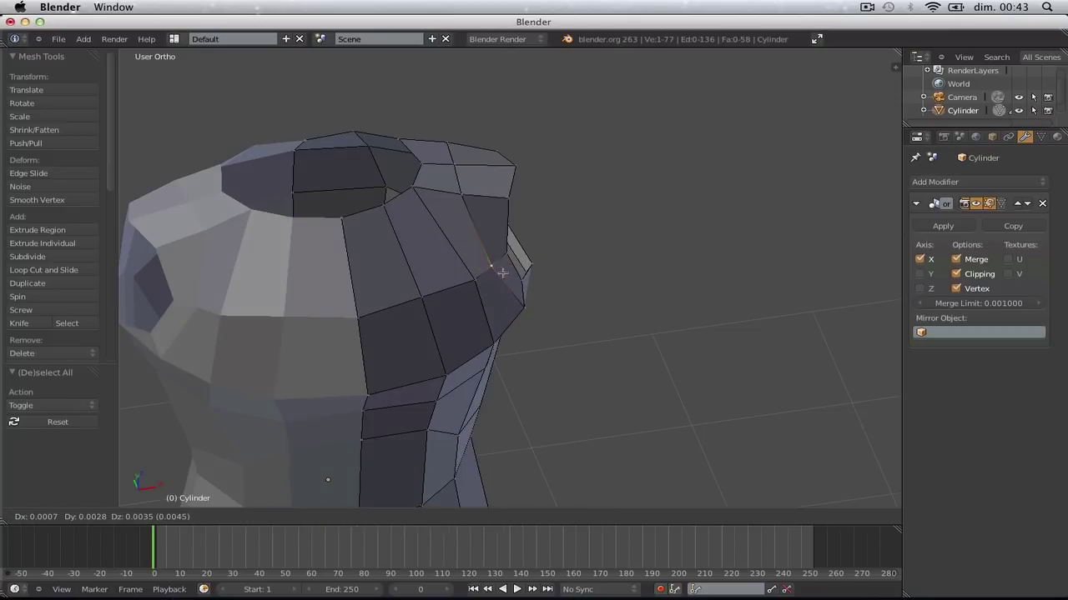
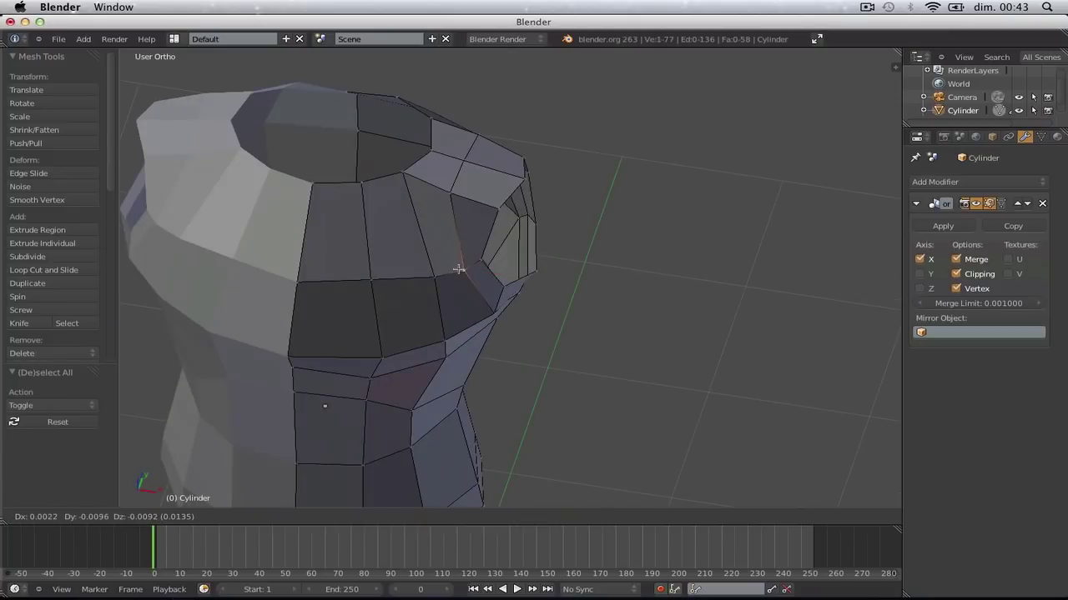
scroll(775, 436, down, 8)
key(Tab)
middle_drag(512, 286, 644, 318)
key(Tab)
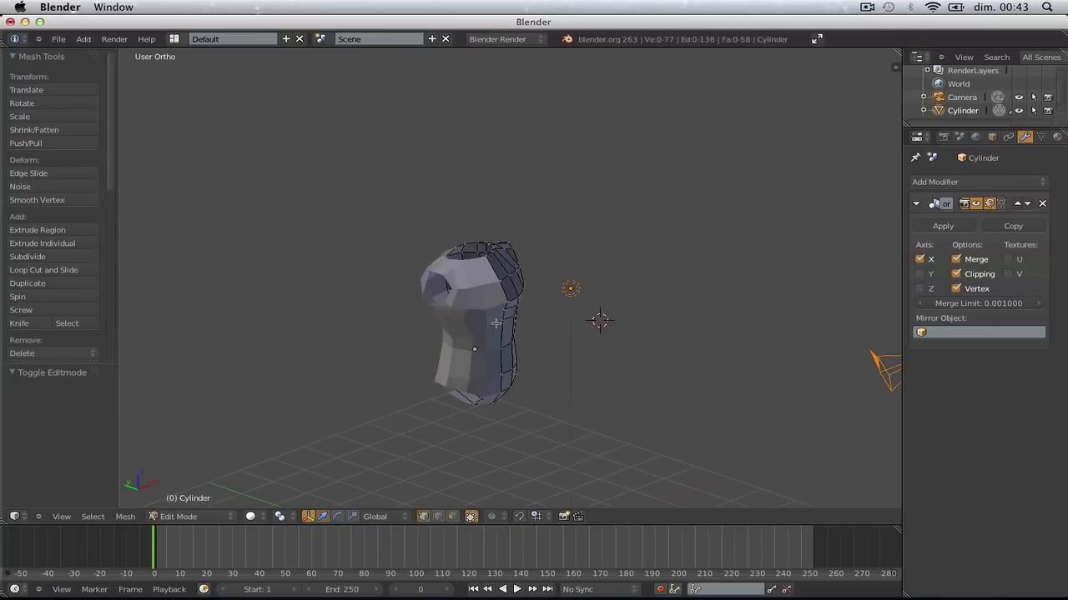
key(KP_1)
key(Tab)
scroll(452, 292, up, 3)
shift+middle_drag(454, 275, 564, 252)
Start saving the file and create a folder named PersonnageJeu inside the Desktop/Tuto directory
key(ctrl+s)
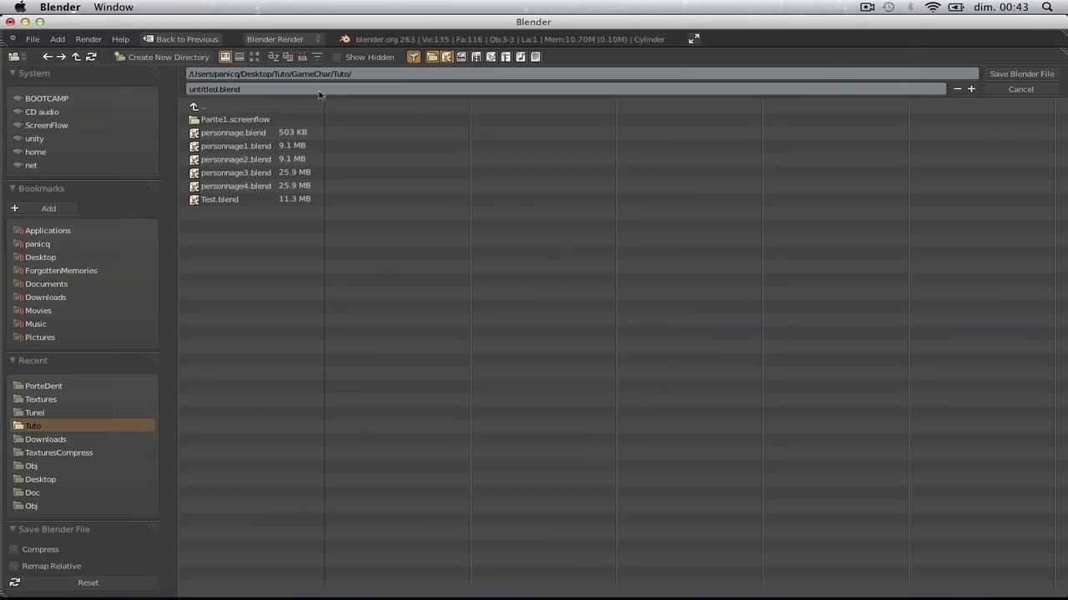
click(289, 108)
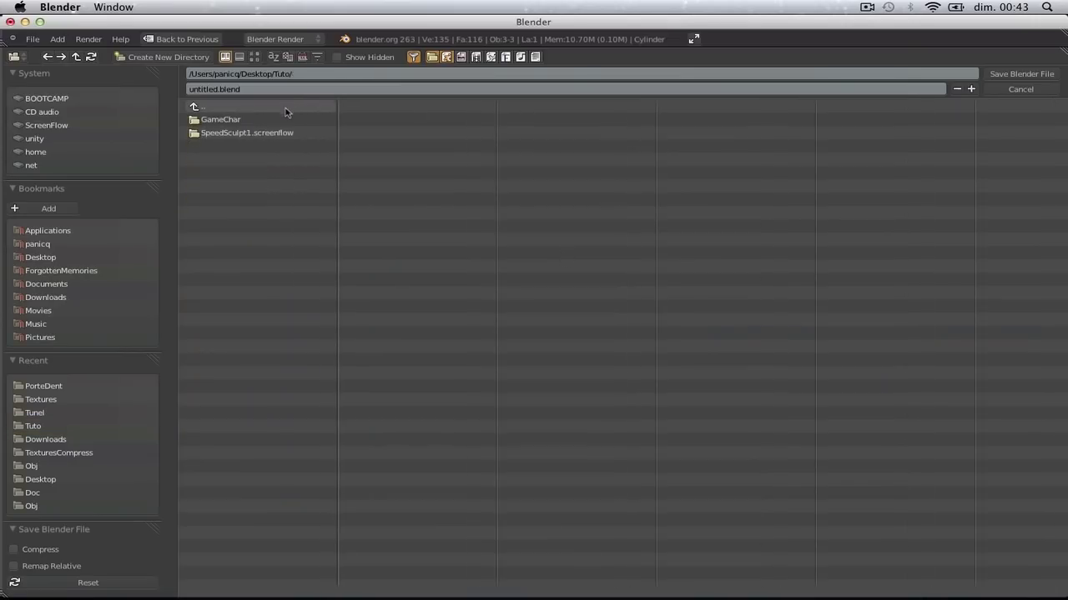
key(i)
click(251, 178)
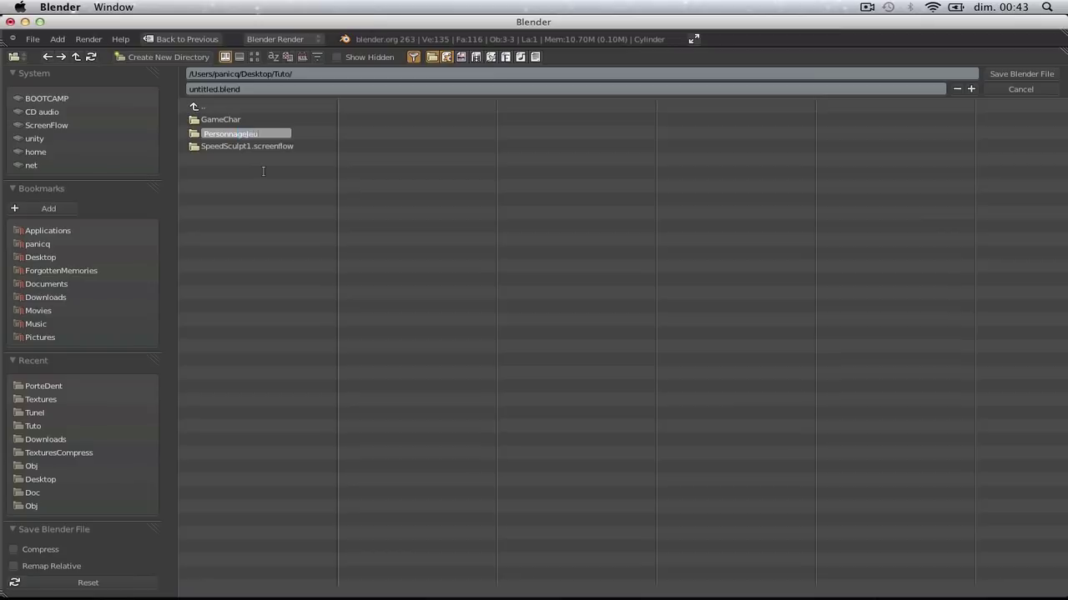
key(Return)
Save the scene as Perso0.blend in the PersonnageJeu folder
click(270, 135)
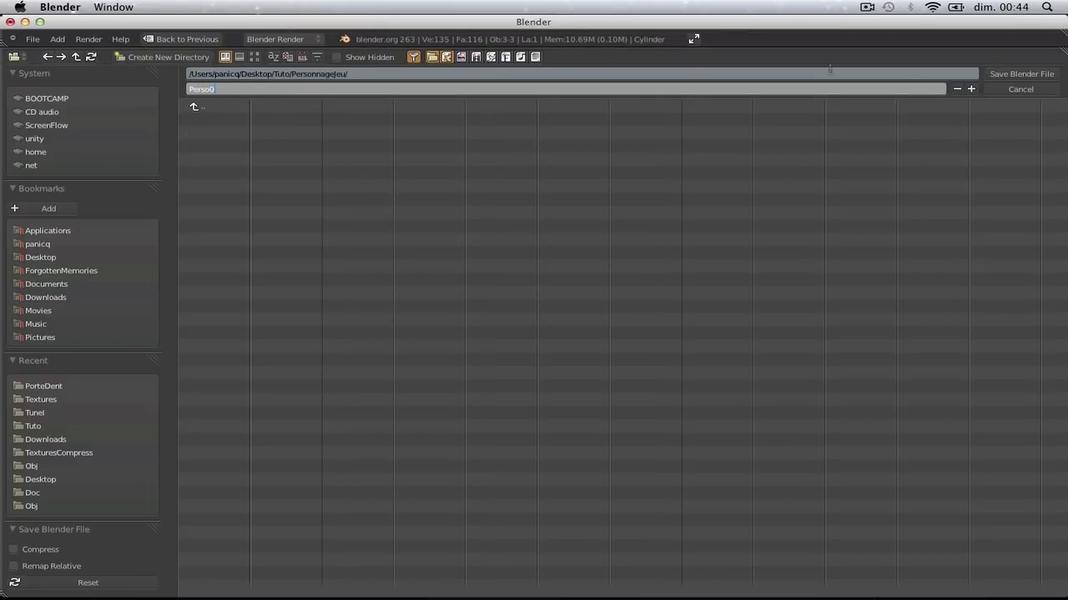
key(Return)
click(1021, 76)
Deselect all objects and save the scene again over Perso0.blend
scroll(610, 219, down, 5)
key(Tab)
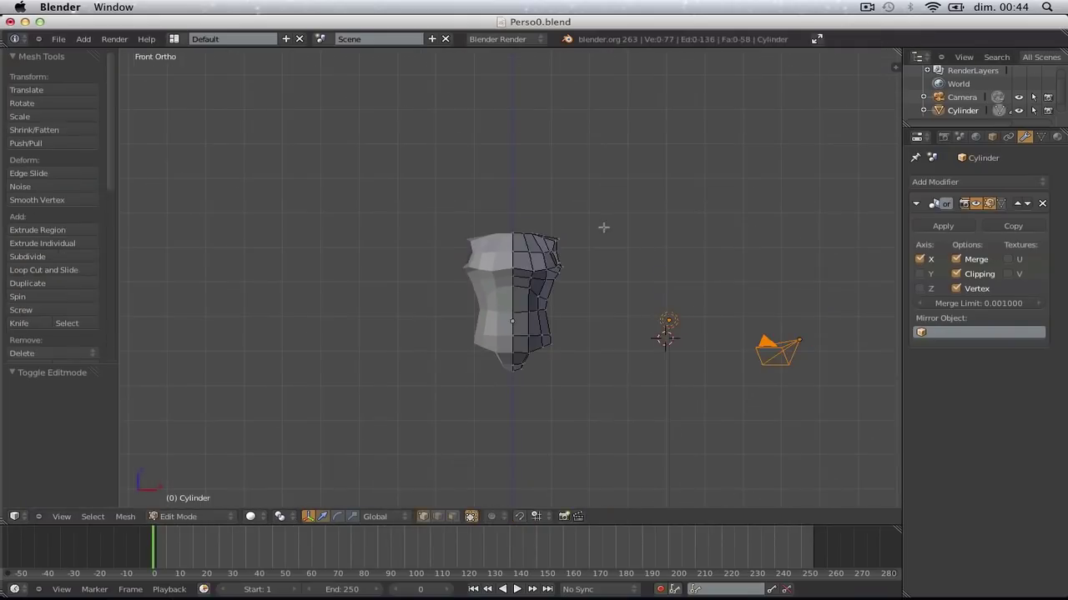
key(Tab)
key(a)
middle_drag(641, 256, 578, 274)
key(ctrl+s)
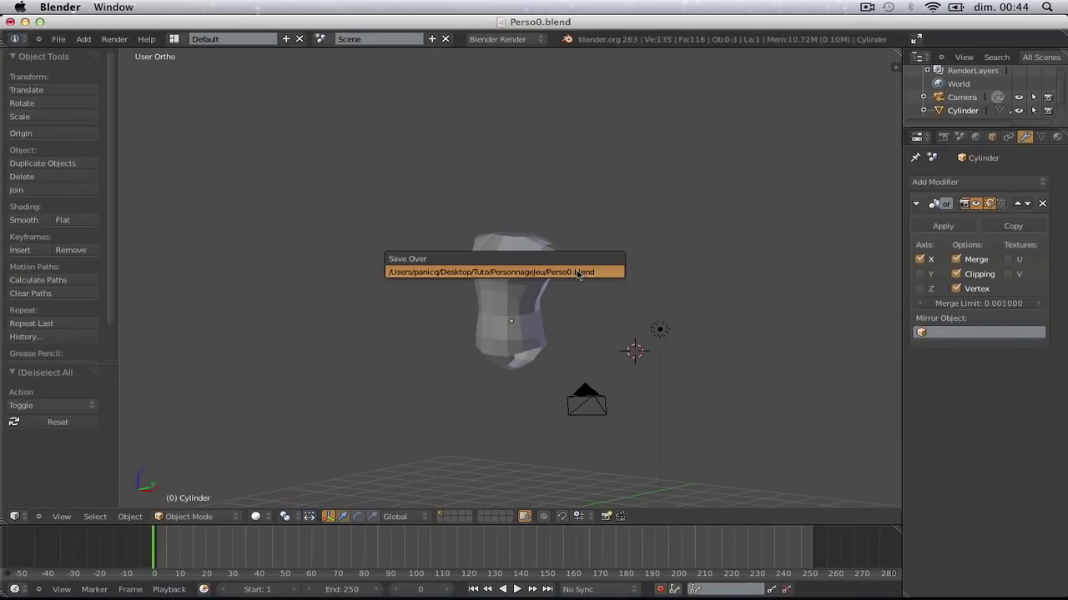
click(577, 273)
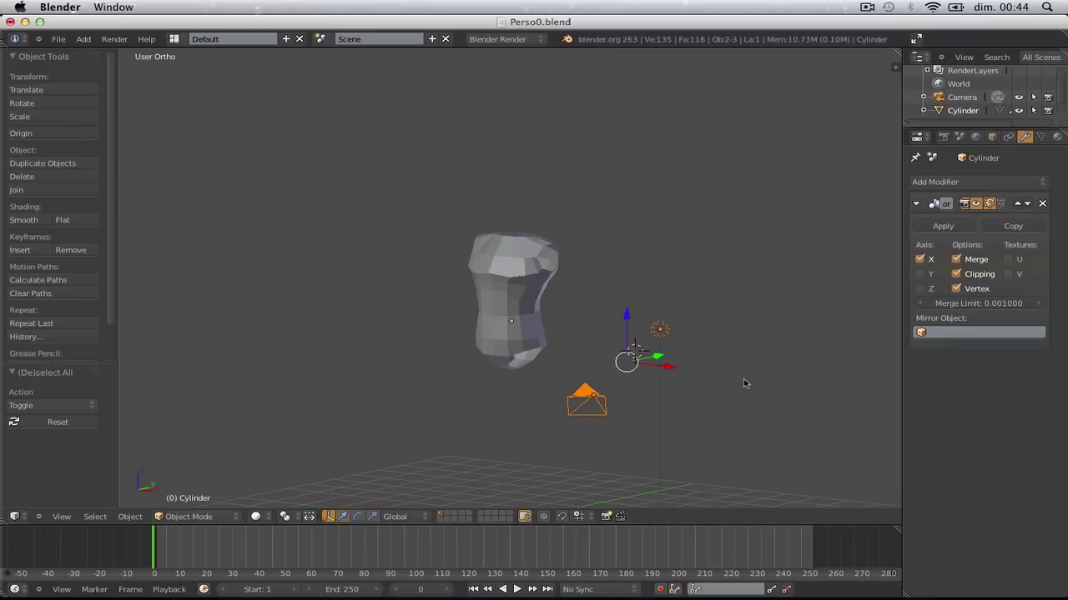
Hide the camera and the lamp, leaving the torso in front view
key(h)
key(KP_1)
scroll(625, 351, up, 6)
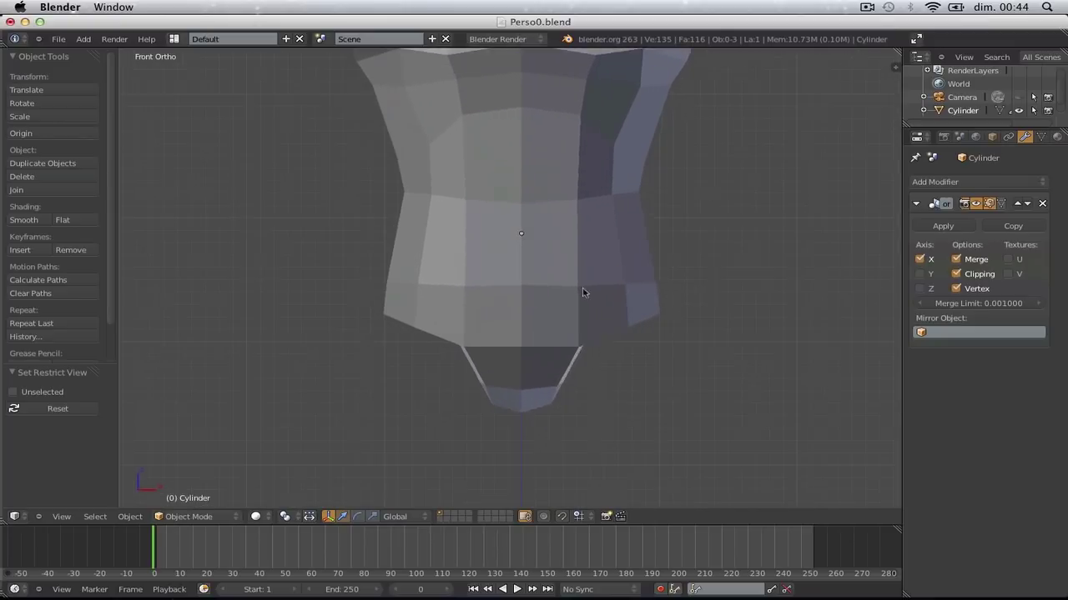
Raise the four lower-torso vertices just above the crotch strip about 0.19 along Z with proportional editing
key(Tab)
key(a)
key(a)
key(b)
drag(589, 355, 505, 323)
scroll(567, 323, down, 2)
key(g)
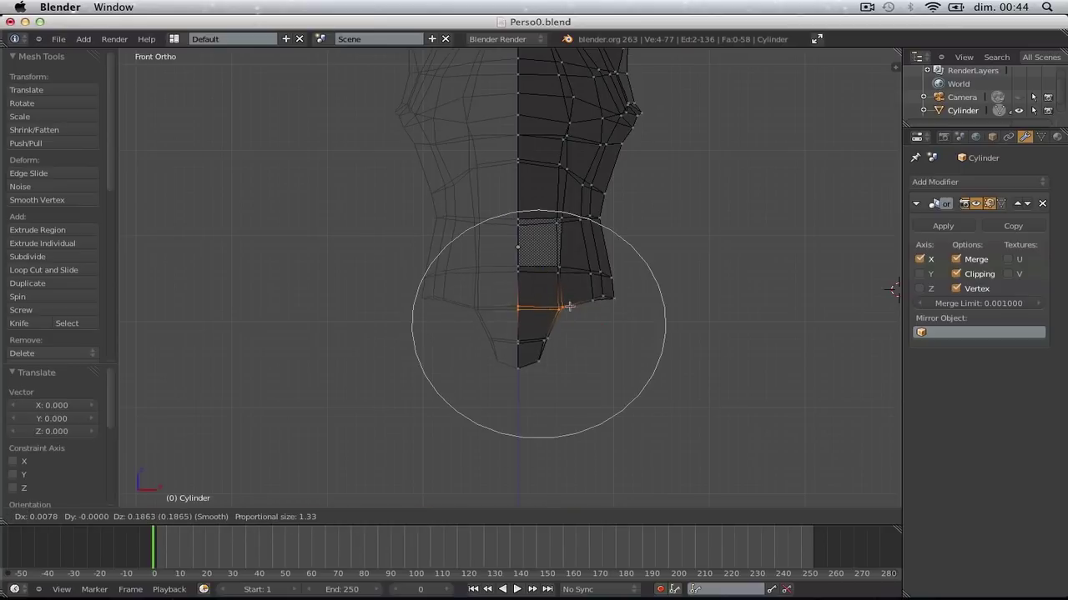
click(568, 296)
Raise the vertices along the torso's lower hip edge with smooth proportional editing, lifting two of them about 0.09 along Z
key(a)
key(g)
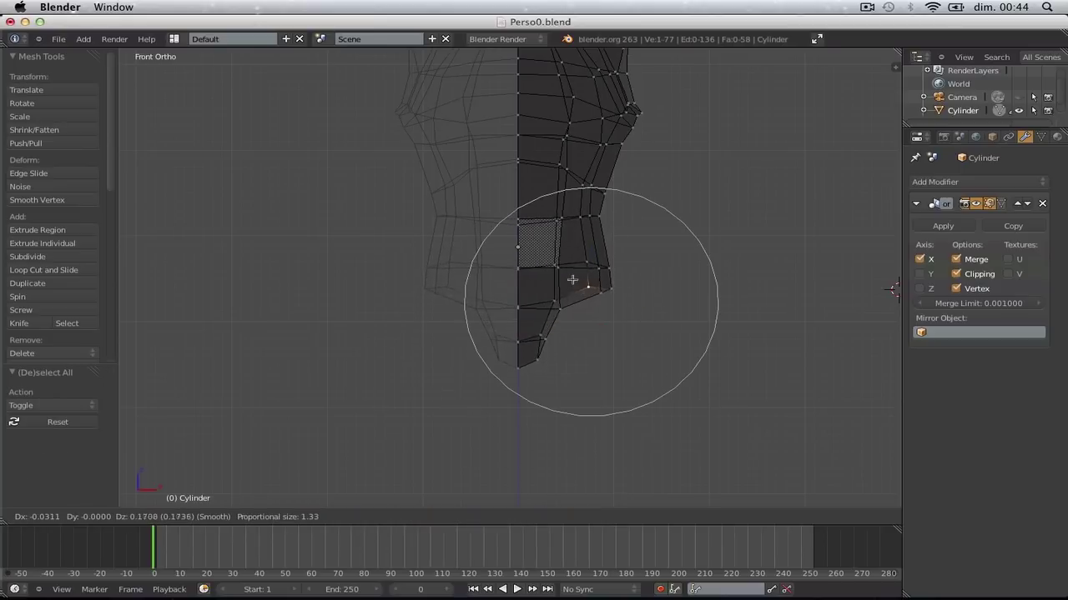
click(572, 295)
key(g)
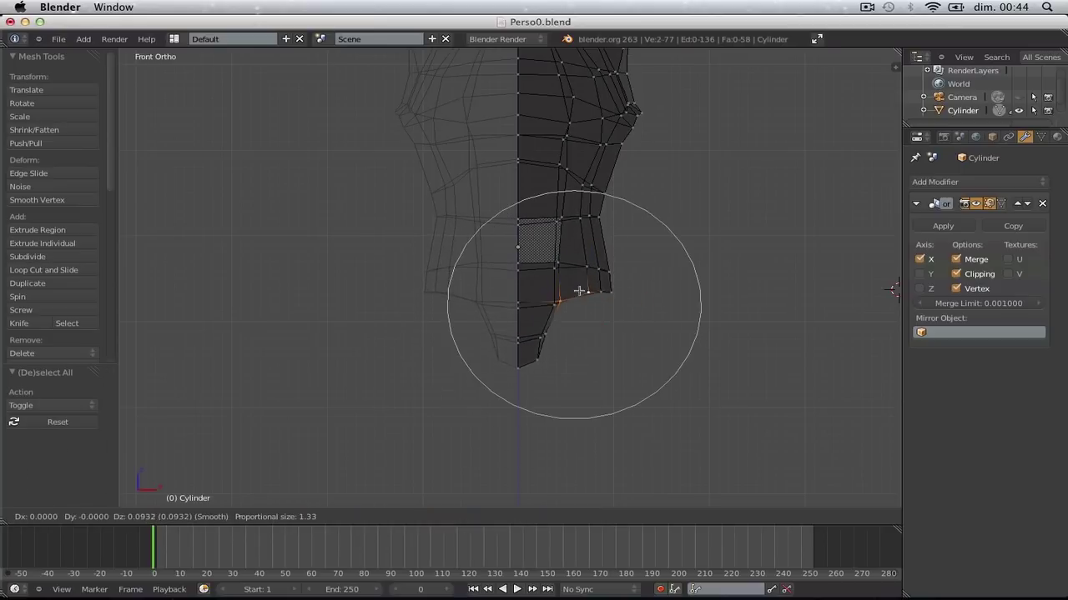
click(573, 294)
Move the hip's lower outer corner slightly outward with proportional editing and preview the shaded torso
key(g)
click(617, 293)
key(Tab)
key(z)
scroll(618, 292, down, 4)
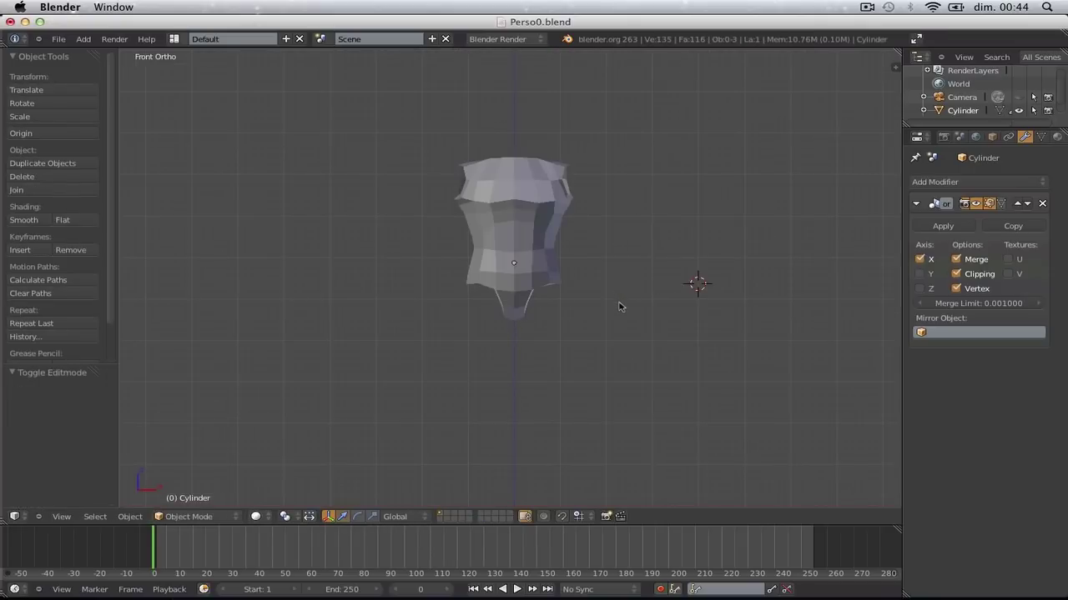
middle_drag(620, 305, 536, 328)
Pull the side waist vertex slightly inward in front view with proportional editing and preview the torso
key(Tab)
key(KP_1)
key(a)
scroll(653, 276, up, 4)
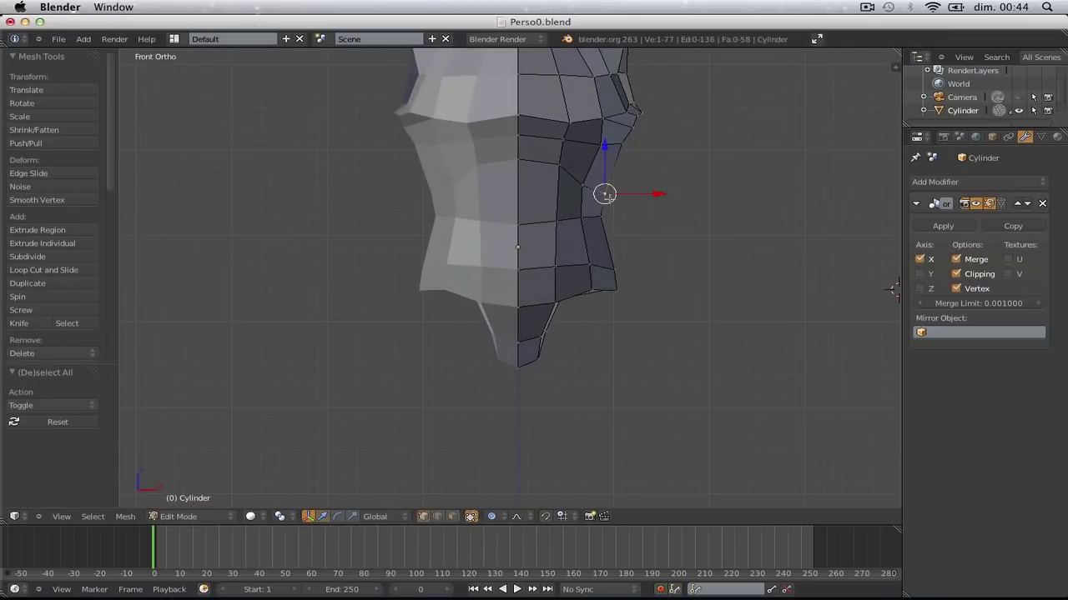
key(g)
click(605, 199)
key(Tab)
scroll(606, 201, down, 4)
middle_drag(698, 279, 538, 288)
Move the side vertex just below the ribcage slightly inward along X with proportional editing and preview the silhouette
key(KP_1)
key(Tab)
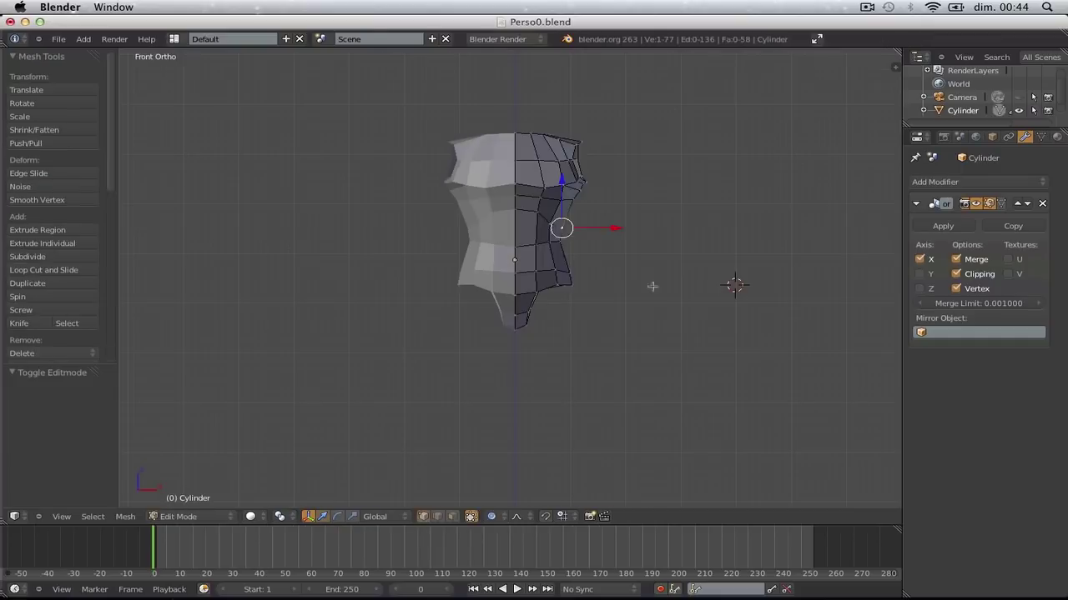
scroll(581, 244, up, 4)
key(a)
scroll(582, 245, up, 2)
right_click(659, 181)
key(g)
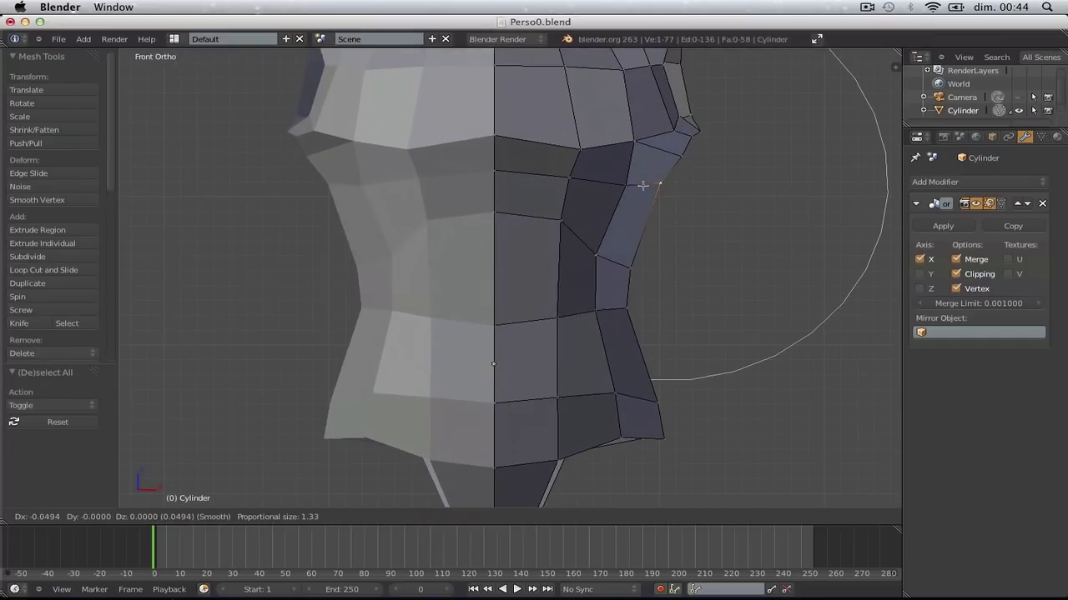
click(649, 185)
key(Tab)
scroll(650, 202, down, 5)
scroll(634, 265, down, 4)
middle_drag(634, 265, 658, 266)
Viewed from the side, shift the front waist vertices forward along Y with proportional editing to fill out the abdomen
key(Tab)
key(KP_3)
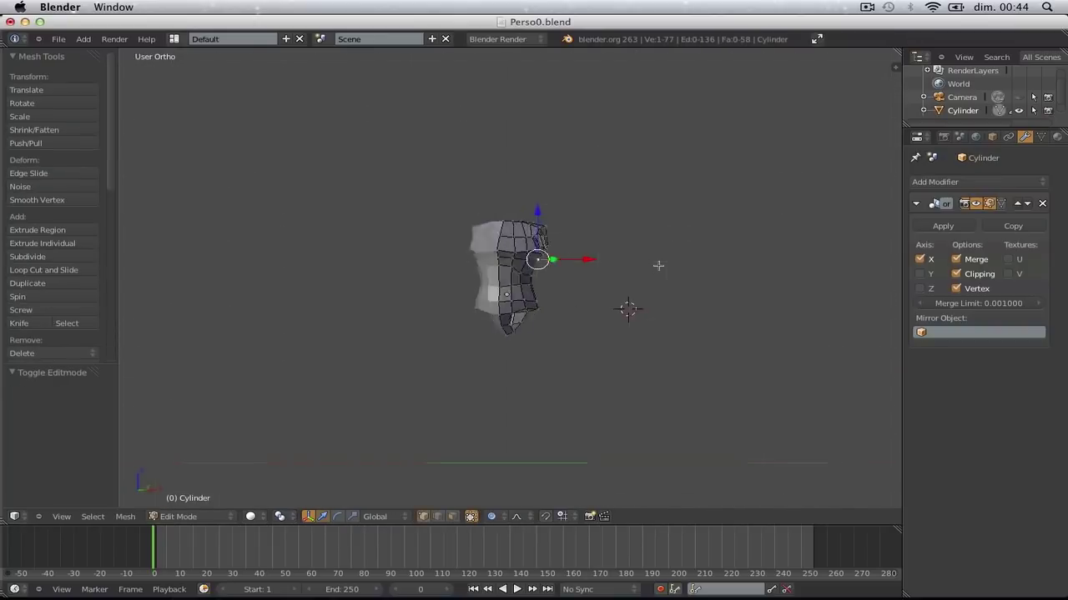
key(a)
scroll(642, 251, up, 6)
scroll(427, 307, up, 2)
right_click(427, 308)
key(g)
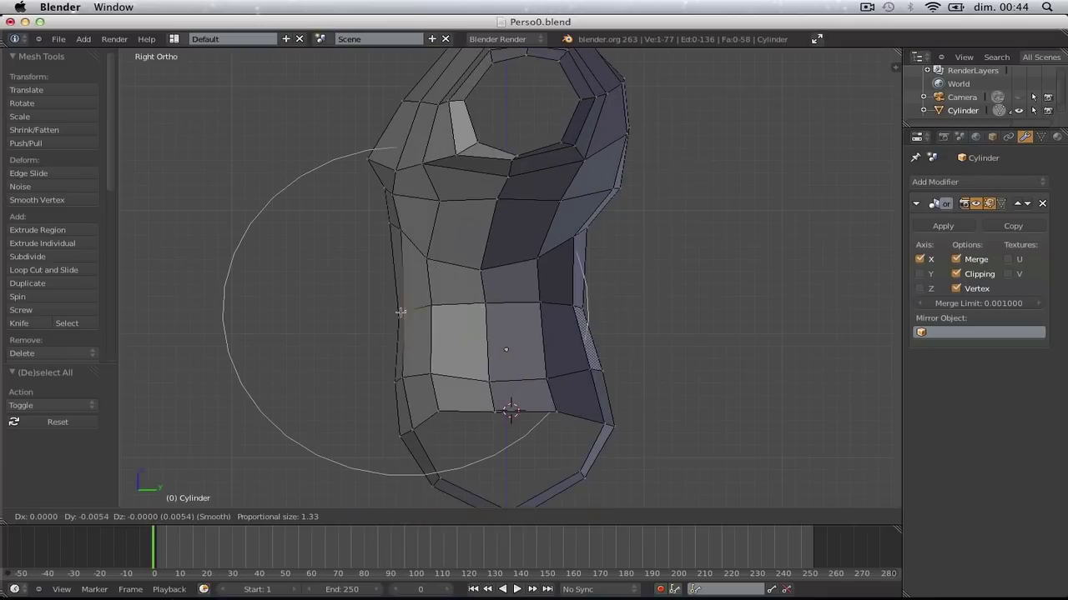
click(376, 313)
key(a)
right_click(374, 313)
key(g)
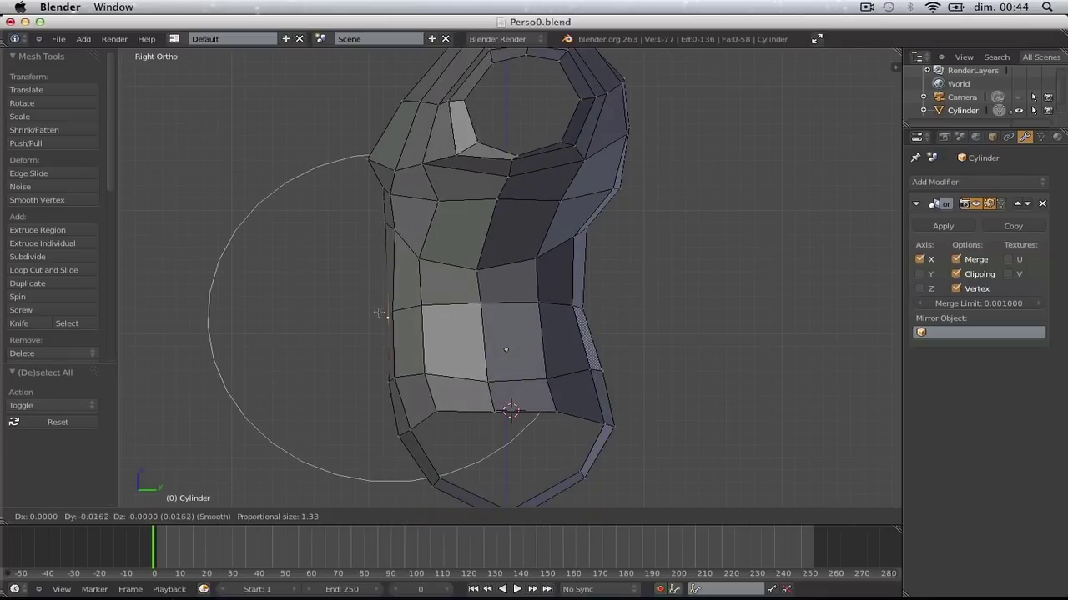
click(386, 316)
Move the vertex at the back of the waist about 0.09 forward along Y with proportional editing
key(a)
scroll(404, 313, down, 2)
right_click(553, 302)
key(g)
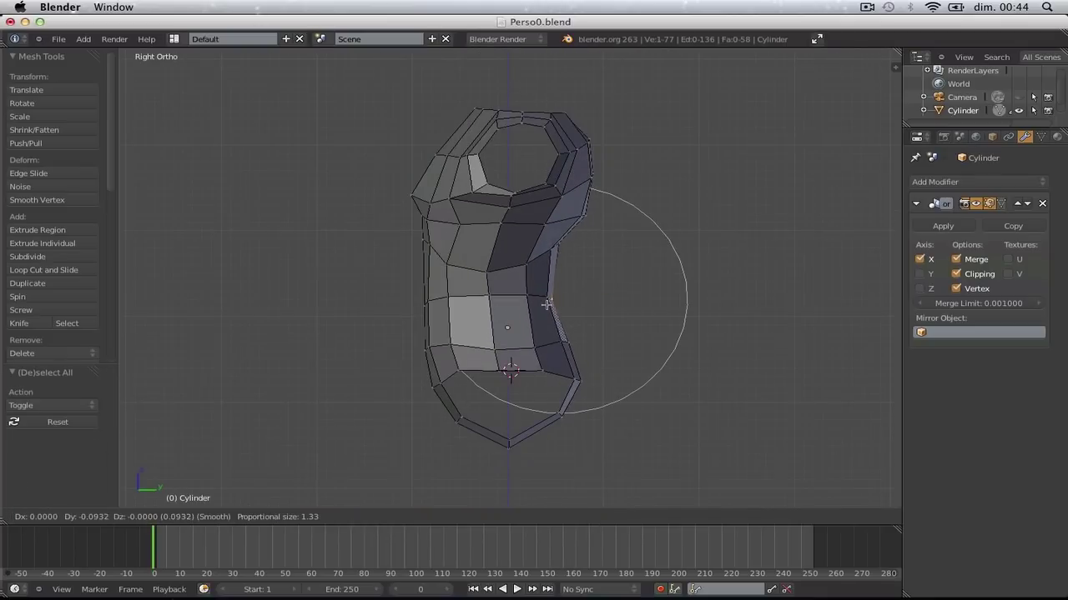
click(546, 305)
Move the lower back vertex slightly forward along Y with proportional editing and preview the torso
key(a)
right_click(561, 337)
key(g)
click(554, 338)
key(a)
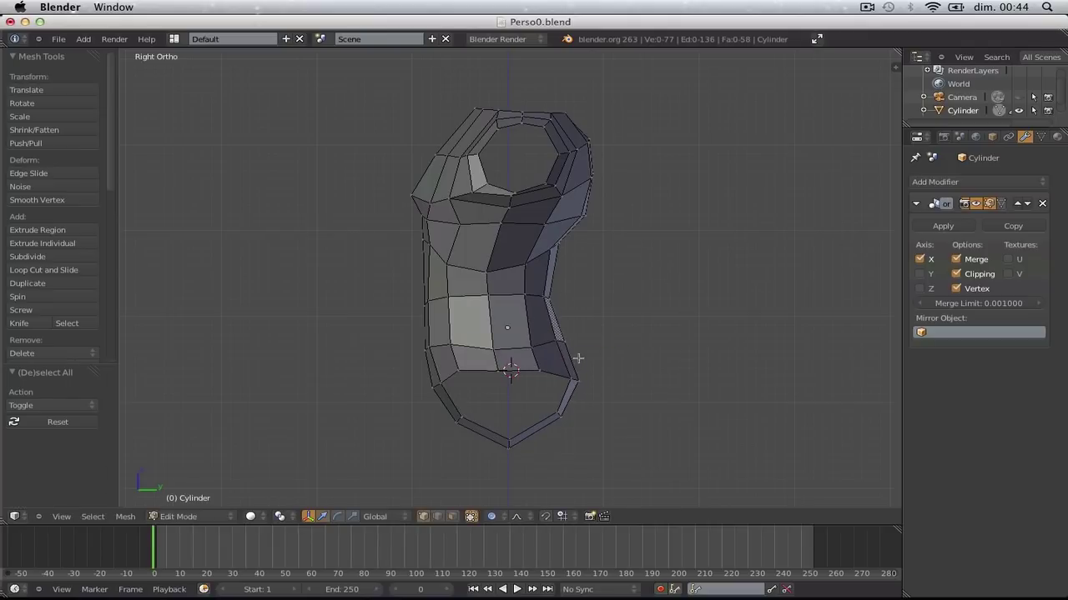
key(Tab)
scroll(576, 354, down, 3)
middle_drag(572, 350, 703, 405)
In front view, turn off proportional editing and move the vertex on the arm hole's front edge outward along X
key(a)
key(KP_1)
key(Tab)
scroll(699, 400, up, 7)
key(a)
scroll(628, 241, down, 1)
key(a)
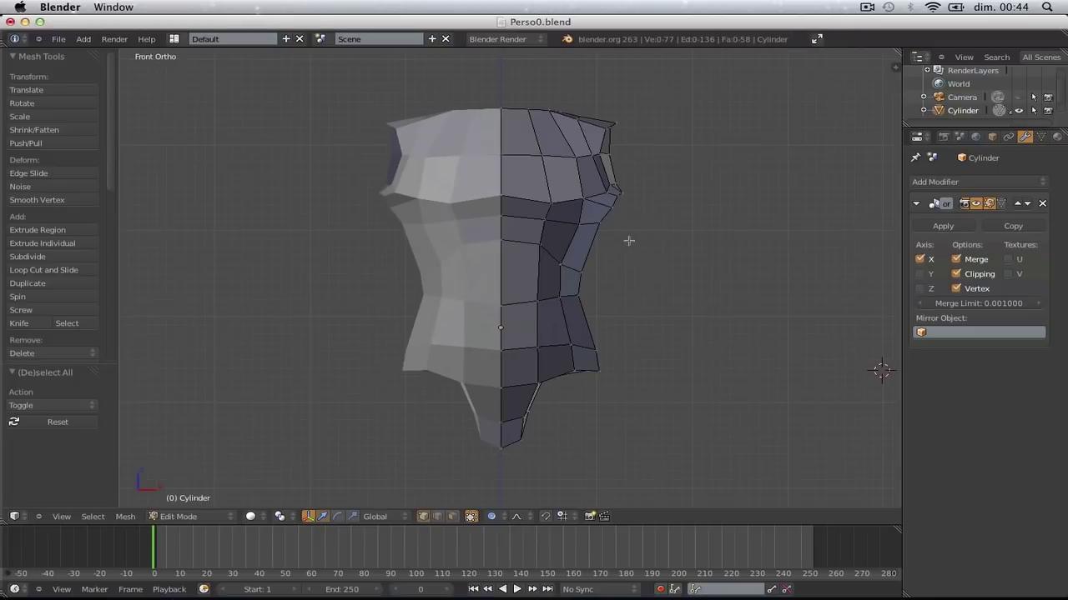
scroll(600, 254, up, 4)
right_click(538, 168)
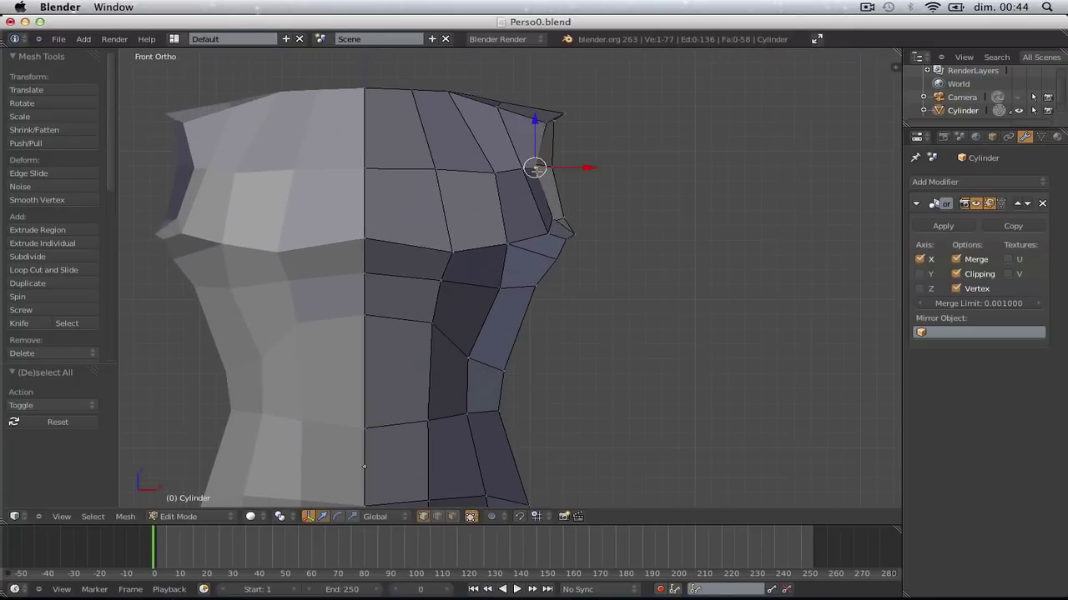
key(g)
click(571, 191)
Move the lower front vertex of the arm hole about 0.07 outward along X
key(a)
key(g)
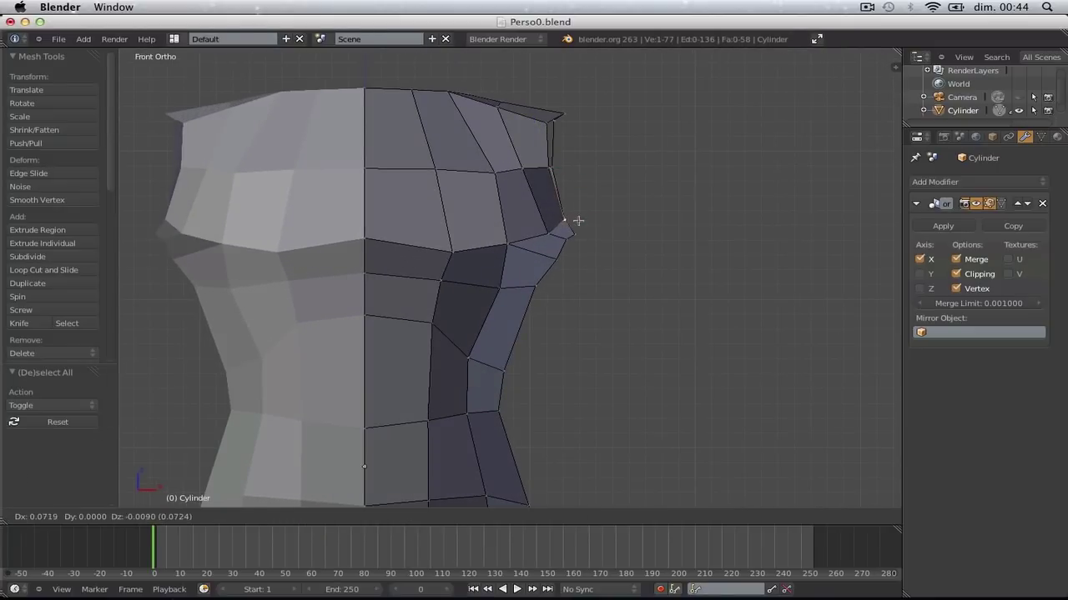
click(574, 222)
Nudge the two upper front vertices of the arm hole into line in front view
right_click(554, 126)
key(g)
click(552, 125)
right_click(544, 124)
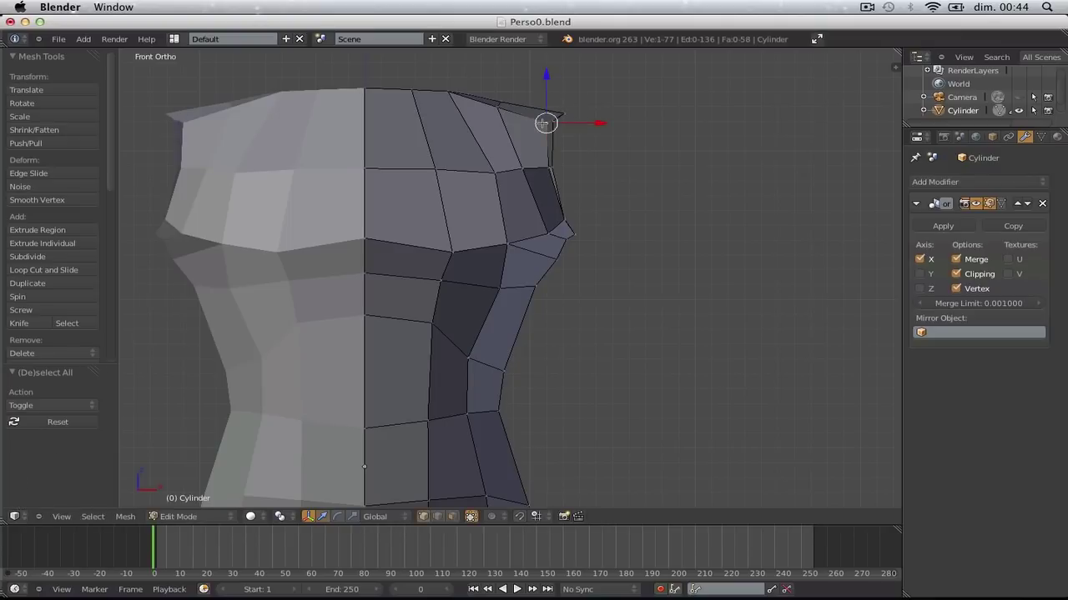
key(g)
click(544, 124)
Move the vertex in front of the arm hole about 0.015 along X and 0.010 along Y
middle_drag(541, 189, 455, 206)
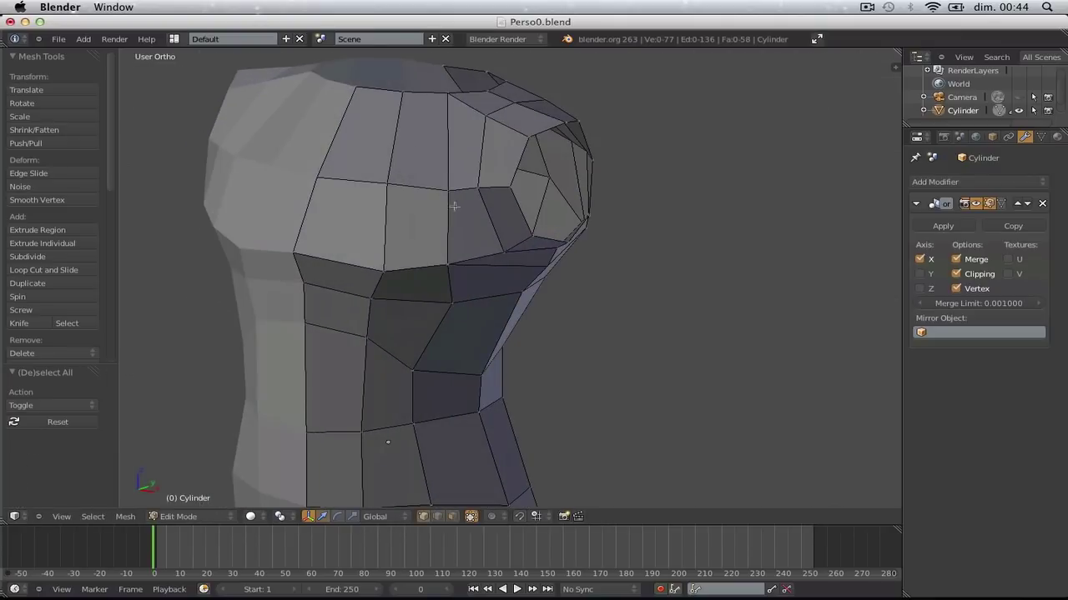
key(g)
click(496, 125)
middle_drag(496, 125, 389, 233)
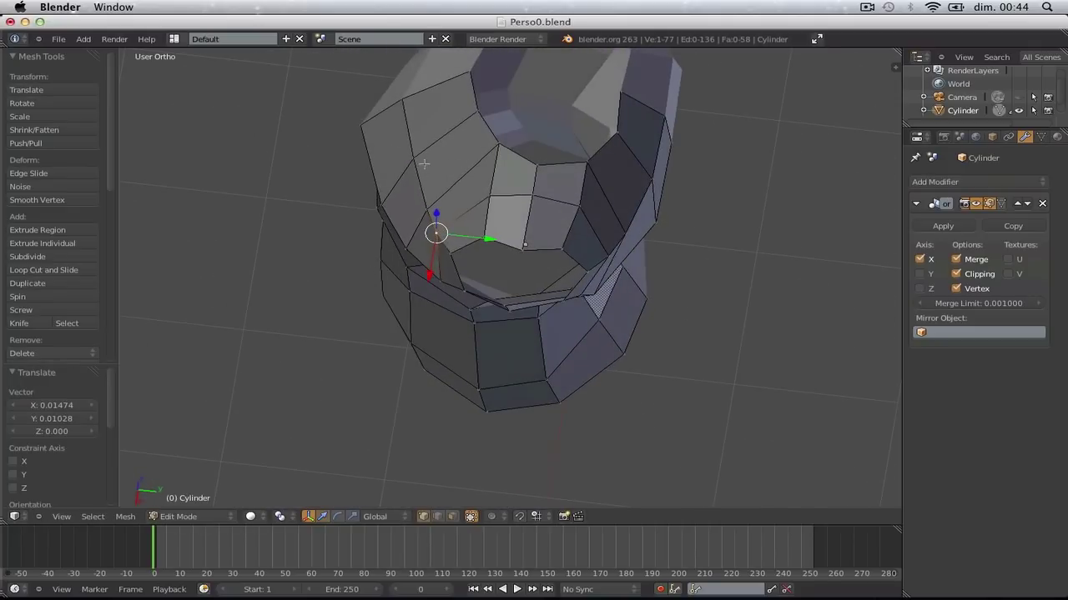
Viewed from above, reposition the upper chest vertices in front of the arm hole to smooth their curve
shift+right_click(429, 208)
key(g)
click(423, 186)
key(a)
right_click(409, 169)
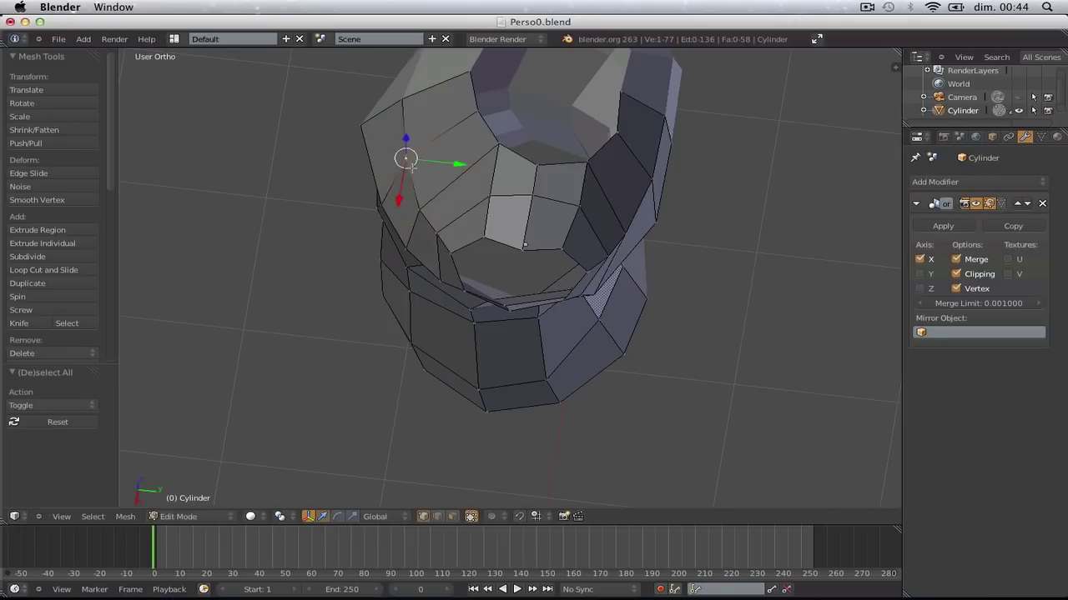
key(g)
click(409, 181)
Nudge the remaining two vertices between the chest and the arm hole to even out the face spacing
key(a)
right_click(419, 206)
key(g)
click(417, 206)
key(a)
right_click(437, 232)
key(g)
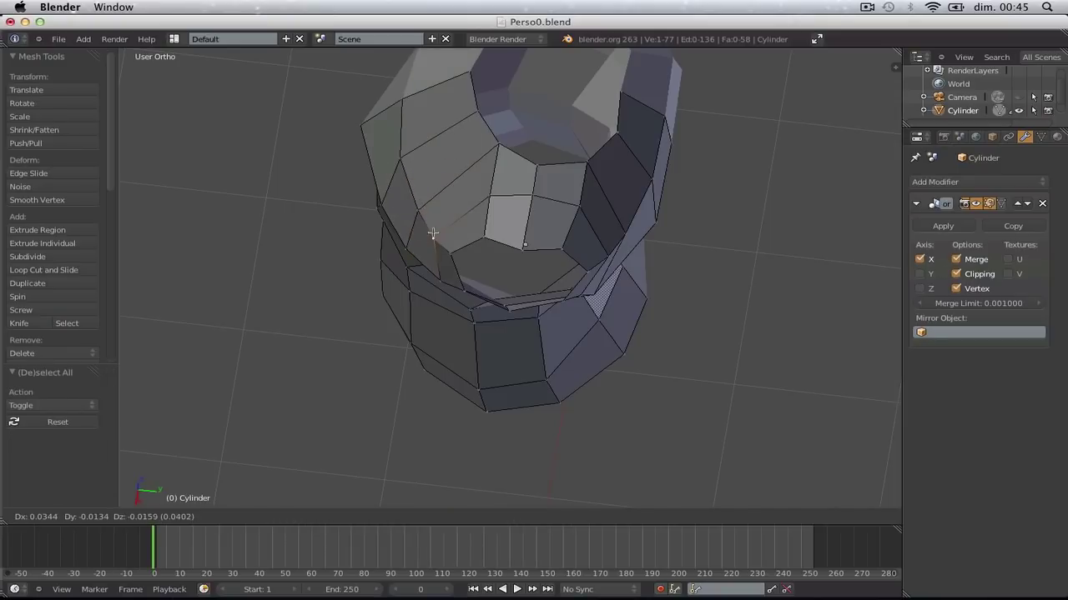
click(438, 234)
Examine the reshaped shoulder and overall torso silhouette in Object Mode from several angles and the front
key(Tab)
scroll(437, 250, down, 4)
middle_drag(438, 257, 564, 231)
scroll(565, 231, up, 2)
key(Tab)
key(Tab)
scroll(477, 239, down, 2)
key(KP_1)
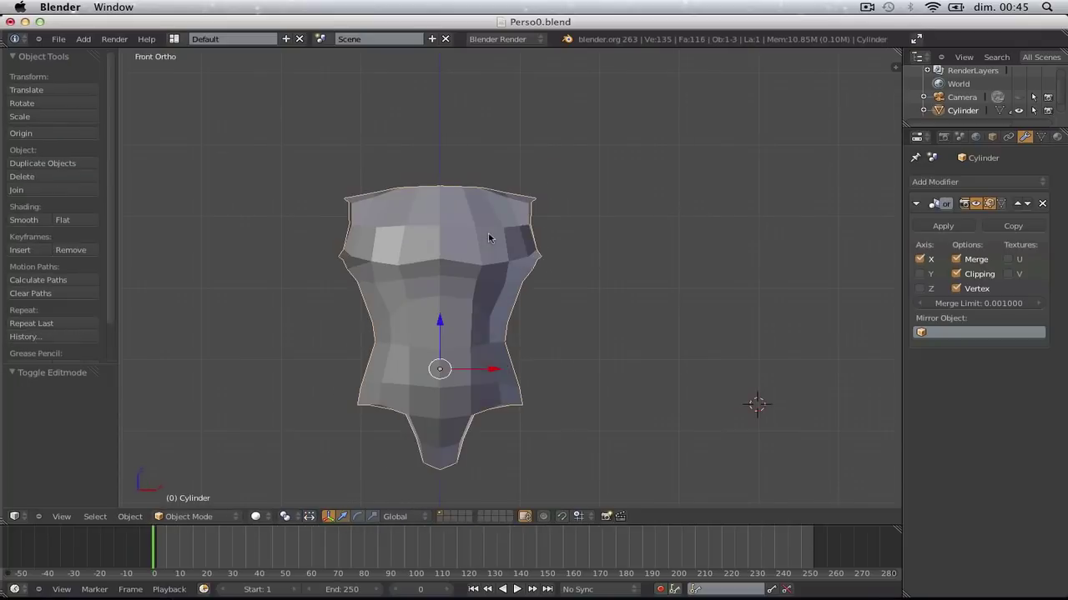
Adjust the chest vertices beside the arm hole slightly and preview the shaded torso from several angles
key(Tab)
scroll(489, 235, up, 4)
shift+right_click(364, 268)
middle_drag(363, 268, 318, 280)
drag(347, 214, 341, 226)
right_click(299, 235)
key(Tab)
scroll(342, 228, down, 2)
middle_drag(343, 230, 286, 263)
scroll(598, 197, down, 4)
middle_drag(577, 300, 743, 290)
key(a)
scroll(718, 287, up, 6)
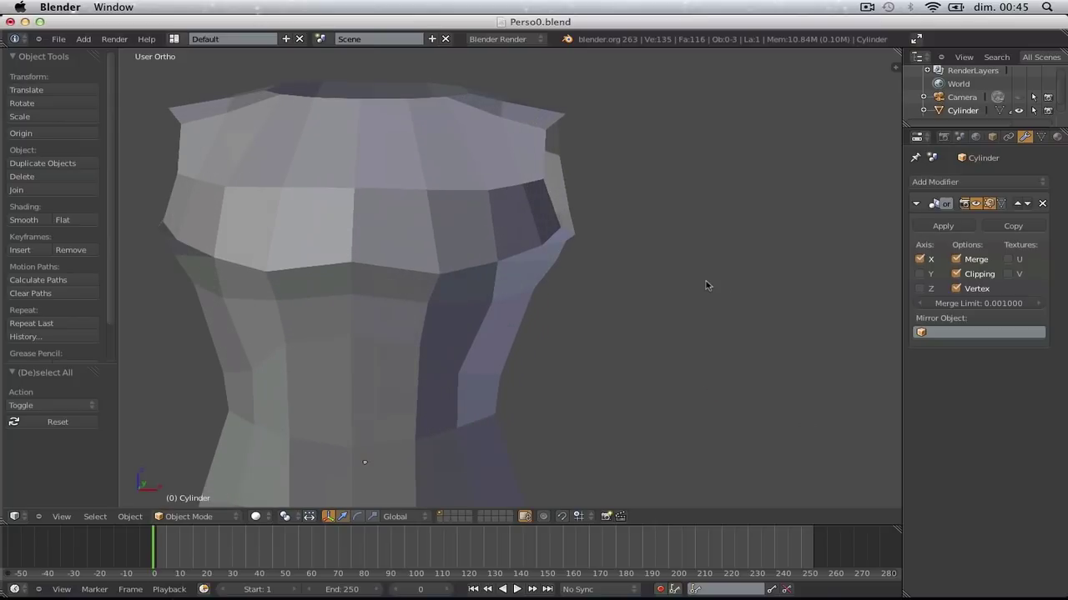
Add an 8-vertex cylinder to the torso mesh beside the open arm hole, in front view
key(KP_1)
scroll(705, 280, down, 3)
key(Tab)
key(a)
scroll(641, 216, up, 3)
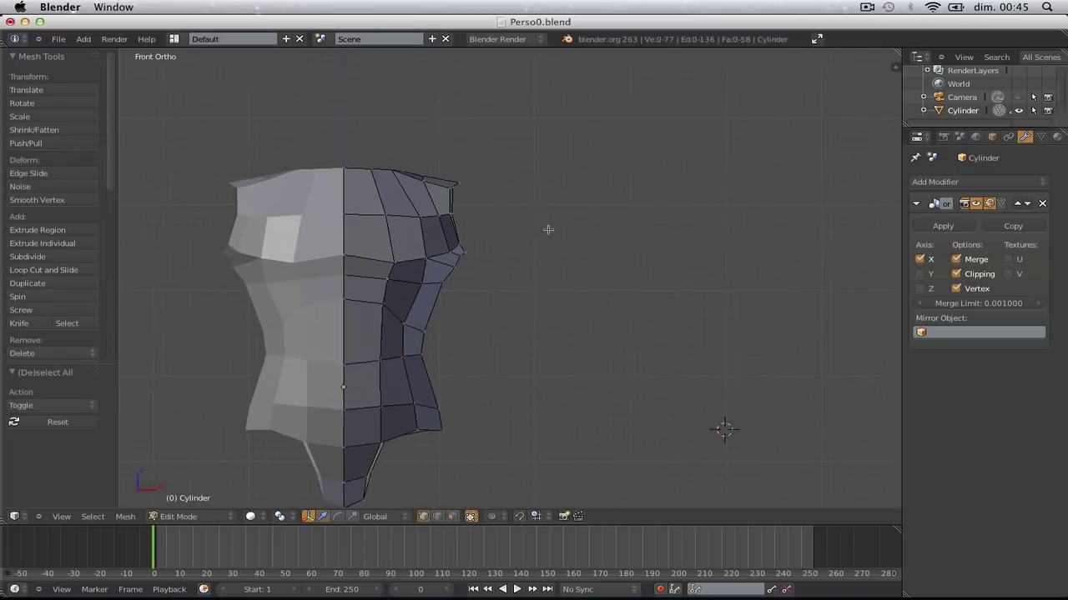
key(shift+a)
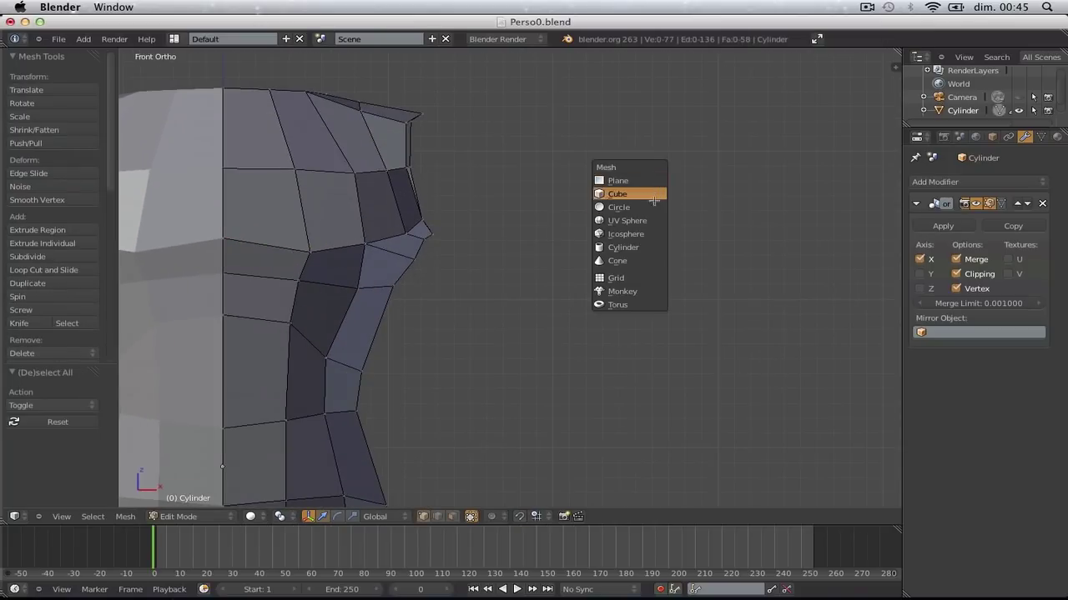
click(650, 243)
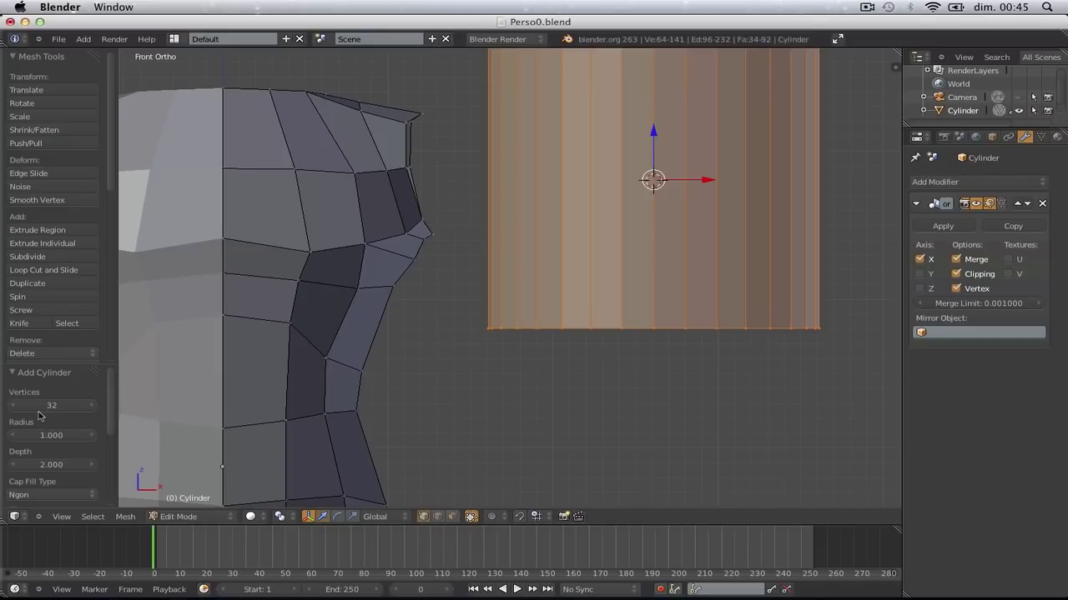
text(8)
key(Return)
scroll(539, 274, down, 4)
key(a)
In face select mode, delete the top and bottom cap faces of the new cylinder
middle_drag(539, 274, 617, 291)
key(ctrl+Tab)
key(Escape)
key(ctrl+Tab)
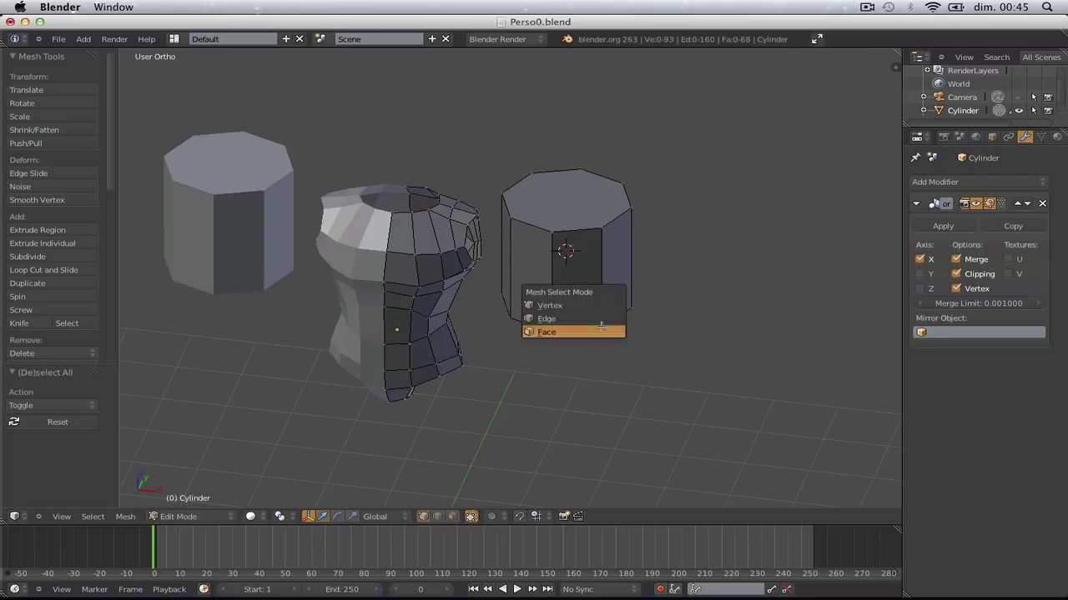
click(601, 327)
middle_drag(563, 334, 613, 316)
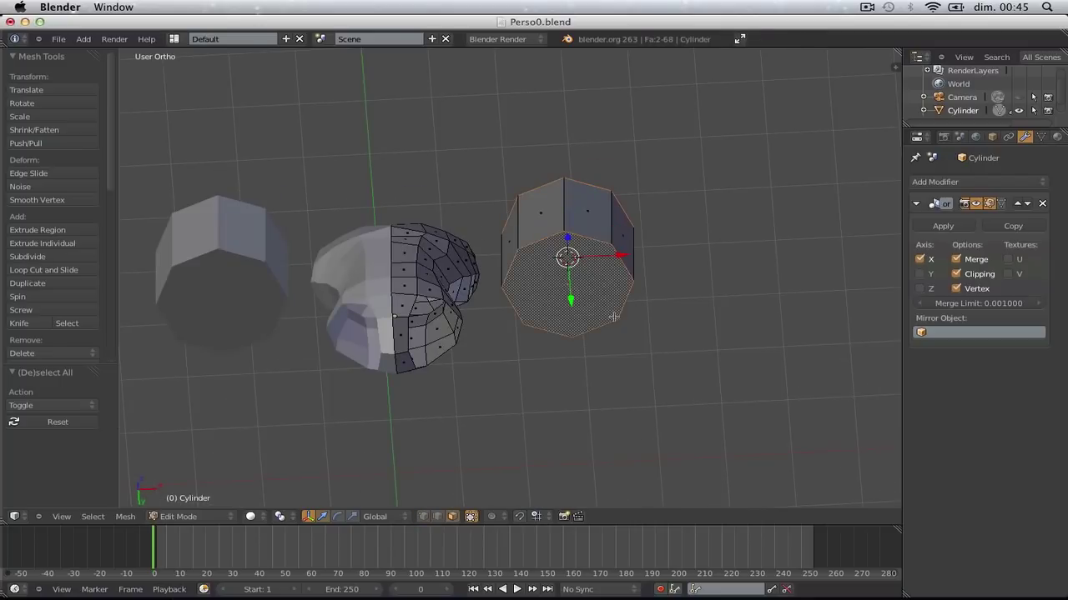
key(x)
click(608, 351)
scroll(625, 338, down, 2)
Shrink the open cylinder, rotate it about 105° in front view and place it against the arm hole
key(KP_1)
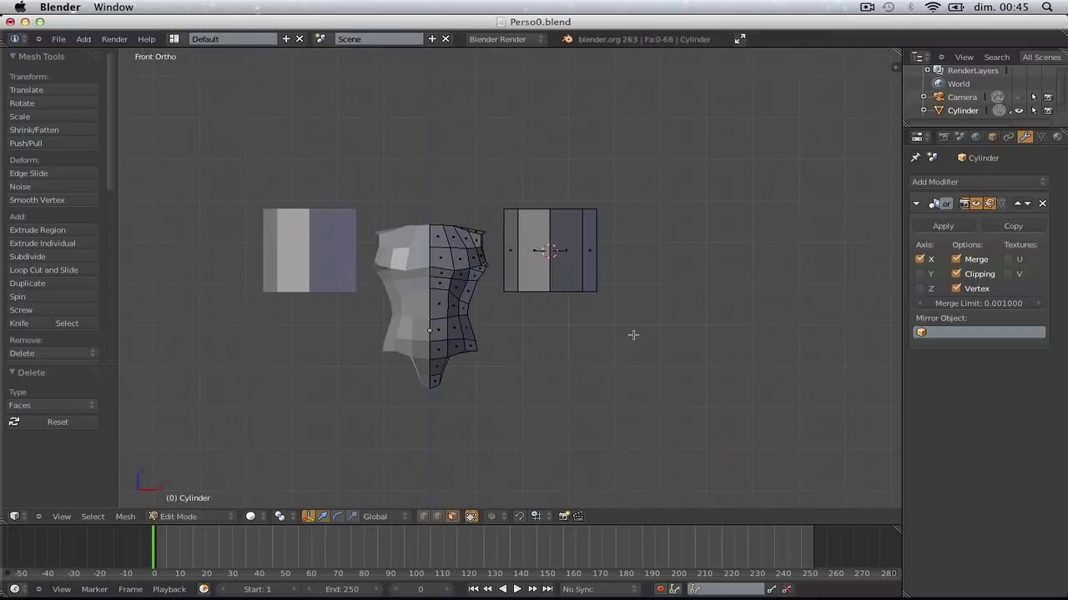
scroll(633, 335, up, 3)
key(l)
key(s)
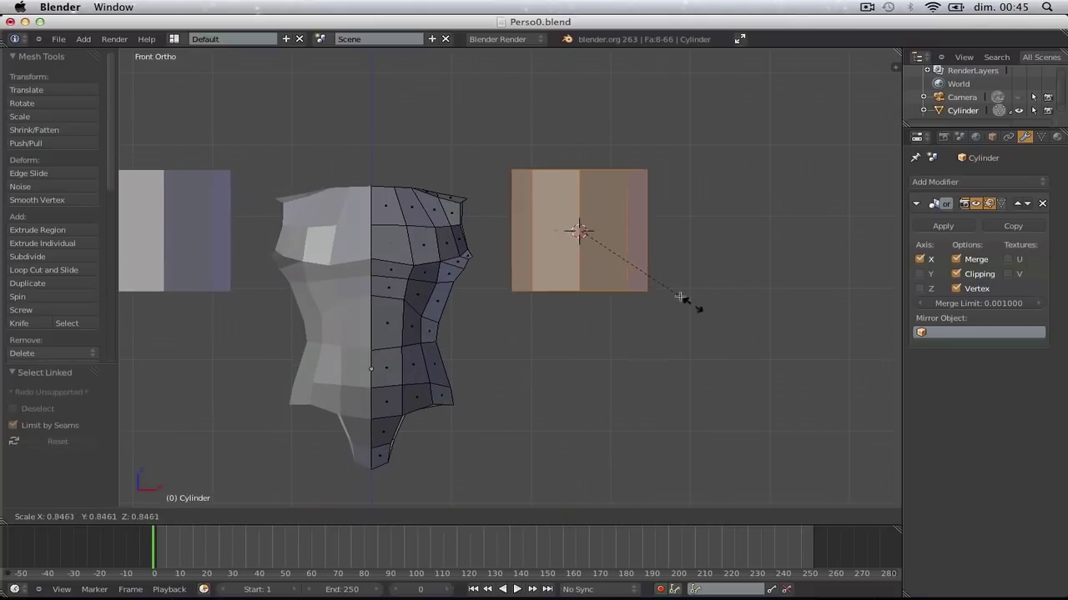
click(636, 264)
key(r)
click(535, 294)
key(s)
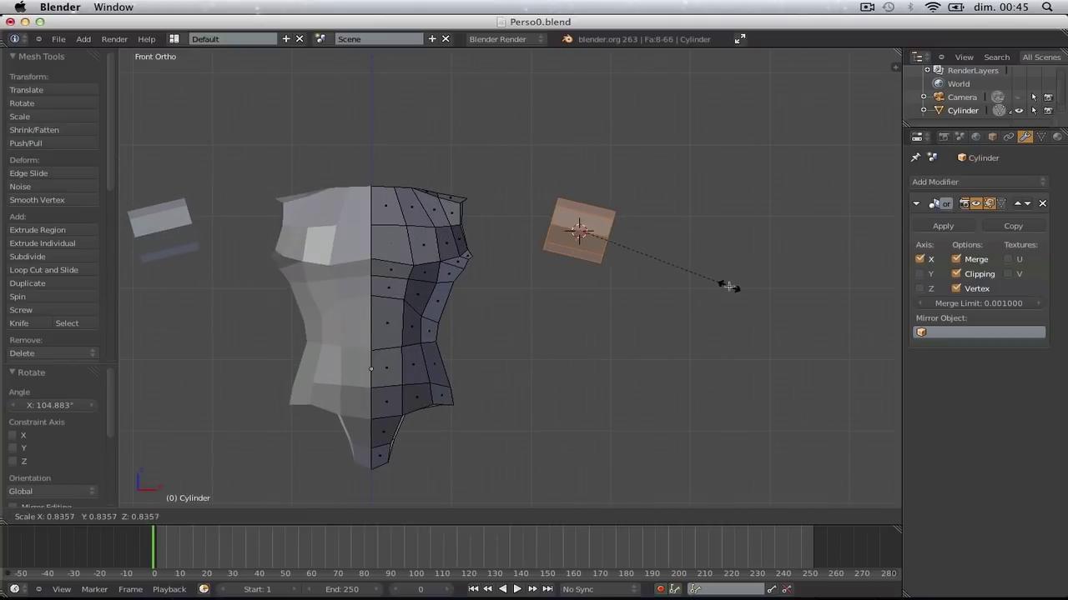
click(729, 286)
key(g)
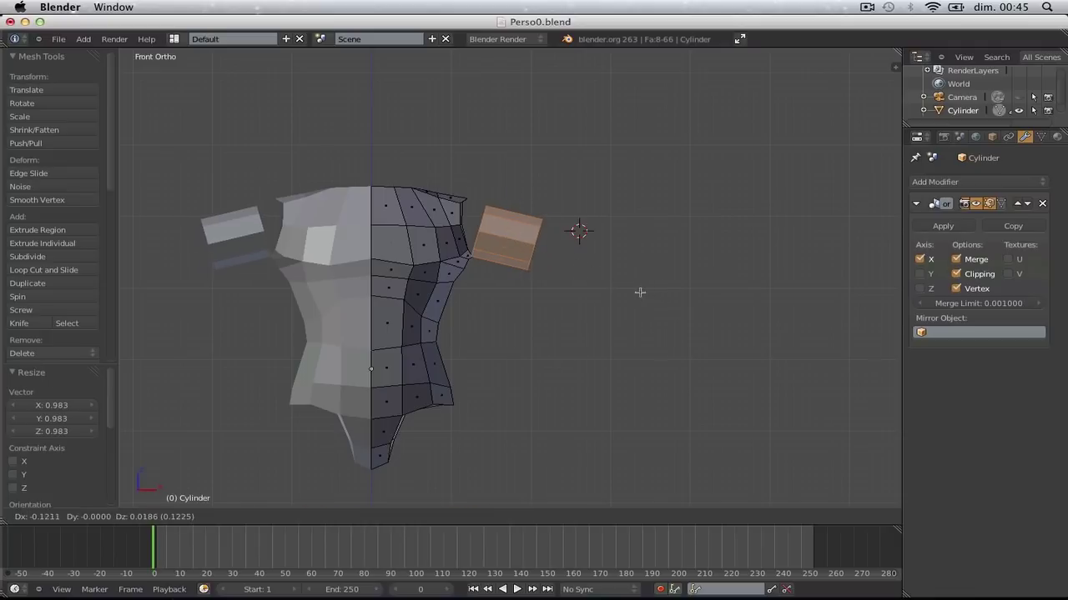
click(639, 293)
In top view, rotate the arm cylinder about 5.9° and shift it into line with the arm hole
scroll(669, 280, up, 3)
middle_drag(668, 280, 501, 373)
key(KP_7)
key(r)
click(567, 342)
key(g)
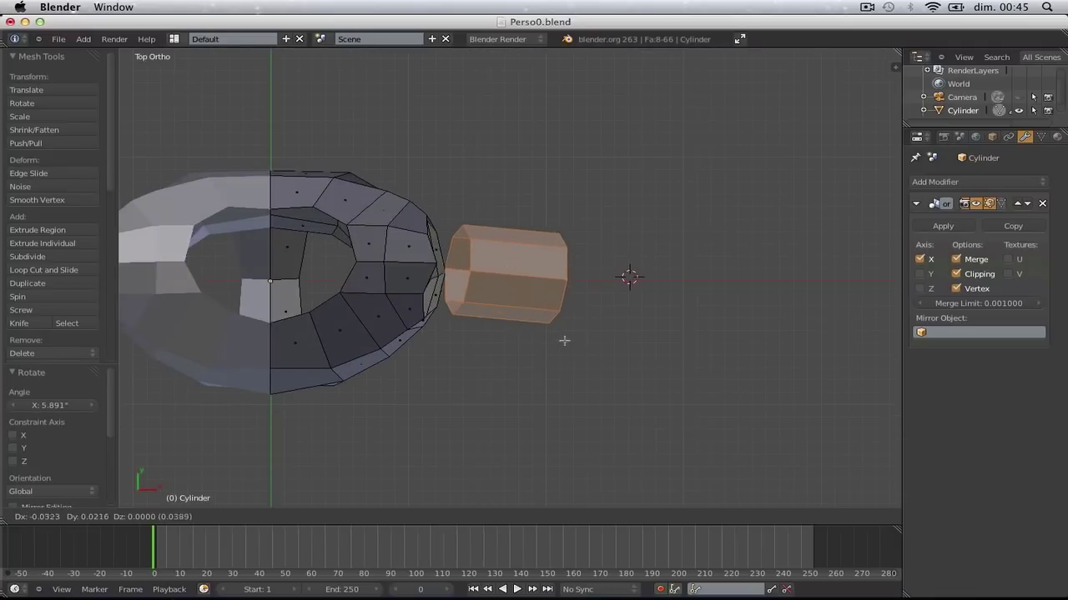
click(570, 344)
In vertex select mode, scale the cylinder's inner ring along Y and move it up to the arm hole
key(ctrl+Tab)
click(517, 248)
key(a)
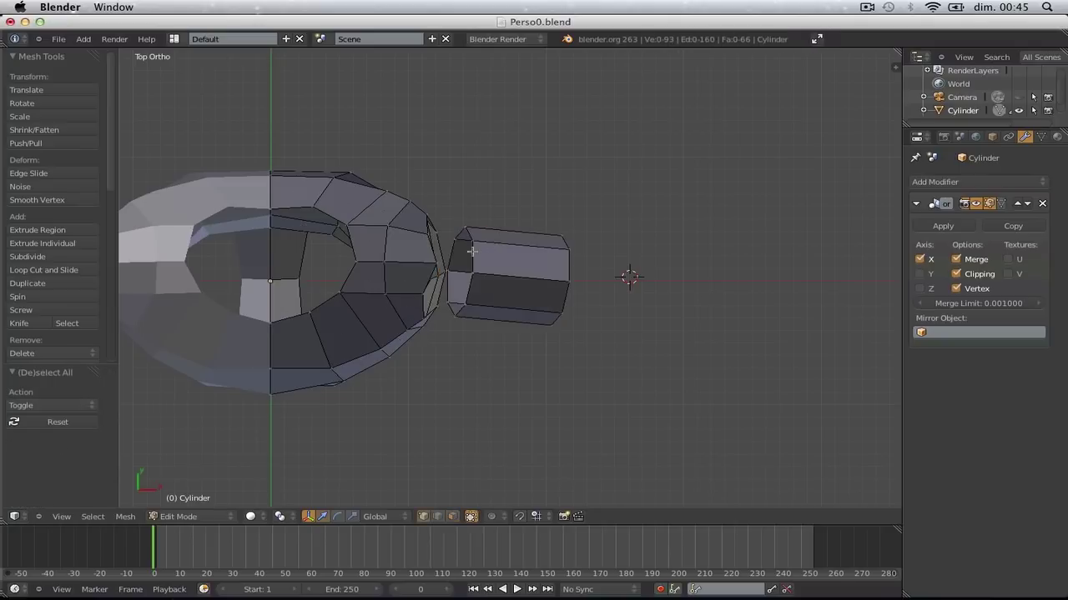
key(s)
key(y)
click(492, 232)
key(g)
click(484, 234)
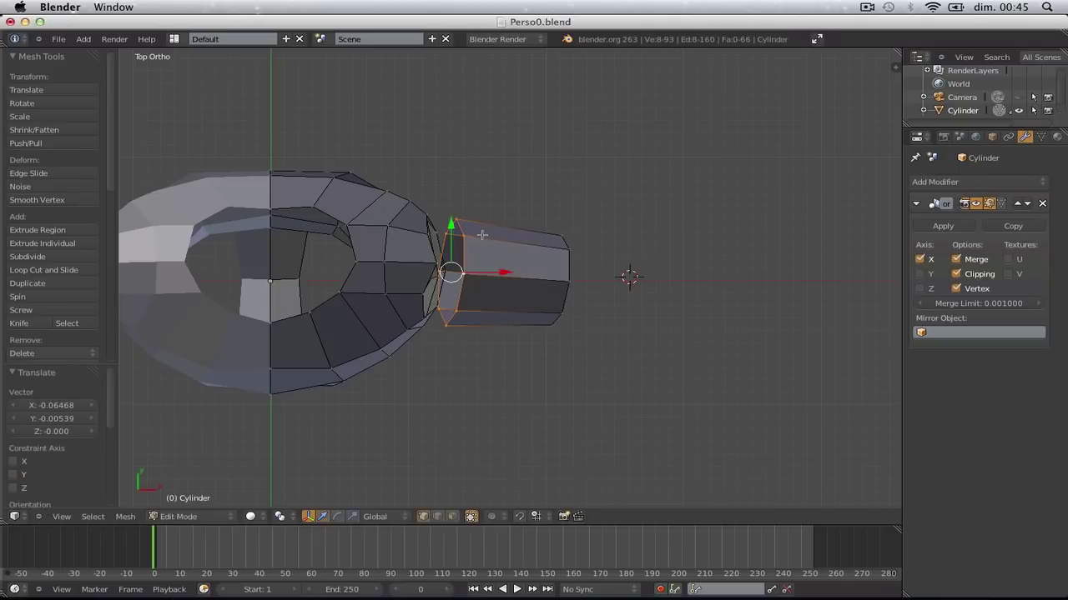
key(s)
key(y)
click(486, 237)
Merge the lower front vertex of the cylinder's inner ring with the adjacent arm-hole vertex
key(a)
middle_drag(486, 236, 505, 213)
scroll(479, 260, up, 5)
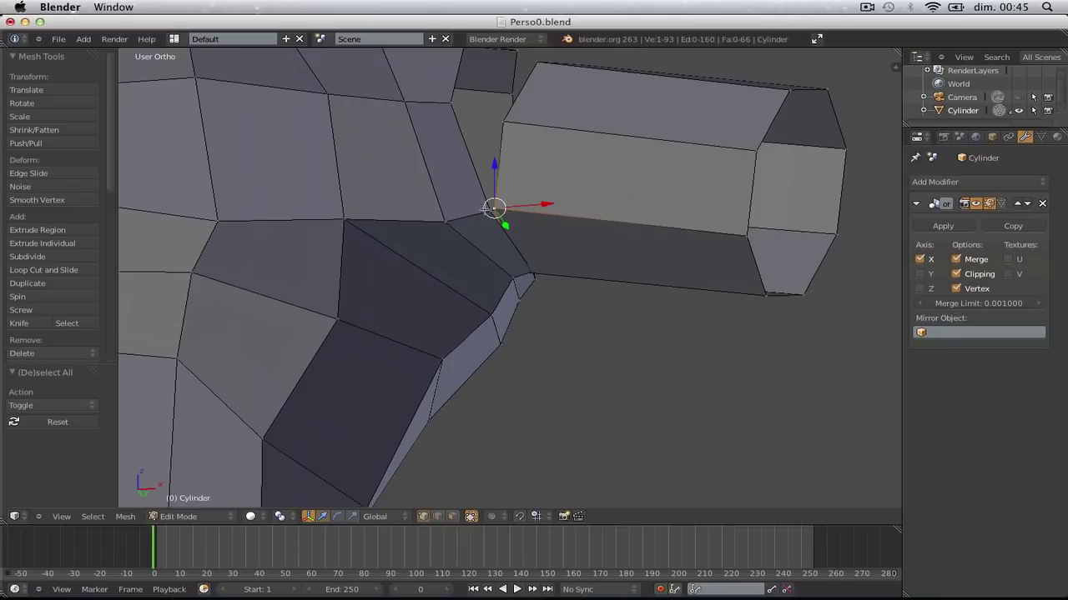
key(w)
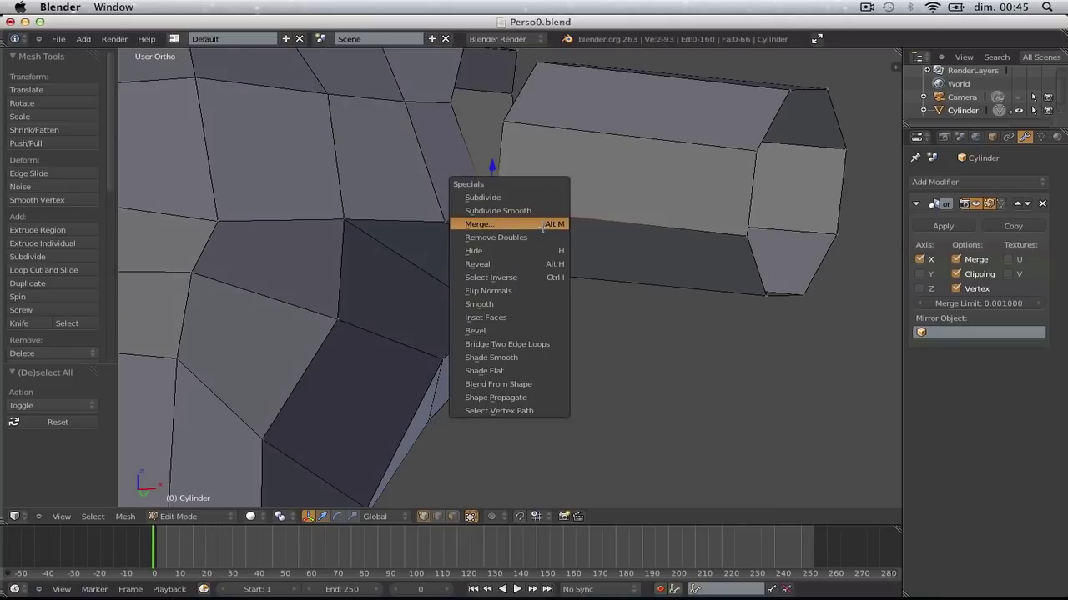
click(543, 225)
click(542, 243)
middle_drag(543, 244, 527, 231)
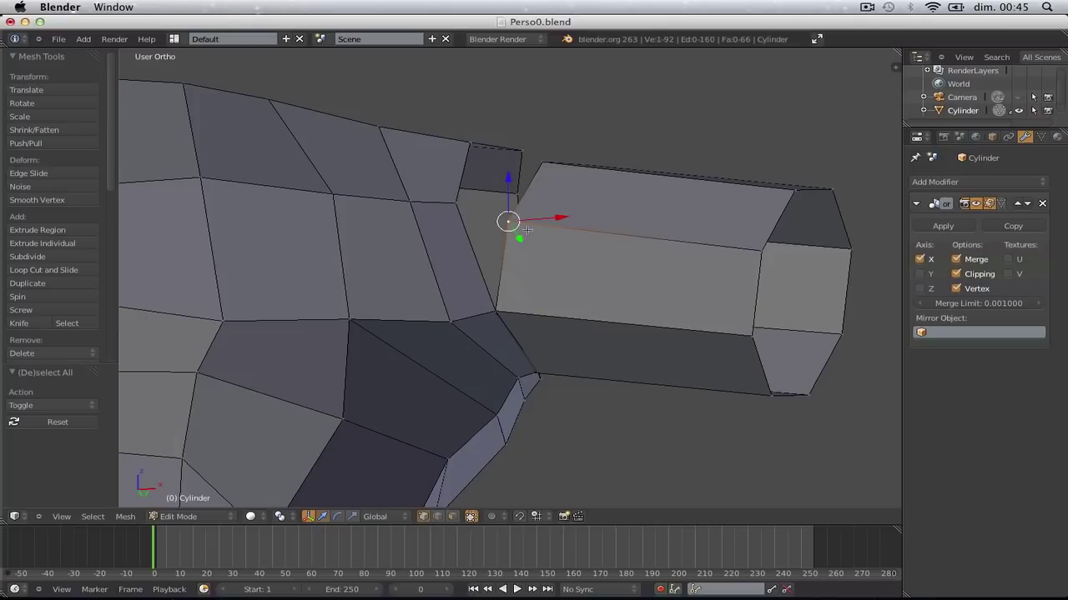
Merge the upper front and top vertices of the cylinder's inner ring with their matching arm-hole vertices
key(alt+m)
click(409, 242)
middle_drag(409, 243, 507, 274)
key(alt+m)
click(478, 186)
Move the merged vertex on top of the shoulder inward to straighten the joint with the arm
middle_drag(478, 186, 542, 261)
right_click(590, 212)
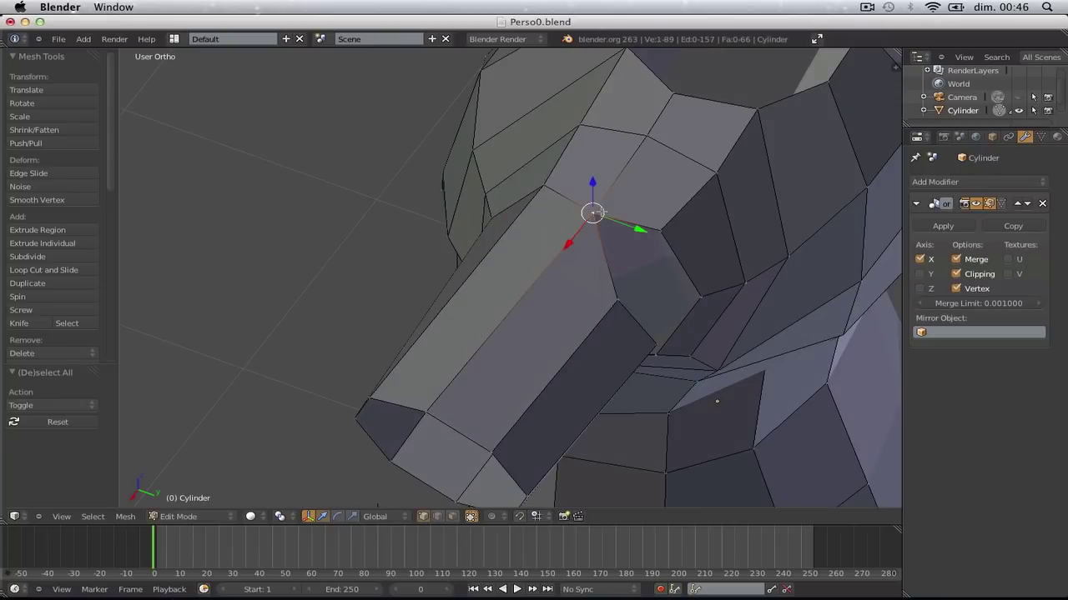
key(g)
click(611, 184)
key(a)
Merge two vertex pairs at the back of the arm joint to attach the cylinder to the torso
right_click(624, 300)
shift+right_click(660, 234)
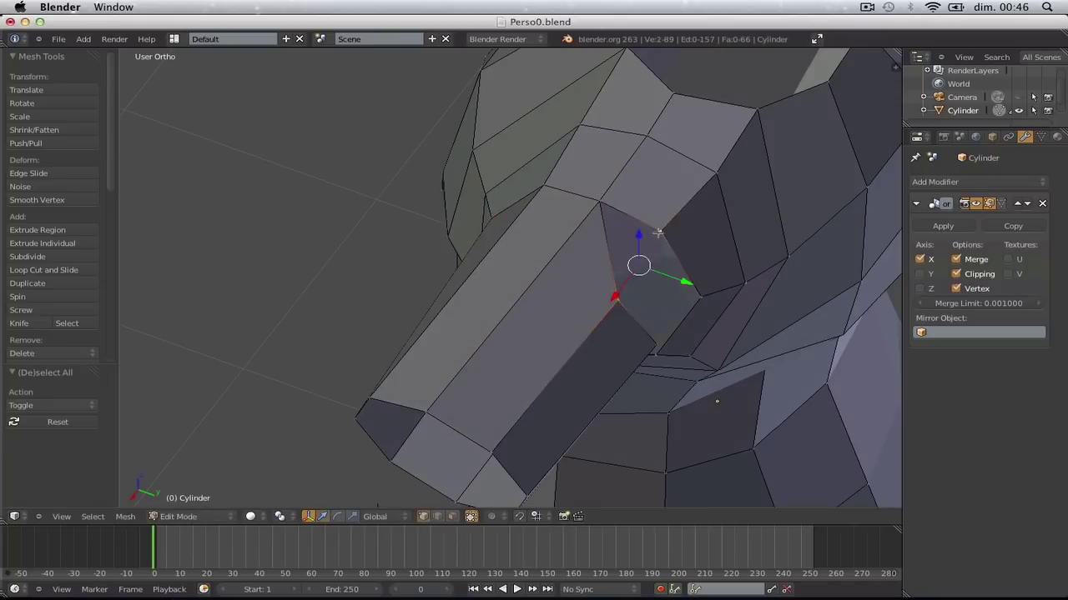
key(w)
click(659, 235)
click(659, 235)
key(a)
middle_drag(693, 320, 583, 326)
shift+right_click(662, 296)
key(w)
click(617, 293)
click(614, 295)
Merge the last two vertex pairs around the arm joint and check the attached arms in Object Mode
key(a)
right_click(626, 267)
key(alt+m)
click(624, 274)
key(a)
key(z)
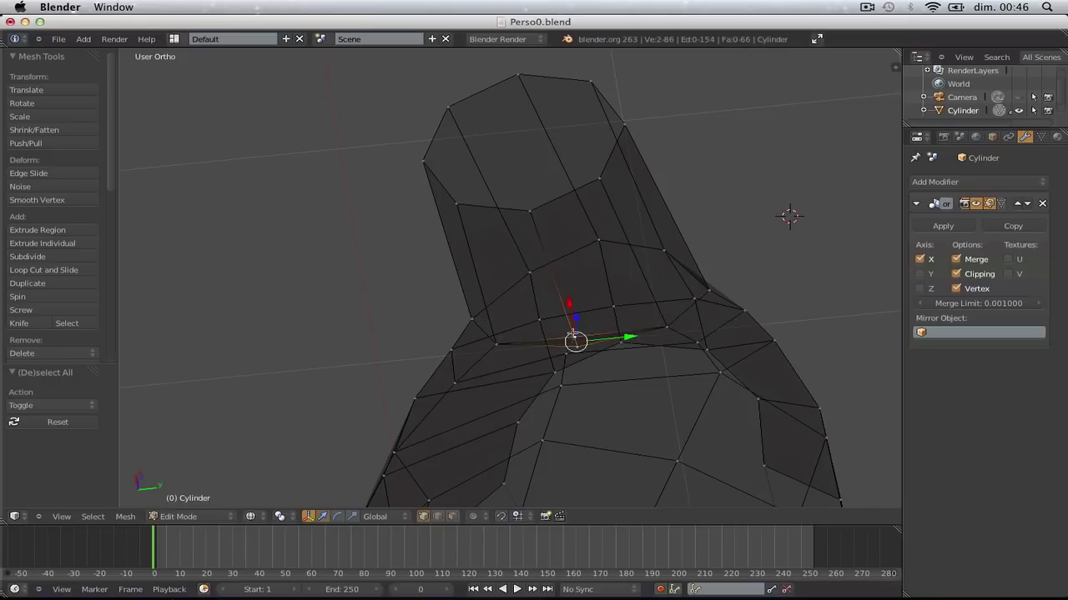
key(w)
click(573, 335)
click(573, 334)
key(Tab)
scroll(584, 330, down, 3)
key(z)
scroll(567, 335, down, 3)
mouse_move(565, 336)
middle_down()
mouse_move(747, 397)
mouse_move(725, 395)
middle_up()
In front wireframe view, scale the ring of vertices at the arm's outer end by about 0.836
key(Tab)
key(KP_1)
key(a)
scroll(641, 328, up, 3)
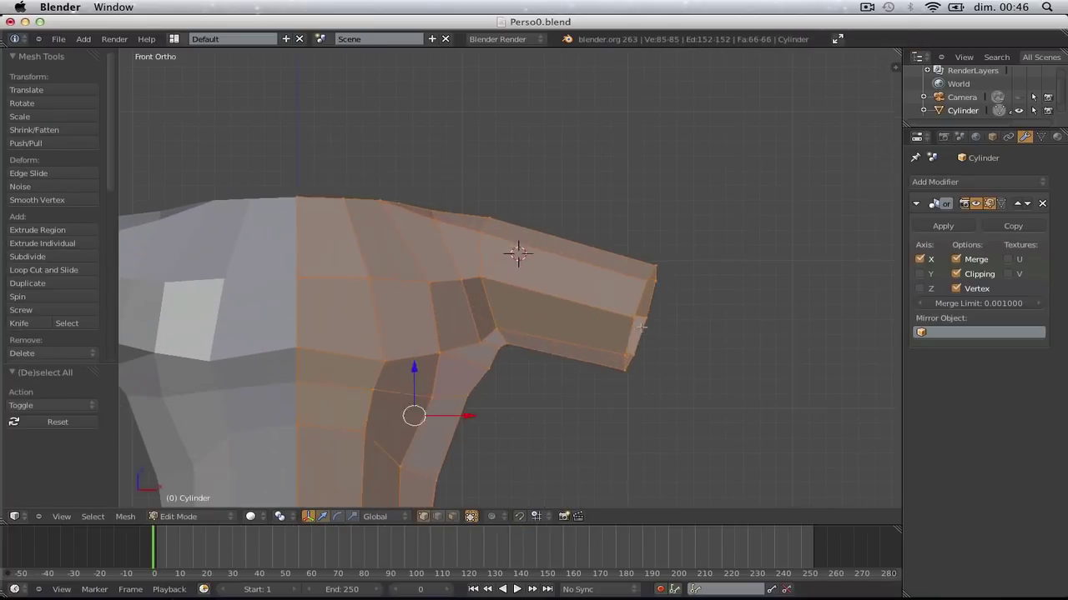
key(a)
key(z)
key(b)
drag(598, 238, 722, 461)
key(s)
click(716, 443)
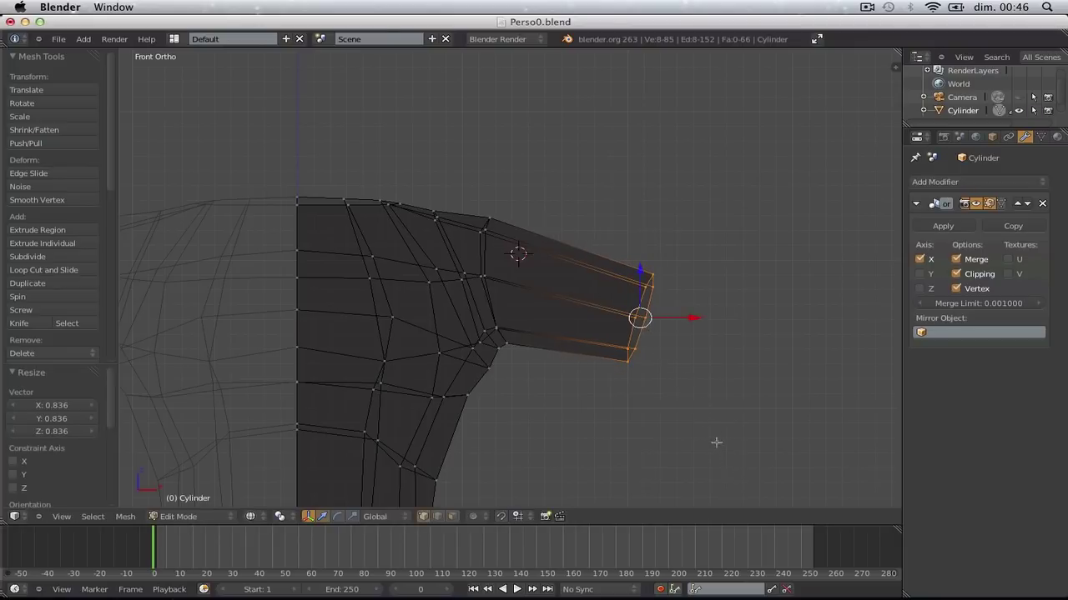
Move the arm's outer ring closer to the shoulder and scale it by about 1.405
scroll(711, 436, down, 4)
shift+middle_drag(649, 379, 663, 363)
scroll(656, 361, up, 4)
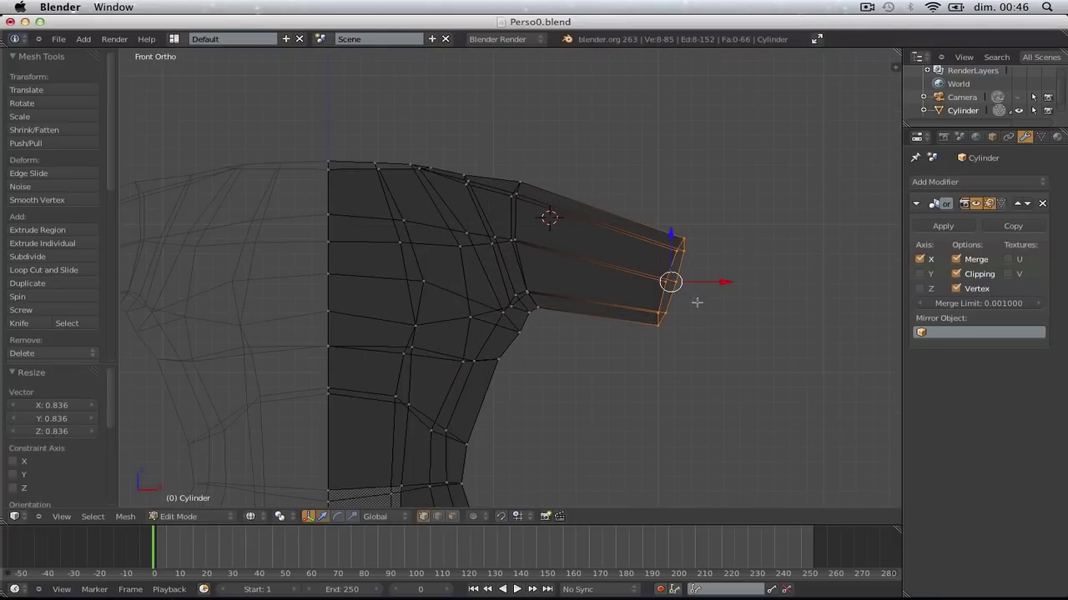
key(g)
click(610, 289)
key(s)
click(629, 288)
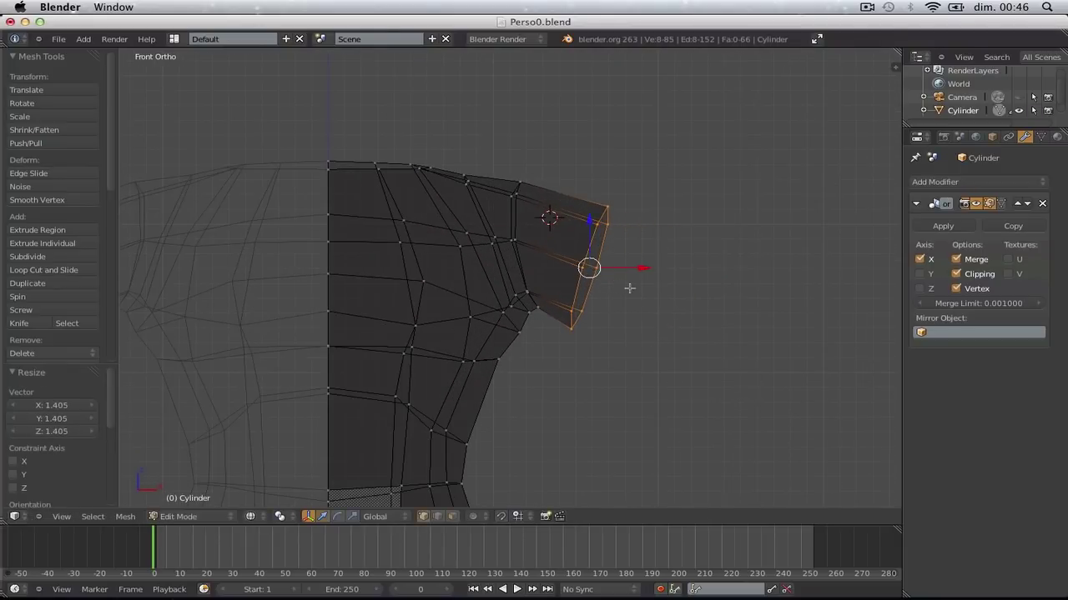
Move the two lowest armpit vertices slightly down and inward at the arm joint
key(a)
scroll(535, 307, up, 2)
drag(572, 343, 573, 343)
key(g)
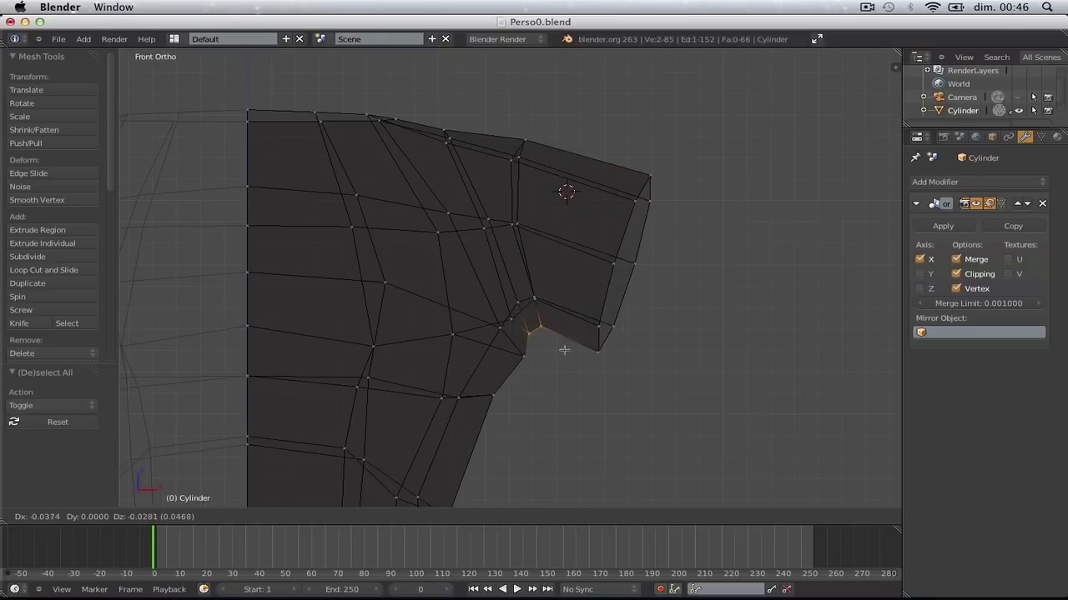
click(570, 353)
Shift the flank vertex below the armpit inward, and lower the three armpit vertices slightly
key(a)
key(b)
drag(523, 410, 523, 410)
key(g)
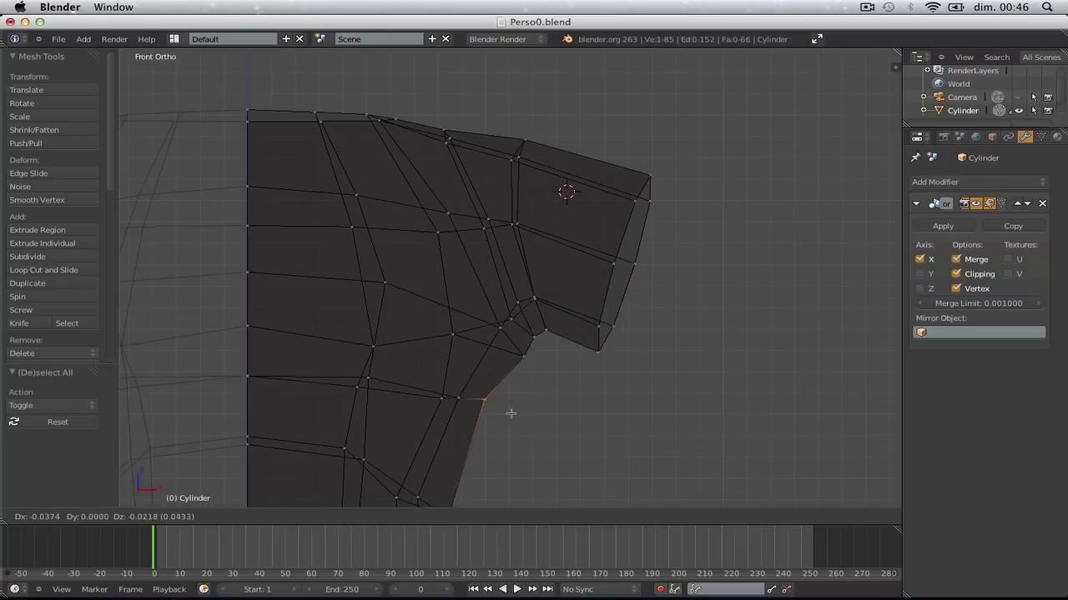
click(513, 414)
key(a)
drag(554, 369, 553, 370)
key(g)
click(550, 375)
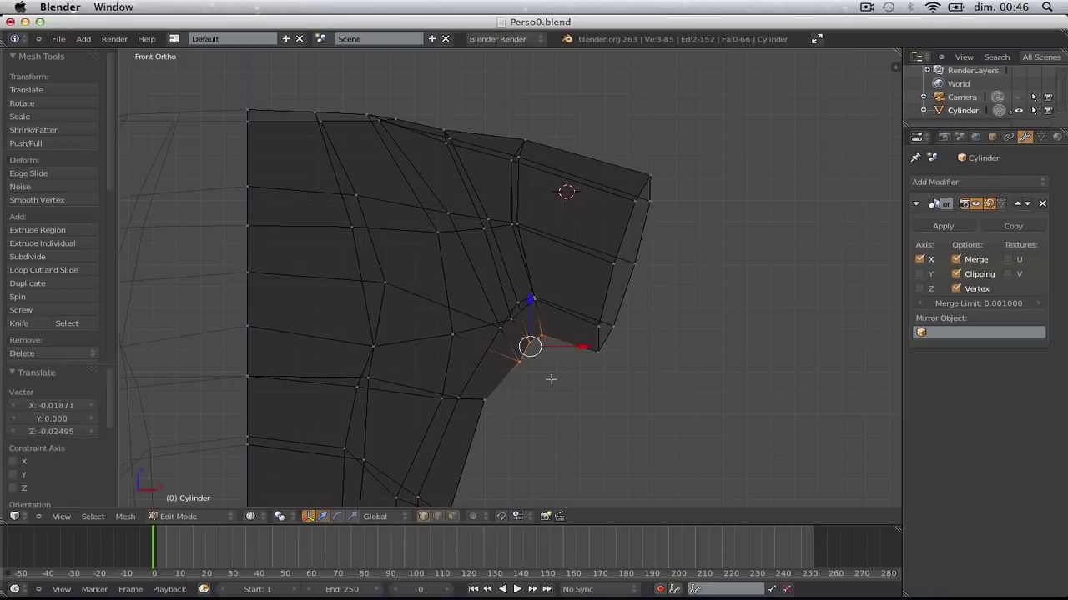
Resize the arm's outer ring and move it slightly up and toward the shoulder
key(a)
scroll(581, 246, down, 2)
key(b)
drag(566, 183, 688, 354)
key(s)
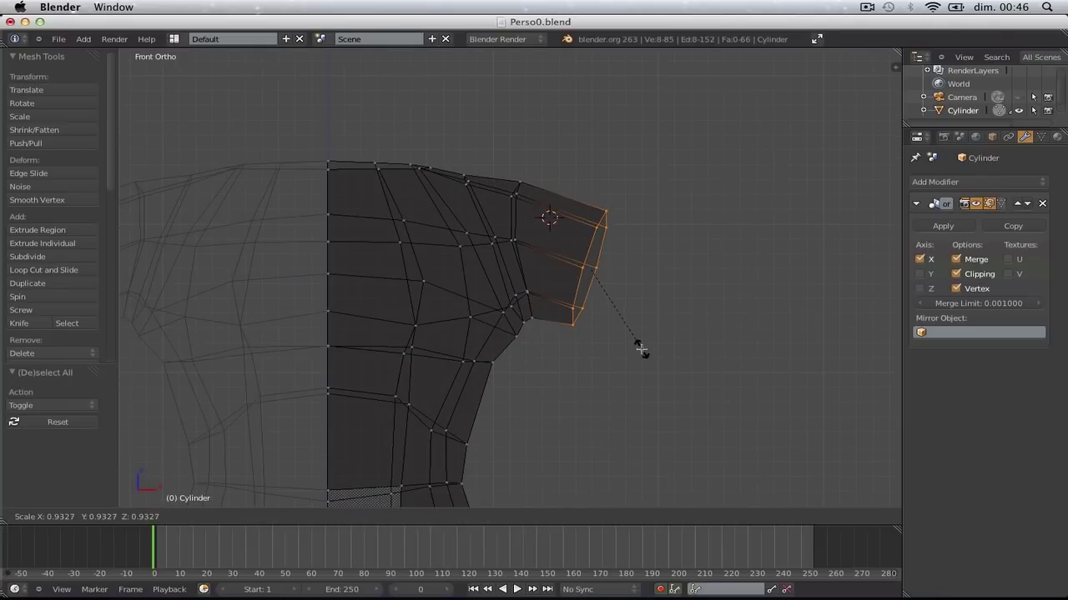
click(640, 349)
key(s)
click(658, 353)
key(g)
click(641, 344)
Extrude the arm's outer ring outward, scale the new end down, and inspect the short arms in Object Mode
key(e)
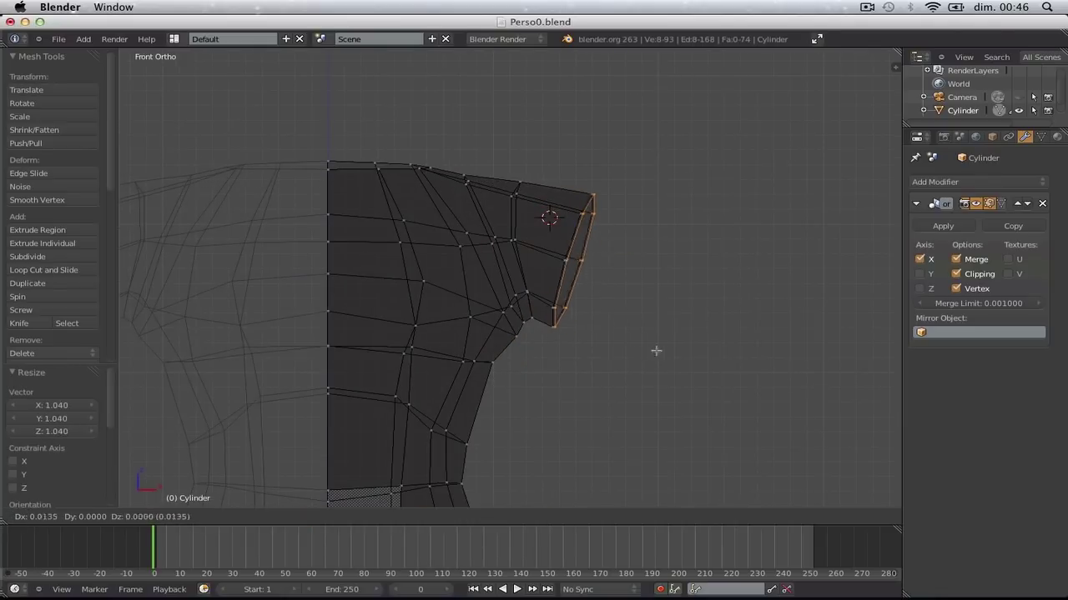
click(703, 362)
key(s)
click(681, 353)
key(Tab)
scroll(574, 326, down, 3)
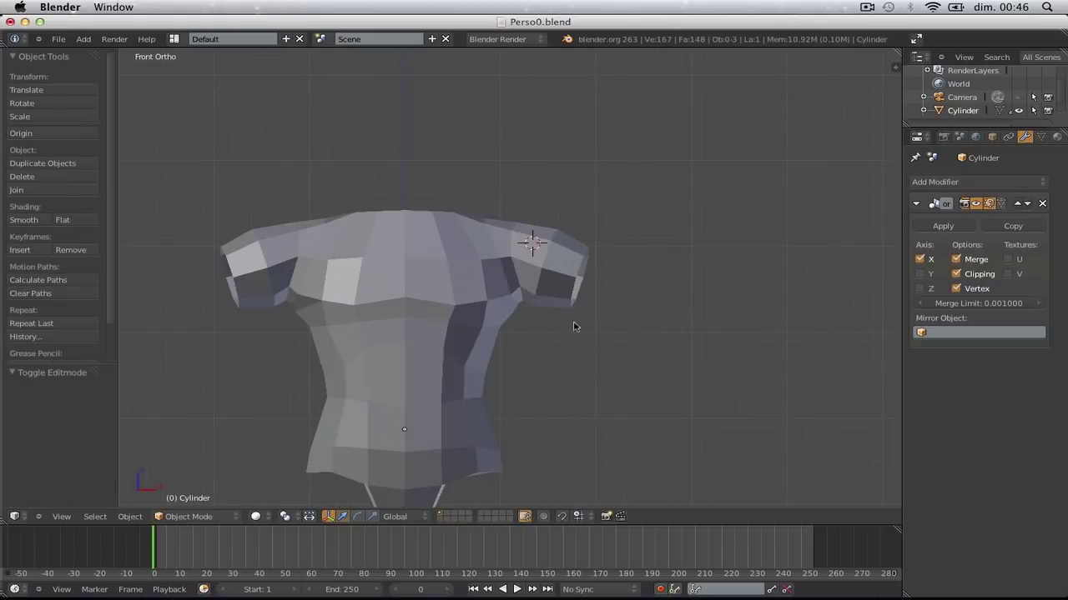
scroll(578, 305, up, 3)
scroll(578, 304, down, 3)
middle_drag(578, 304, 519, 443)
In top view, move the arm's middle vertex ring about 0.039 toward the back along Y
key(Tab)
key(KP_7)
key(a)
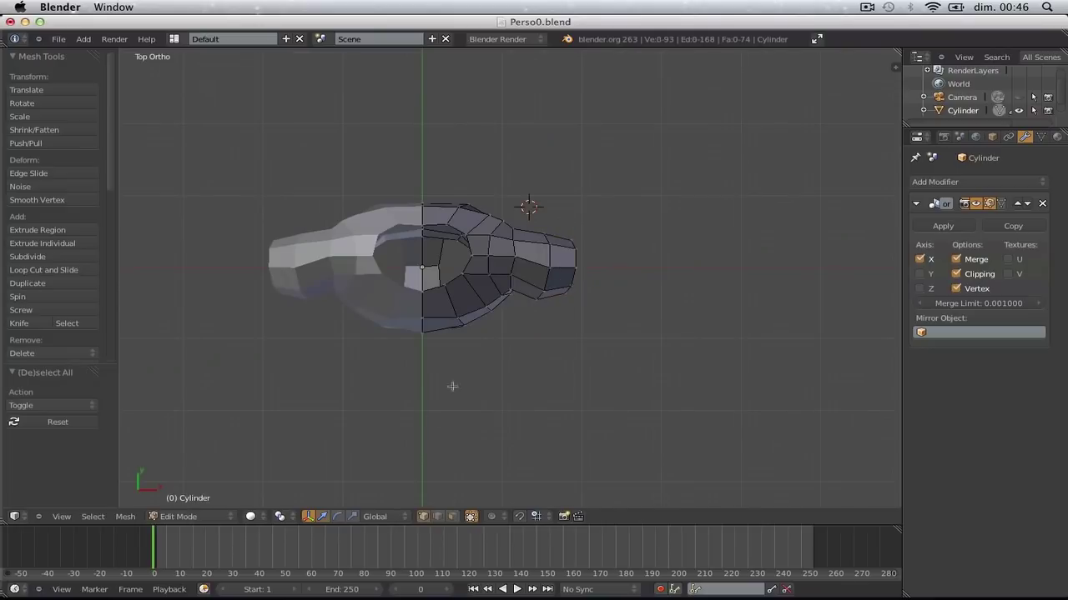
key(z)
key(g)
click(578, 224)
key(z)
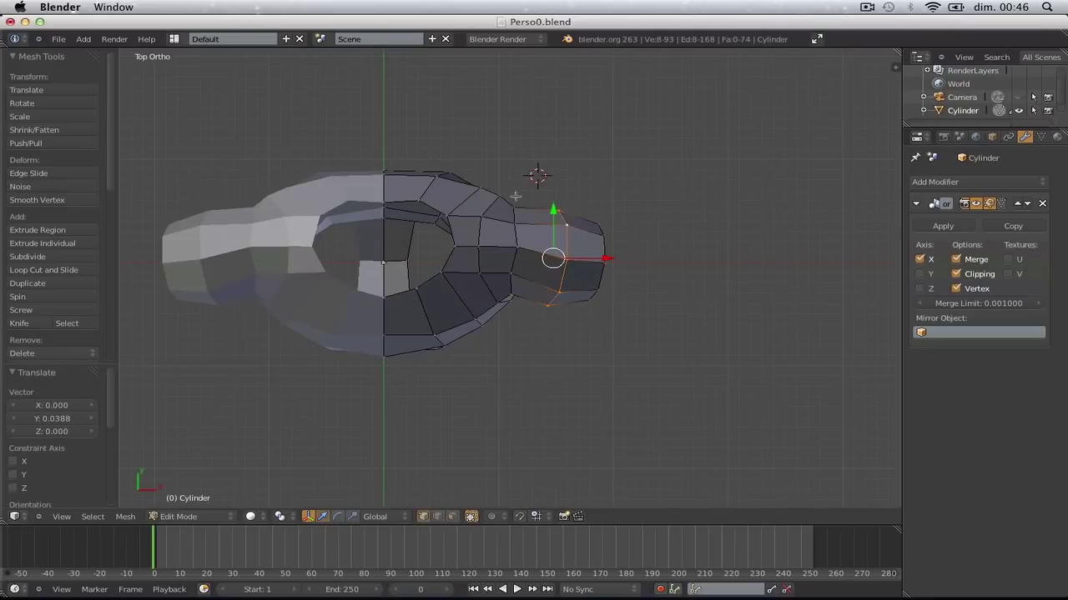
Move the four rear vertices at the shoulder joint slightly outward and back in top view, and check the shading
key(z)
key(a)
key(b)
key(g)
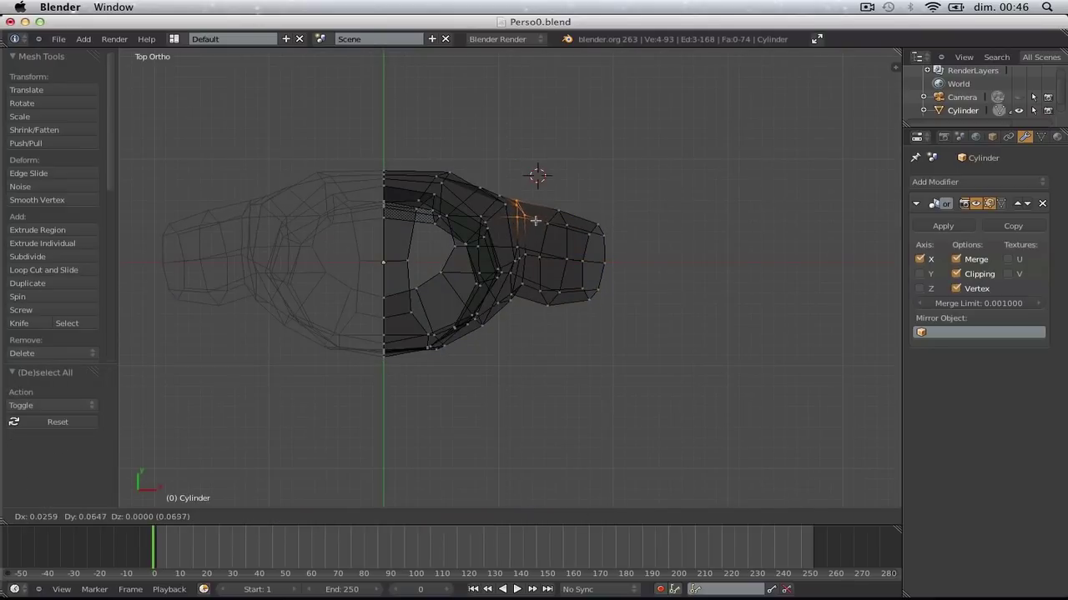
click(536, 218)
key(Tab)
key(z)
key(Tab)
key(a)
key(z)
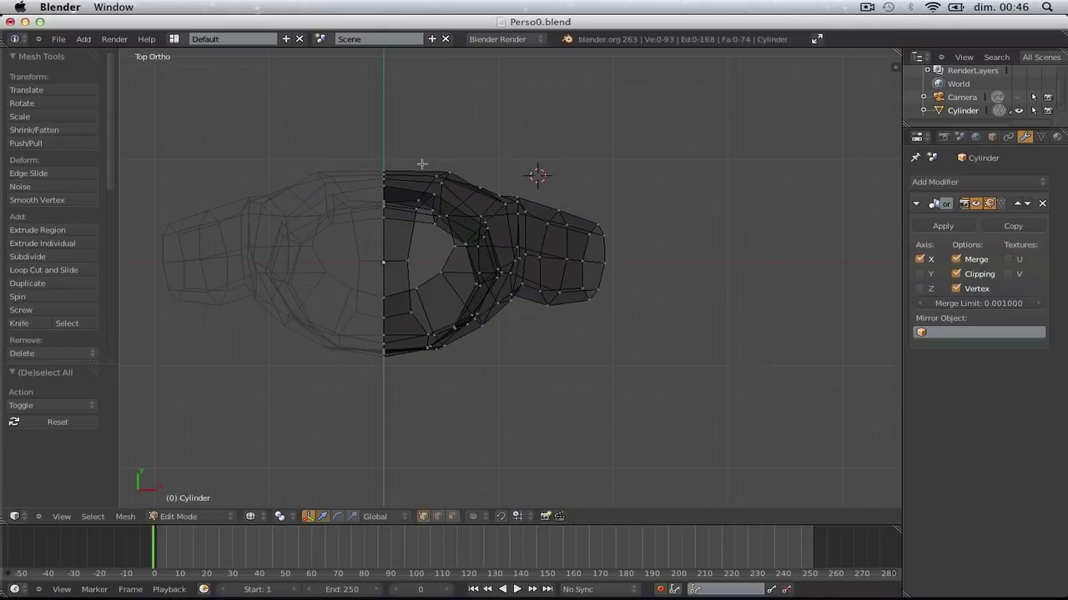
In top view, move the upper-back vertices about 0.026 toward the back along Y, adjust the adjoining shoulder vertices, and check the shading
drag(454, 186, 456, 186)
key(g)
click(461, 186)
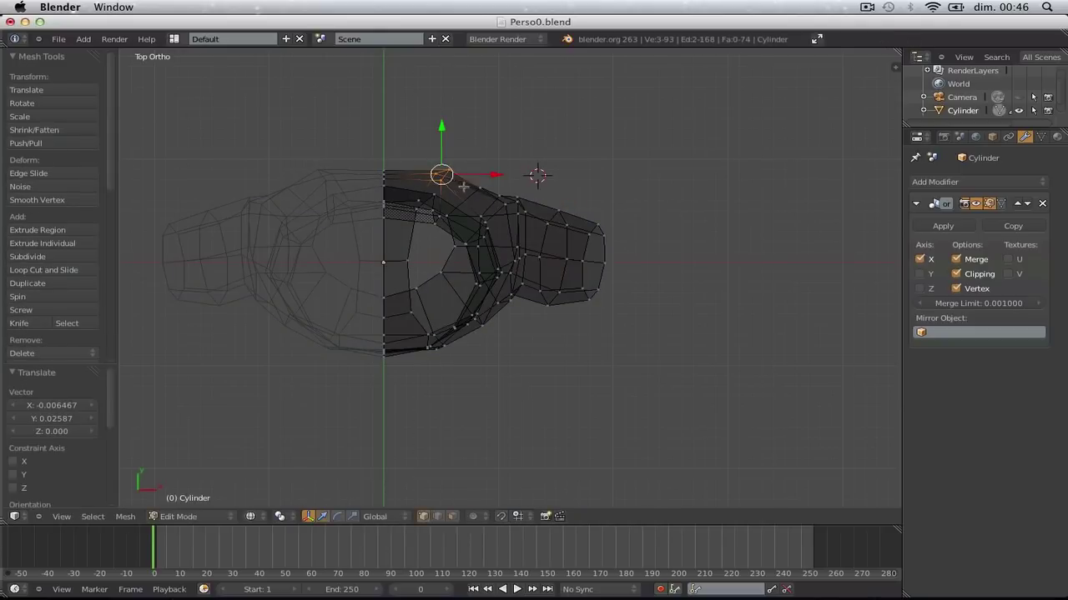
key(g)
right_click(507, 212)
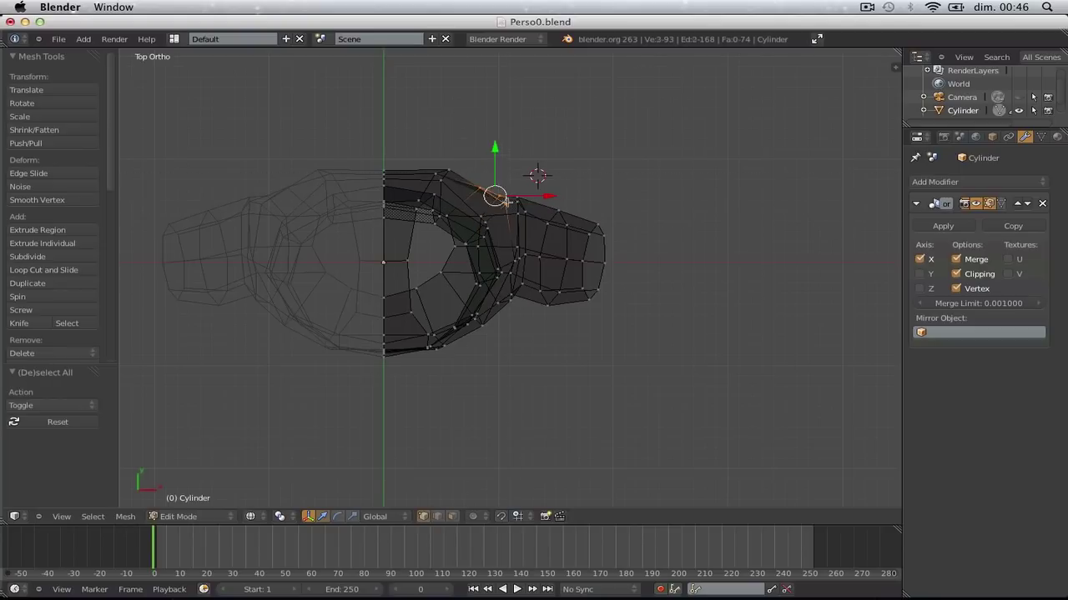
key(Tab)
mouse_move(500, 198)
middle_down()
mouse_move(410, 226)
mouse_move(332, 138)
mouse_move(614, 167)
middle_up()
In front view, move the arm's outer vertex ring outward and slightly down to lengthen the end segment
key(Tab)
key(KP_1)
key(a)
scroll(611, 191, up, 3)
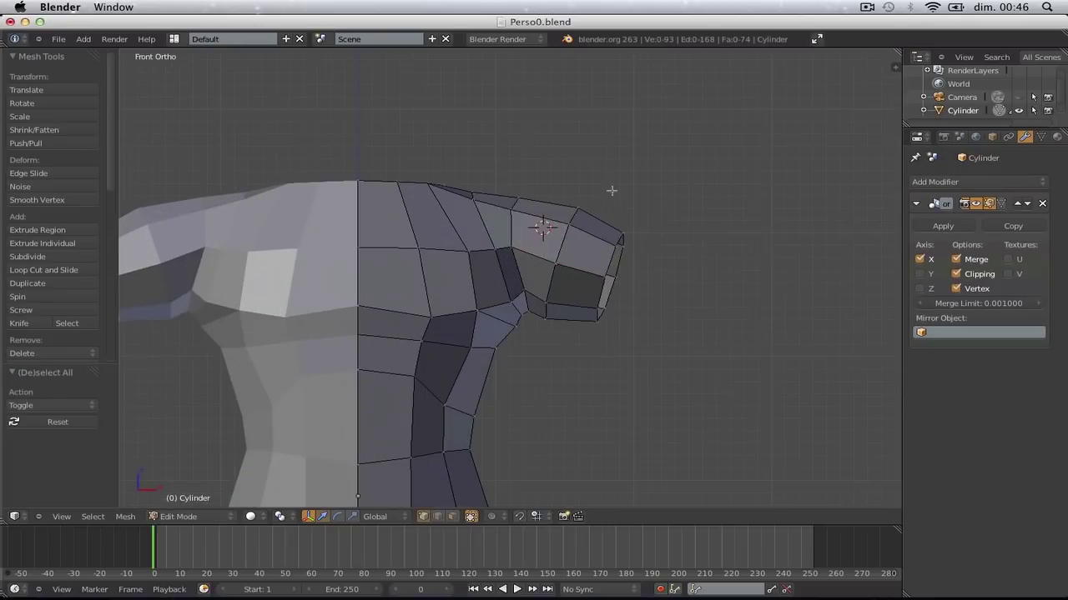
key(z)
alt+right_click(615, 262)
shift+middle_drag(643, 279, 515, 230)
key(g)
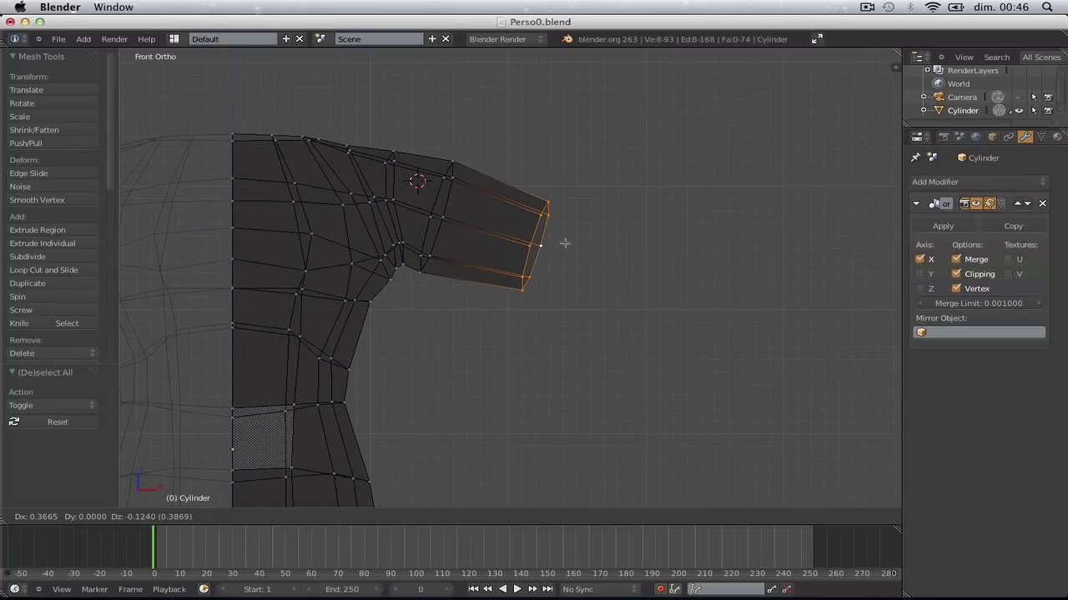
click(578, 245)
Add a loop cut across the middle of the lengthened arm segment, adjust its scale, and check the shape
key(ctrl+r)
click(563, 239)
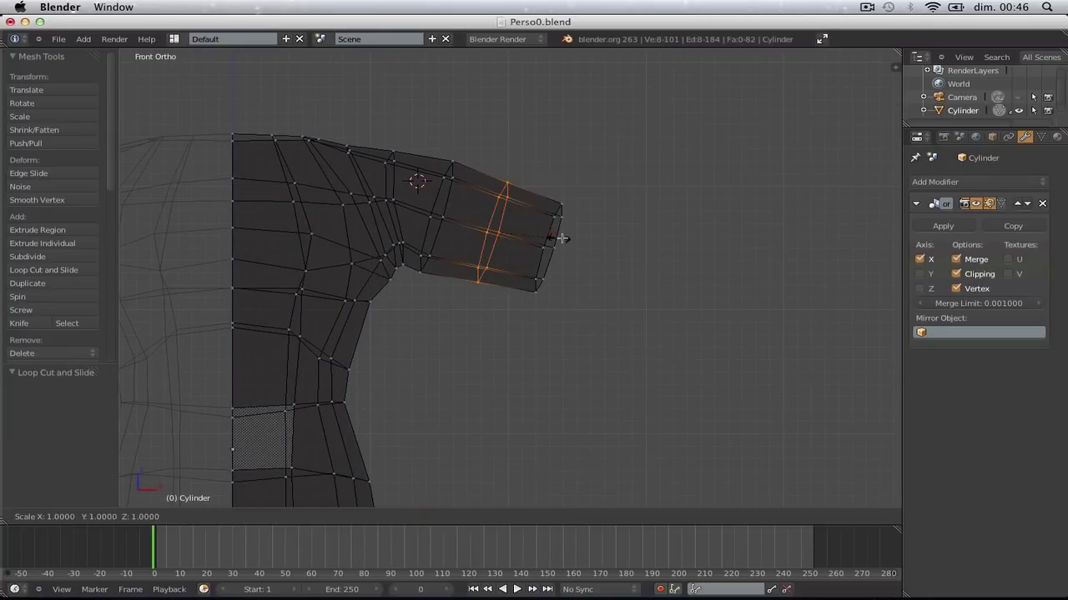
click(567, 238)
key(a)
key(z)
scroll(573, 253, down, 4)
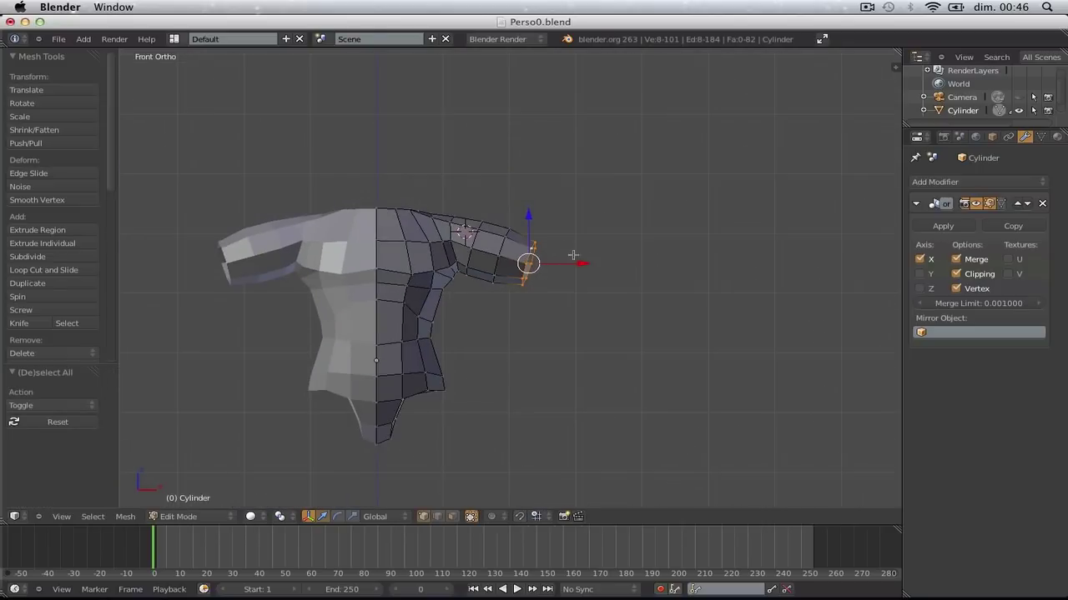
Select the arm's two middle vertex rings and scale them to 0.914
scroll(573, 253, up, 3)
right_click(557, 246)
key(ctrl+z)
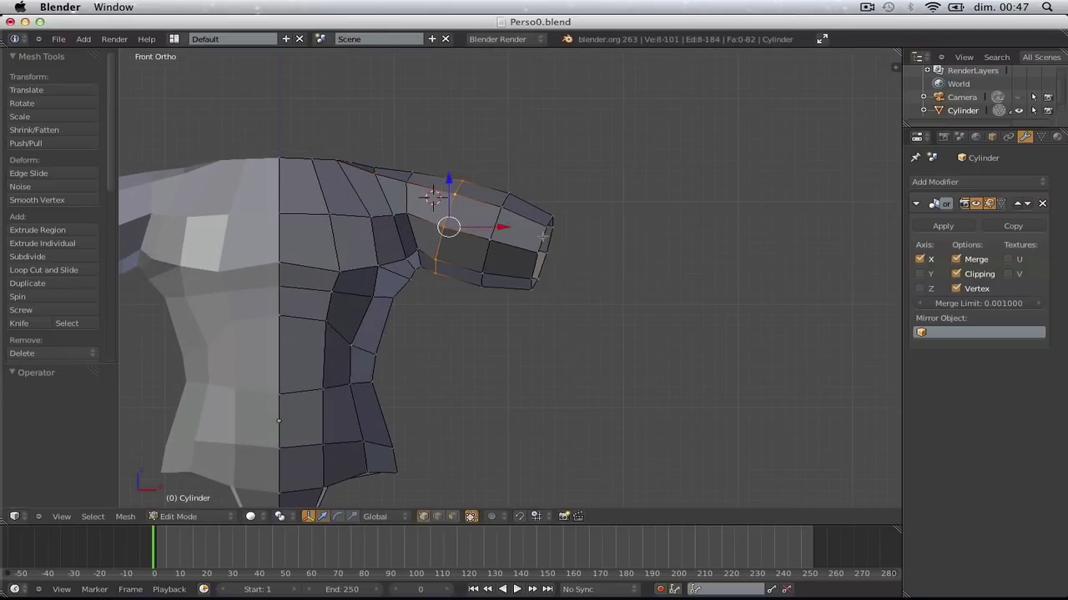
key(g)
click(599, 248)
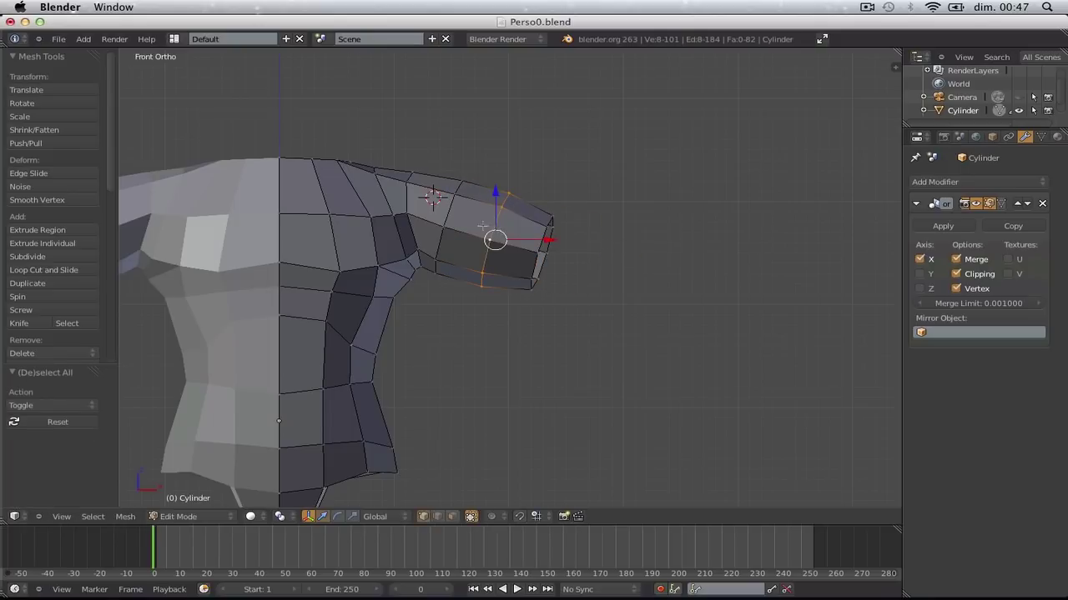
key(z)
key(s)
click(556, 247)
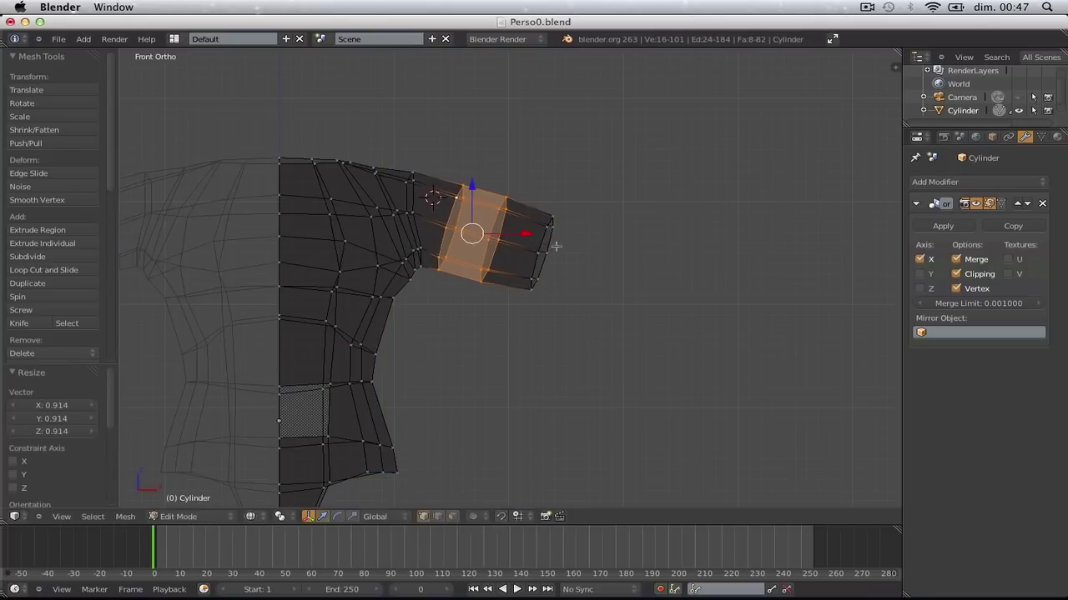
Move the two middle arm rings slightly outward, scale them to 1.026, and resize them along X
key(g)
click(565, 249)
key(s)
click(567, 249)
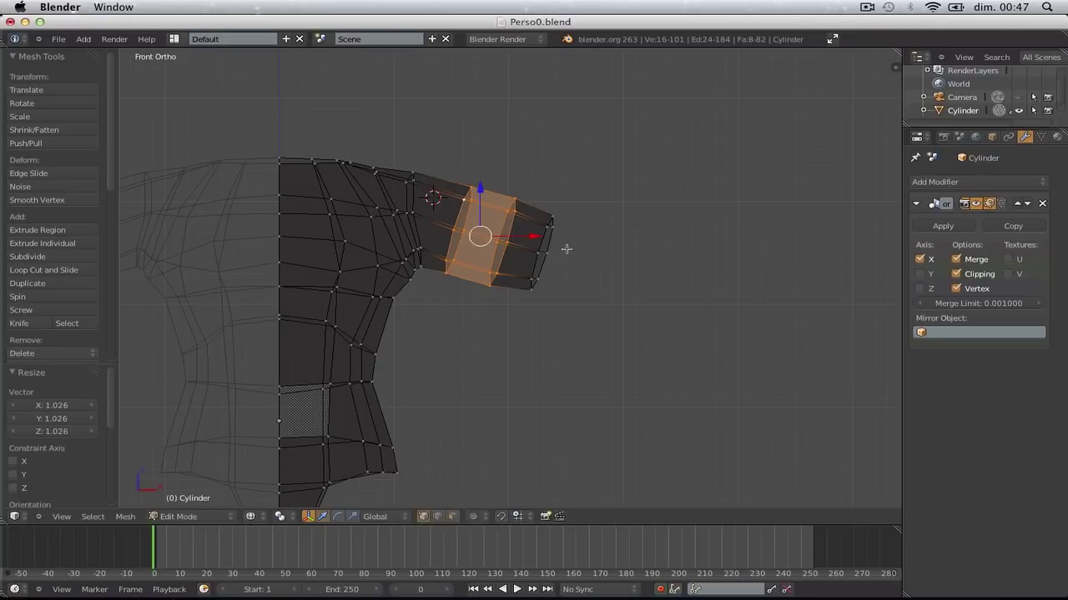
key(s)
key(x)
click(580, 253)
key(Tab)
key(z)
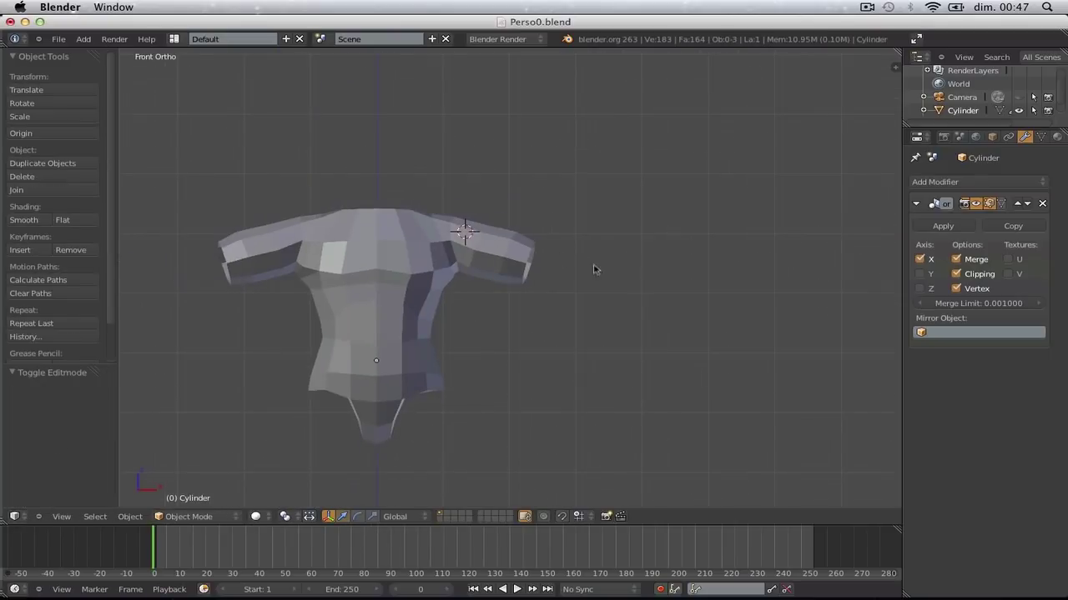
In top view, move the two middle arm rings slightly toward the back
middle_drag(459, 228, 479, 391)
key(Tab)
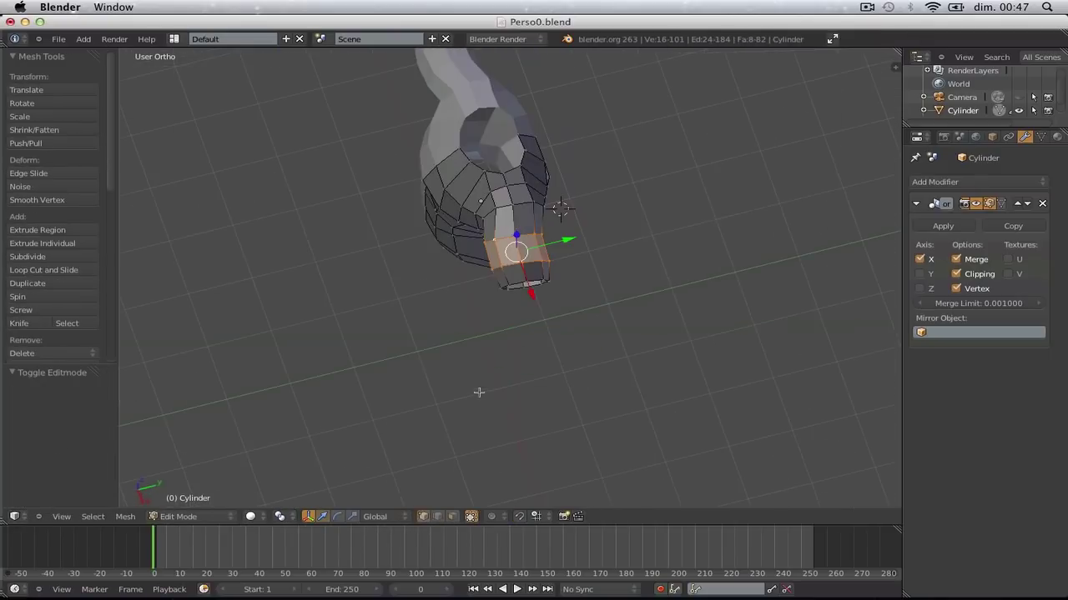
key(KP_7)
scroll(458, 362, up, 4)
key(g)
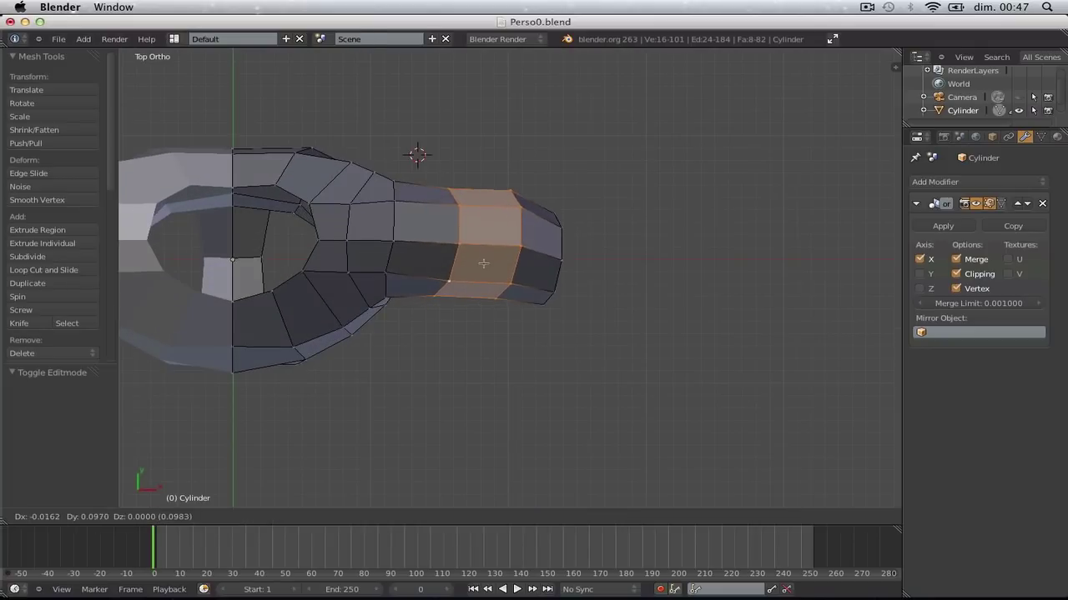
click(480, 269)
Thicken the upper arm in top view by moving its middle rings' front vertices forward and rear vertices back, and check the shading
key(z)
key(a)
key(b)
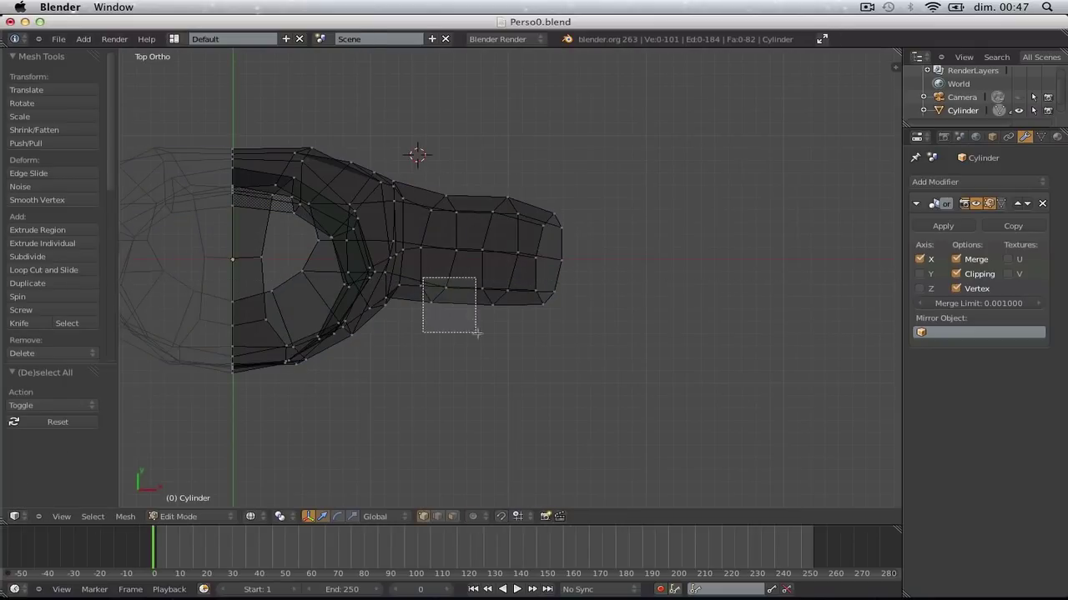
key(a)
key(b)
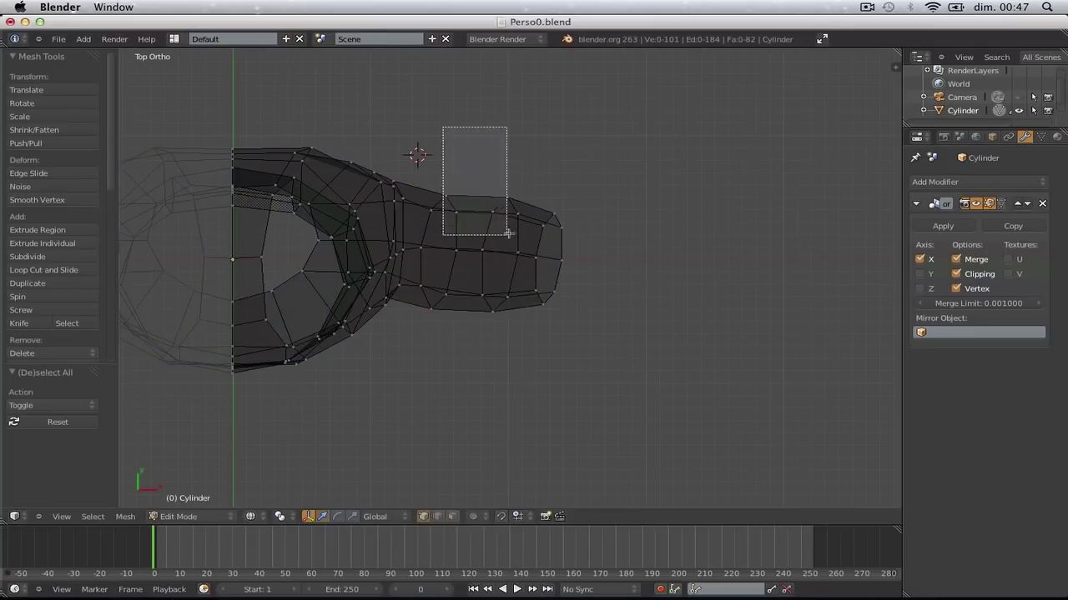
key(a)
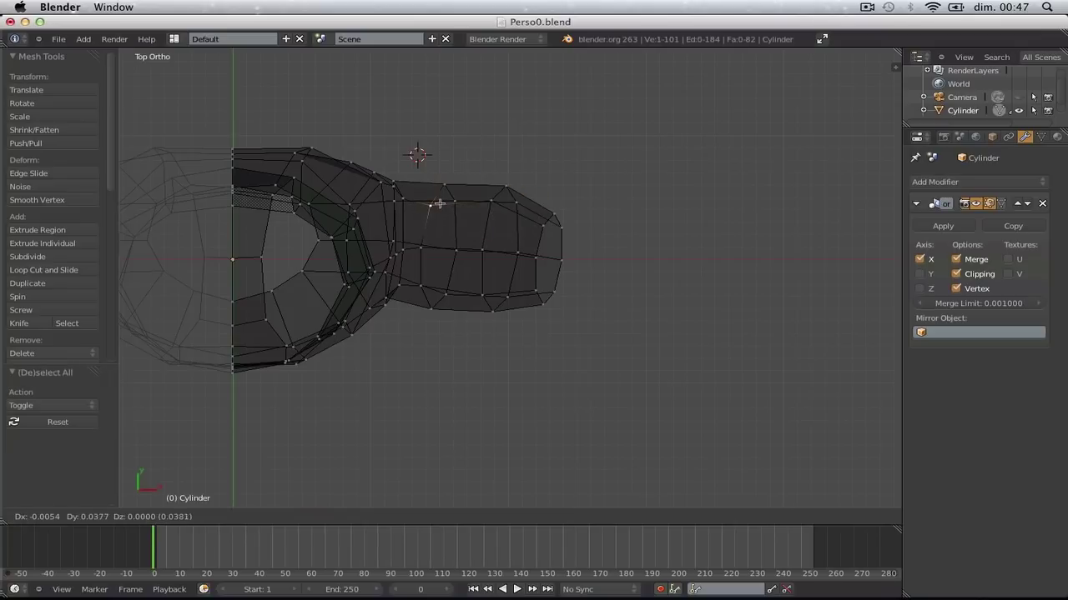
click(439, 204)
key(z)
scroll(620, 334, down, 3)
key(Tab)
mouse_move(620, 334)
middle_down()
mouse_move(374, 259)
mouse_move(287, 209)
mouse_move(588, 239)
middle_up()
scroll(588, 238, down, 3)
In front view, extrude the arm's end ring about 0.29 outward as an elbow segment and scale it to 1.291
key(KP_1)
key(Tab)
scroll(589, 236, up, 6)
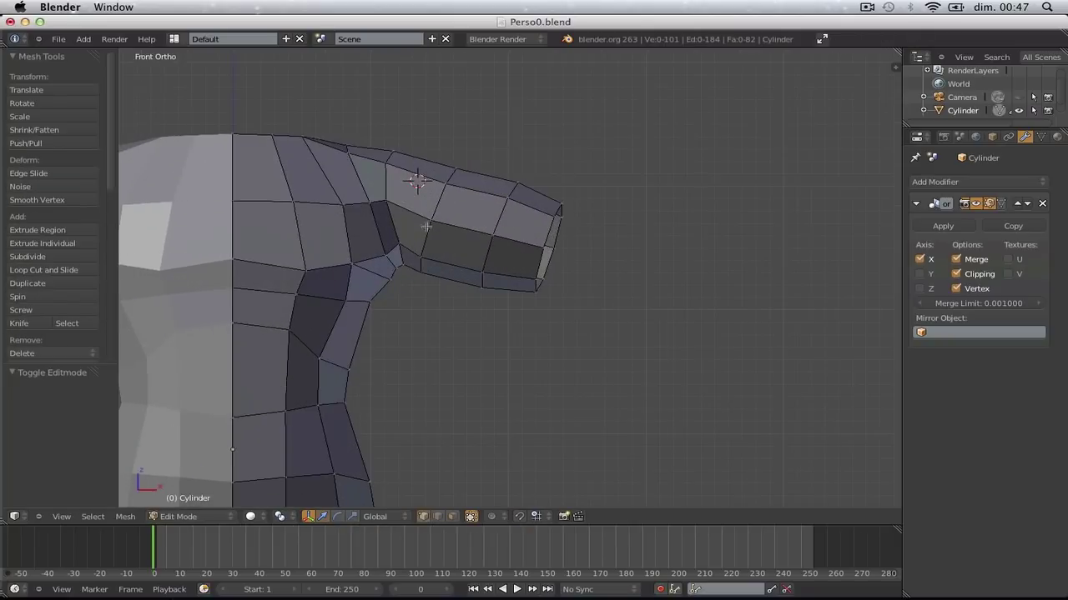
key(z)
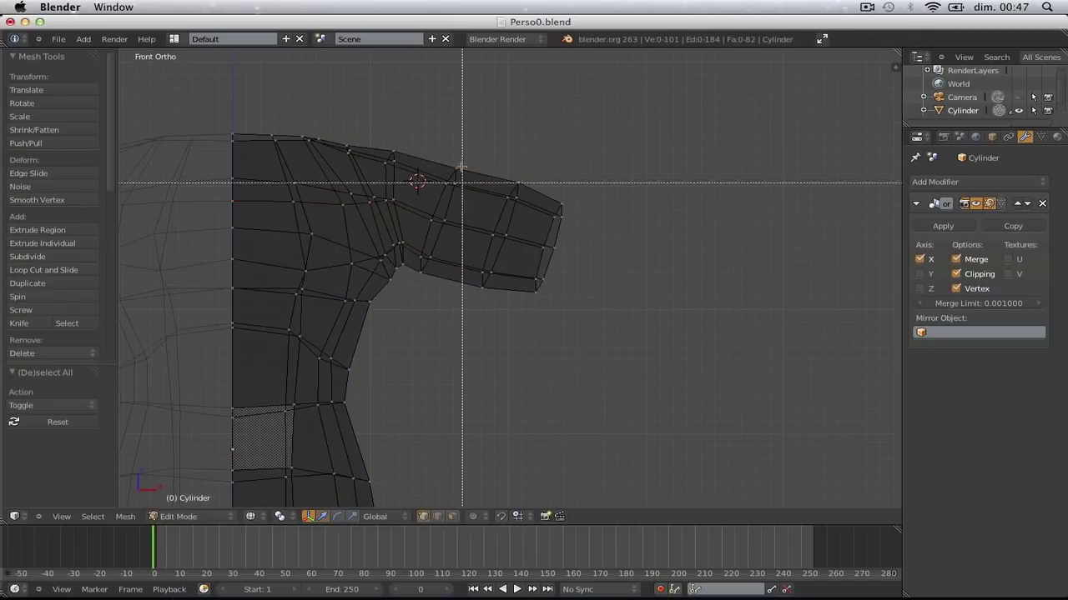
drag(457, 155, 512, 192)
shift+middle_drag(584, 237, 463, 219)
key(e)
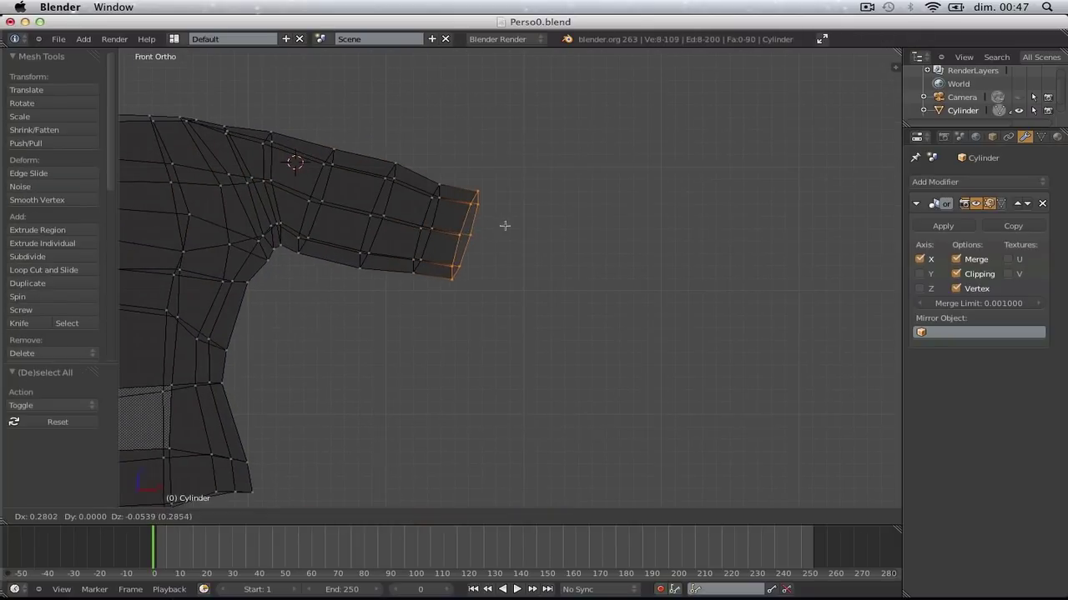
click(514, 229)
key(s)
click(523, 229)
Extrude the elbow ring about 1.24 outward and slightly down as the forearm, and scale its end down
key(e)
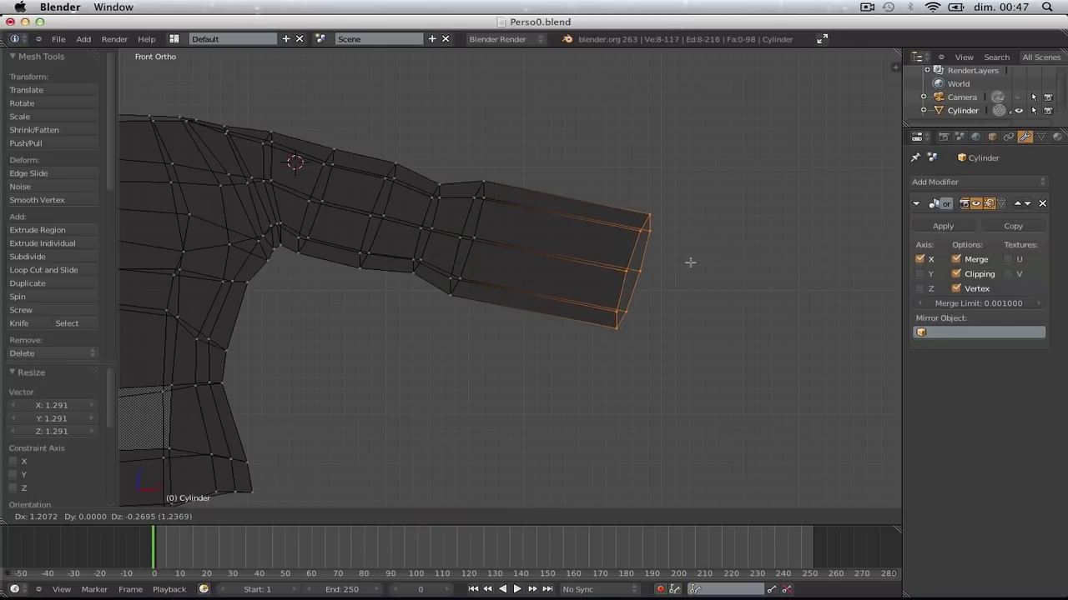
click(693, 262)
key(s)
click(677, 265)
Add two loop cuts across the forearm, adjust their scale, and inspect the arms in Object Mode
key(a)
key(ctrl+r)
scroll(546, 268, up, 1)
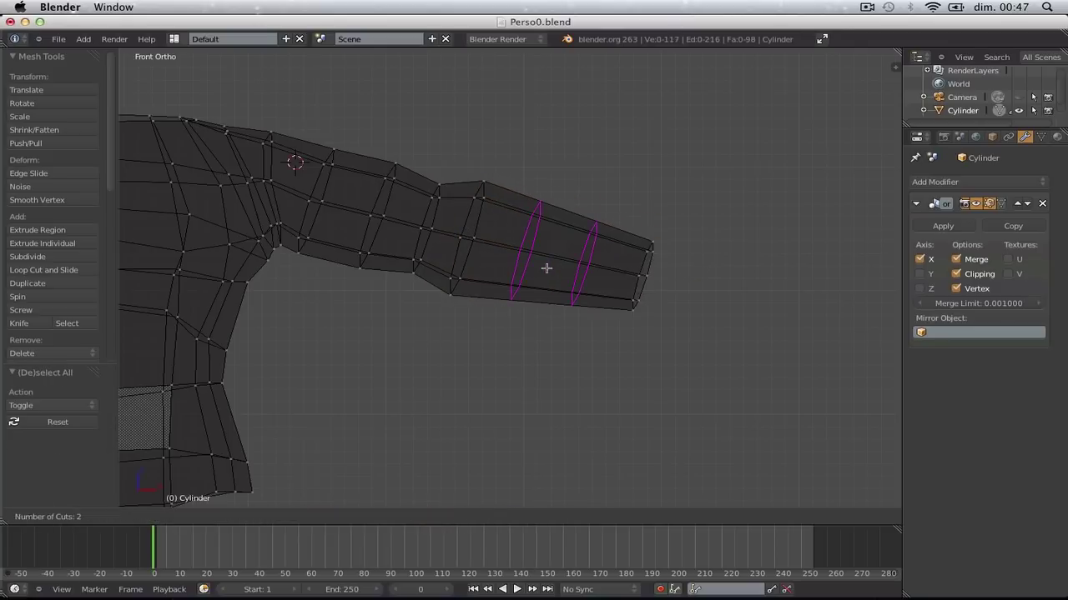
click(546, 267)
click(550, 265)
key(s)
click(618, 274)
key(a)
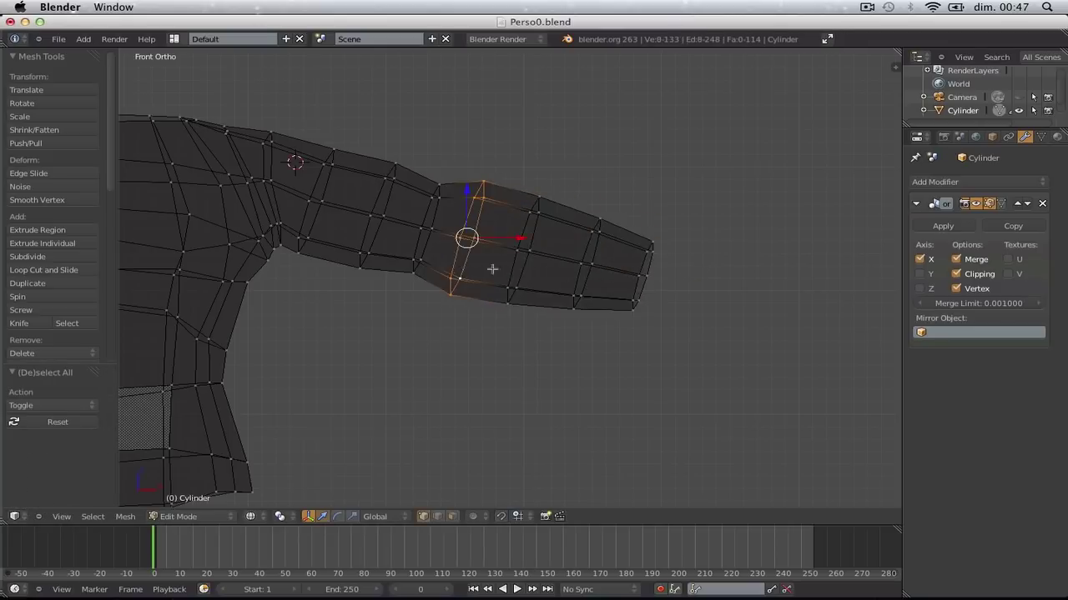
key(Tab)
middle_drag(577, 274, 571, 311)
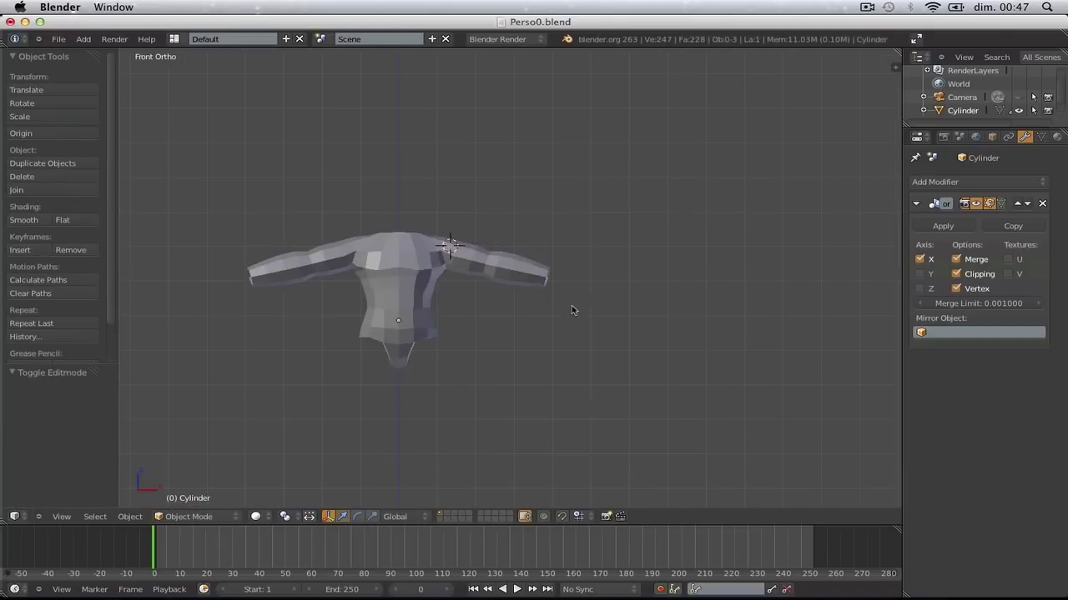
In front view, lower the front armpit vertex slightly and inspect the torso and arms in Object Mode
key(Tab)
scroll(526, 272, up, 7)
shift+middle_drag(343, 219, 614, 215)
scroll(573, 206, up, 2)
key(a)
right_click(546, 194)
key(g)
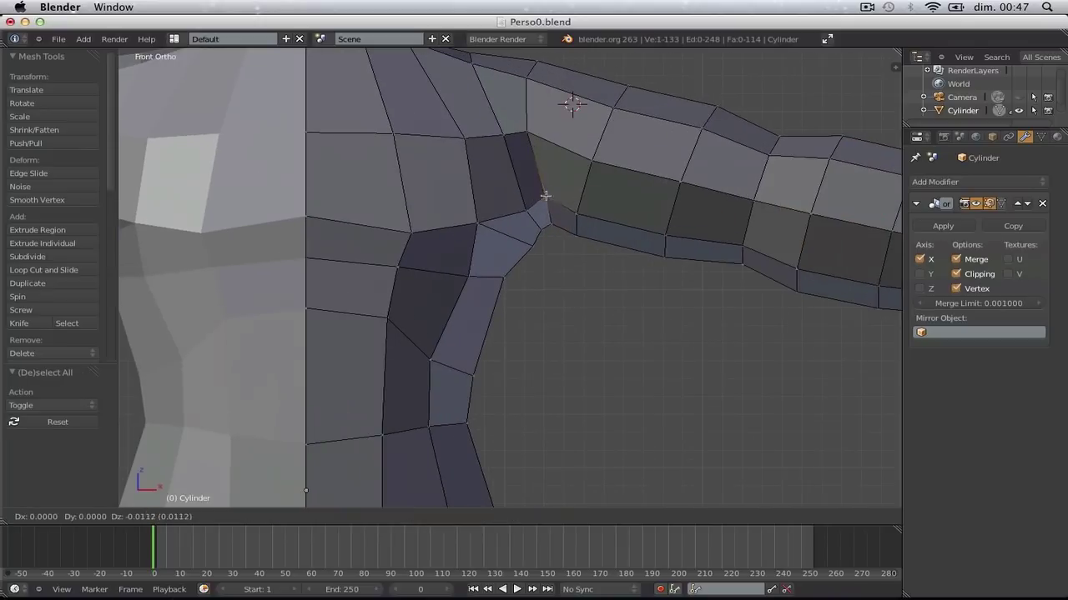
click(545, 203)
middle_drag(517, 234, 555, 279)
key(Tab)
scroll(509, 242, down, 5)
scroll(546, 272, up, 3)
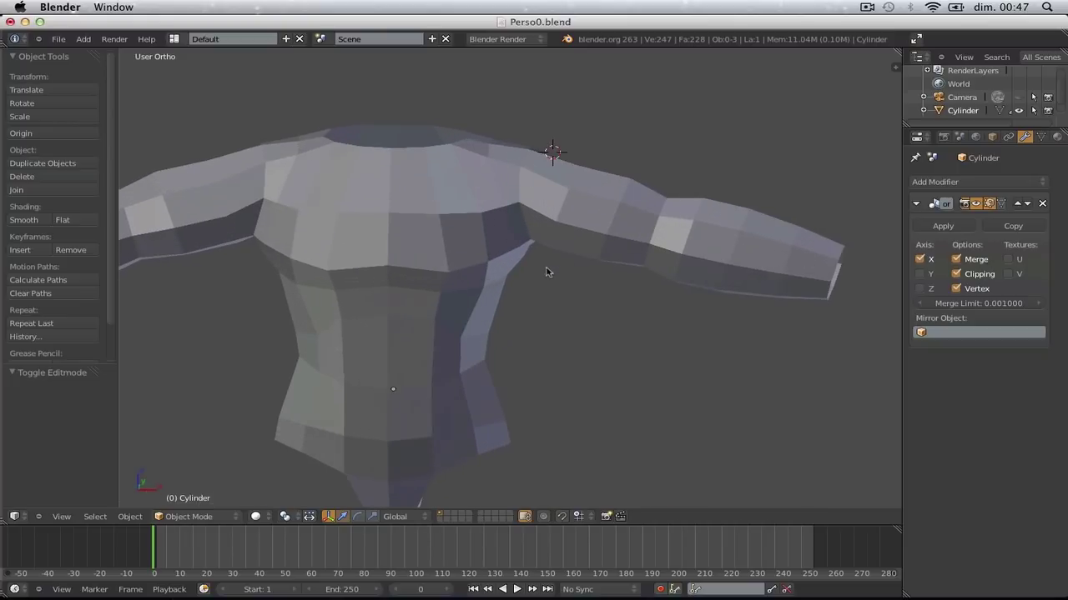
scroll(547, 272, down, 5)
In front view, select all arm vertices from the first ring beyond the shoulder out to the wrist
key(Tab)
key(Tab)
key(KP_1)
key(Tab)
scroll(579, 279, up, 4)
key(a)
key(z)
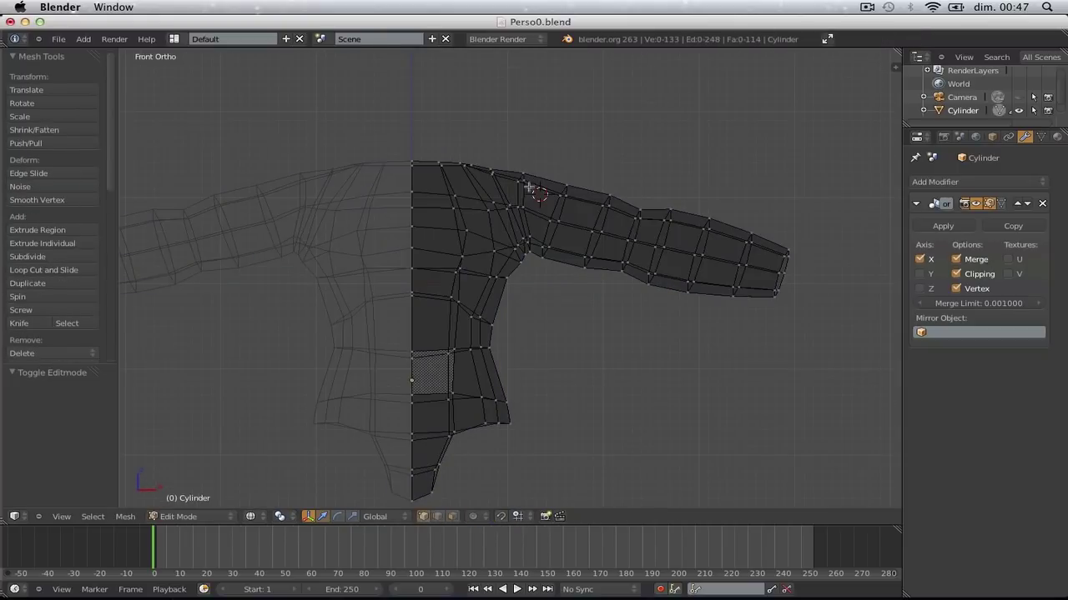
key(a)
key(a)
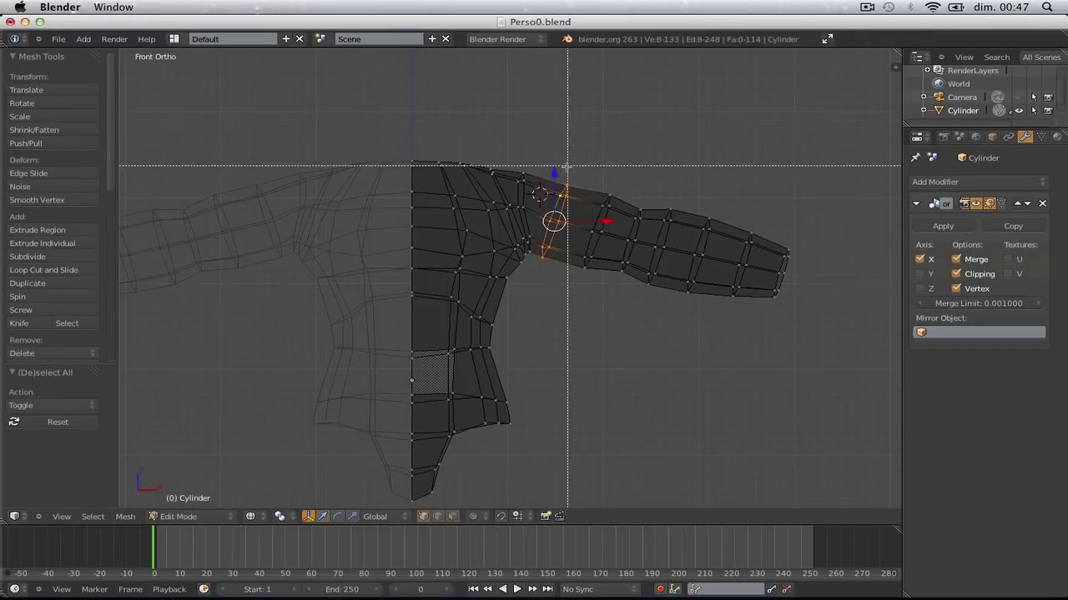
drag(567, 166, 805, 360)
Try to lower the arm beside the torso by rotating it 75.517°, moving it inward and down, and rotating it by -16.761°
scroll(803, 283, down, 3)
key(r)
click(618, 314)
key(g)
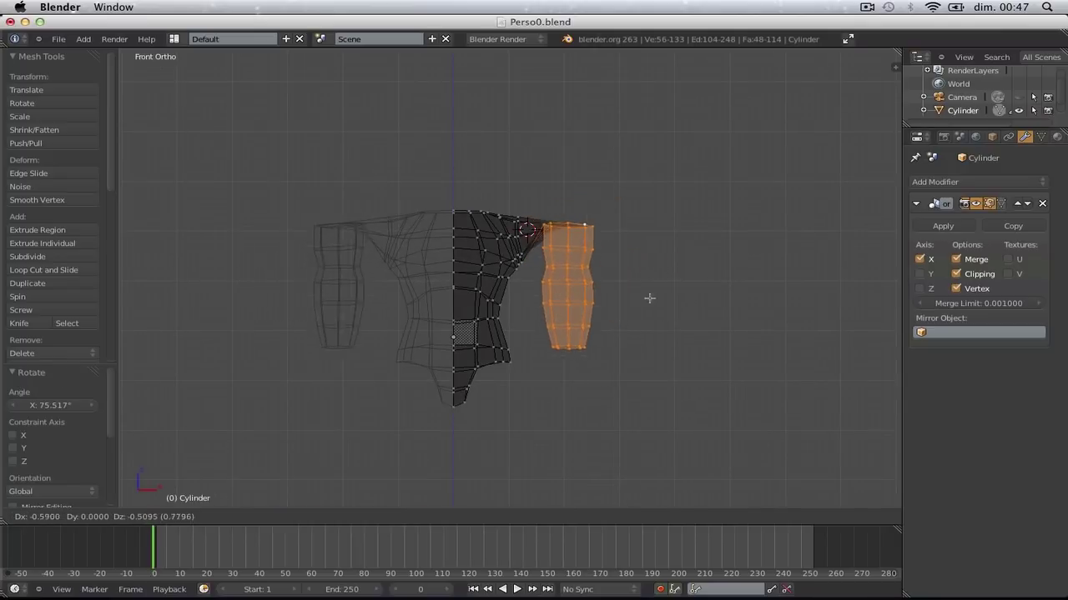
click(649, 298)
key(r)
click(642, 304)
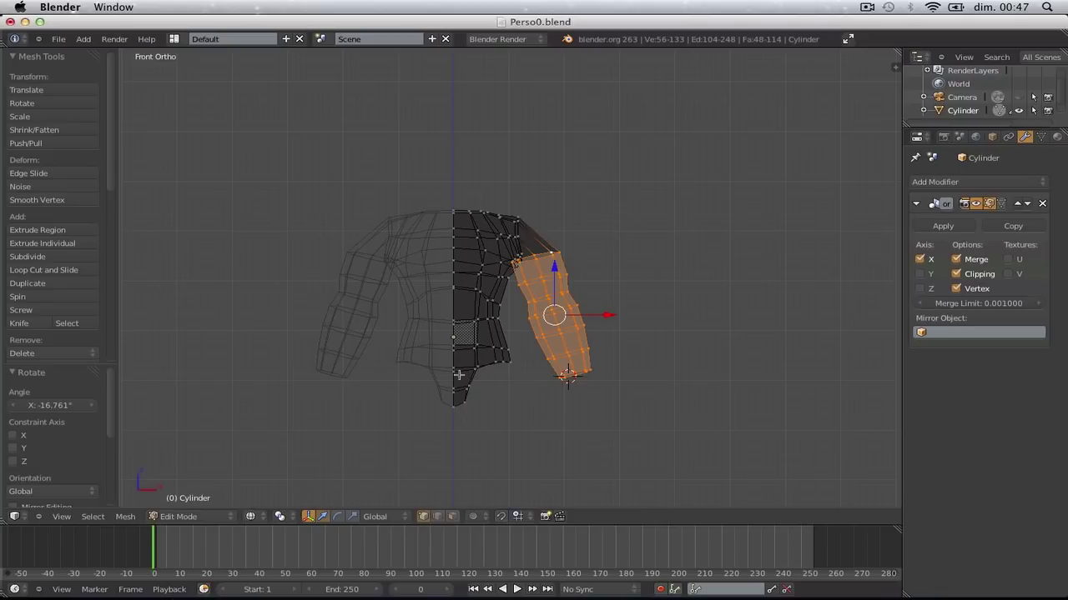
Check the lowered arm's shape and undo its rotations and move
mouse_move(545, 378)
middle_down()
mouse_move(358, 386)
mouse_move(561, 403)
middle_up()
key(Tab)
key(Tab)
key(ctrl+z)
key(ctrl+z)
key(ctrl+z)
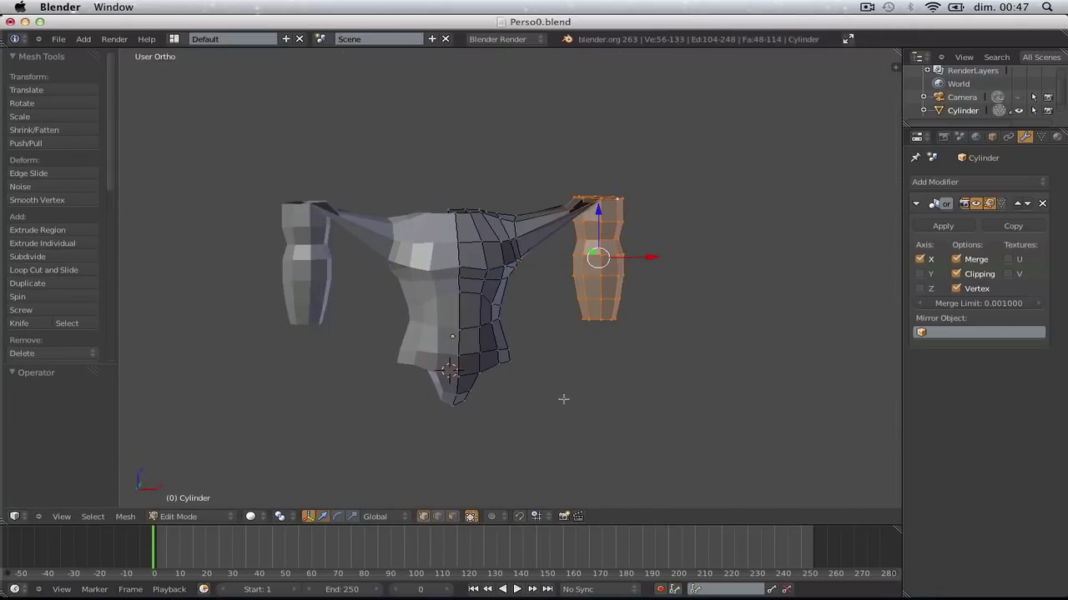
key(ctrl+z)
Thin the selected arm with a Shrink/Fatten offset of -0.103, move it slightly toward the shoulder, and thin it a little more
scroll(569, 398, up, 2)
key(KP_1)
key(Tab)
key(Tab)
scroll(742, 344, up, 2)
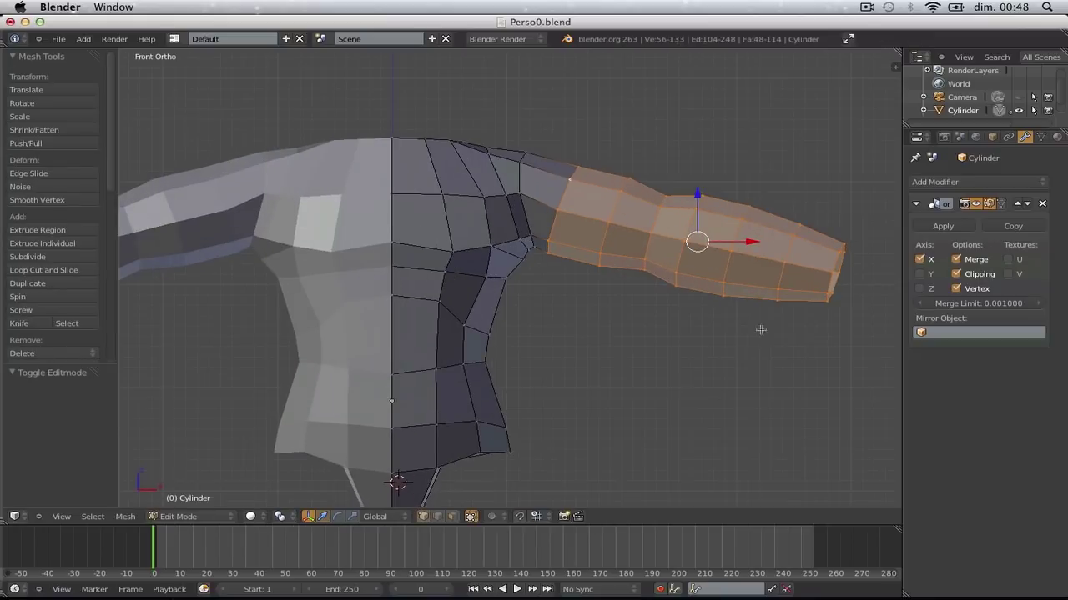
key(alt+s)
click(812, 324)
key(g)
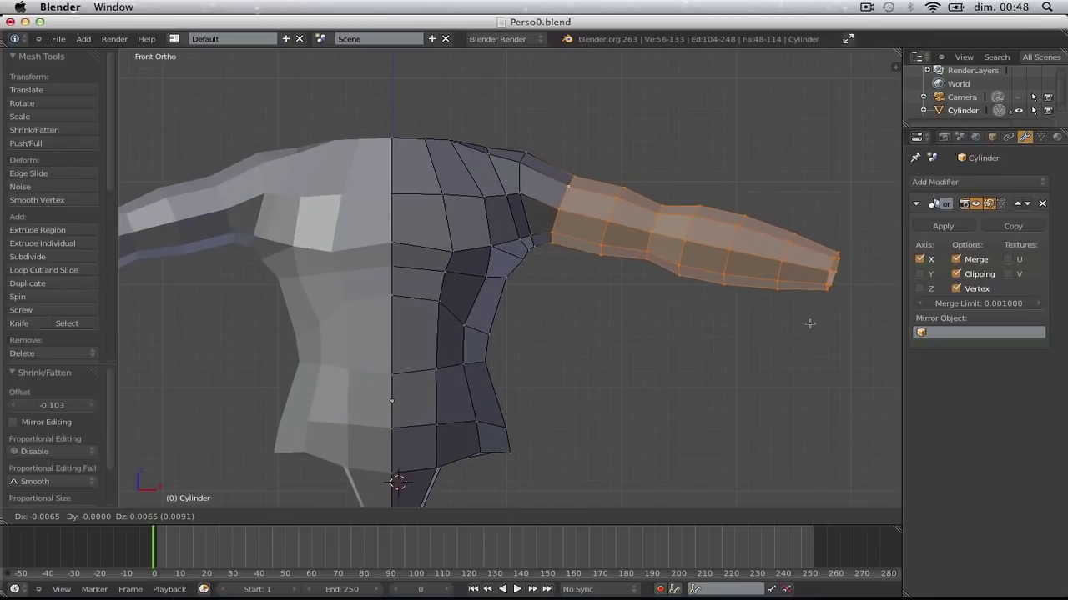
click(801, 322)
key(alt+s)
click(798, 323)
key(a)
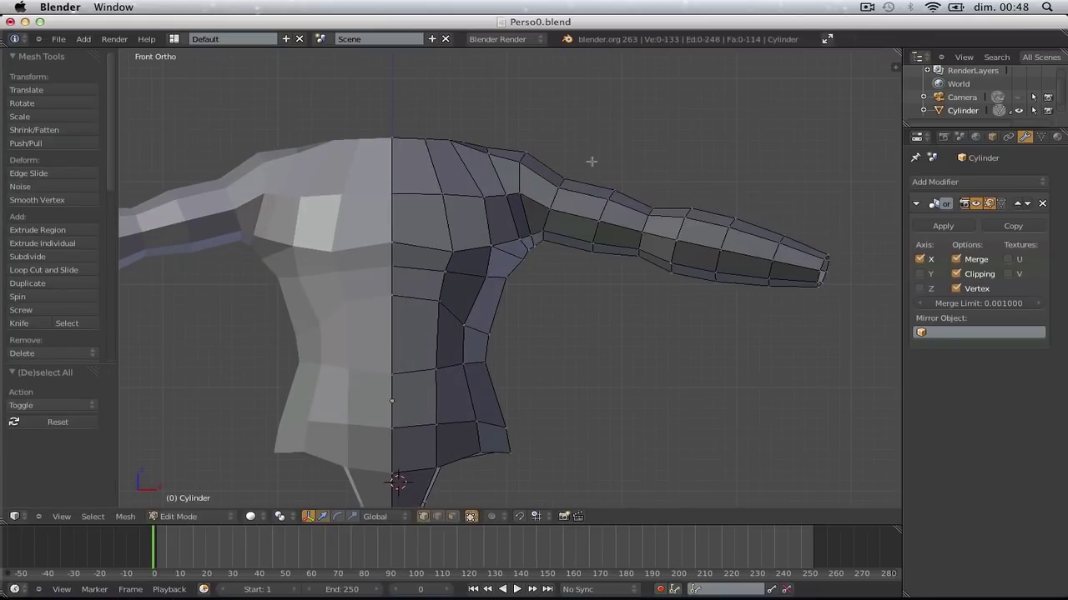
In front view, lower the top vertices of the shoulder joint slightly and try moving the next ring's top vertices
key(z)
key(b)
key(g)
click(531, 171)
key(a)
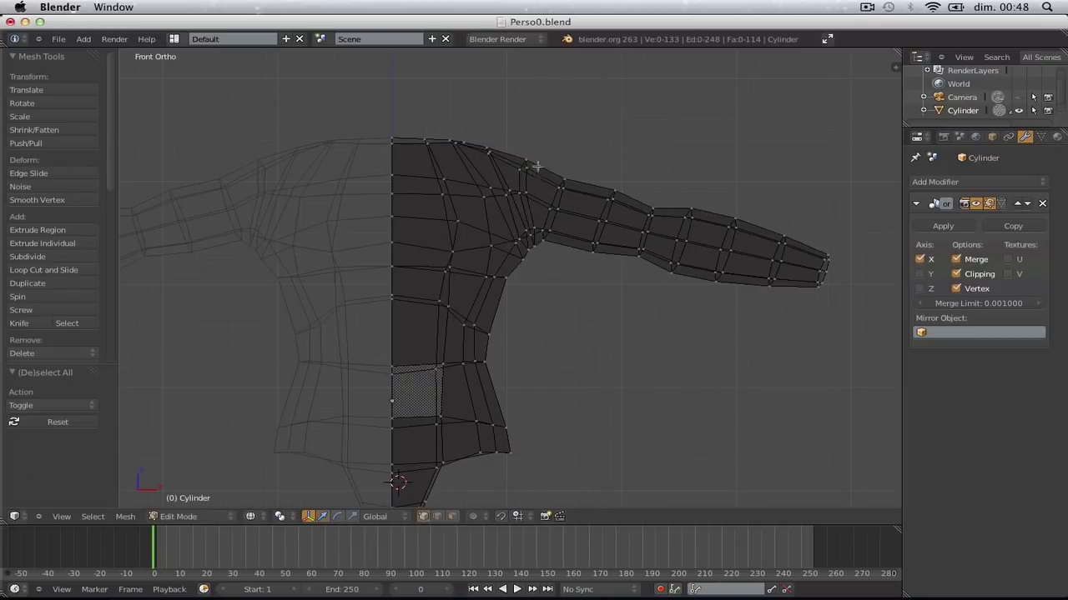
key(g)
click(581, 182)
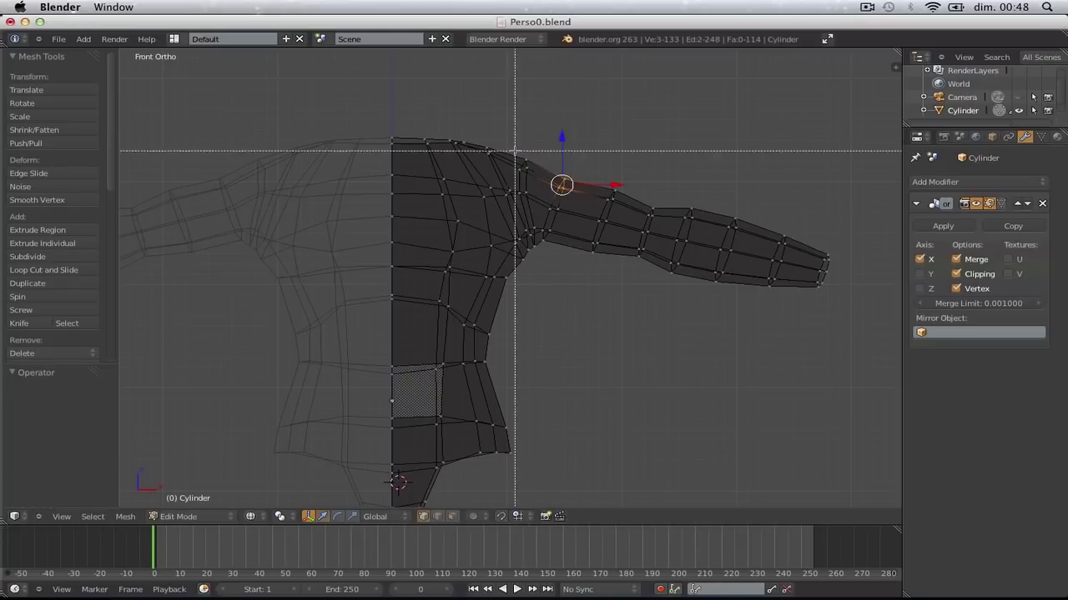
In front view, raise the selected top vertices of the ring beside the shoulder and rotate them slightly
key(g)
click(561, 162)
key(r)
click(577, 174)
key(a)
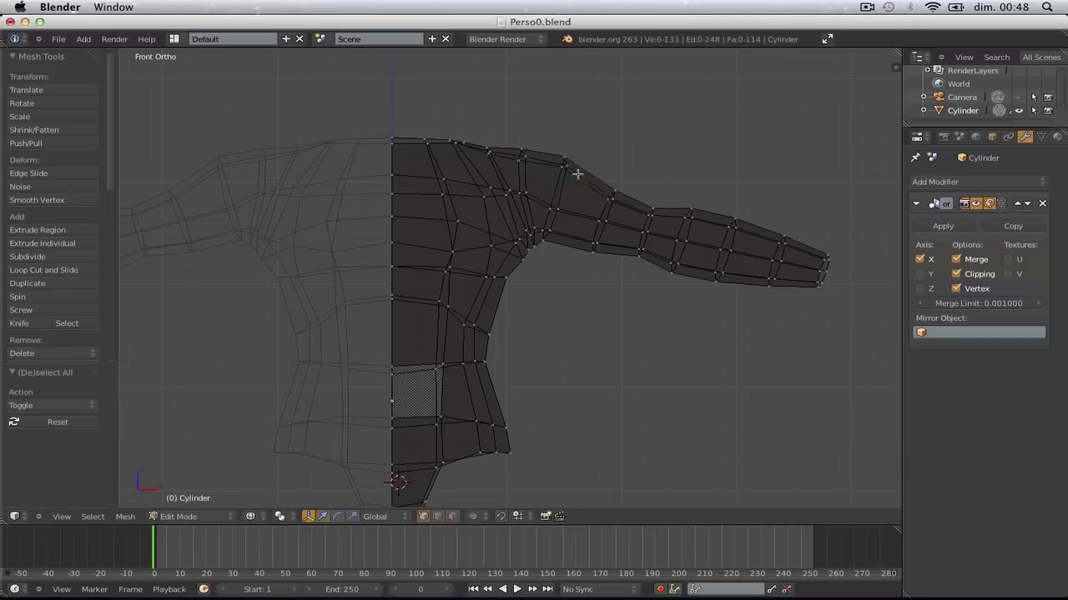
Adjust the upper arm's next top vertices to smooth the slope toward the elbow, and check the shaded shape
drag(587, 178, 621, 205)
key(g)
click(580, 183)
key(g)
click(624, 201)
key(Tab)
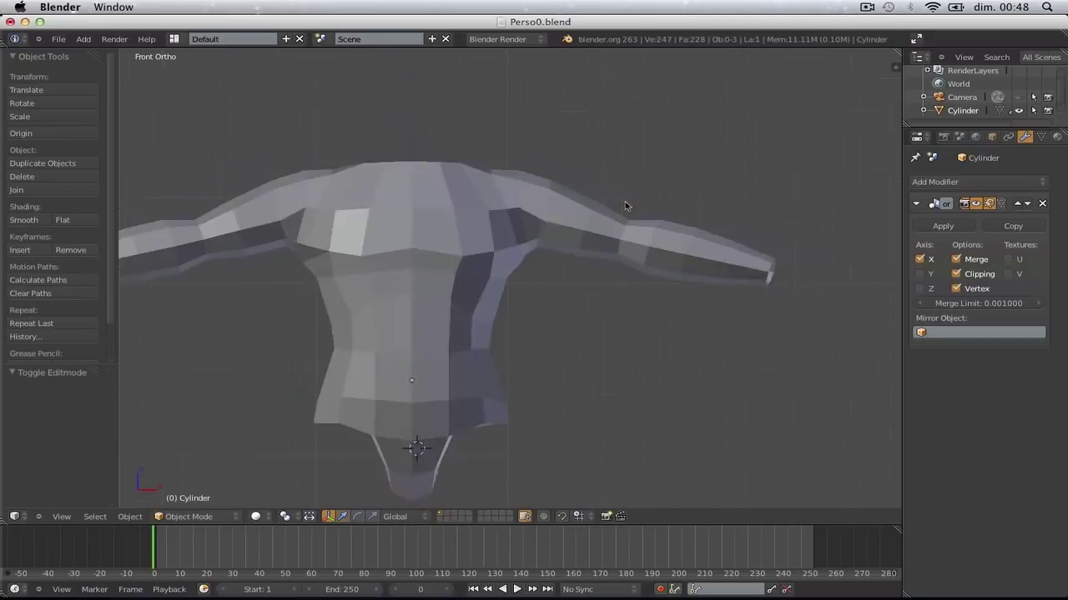
middle_drag(624, 200, 484, 358)
In top view, move the elbow's rear vertices outward to fill the dip in the arm's back edge
key(Tab)
key(KP_7)
key(a)
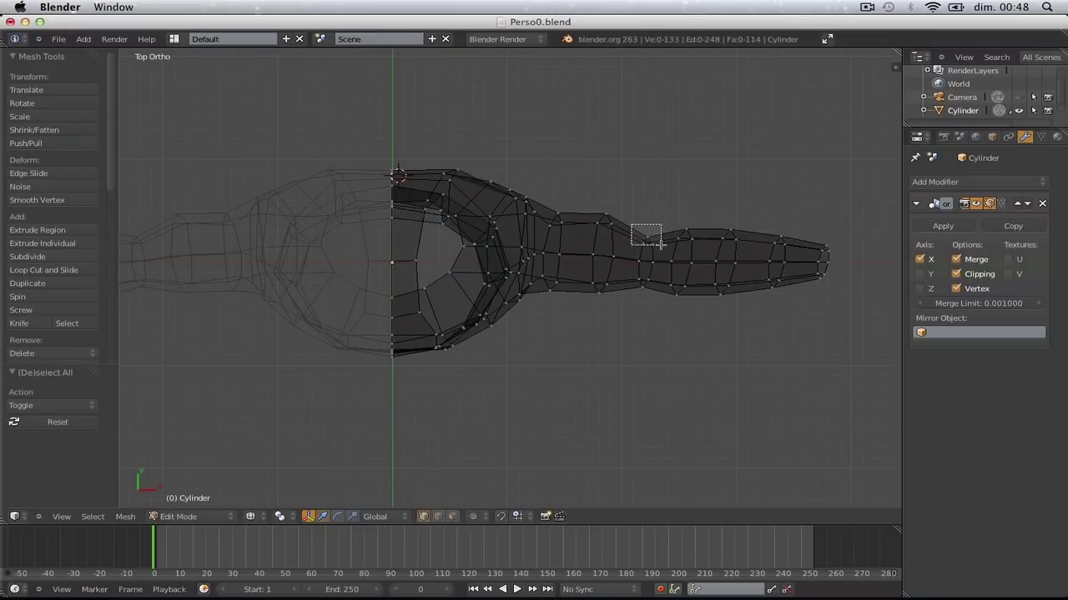
key(g)
click(674, 240)
key(a)
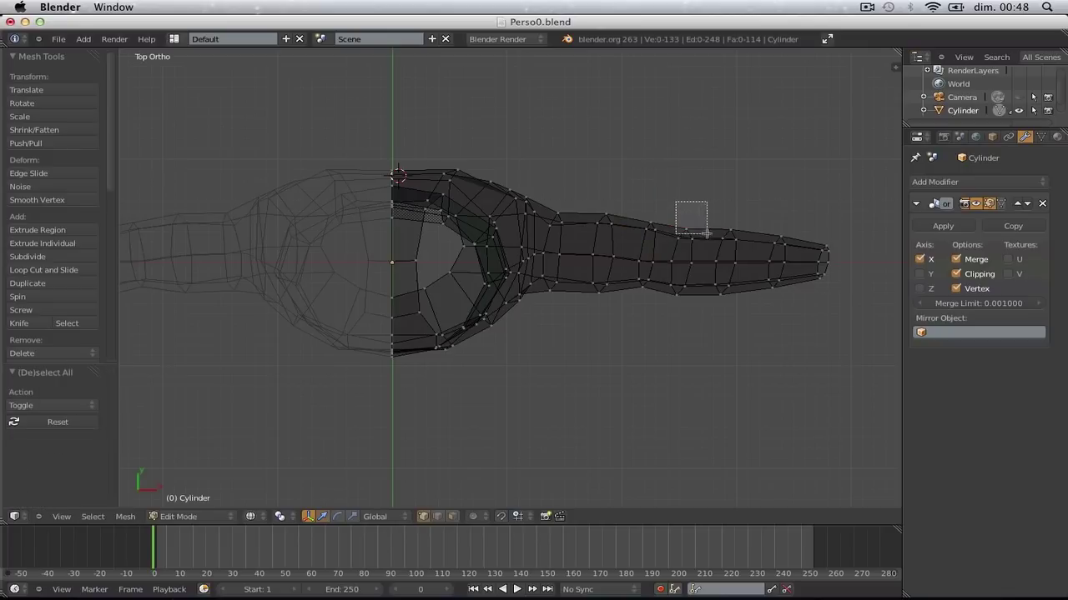
Move the rear vertices of the first forearm ring past the elbow slightly backward along Y
key(a)
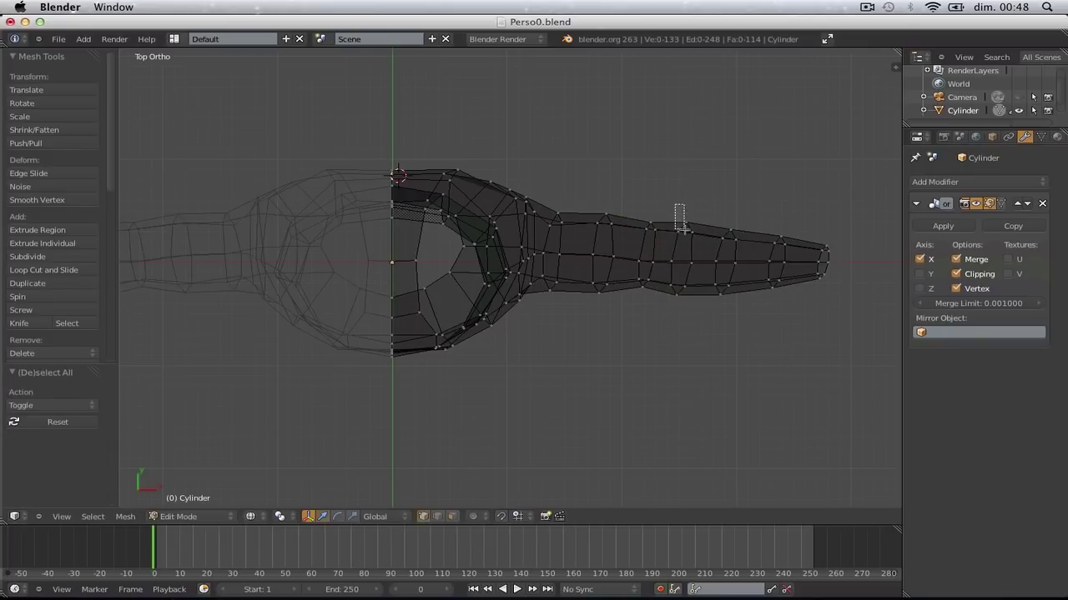
drag(681, 226, 684, 229)
key(g)
key(y)
click(705, 246)
key(a)
key(b)
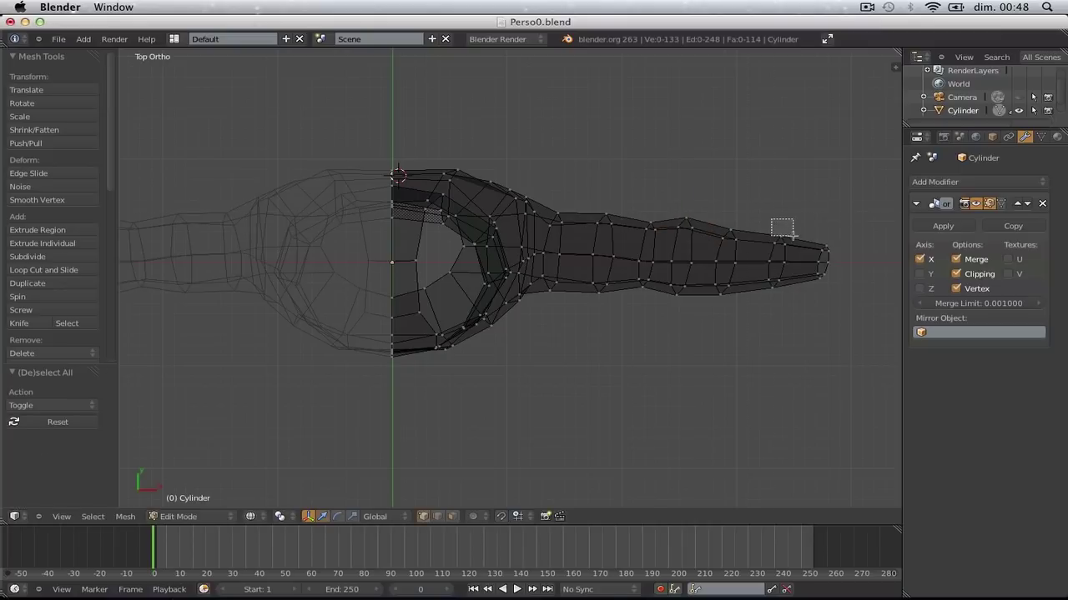
Nudge the rear vertices of the mid-forearm ring slightly backward along Y and inspect the shaded arm
key(a)
drag(742, 247, 743, 248)
key(g)
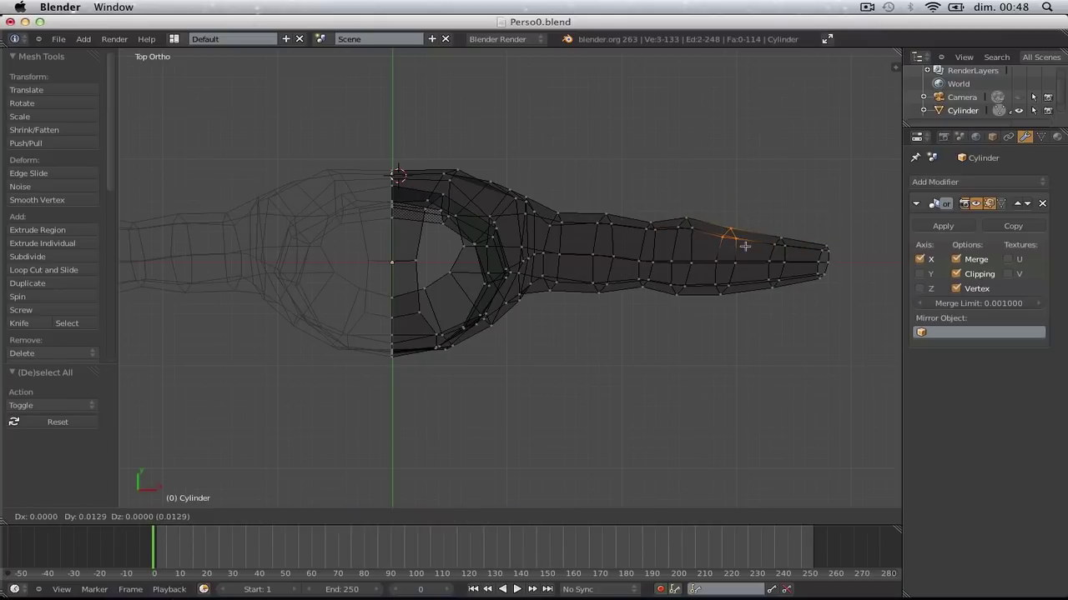
click(744, 243)
key(z)
scroll(539, 229, down, 4)
key(Tab)
mouse_move(617, 417)
middle_down()
mouse_move(601, 366)
mouse_move(298, 225)
mouse_move(436, 269)
middle_up()
In top view, bend the forearm 15.336° toward the front at the elbow and shift it slightly forward
key(Tab)
key(KP_7)
key(a)
key(z)
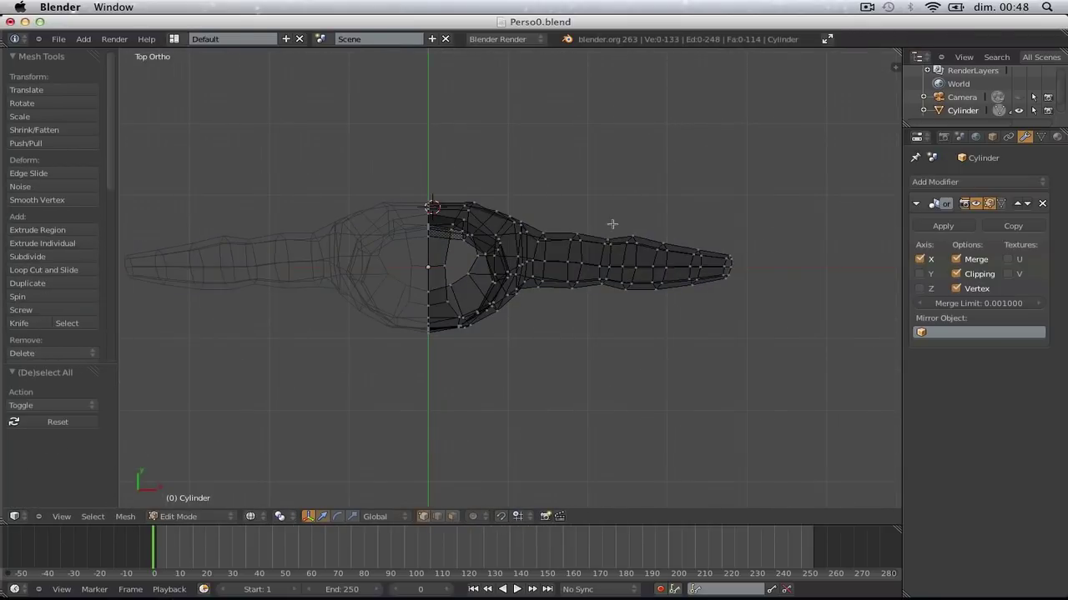
key(b)
drag(612, 212, 770, 329)
key(r)
click(742, 287)
key(g)
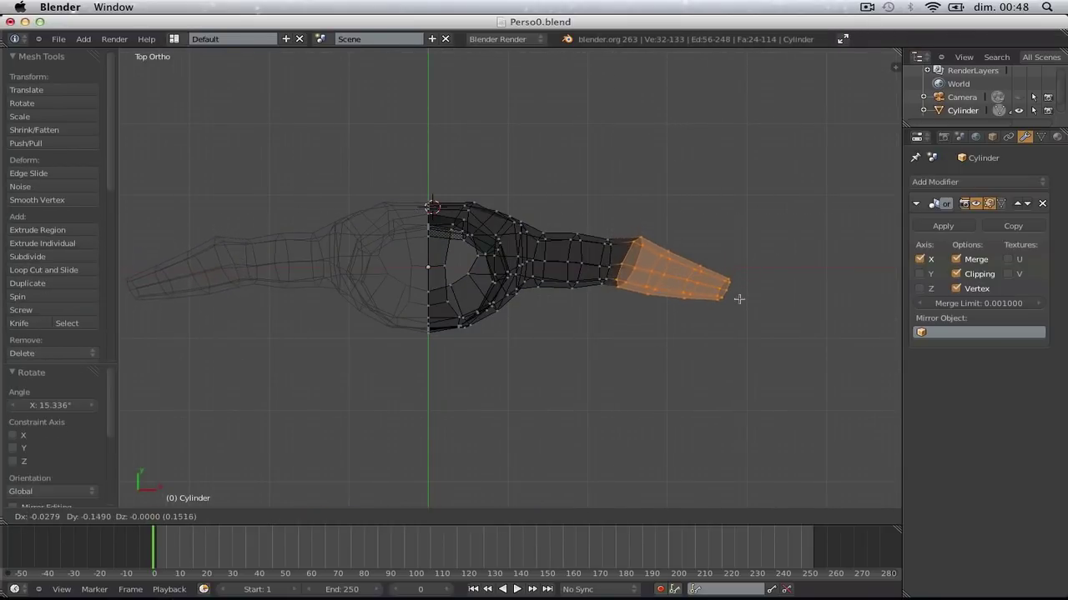
click(739, 306)
key(a)
alt+right_click(614, 279)
key(a)
key(z)
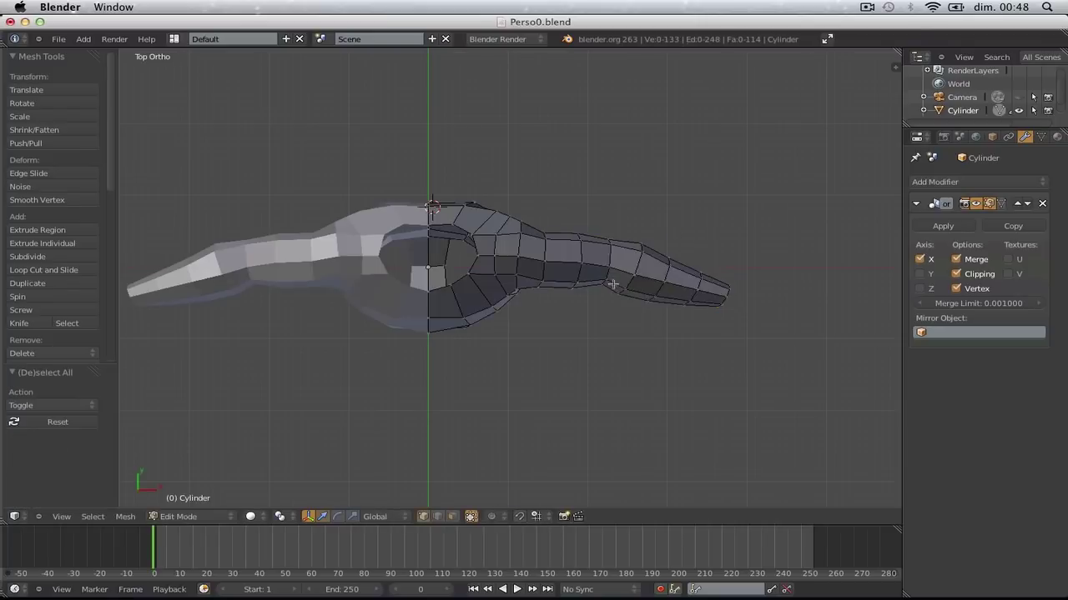
Add a loop cut on each side of the elbow, sliding the upper-arm one close to the joint
key(Tab)
middle_drag(588, 345, 632, 216)
scroll(632, 216, up, 2)
key(Tab)
key(ctrl+r)
click(639, 205)
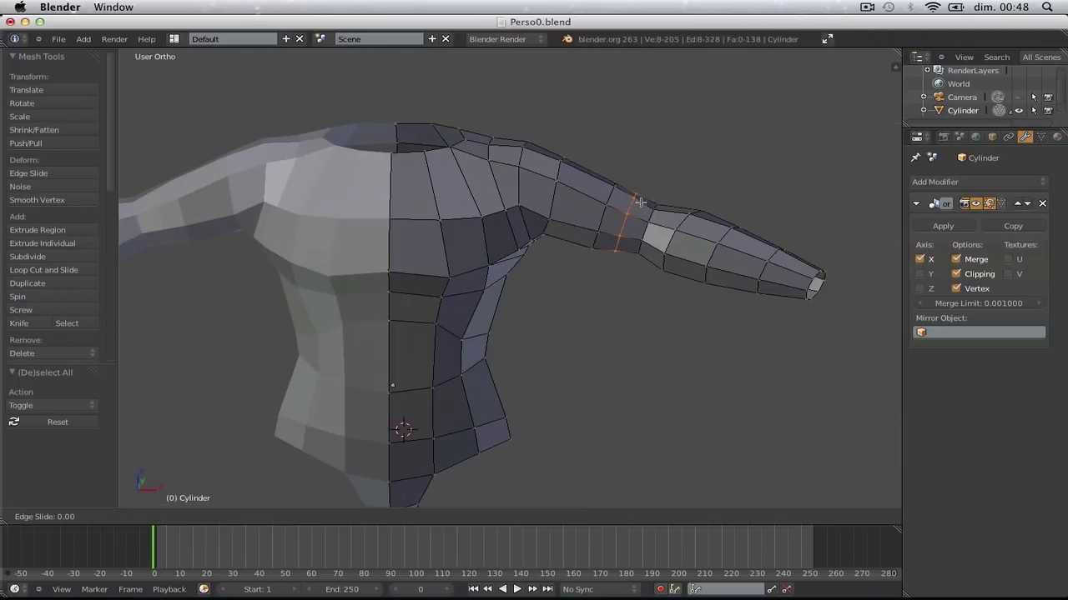
click(653, 207)
key(a)
key(ctrl+r)
click(658, 214)
key(a)
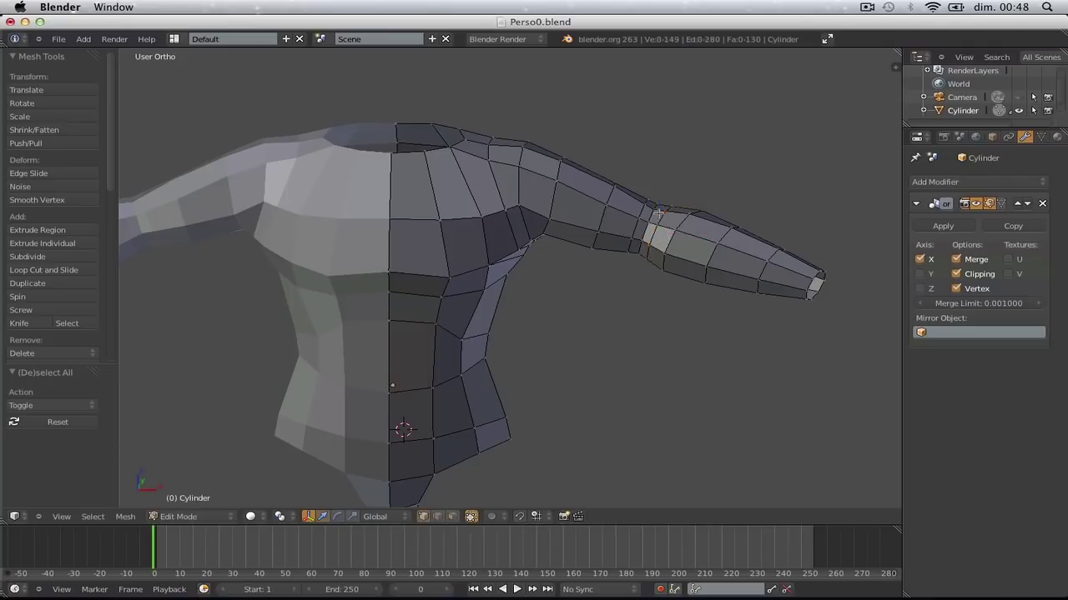
Examine the overall proportions of the torso and arms, including in front view
scroll(667, 218, down, 2)
middle_drag(708, 250, 631, 312)
scroll(643, 258, down, 3)
key(Tab)
key(Tab)
key(KP_1)
key(Tab)
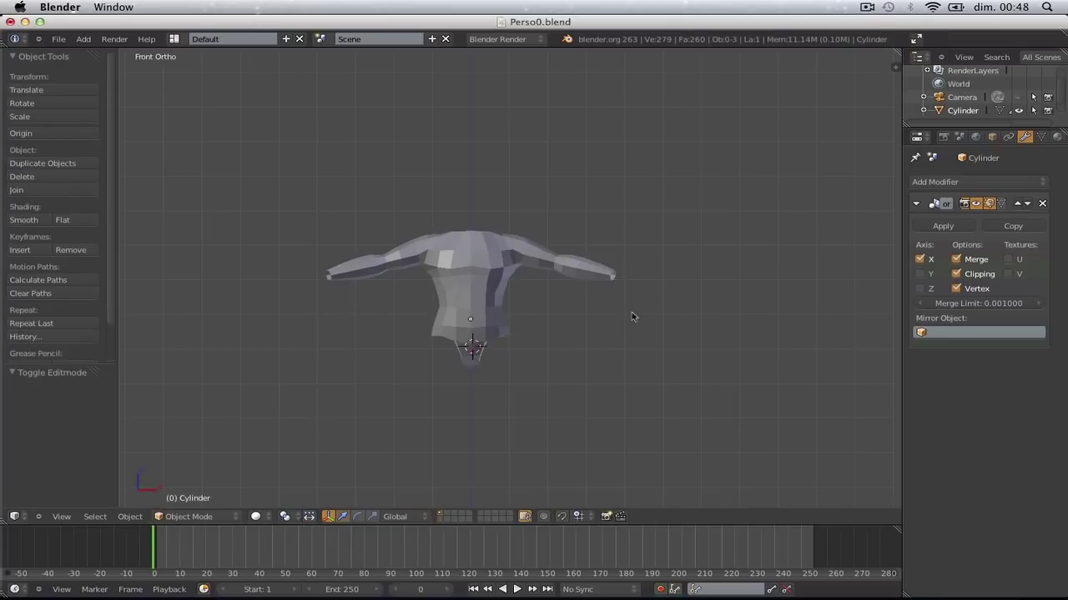
scroll(631, 312, up, 4)
key(Tab)
scroll(557, 326, down, 1)
shift+middle_drag(556, 326, 595, 199)
scroll(595, 199, up, 3)
scroll(595, 199, down, 4)
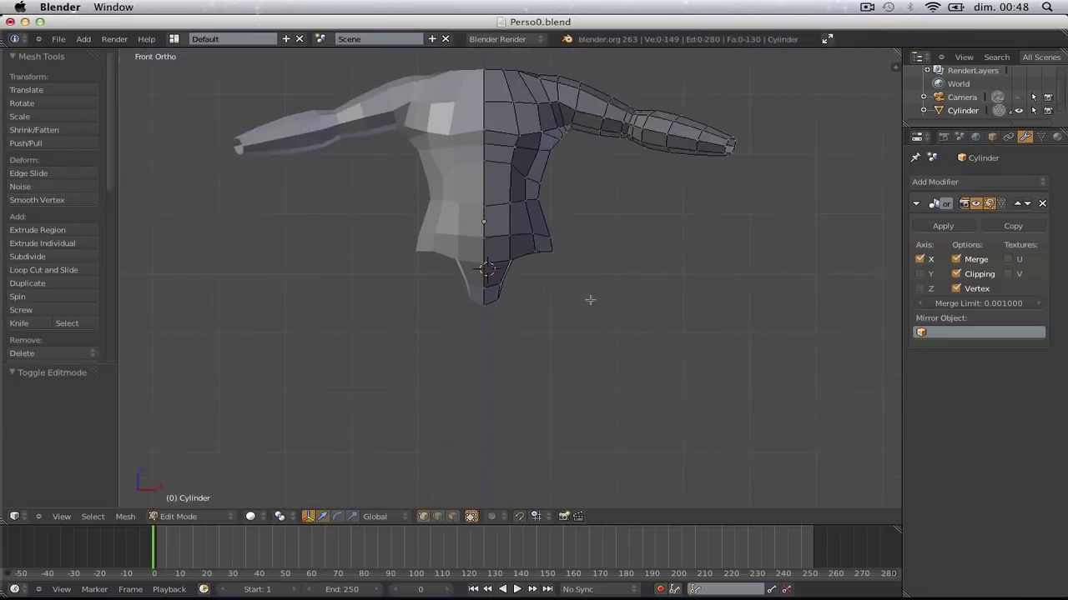
In front view, try adding a cylinder with 6 vertices beside the lower torso for the leg
key(a)
middle_drag(667, 278, 490, 269)
key(a)
key(KP_1)
key(a)
scroll(706, 290, up, 3)
key(shift+a)
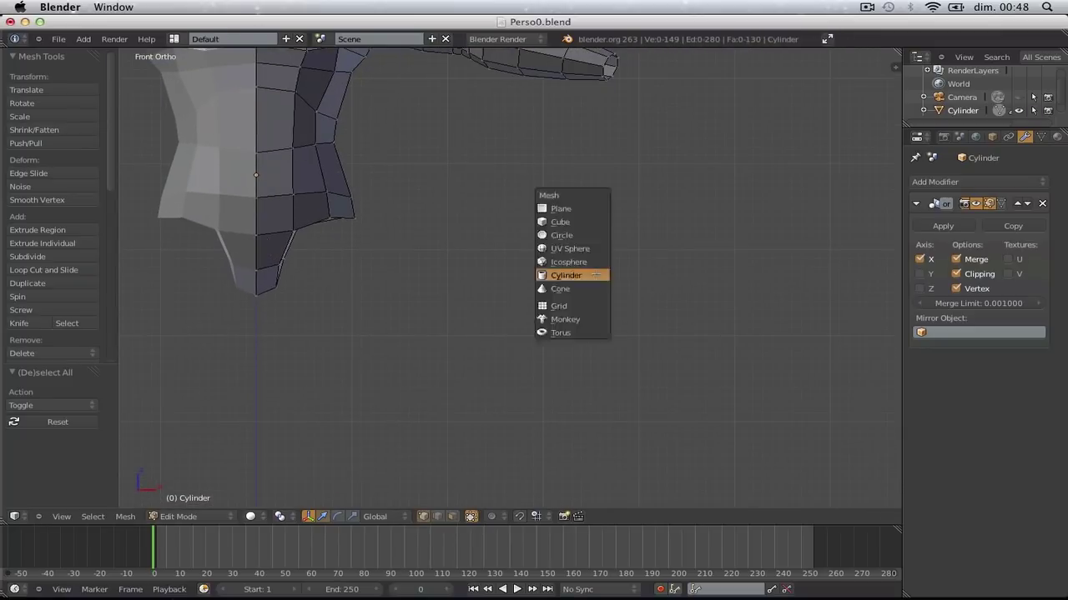
click(596, 276)
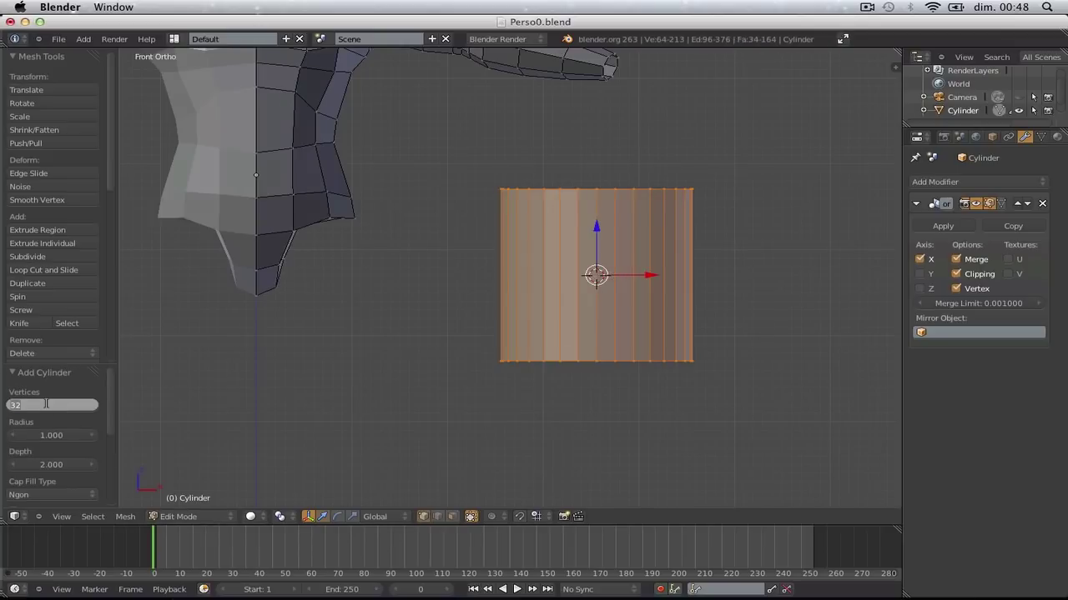
text(4)
key(Return)
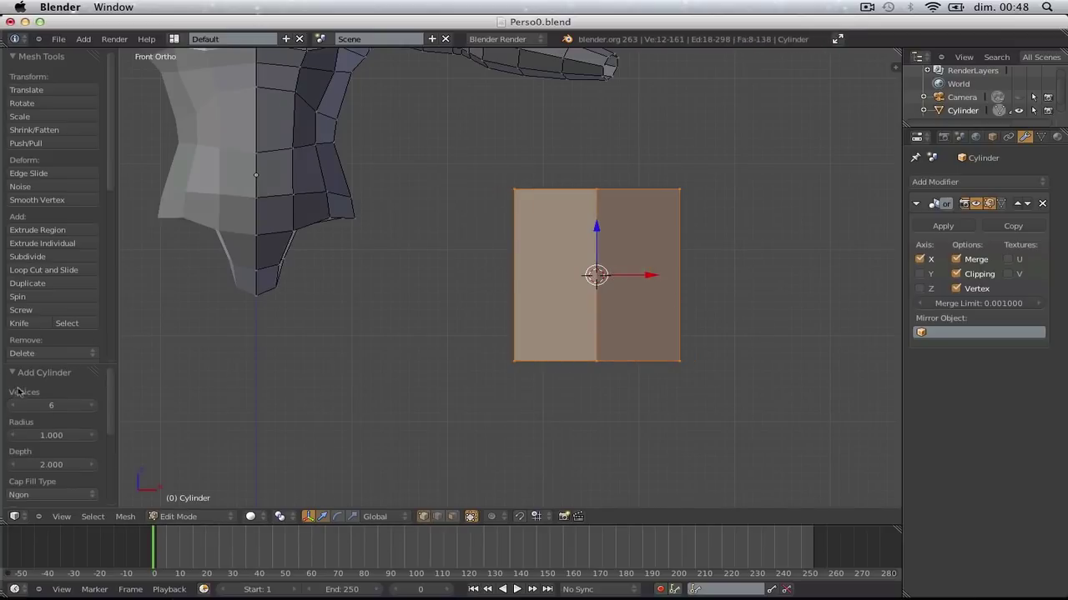
Compare the six-sided cylinder with the leg opening and delete its faces
middle_drag(364, 274, 293, 241)
right_click(302, 262)
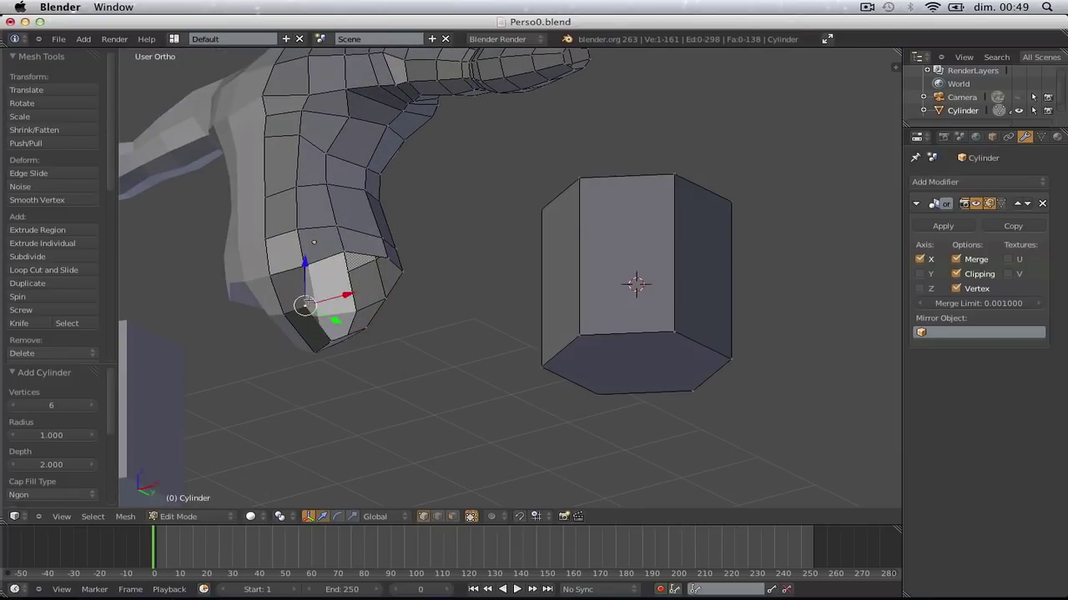
scroll(636, 302, down, 2)
key(l)
key(x)
click(622, 312)
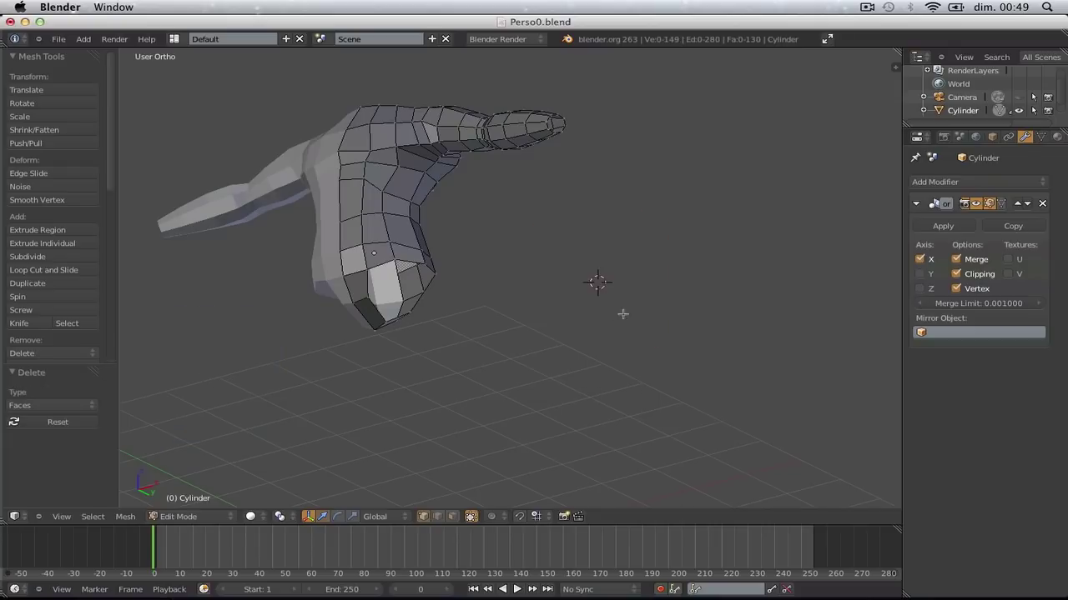
Add a cylinder with 8 vertices beside the lower torso in front view
key(KP_1)
key(shift+a)
click(538, 303)
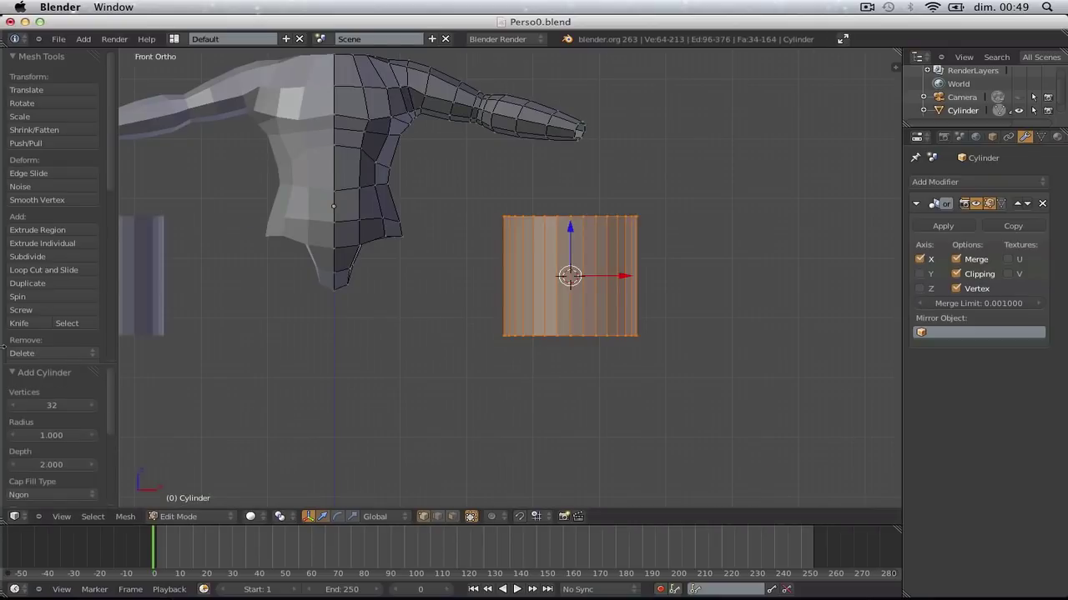
key(Return)
key(z)
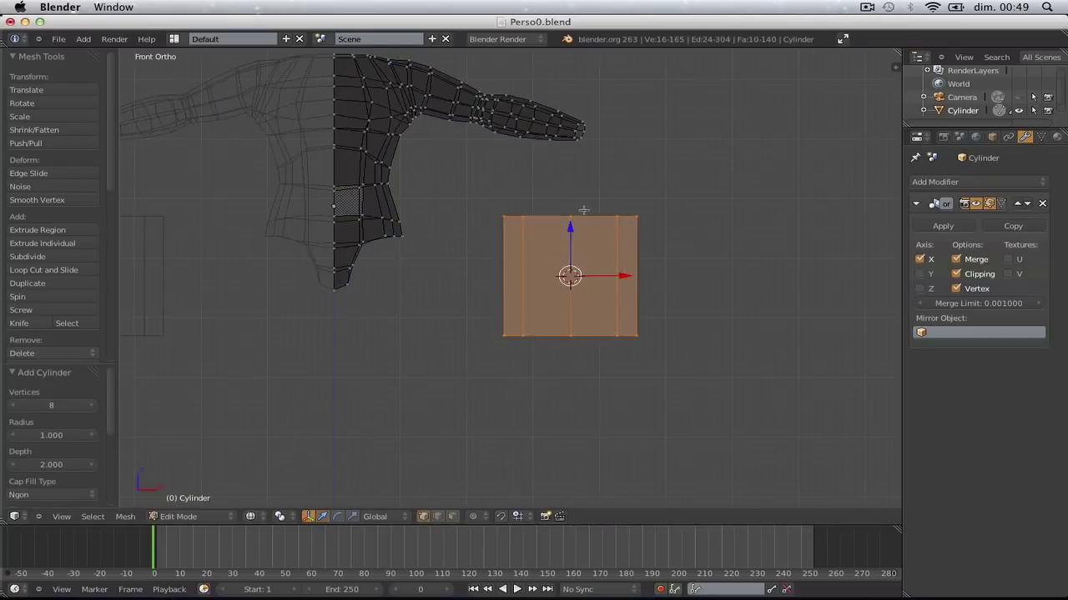
Delete the top and bottom cap faces of the eight-sided cylinder
middle_drag(583, 209, 576, 220)
key(a)
key(ctrl+Tab)
click(567, 234)
key(ctrl+Tab)
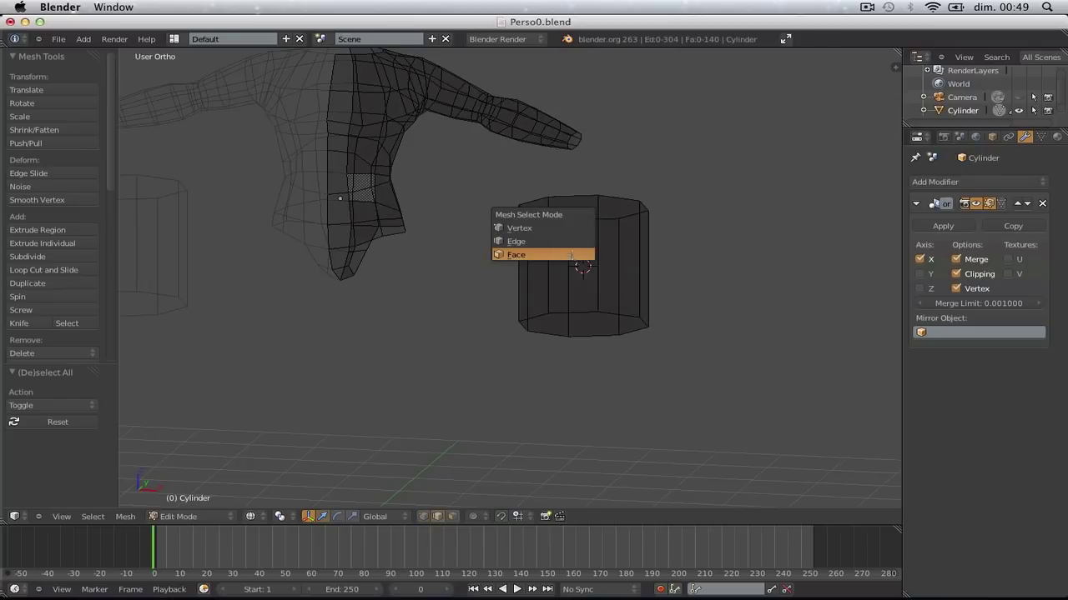
click(571, 254)
shift+right_click(574, 333)
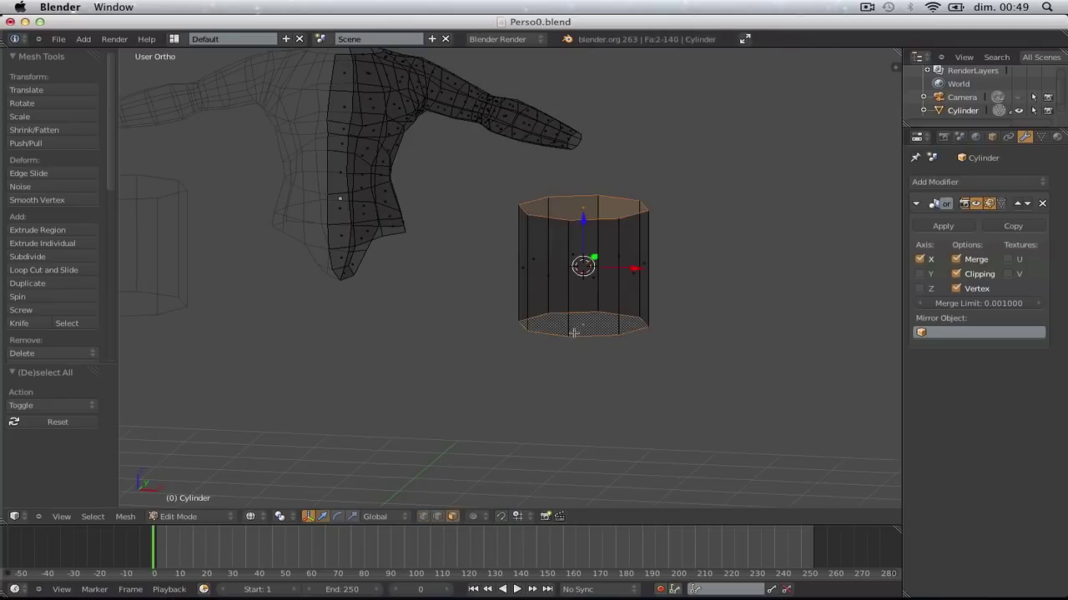
key(x)
click(628, 322)
key(KP_1)
key(z)
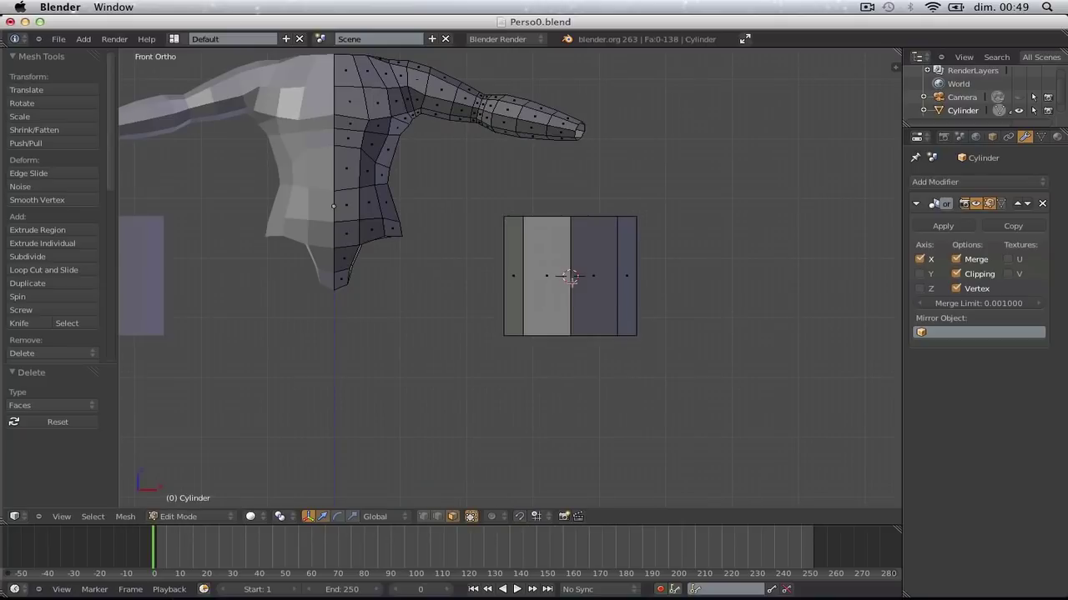
Scale the whole open cylinder to 0.554 and move it beneath the hip
key(l)
key(s)
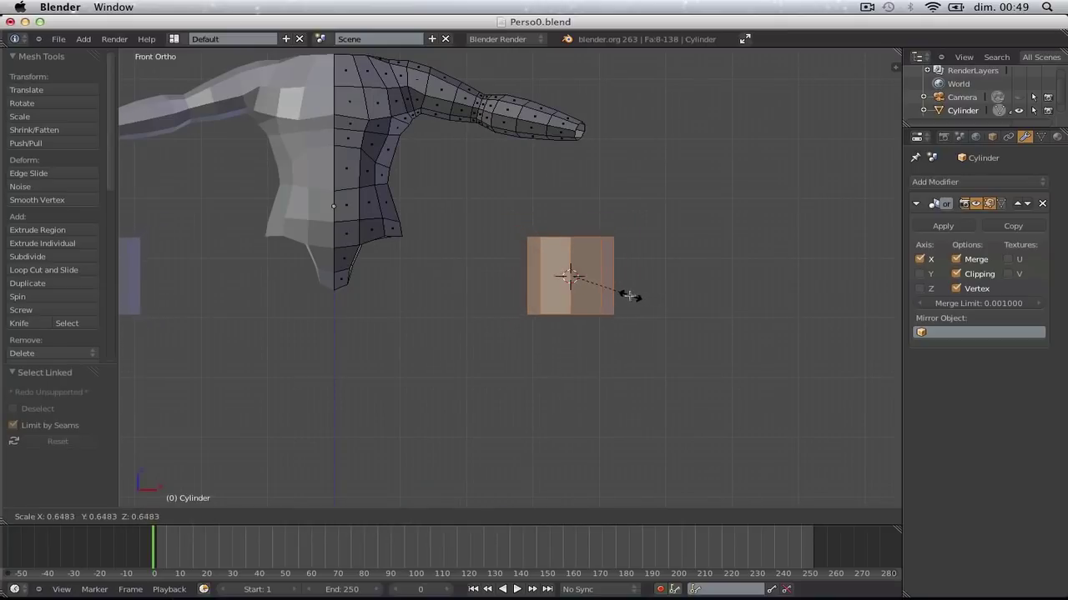
click(620, 293)
shift+middle_drag(618, 293, 758, 276)
scroll(757, 276, up, 3)
key(g)
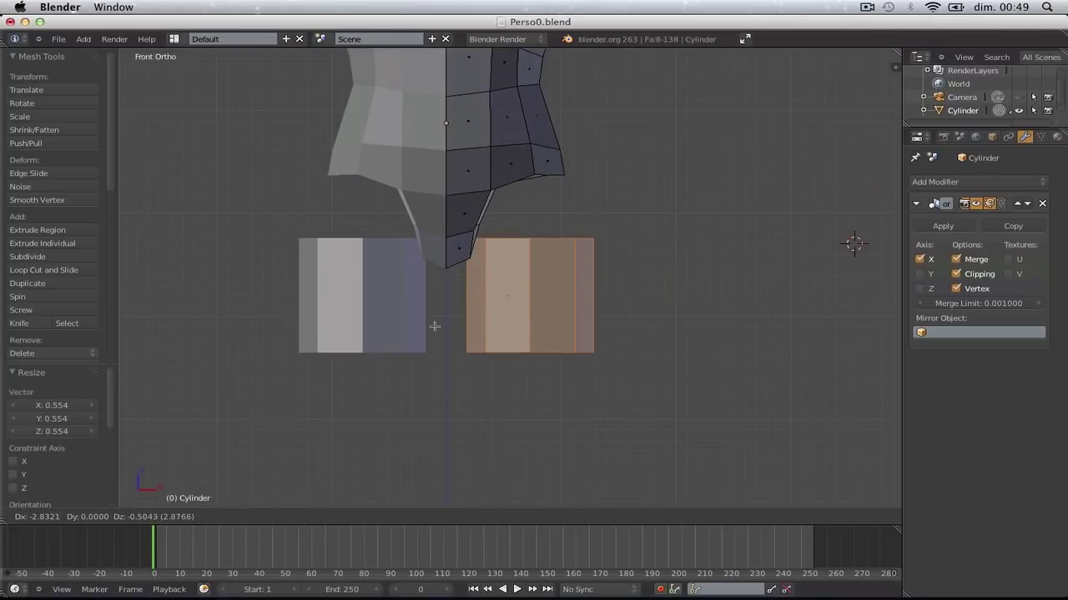
click(434, 327)
Rotate the leg cylinder by -10.459° and move it -0.05173 in X and 0.349 in Z toward the hip
key(r)
click(613, 339)
key(g)
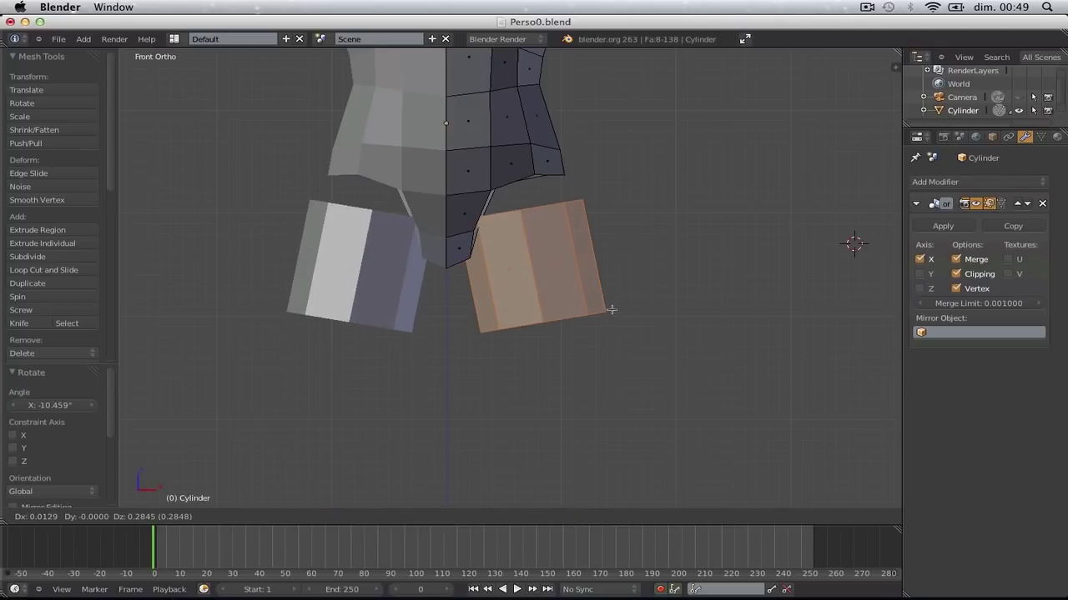
click(604, 303)
key(z)
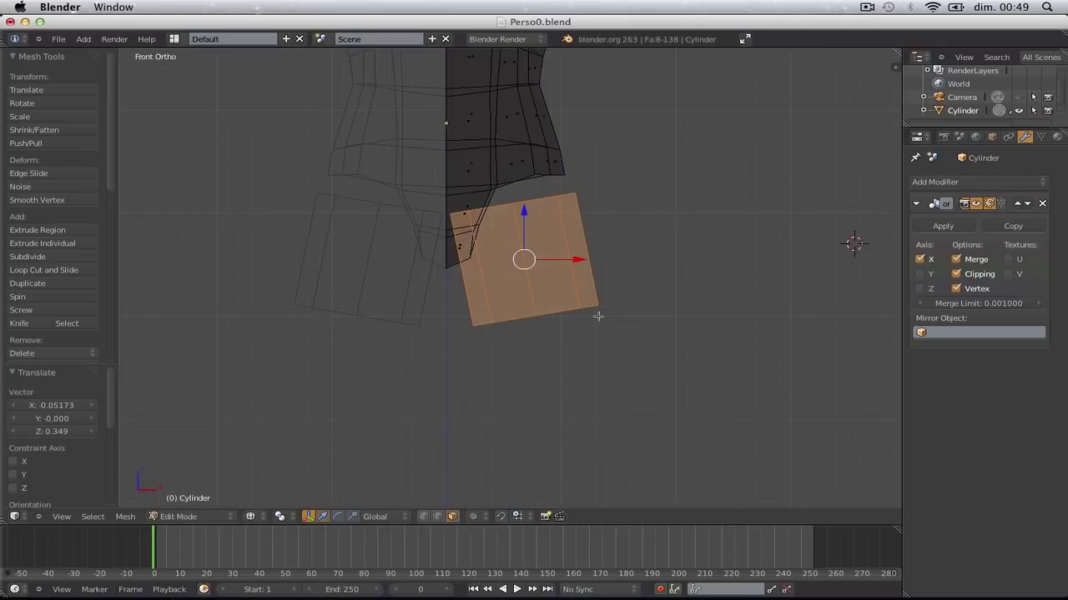
key(Tab)
key(z)
key(Tab)
In right side view, move the leg cylinder backward, clear of the pelvis
key(KP_3)
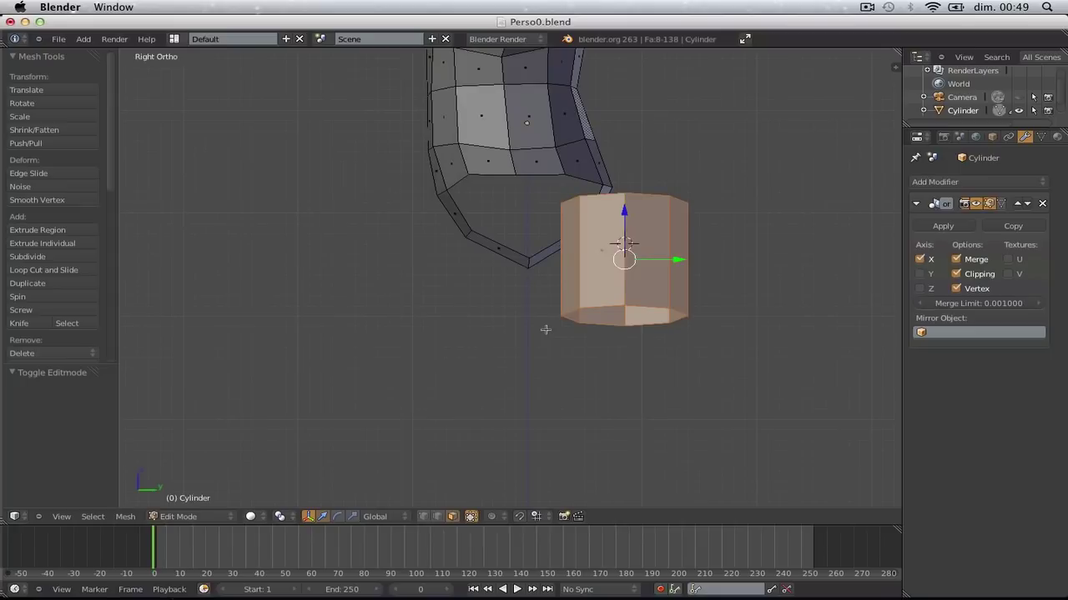
key(g)
click(867, 307)
key(a)
In vertex mode, move the two lowest crotch vertices -0.01940 in Y and 0.06466 in Z
key(ctrl+Tab)
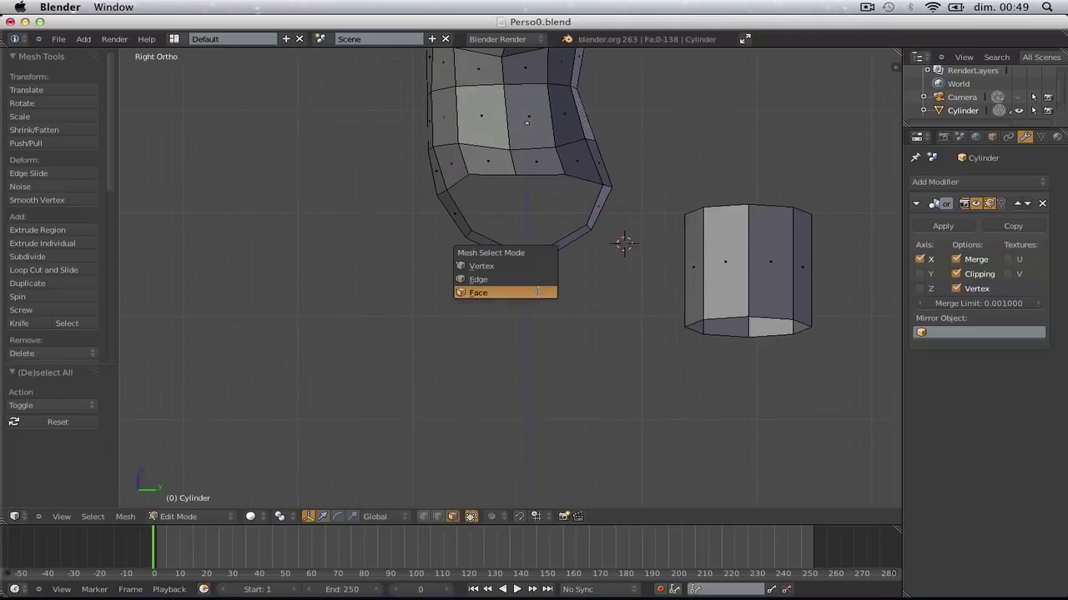
click(533, 266)
key(z)
key(b)
drag(506, 236, 552, 294)
key(g)
click(550, 283)
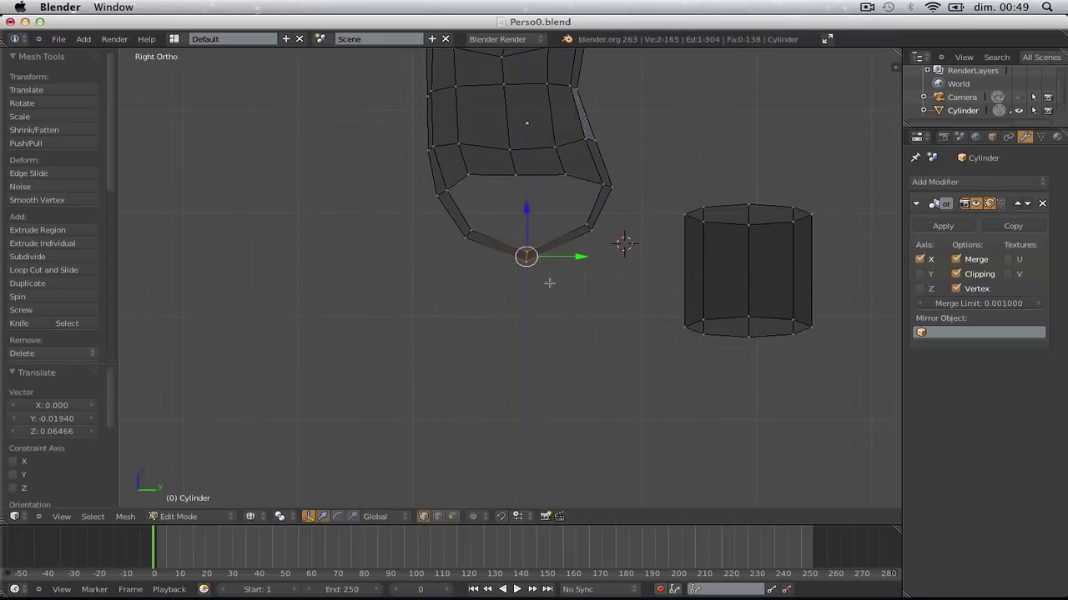
Raise the vertices along the upper edge of the leg opening and in the row above it slightly
mouse_move(497, 146)
mouse_down()
mouse_move(539, 195)
mouse_move(502, 135)
mouse_up()
key(g)
click(563, 182)
key(a)
key(b)
key(g)
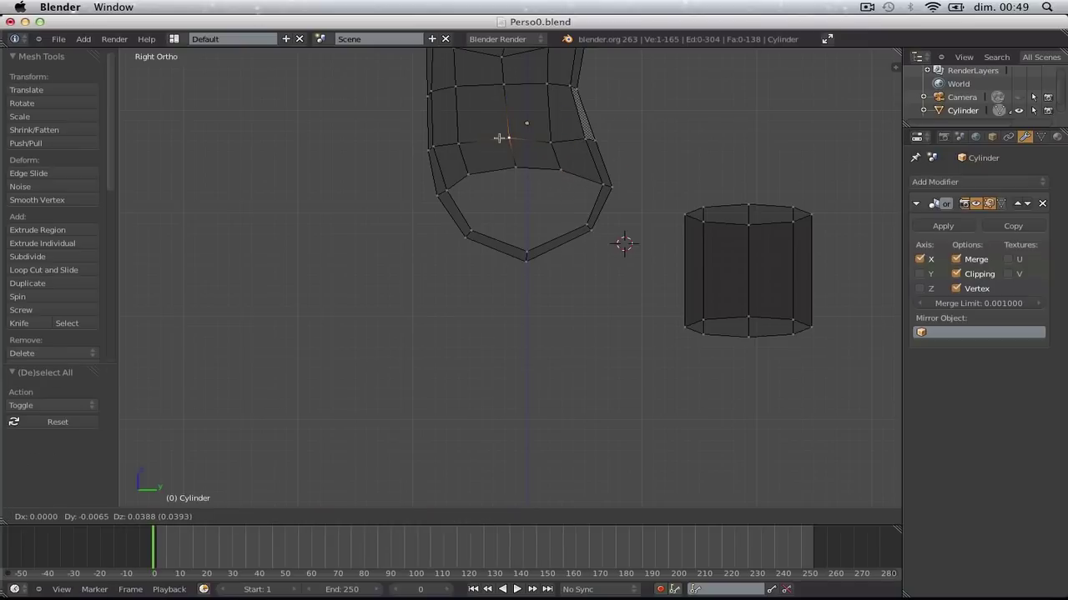
click(502, 140)
Lower the inner front vertex of the leg opening, move its rear vertex pair forward and down, and inspect the pelvis
key(Tab)
key(Tab)
key(z)
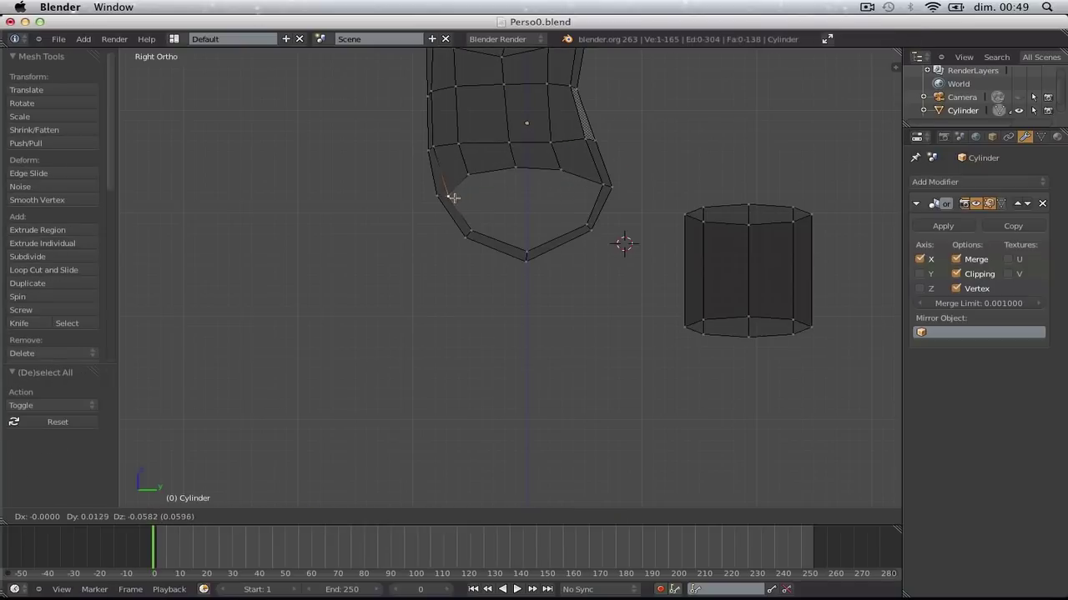
key(a)
drag(596, 174, 618, 200)
key(g)
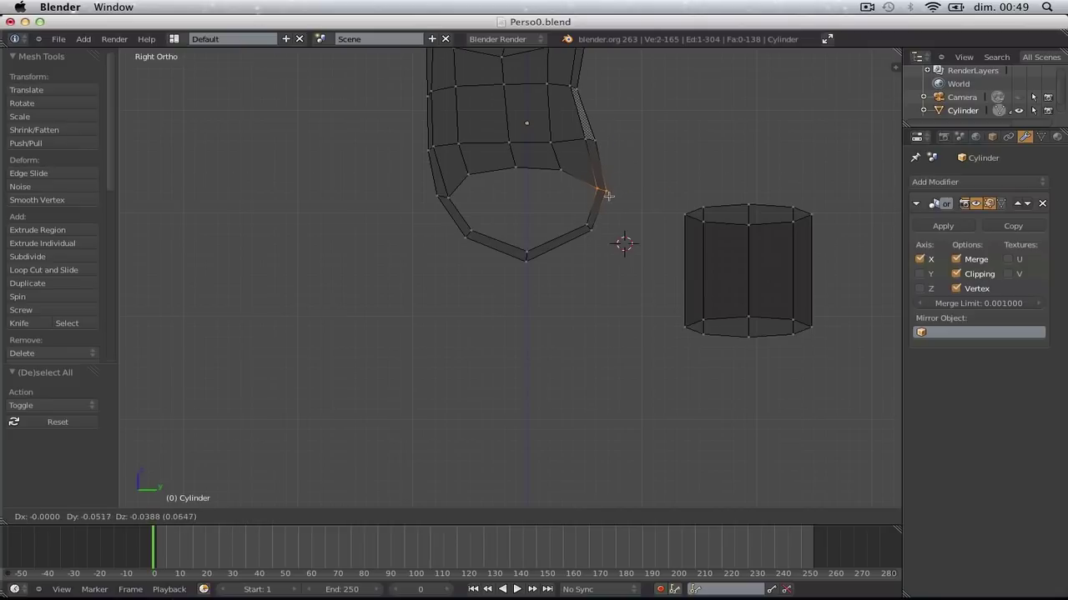
click(604, 196)
key(z)
key(Tab)
mouse_move(512, 236)
middle_down()
mouse_move(684, 253)
mouse_move(581, 224)
middle_up()
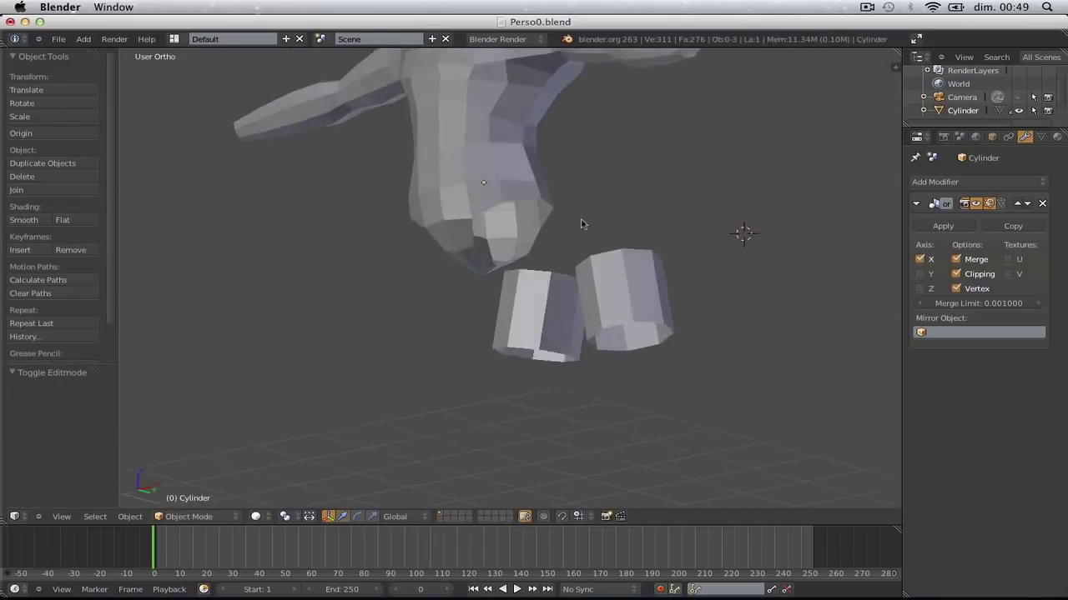
In right side view, move the whole leg cylinder -1.932 along Y, back under the pelvis
scroll(581, 261, down, 6)
middle_drag(586, 264, 564, 347)
key(KP_1)
key(Tab)
scroll(655, 267, up, 5)
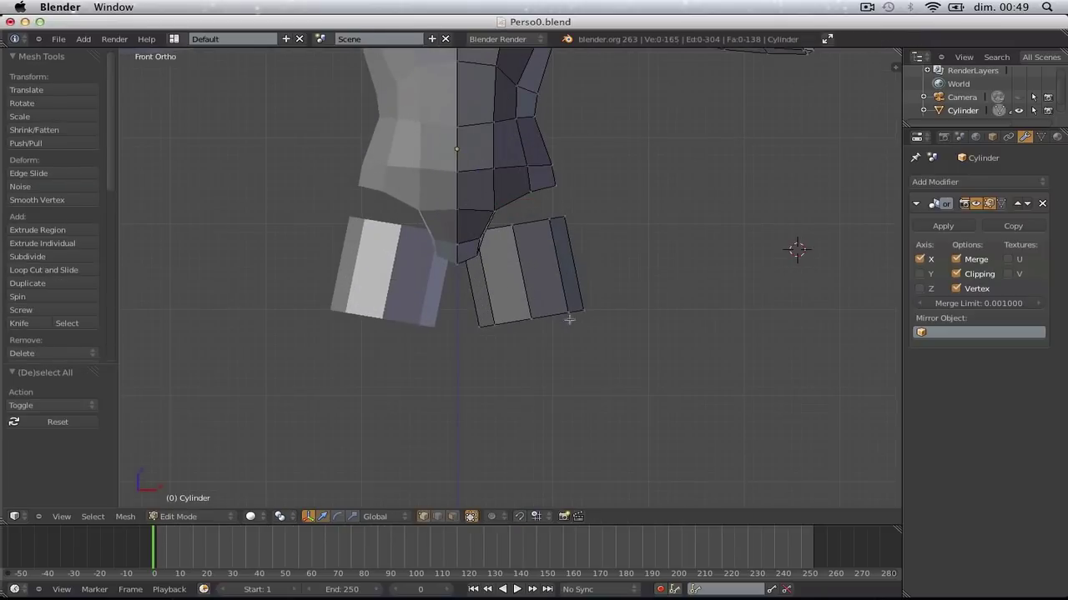
key(l)
key(KP_3)
key(g)
key(y)
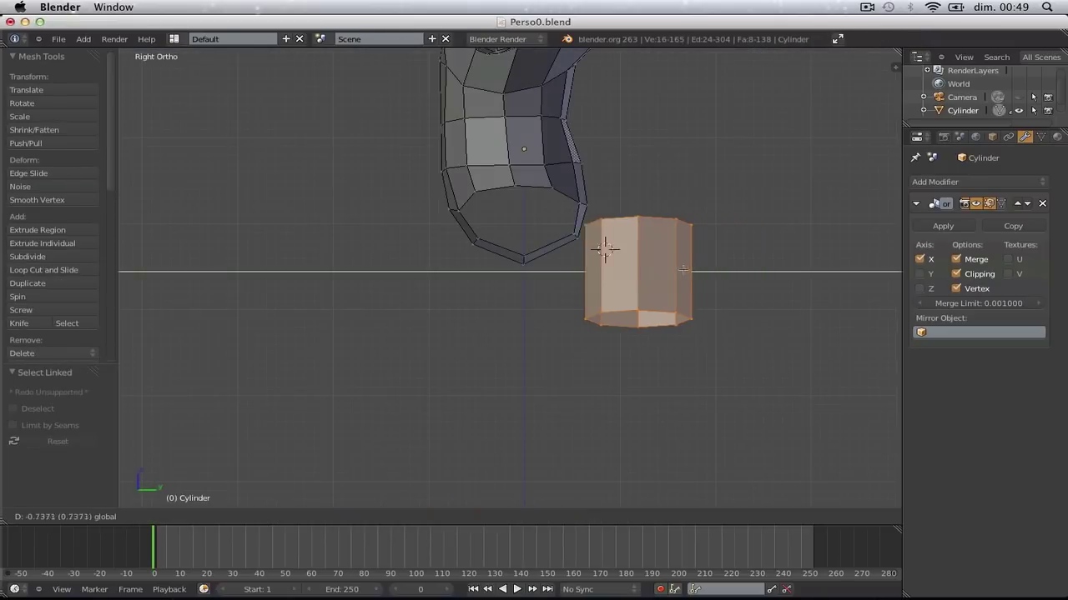
click(573, 270)
Scale the leg cylinder up slightly along the Y axis and deselect it
key(s)
key(y)
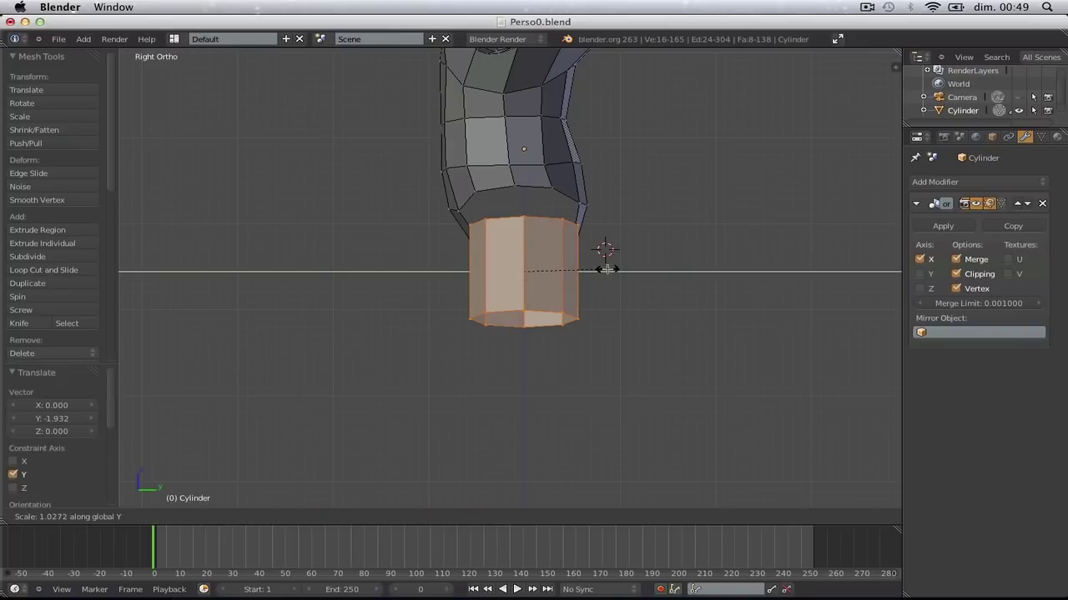
click(604, 268)
key(a)
Try to merge the leg's innermost top vertex with a crotch vertex of the pelvis, using At Last
middle_drag(602, 267, 717, 267)
key(KP_1)
key(z)
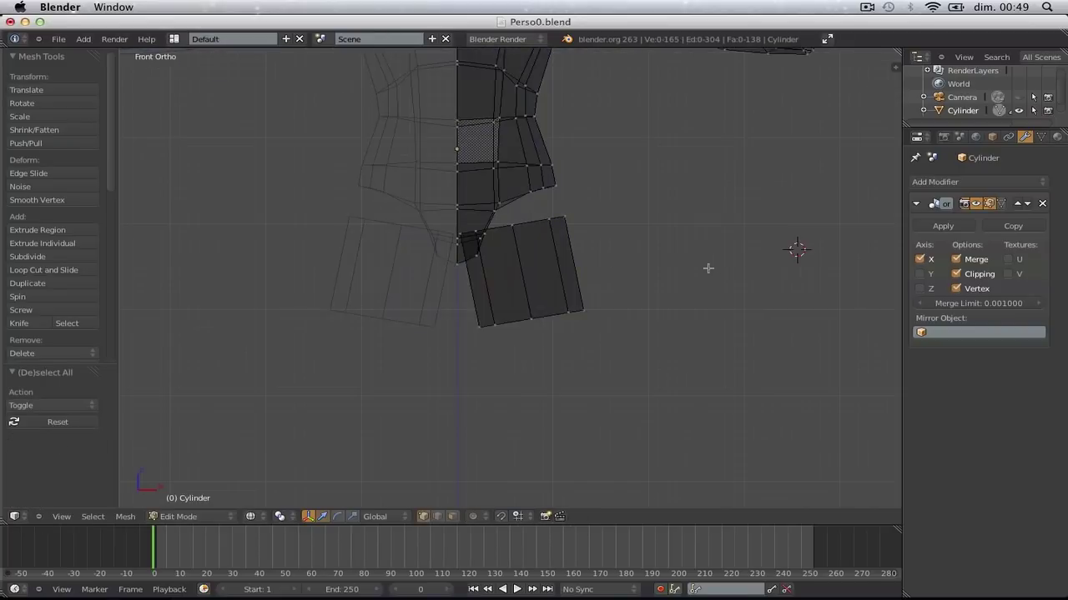
scroll(707, 267, up, 4)
shift+middle_drag(496, 175, 510, 237)
key(z)
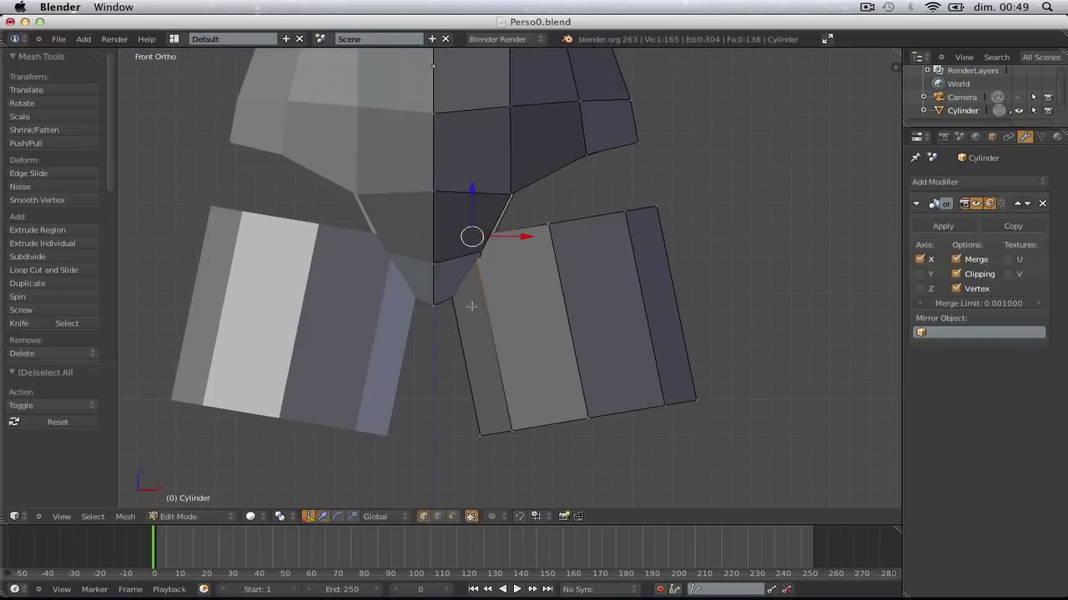
mouse_move(470, 283)
middle_down()
mouse_move(467, 257)
mouse_move(446, 324)
mouse_move(447, 311)
middle_up()
key(z)
shift+right_click(448, 285)
key(w)
click(501, 239)
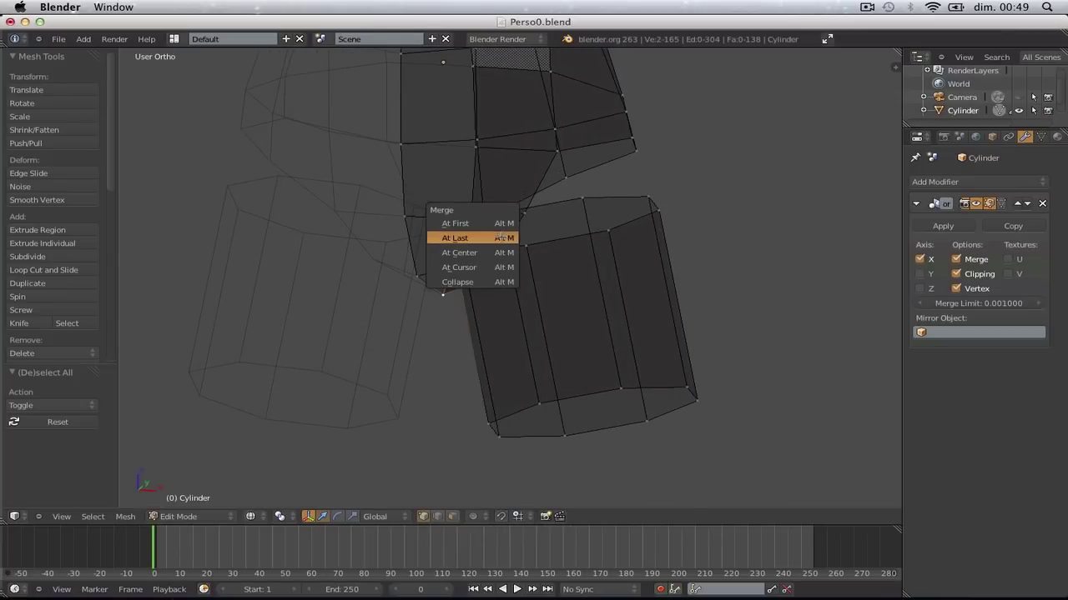
Try merging the leg's inner front rim vertex with the pelvis opening, and undo the merges made so far
middle_drag(488, 265, 450, 252)
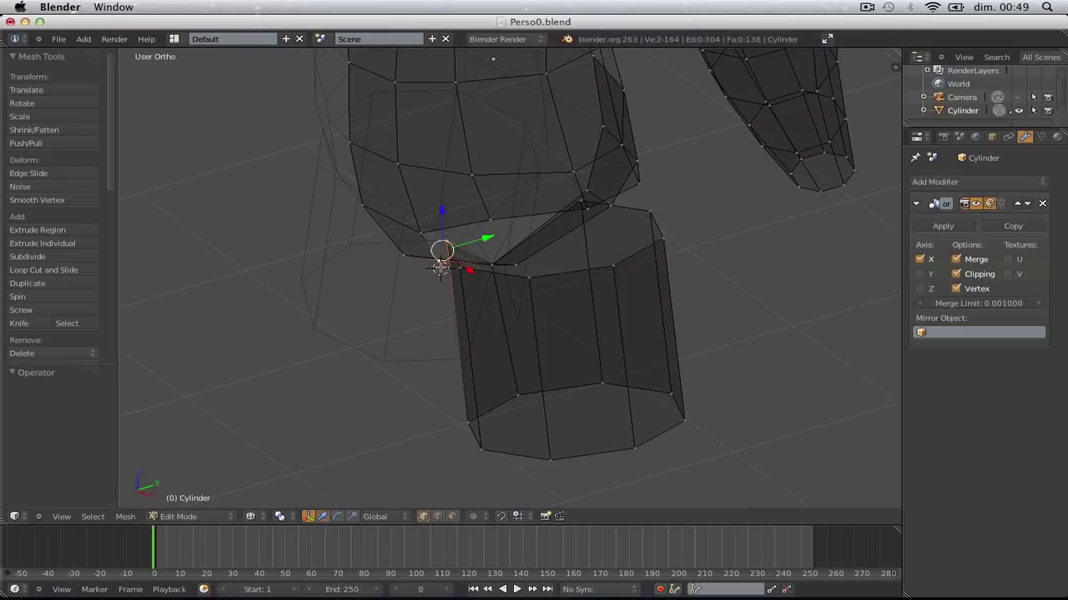
key(w)
click(461, 260)
click(461, 261)
middle_drag(463, 278, 385, 282)
key(ctrl+z)
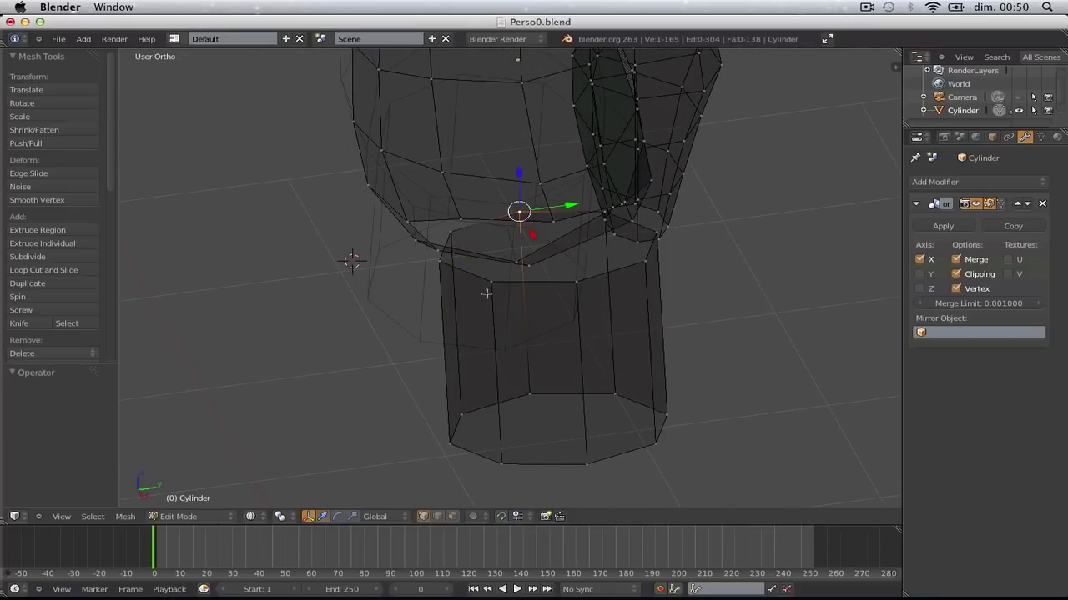
Merge the leg's innermost and inner front rim vertices with the matching vertices of the pelvis opening
middle_drag(486, 293, 517, 265)
shift+right_click(516, 264)
key(w)
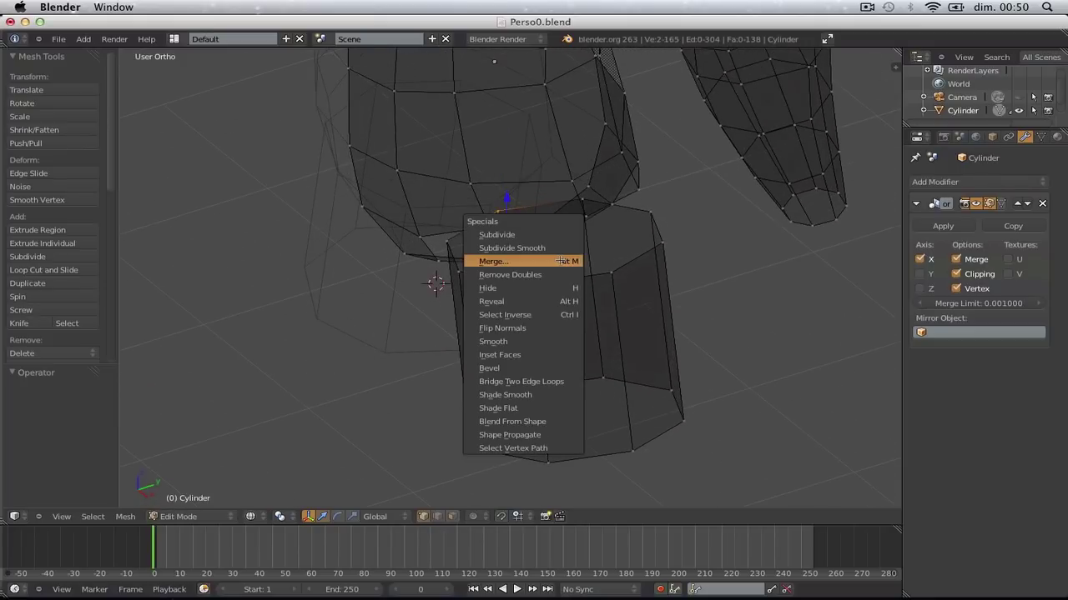
click(560, 261)
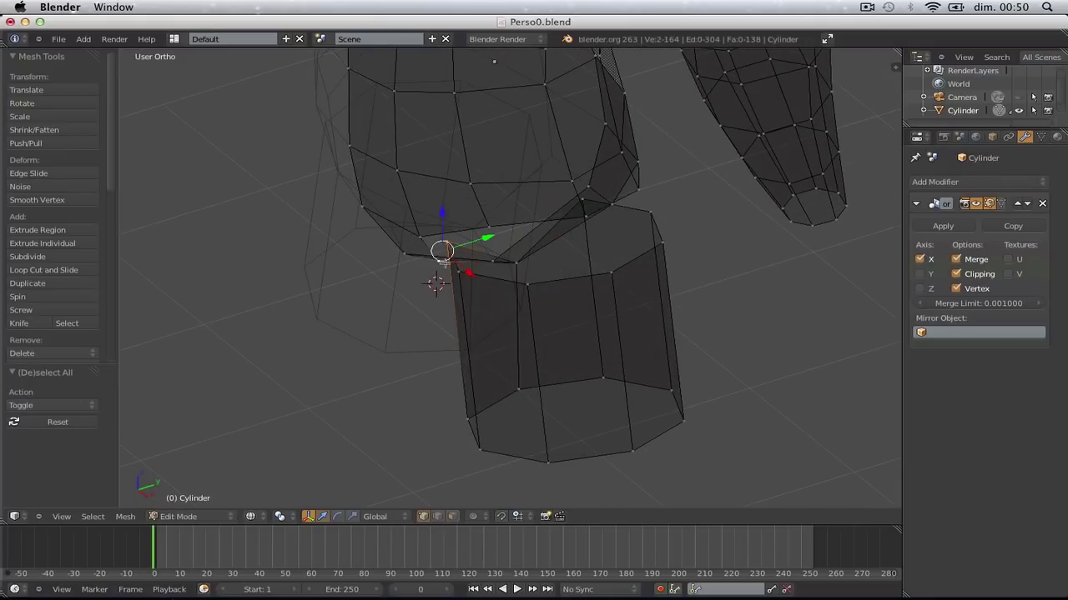
key(alt+m)
middle_drag(669, 268, 611, 250)
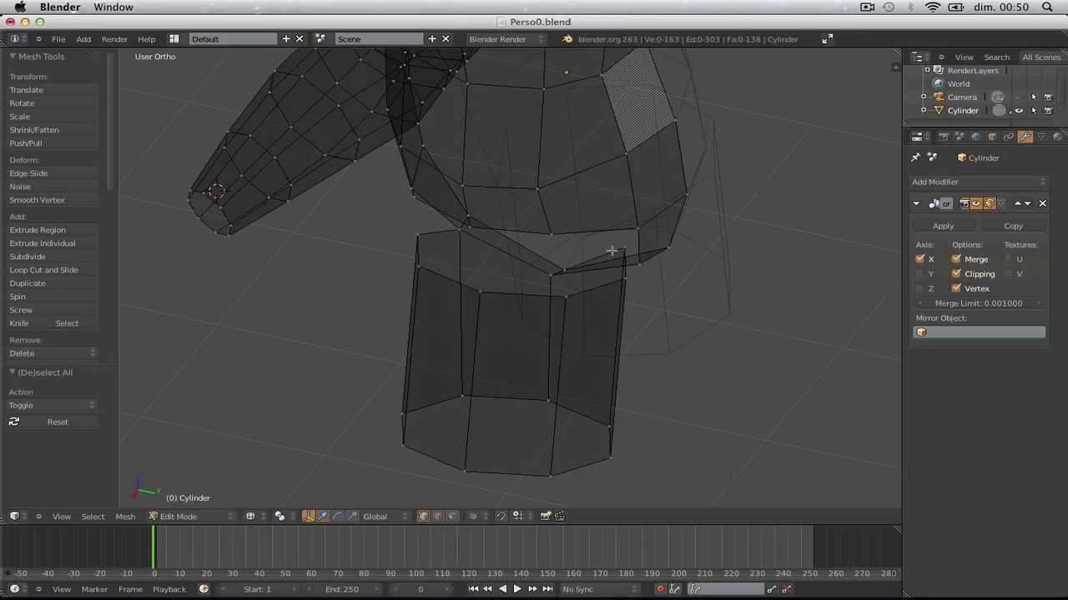
Merge the leg's inner rear, rear and outer rear rim vertices with their matching pelvis opening vertices
shift+right_click(637, 268)
key(alt+m)
click(637, 272)
key(a)
middle_drag(637, 303, 585, 282)
right_click(581, 281)
shift+right_click(604, 224)
key(alt+m)
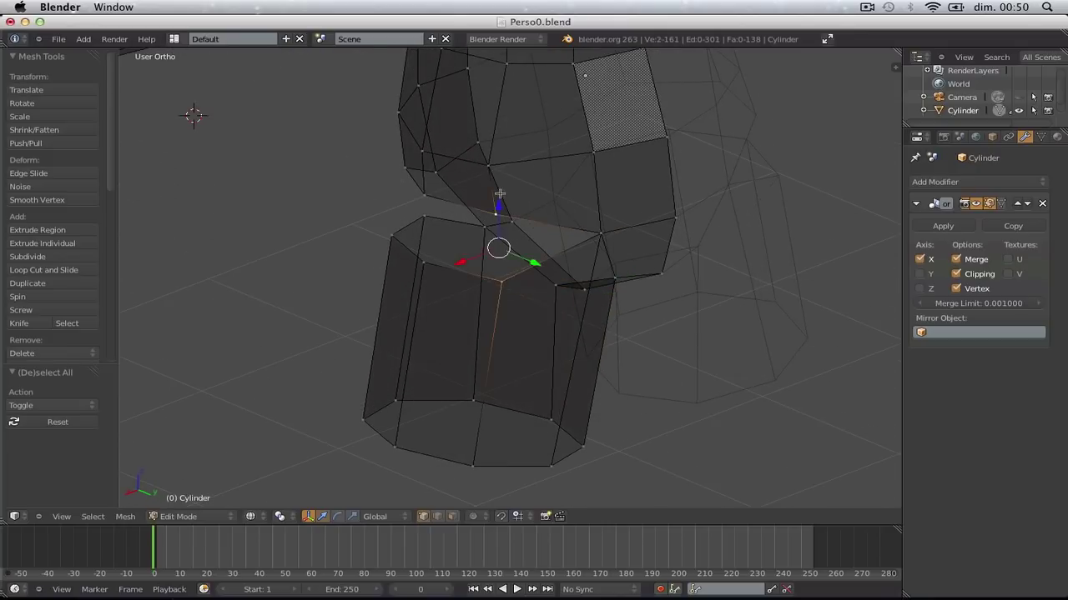
key(alt+m)
click(499, 194)
key(a)
Merge the remaining outer and front rim vertices of the leg with the pelvis opening and check the joint
middle_drag(489, 209, 650, 250)
key(a)
key(a)
key(alt+m)
click(624, 197)
key(a)
middle_drag(567, 282, 612, 262)
right_click(609, 240)
key(a)
middle_drag(576, 212, 580, 237)
key(w)
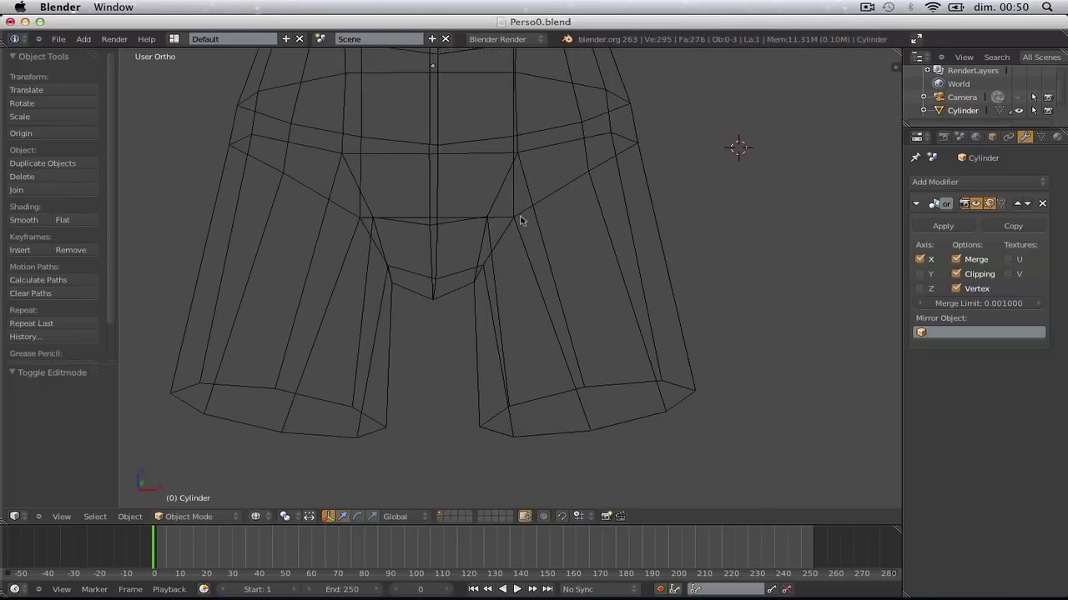
In front view, move the three inner crotch vertices at the top of the leg -0.0431 in X and -0.0916 in Z
middle_drag(543, 286, 608, 263)
key(KP_1)
key(Tab)
scroll(606, 265, up, 8)
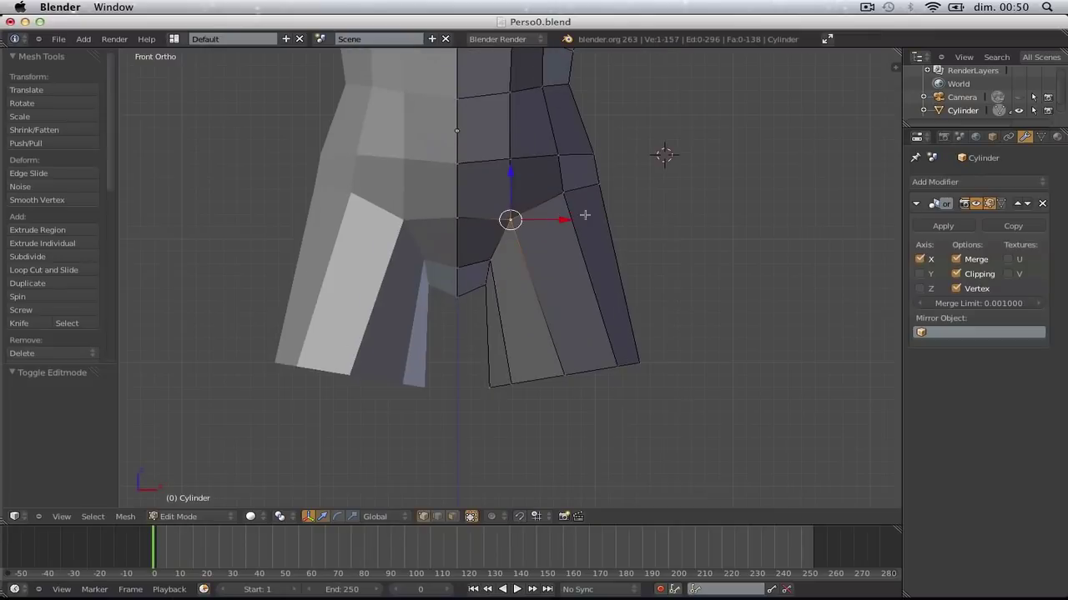
key(a)
drag(503, 301, 502, 301)
key(g)
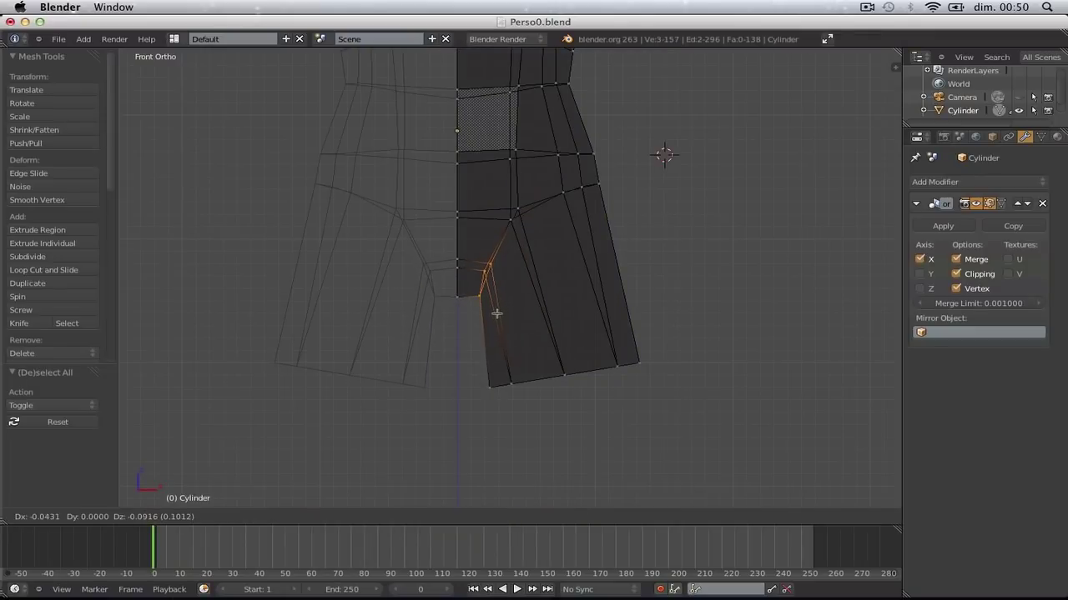
click(496, 313)
Add one edge loop around the thigh and slide it up toward the hip
key(ctrl+r)
click(593, 267)
click(592, 244)
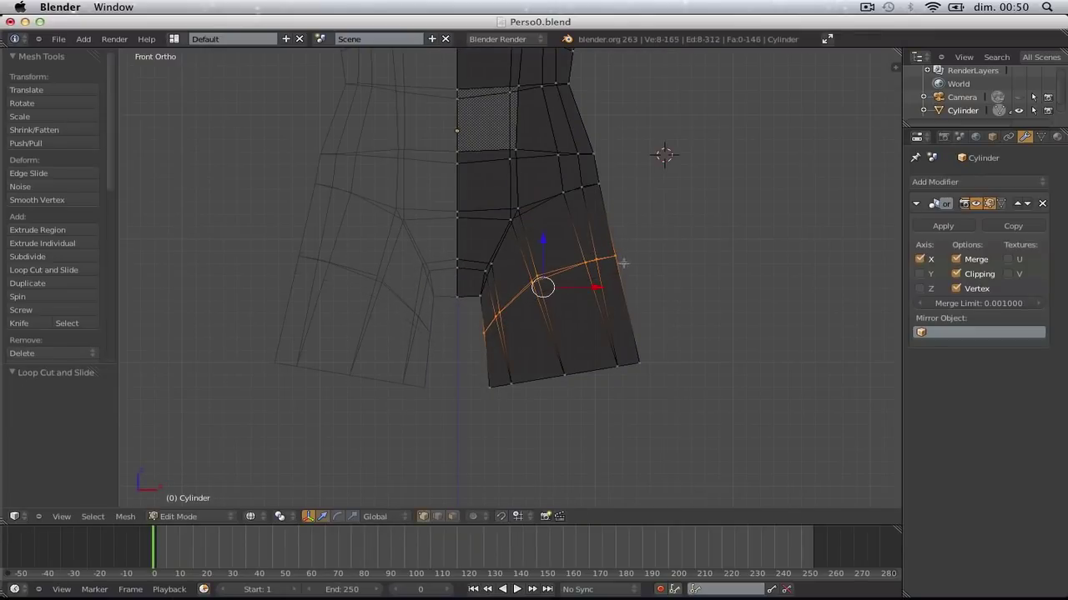
key(ctrl+r)
click(596, 260)
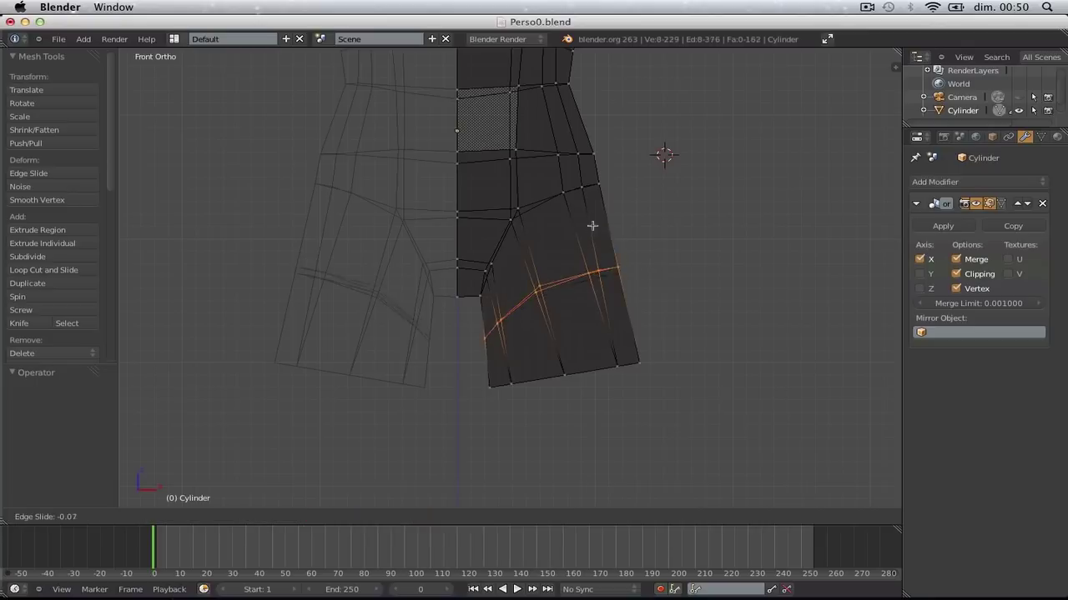
click(581, 191)
Scale the new thigh loop by 1.084 and move it 0.0216 in X and -0.0323 in Z
key(s)
click(629, 234)
key(g)
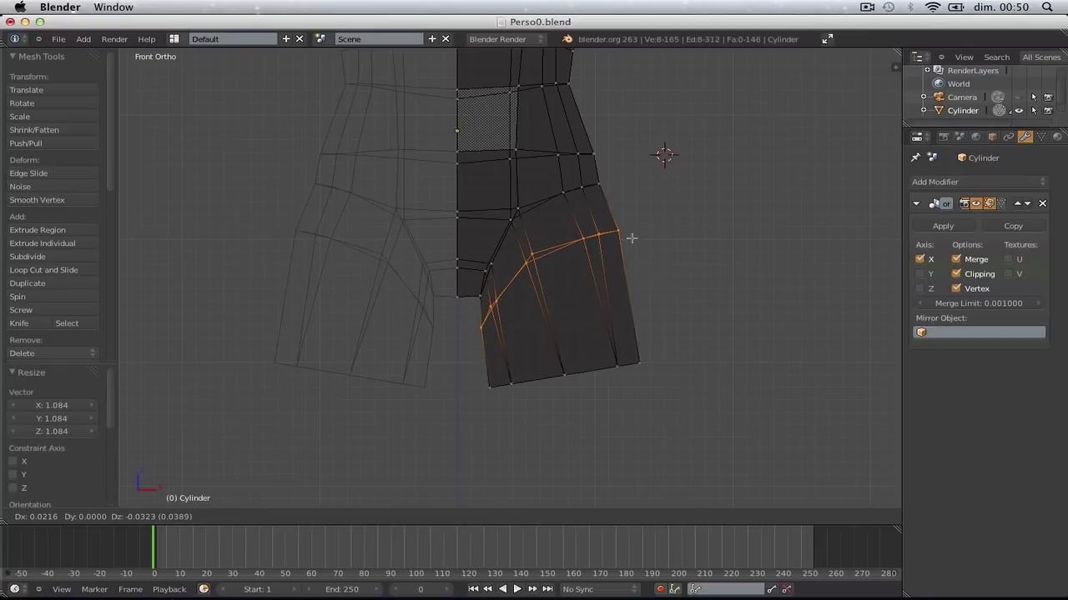
click(631, 238)
Scale the thigh loop by 1.028, flatten it to 0.700 along Z, lower it slightly and inspect the shaded legs
key(s)
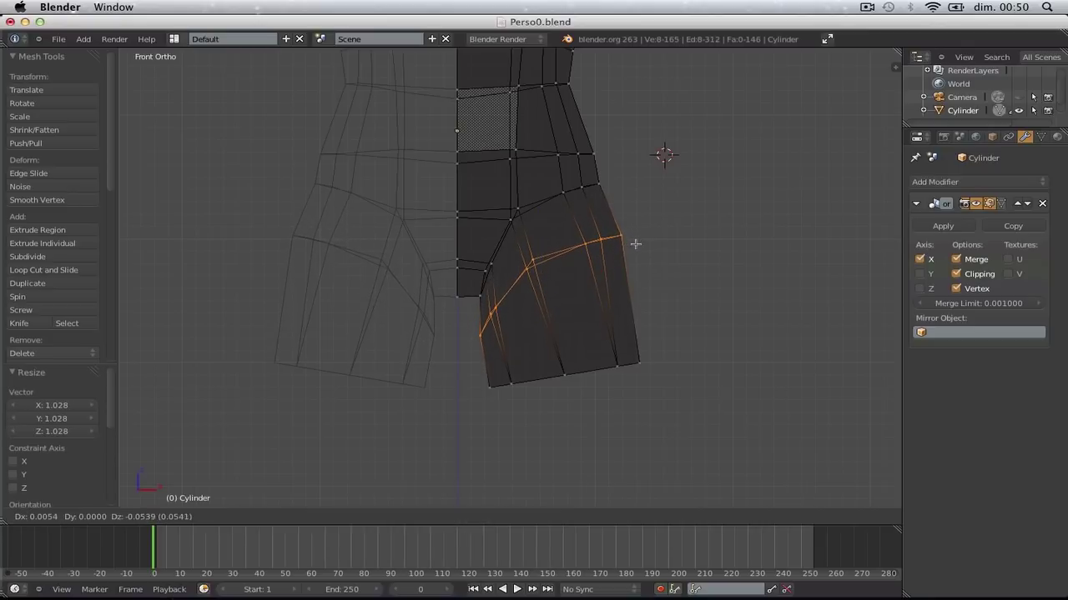
key(z)
click(610, 265)
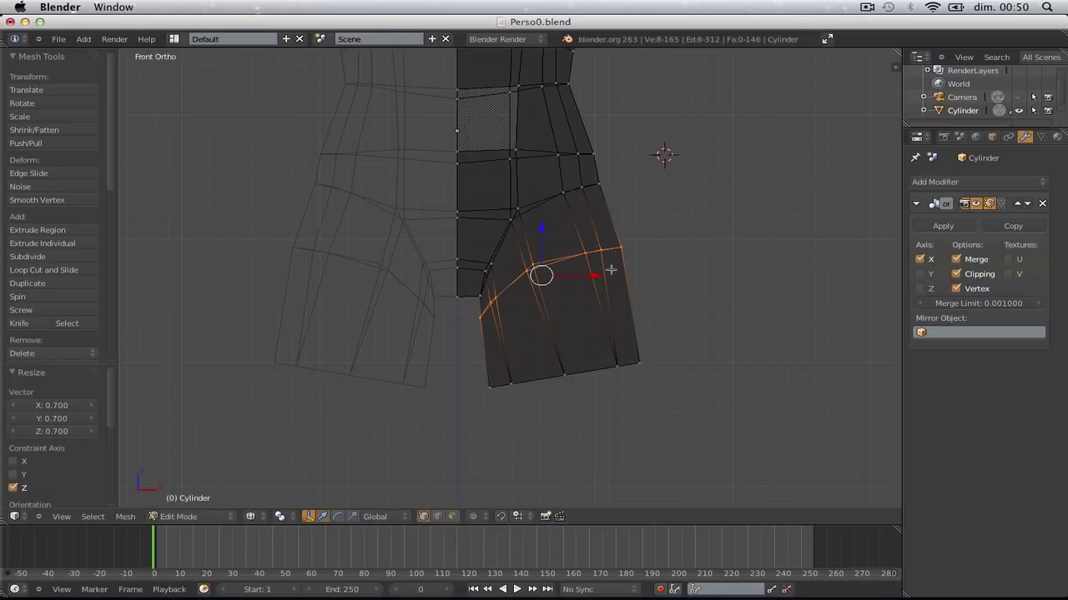
key(g)
click(614, 289)
key(z)
key(Tab)
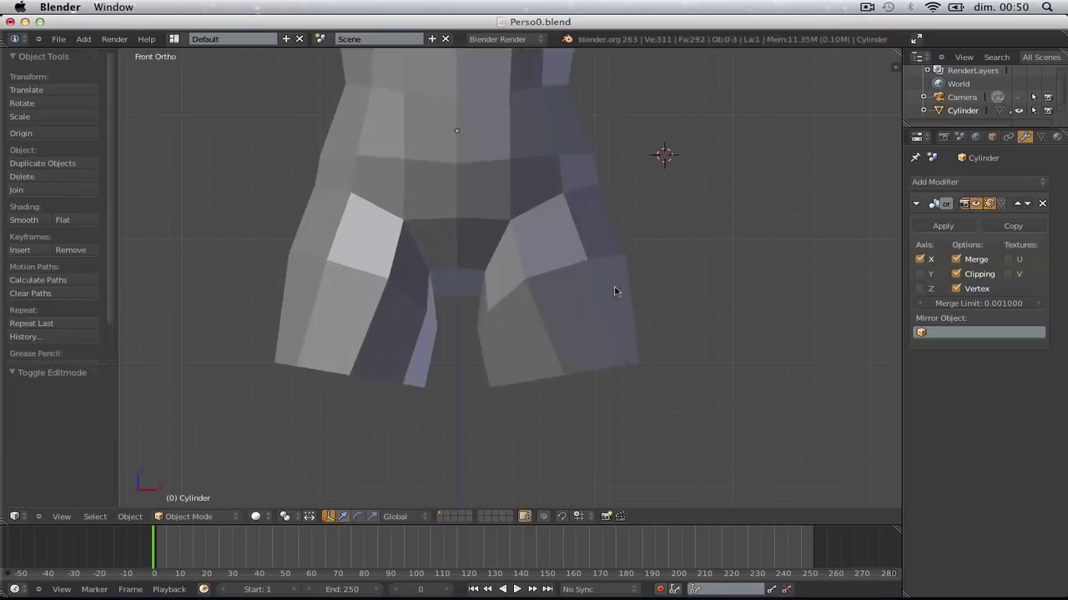
mouse_move(614, 292)
middle_down()
mouse_move(288, 305)
mouse_move(412, 302)
middle_up()
Show the selected thigh loop in wireframe from the right side for editing
key(Tab)
key(z)
key(KP_3)
scroll(412, 301, up, 5)
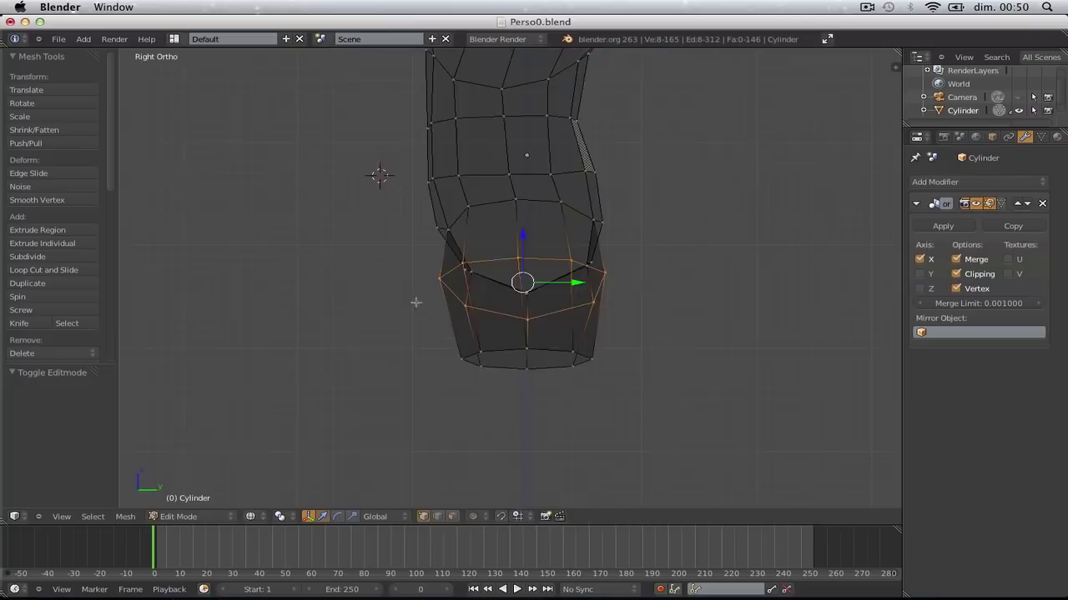
Scale the selected upper-thigh edge loop to about 0.904 along Y and nudge it into place in the side view
key(s)
click(694, 280)
key(g)
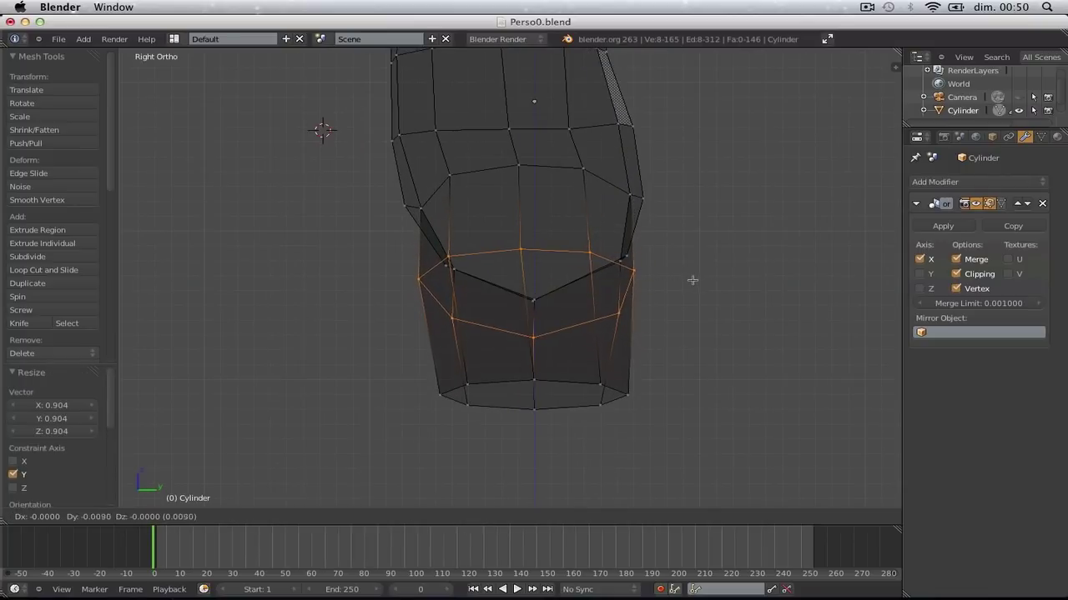
click(687, 282)
key(Tab)
key(z)
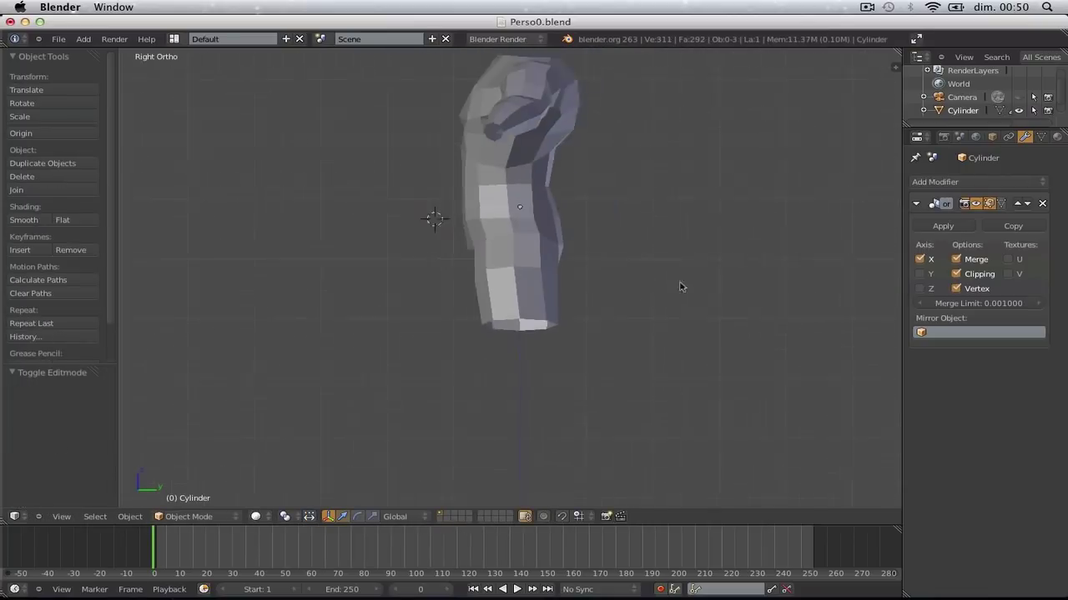
mouse_move(681, 289)
middle_down()
mouse_move(364, 358)
mouse_move(759, 337)
middle_up()
scroll(759, 336, down, 3)
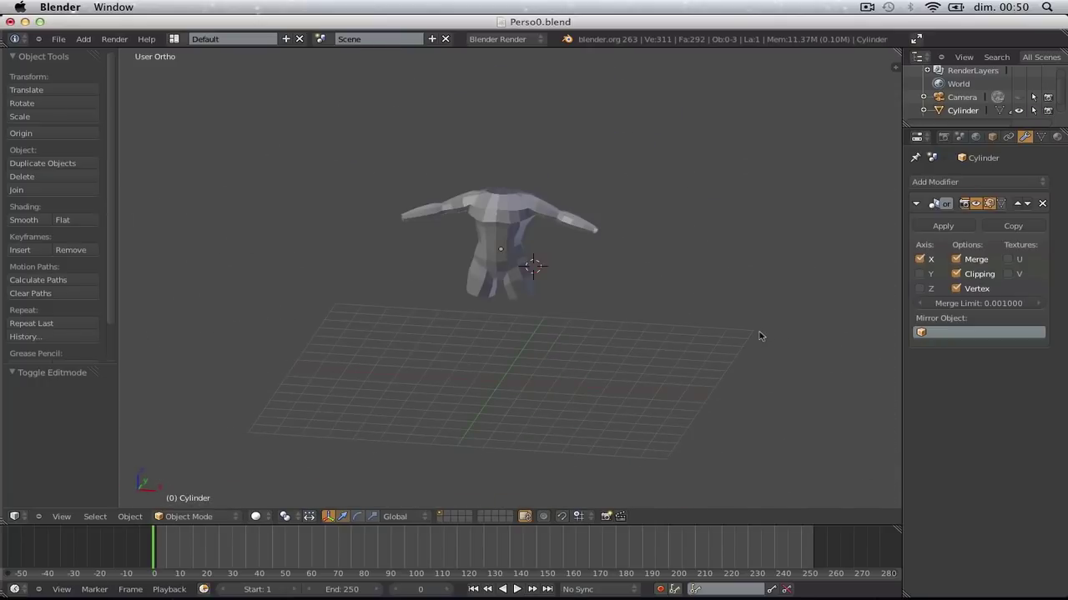
Narrow the selected upper-thigh edge loop slightly along the X axis in the front view
key(Tab)
key(KP_1)
scroll(758, 332, up, 6)
key(s)
key(x)
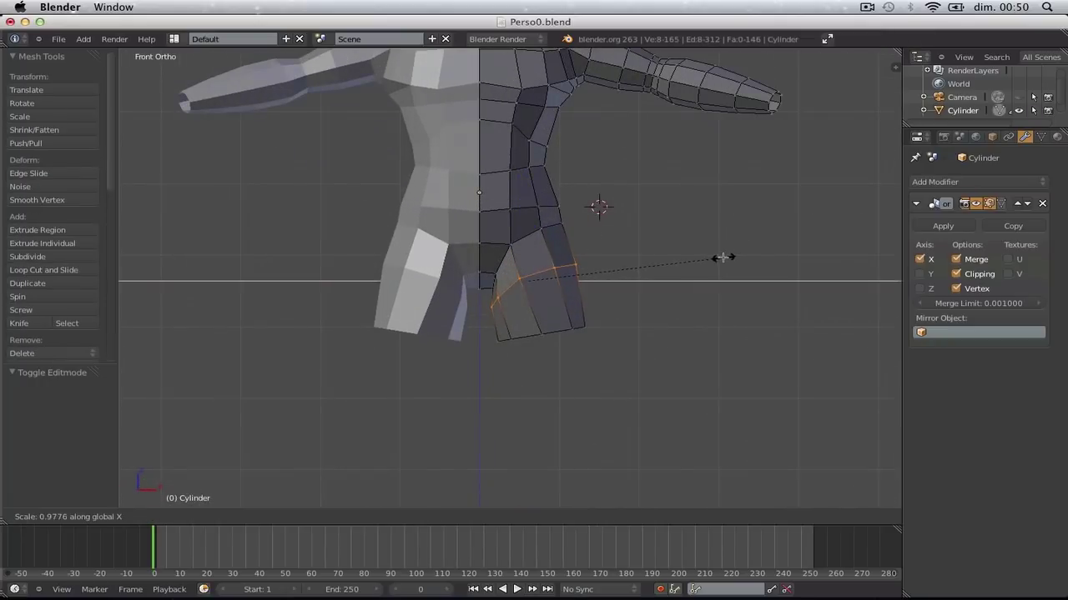
click(718, 258)
Select the bottom edge loop of the leg and scale it down to about 0.94
key(z)
key(b)
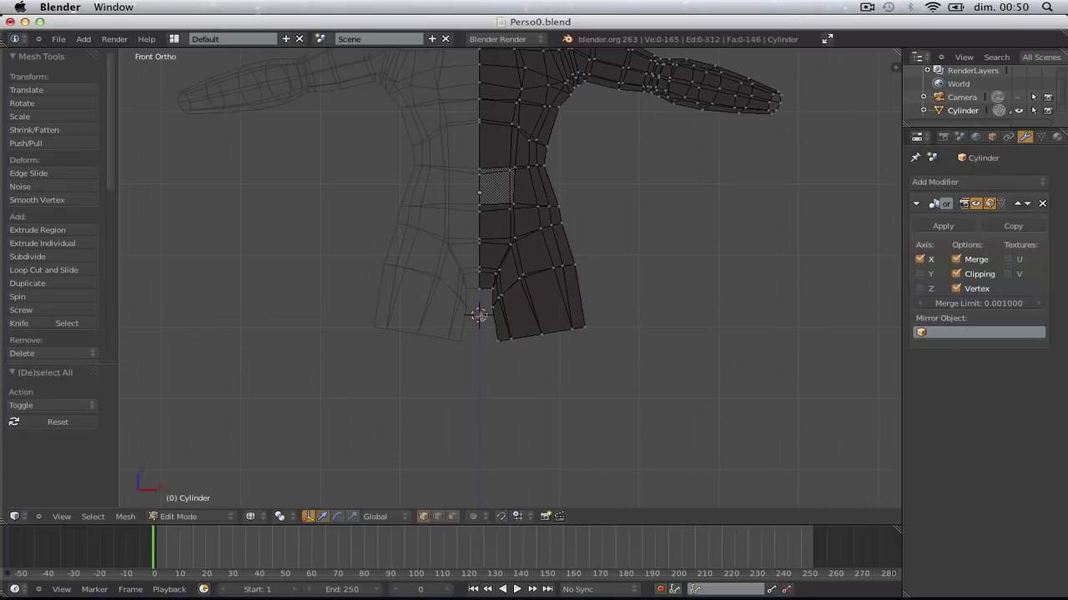
key(s)
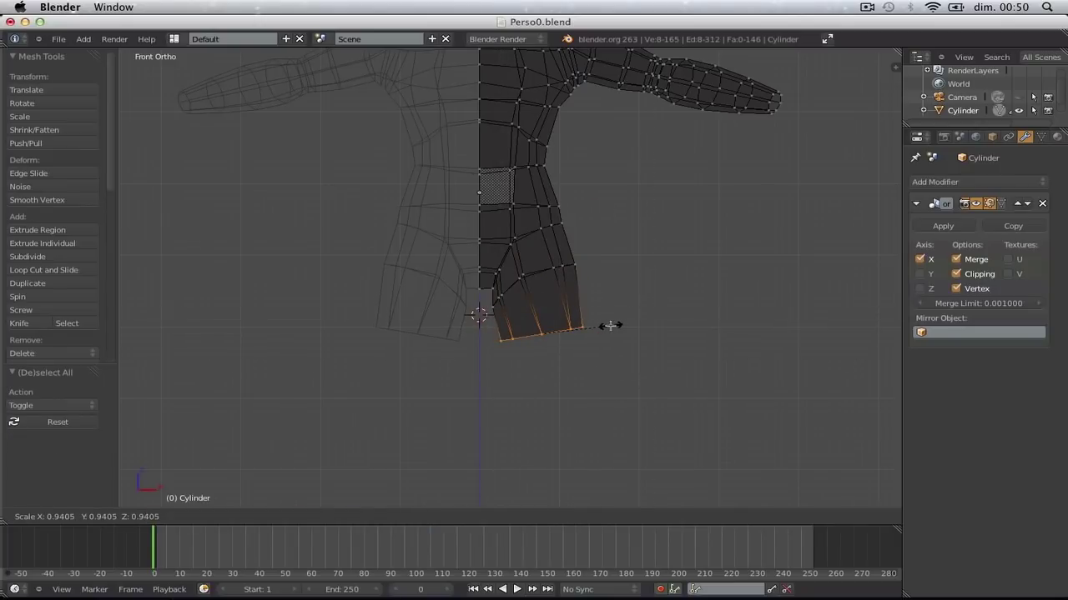
click(609, 327)
Add the upper-thigh loop to the selection, move both loops about 0.074 outward along X, and rotate them slightly to follow the leg
alt+shift+right_click(537, 274)
key(g)
click(563, 290)
key(r)
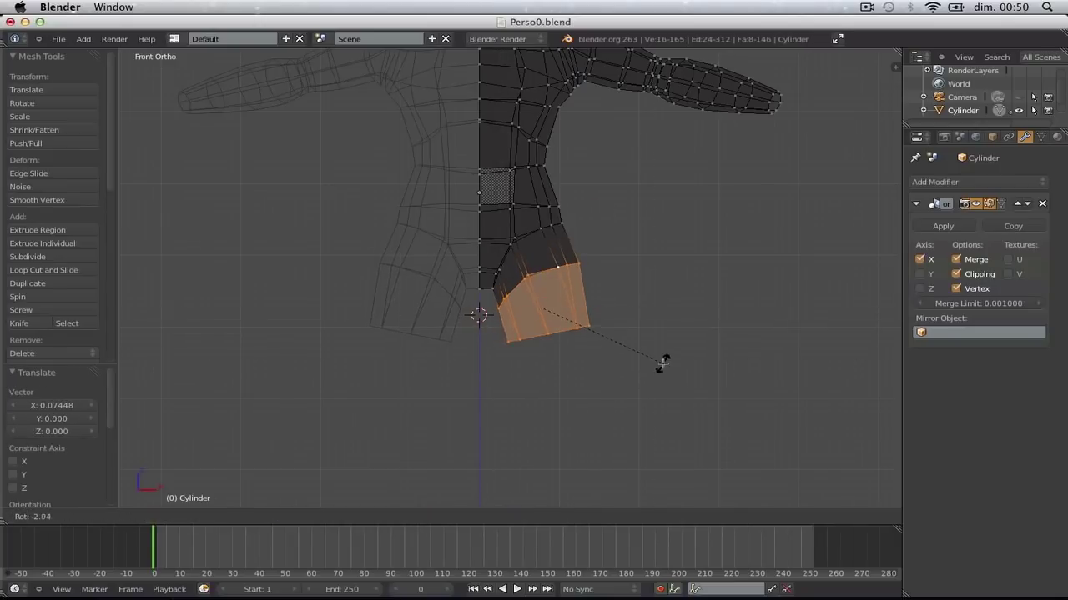
click(662, 358)
key(g)
click(665, 357)
Lengthen the thigh by moving its bottom edge loop down and outward, and scale that loop to about 0.899
key(z)
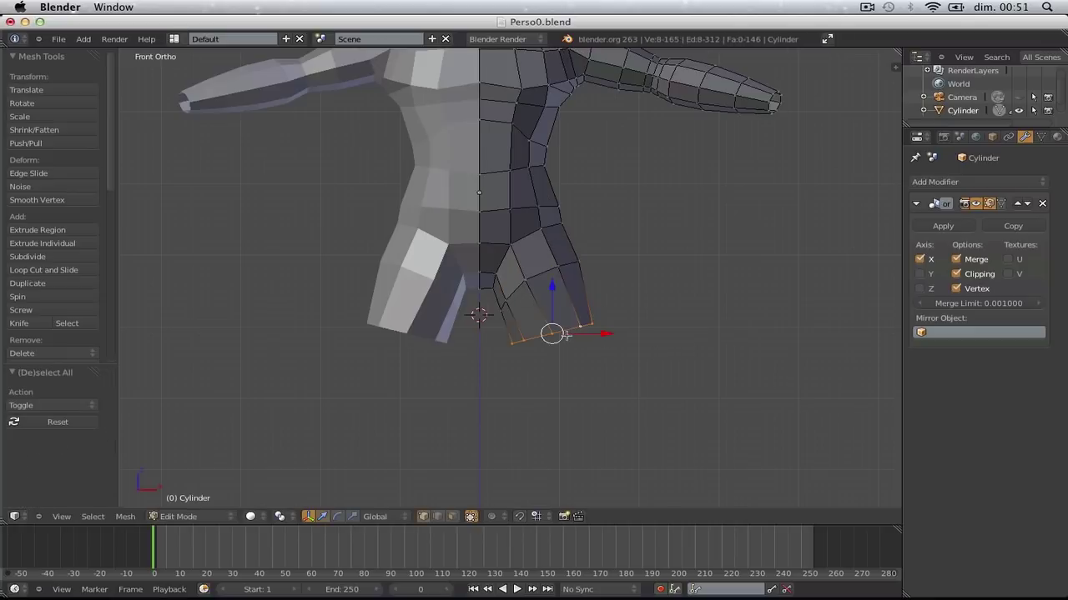
key(z)
key(g)
click(615, 360)
key(a)
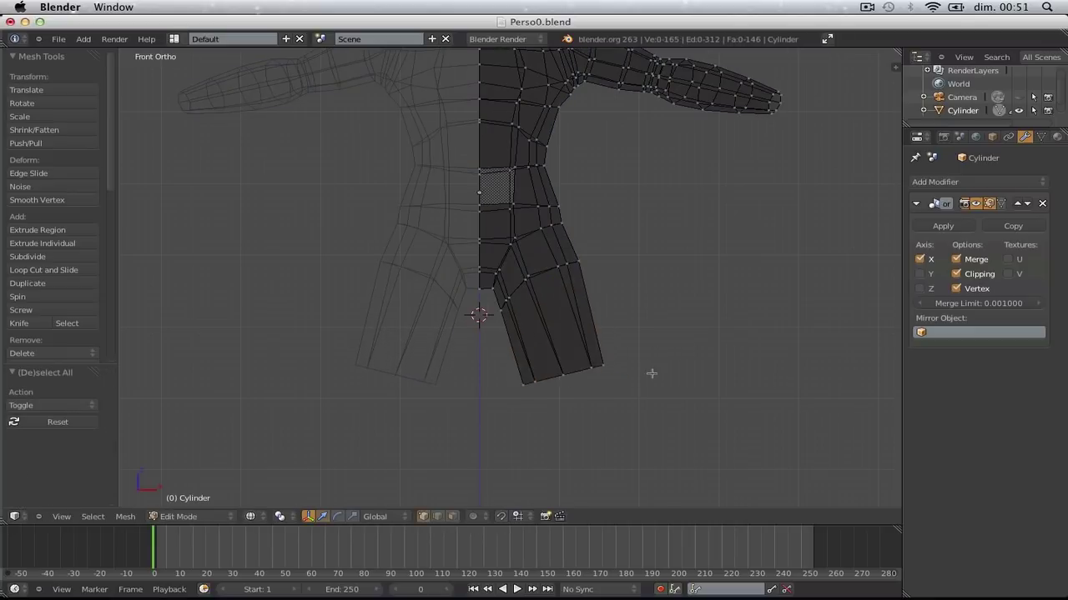
key(s)
click(663, 378)
key(z)
scroll(663, 378, down, 3)
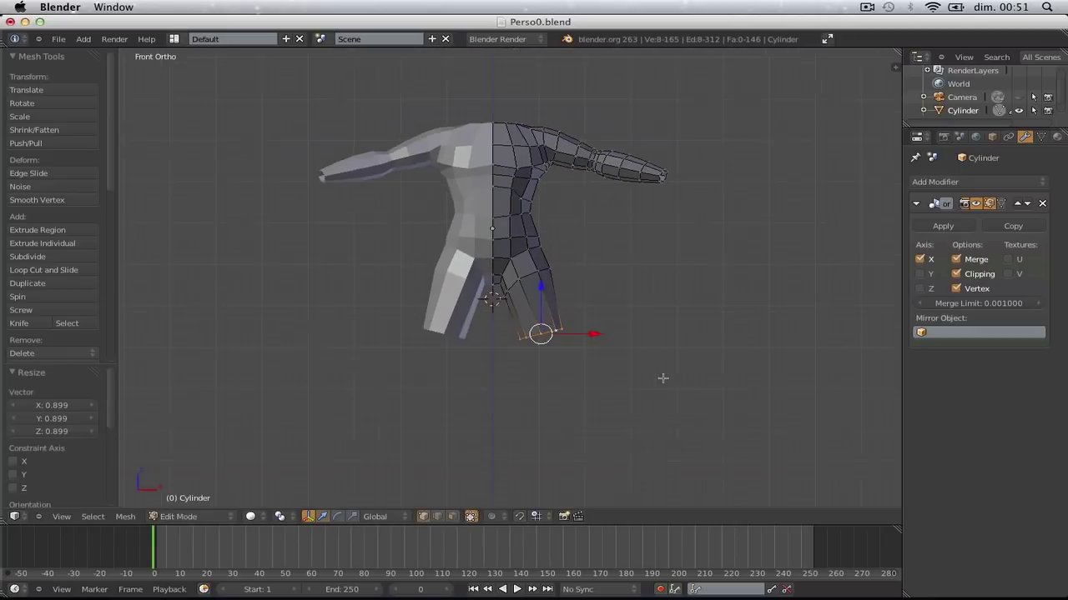
mouse_move(662, 379)
middle_down()
mouse_move(330, 389)
mouse_move(726, 394)
mouse_move(667, 393)
middle_up()
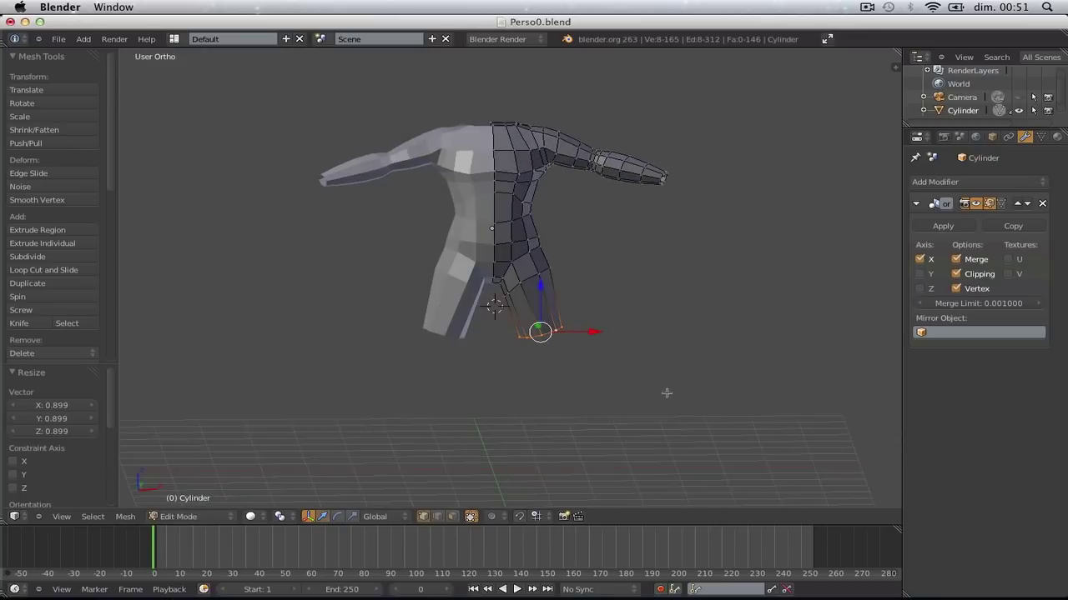
Select the pelvis and upper-thigh vertices and enlarge them uniformly by a factor of about 1.04
scroll(667, 392, up, 4)
key(KP_1)
key(z)
scroll(687, 346, up, 2)
shift+scroll(703, 286, down, 3)
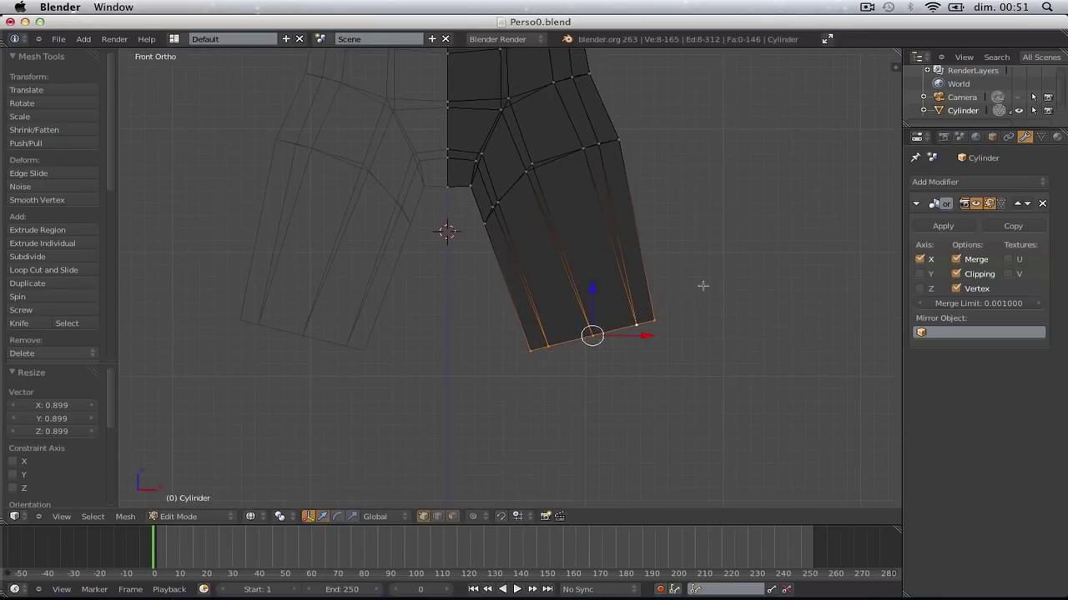
key(a)
alt+right_click(564, 147)
key(a)
scroll(627, 143, down, 2)
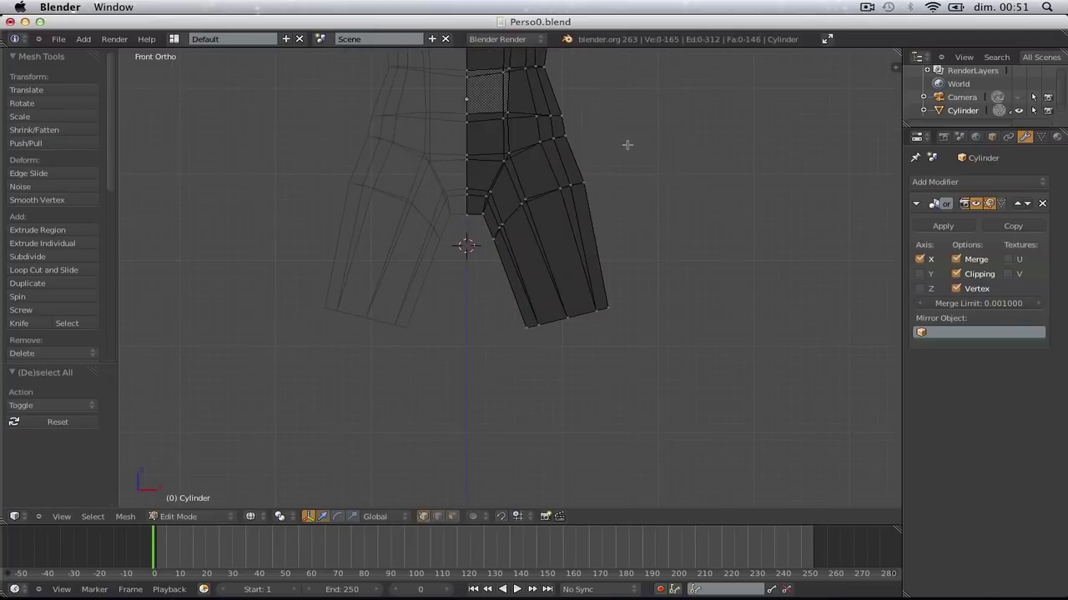
drag(419, 147, 630, 292)
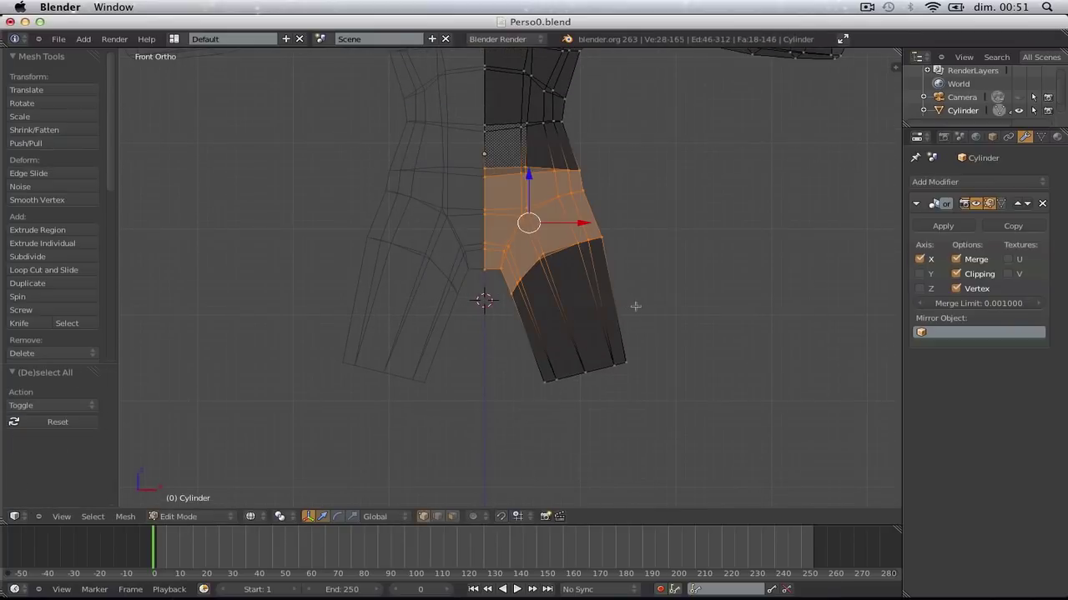
key(s)
click(631, 282)
key(s)
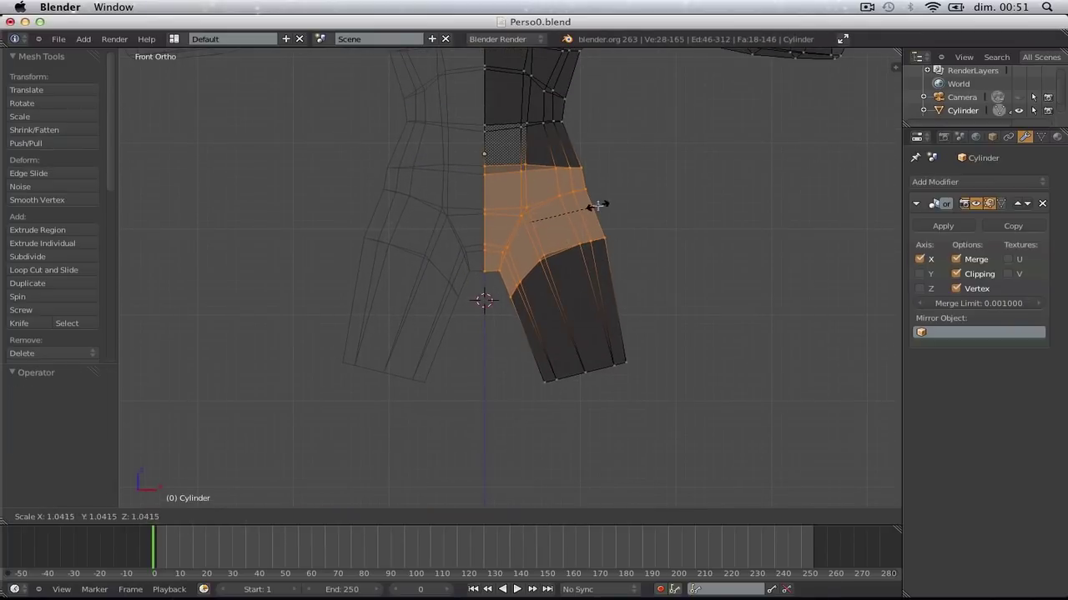
click(599, 205)
key(a)
key(Tab)
scroll(624, 276, down, 3)
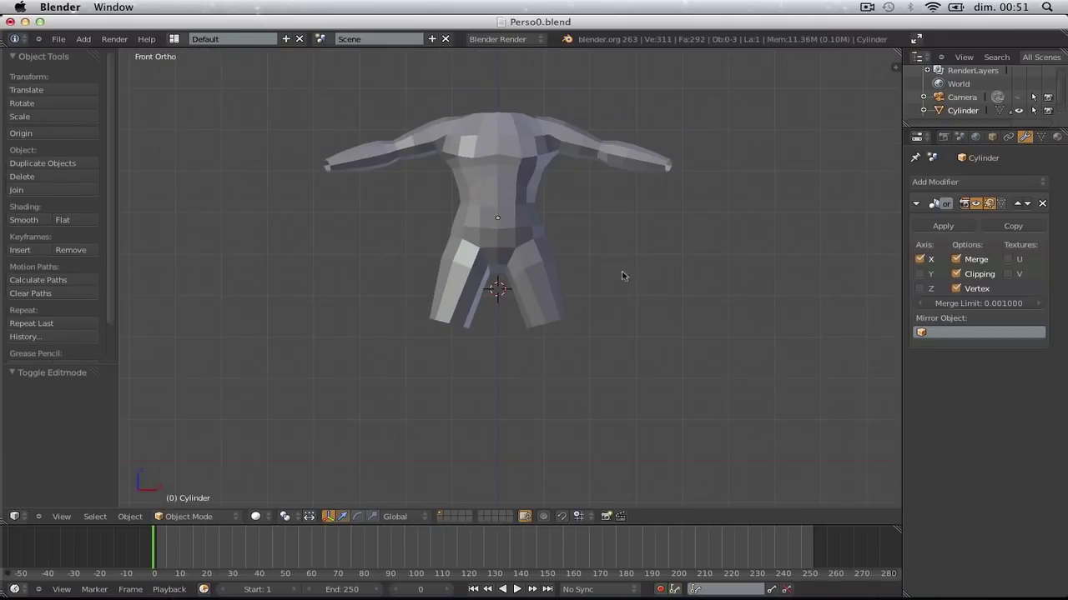
Rotate the leg's bottom edge loop closer to horizontal and move it down about 0.278 to extend the thigh
middle_drag(625, 277, 499, 284)
key(KP_3)
key(KP_1)
key(Tab)
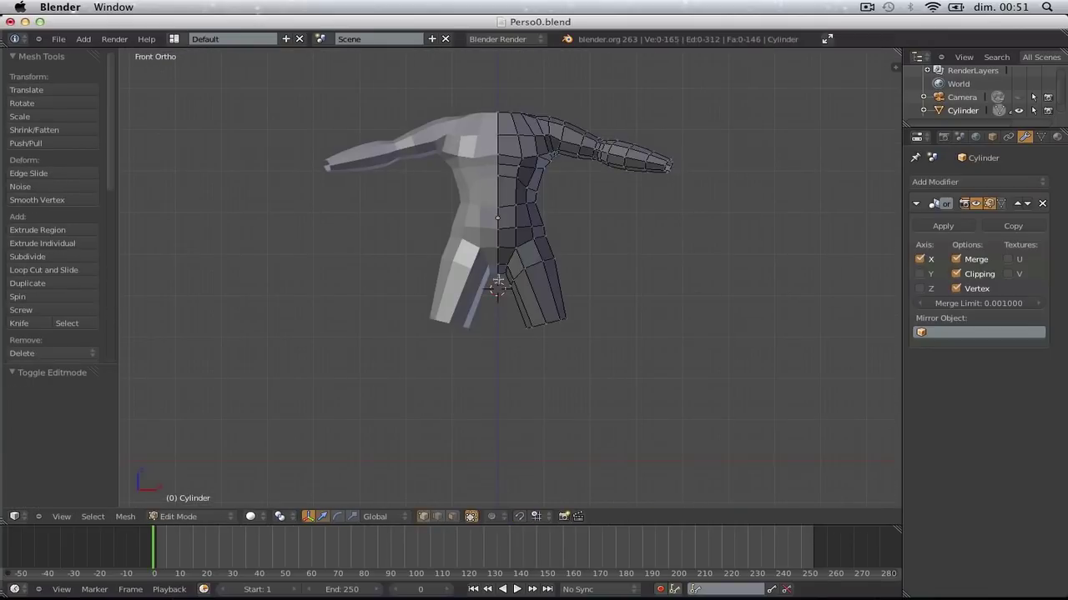
scroll(519, 252, up, 4)
key(z)
shift+middle_drag(706, 442, 695, 360)
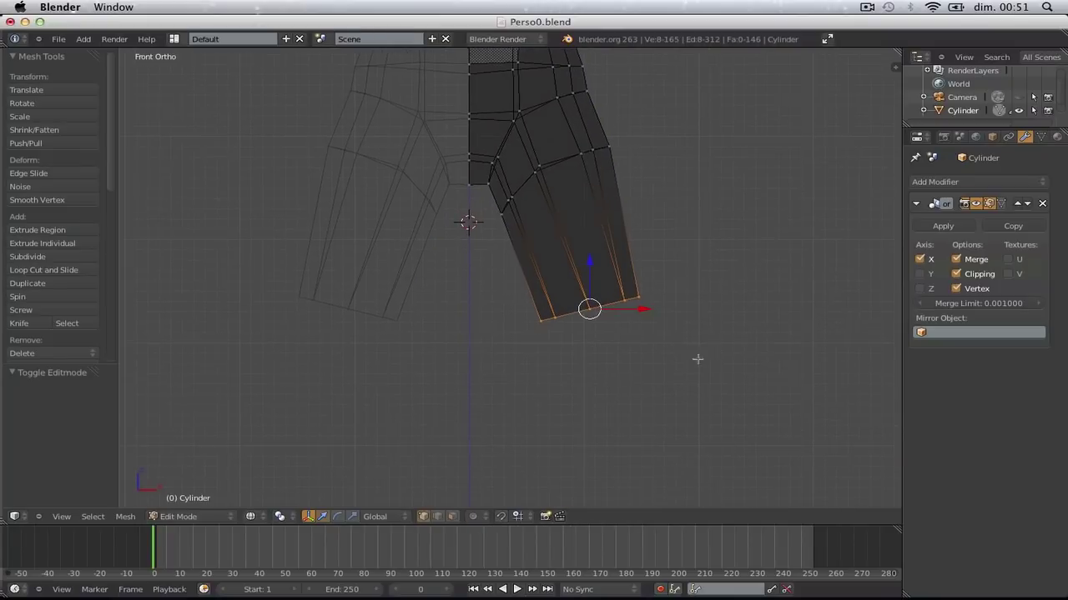
key(r)
click(684, 359)
key(g)
click(685, 339)
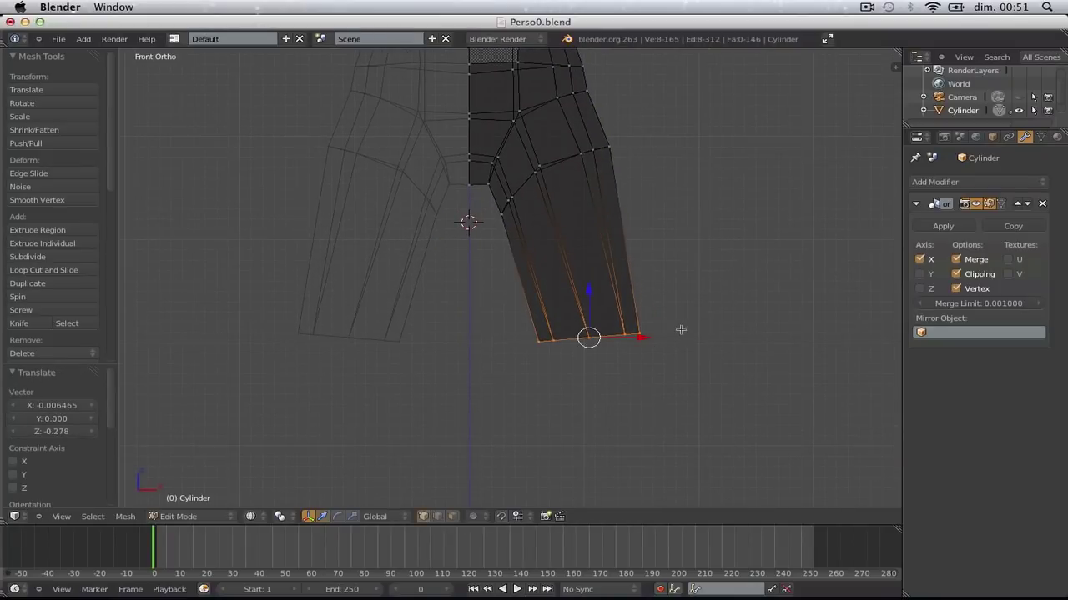
Extrude two short knee segments downward from the thigh's end, scaling the new edge loop after each extrusion
key(e)
click(683, 348)
key(s)
click(686, 347)
key(e)
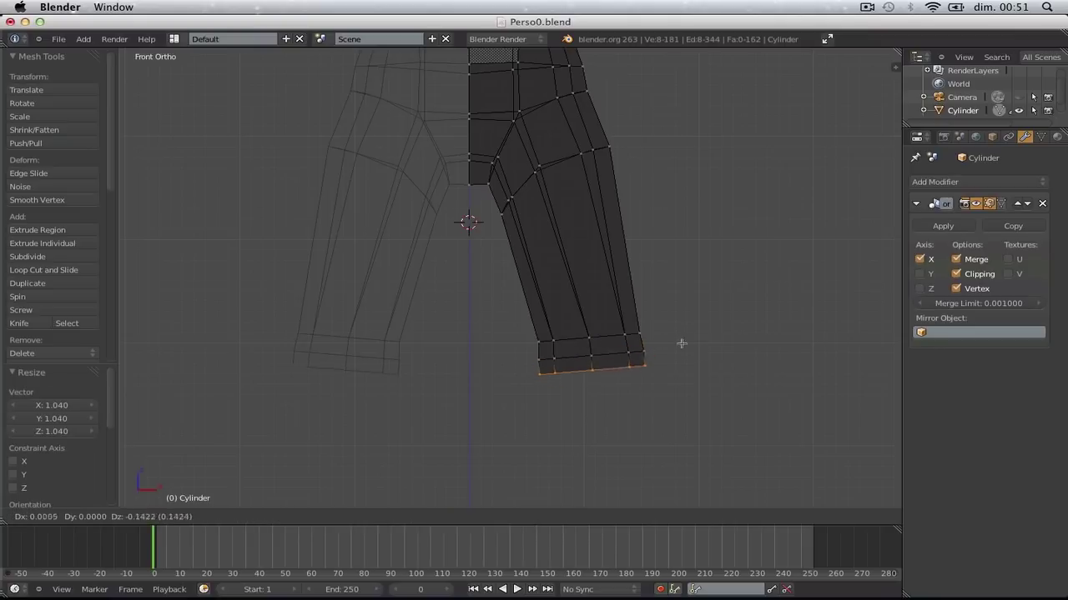
click(685, 350)
key(s)
click(678, 354)
Extrude the lower leg about 1.862 downward and 0.187 outward from the knee, and scale its end loop
shift+middle_drag(648, 395, 638, 301)
key(e)
click(649, 470)
scroll(667, 455, down, 3)
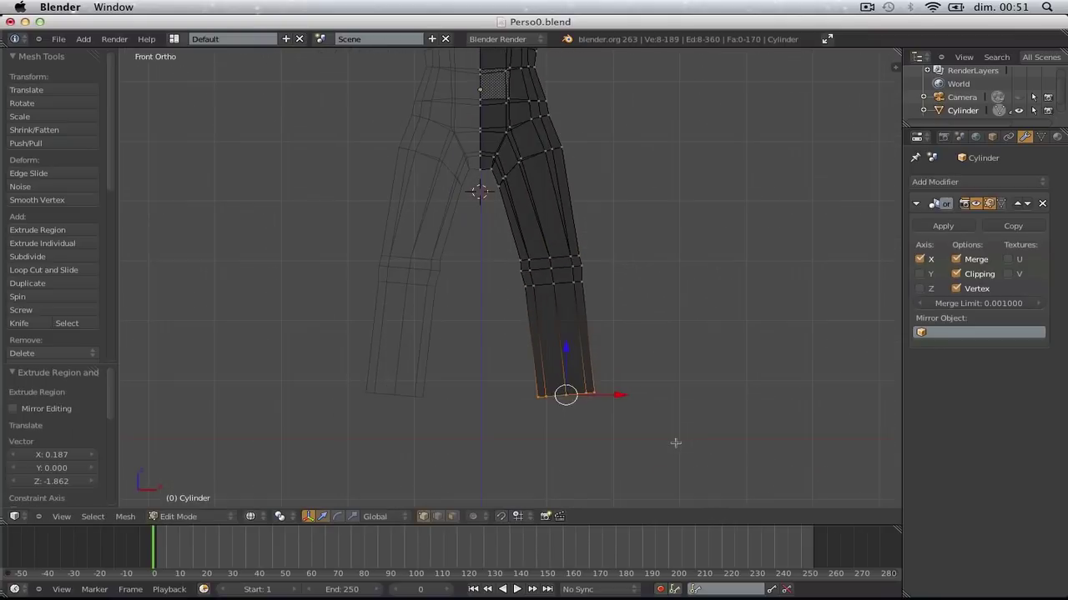
key(s)
click(656, 435)
Select the three knee edge loops in wireframe and shift them slightly inward
key(z)
scroll(630, 400, down, 3)
mouse_move(627, 395)
middle_down()
mouse_move(510, 429)
mouse_move(274, 417)
mouse_move(613, 413)
middle_up()
key(KP_1)
key(z)
scroll(613, 413, up, 5)
drag(536, 251, 757, 390)
key(g)
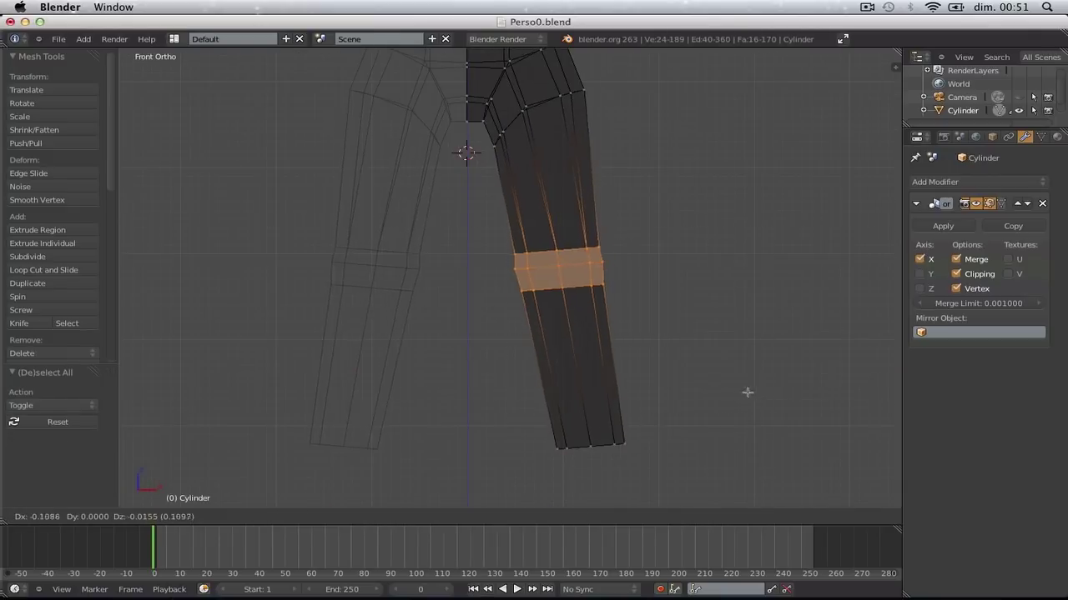
click(754, 389)
Select the whole leg from the knee down, rotate it about 5.041°, and move it inward under the thigh
key(a)
key(b)
drag(472, 225, 734, 536)
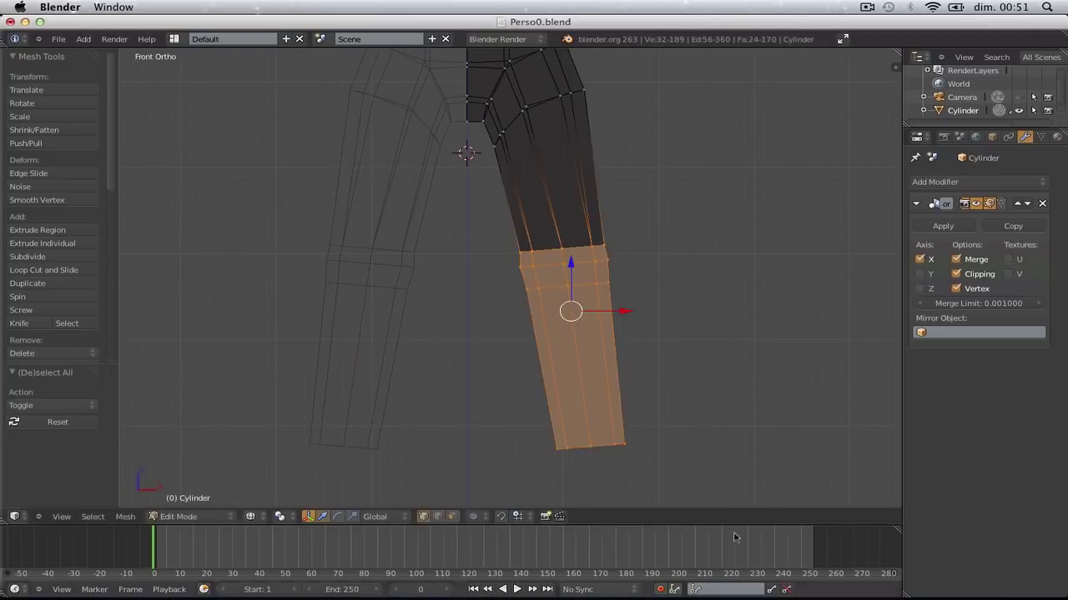
key(r)
click(709, 416)
key(g)
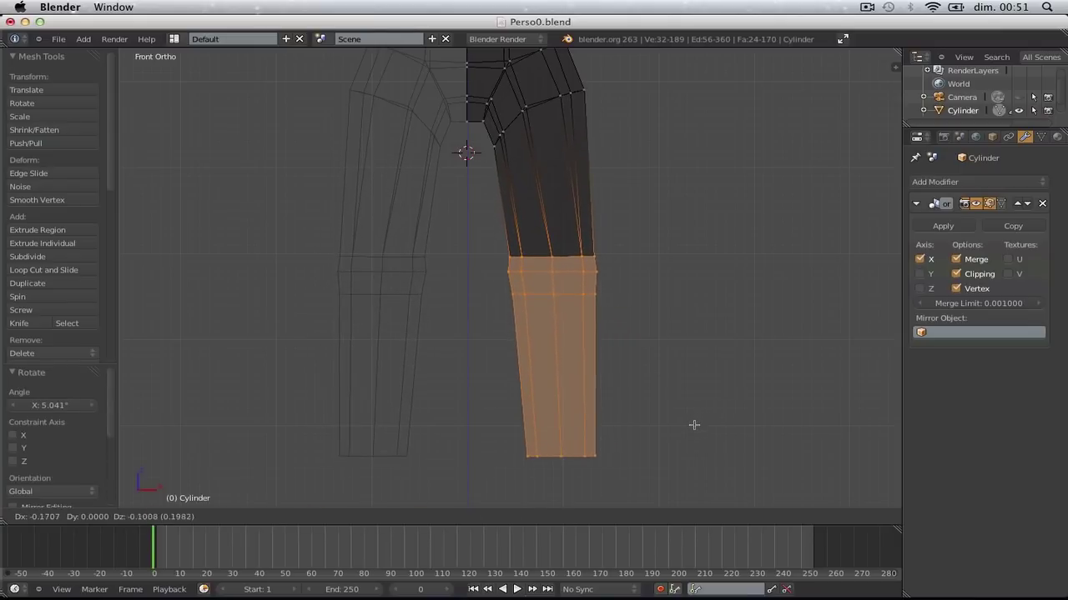
click(694, 427)
Rotate the selected lower leg by about -3.664° and move it outward to line up with the thigh
scroll(694, 429, down, 2)
key(r)
click(670, 394)
key(g)
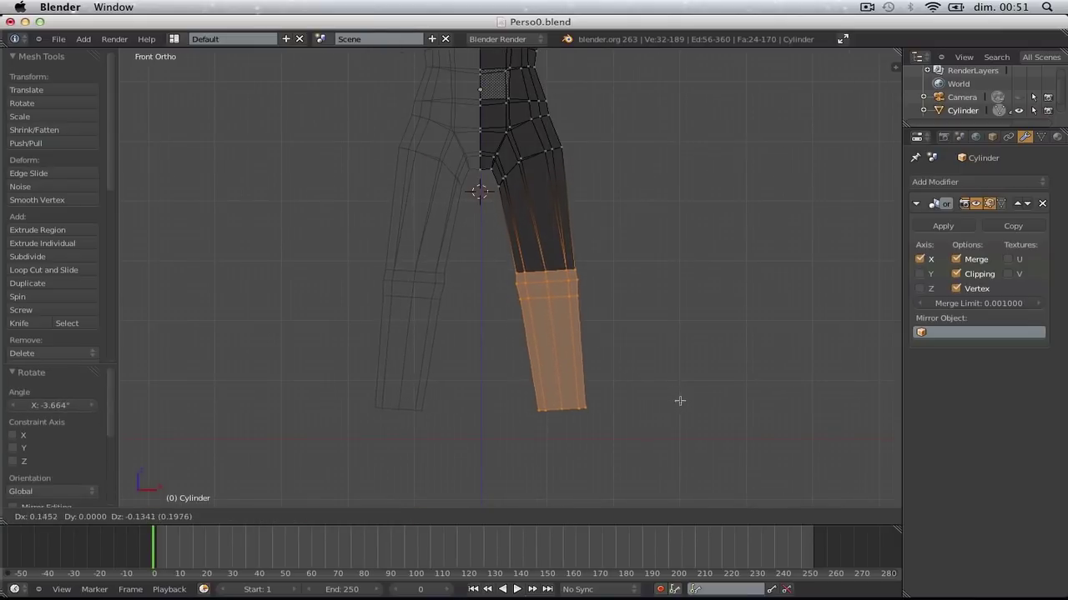
click(677, 380)
Examine the proportions of the mirrored body and legs in solid shading, in and out of Edit Mode
key(a)
key(z)
scroll(677, 385, down, 4)
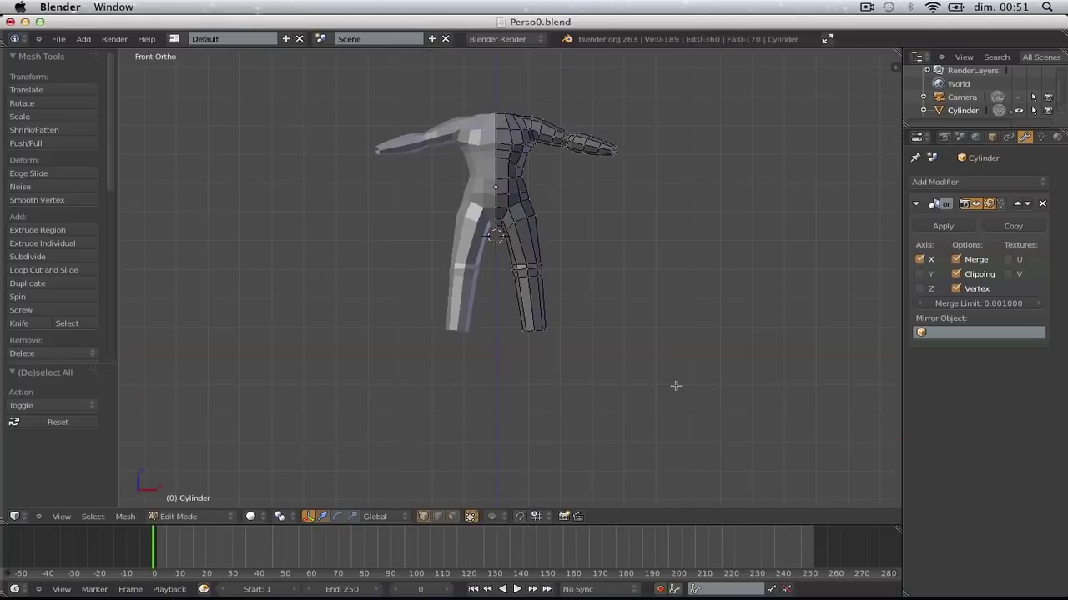
mouse_move(676, 387)
middle_down()
mouse_move(308, 407)
mouse_move(679, 400)
middle_up()
key(KP_1)
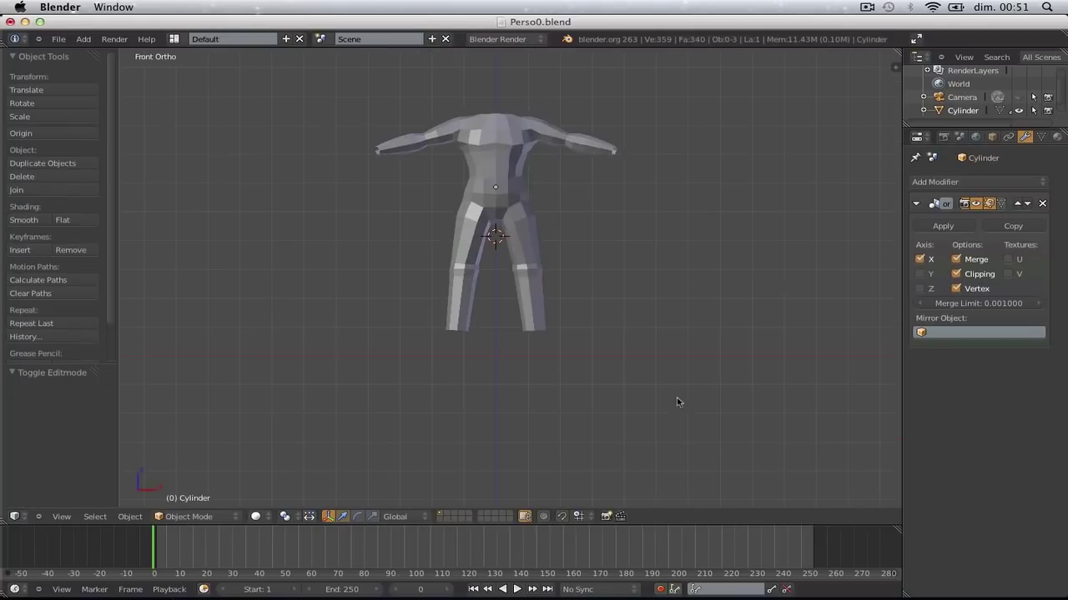
scroll(682, 358, up, 4)
scroll(681, 350, down, 3)
shift+middle_drag(682, 351, 687, 407)
scroll(618, 369, up, 1)
key(Tab)
scroll(566, 293, down, 2)
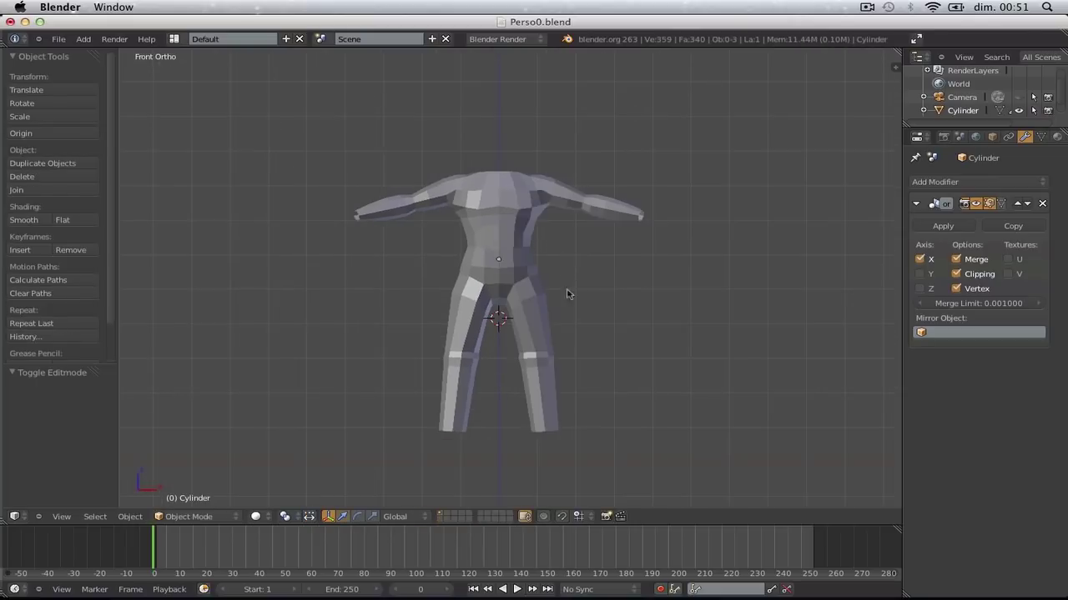
scroll(553, 202, up, 2)
scroll(501, 210, down, 1)
Move the body about 6.531 aside along X and clear the selection
right_drag(494, 211, 791, 214)
shift+middle_drag(487, 387, 476, 311)
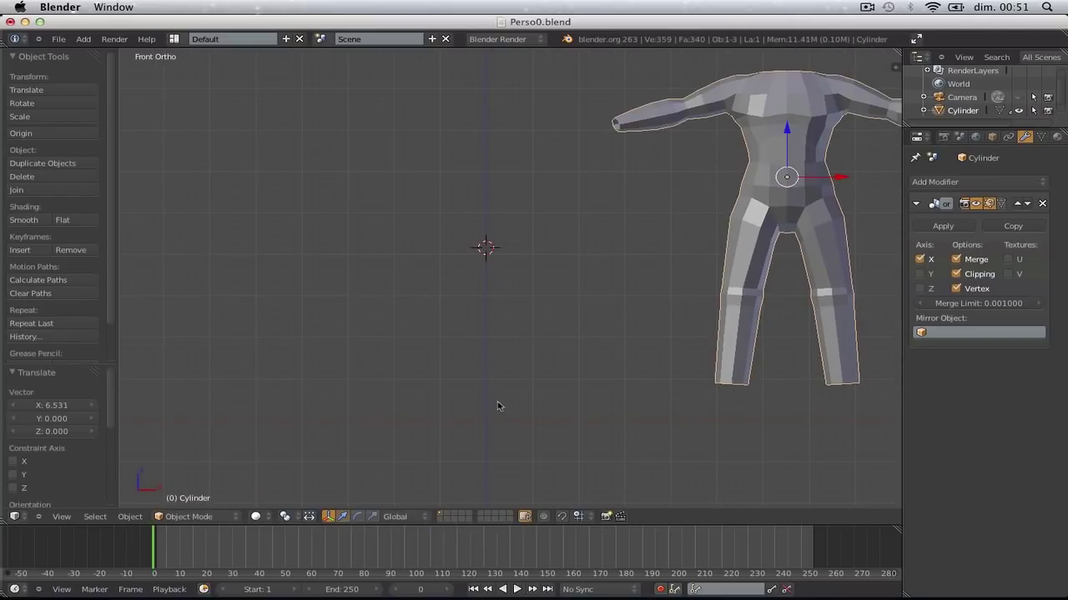
key(a)
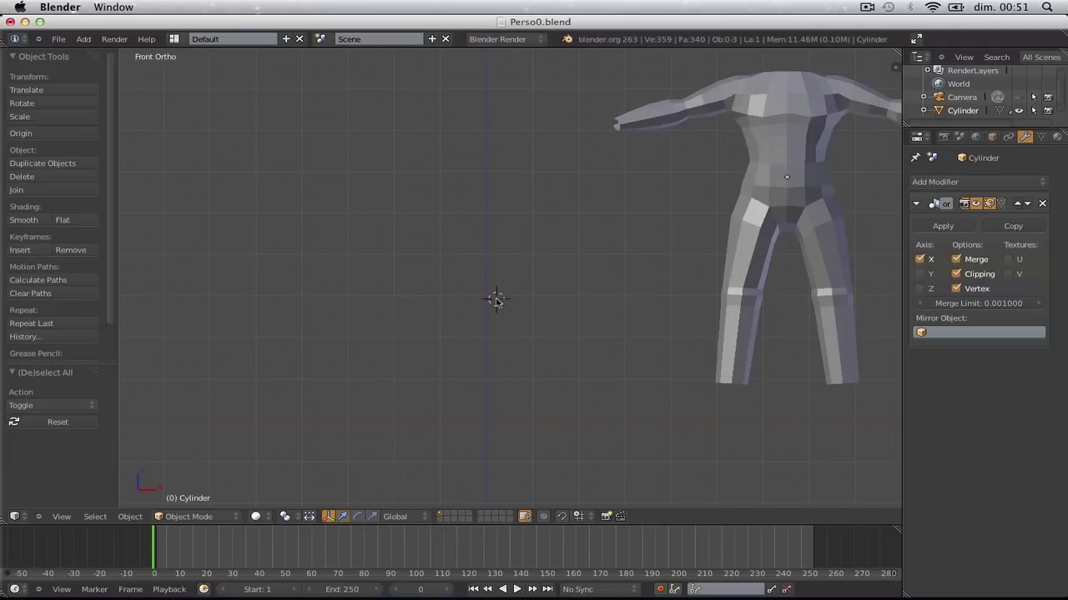
shift+middle_drag(496, 256, 492, 284)
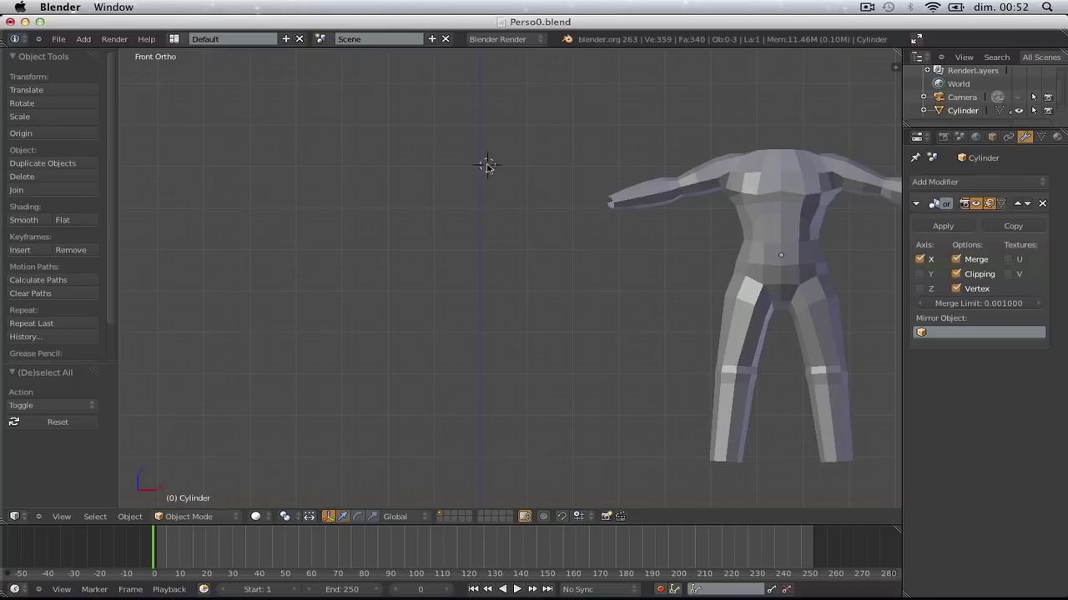
Move the body back to the centre, about -6.354 along X and -0.45 along Z
key(g)
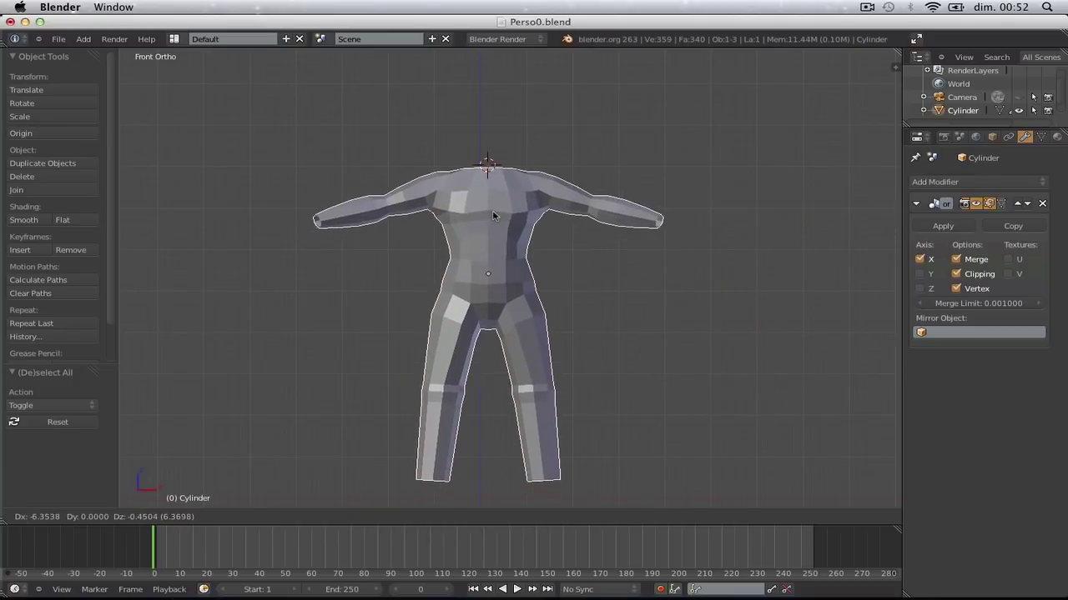
click(493, 191)
scroll(493, 179, down, 2)
scroll(493, 179, up, 2)
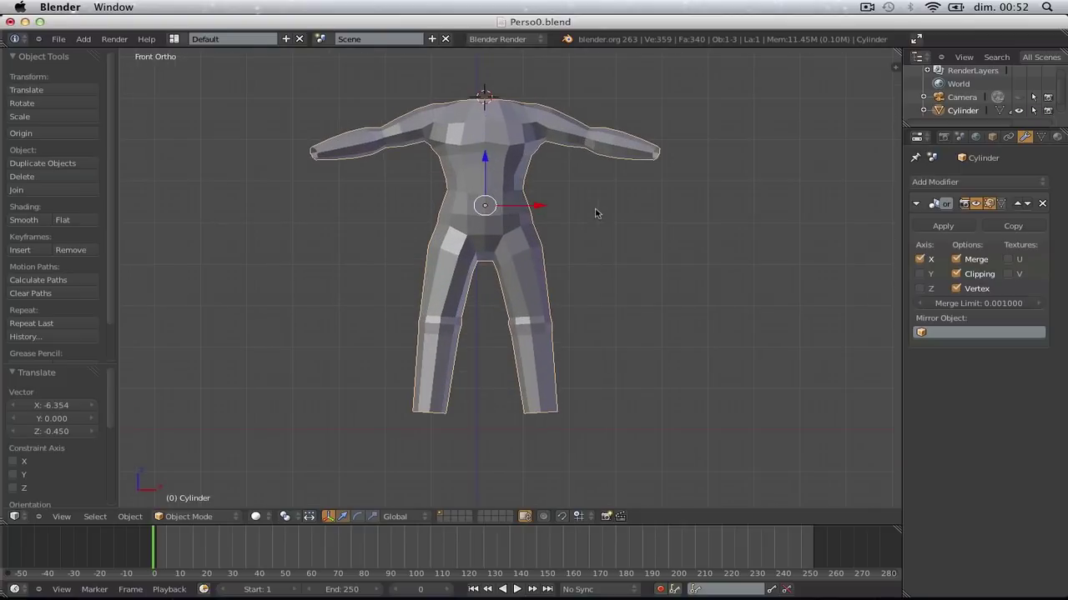
key(z)
key(z)
key(z)
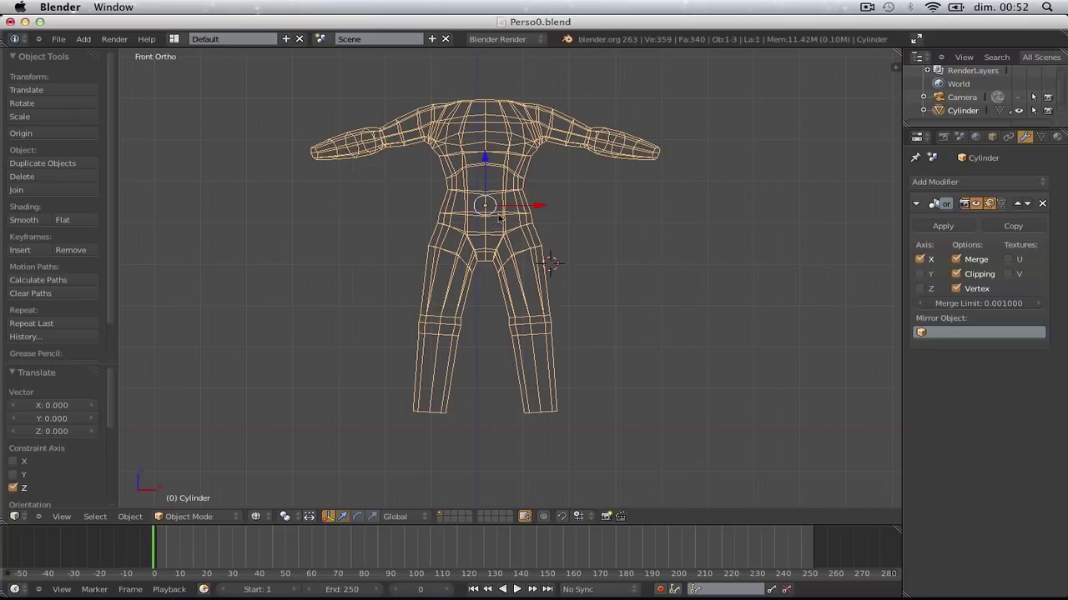
key(g)
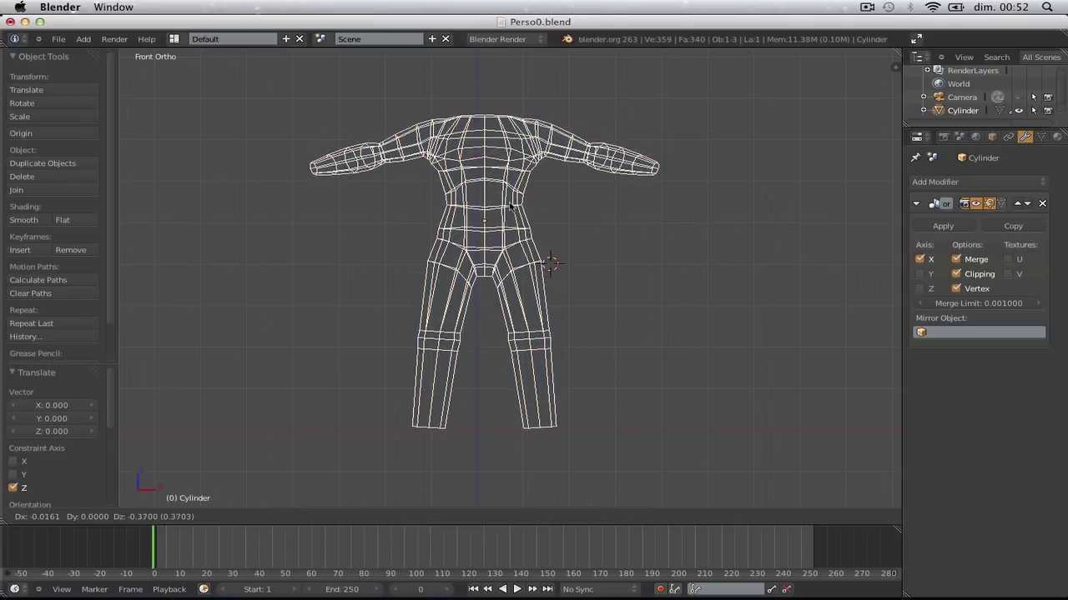
key(Escape)
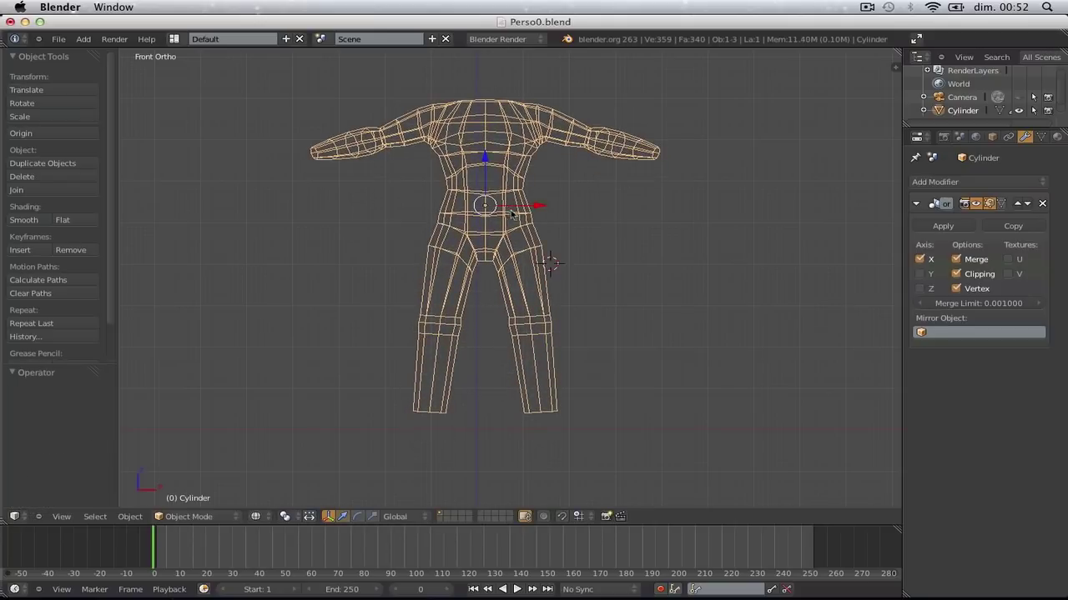
Scale the whole body to about 0.811 and move it about -0.135 along X and -0.347 along Z
scroll(511, 215, down, 1)
key(s)
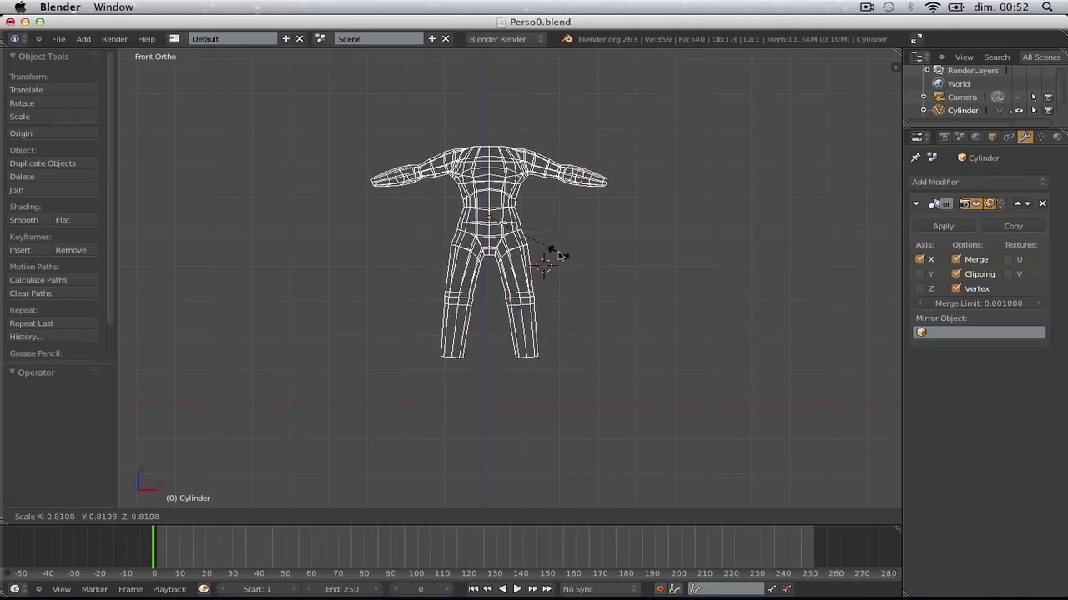
click(550, 260)
key(g)
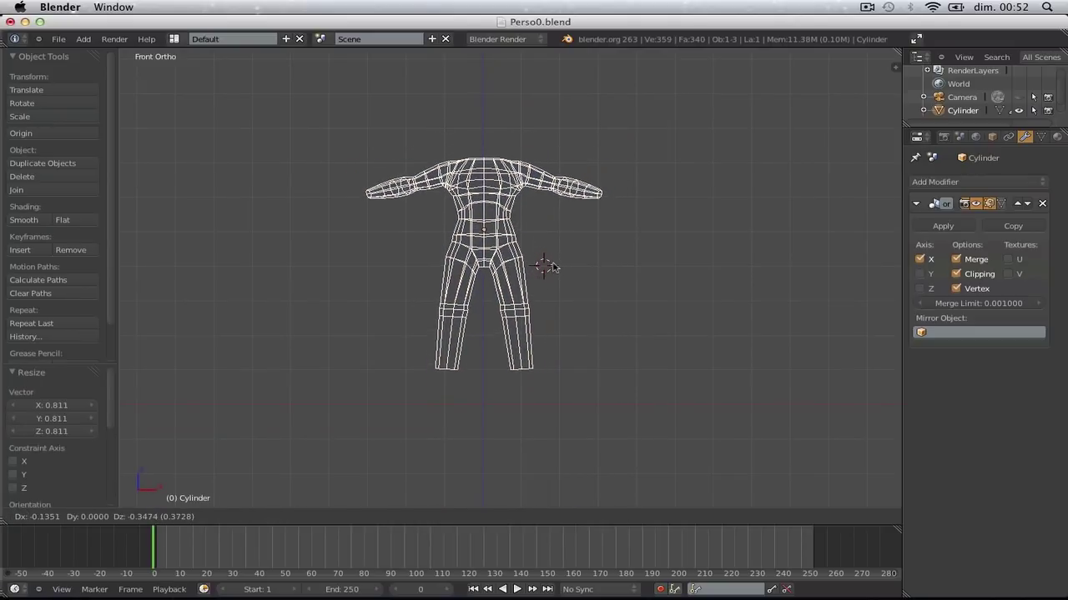
click(548, 263)
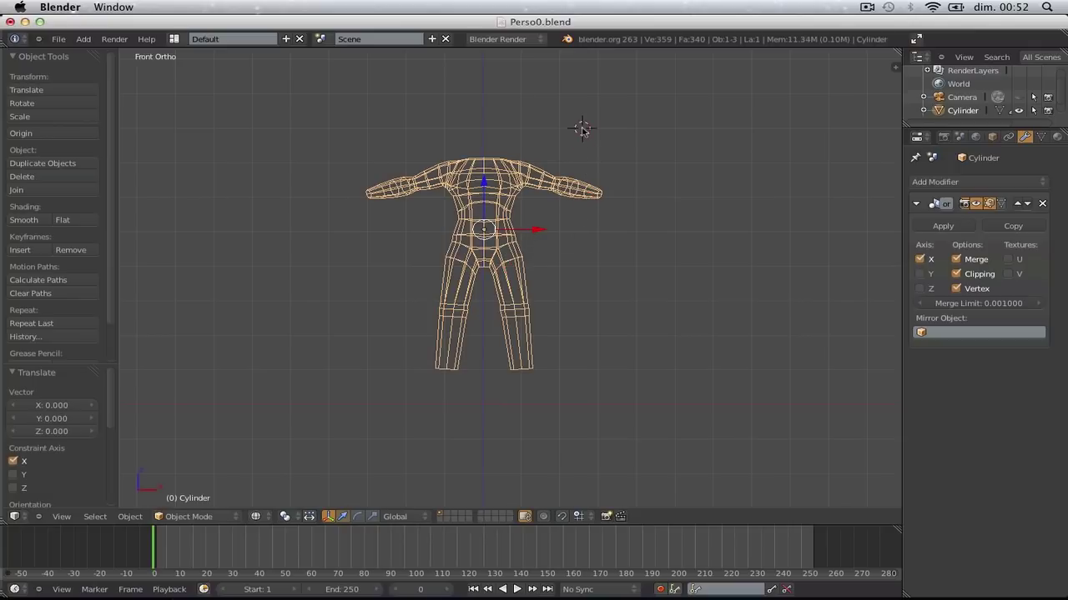
Select the knee and lower leg in Edit Mode, scale them by 1.083 and move them down about 0.648
scroll(581, 134, up, 2)
key(z)
scroll(536, 209, down, 1)
scroll(524, 248, up, 2)
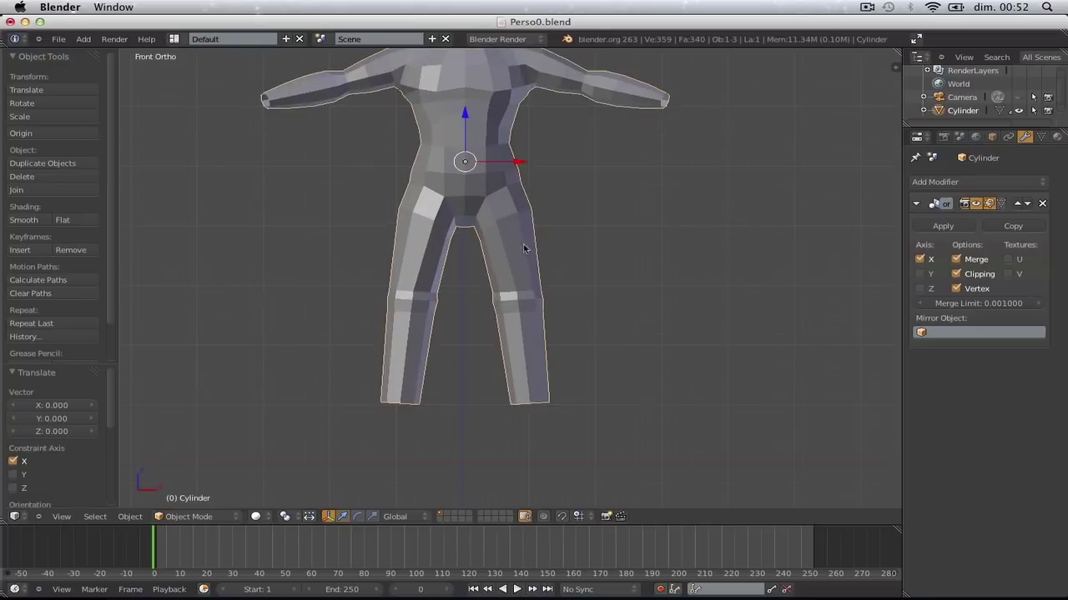
key(Tab)
key(Tab)
key(z)
key(z)
key(Tab)
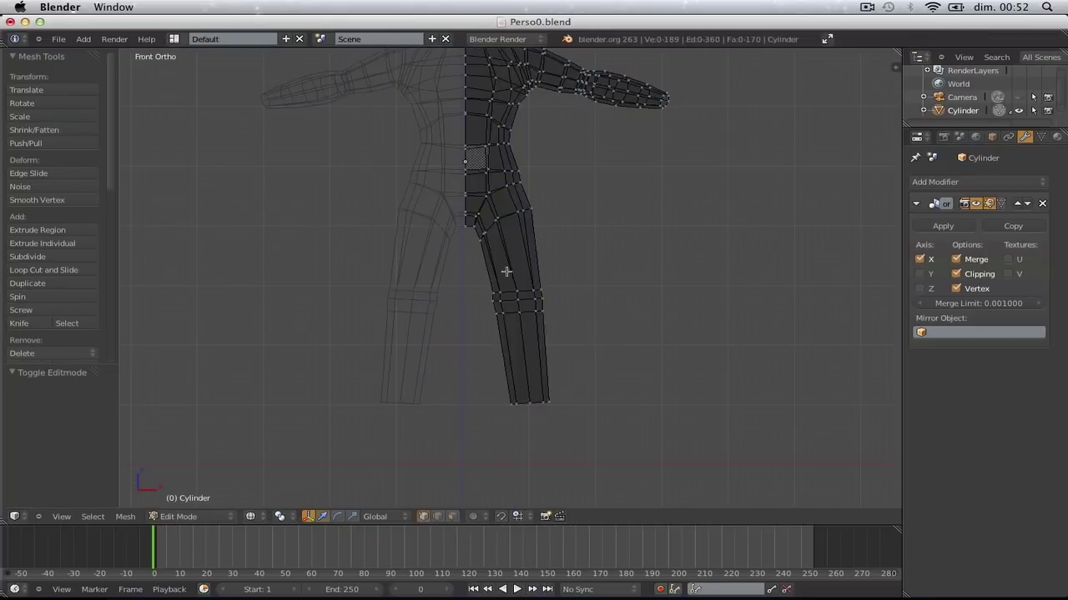
key(a)
key(a)
key(l)
key(s)
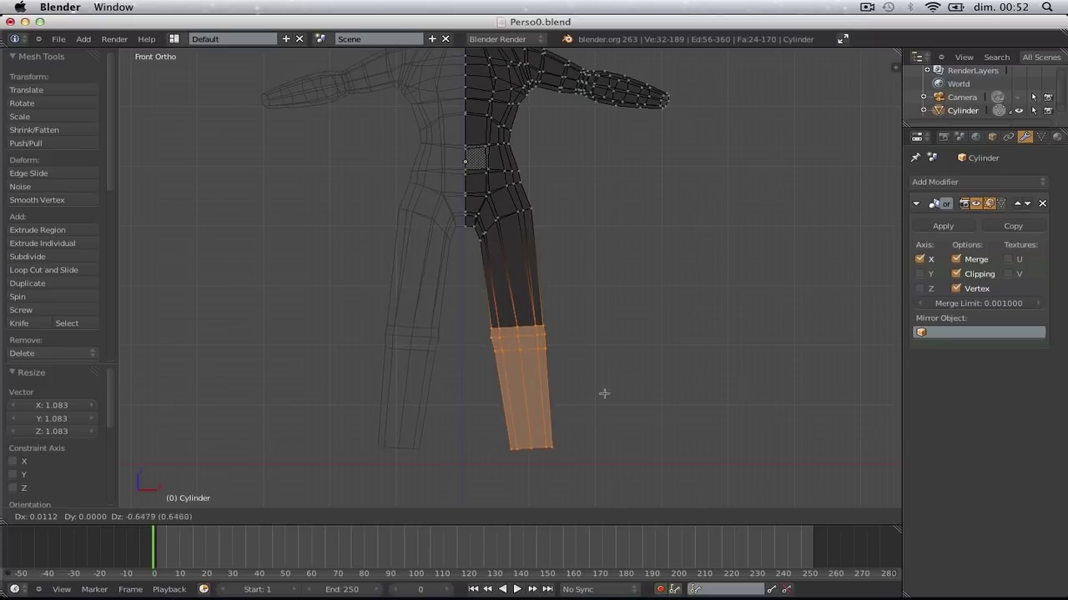
Select only the knee's edge loops and raise them about 0.436 along Z
key(a)
key(b)
drag(476, 298, 627, 399)
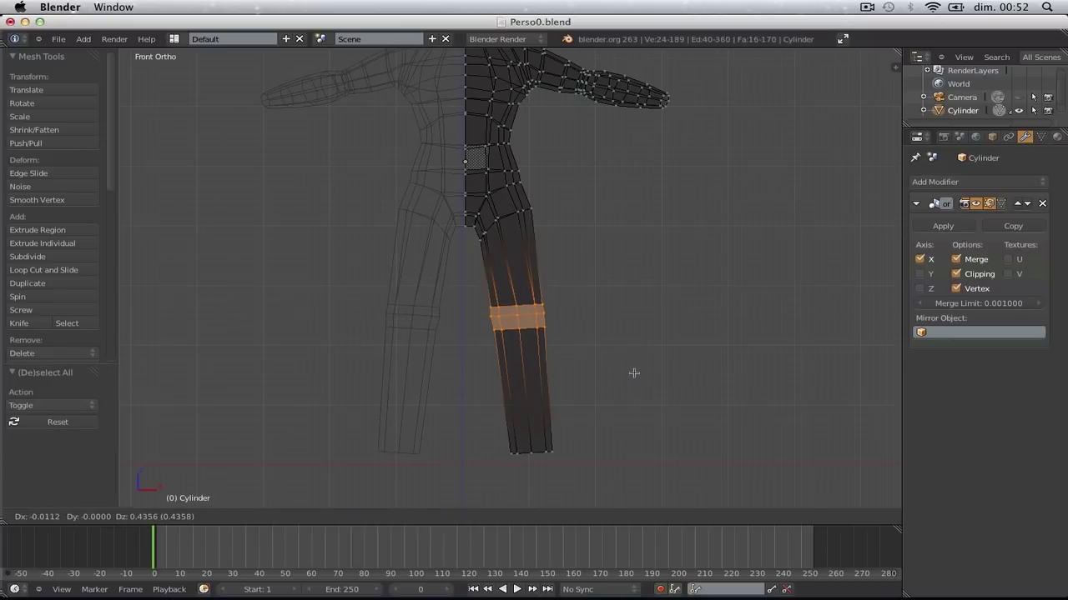
click(633, 373)
Shift the selected knee loops about 0.09 forward along Y in the side view
key(z)
scroll(614, 364, down, 3)
key(Tab)
middle_drag(646, 358, 337, 364)
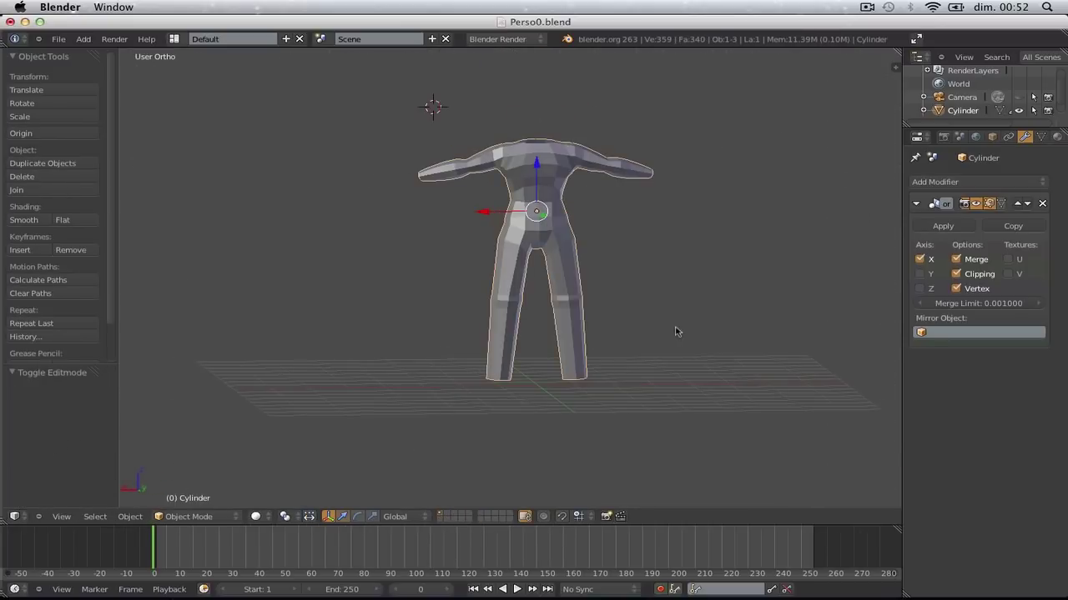
key(Tab)
key(KP_3)
key(z)
scroll(659, 305, up, 6)
key(g)
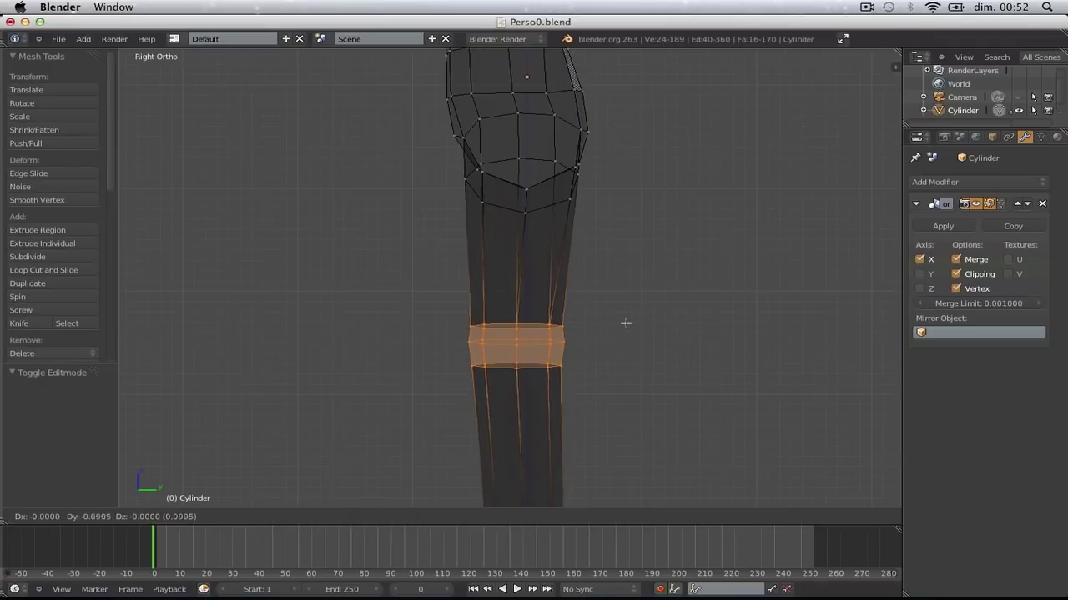
click(624, 323)
Select the back vertices of the knee's middle loop and move them inward to form the hollow behind the knee
key(a)
scroll(622, 334, down, 1)
shift+middle_drag(622, 341, 631, 282)
scroll(630, 282, up, 2)
key(b)
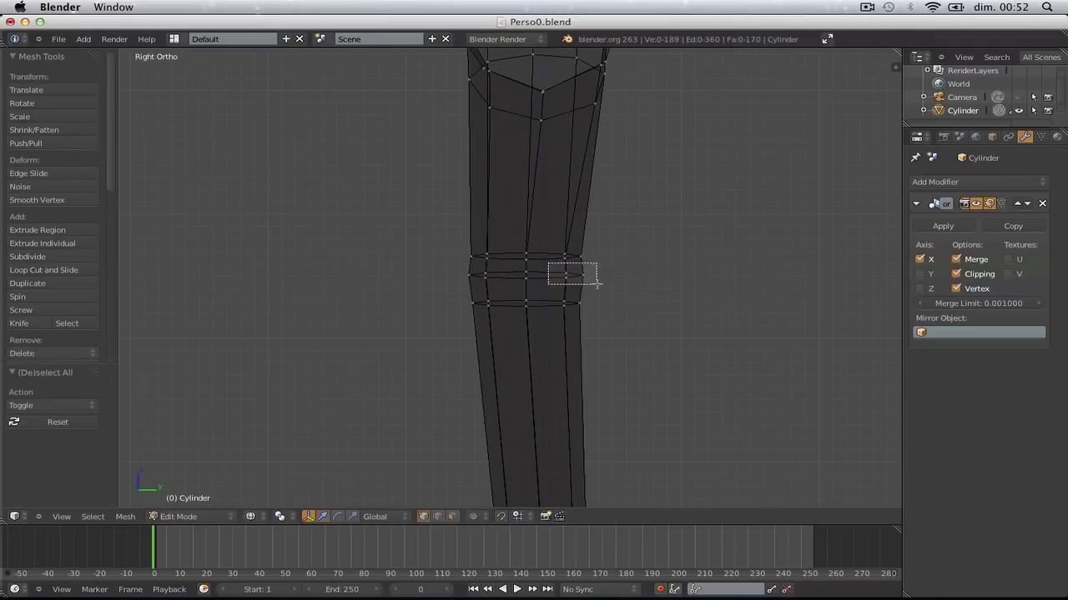
drag(597, 285, 597, 285)
key(g)
click(585, 286)
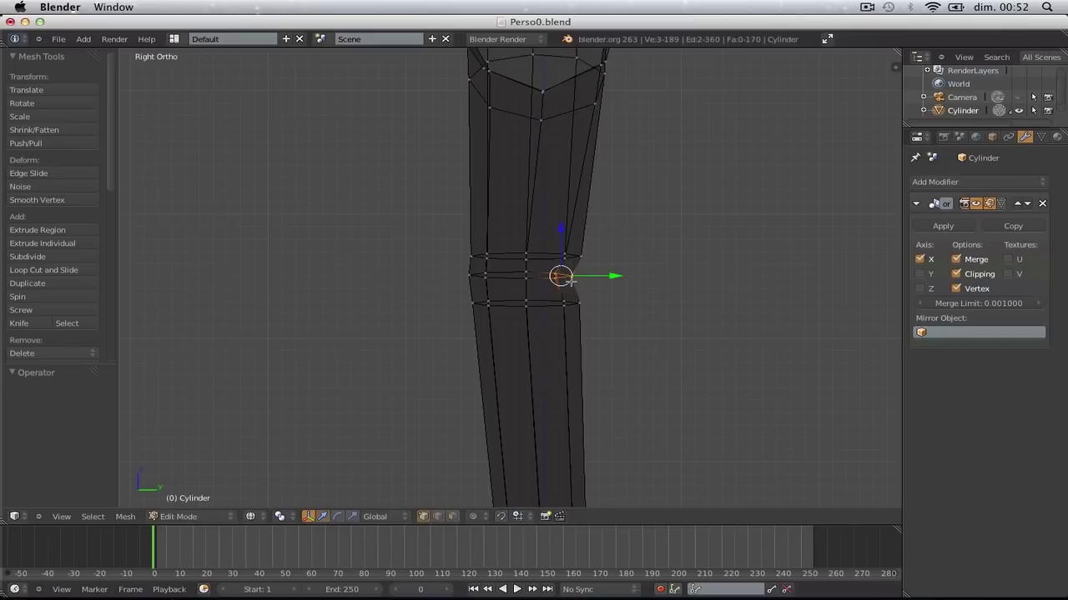
drag(501, 293, 502, 294)
Shape the kneecap's upper edge in front view, raising its centre vertex about 0.056 and nudging the inner vertex
key(z)
key(Tab)
key(KP_1)
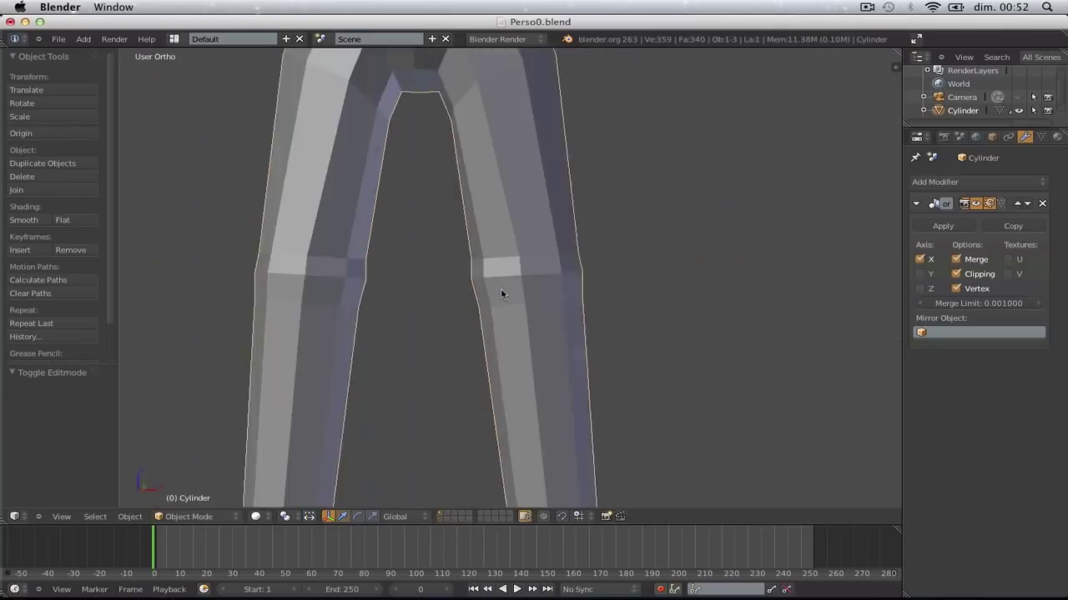
key(Tab)
scroll(503, 286, up, 3)
key(z)
key(a)
key(z)
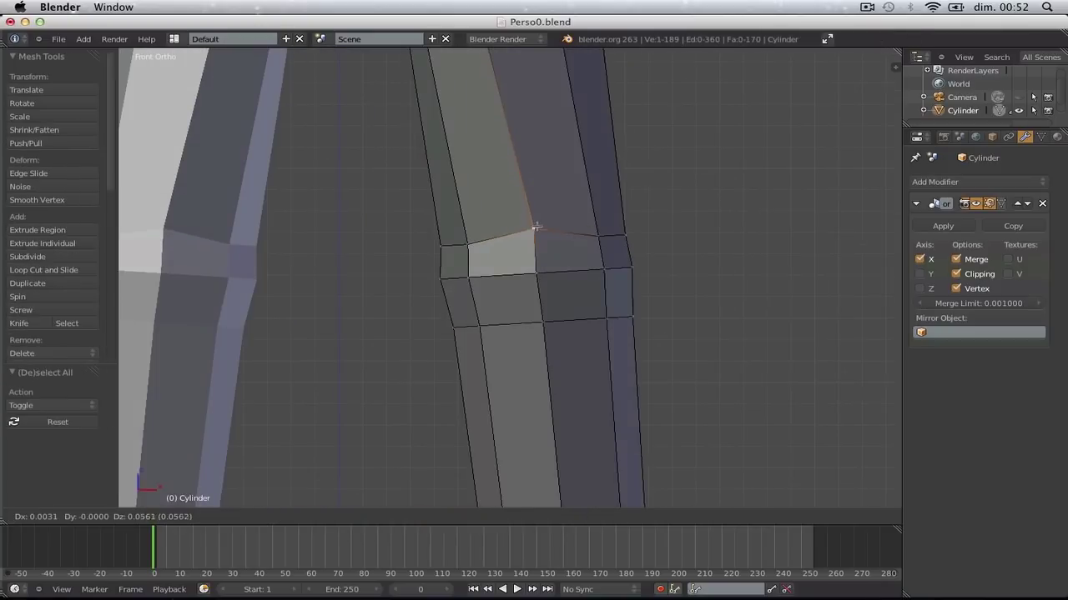
right_click(472, 247)
key(a)
Move the front vertices of the knee's lower edge outward and slightly down, and adjust the outer vertex of its upper edge
right_click(493, 326)
key(g)
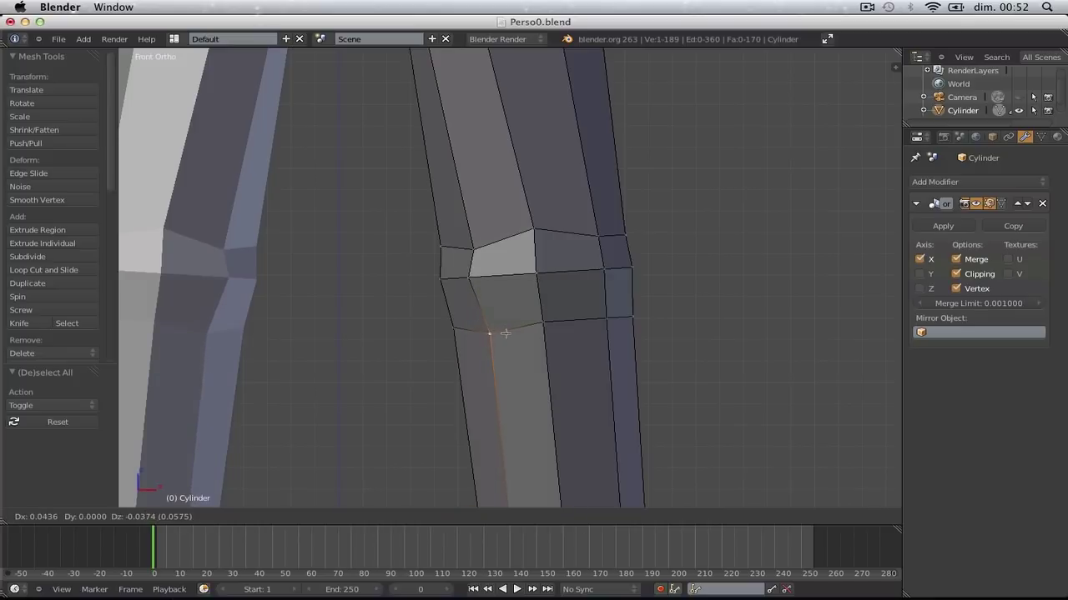
click(563, 331)
key(a)
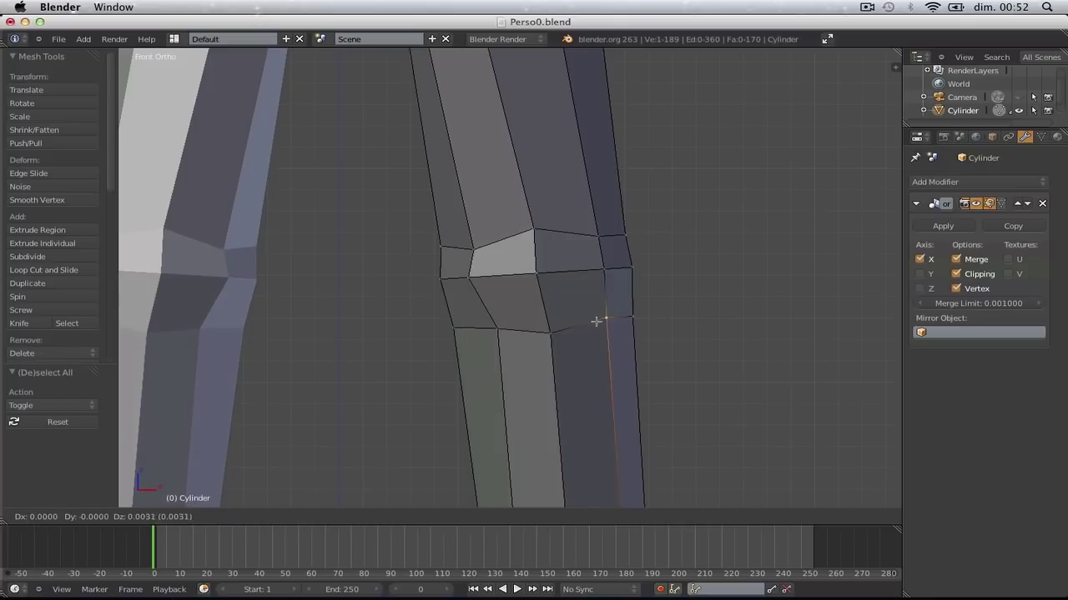
right_drag(598, 235, 594, 241)
Examine the reshaped knees on the whole mirrored body in solid shading from the front and the side
key(z)
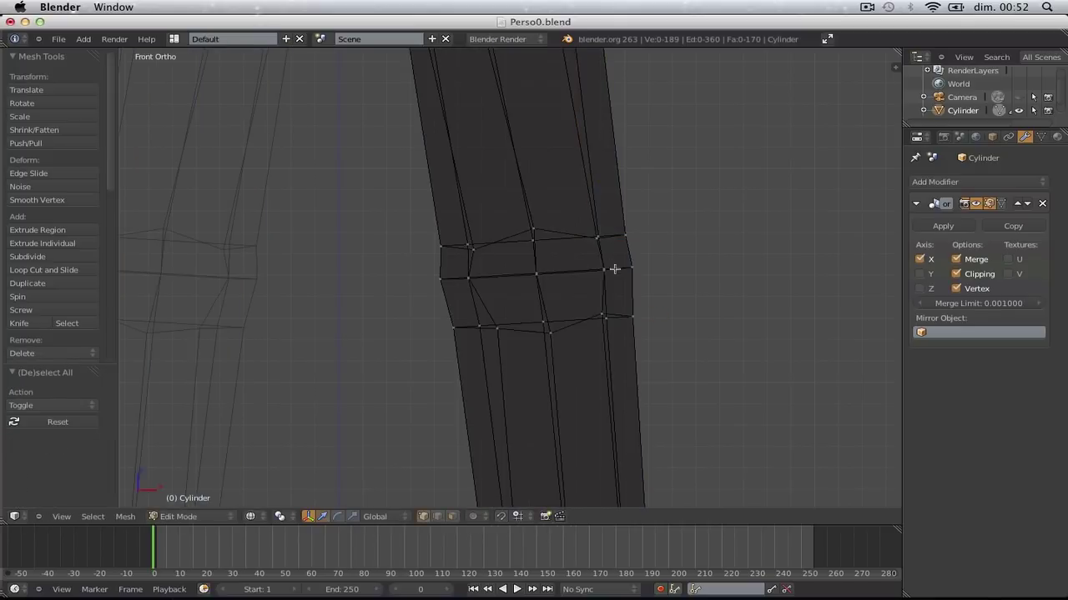
drag(643, 280, 638, 280)
key(Tab)
key(z)
scroll(458, 278, down, 4)
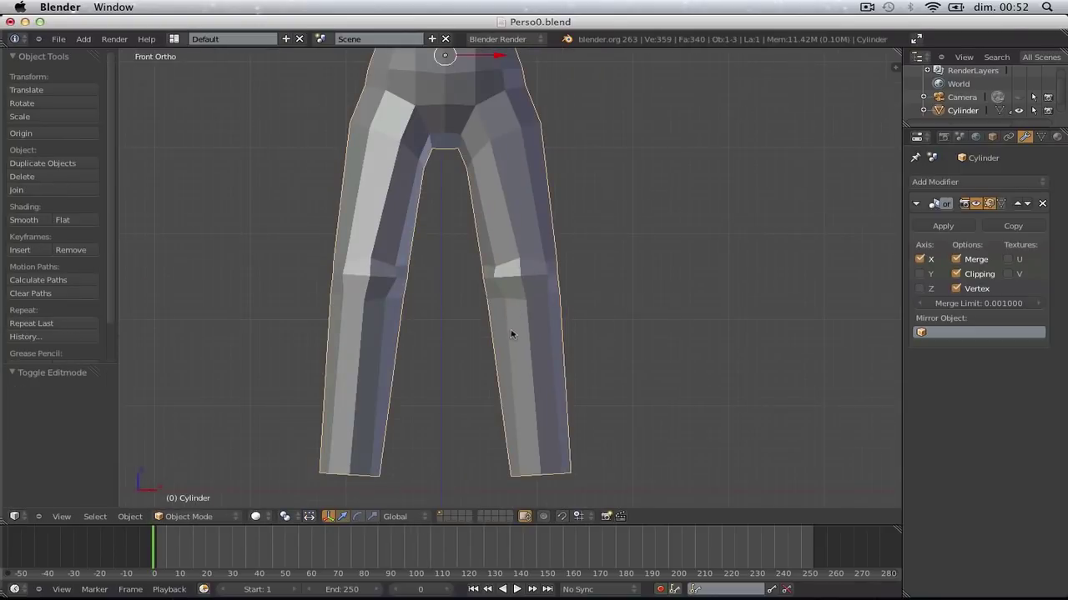
scroll(511, 334, down, 4)
middle_drag(511, 334, 396, 352)
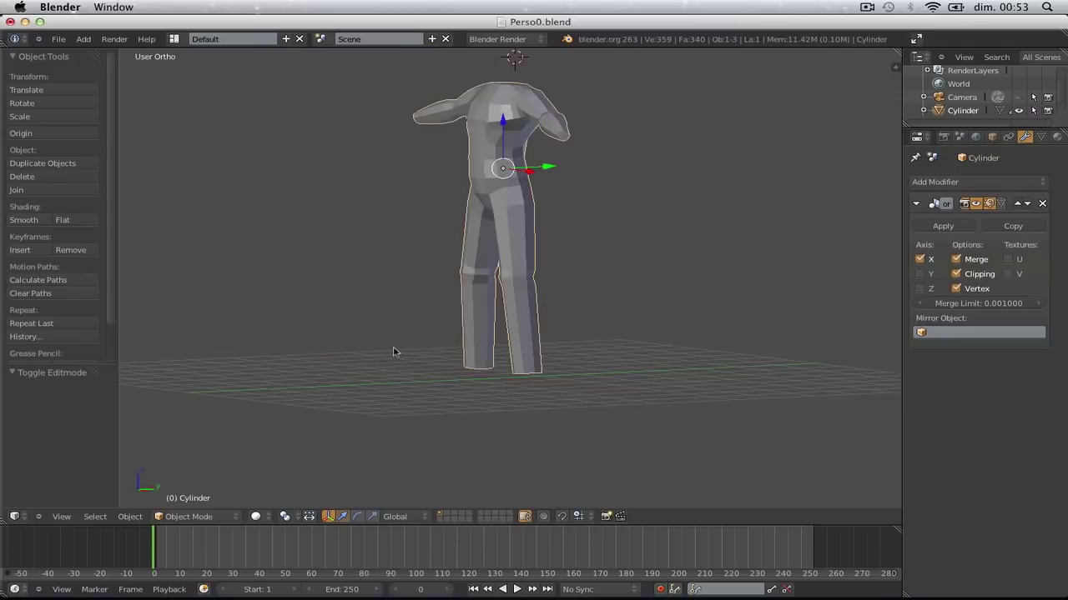
Select the back vertices of the knee's upper loop in side view and raise them about 0.027 along Z
key(Tab)
key(KP_3)
key(a)
scroll(475, 286, up, 6)
key(z)
key(b)
drag(558, 228, 597, 259)
key(g)
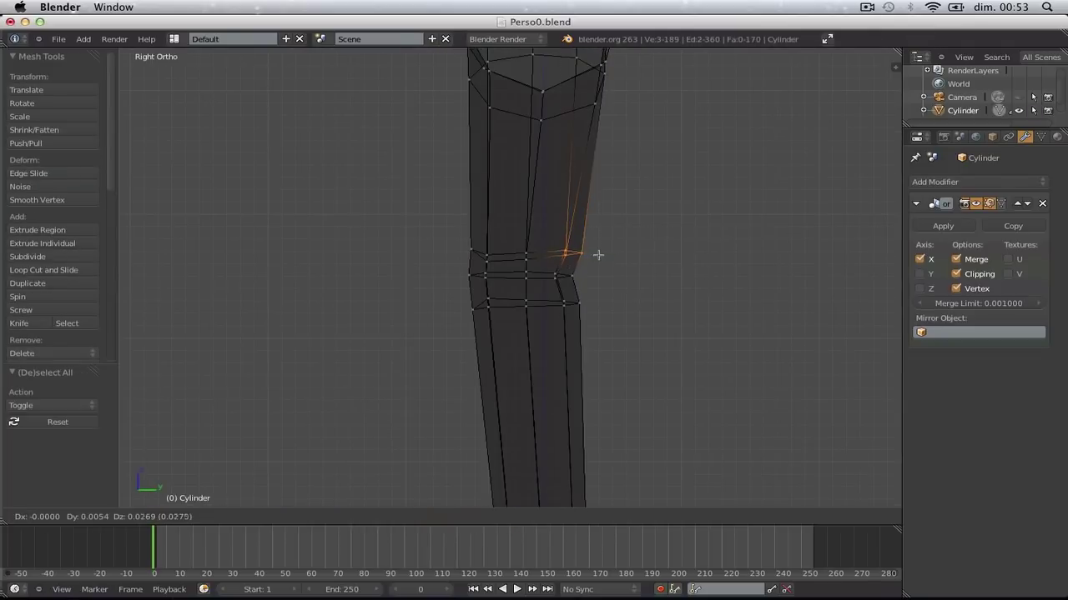
click(598, 252)
Tilt the selected vertices behind the knee, raise them about 0.027 more and clear the selection
key(r)
click(596, 241)
key(g)
click(596, 240)
key(r)
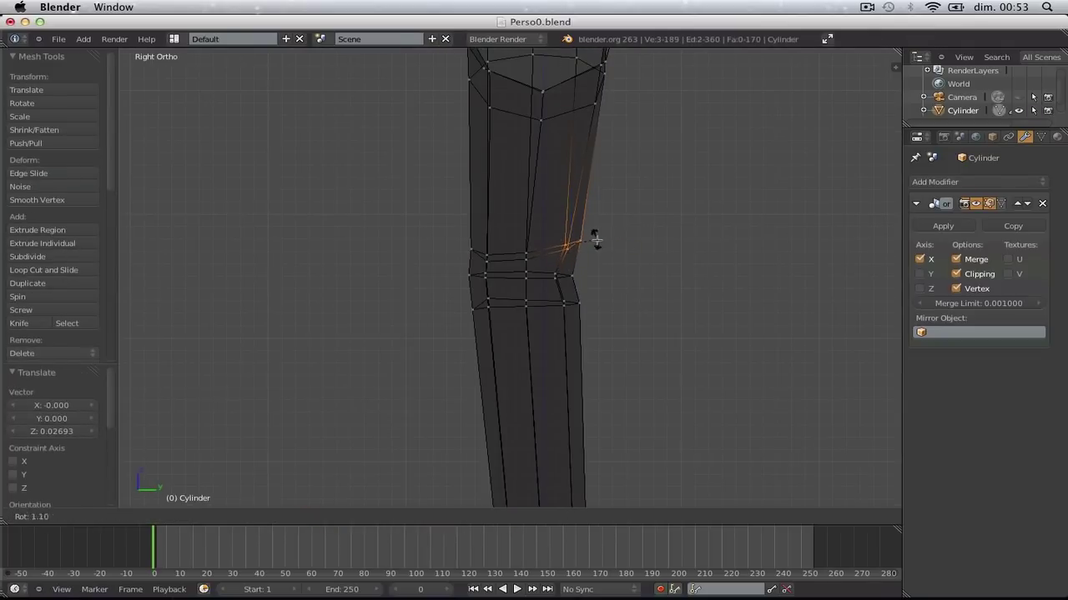
click(595, 246)
key(a)
Narrow the bottom loop of the leg to about 0.897 along Y and lower it about 0.031
scroll(595, 246, down, 1)
scroll(521, 333, up, 1)
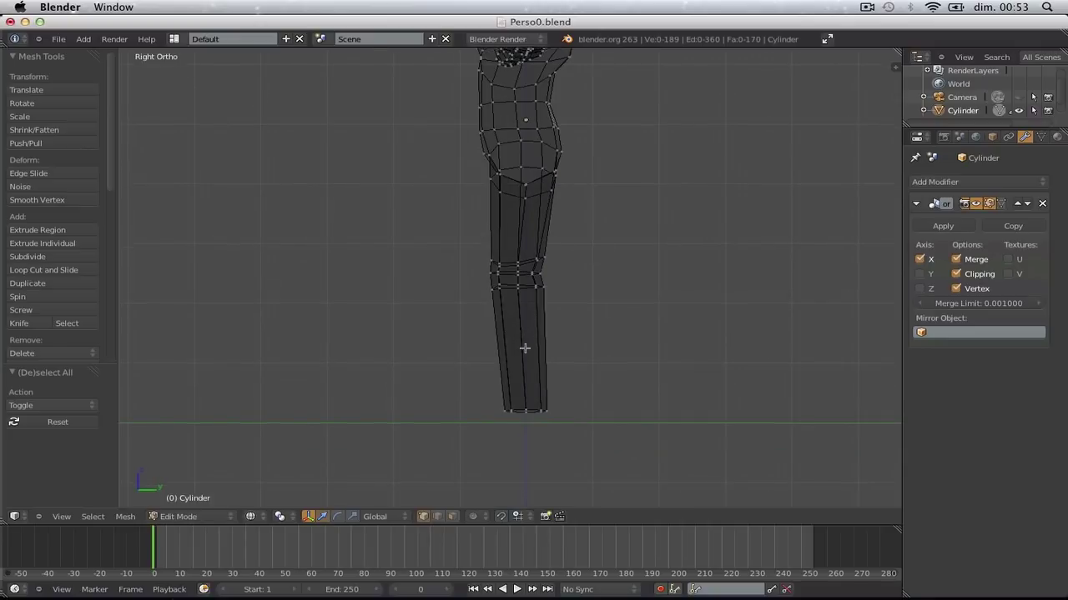
key(b)
drag(476, 378, 597, 492)
key(s)
key(y)
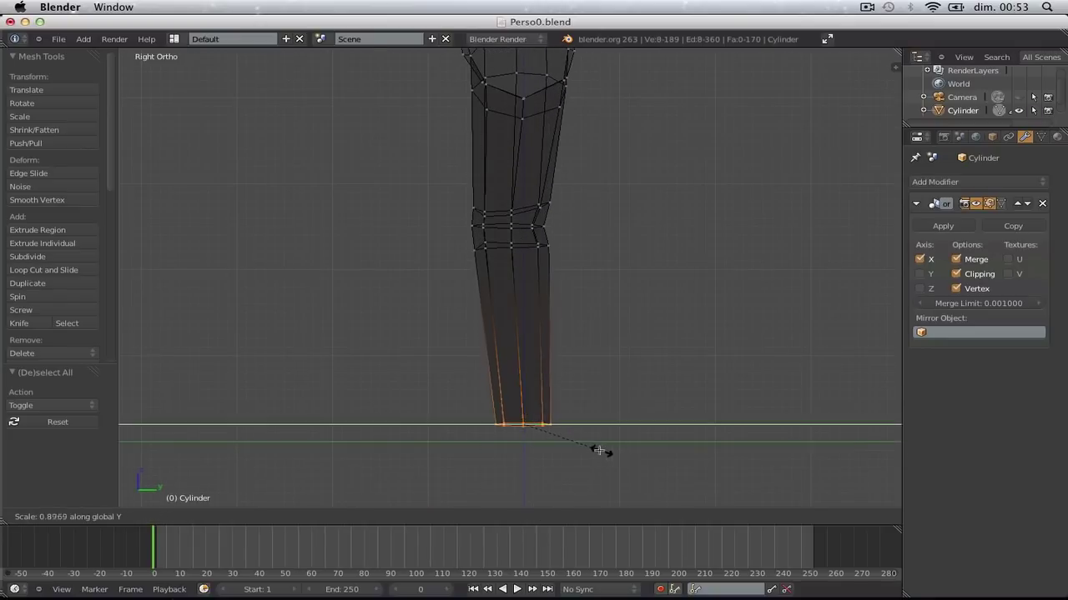
click(592, 449)
key(g)
click(593, 451)
Scale the ankle loop to 0.883 along X in front view and check the legs on the whole body
key(z)
key(KP_1)
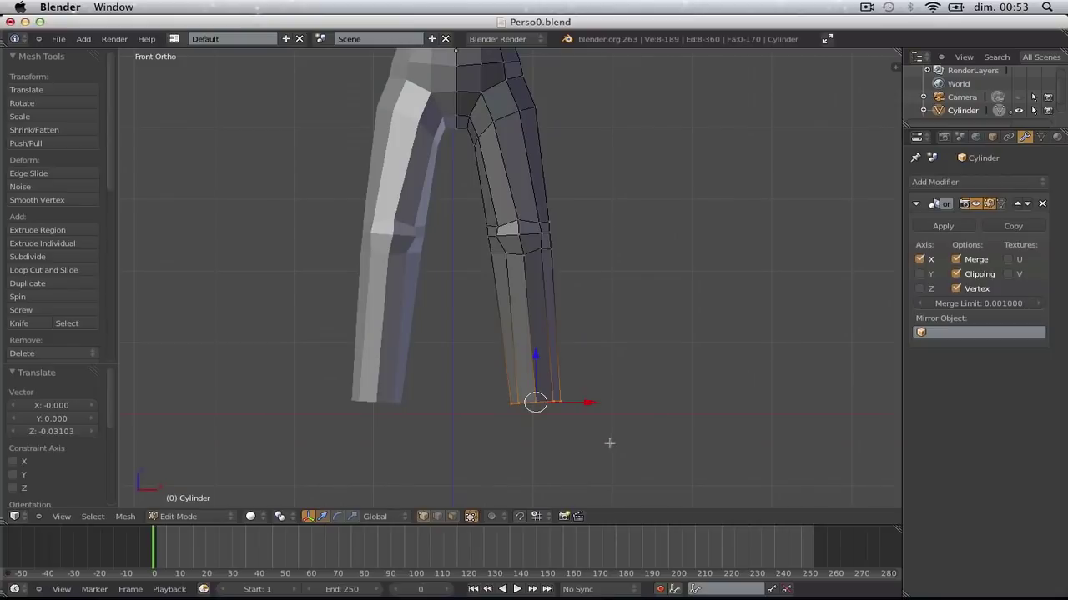
key(s)
click(602, 425)
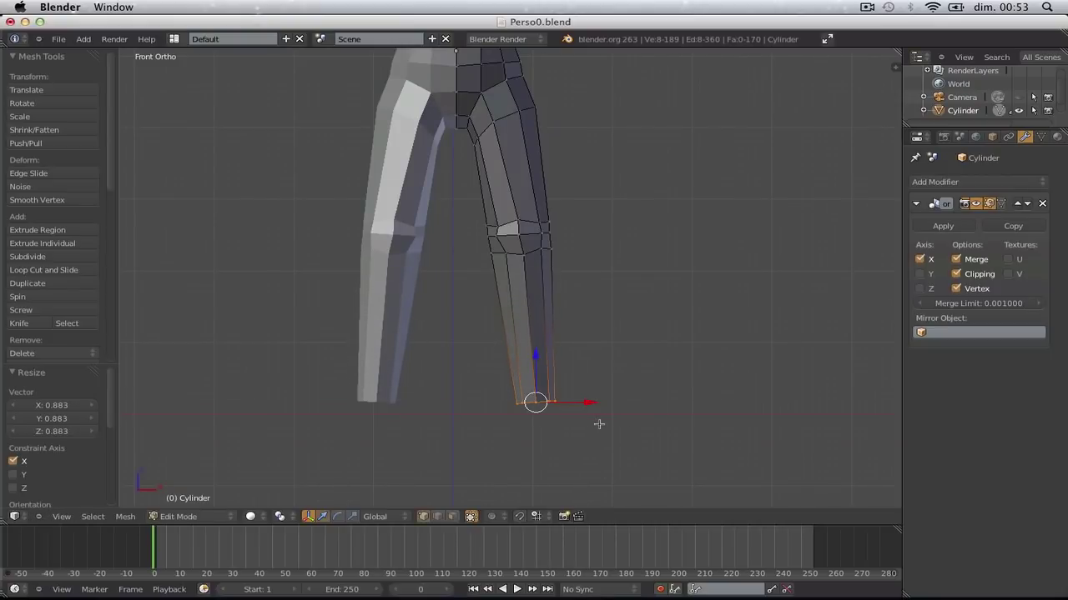
key(Tab)
scroll(601, 428, down, 3)
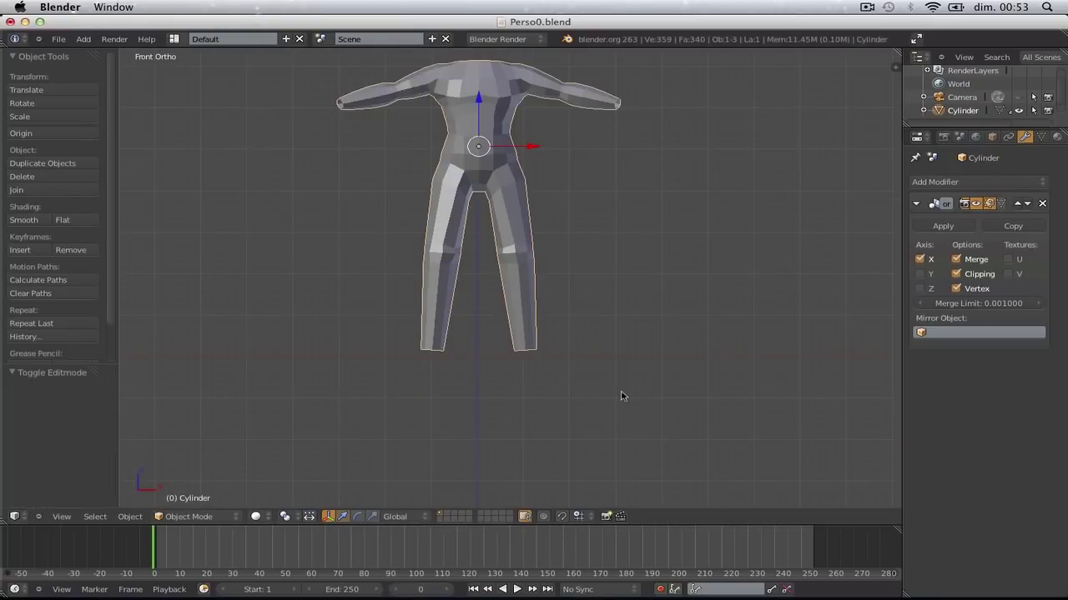
Move the ankle loop about 0.155 backward along Y in side view and clear the selection
key(Tab)
key(KP_3)
scroll(617, 350, up, 3)
key(g)
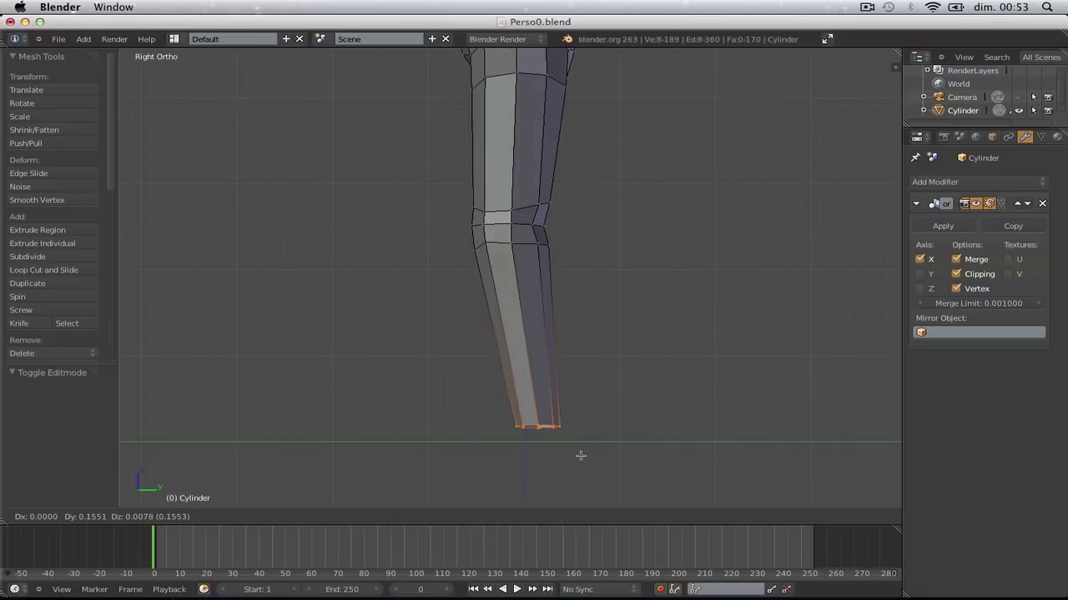
click(581, 456)
key(a)
Add a loop cut on the upper part of the lower leg and scale it by 1.058
scroll(543, 255, up, 4)
key(ctrl+r)
click(557, 300)
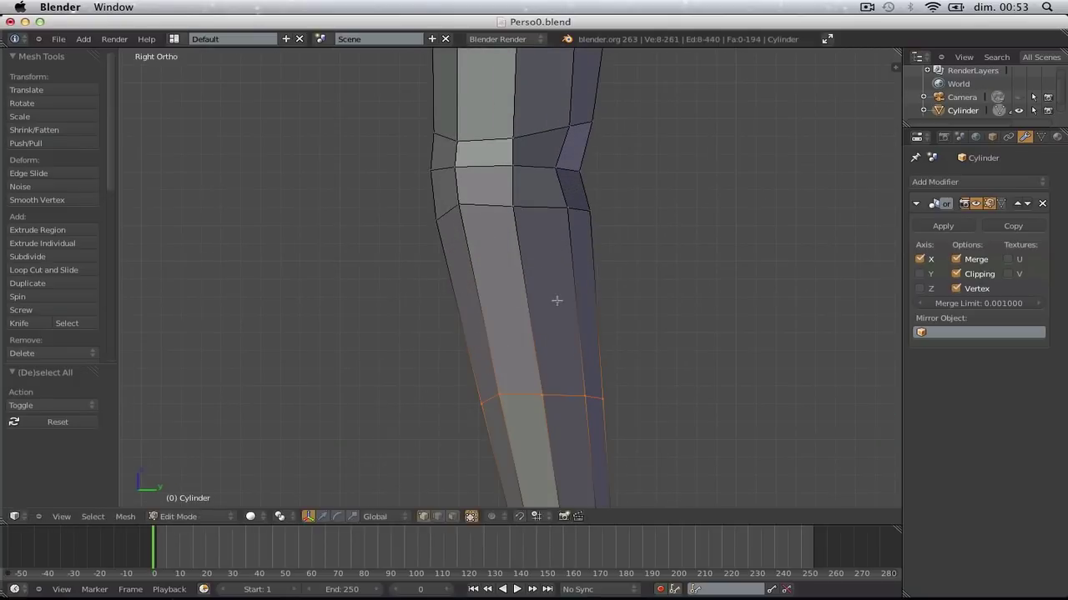
click(555, 233)
key(s)
click(629, 295)
Move the new calf loop about 0.041 along Y and 0.071 along Z, and enlarge it further by 1.052
key(g)
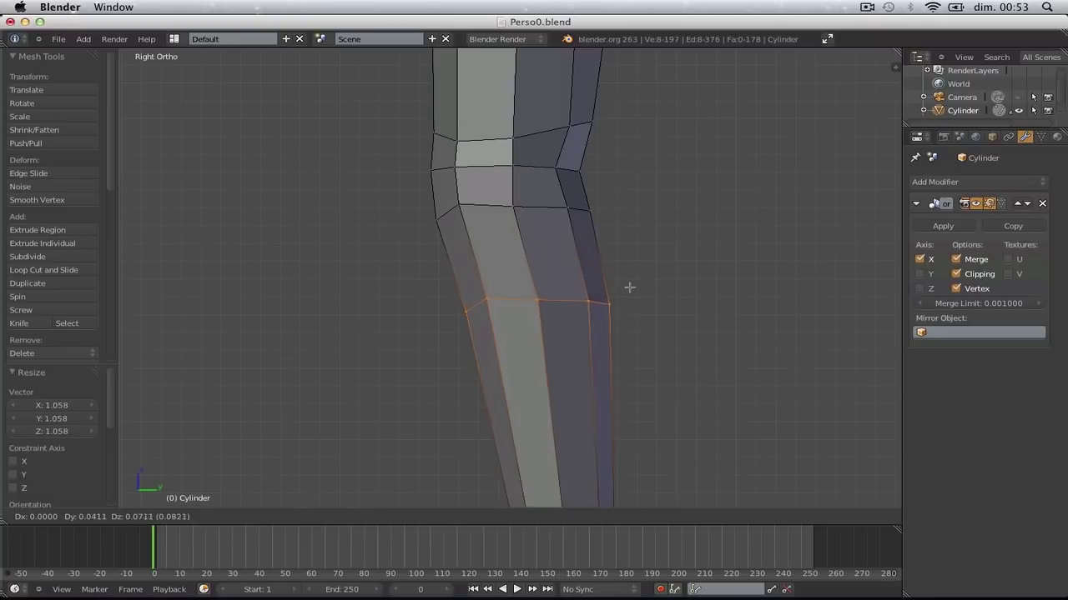
click(630, 290)
key(s)
click(639, 300)
key(s)
click(645, 297)
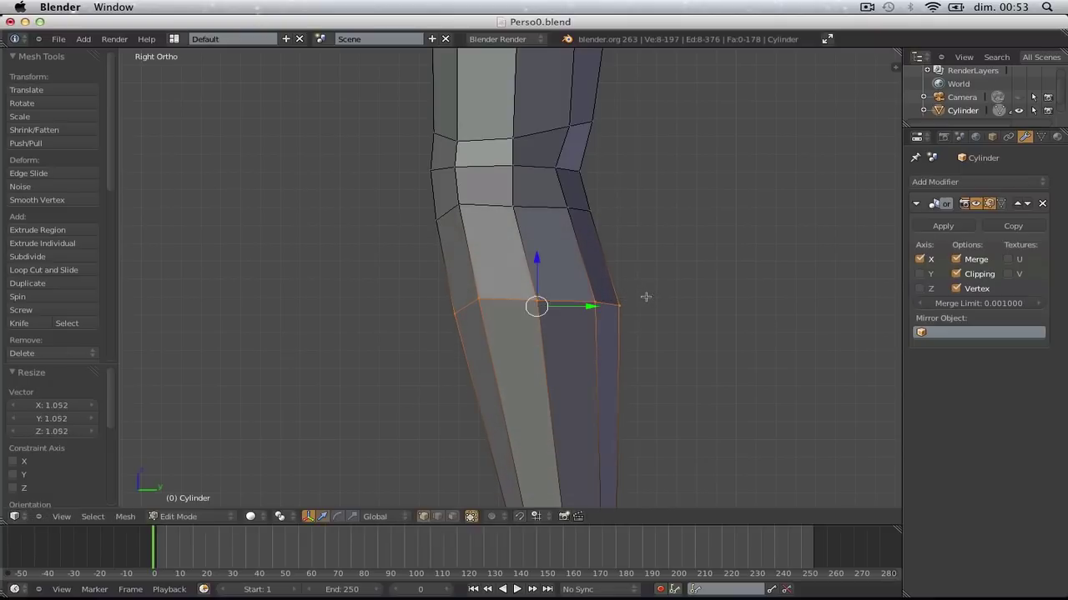
Fine-tune the calf loop's position by moving it about 0.019 along Y and 0.03 along Z
key(g)
click(646, 298)
key(g)
click(649, 293)
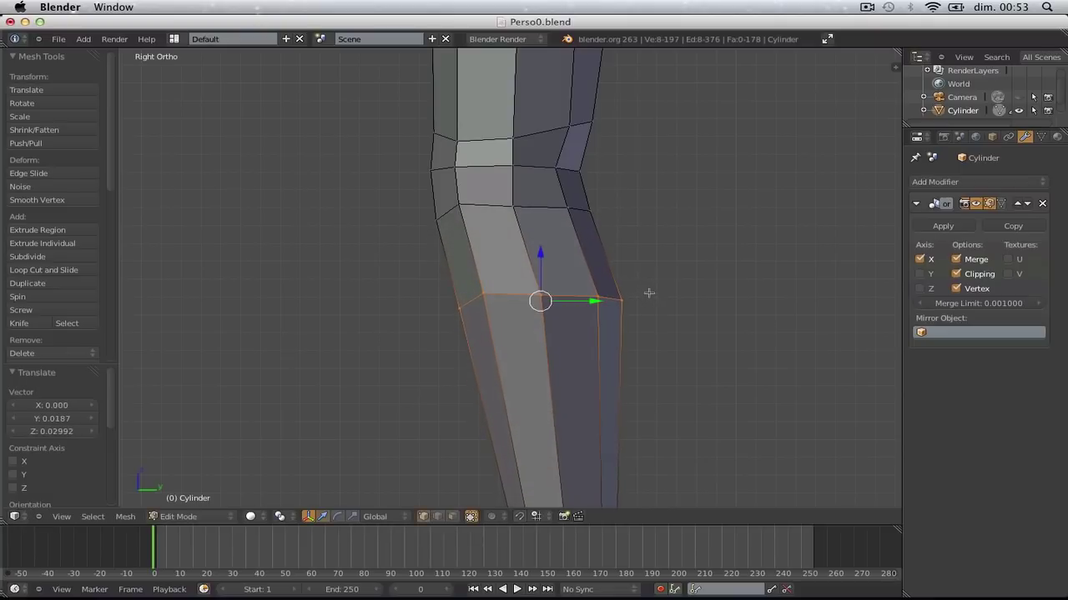
Add another loop cut between the knee and the calf loop, scale it by about 1.048 and clear the selection
key(ctrl+r)
click(648, 318)
click(604, 256)
key(s)
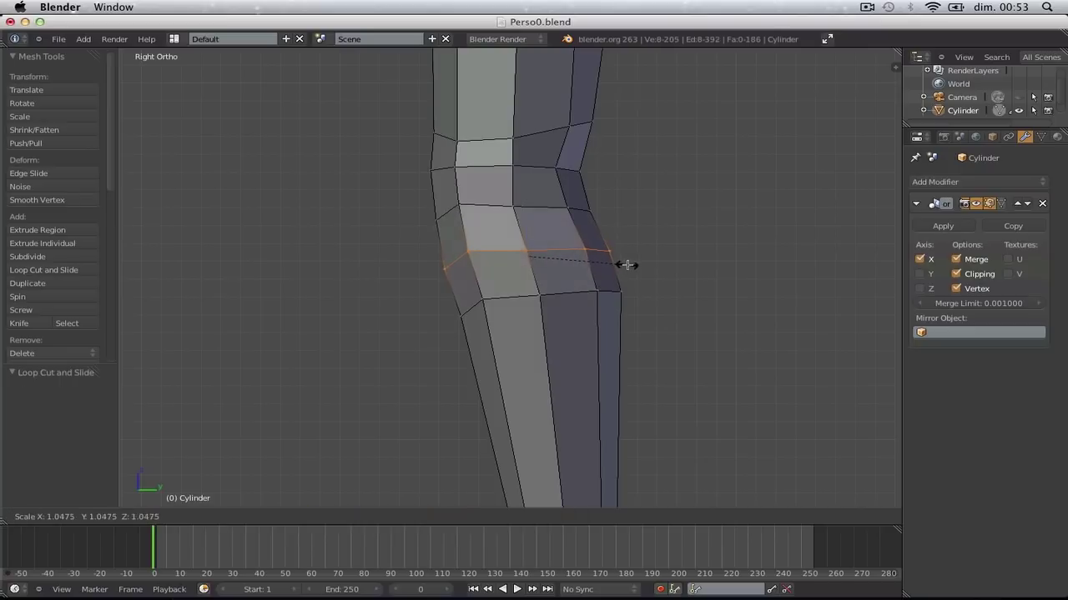
click(627, 265)
key(a)
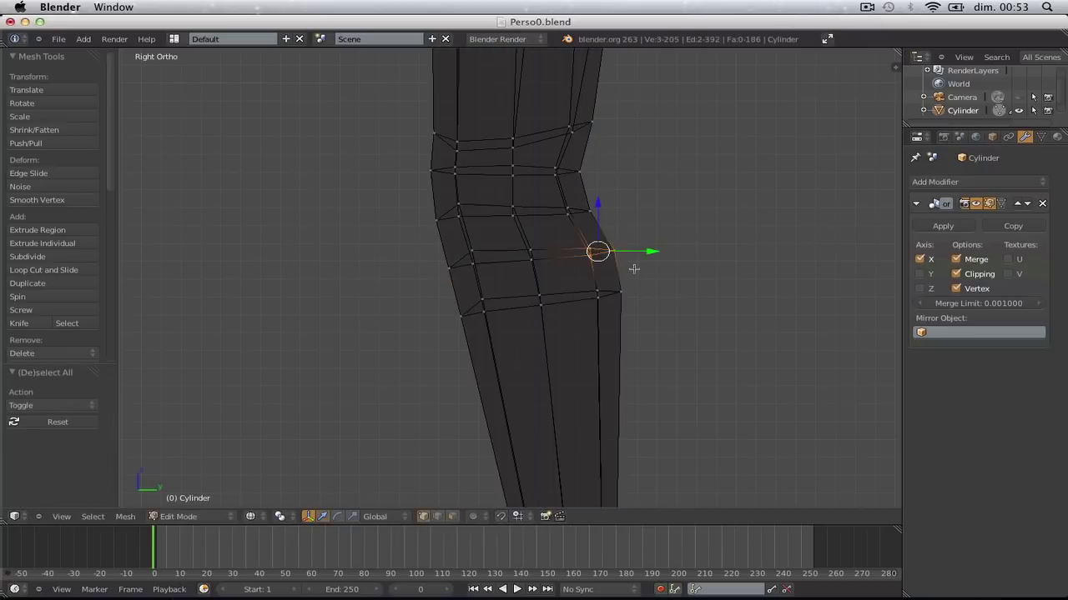
Inspect the whole body's shape and leg proportions in object mode from the front and at an angle
key(Tab)
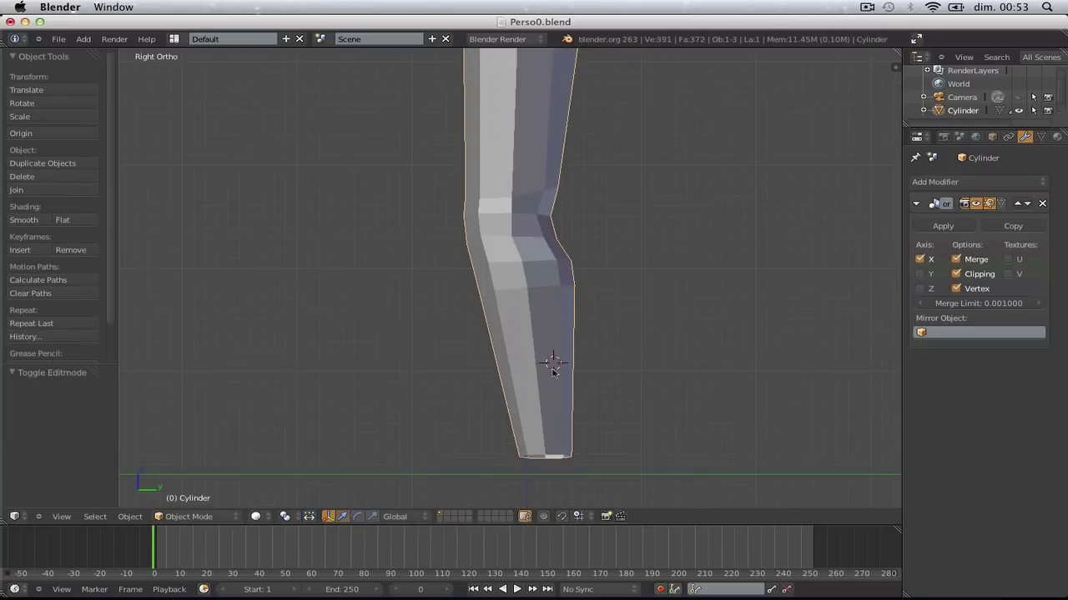
key(KP_1)
key(Tab)
scroll(552, 358, down, 2)
key(Tab)
scroll(553, 353, down, 4)
middle_drag(575, 377, 143, 389)
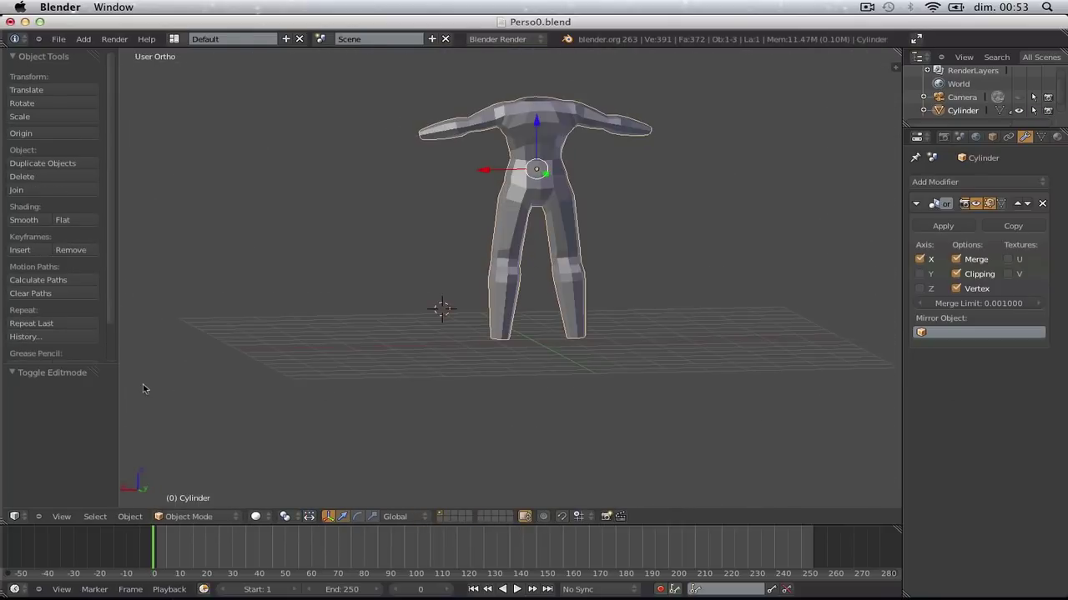
Add two evenly spaced loop cuts to the thigh, between the knee and the existing mid-thigh loop
key(KP_3)
key(Tab)
scroll(169, 351, up, 5)
key(a)
shift+middle_drag(522, 193, 506, 234)
scroll(515, 248, up, 3)
key(z)
key(b)
drag(511, 193, 539, 222)
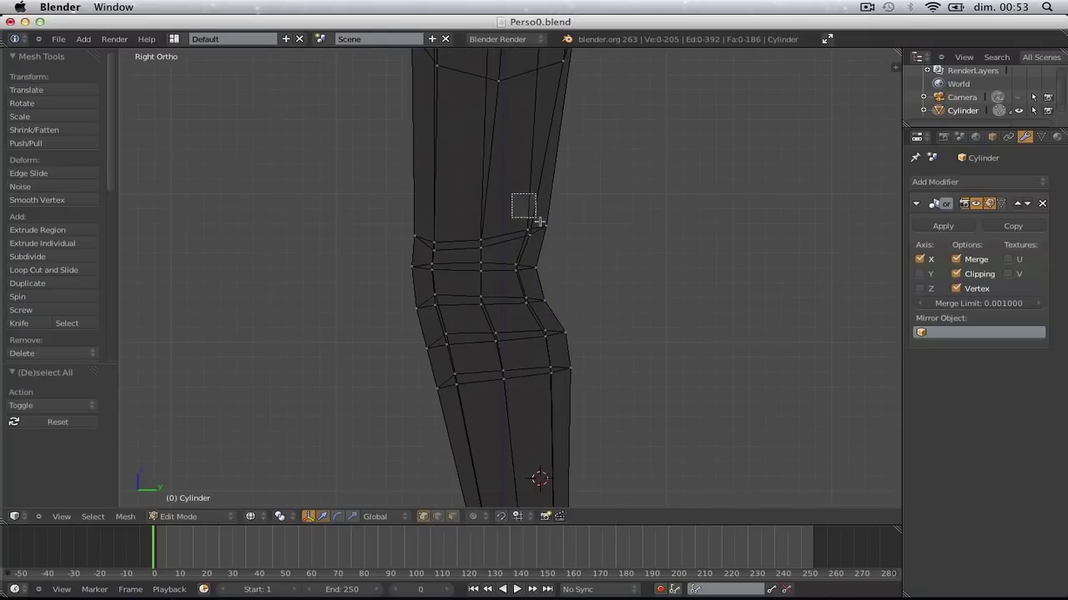
key(ctrl+r)
scroll(542, 180, up, 1)
click(542, 180)
right_click(542, 180)
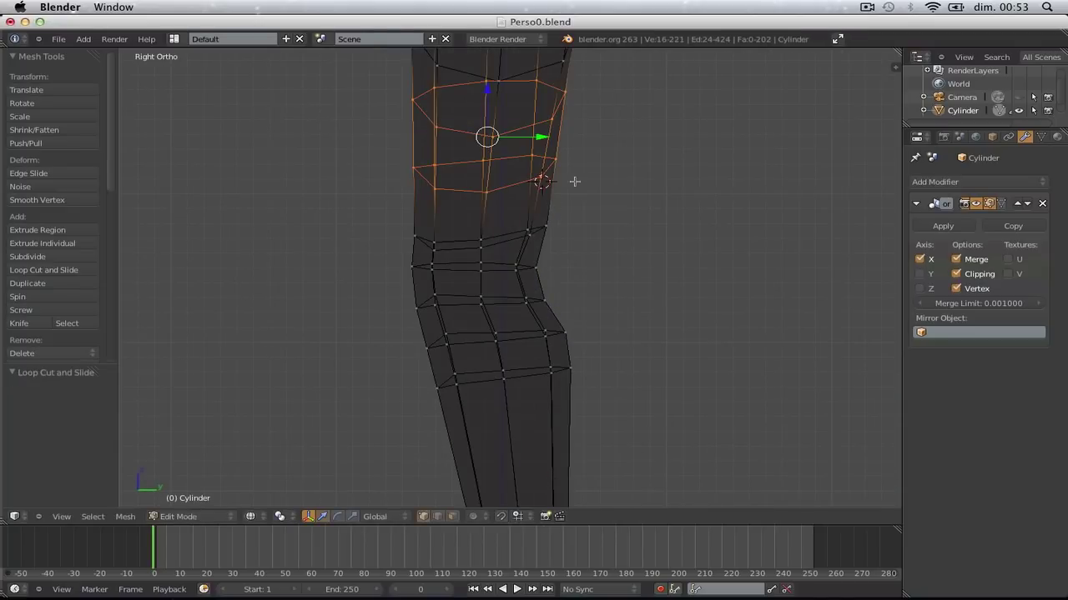
Enlarge the two new thigh loops along Y and nudge their position to round the thigh's side profile
key(s)
key(y)
click(581, 182)
key(g)
click(584, 181)
key(Tab)
scroll(551, 220, down, 2)
key(z)
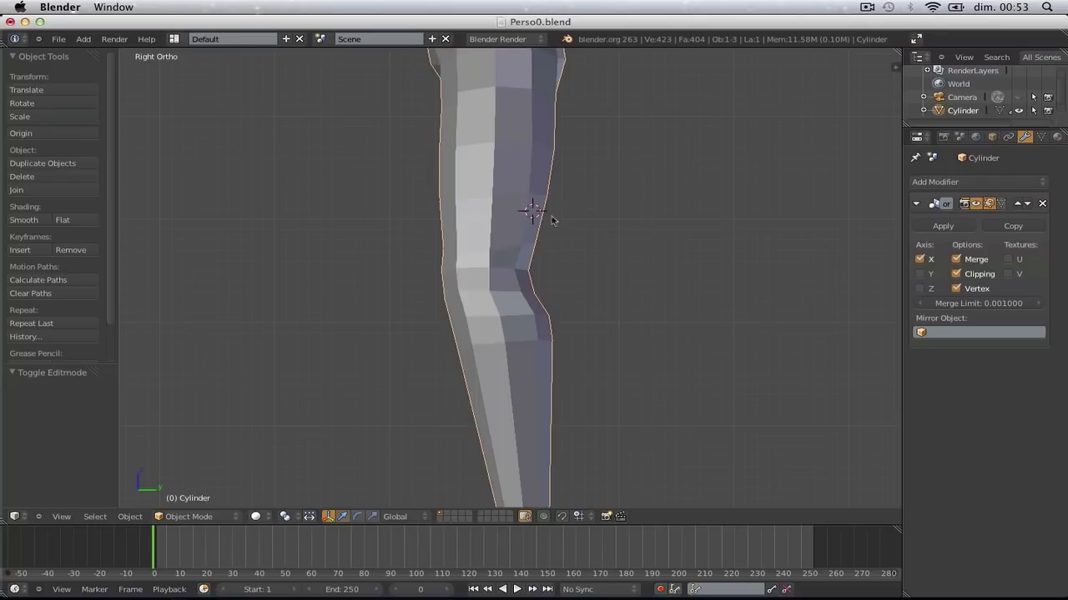
Scale the two new thigh loops by about 1.05 along X
middle_drag(551, 220, 371, 256)
key(s)
key(x)
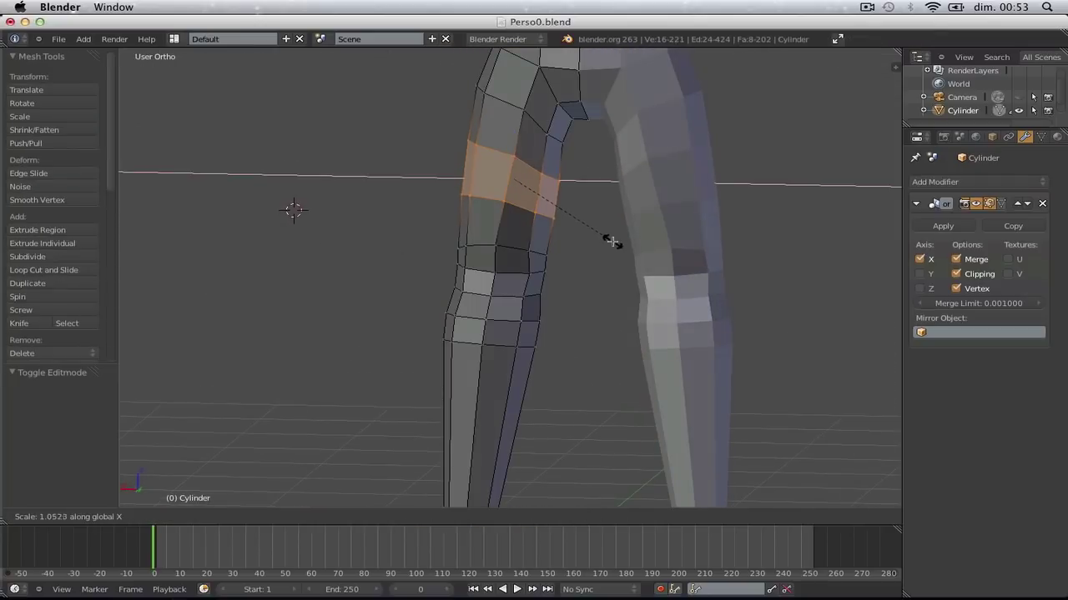
click(618, 242)
key(Tab)
key(KP_1)
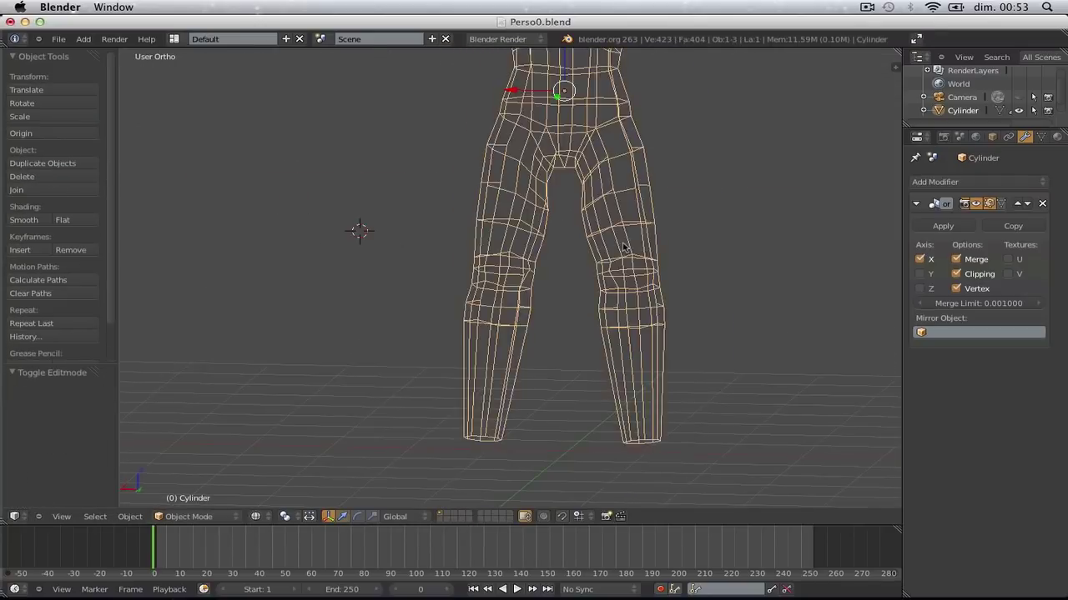
Move the inner-thigh vertices just below the crotch toward the body's centre line
key(Tab)
scroll(622, 246, up, 6)
key(a)
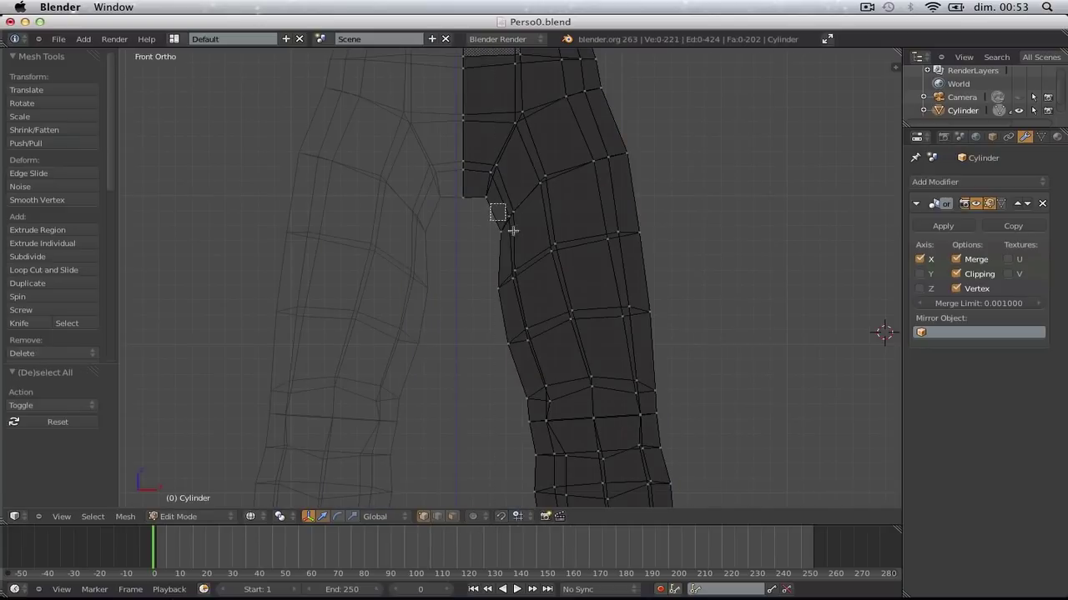
right_click(506, 220)
key(g)
click(513, 246)
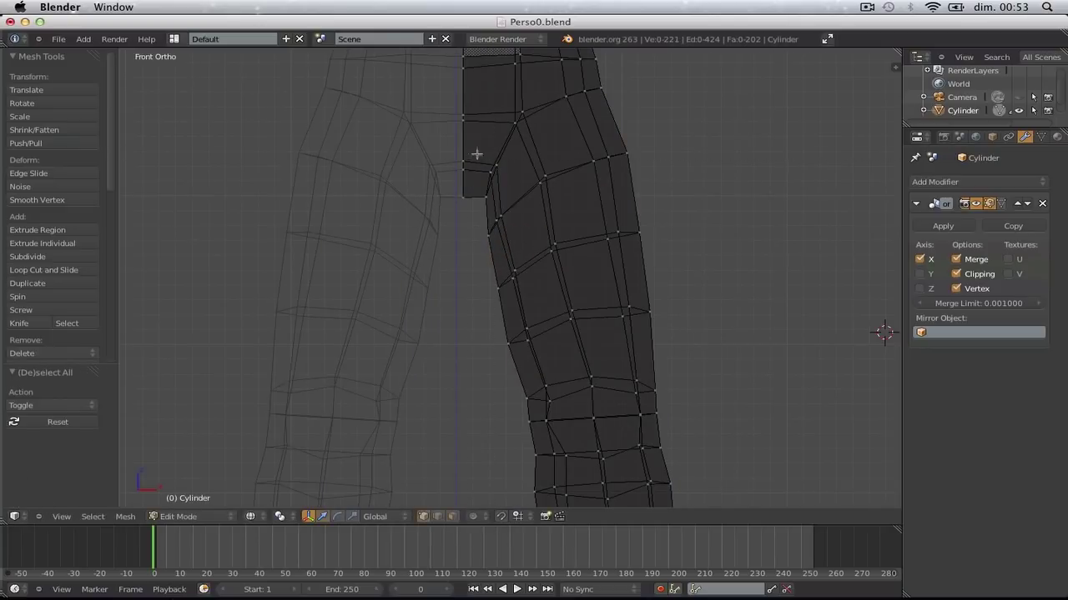
Select the side vertices of the crotch and move them slightly down to round the area between the legs
key(b)
drag(476, 154, 502, 205)
key(g)
click(498, 214)
key(a)
key(Tab)
scroll(499, 215, down, 8)
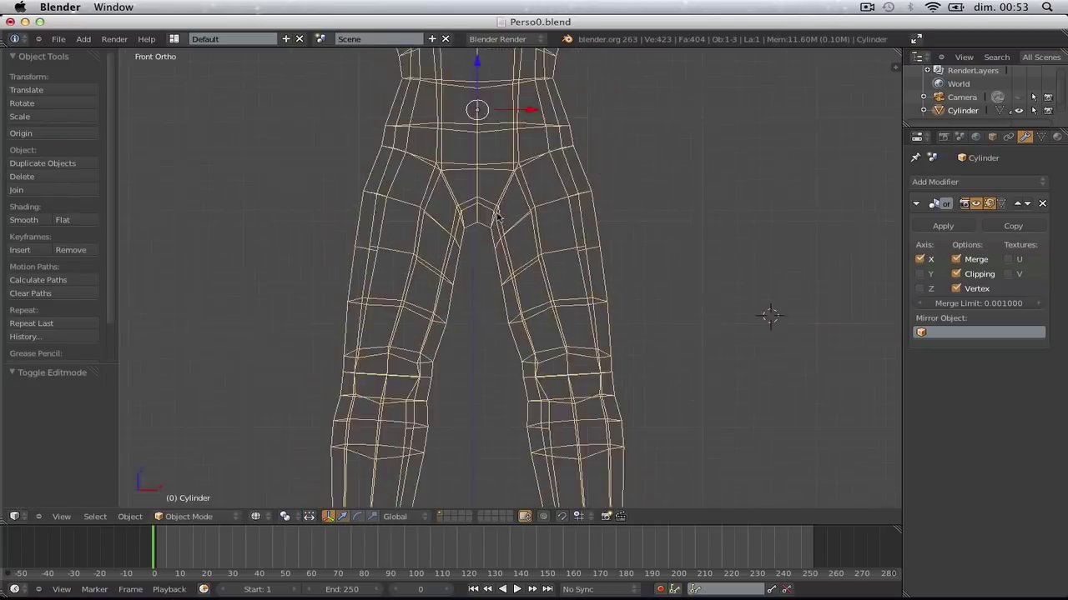
key(z)
mouse_move(470, 304)
middle_down()
mouse_move(596, 325)
mouse_move(309, 351)
mouse_move(491, 231)
mouse_move(372, 317)
mouse_move(573, 325)
middle_up()
Select the horizontal loop at the hips and scale it to about 0.85 with smooth proportional editing, narrowing the waist
key(Tab)
scroll(558, 322, up, 3)
key(KP_1)
scroll(543, 320, up, 1)
key(a)
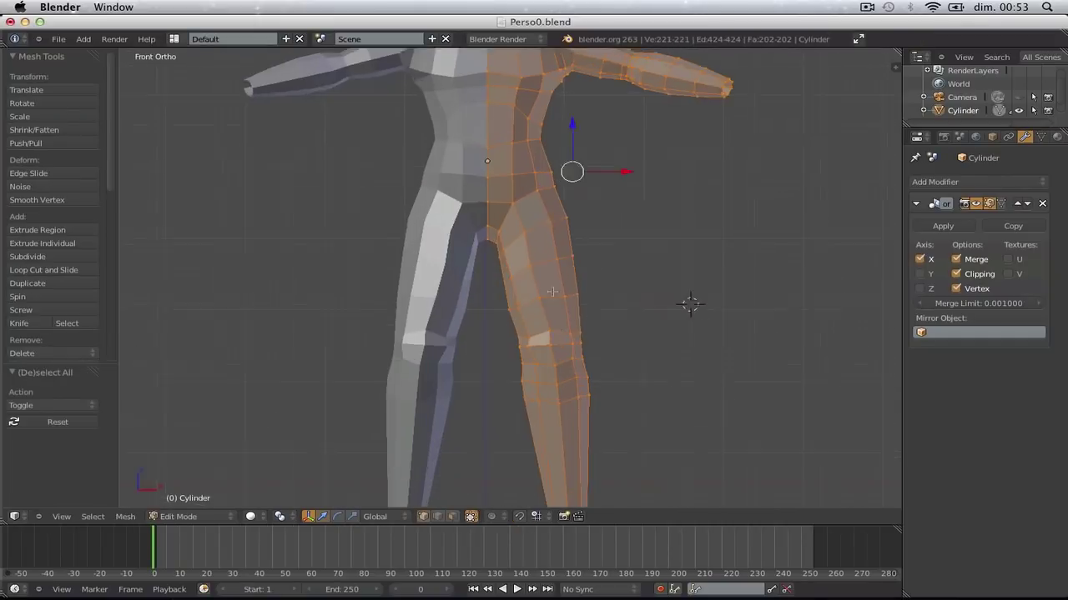
key(a)
scroll(560, 178, up, 1)
shift+middle_drag(561, 179, 582, 255)
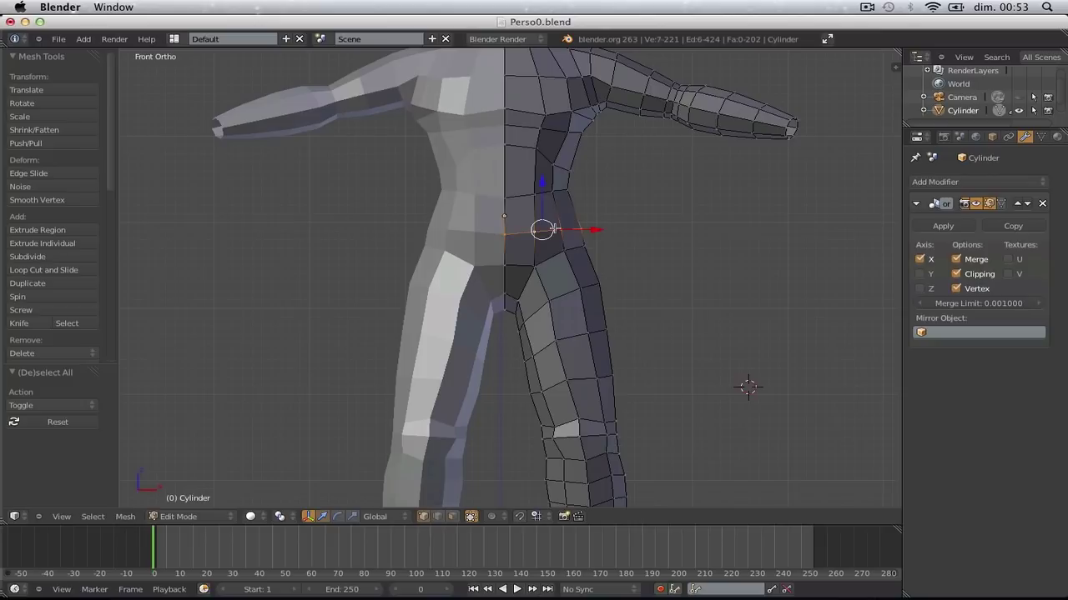
key(s)
scroll(594, 232, down, 3)
scroll(604, 235, up, 3)
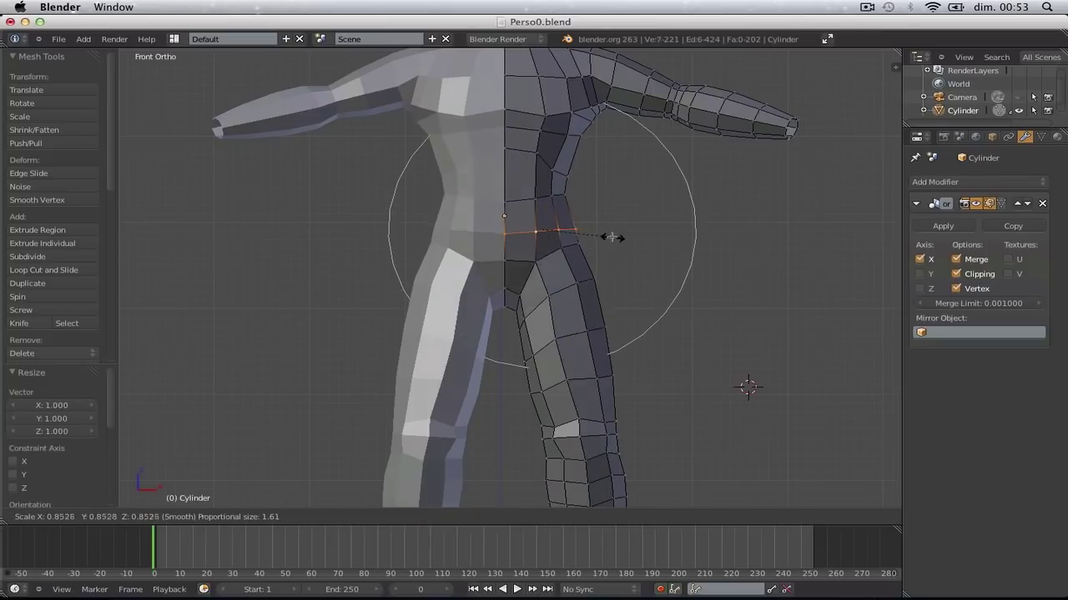
scroll(614, 239, down, 3)
scroll(614, 239, up, 4)
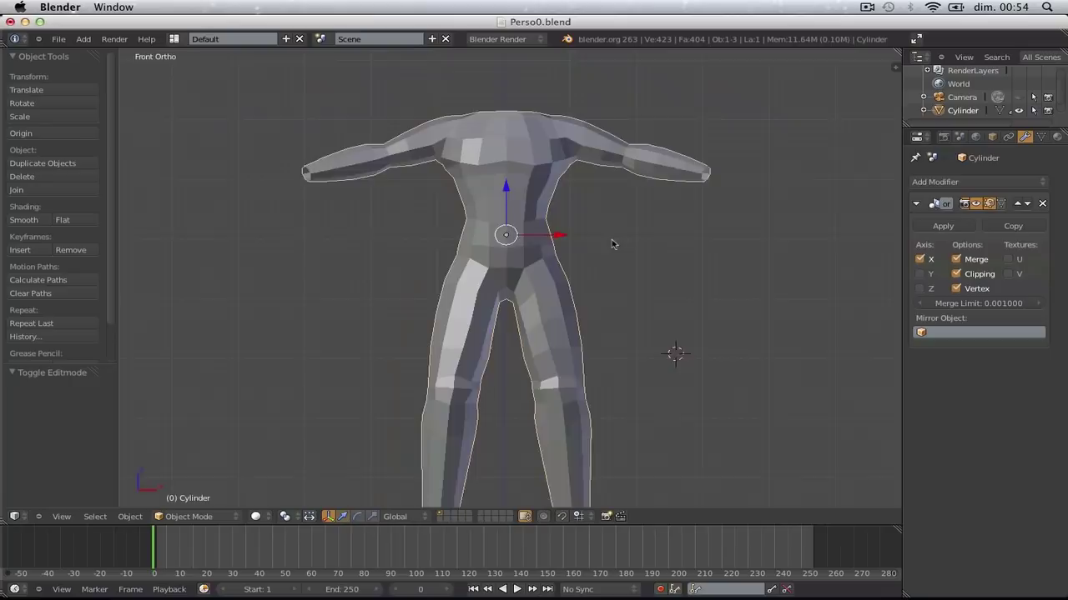
Push the rear vertex at the base of the buttocks outward by about 0.06 with proportional editing
middle_drag(615, 241, 464, 272)
key(Tab)
key(a)
scroll(610, 272, up, 3)
middle_drag(609, 272, 522, 286)
key(g)
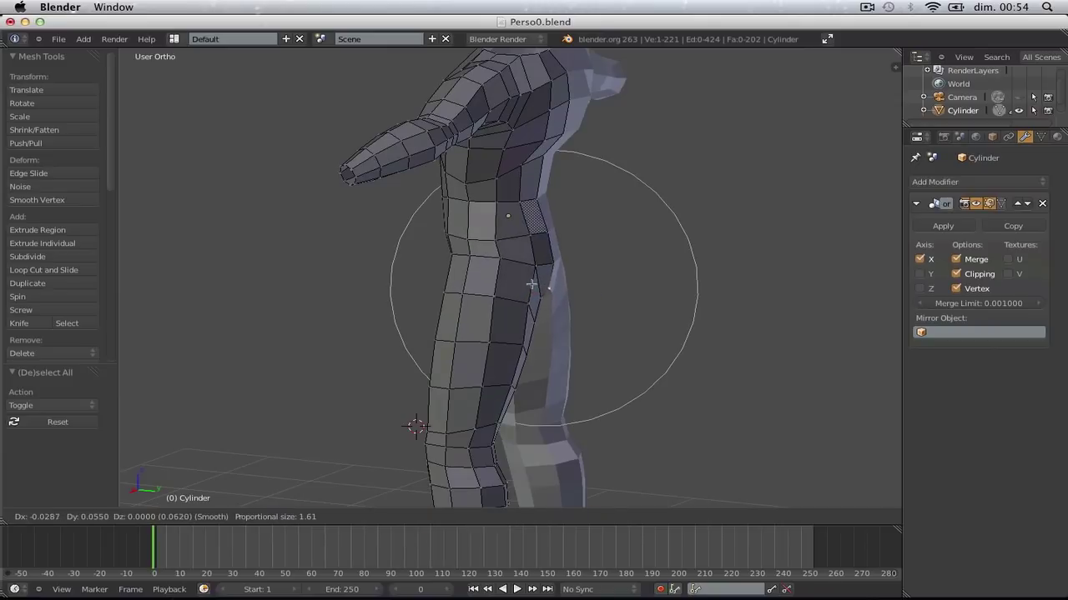
click(535, 286)
key(a)
With proportional editing, move the front belly vertex about 0.058 forward along Y and adjust the lower-back vertex
key(KP_3)
scroll(535, 285, up, 1)
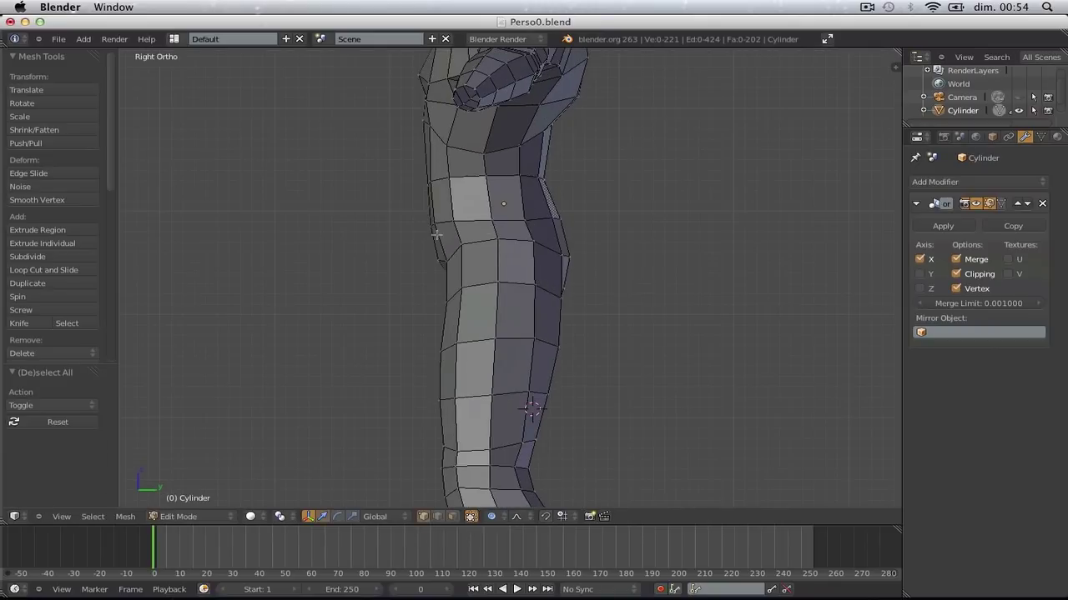
key(g)
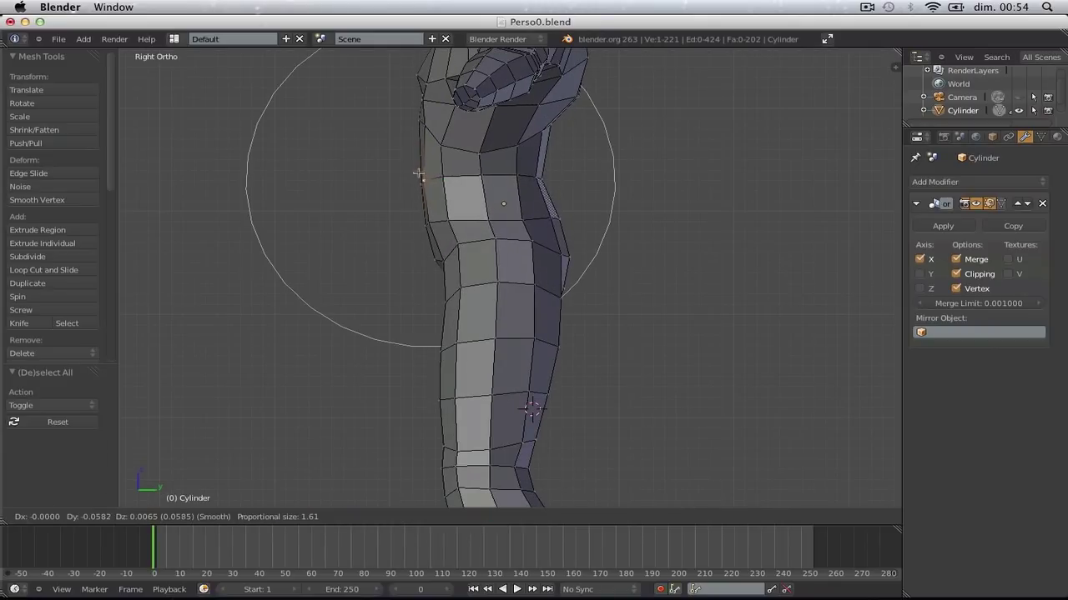
click(421, 175)
key(g)
click(545, 181)
key(a)
key(Tab)
scroll(514, 281, down, 6)
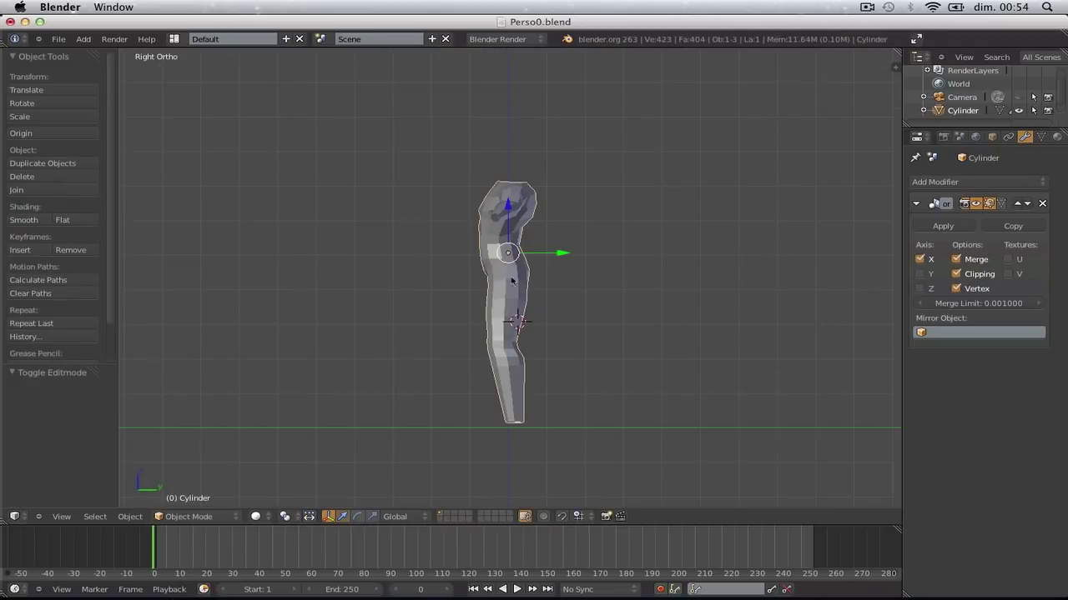
Scale the horizontal hip loop by 1.05 without proportional editing and clear the selection
middle_drag(514, 281, 662, 289)
scroll(662, 288, up, 4)
key(Tab)
key(KP_1)
key(a)
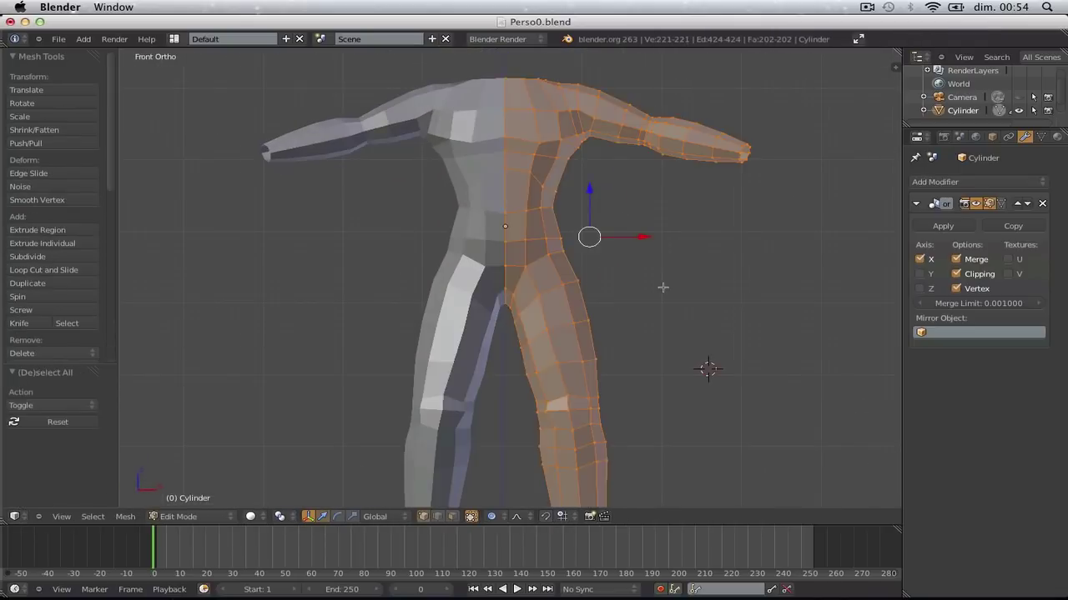
scroll(662, 289, up, 2)
key(a)
scroll(601, 209, up, 2)
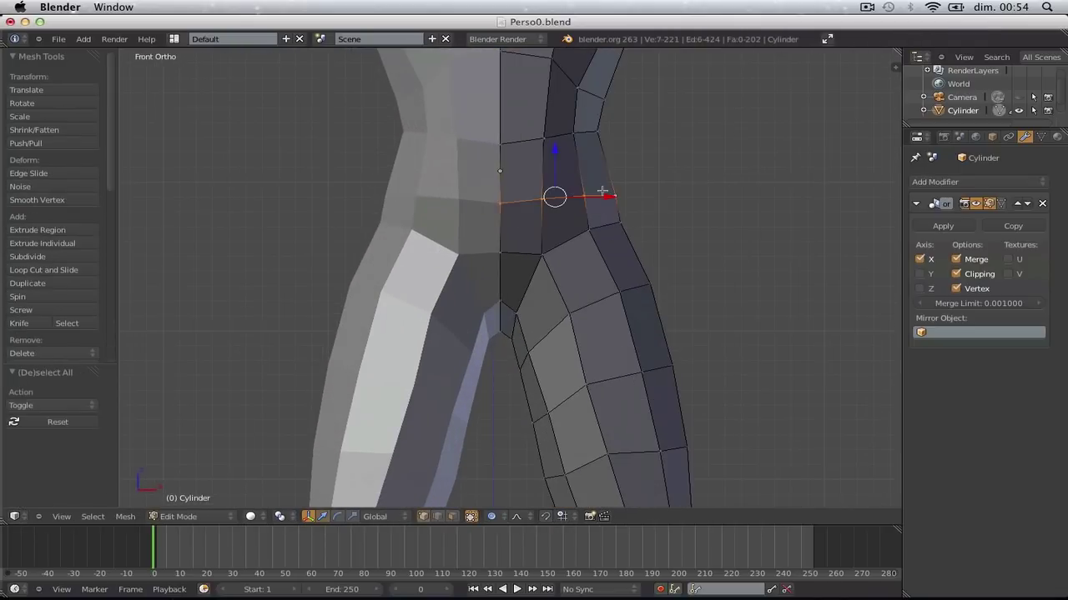
key(s)
click(633, 196)
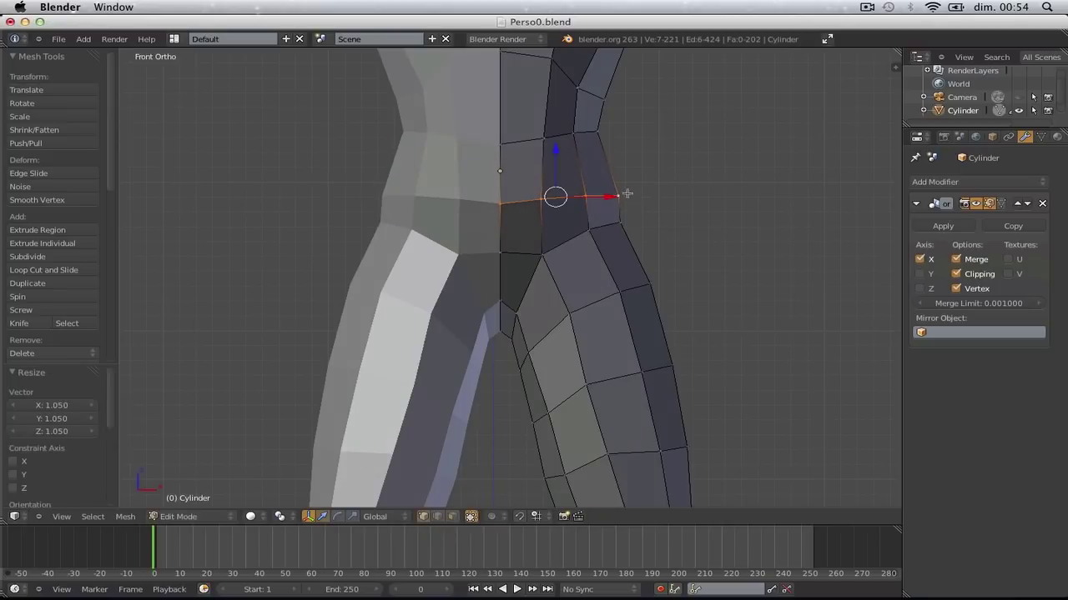
key(a)
Rotate the hip loop's three outer vertices by about -7.31° and move them up about 0.036 along Z
key(z)
drag(628, 207, 630, 207)
key(r)
click(637, 199)
key(g)
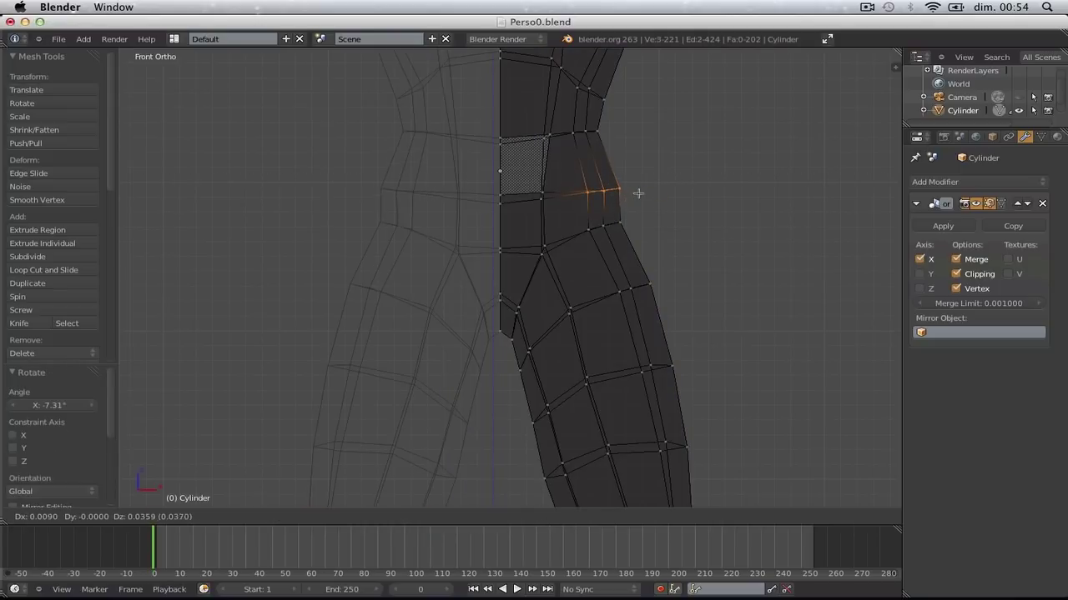
click(635, 194)
key(z)
key(Tab)
scroll(637, 198, down, 5)
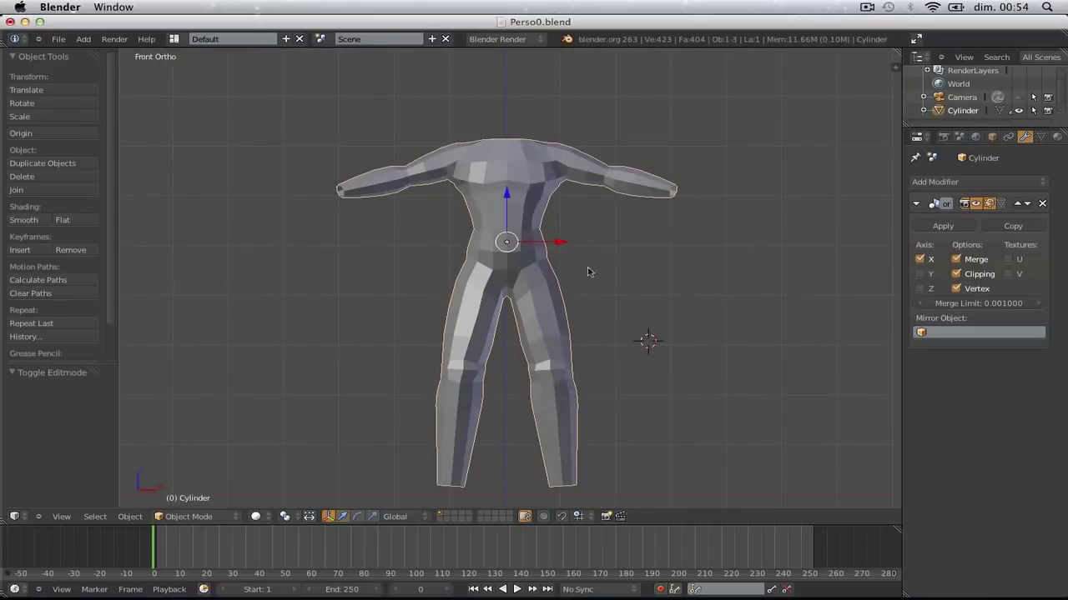
Move the three front vertices of the lower belly about 0.038 along Y and 0.016 along Z
mouse_move(589, 272)
middle_down()
mouse_move(415, 291)
mouse_move(264, 240)
mouse_move(410, 264)
middle_up()
key(Tab)
key(KP_3)
key(a)
scroll(409, 264, up, 5)
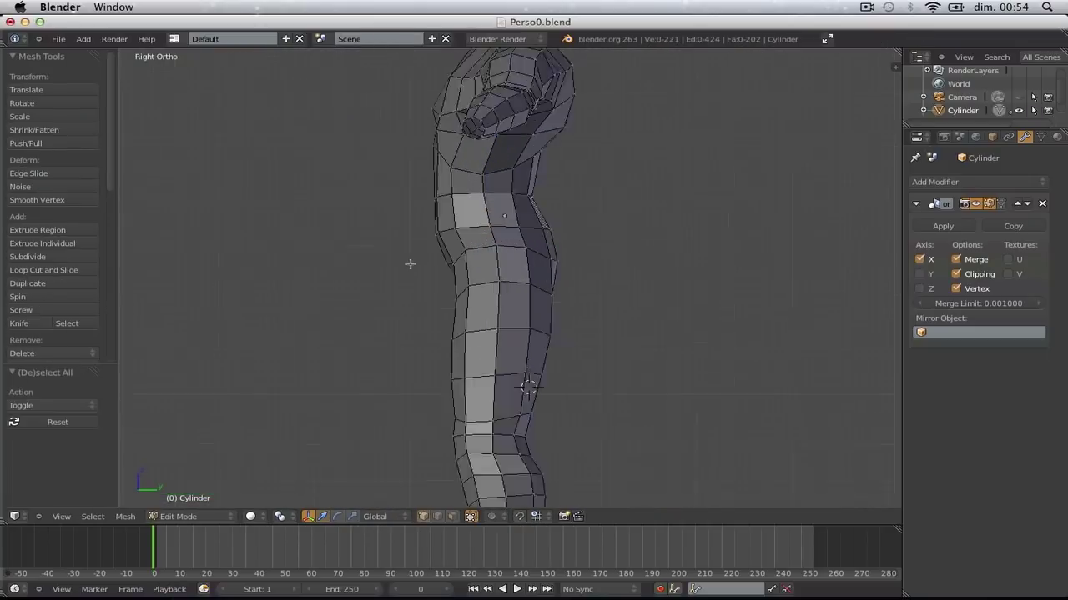
key(z)
key(b)
key(g)
click(444, 224)
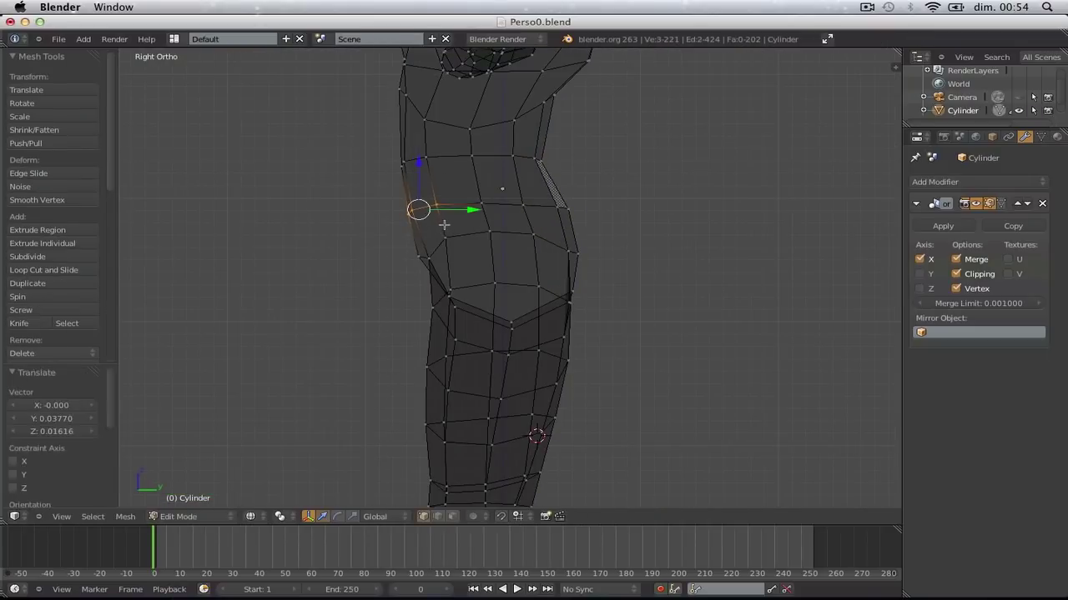
drag(378, 140, 444, 223)
key(g)
click(445, 225)
key(a)
scroll(529, 203, down, 5)
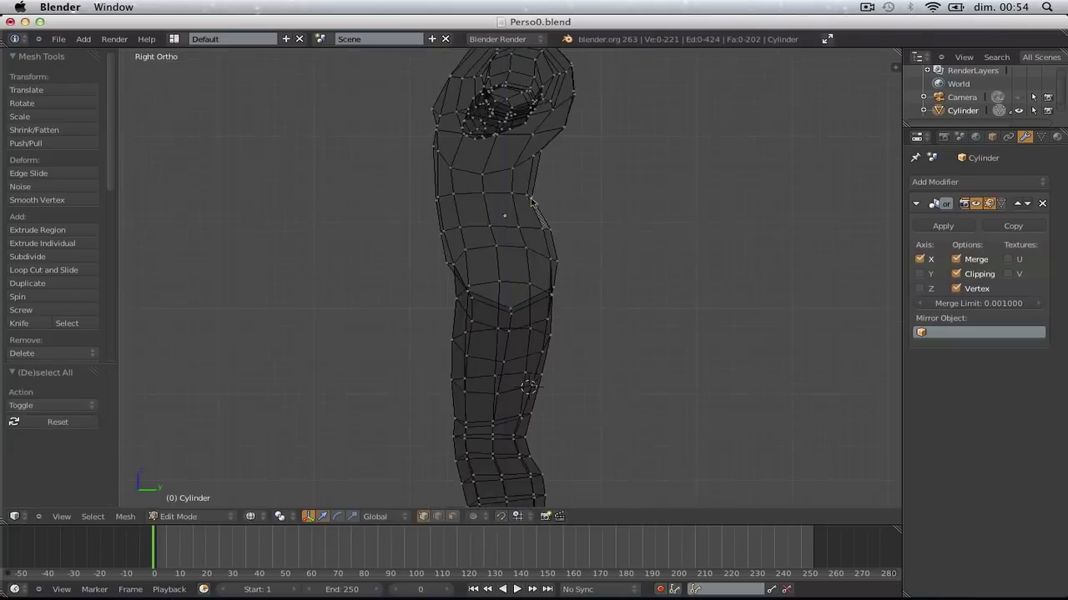
Return to a solid object-mode display and save the Blender file over the existing one
key(Tab)
key(z)
scroll(534, 244, down, 1)
key(ctrl+s)
click(534, 248)
Nudge the front vertex of the lower belly slightly forward in the side profile
shift+middle_drag(534, 248, 563, 216)
scroll(559, 214, up, 6)
key(Tab)
key(z)
shift+middle_drag(501, 139, 499, 181)
right_click(489, 171)
key(g)
click(485, 167)
key(a)
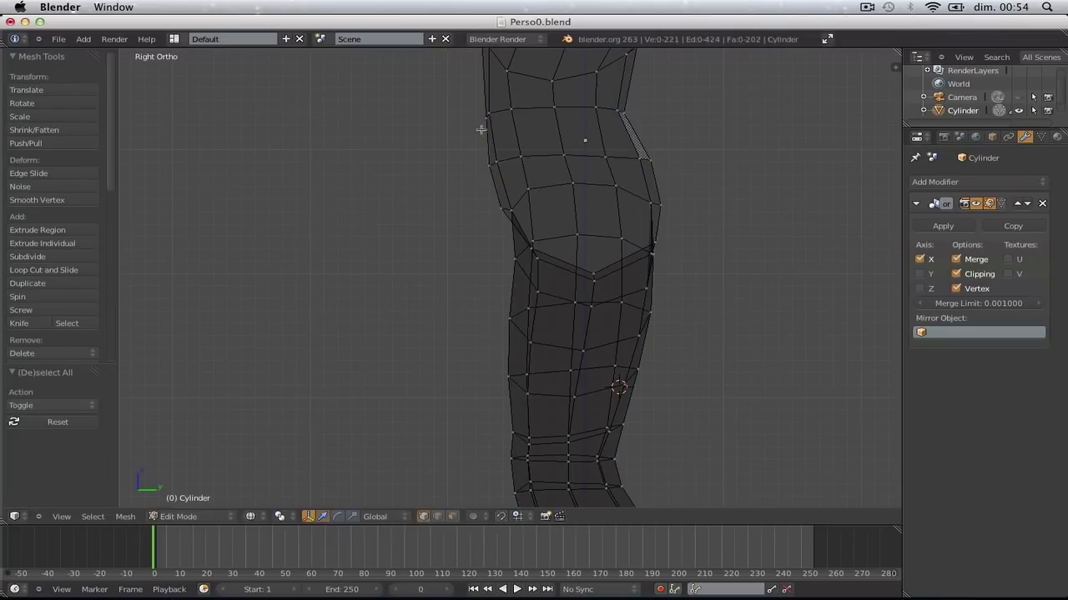
Nudge the front belly vertex one row higher slightly forward and return to the solid object-mode display
right_click(482, 128)
key(g)
click(477, 128)
key(Tab)
key(z)
scroll(476, 150, down, 7)
mouse_move(474, 234)
middle_down()
mouse_move(802, 249)
mouse_move(617, 262)
mouse_move(316, 256)
mouse_move(631, 258)
middle_up()
Select the edge loop around the middle of the thigh and scale it by about 1.07
key(Tab)
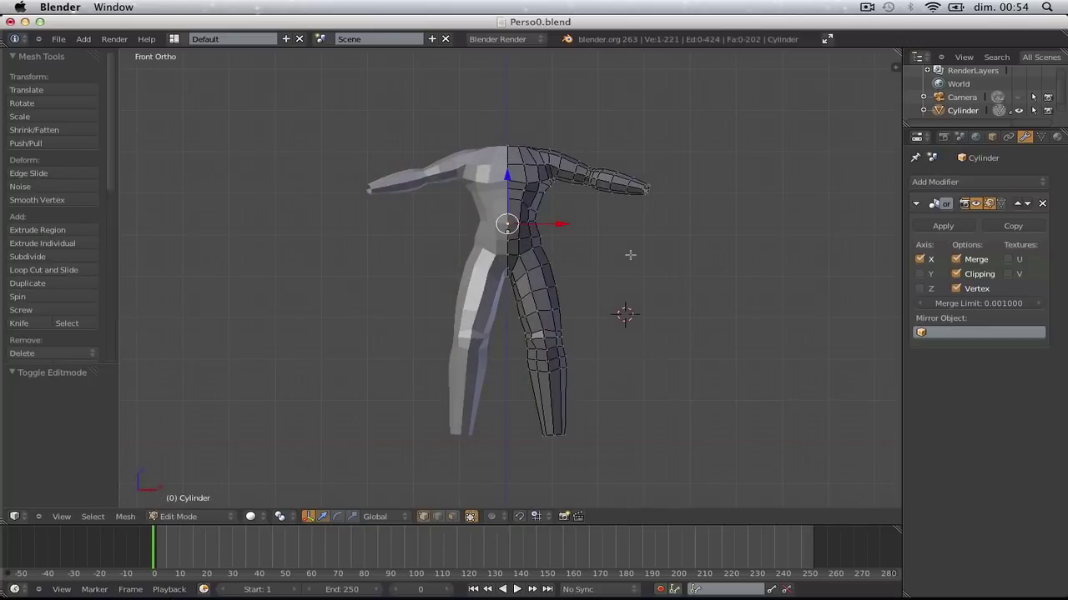
key(a)
key(KP_1)
scroll(629, 250, up, 6)
key(s)
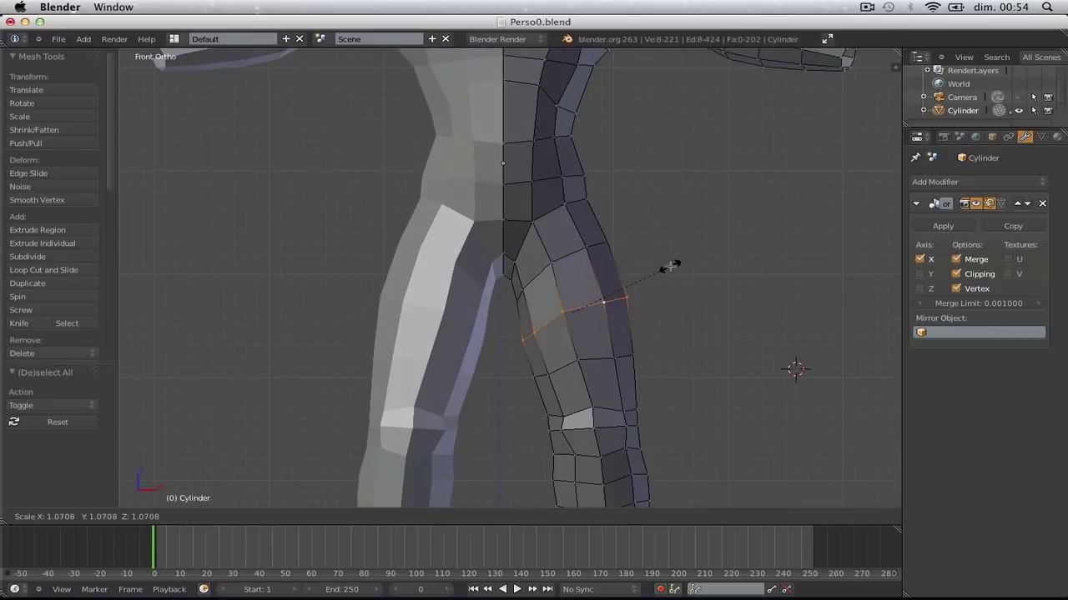
click(671, 266)
Select the edge loop around the upper thigh and rotate it by about 9°
alt+right_click(584, 244)
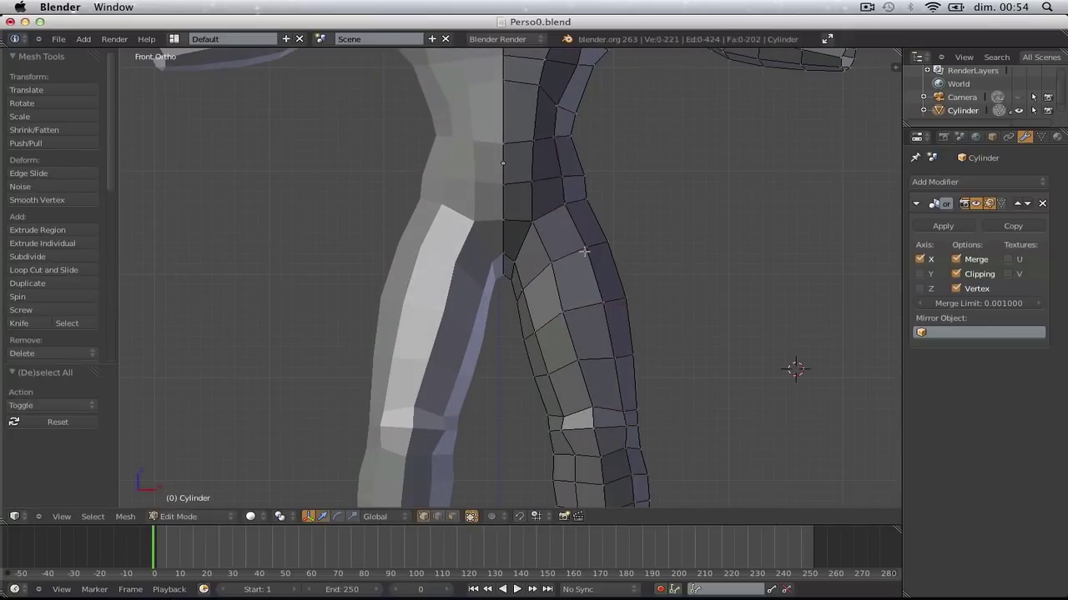
key(r)
click(628, 243)
Try enlarging the upper-thigh loop by about 1.047, undo that scaling, and try shrinking it to about 0.95
key(s)
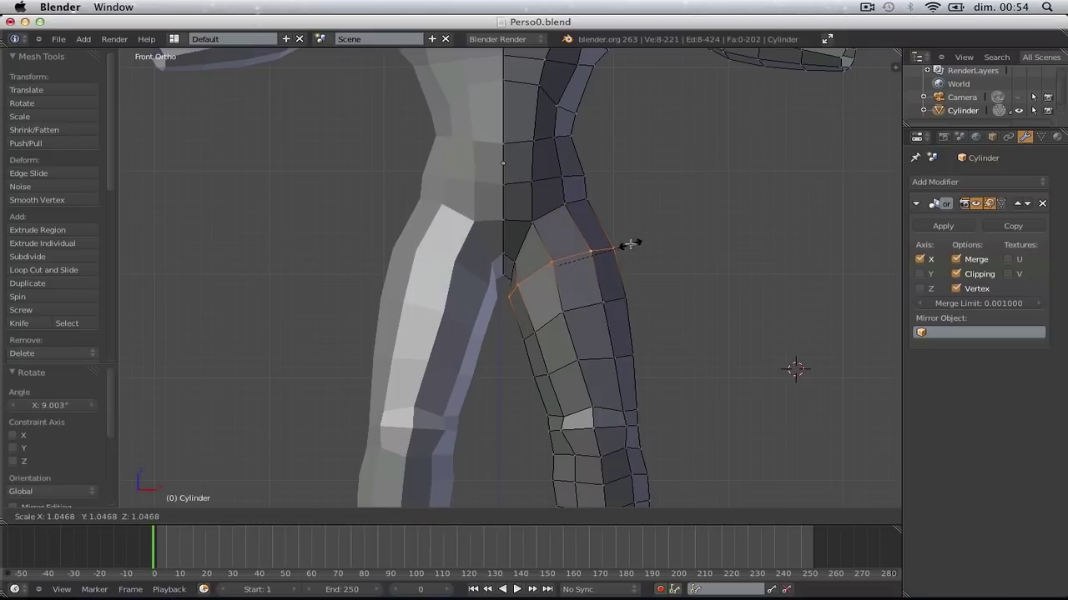
click(631, 244)
key(g)
right_click(629, 243)
key(ctrl+z)
key(s)
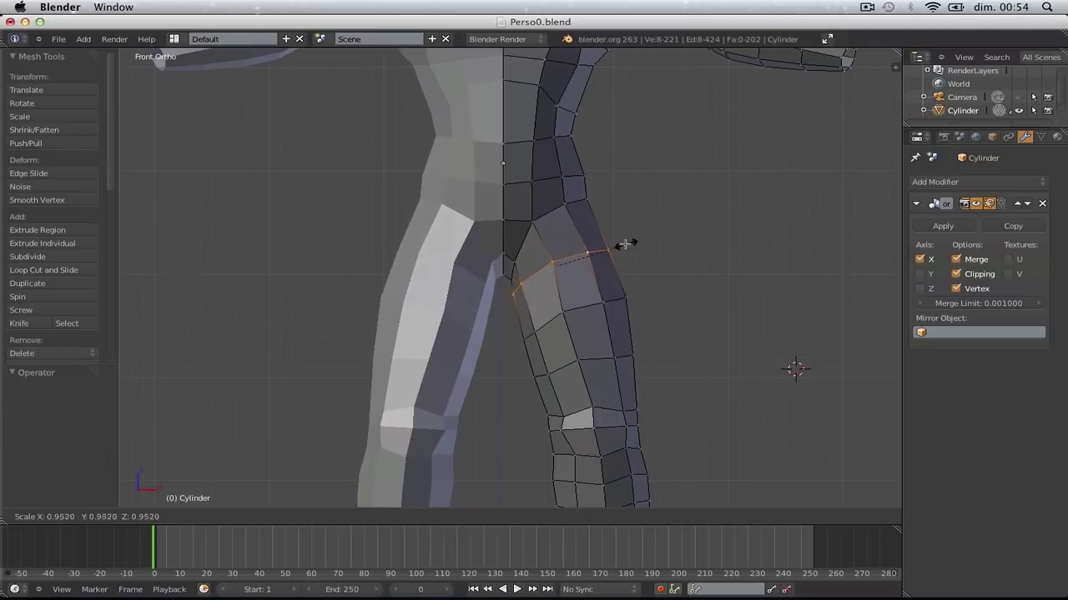
right_click(626, 244)
Select the edge loop around the knee in wireframe display and shrink it with proportional editing turned on
key(Tab)
scroll(627, 244, down, 4)
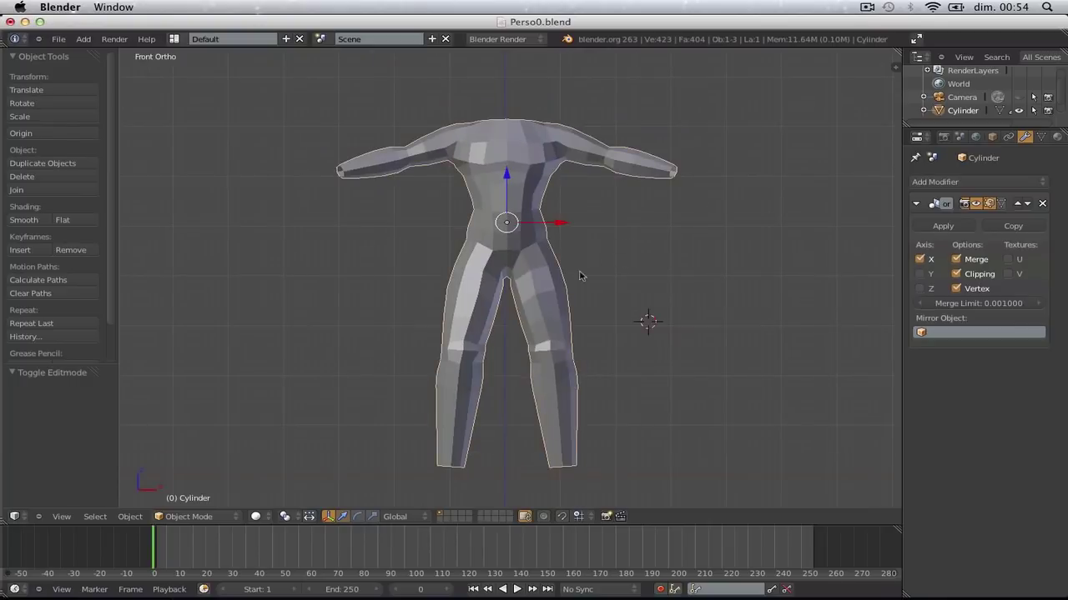
key(Tab)
shift+middle_drag(594, 309, 596, 257)
scroll(602, 260, up, 2)
key(z)
key(a)
key(b)
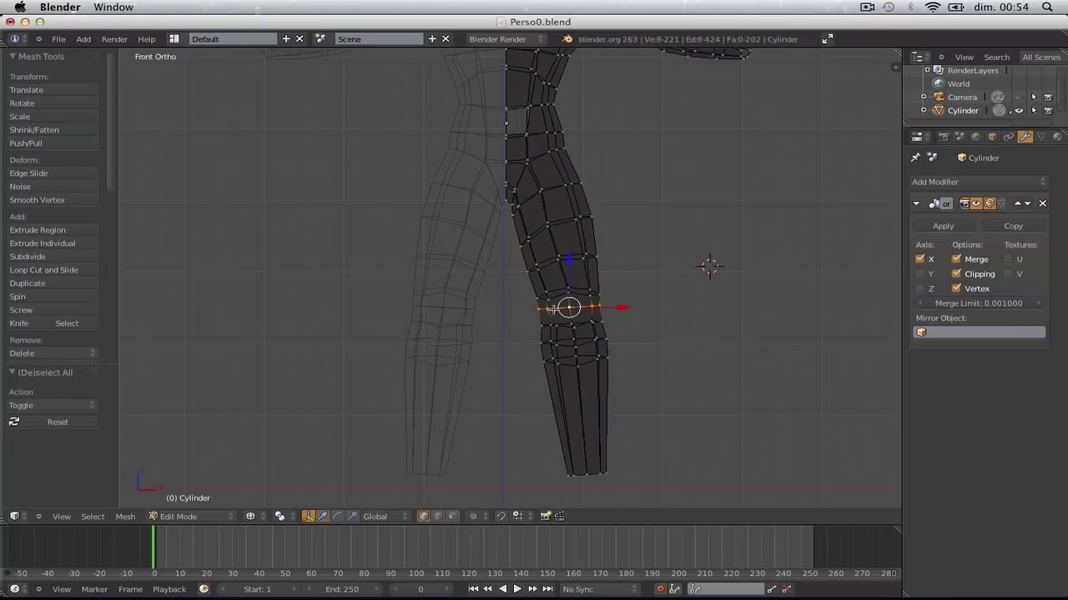
key(s)
right_click(648, 301)
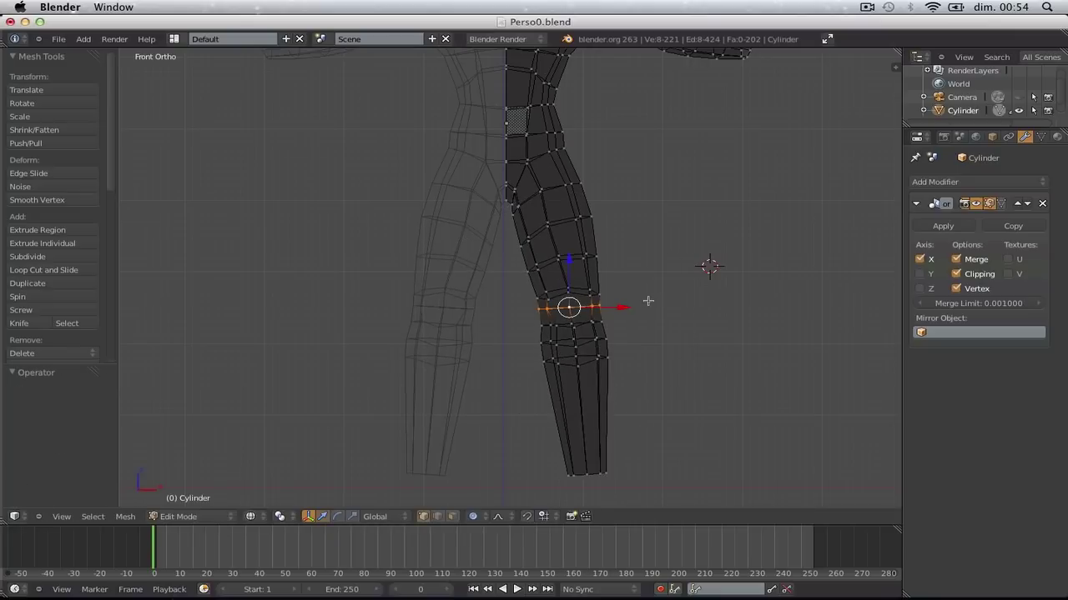
key(g)
click(648, 301)
scroll(648, 301, down, 1)
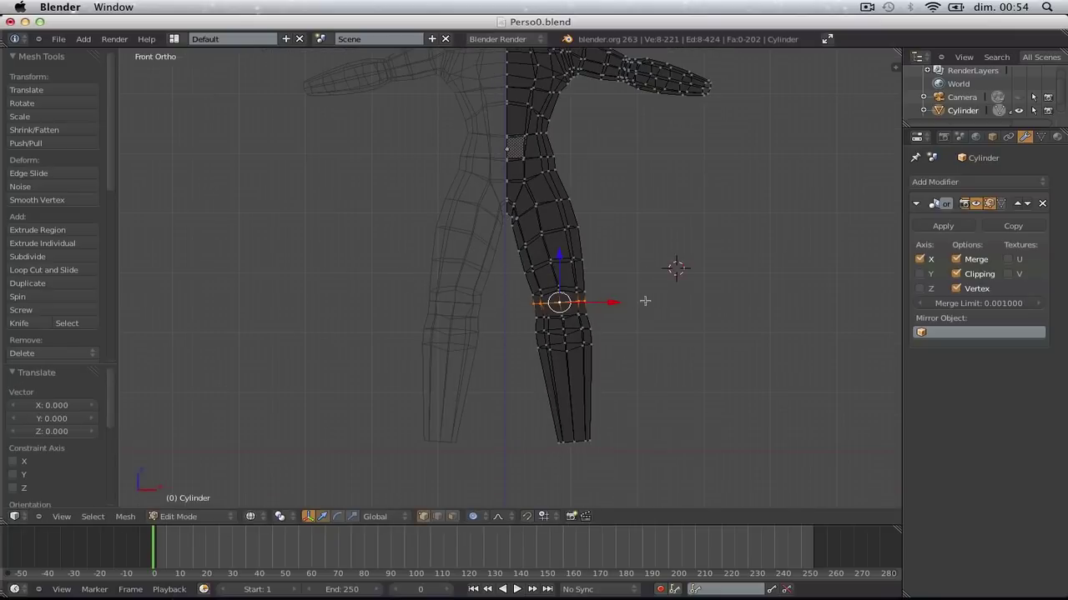
key(s)
click(625, 302)
Return to the solid front view, widen the knee loop slightly and deselect it
key(Tab)
mouse_move(627, 304)
middle_down()
mouse_move(477, 329)
mouse_move(662, 335)
mouse_move(564, 334)
middle_up()
key(z)
key(KP_1)
key(Tab)
scroll(565, 330, up, 3)
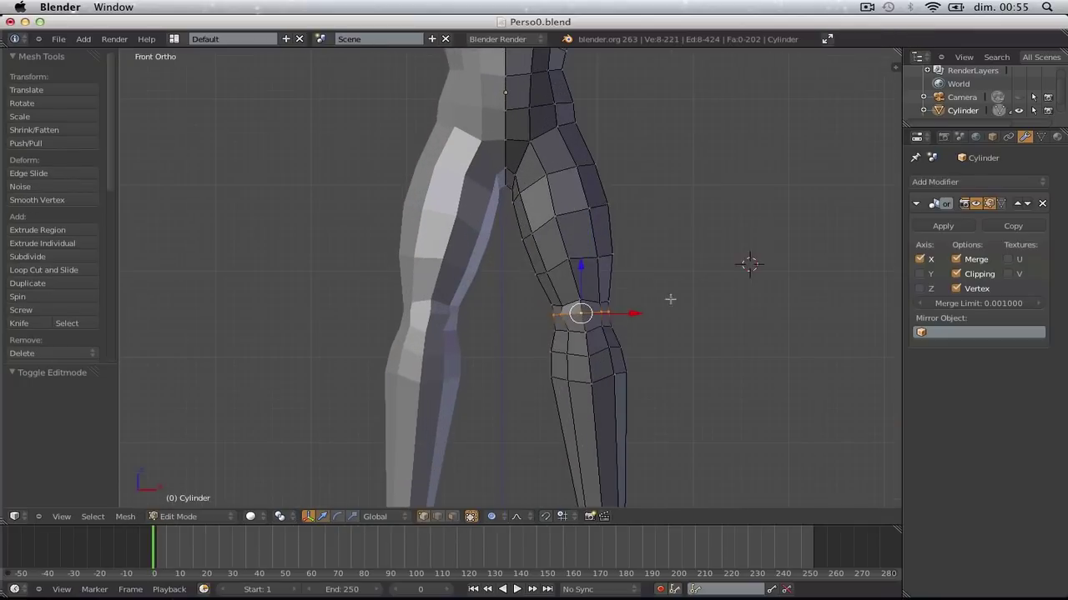
key(c)
key(Escape)
key(a)
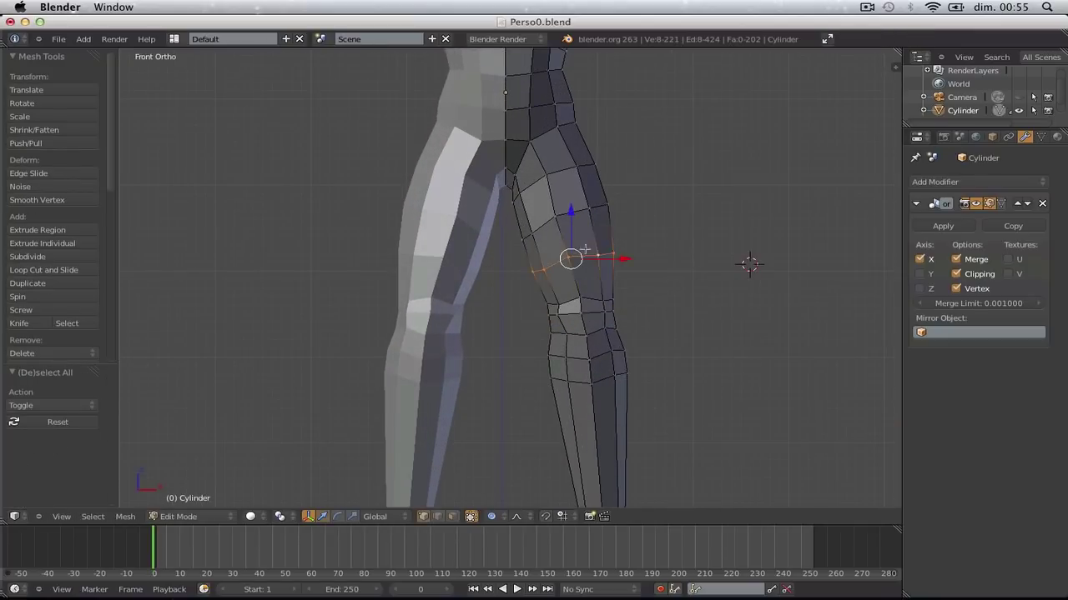
Select the three edge loops around the thigh and scale them by about 1.018 with proportional editing
alt+shift+right_click(564, 171)
key(s)
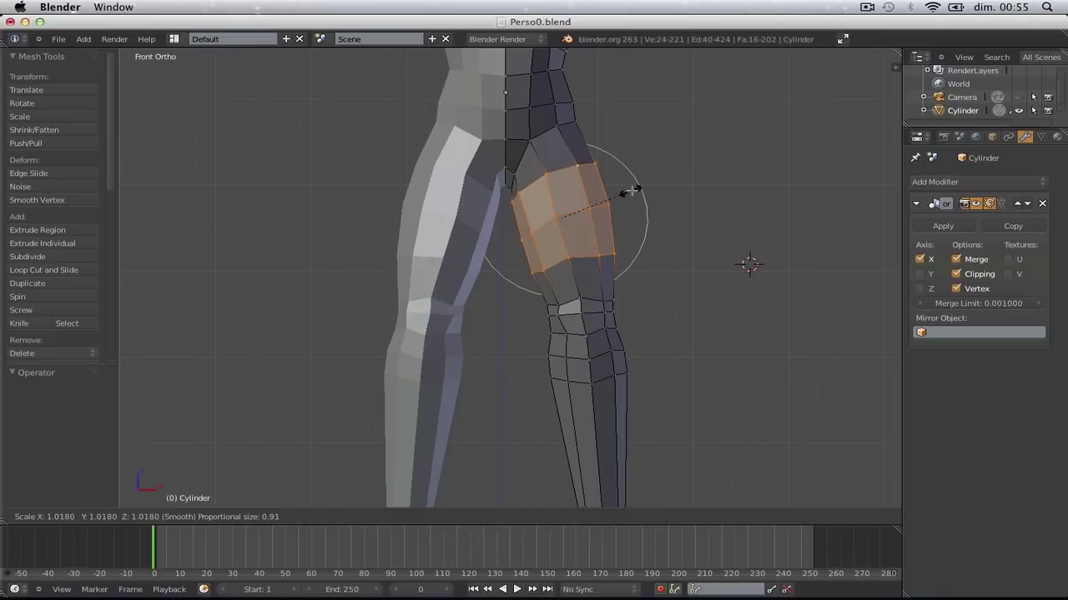
click(630, 191)
key(a)
Enlarge the edge loop around the upper calf with proportional editing and leave edit mode
shift+middle_drag(629, 209, 634, 71)
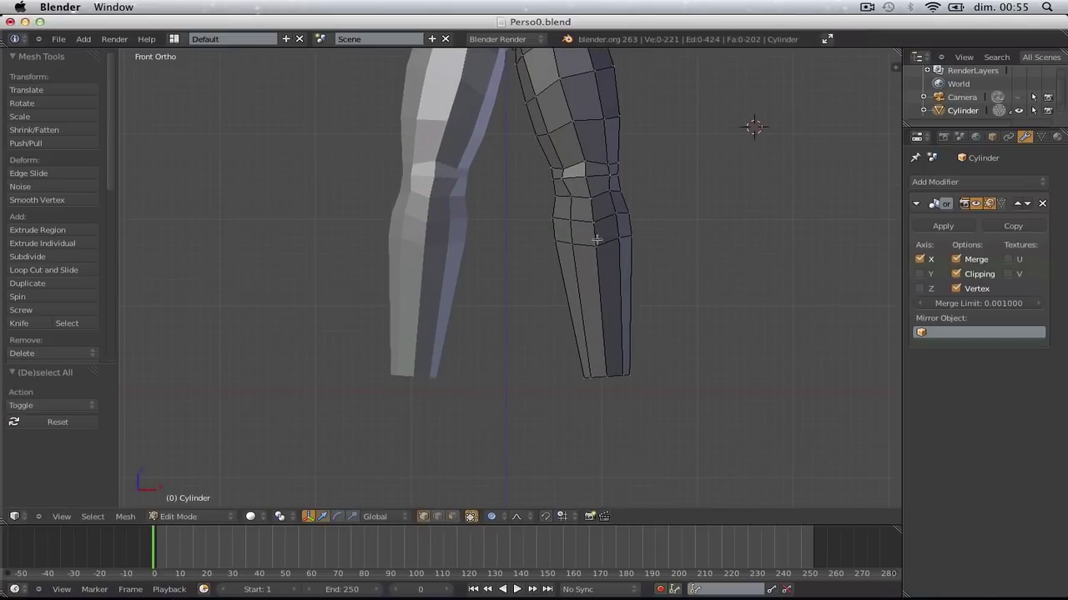
key(s)
click(669, 212)
key(Tab)
scroll(670, 217, down, 5)
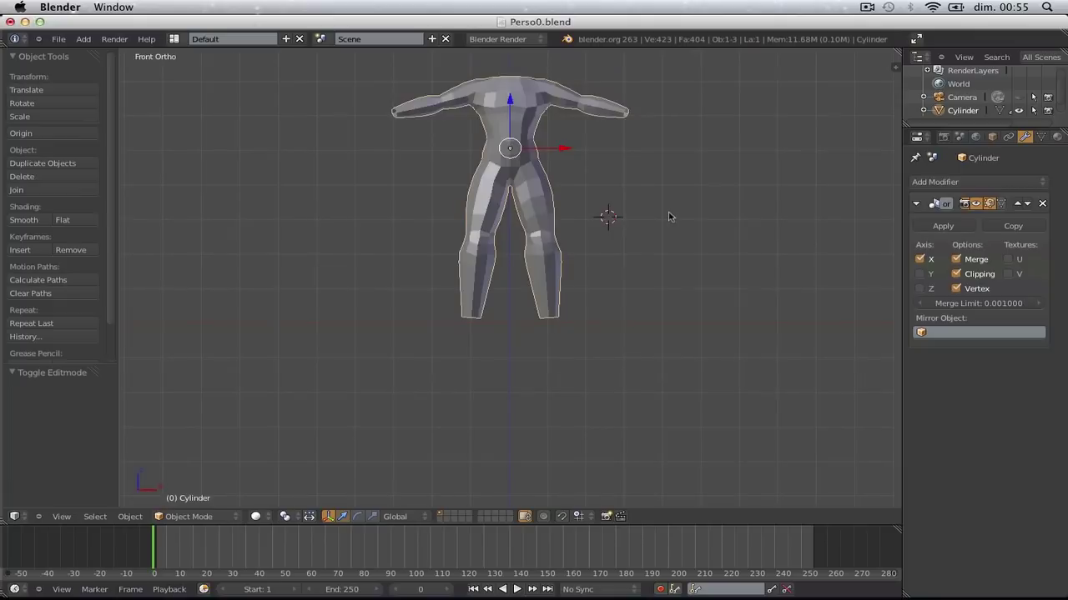
key(z)
key(z)
Inspect the calf shape from an angle, through the camera and from the front, and clear the calf selection
key(a)
middle_drag(672, 226, 702, 284)
key(Tab)
key(KP_0)
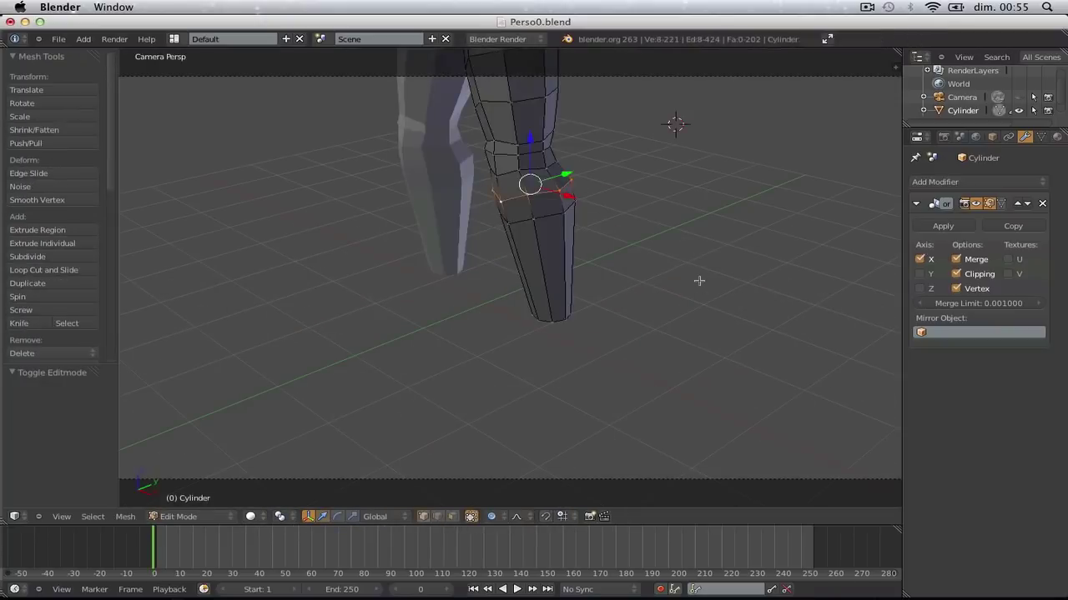
key(KP_1)
key(a)
key(Tab)
scroll(546, 261, up, 3)
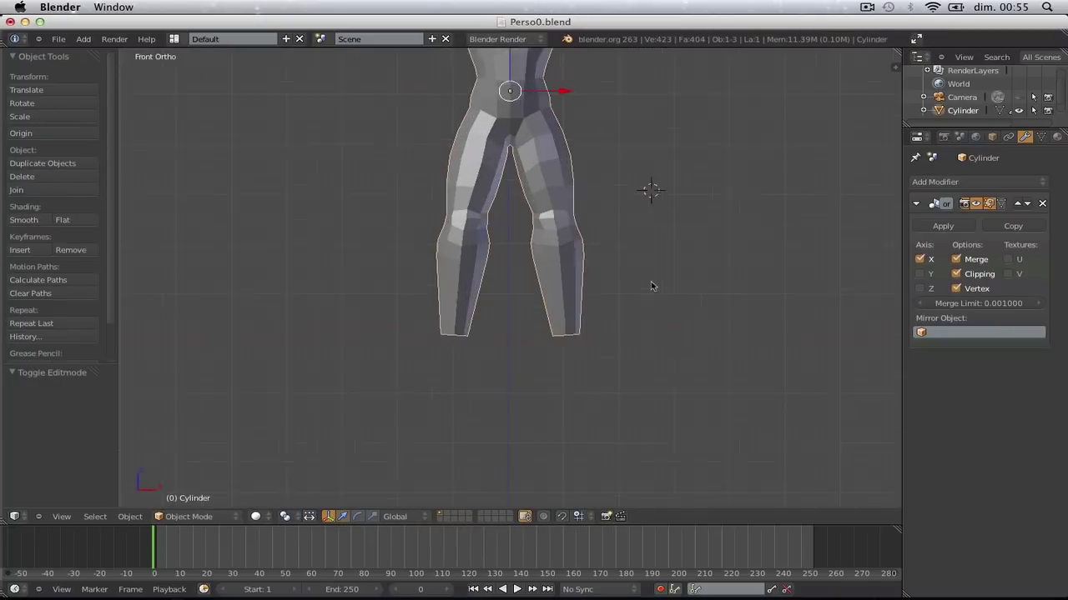
Add two evenly spaced loop cuts across the lower leg between the calf and the ankle
key(Tab)
scroll(582, 300, up, 3)
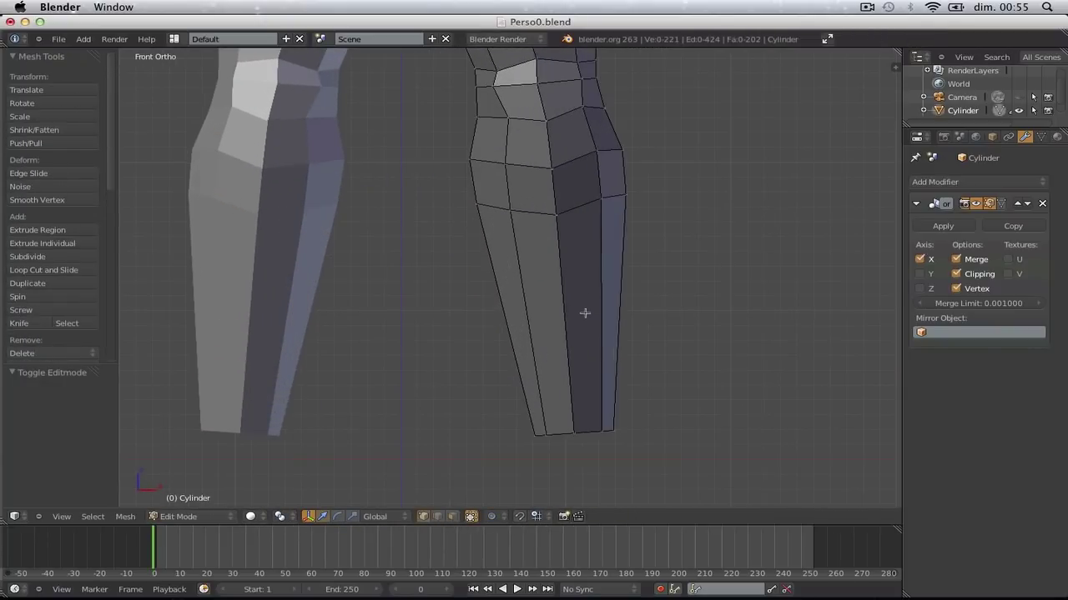
key(ctrl+r)
scroll(598, 317, up, 1)
double_click(597, 317)
scroll(598, 319, down, 3)
Select the two lower-leg loops in the wireframe side view and scale them to about 0.873 along Y
key(a)
key(KP_3)
key(z)
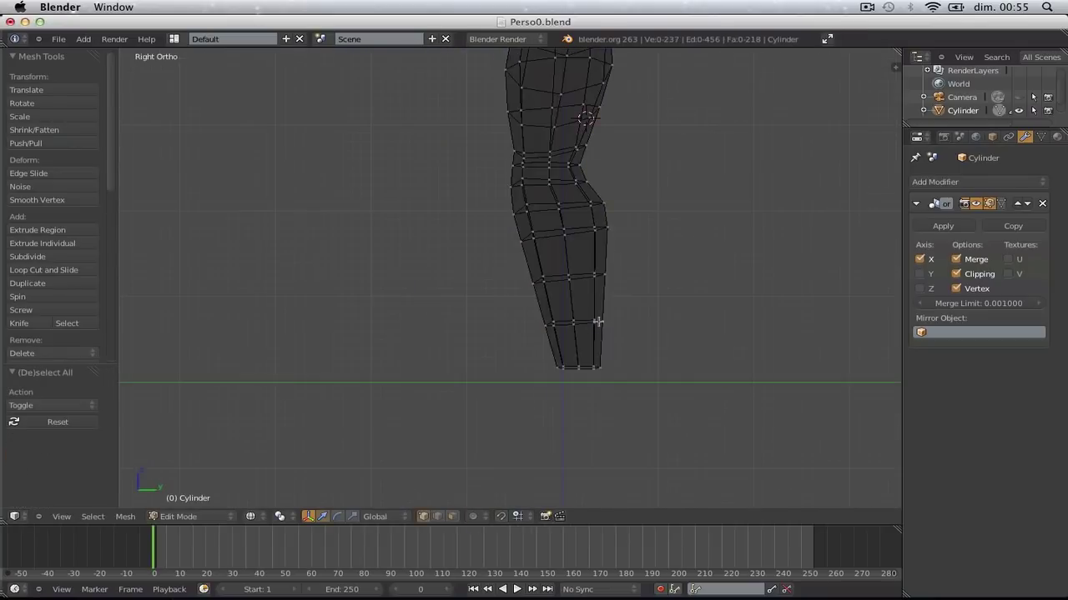
scroll(598, 322, up, 1)
key(b)
drag(606, 247, 511, 251)
key(s)
key(y)
click(608, 279)
Move the two lower-leg loops about 0.05 forward along Y and return to the solid object-mode display
key(g)
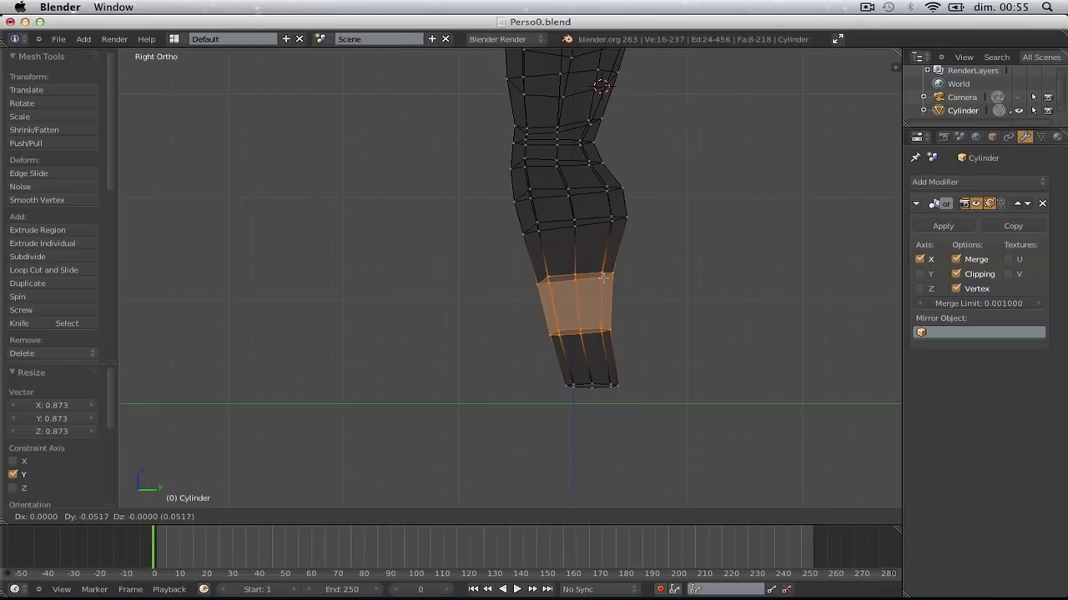
click(603, 275)
key(z)
key(Tab)
scroll(585, 301, down, 3)
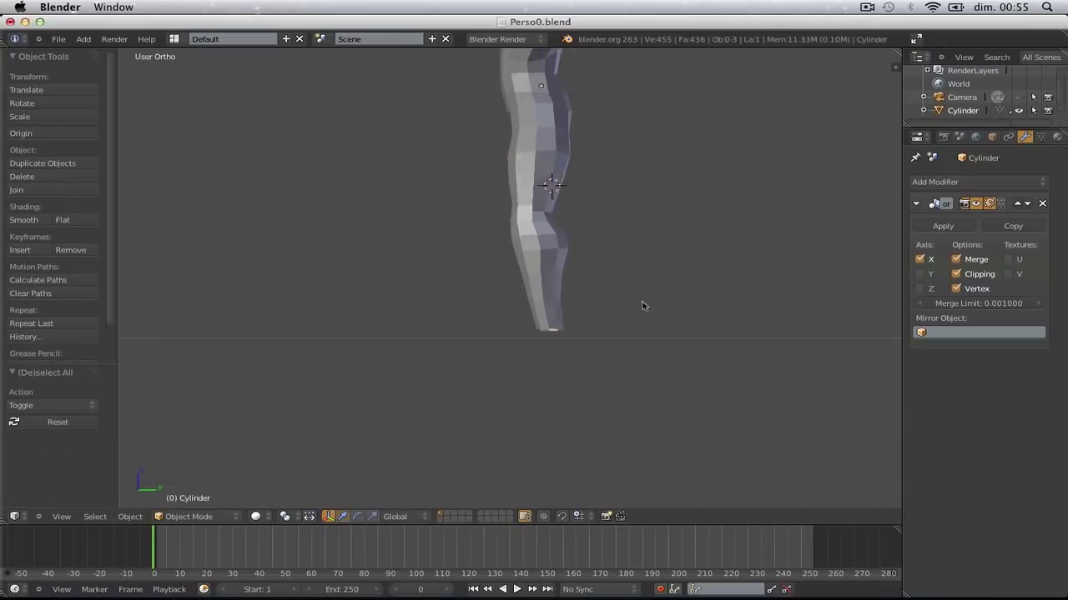
Narrow the two lower-leg loops to about 0.83 along X in the front view and adjust their position
key(KP_1)
key(Tab)
scroll(509, 299, up, 3)
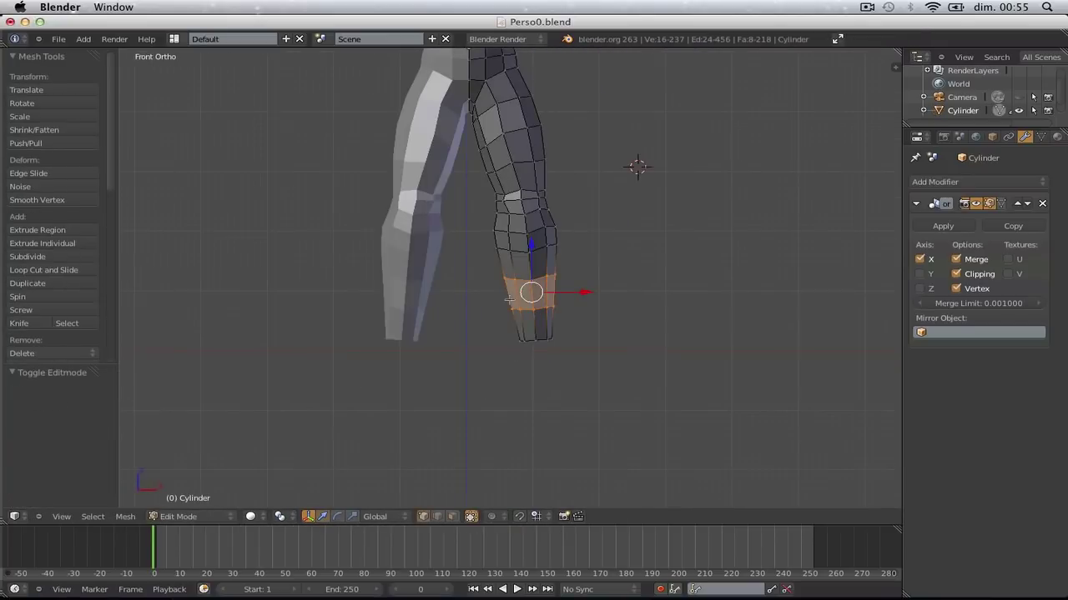
key(s)
key(x)
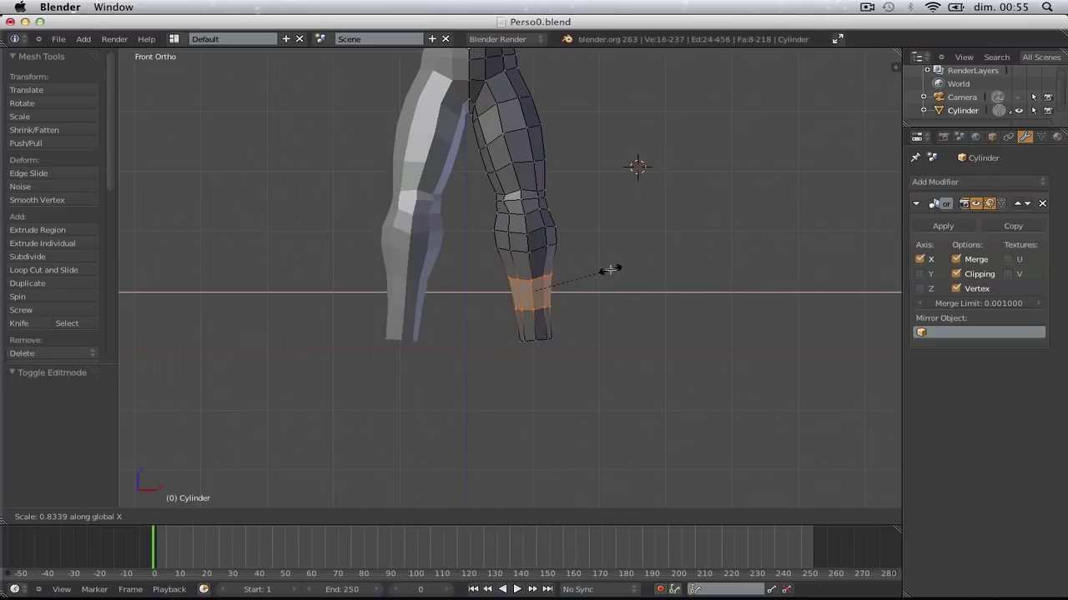
click(611, 270)
key(g)
click(612, 272)
Leave edit mode and save the model over the existing Perso0.blend file
key(Tab)
scroll(611, 274, down, 3)
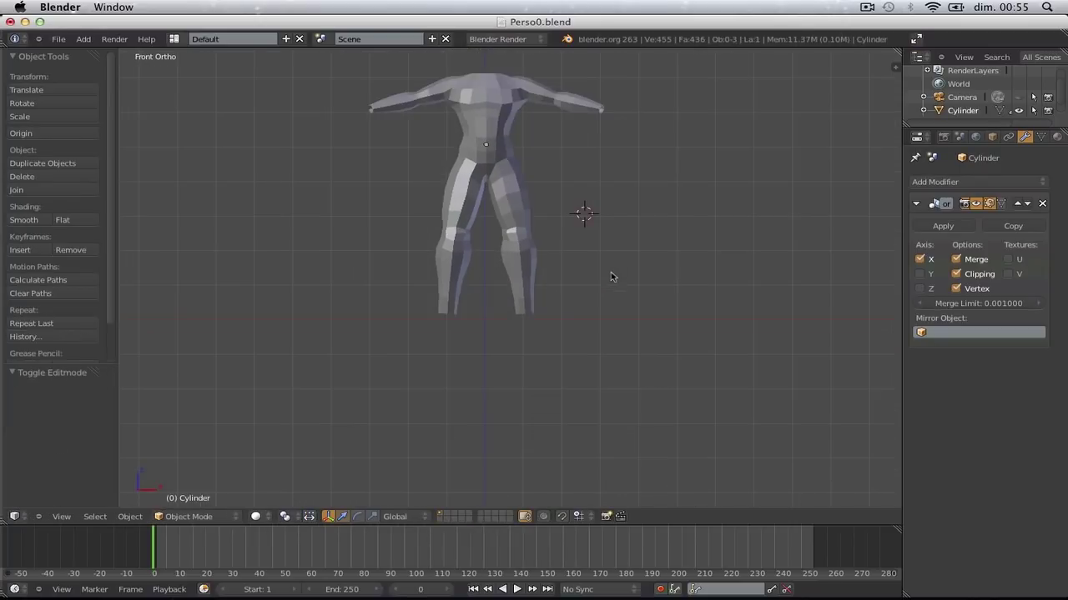
key(ctrl+s)
click(616, 272)
Select the front knee vertices in the wireframe side view and move them about 0.06 forward
middle_drag(598, 292, 512, 319)
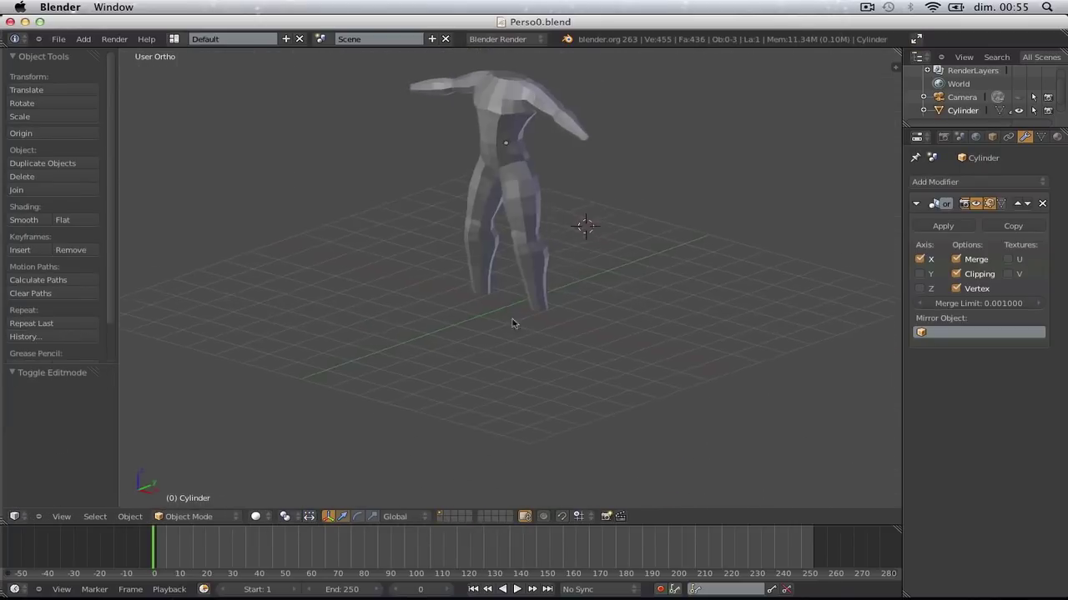
key(Tab)
key(KP_3)
scroll(456, 204, up, 5)
key(a)
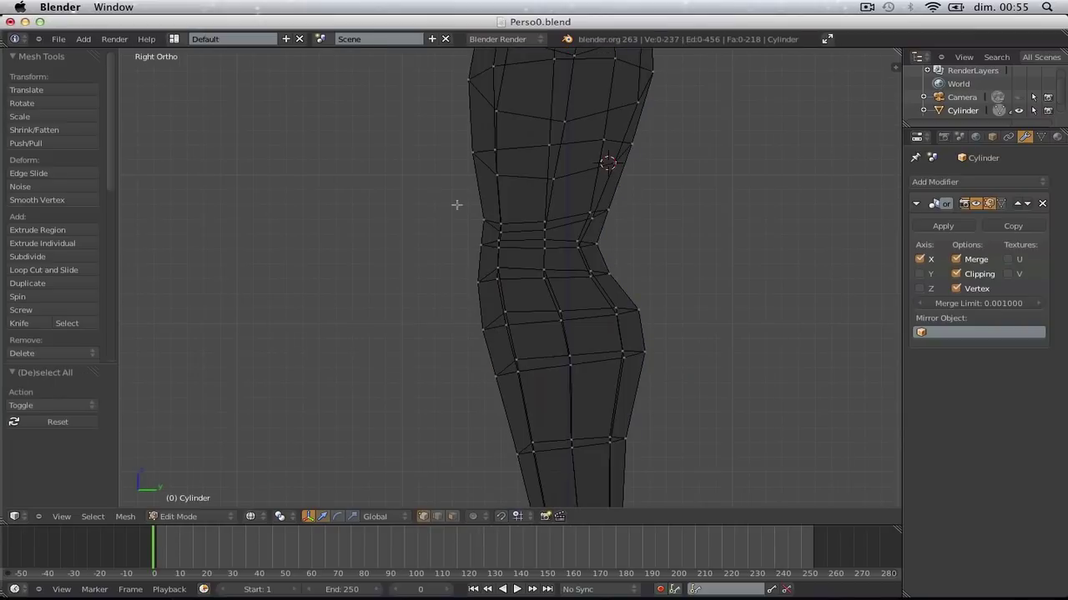
key(b)
drag(453, 203, 514, 275)
key(g)
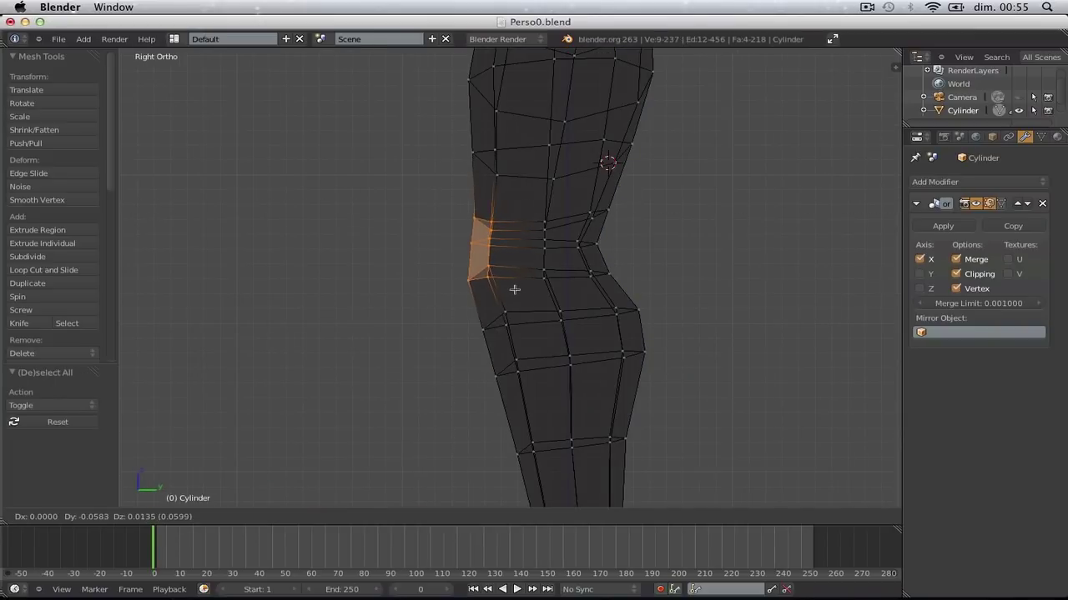
click(517, 287)
Rotate the front knee vertices slightly to straighten the kneecap, nudge them back a little and deselect them
key(r)
click(525, 289)
key(g)
click(521, 281)
key(a)
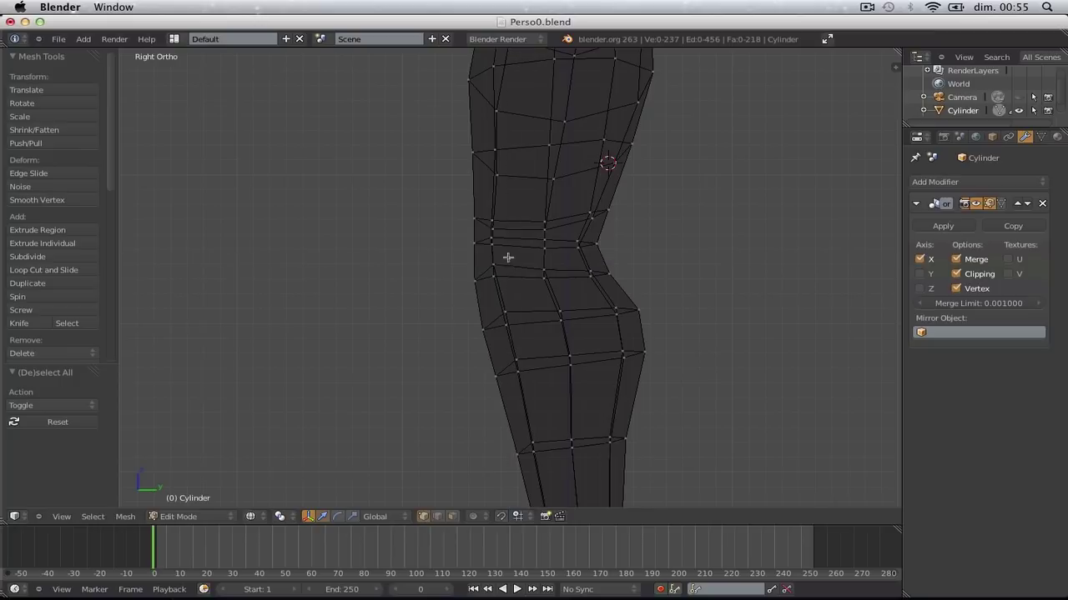
Return to object mode and save the reshaped knee over the existing file
key(Tab)
mouse_move(462, 236)
middle_down()
mouse_move(555, 274)
mouse_move(633, 274)
middle_up()
key(ctrl+s)
click(630, 275)
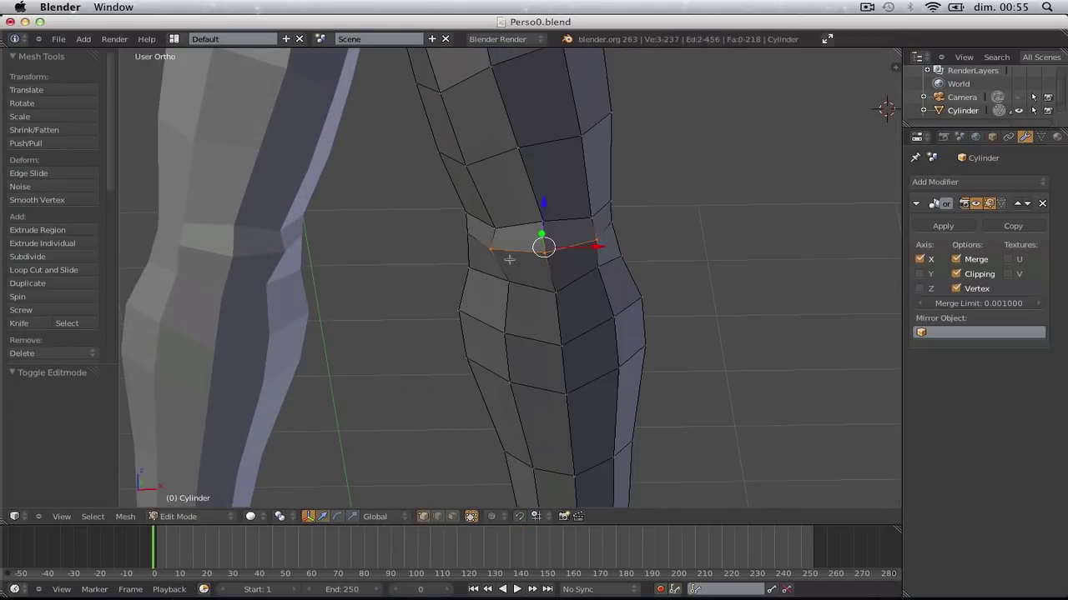
Move the two vertices flanking the center of the kneecap's middle row back about 0.02 along Y
middle_drag(588, 263, 542, 244)
key(g)
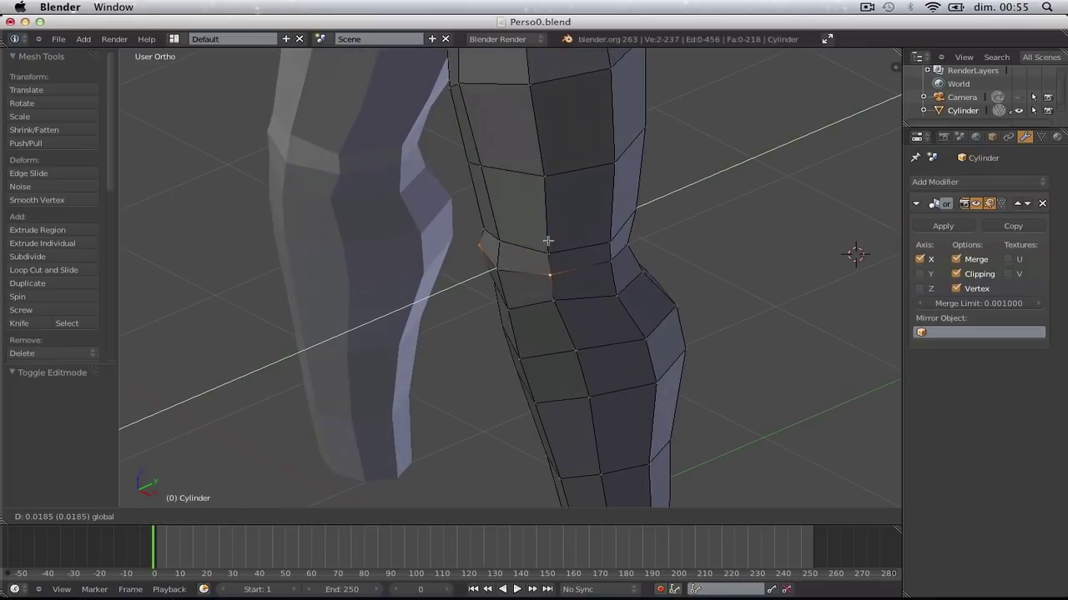
click(551, 240)
key(Tab)
scroll(560, 300, down, 8)
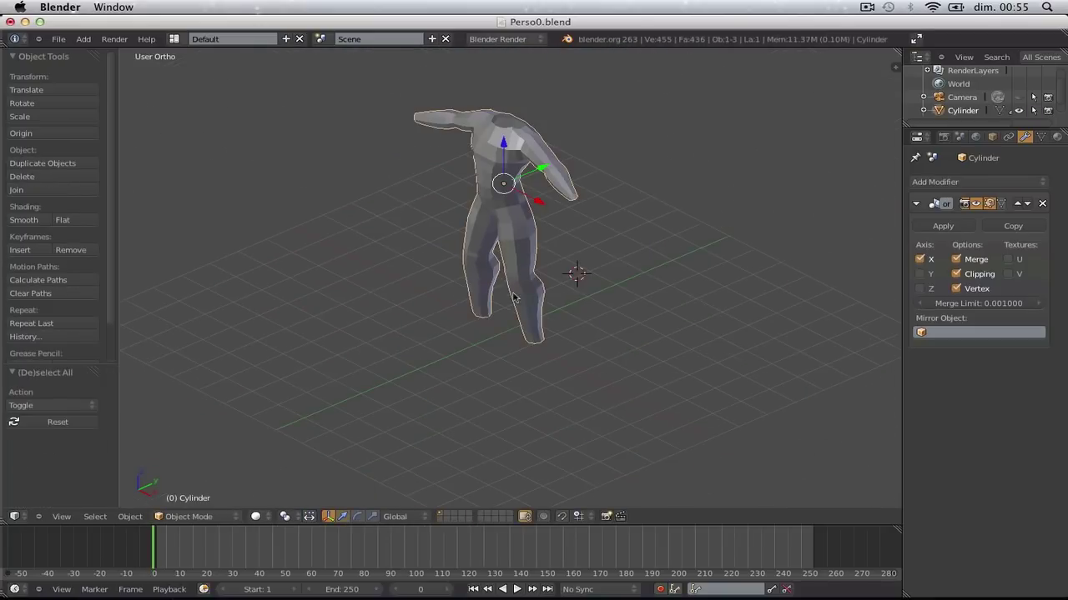
Select the edge loop around the upper thigh in the side view and scale it by about 1.10 along Y
middle_drag(701, 283, 631, 245)
key(Tab)
key(KP_3)
key(a)
scroll(638, 219, up, 6)
shift+middle_drag(569, 169, 568, 333)
scroll(568, 273, up, 1)
key(s)
key(y)
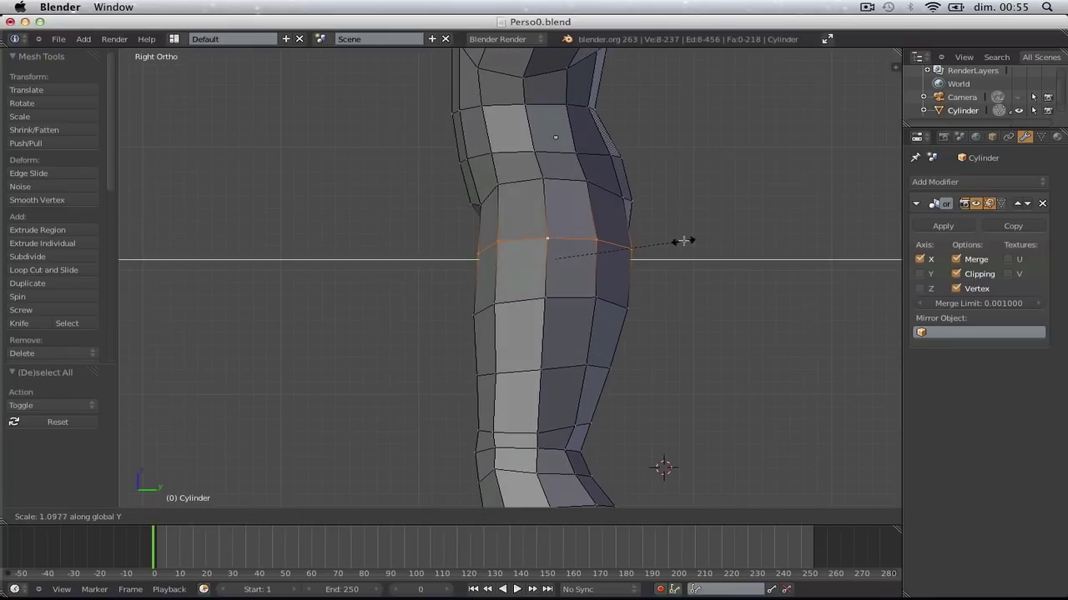
click(682, 241)
Move the upper-thigh loop about 0.038 forward along Y, reduce its depth slightly and deselect it
key(g)
click(678, 241)
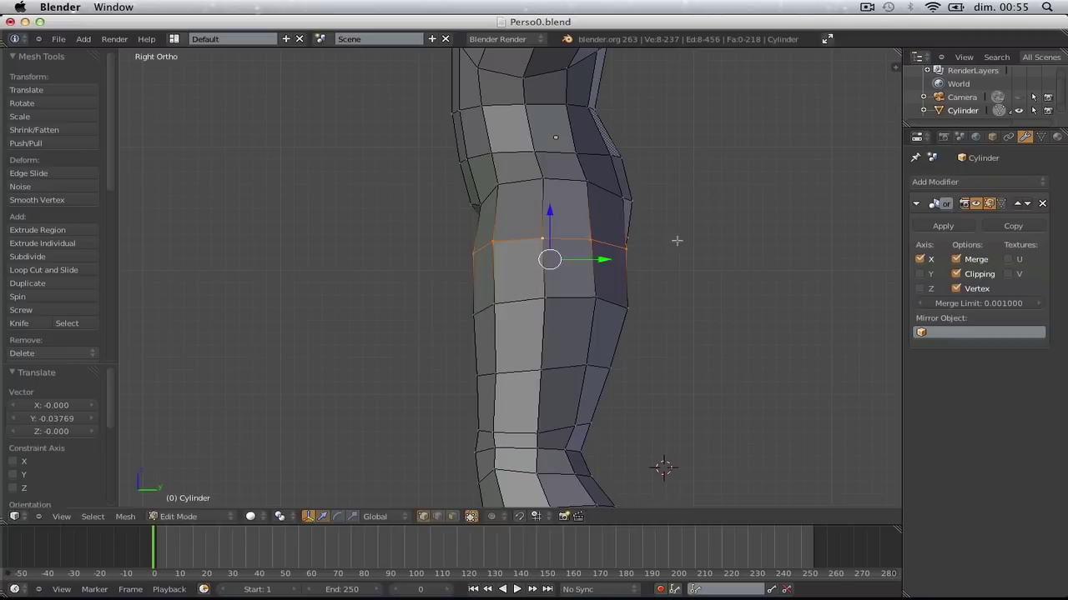
key(s)
key(y)
click(670, 241)
key(a)
Scale the hip edge loop just above the upper thigh by about 1.03 along Y and adjust its position
key(s)
key(y)
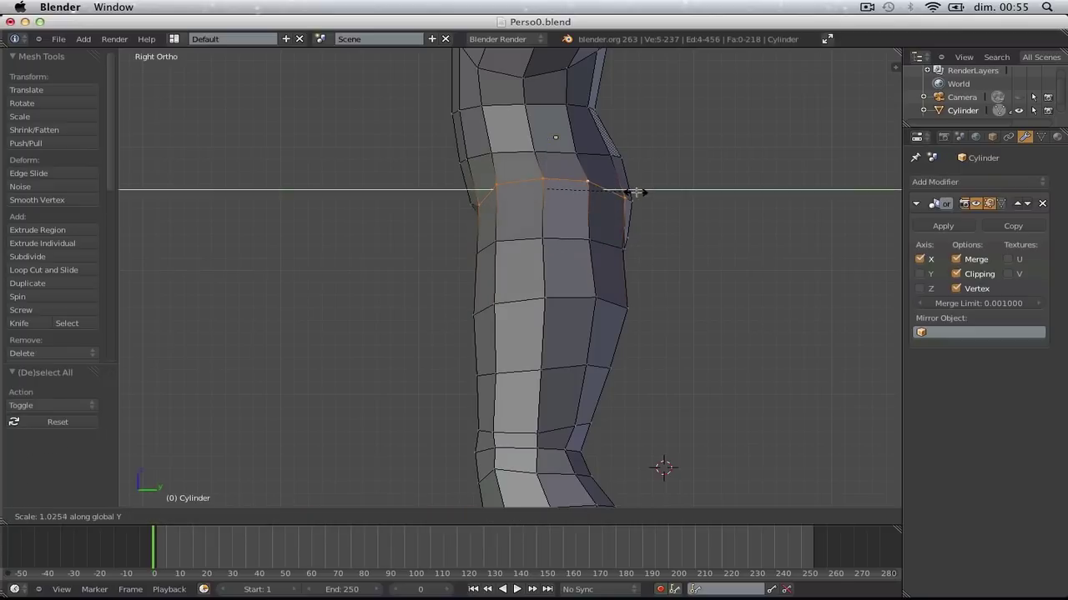
click(640, 192)
key(g)
click(640, 193)
key(Tab)
scroll(637, 237, down, 5)
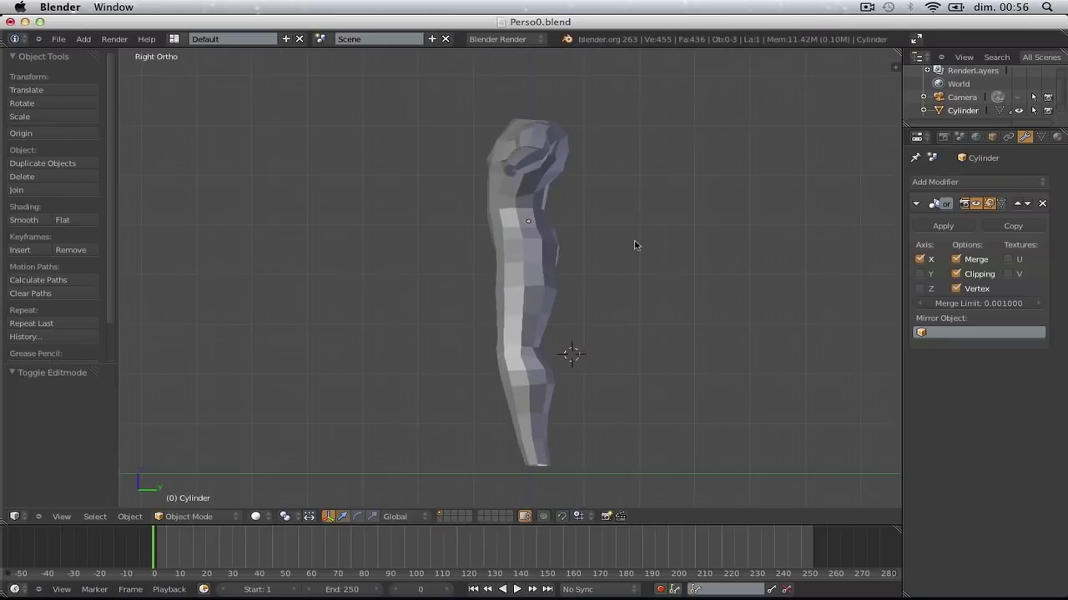
Reselect the upper-thigh edge loop in the side view and scale it by about 1.027 along Y
middle_drag(636, 243, 598, 259)
key(Tab)
key(KP_3)
scroll(590, 226, up, 3)
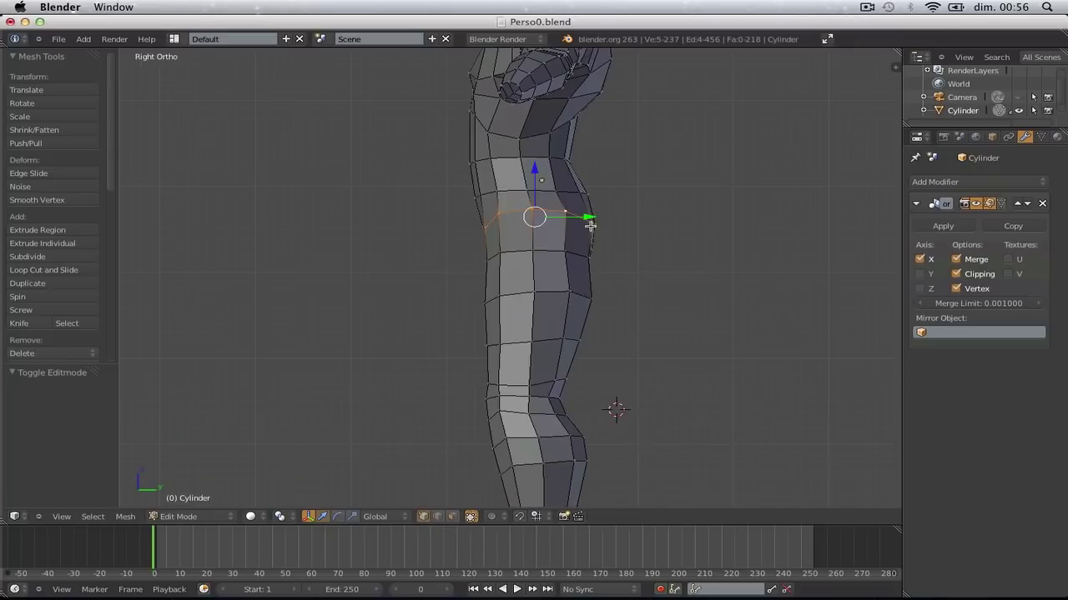
scroll(588, 231, up, 2)
shift+scroll(610, 237, up, 3)
key(s)
key(y)
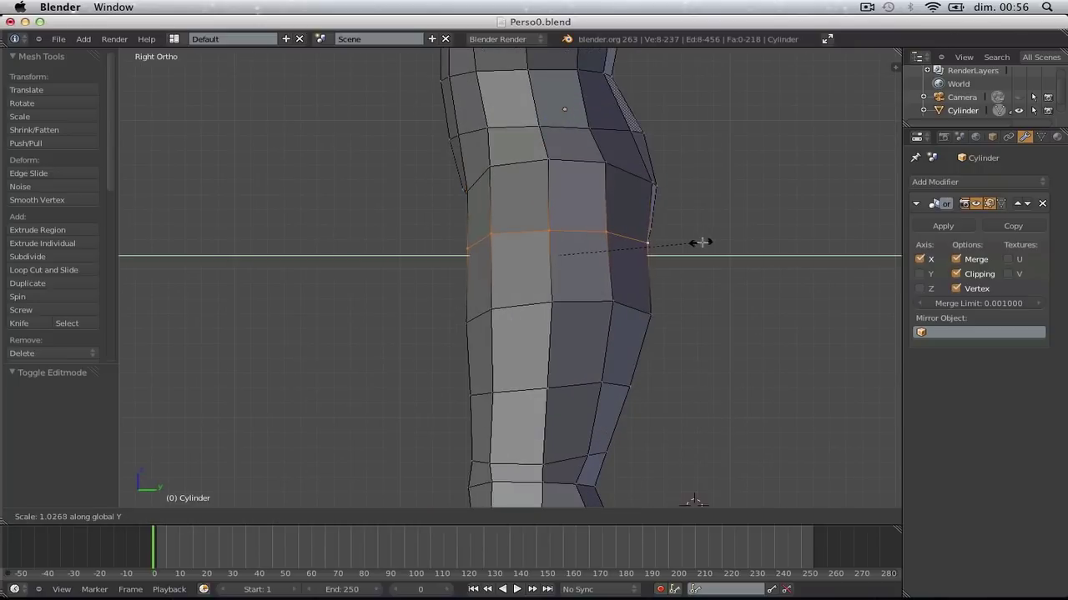
click(702, 243)
Examine the proportions of the whole body from an angle and from the front
key(Tab)
scroll(702, 242, down, 5)
middle_drag(702, 243, 796, 290)
scroll(678, 272, down, 5)
key(a)
key(a)
key(KP_1)
scroll(621, 240, up, 5)
scroll(621, 259, down, 4)
key(Tab)
key(KP_1)
key(Tab)
Scale the two lowest edge rings of the leg by about 0.82 along Z and move them slightly up
scroll(767, 291, up, 6)
shift+middle_drag(655, 400, 679, 35)
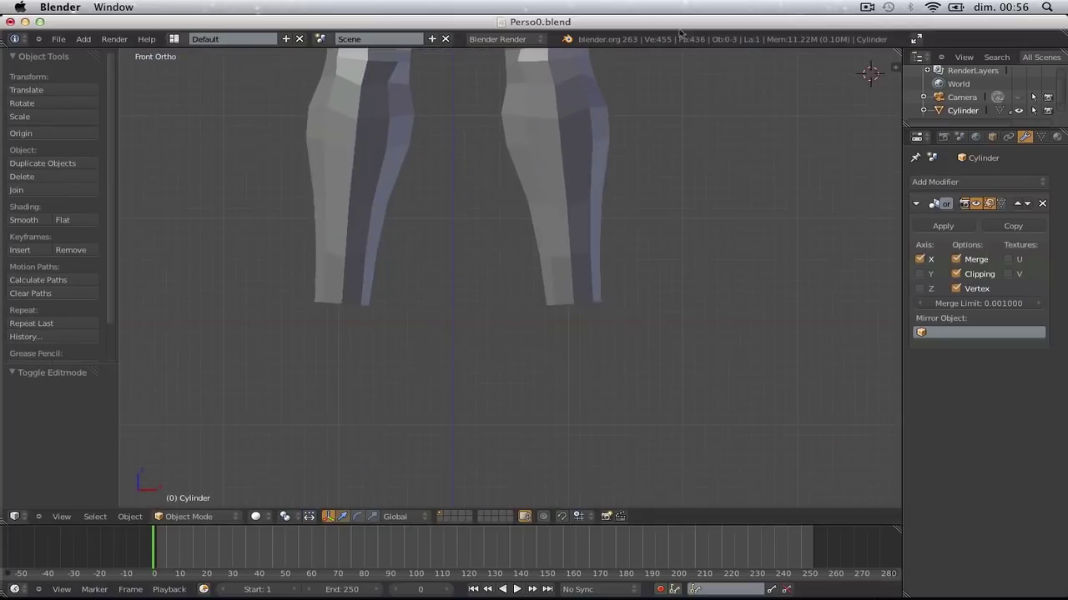
scroll(643, 265, down, 1)
key(Tab)
key(a)
key(b)
drag(525, 281, 671, 343)
key(b)
drag(523, 209, 708, 336)
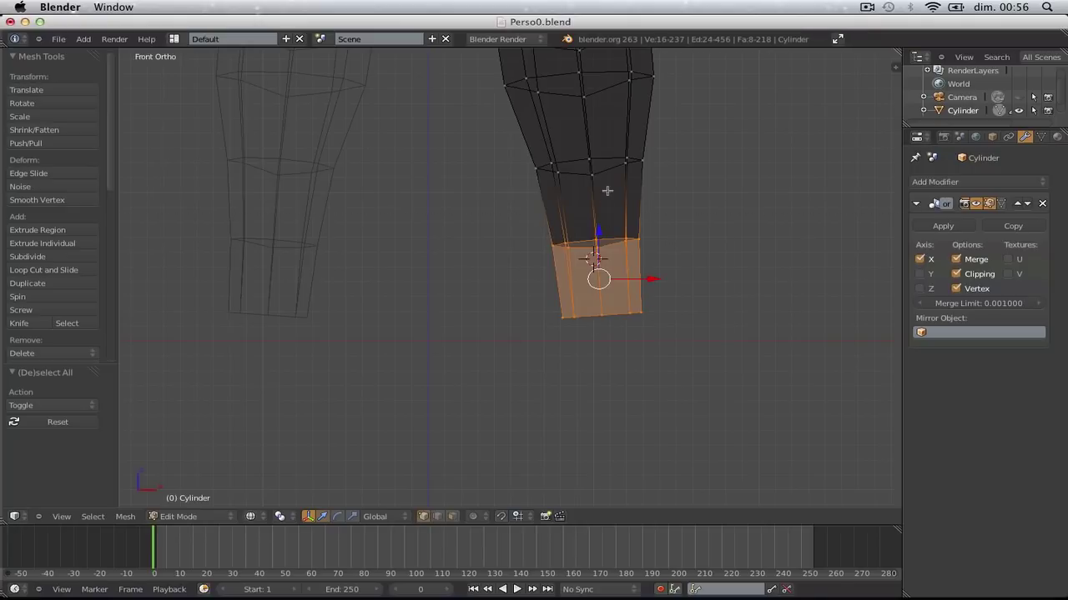
key(s)
key(z)
click(609, 204)
drag(602, 221, 601, 205)
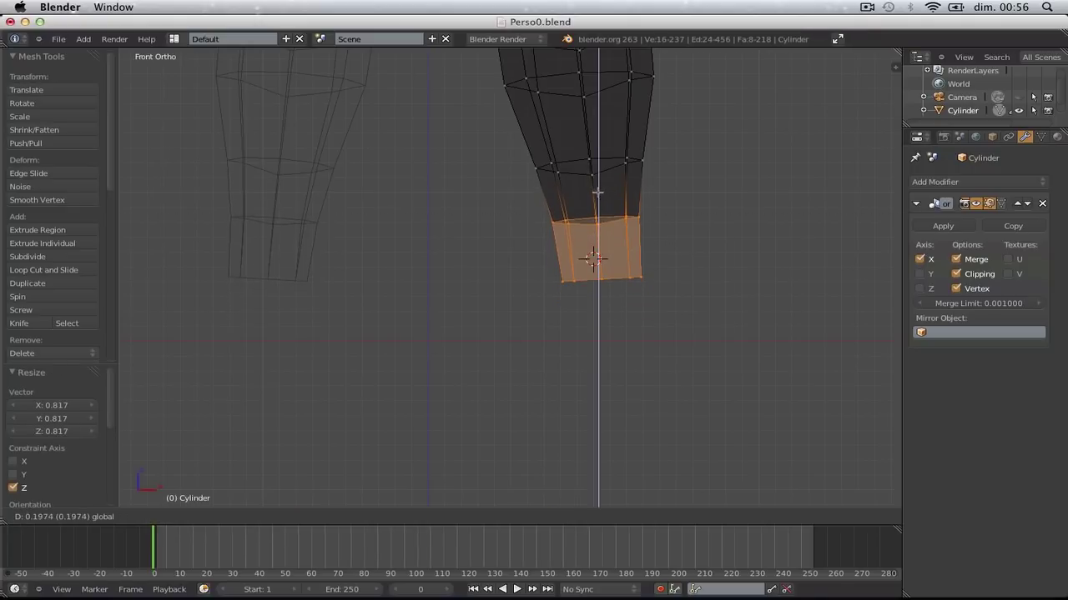
click(597, 193)
Move the leg's bottom ring down about 0.32 to the ground line and rotate it about 4.3° to level it
key(a)
key(b)
drag(543, 262, 742, 328)
key(g)
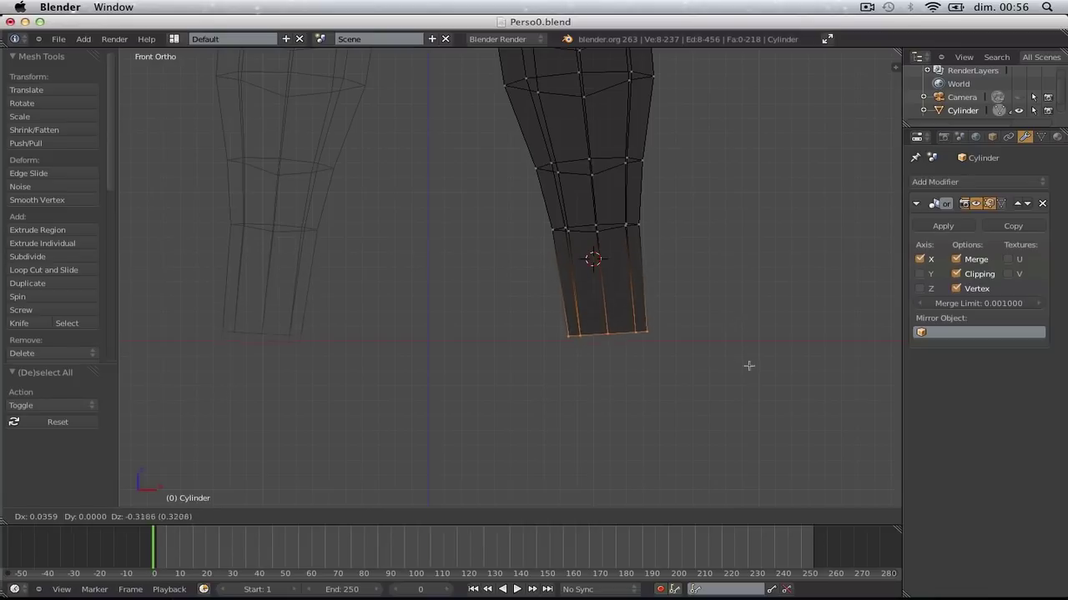
click(745, 368)
key(r)
click(743, 374)
key(g)
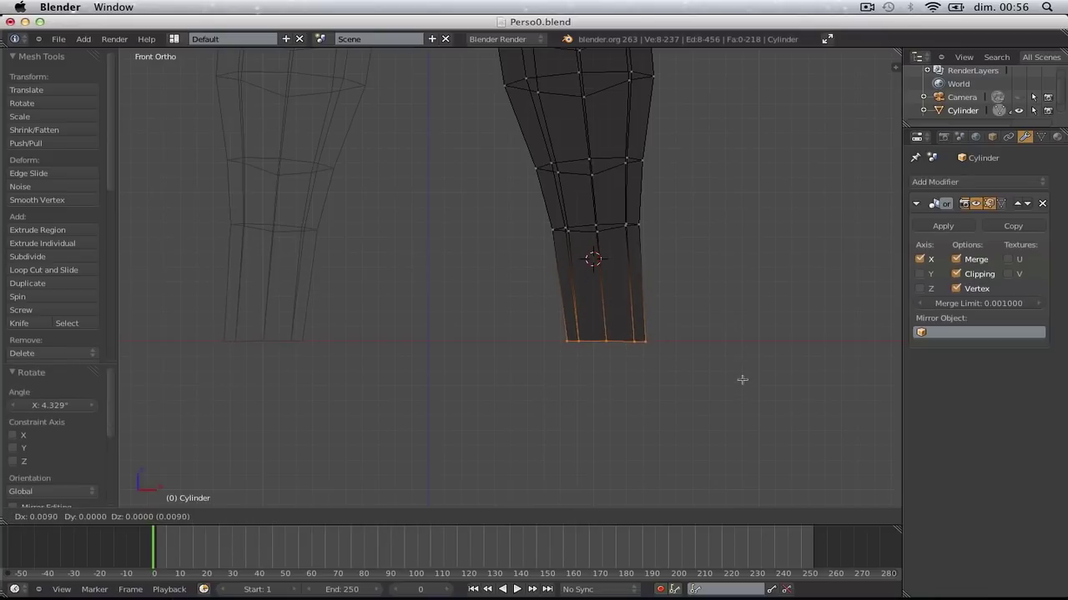
click(742, 380)
Close the open bottom of the leg by filling it with four faces around an added central vertex
middle_drag(742, 380, 676, 303)
key(a)
middle_drag(643, 340, 574, 369)
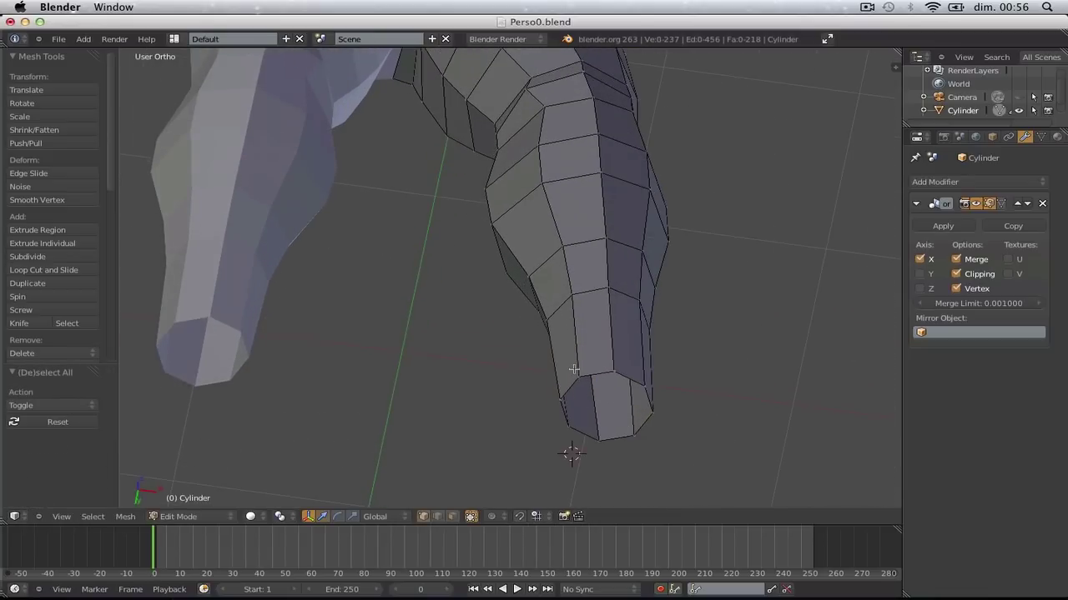
middle_drag(602, 406, 616, 380)
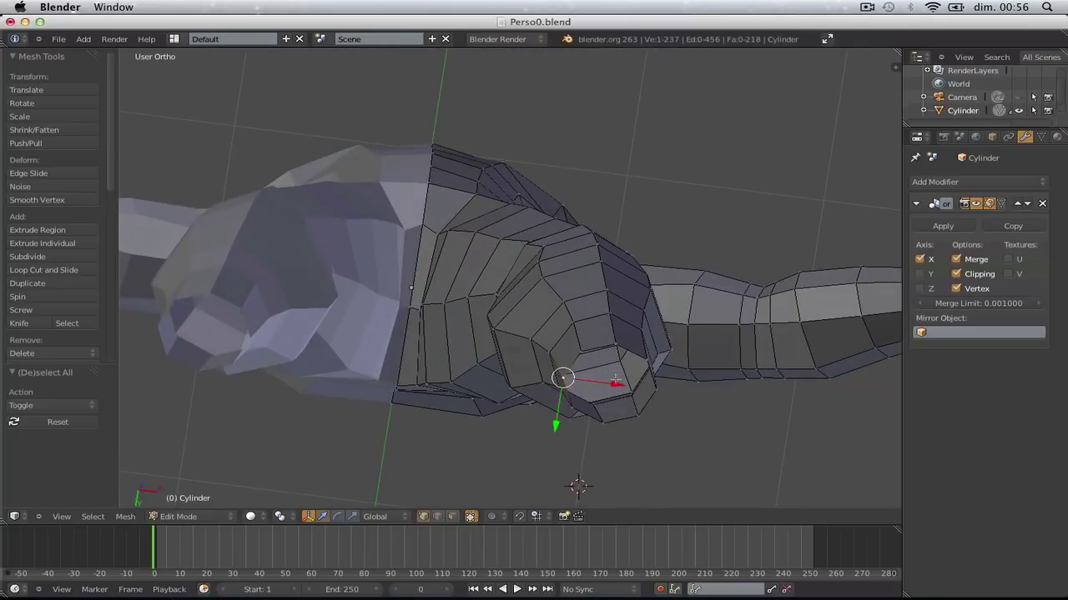
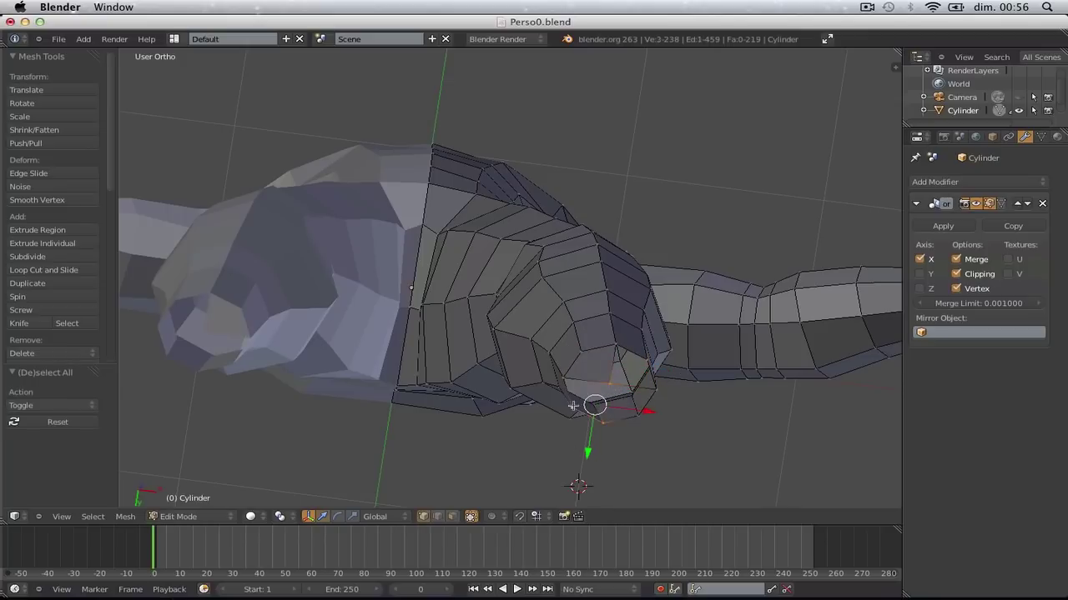
key(a)
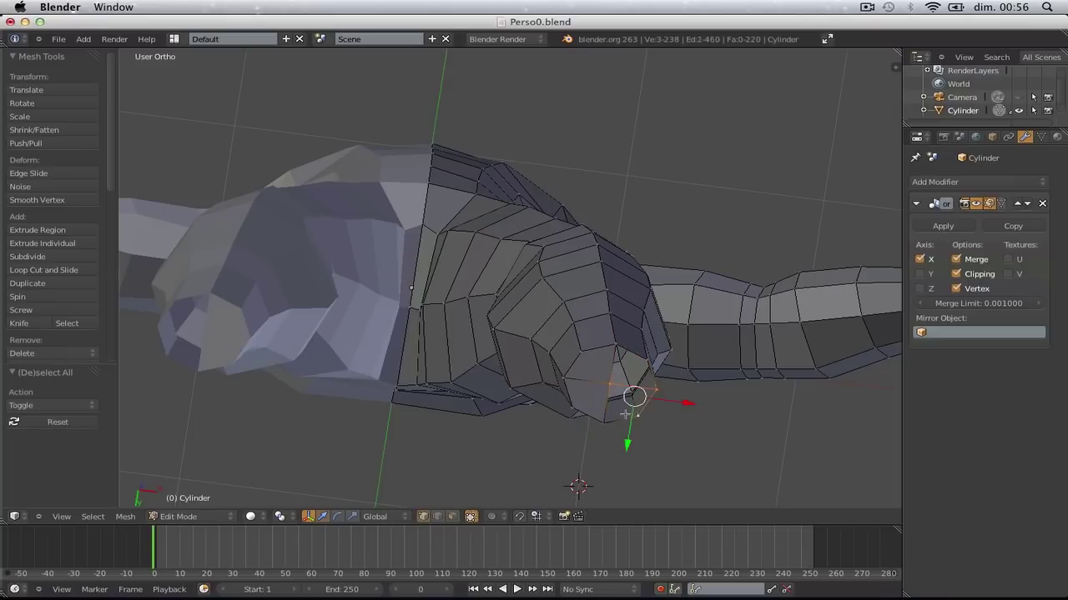
key(f)
key(a)
key(Tab)
scroll(620, 312, down, 3)
middle_drag(620, 312, 564, 389)
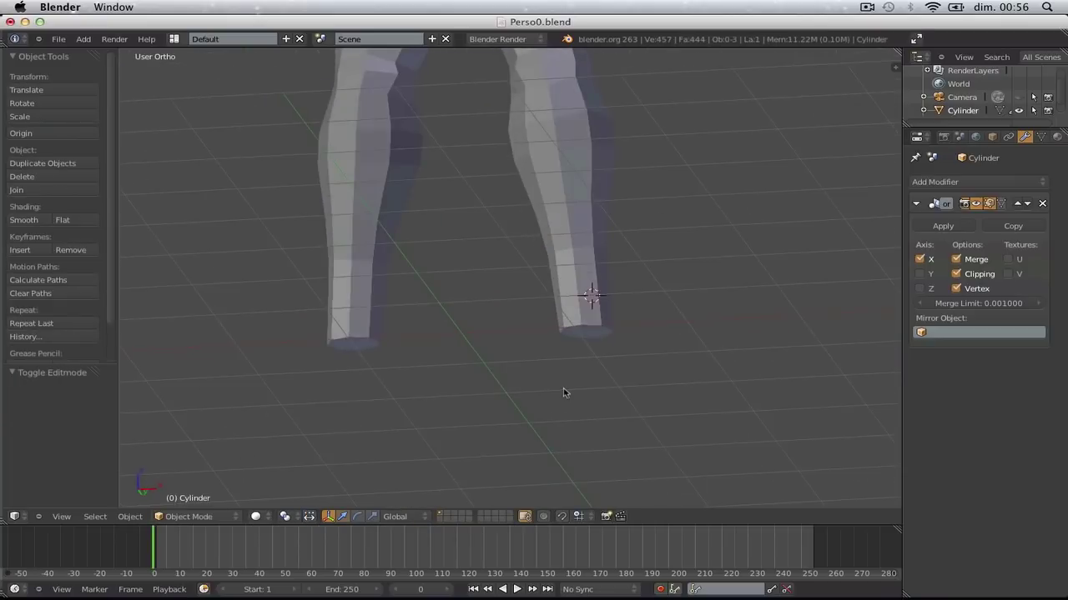
Select the two front faces of the lowest ankle section in the side view
key(KP_3)
key(Tab)
key(z)
scroll(595, 235, up, 2)
key(b)
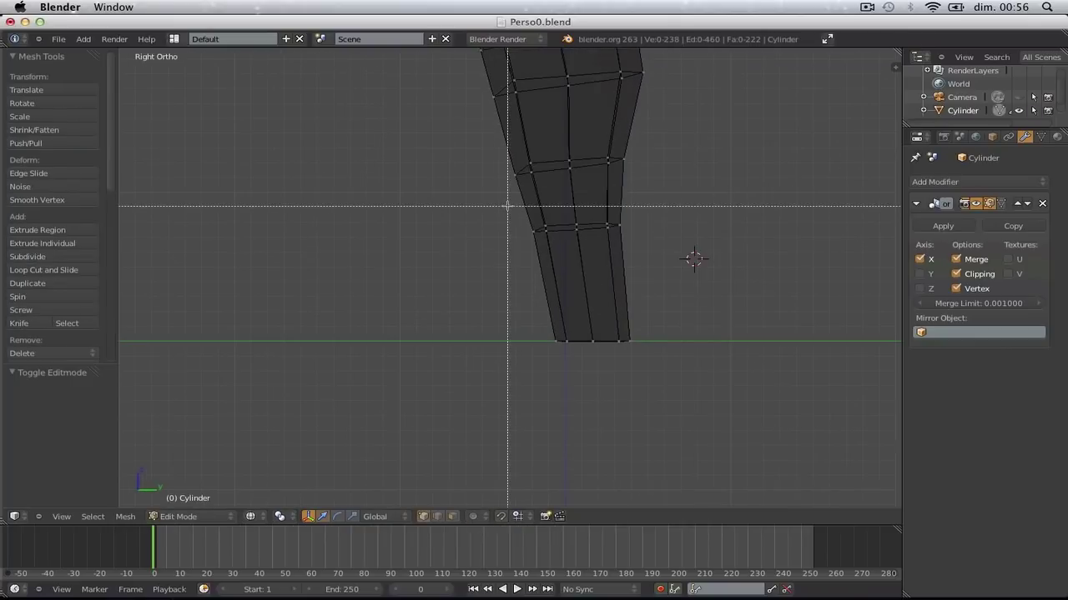
drag(507, 206, 575, 377)
key(z)
scroll(563, 349, down, 1)
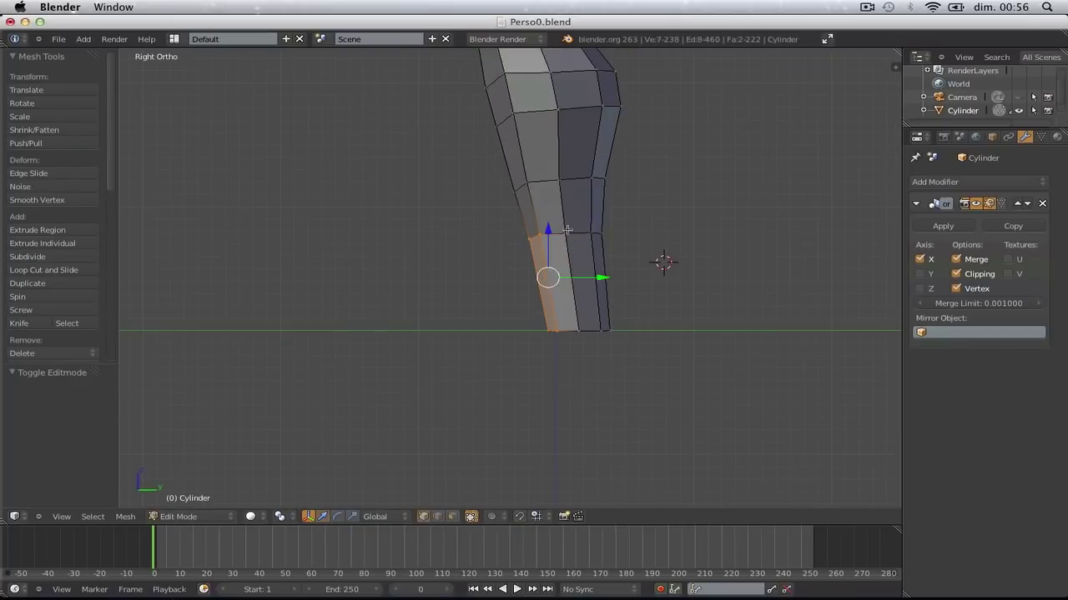
key(alt+z)
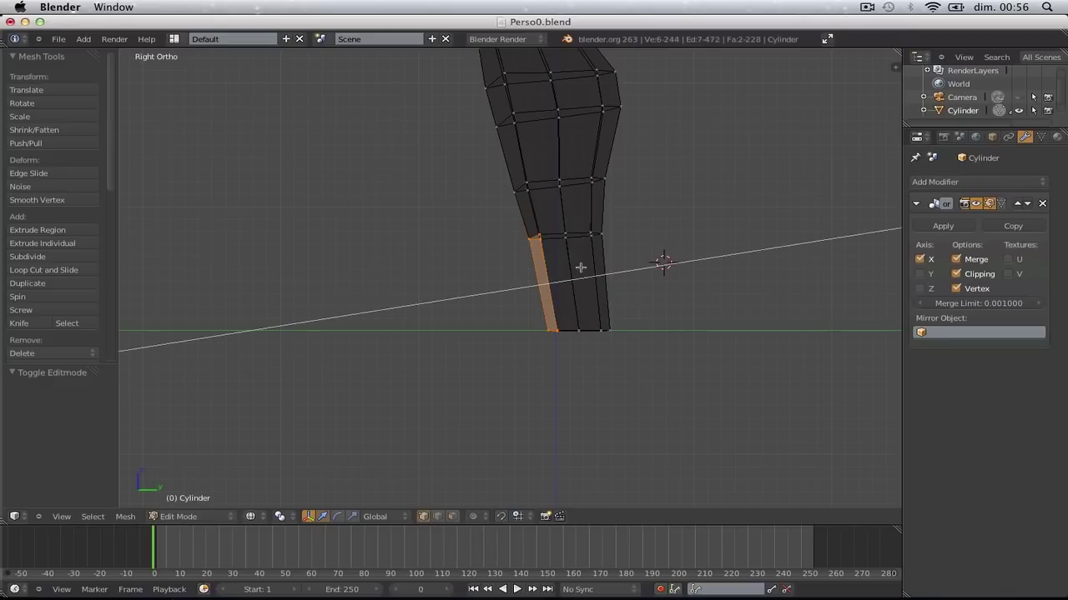
Try extruding the front ankle faces forward as one long block and lowering its upper front vertices
key(e)
click(427, 272)
key(a)
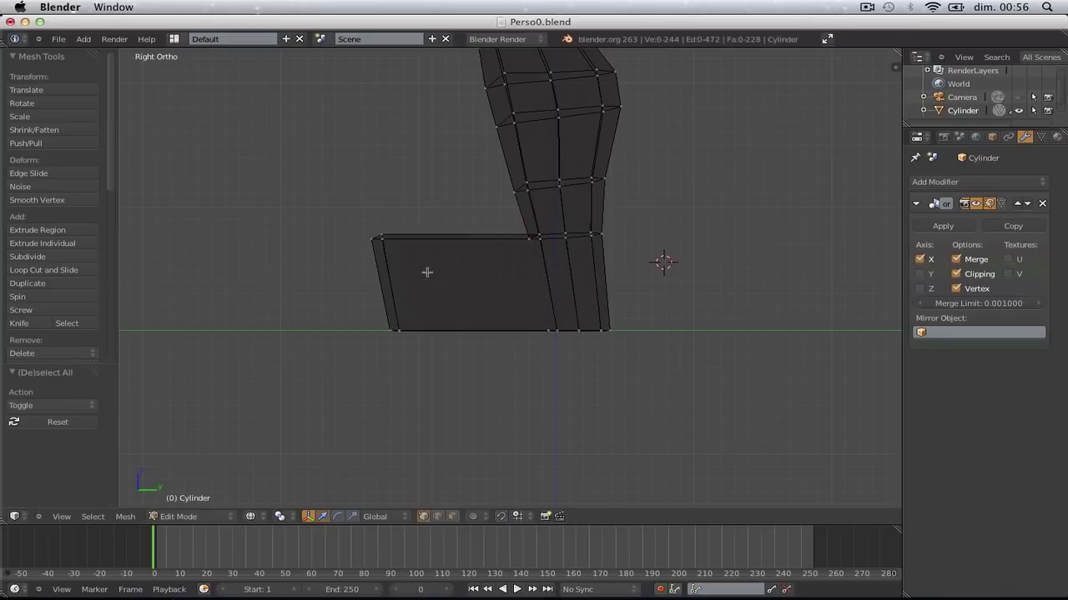
key(b)
drag(343, 193, 462, 287)
key(g)
click(478, 345)
key(z)
key(a)
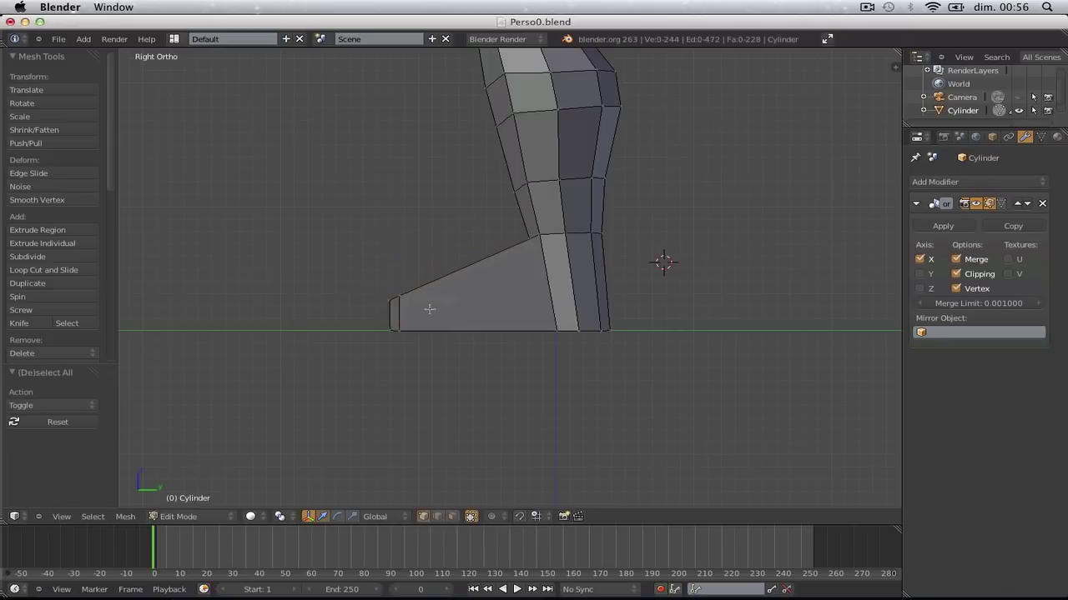
middle_drag(429, 309, 593, 253)
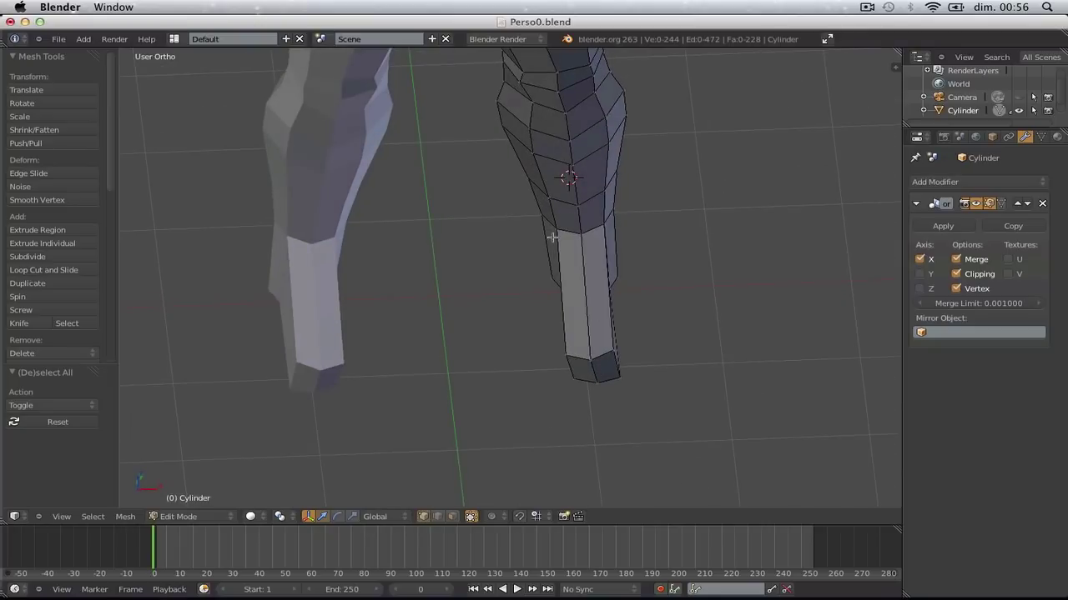
Undo the long foot extrusion back to the selected front ankle faces
key(ctrl+z)
key(ctrl+z)
key(ctrl+z)
key(ctrl+z)
key(ctrl+z)
Widen the front ankle faces along X and extrude them about 0.43 forward to start the foot
key(s)
key(x)
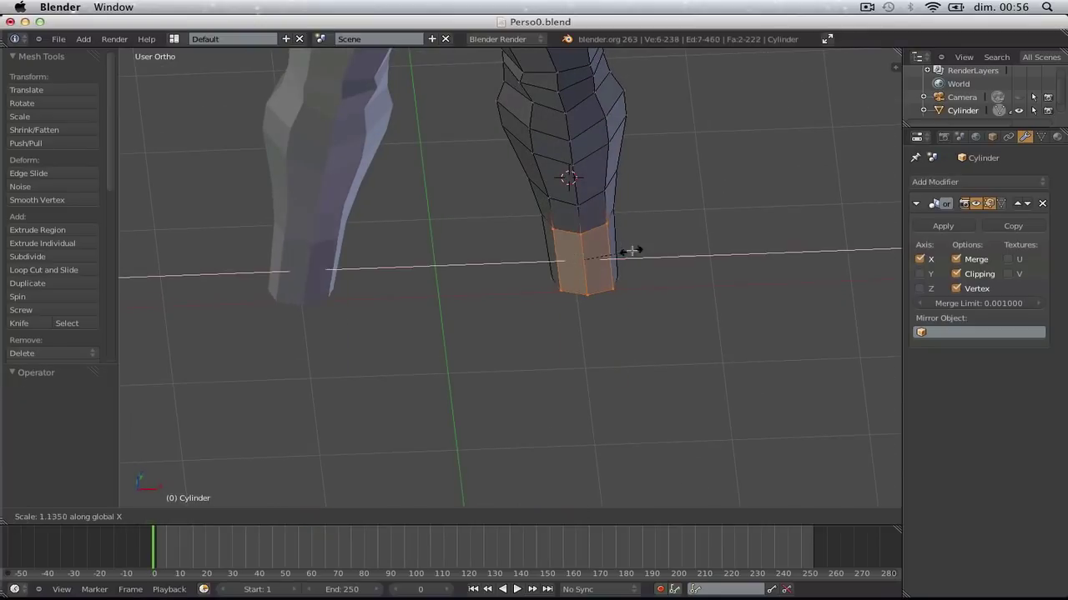
click(640, 249)
key(KP_3)
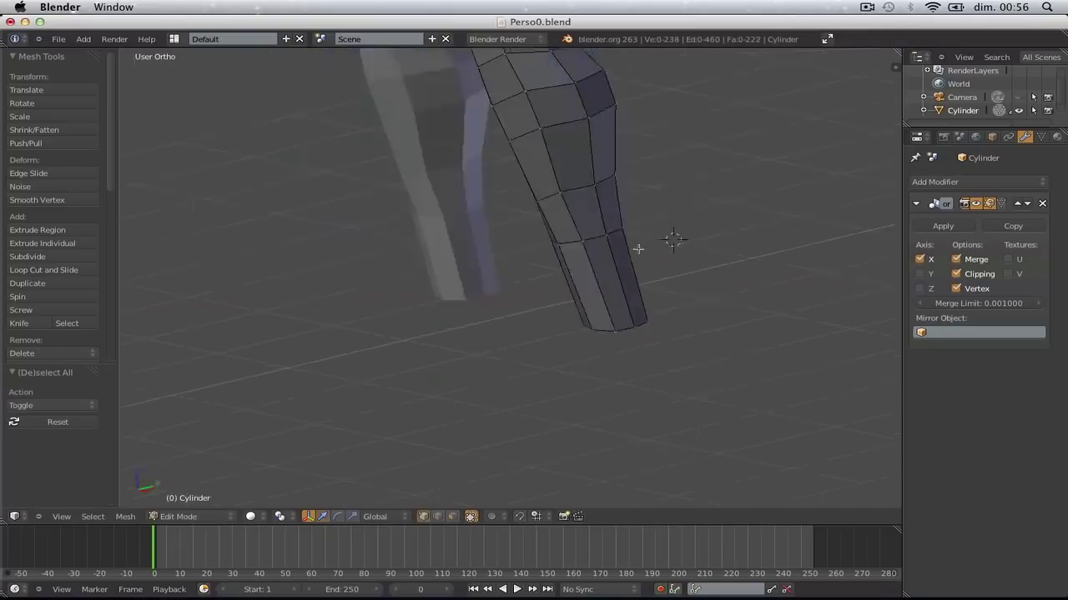
key(e)
click(547, 255)
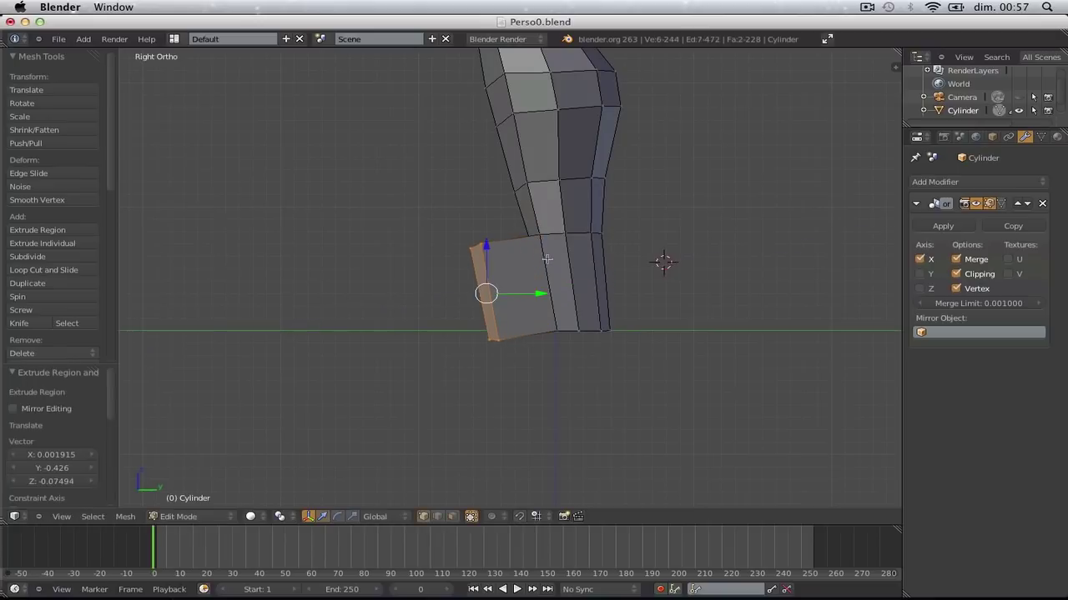
Flatten the sole vertices by scaling them to 0 along Z and raise them about 0.027 onto the ground line
key(z)
key(a)
key(s)
key(z)
key(0)
key(Return)
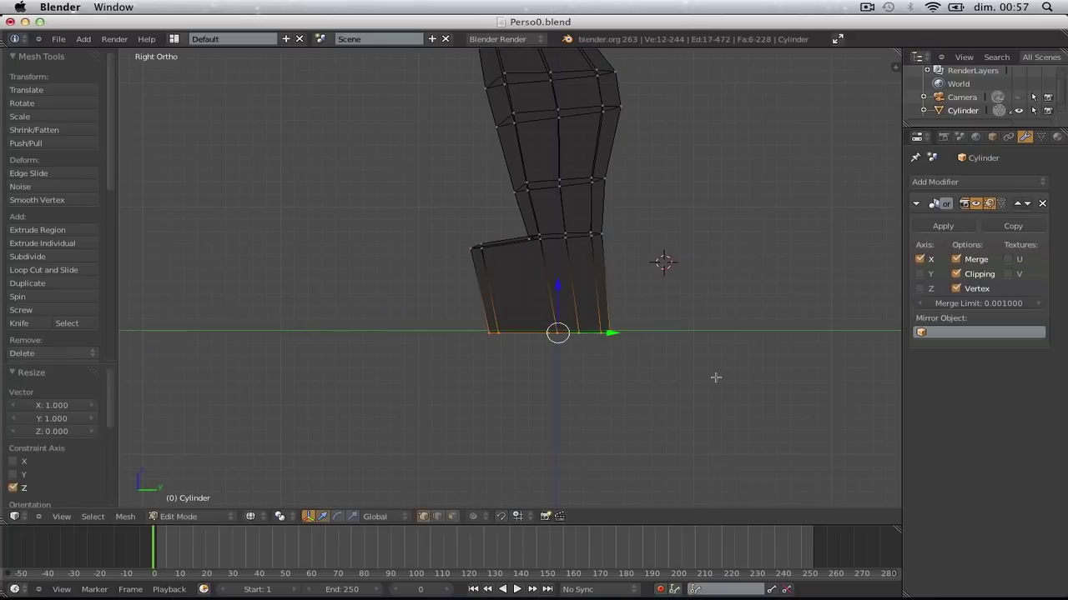
key(g)
key(z)
click(549, 283)
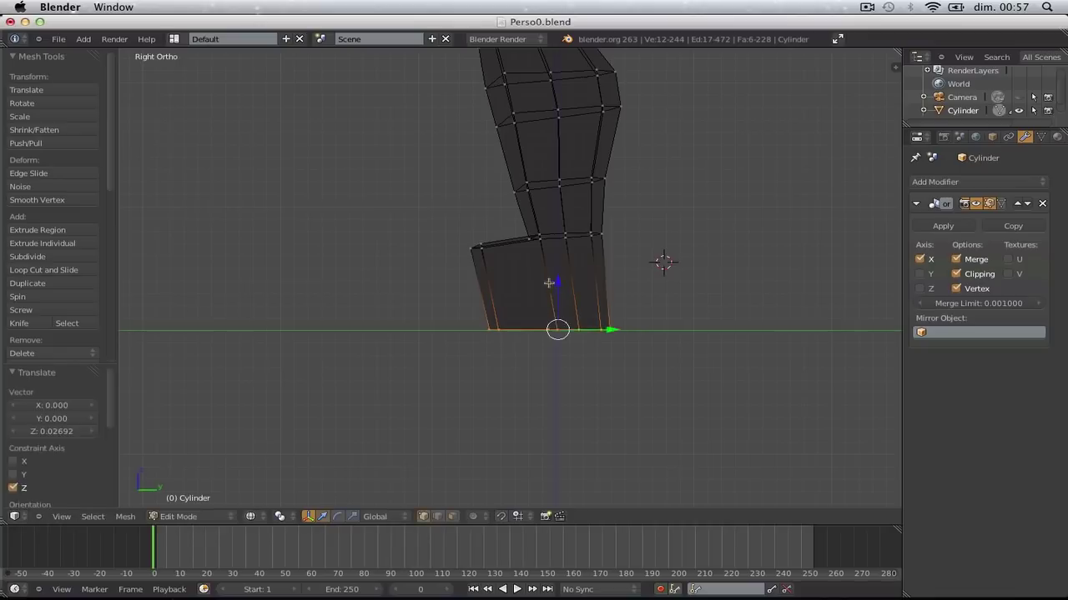
Extrude the foot's front faces about 0.38 forward, scale them down and move them another 0.355 forward and 0.08 down
key(a)
key(b)
drag(416, 215, 502, 289)
drag(507, 357, 509, 357)
key(e)
click(506, 317)
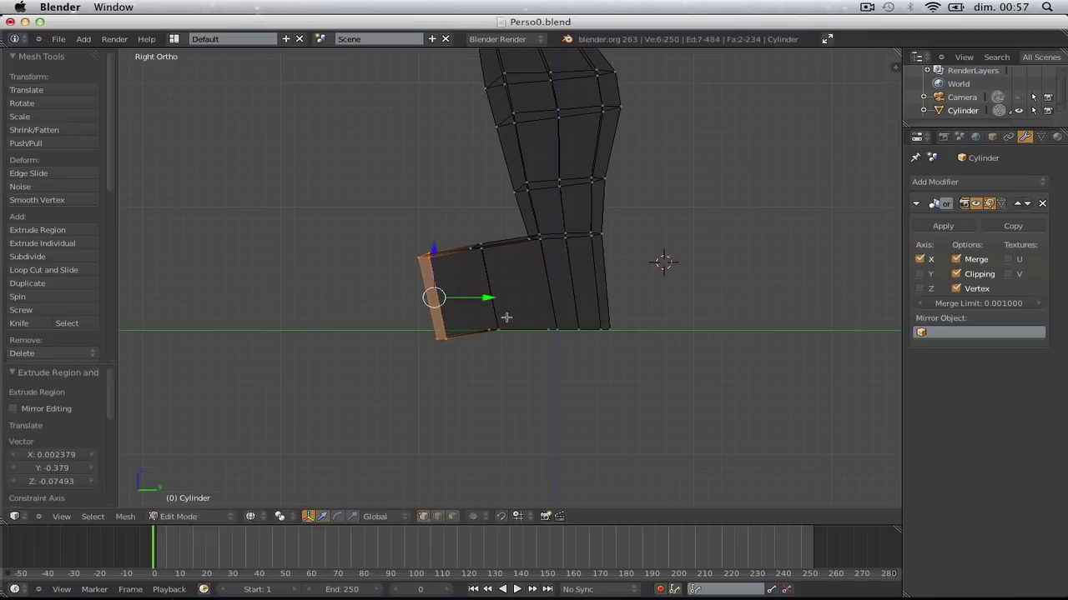
key(s)
click(469, 315)
key(g)
click(423, 325)
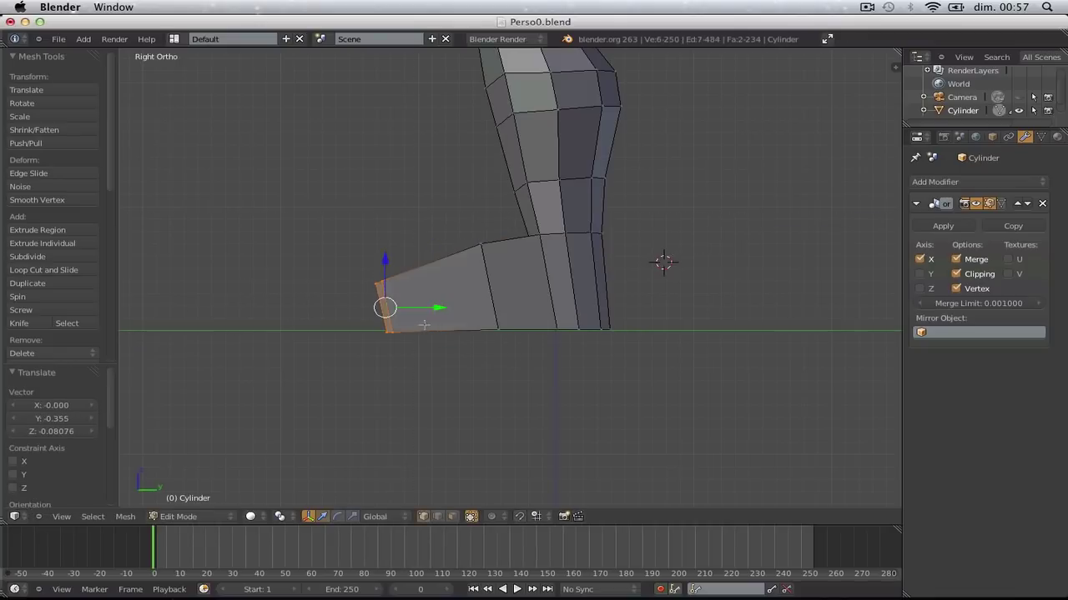
Lower the upper mid-foot vertices slightly to smooth the slope of the instep
key(z)
key(b)
drag(448, 234, 507, 275)
key(g)
click(511, 285)
key(a)
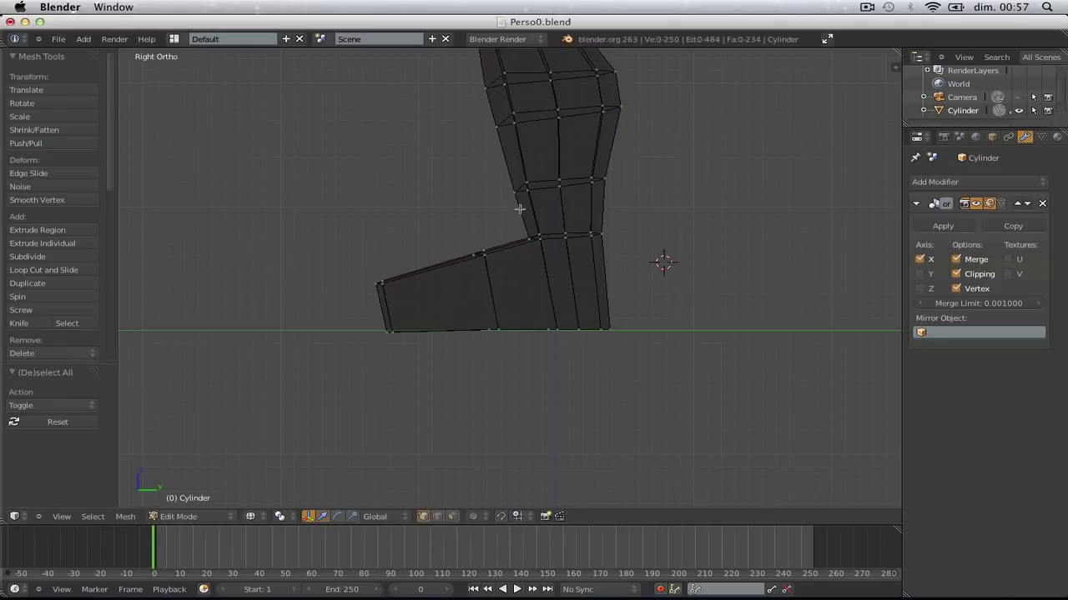
Raise the front ankle vertices and shift them slightly forward to shape the bend between shin and foot
key(g)
click(532, 243)
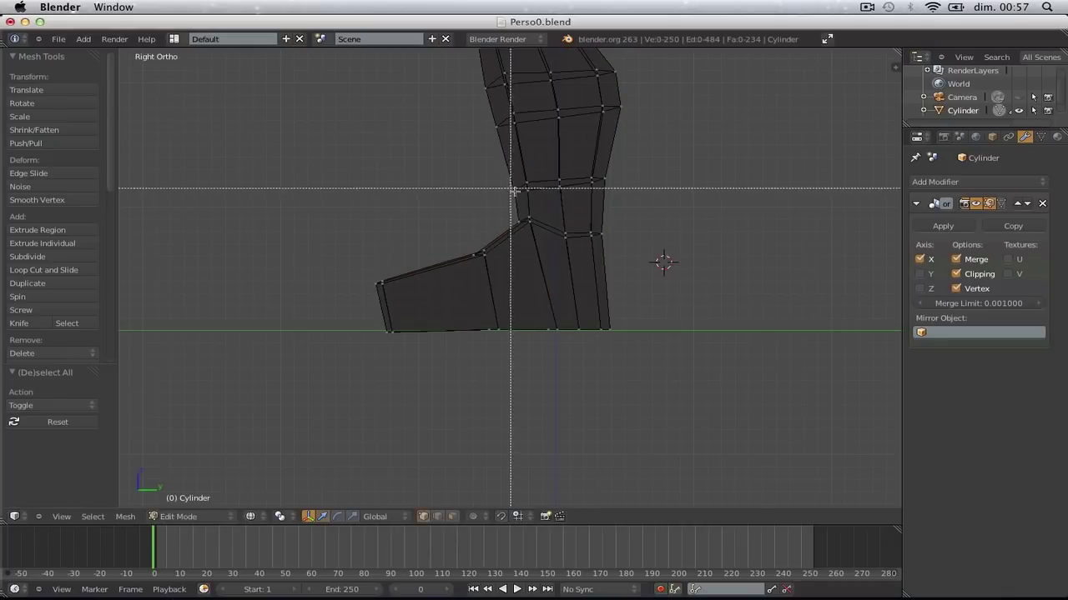
drag(566, 215, 586, 234)
key(a)
scroll(615, 244, down, 3)
key(z)
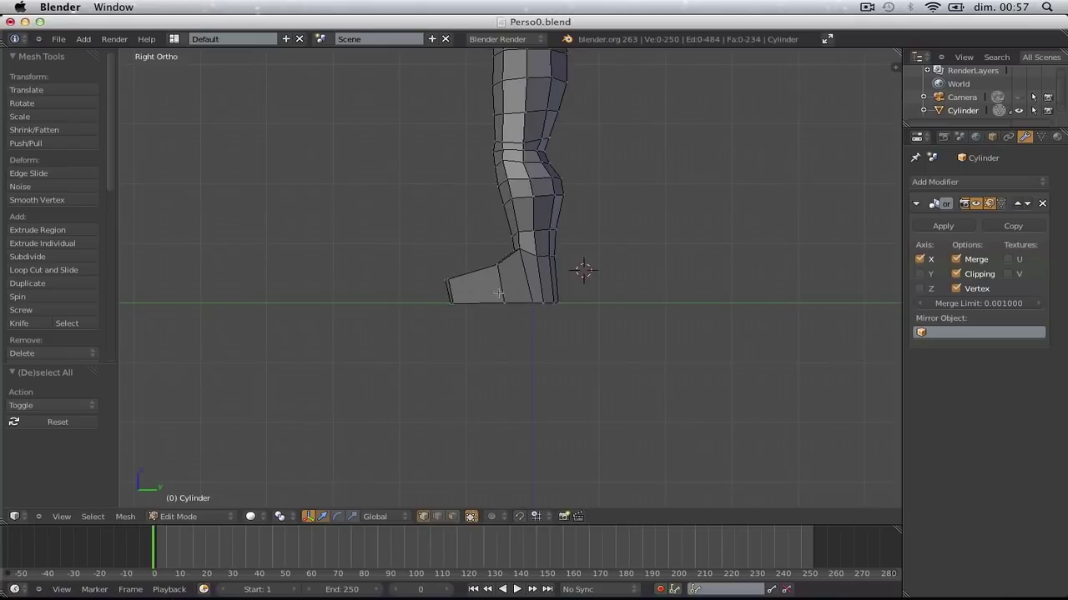
Scale the mid-foot edge loop by about 1.32 along X in the bottom view
mouse_move(613, 245)
middle_down()
mouse_move(703, 336)
mouse_move(689, 339)
middle_up()
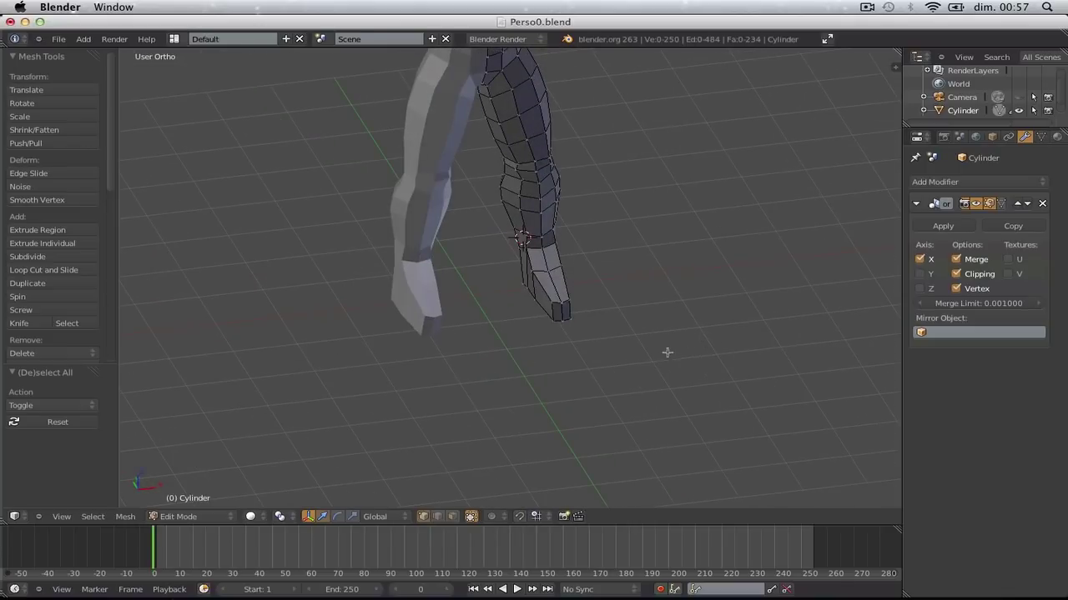
key(ctrl+KP_7)
scroll(630, 375, up, 5)
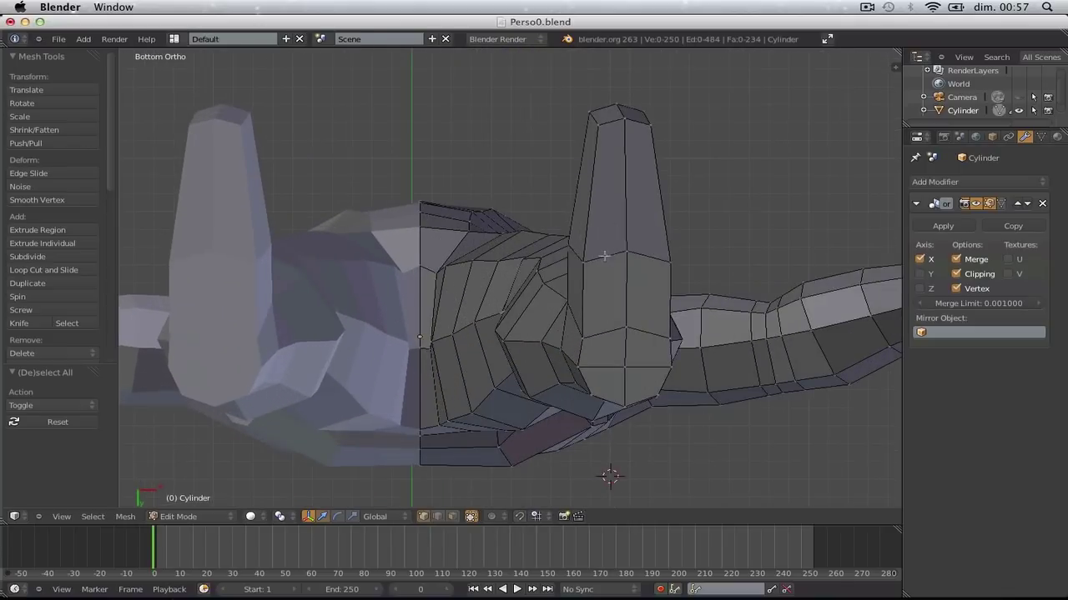
key(s)
click(675, 276)
key(s)
key(x)
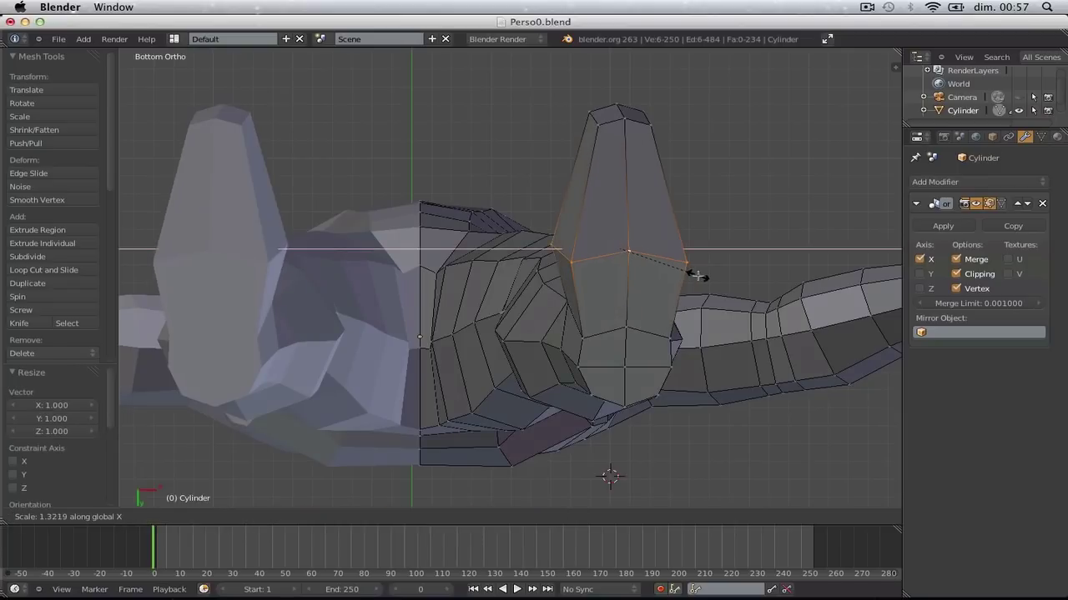
click(698, 276)
key(a)
Scale the toe-end faces by about 1.5 along X, shift them inward and rotate them about 12.6°
key(z)
key(b)
drag(576, 79, 690, 133)
key(s)
key(x)
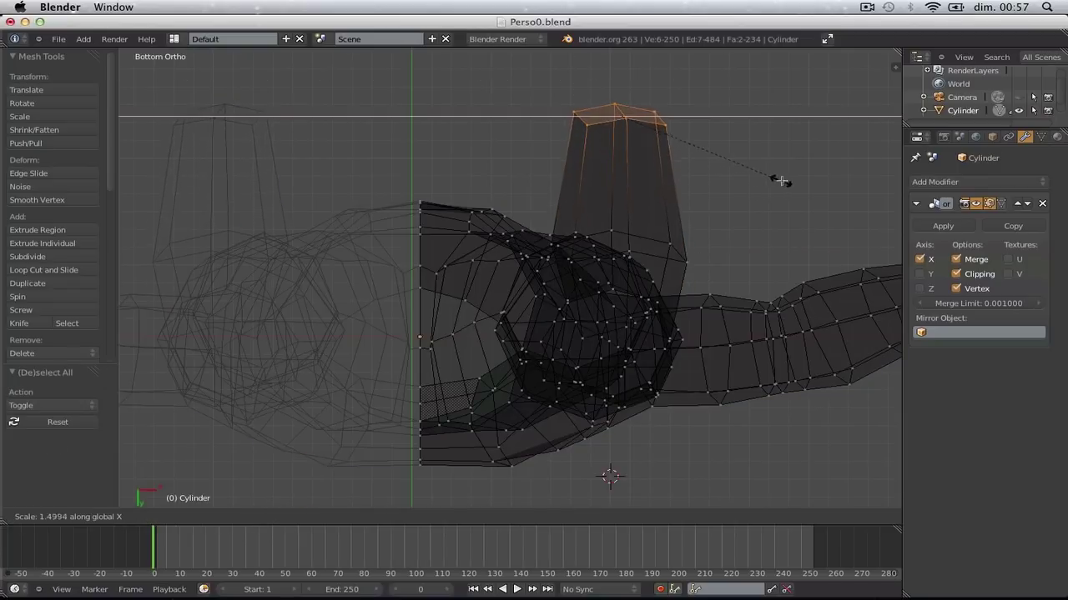
click(784, 181)
key(g)
click(767, 175)
key(r)
click(720, 188)
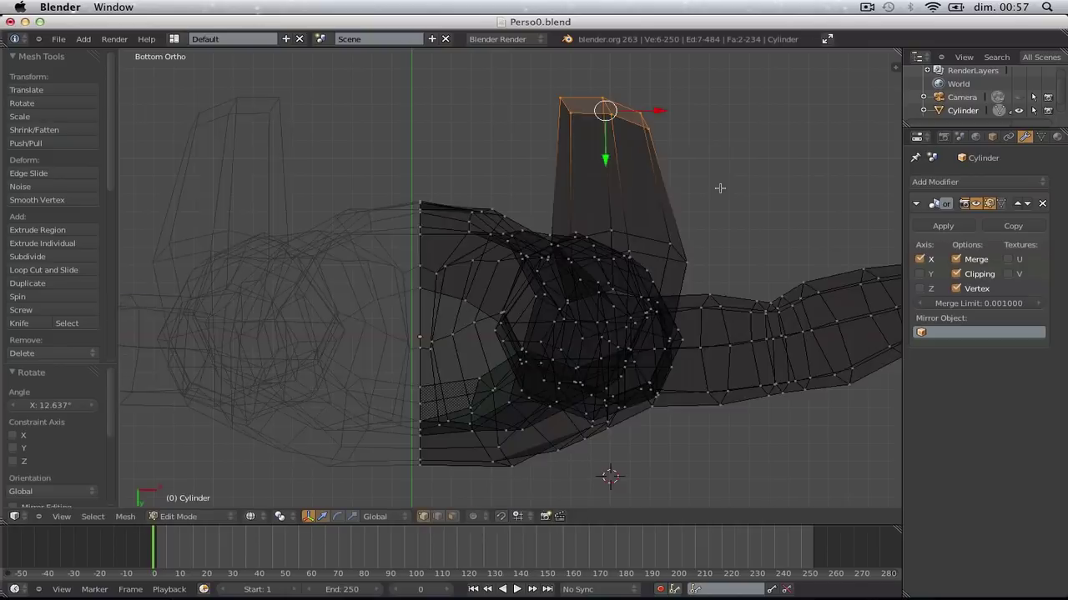
key(z)
key(z)
Move the outer toe corner vertices about 0.11 outward and 0.11 back
key(a)
drag(666, 158, 667, 159)
key(g)
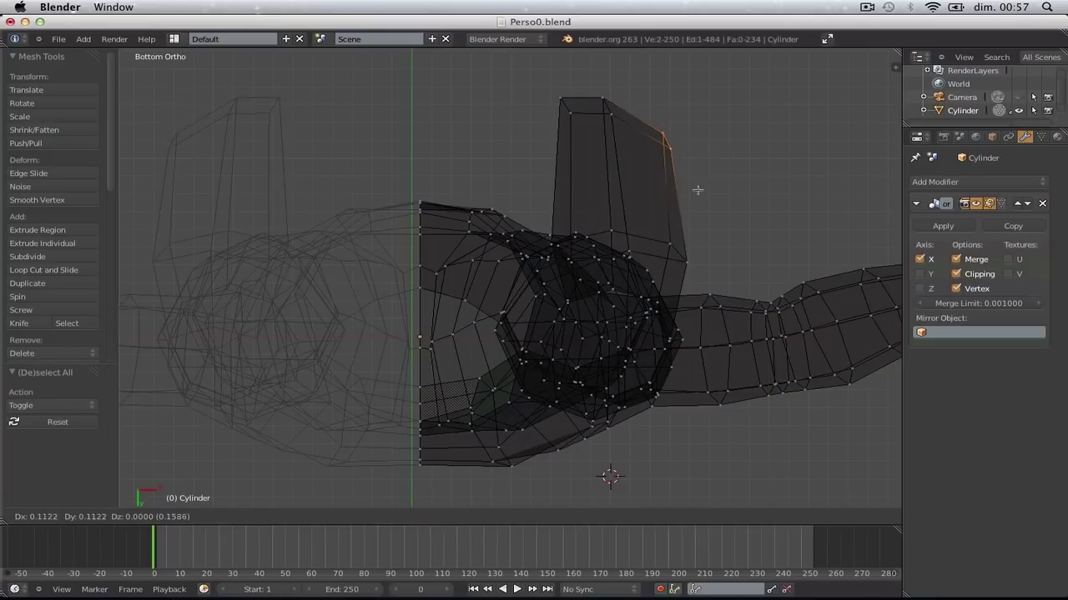
click(697, 190)
Move the central toe vertices forward and outward into a point and shift the inner toe corner slightly outward
key(a)
key(b)
key(g)
drag(603, 125, 585, 122)
click(581, 93)
key(a)
key(g)
click(578, 139)
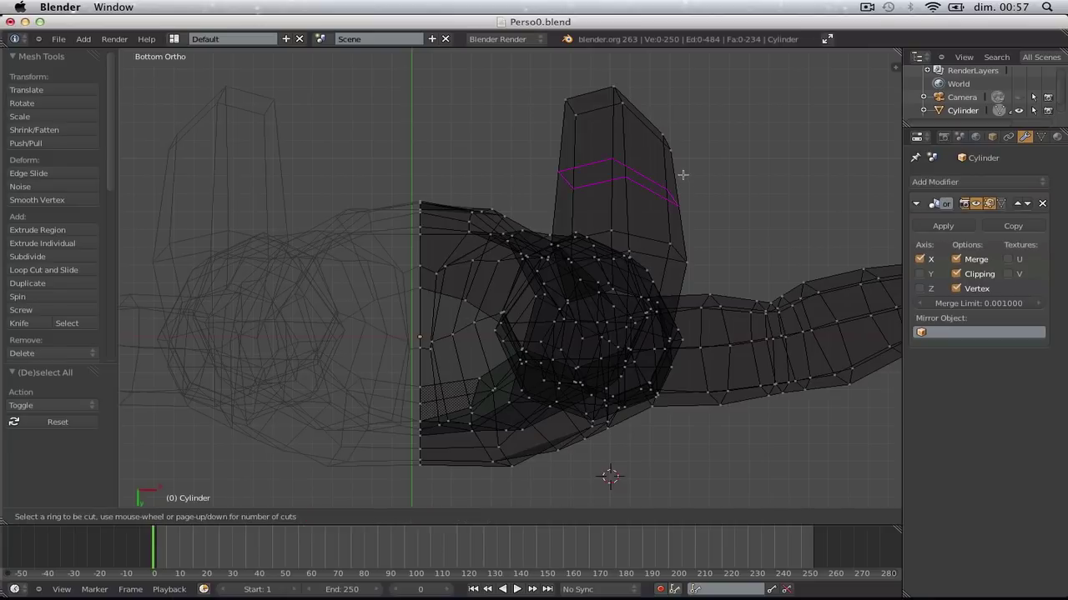
Cut an edge loop across the front half of the foot and move the outer toe edge about 0.07 forward
click(691, 176)
key(a)
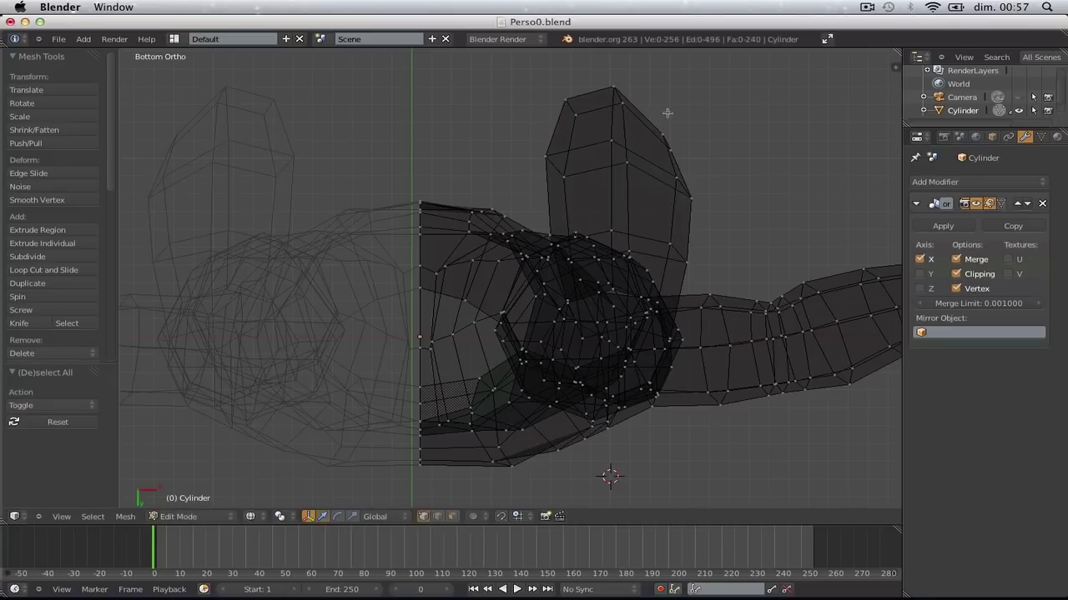
shift+right_click(658, 136)
key(g)
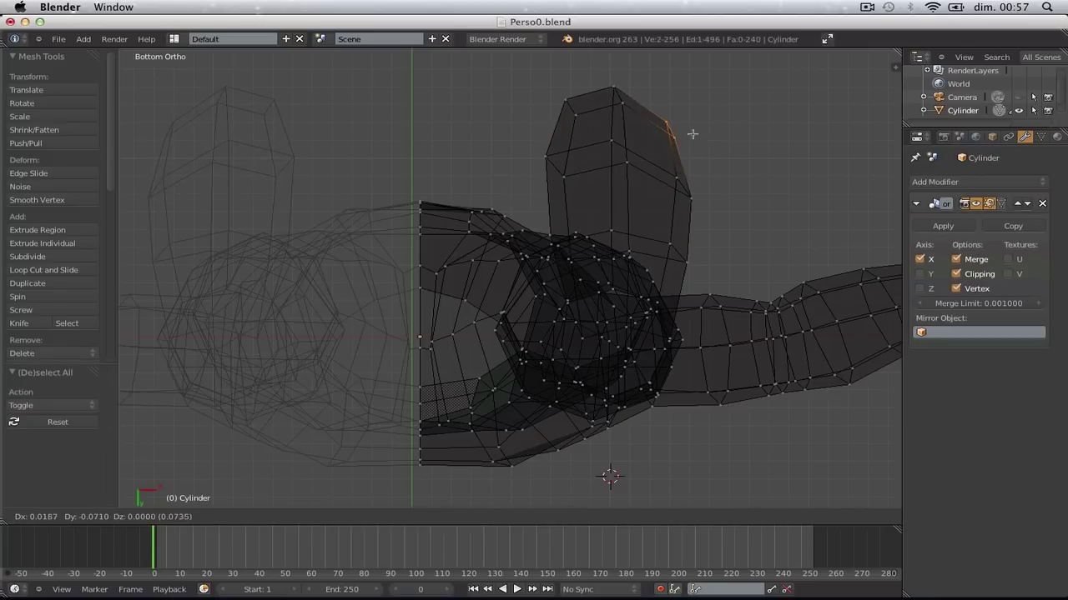
click(692, 134)
key(a)
Flatten all the sole vertices to one level by scaling them to 0 along Z in the side view
key(Tab)
key(z)
scroll(684, 295, down, 4)
middle_drag(638, 194, 569, 338)
key(Tab)
scroll(570, 339, up, 5)
key(KP_3)
scroll(553, 307, up, 1)
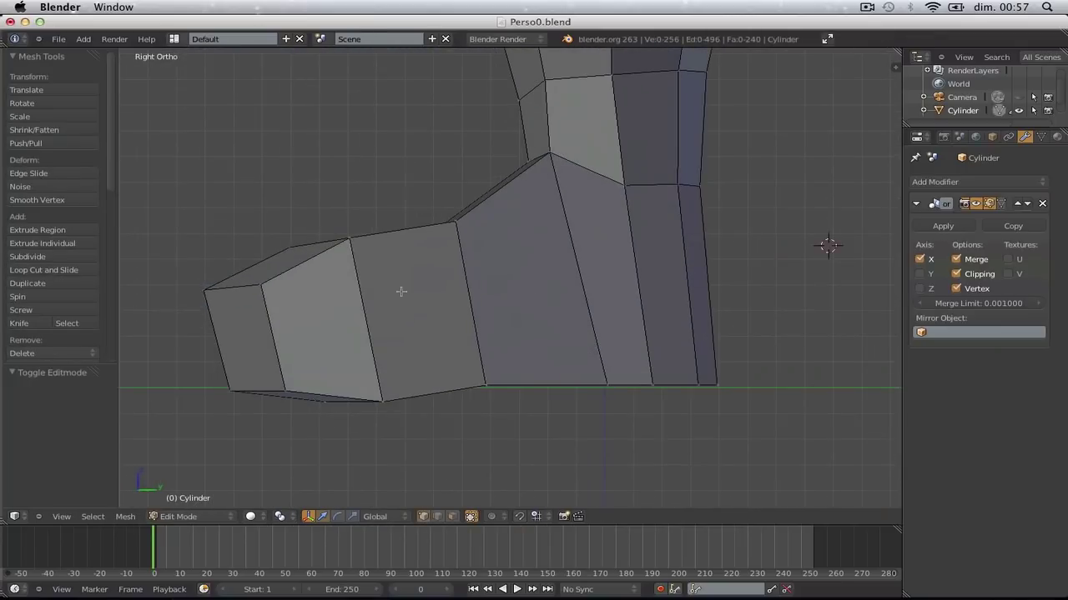
key(z)
scroll(402, 291, down, 1)
key(b)
drag(231, 353, 726, 445)
scroll(726, 445, down, 2)
key(b)
drag(686, 403, 296, 320)
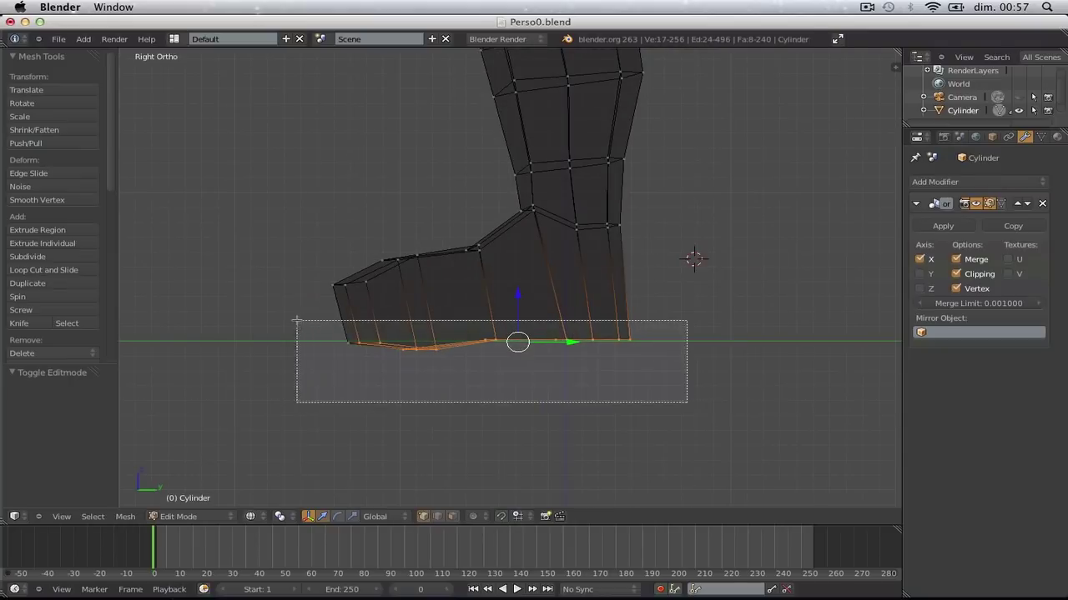
key(s)
key(z)
key(0)
key(Return)
Scale the whole foot down uniformly to about 0.83 and reposition it slightly under the ankle
scroll(300, 312, down, 4)
scroll(415, 245, up, 2)
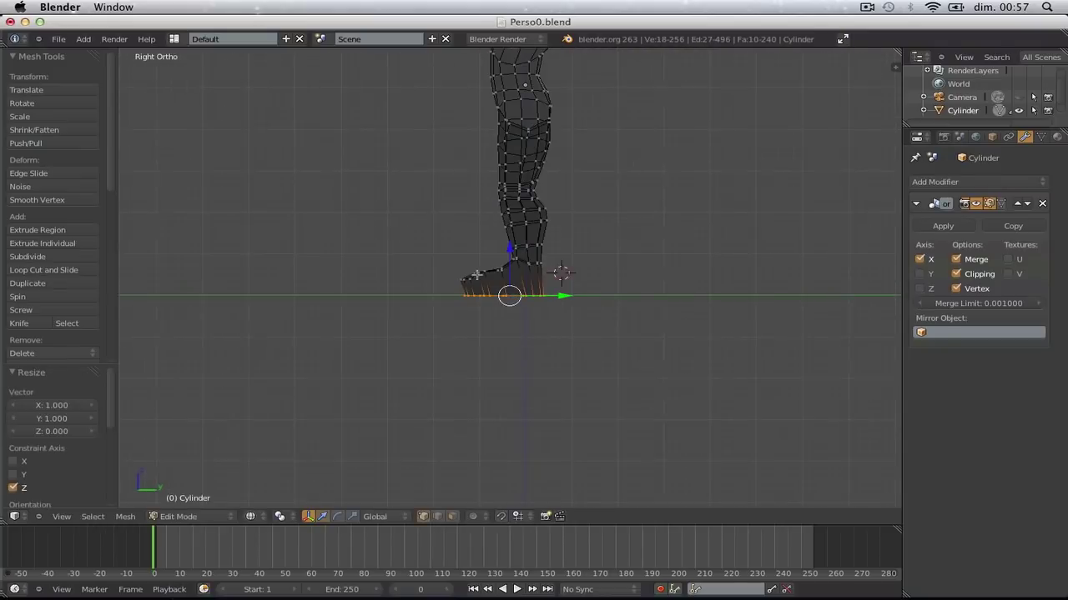
key(b)
drag(382, 237, 575, 322)
key(s)
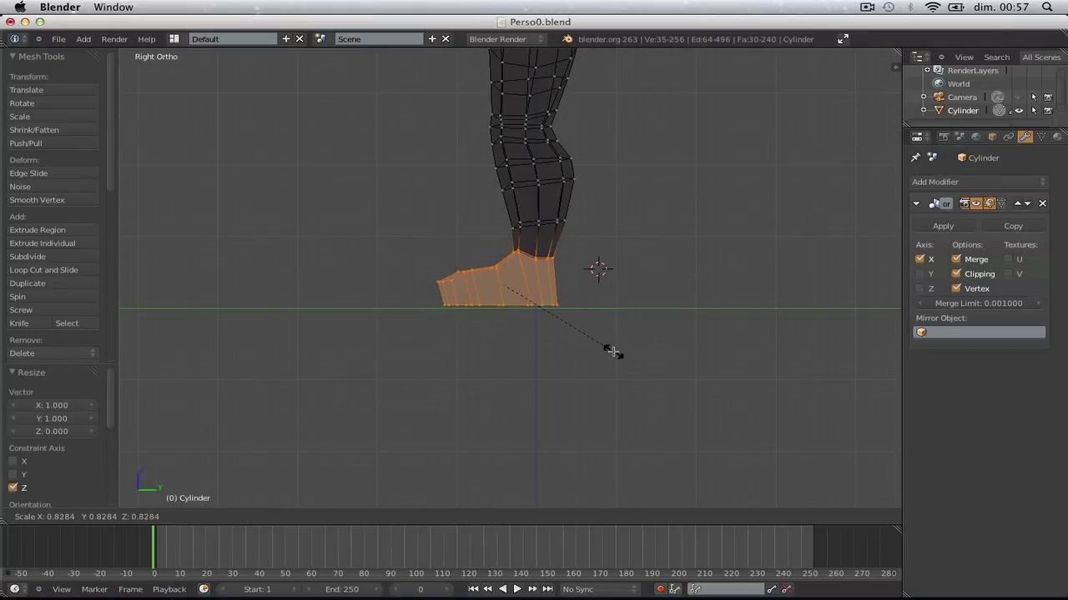
click(615, 353)
key(g)
click(621, 352)
Lower the three top vertices at the toe tip to thin the front of the foot in the side view
key(Tab)
middle_drag(620, 357, 674, 372)
scroll(671, 372, up, 4)
key(KP_1)
key(Tab)
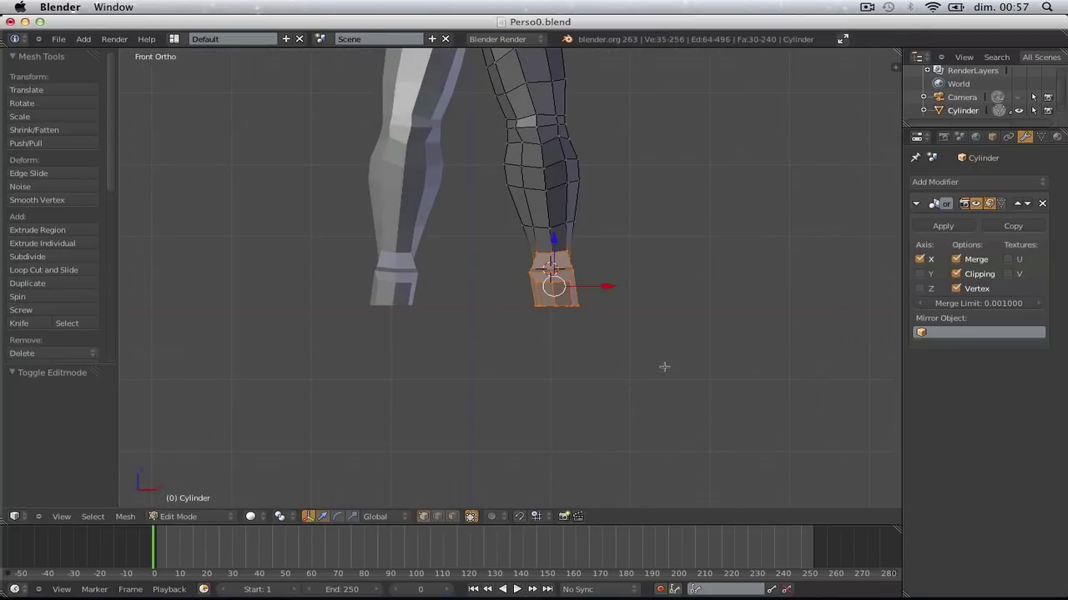
scroll(665, 367, up, 4)
key(KP_3)
scroll(665, 367, up, 2)
key(a)
key(z)
key(b)
mouse_move(279, 261)
mouse_down()
mouse_move(291, 284)
mouse_move(411, 365)
mouse_up()
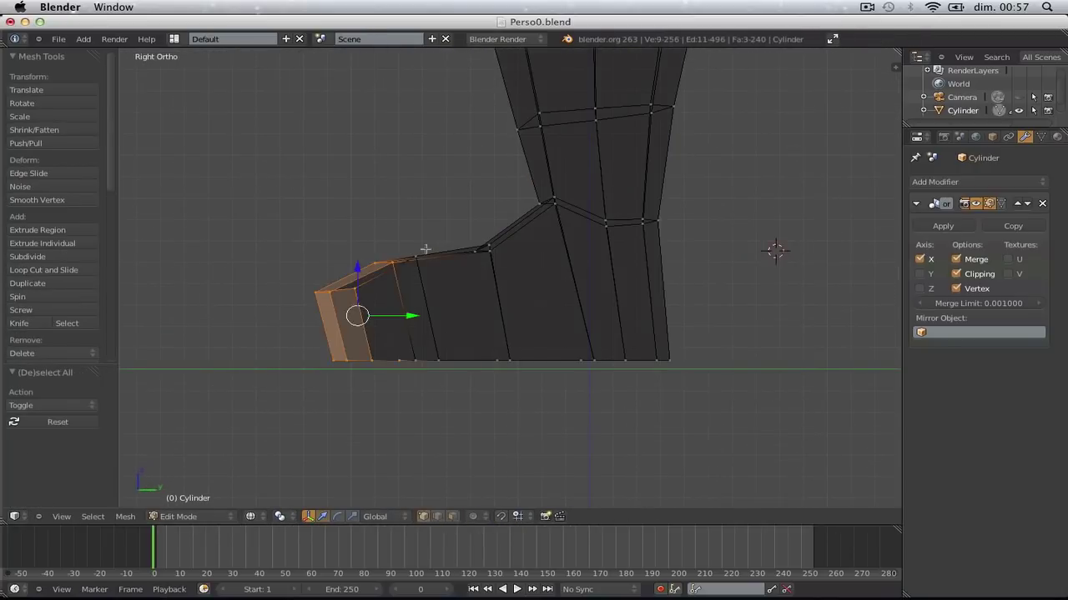
key(a)
key(b)
drag(313, 242, 411, 334)
drag(303, 272, 369, 308)
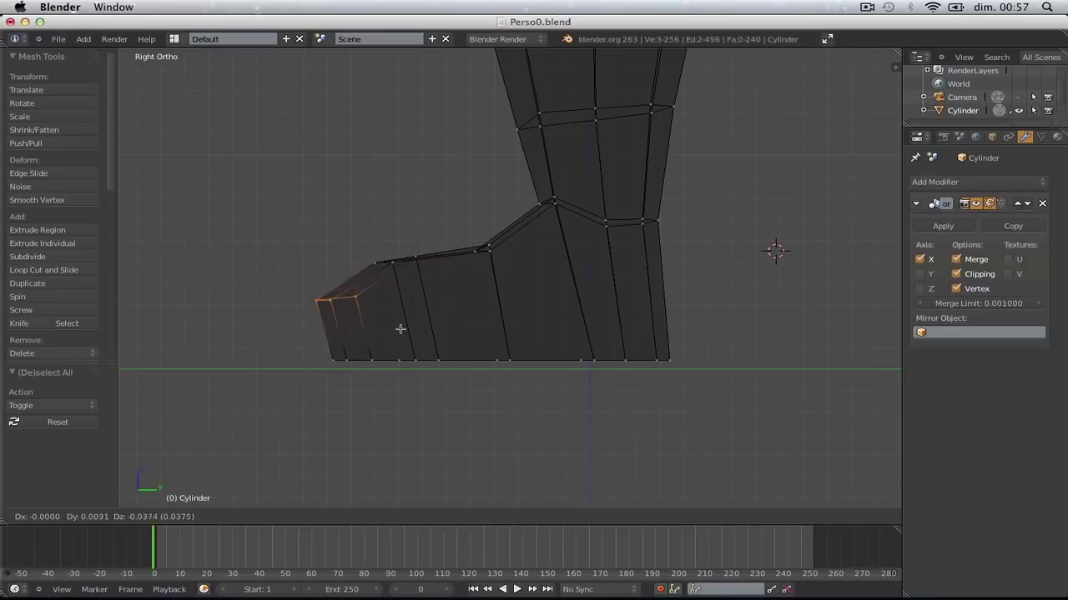
key(g)
click(403, 363)
Move the second row of top toe vertices down and forward, and lower the instep row slightly
drag(359, 224, 429, 275)
key(g)
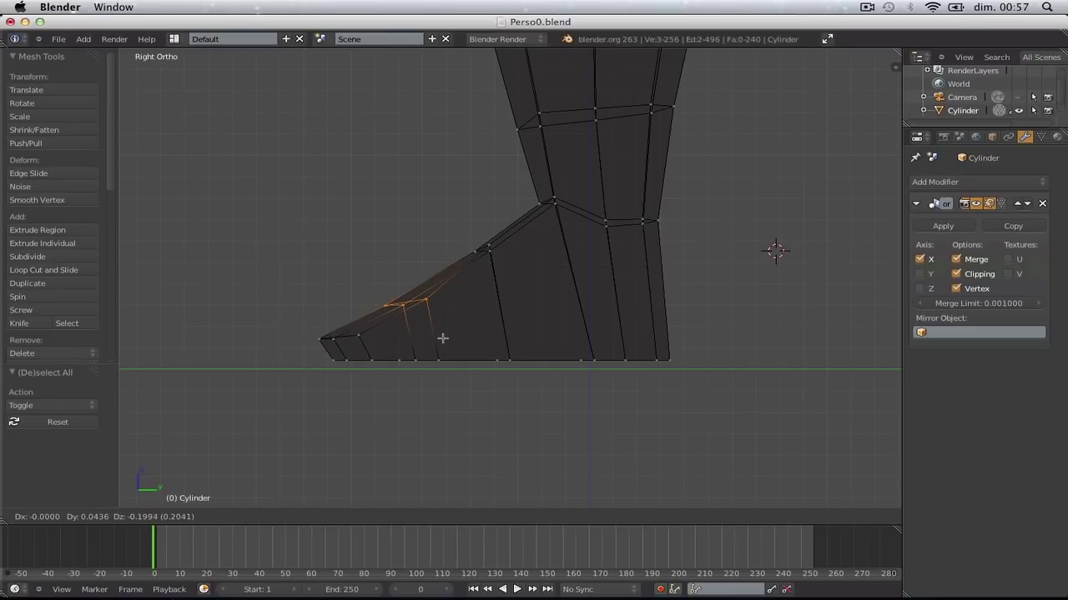
click(408, 331)
key(a)
key(b)
drag(438, 181, 515, 284)
key(g)
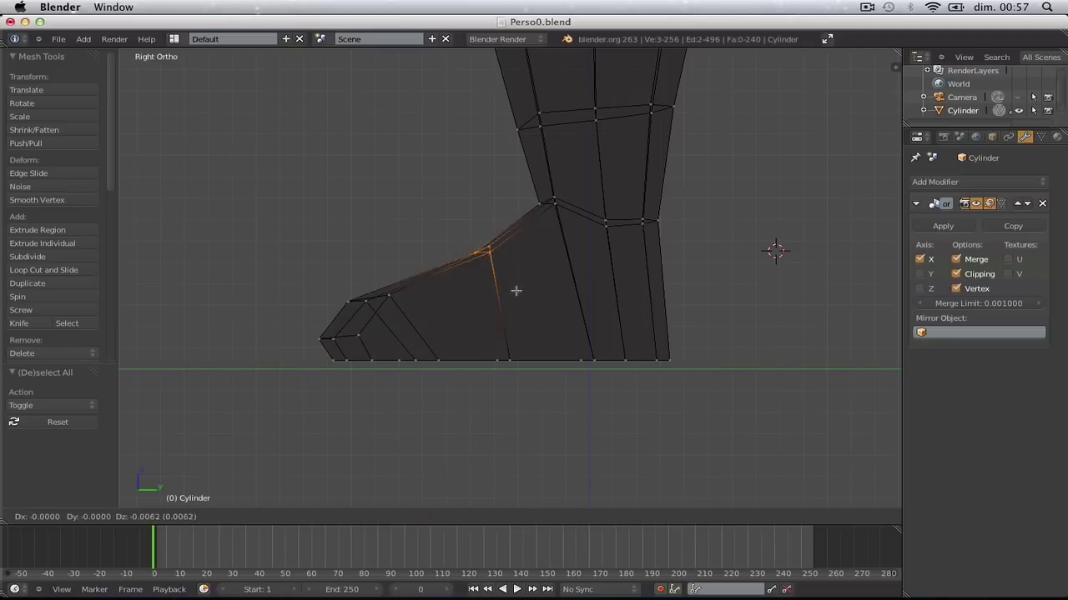
click(519, 295)
key(a)
Scale the instep's two side vertices by 0.675 along X and narrow the side vertices of the toe row along X
key(z)
scroll(474, 296, down, 1)
middle_drag(474, 296, 636, 296)
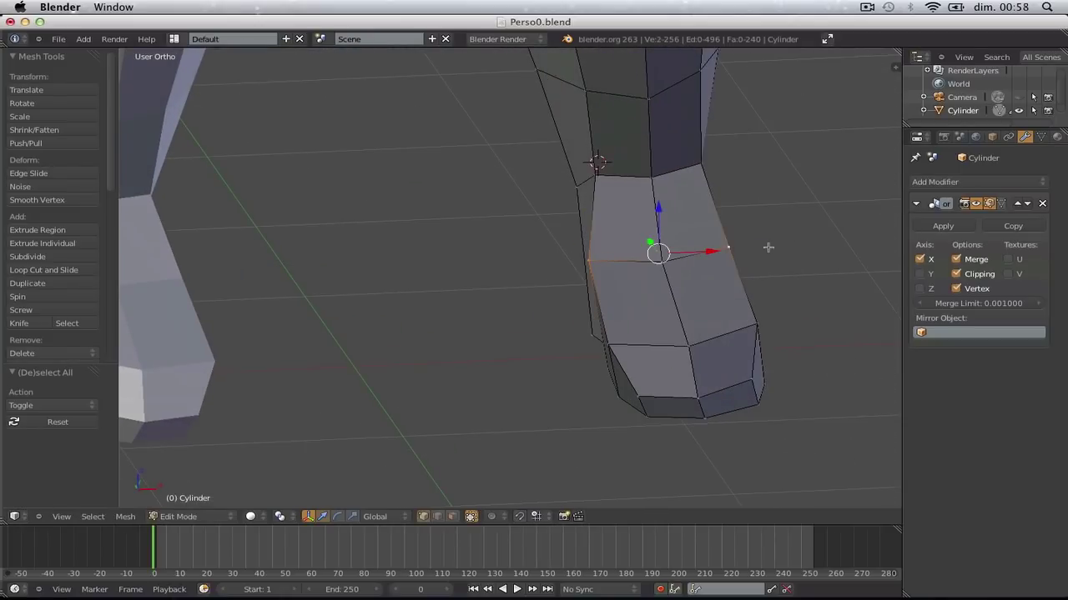
key(s)
key(x)
click(725, 257)
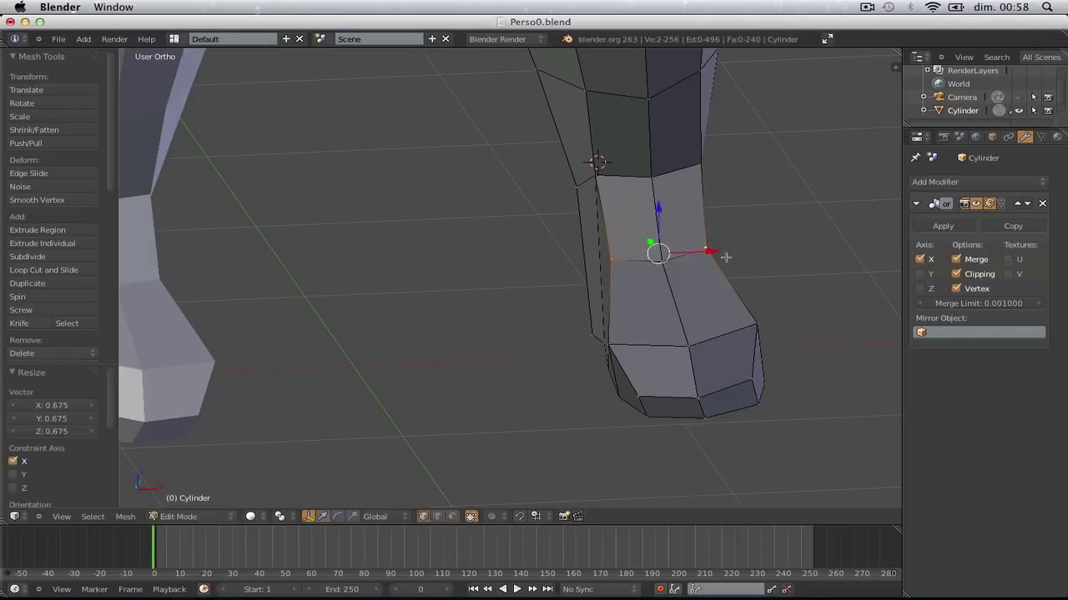
key(s)
key(x)
click(739, 320)
key(Tab)
scroll(741, 321, down, 4)
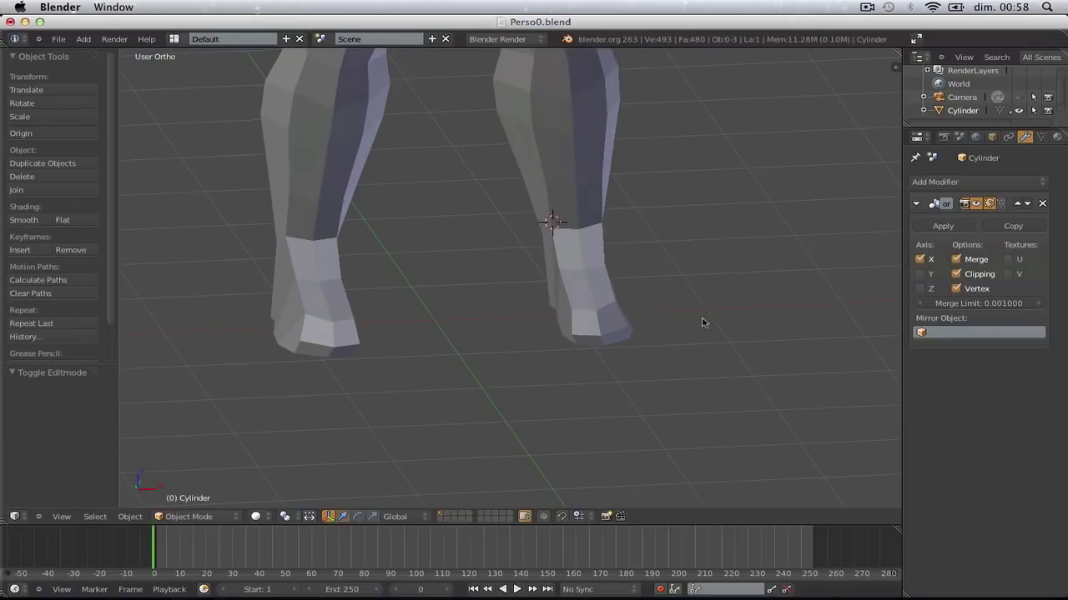
Try to move the two side vertices of the top toe row about 0.05 along X
scroll(703, 323, up, 4)
key(Tab)
right_click(682, 372)
key(g)
key(x)
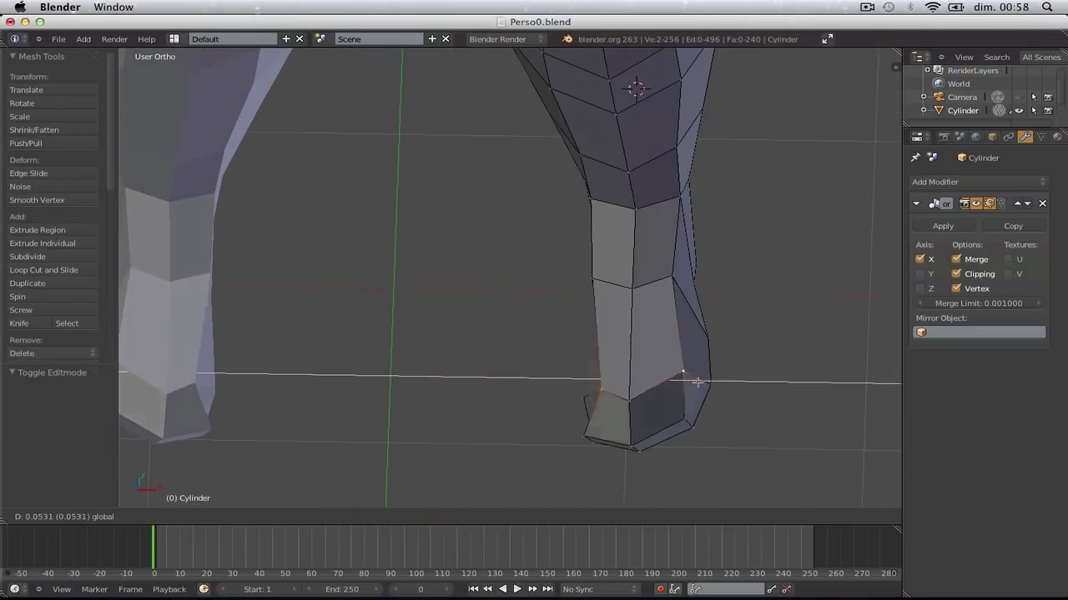
click(695, 382)
key(ctrl+z)
Move the outer top toe vertex about 0.06 outward, 0.03 forward and 0.03 down
right_click(670, 373)
key(g)
click(681, 383)
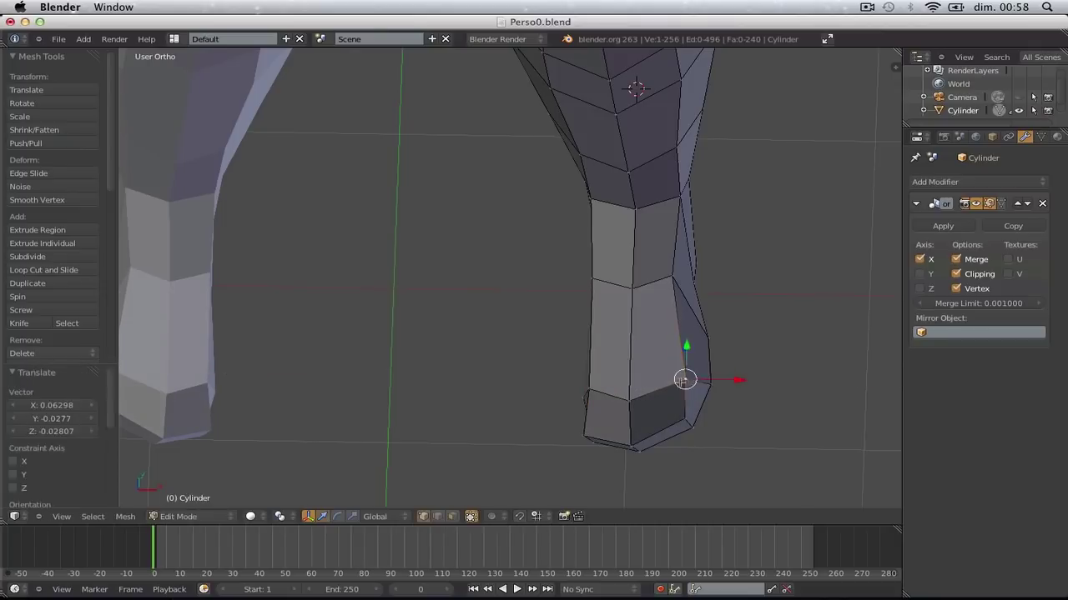
Move the inner toe-corner vertices about 0.05 toward the foot's centre and 0.03 back, and nudge one corner vertex separately
key(z)
right_click(585, 436)
key(g)
click(619, 445)
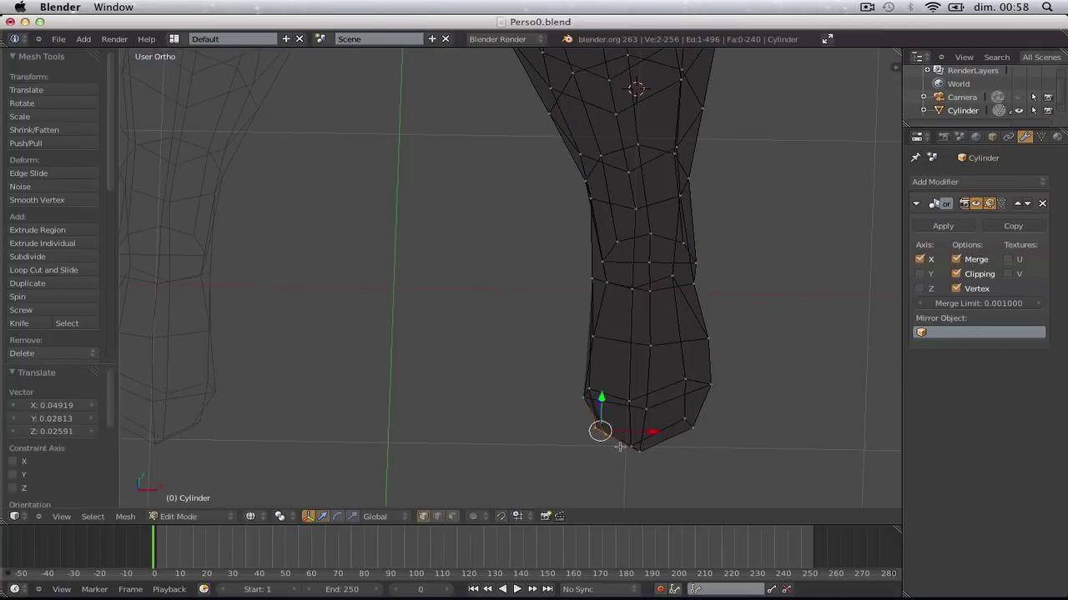
key(a)
right_click(595, 437)
key(g)
click(600, 419)
key(a)
Try smoothing all vertices of the foot
scroll(631, 406, down, 2)
key(z)
key(KP_3)
key(z)
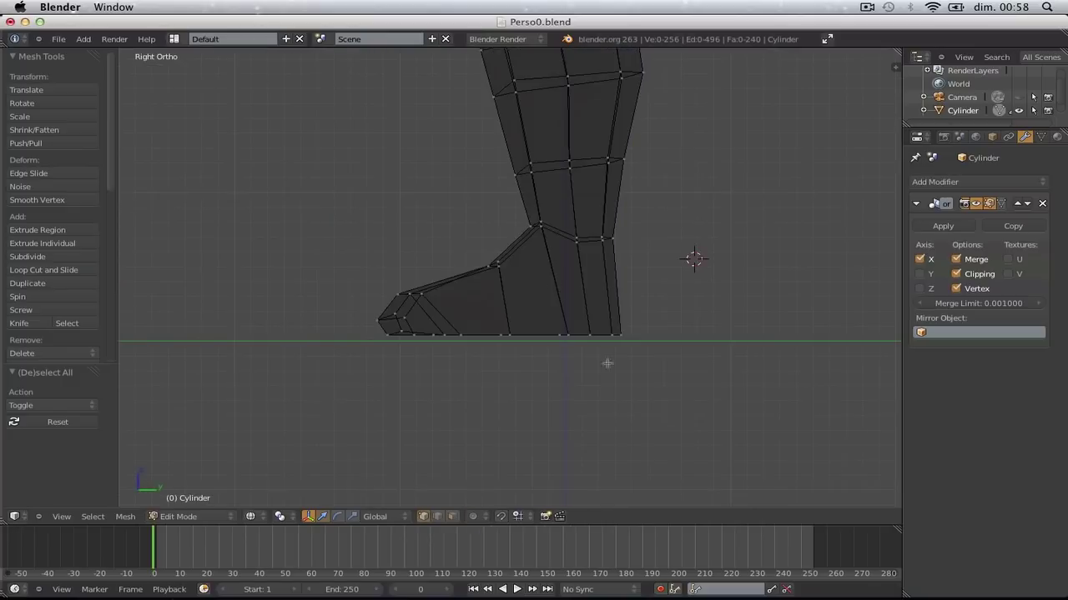
key(b)
drag(278, 197, 659, 372)
key(w)
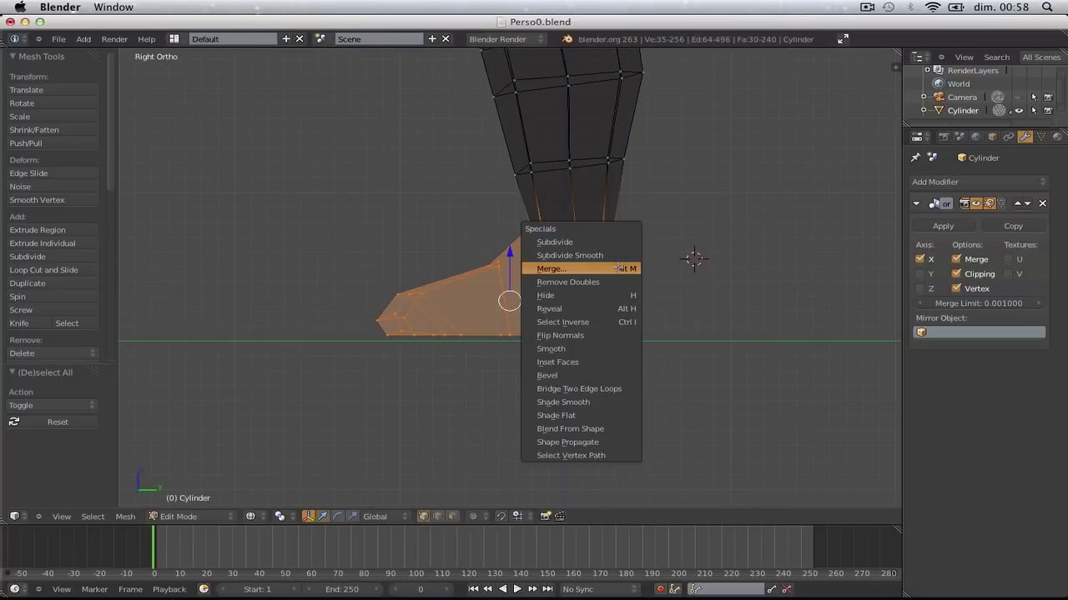
click(606, 347)
key(ctrl+e)
key(ctrl+z)
Cut a horizontal edge loop around the foot at mid-height and enlarge it by about 1.04, widening it further along X
key(ctrl+r)
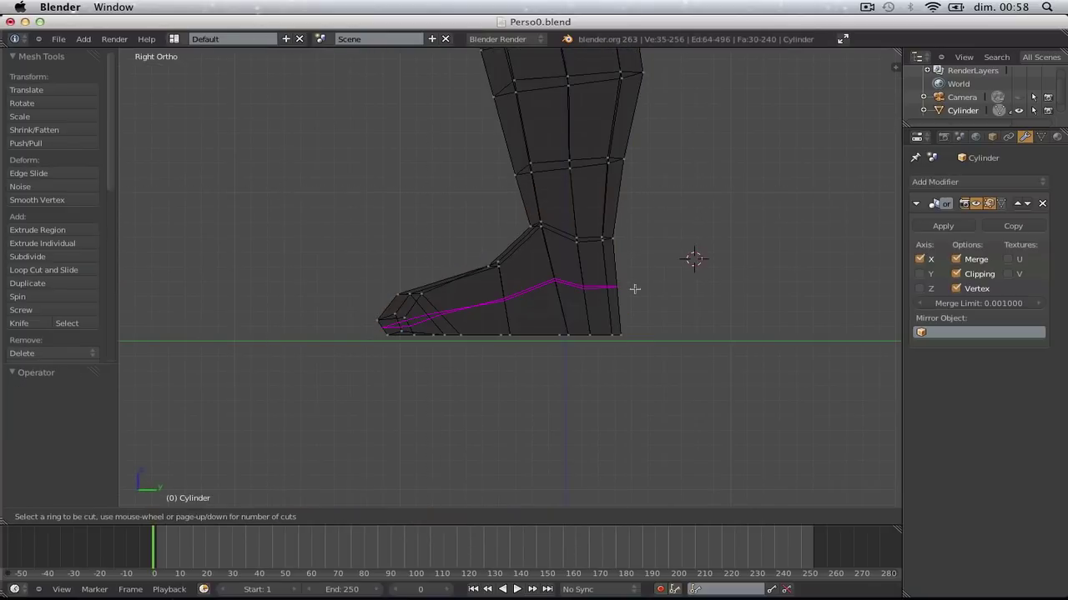
click(635, 288)
click(634, 289)
key(z)
middle_drag(510, 334, 666, 376)
key(s)
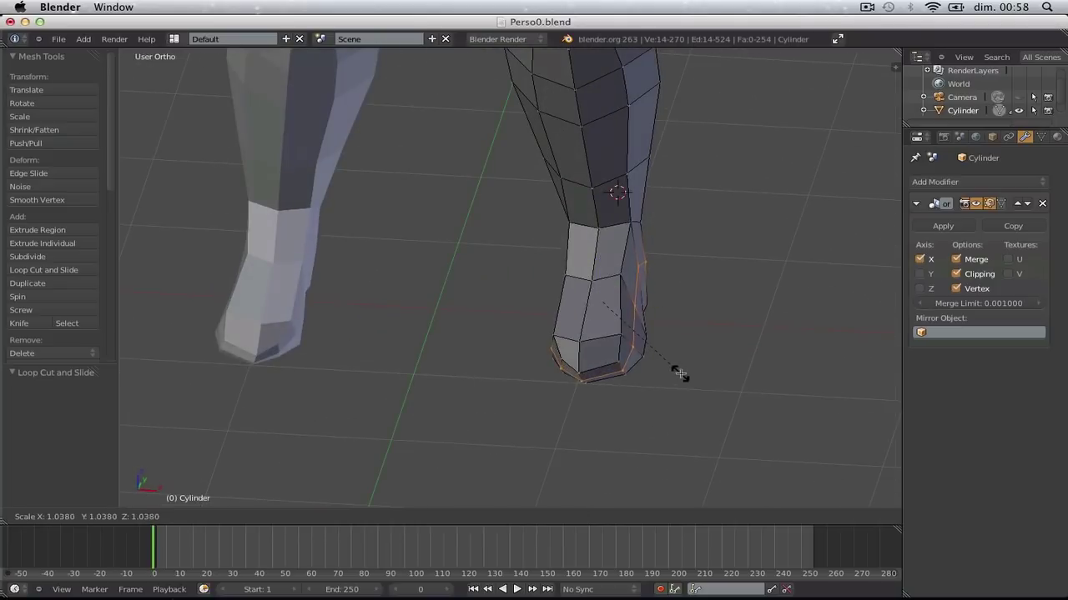
click(680, 374)
key(s)
key(x)
click(697, 375)
key(a)
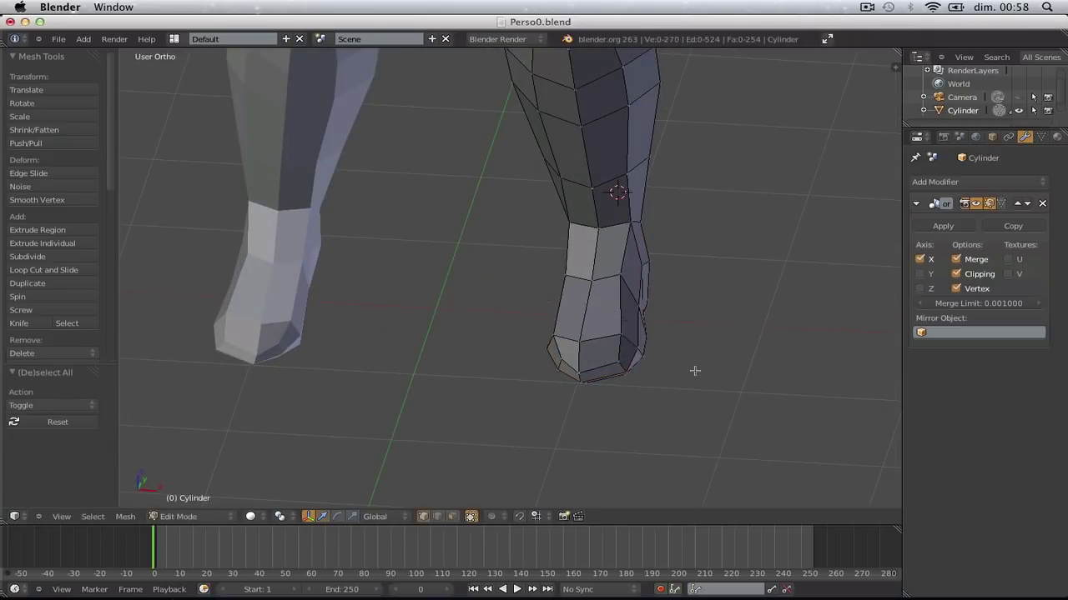
Smooth all vertices of the foot once
key(KP_3)
drag(338, 217, 671, 392)
key(w)
click(674, 405)
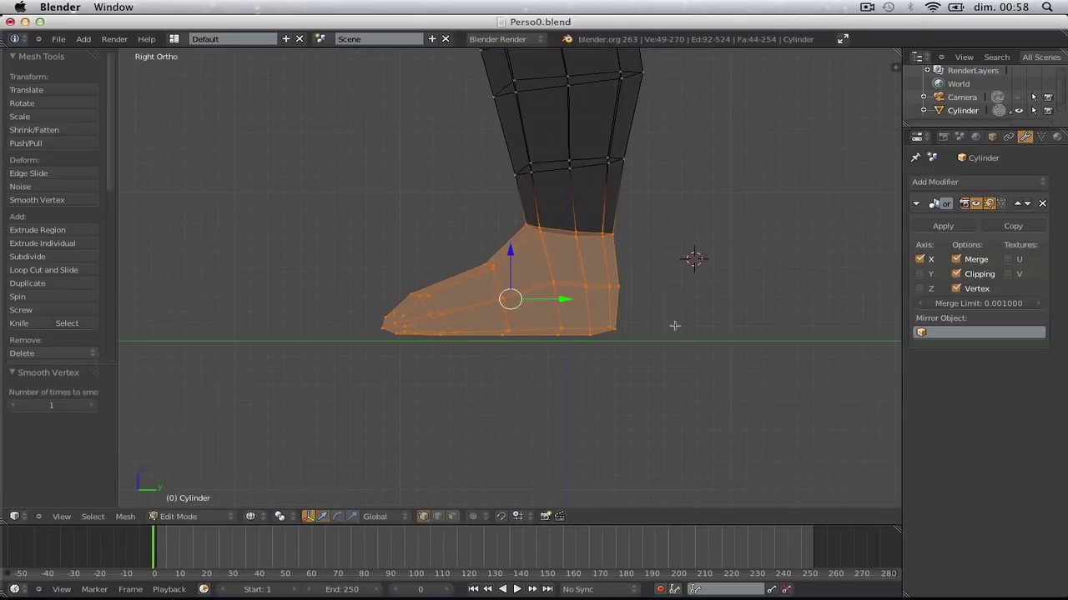
Scale the smoothed foot up by 1.148 and shift it about 0.02 backward
key(s)
click(696, 329)
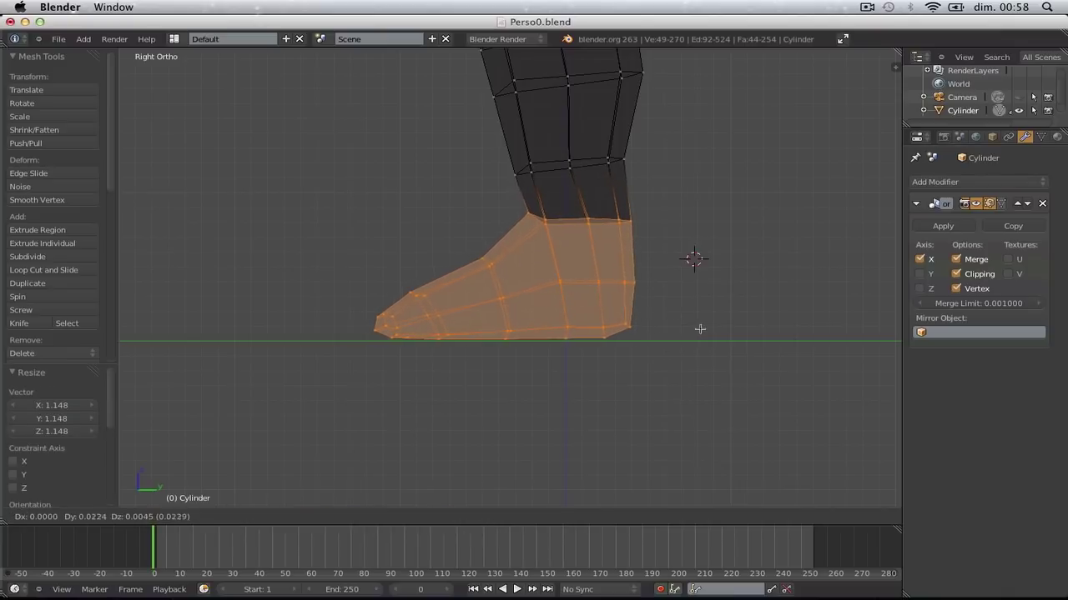
key(a)
Scale the sole vertices up by 1.104 and flatten them to 0 along Z
key(b)
drag(389, 334, 716, 380)
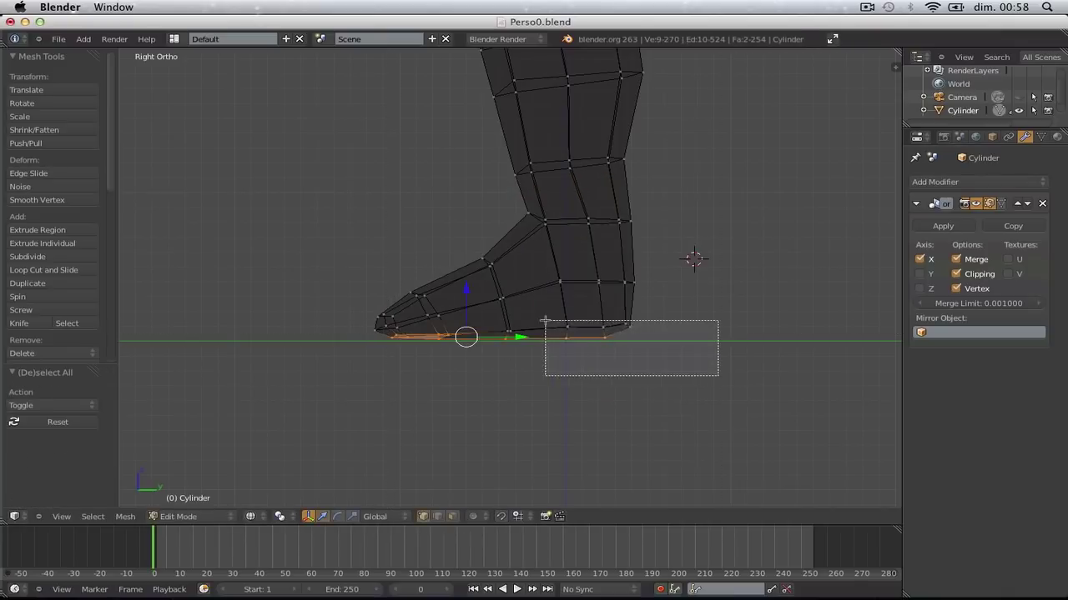
key(s)
key(z)
key(0)
key(Return)
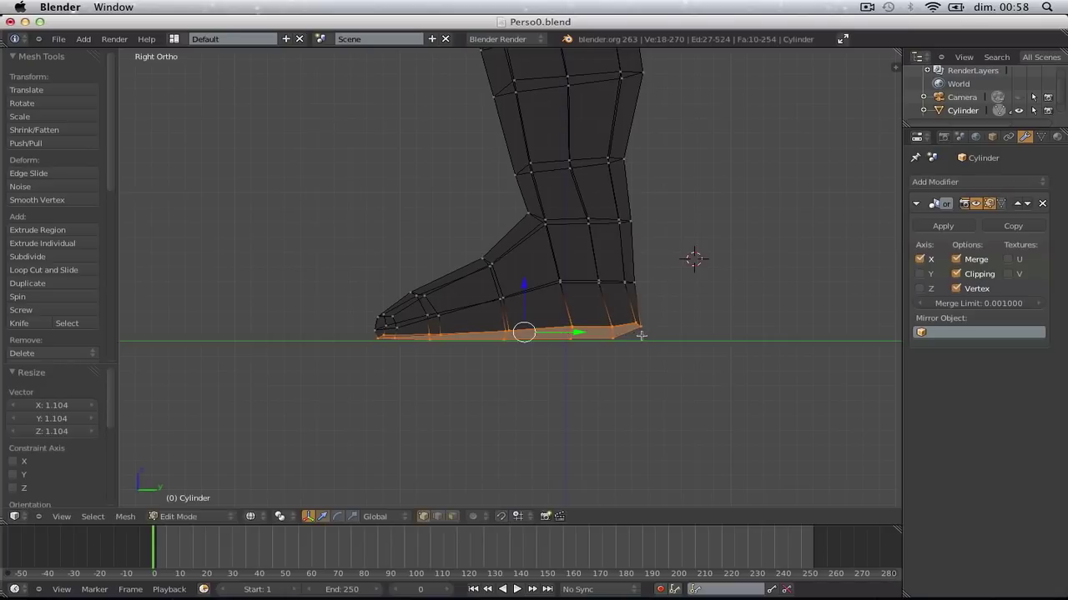
Move the flattened sole about 0.05 down onto the ground line
key(g)
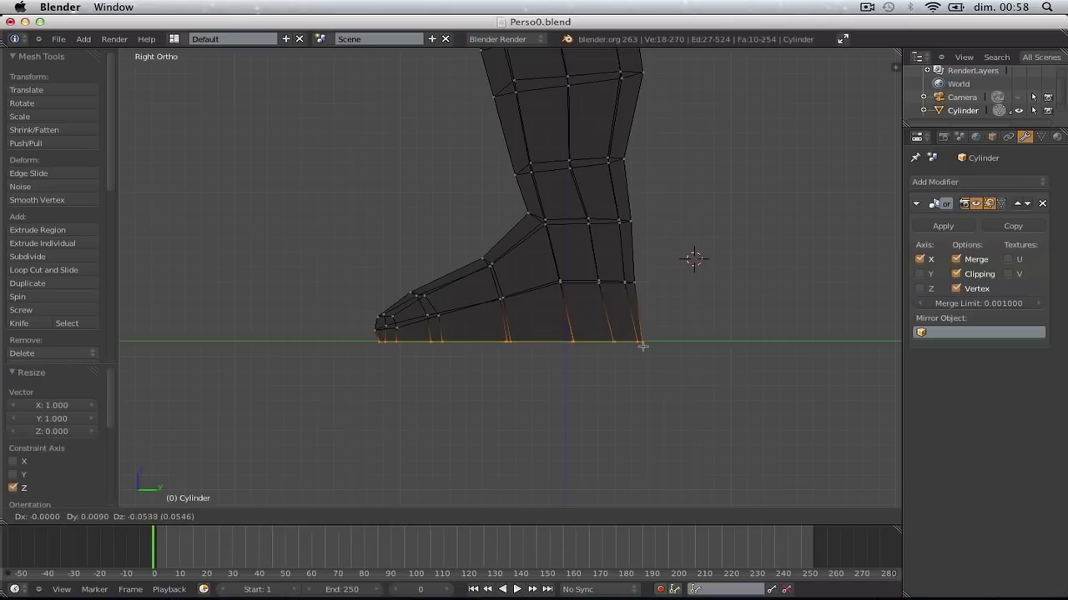
click(643, 345)
key(s)
key(Escape)
Widen the foot below the ankle by 1.427 along X in the front view
key(Tab)
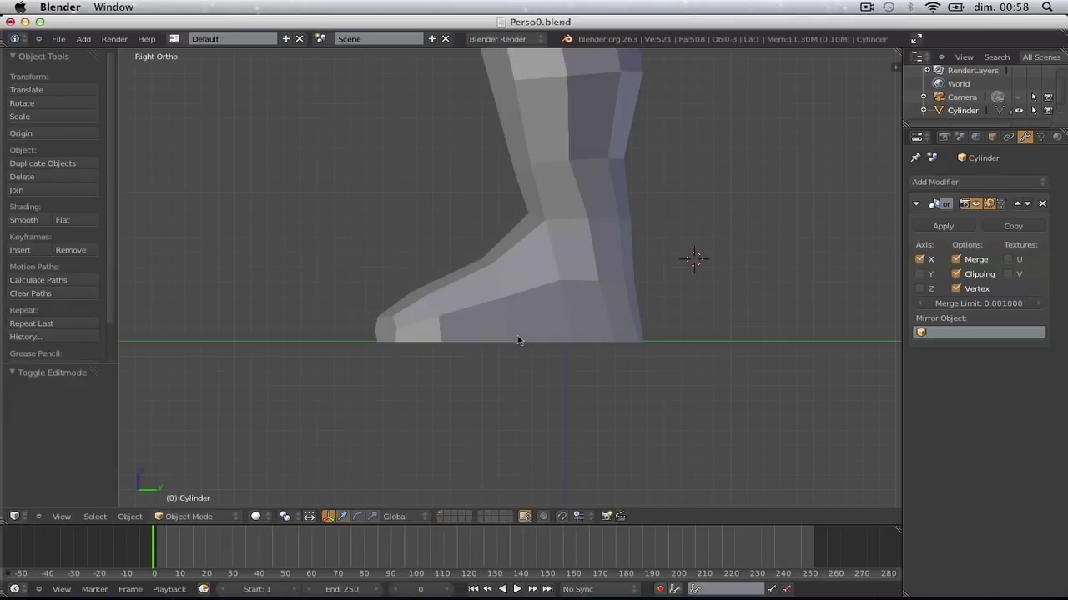
middle_drag(519, 341, 684, 423)
key(Tab)
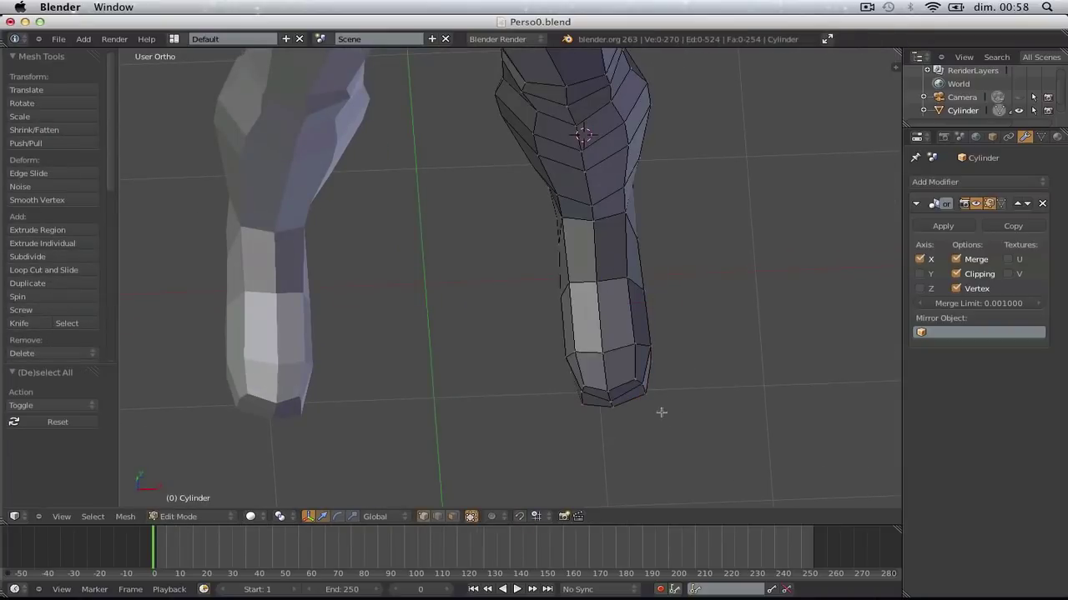
key(KP_1)
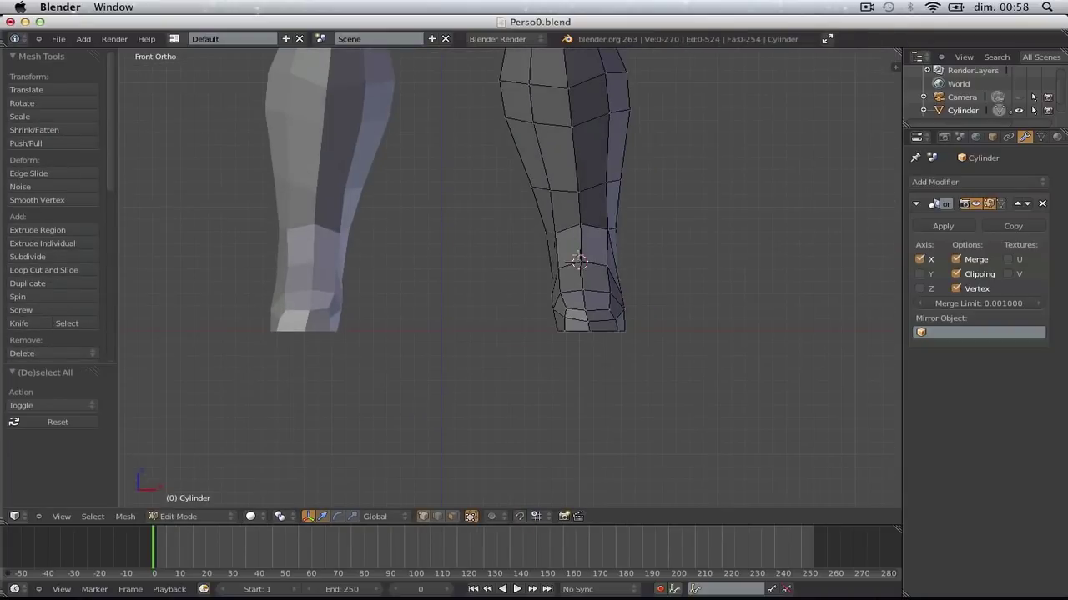
key(z)
drag(522, 250, 710, 370)
key(s)
key(x)
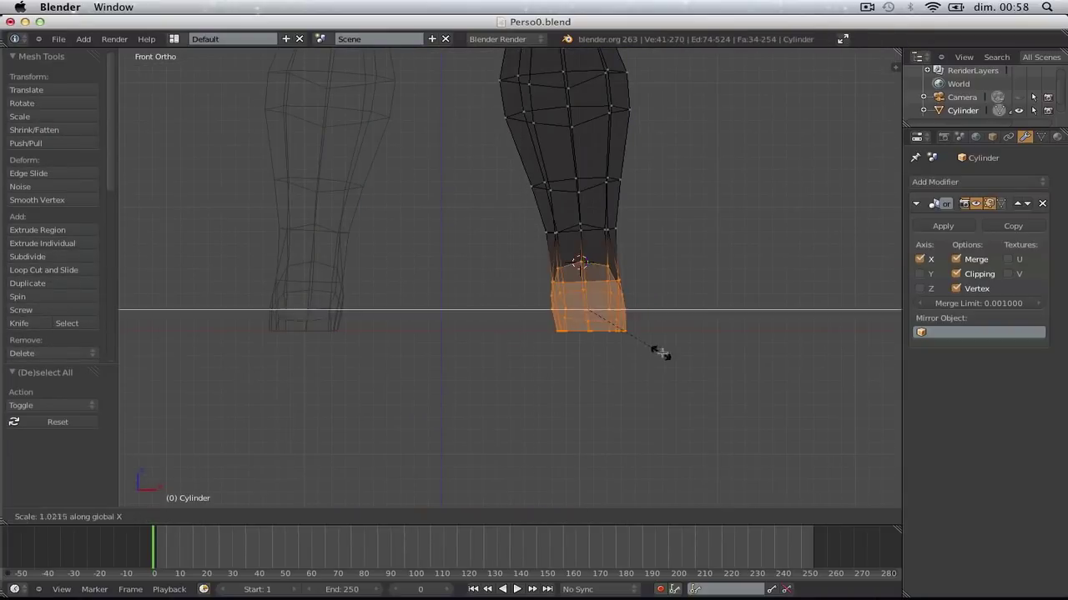
click(696, 350)
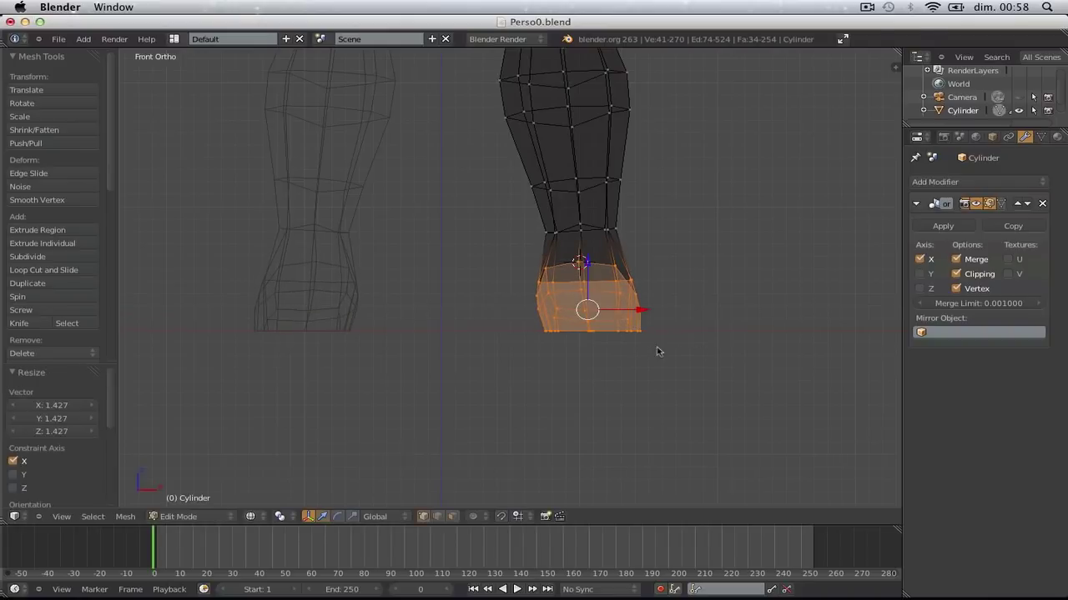
Extend the foot selection up to the ankle, scale it down uniformly and reposition it on the ground line
key(Tab)
key(z)
scroll(584, 319, down, 3)
middle_drag(584, 319, 626, 348)
scroll(621, 348, down, 6)
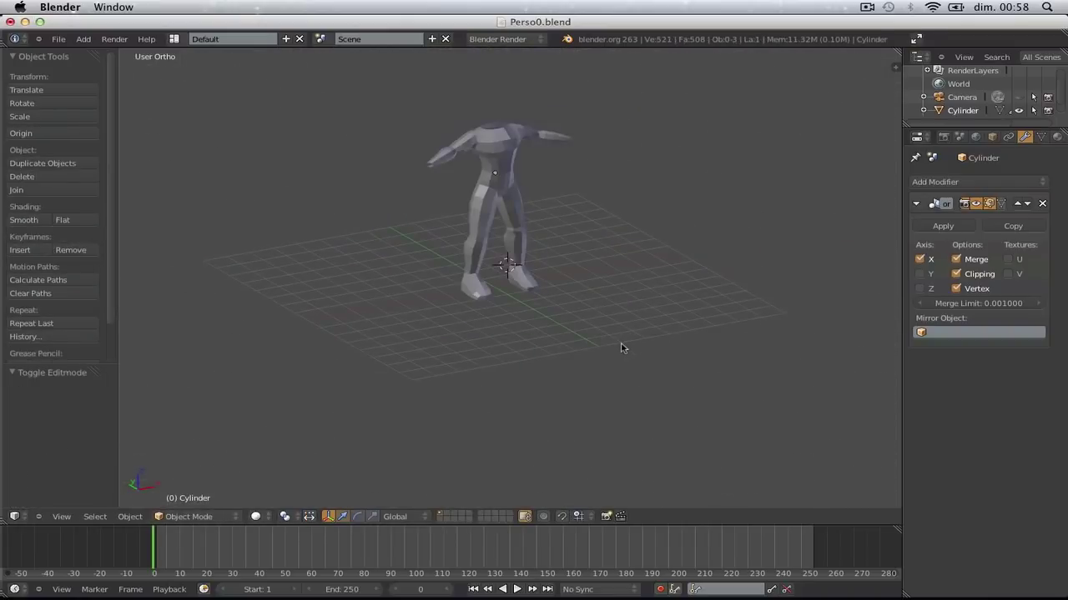
key(Tab)
key(KP_1)
scroll(559, 221, up, 4)
key(ctrl+KP_Add)
key(s)
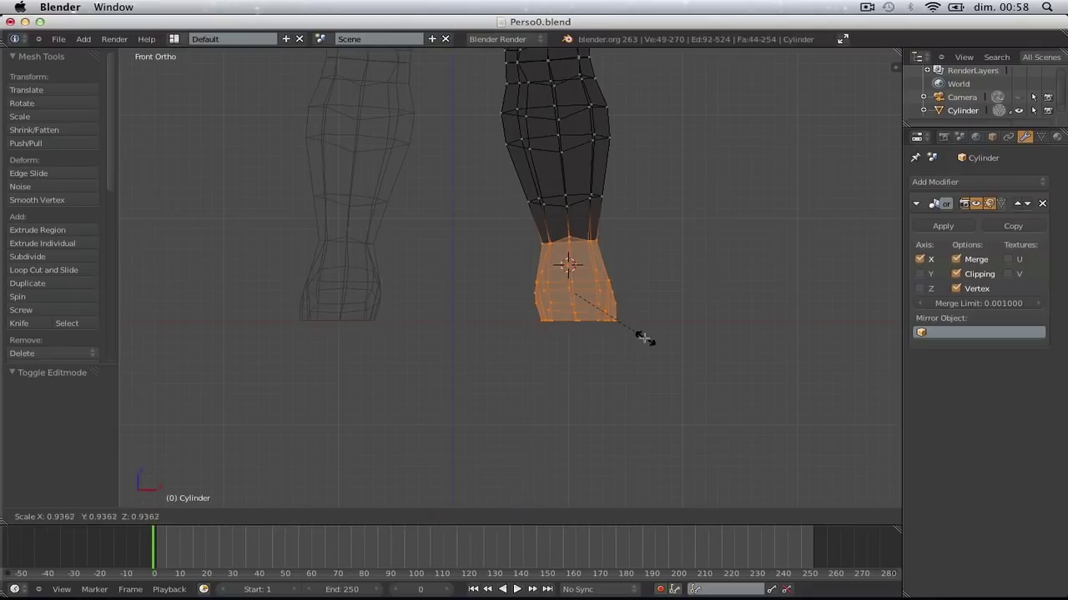
click(634, 335)
key(g)
click(633, 337)
key(a)
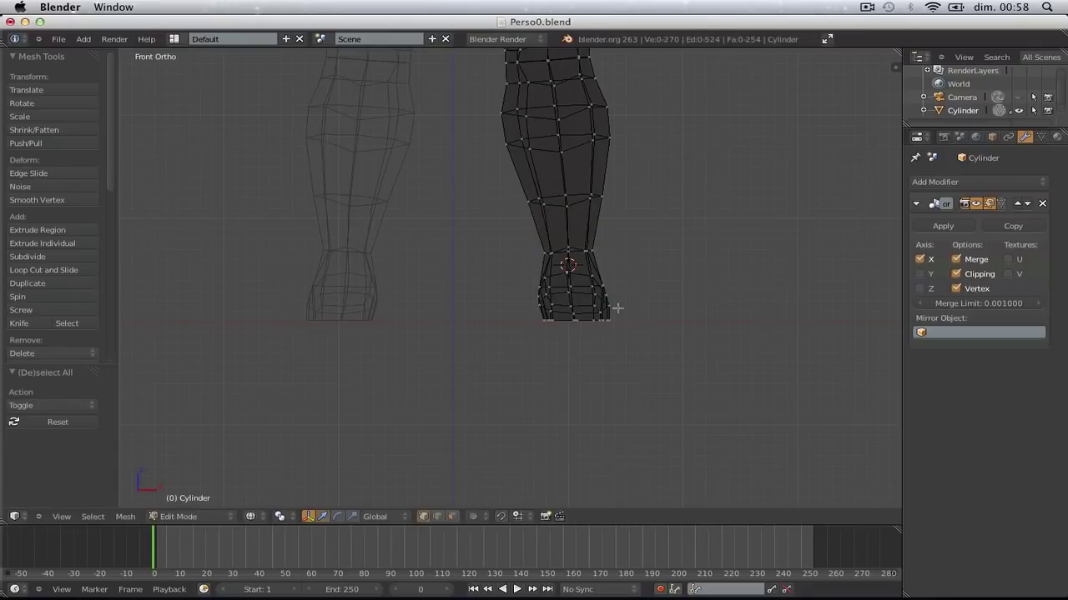
Raise the ring of ankle vertices slightly up the leg in the front view and check the result in solid display
key(b)
drag(520, 231, 620, 268)
key(g)
click(620, 253)
key(Tab)
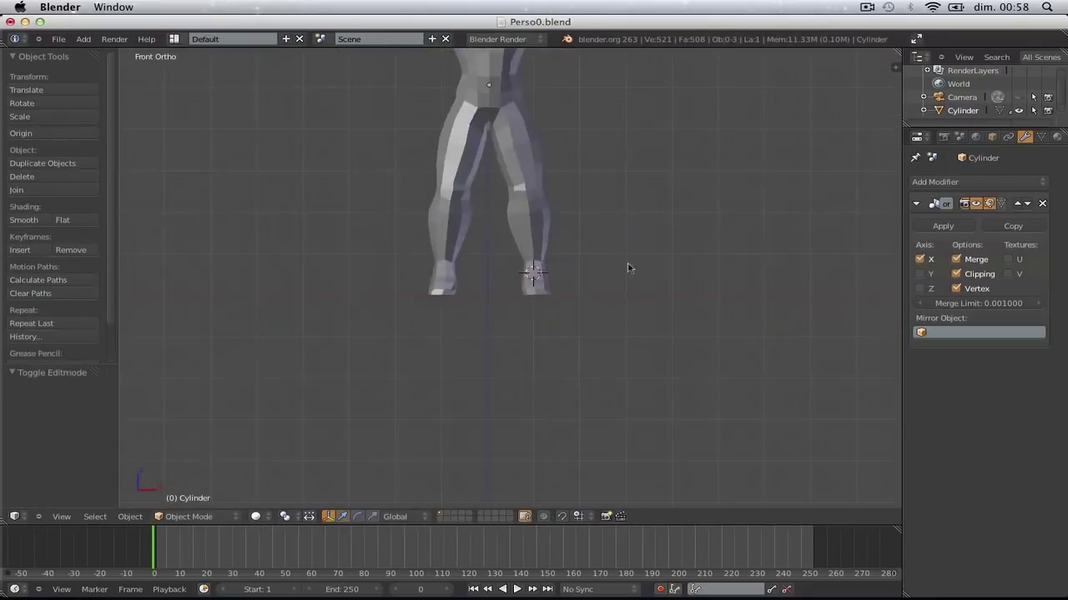
middle_drag(626, 265, 543, 309)
key(KP_3)
key(Tab)
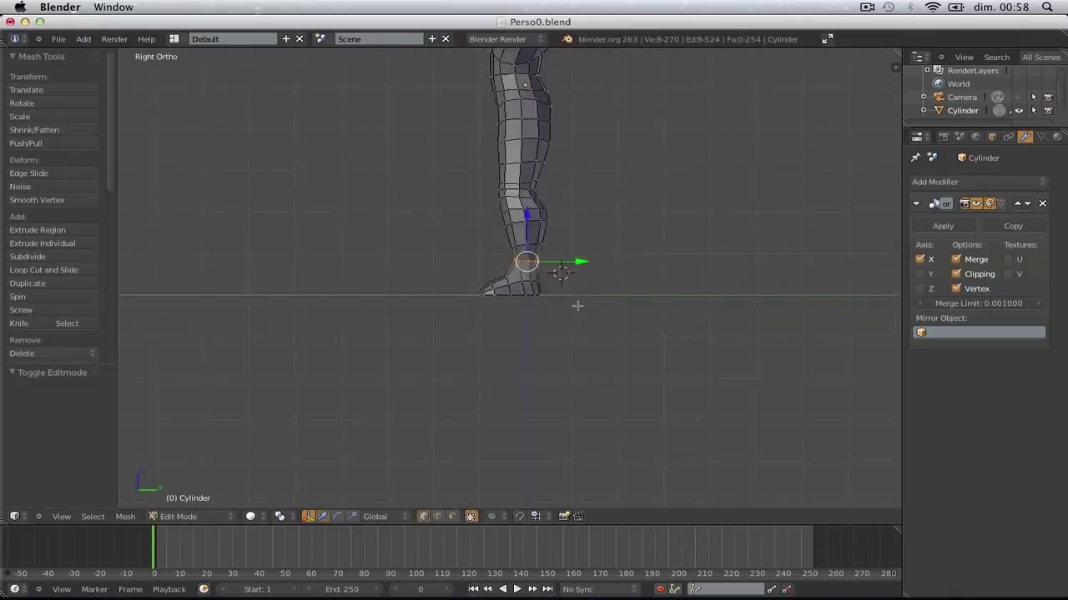
Try to move the heel's upper rear vertices about 0.065 backward along Y and 0.016 up in the side view
key(a)
scroll(576, 272, up, 9)
key(z)
key(b)
drag(607, 273, 743, 339)
key(g)
click(757, 334)
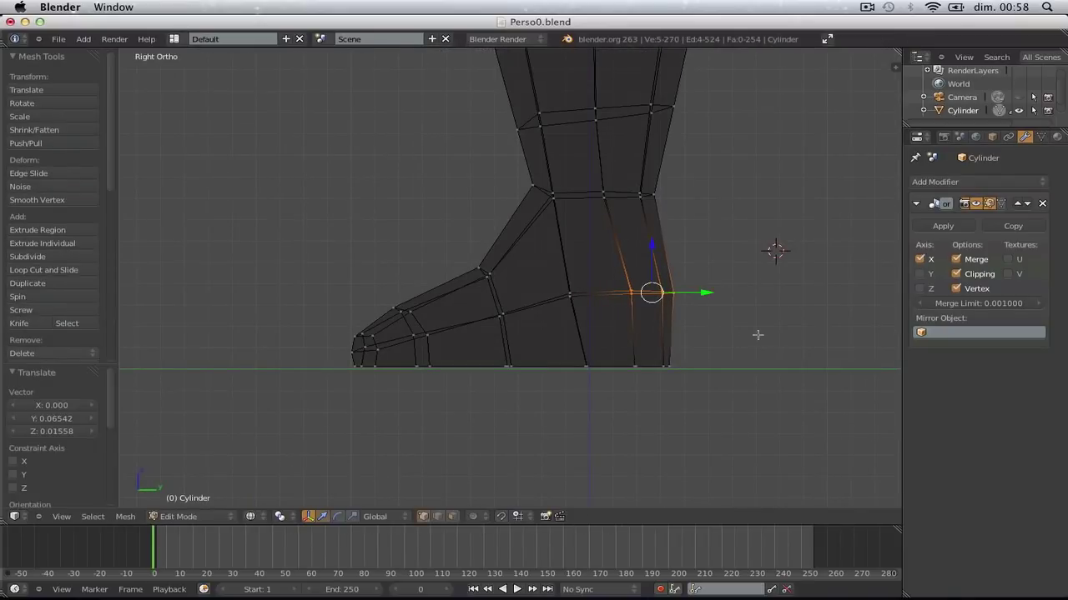
key(a)
Lower the whole ring of ankle vertices toward the foot in the side view
key(b)
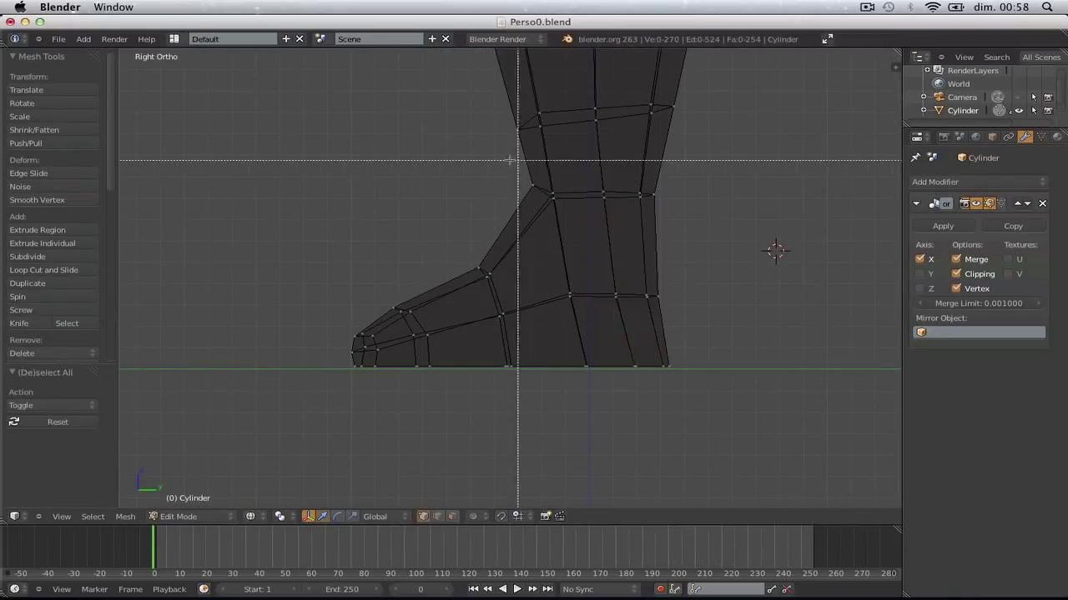
drag(508, 160, 675, 229)
key(g)
click(672, 258)
key(a)
Raise the upper vertices of the toe tip and push the middle toe vertices slightly forward
key(b)
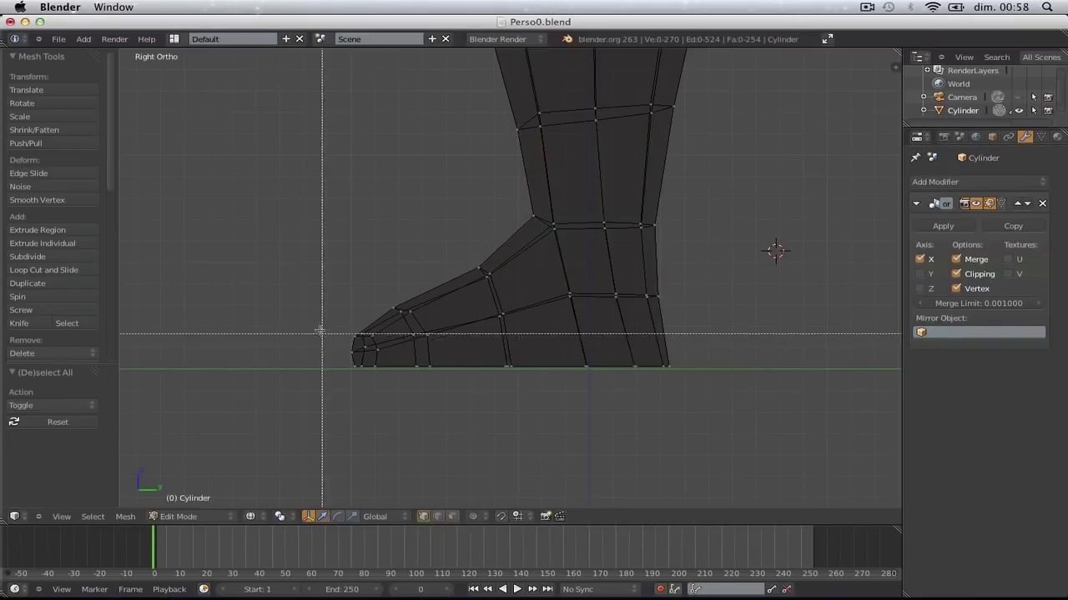
key(g)
drag(395, 339, 417, 331)
key(g)
click(417, 323)
key(a)
key(b)
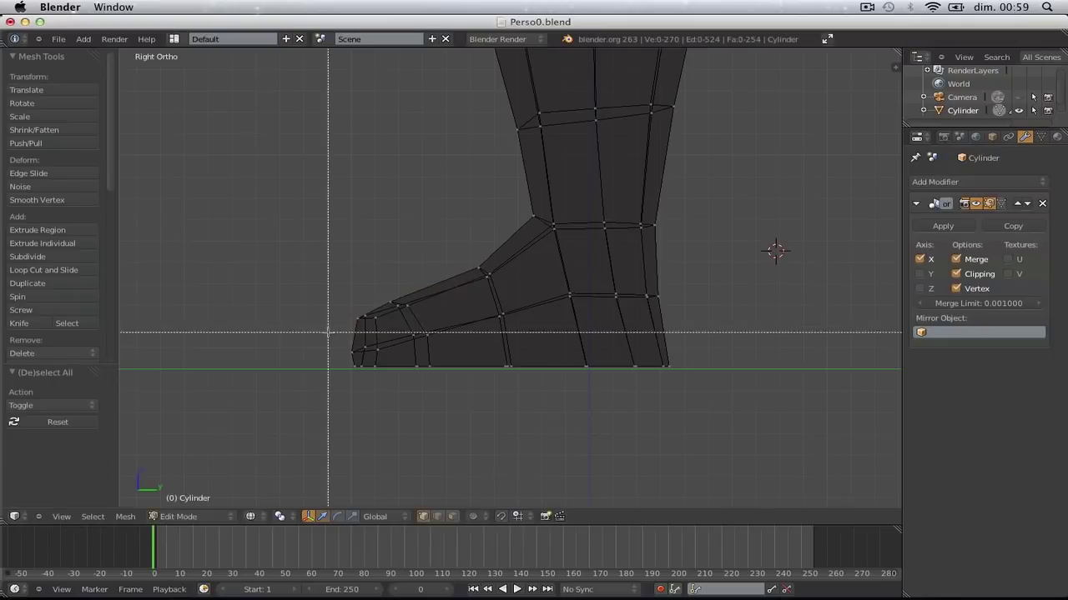
key(g)
click(395, 349)
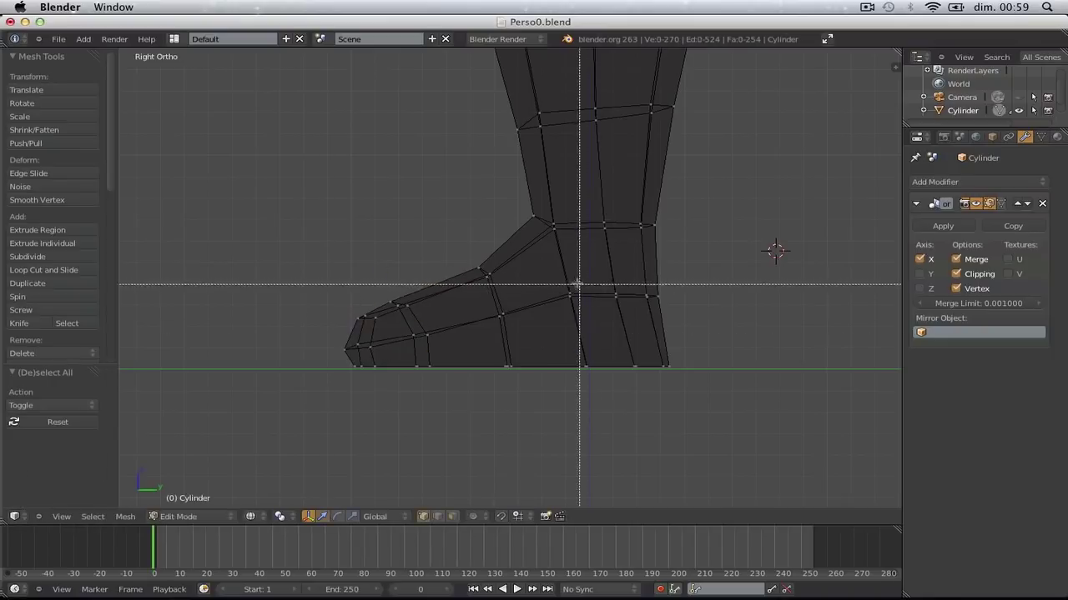
Lower the two middle side vertex pairs of the foot below the ankle slightly
drag(582, 319, 583, 319)
key(g)
click(584, 329)
key(a)
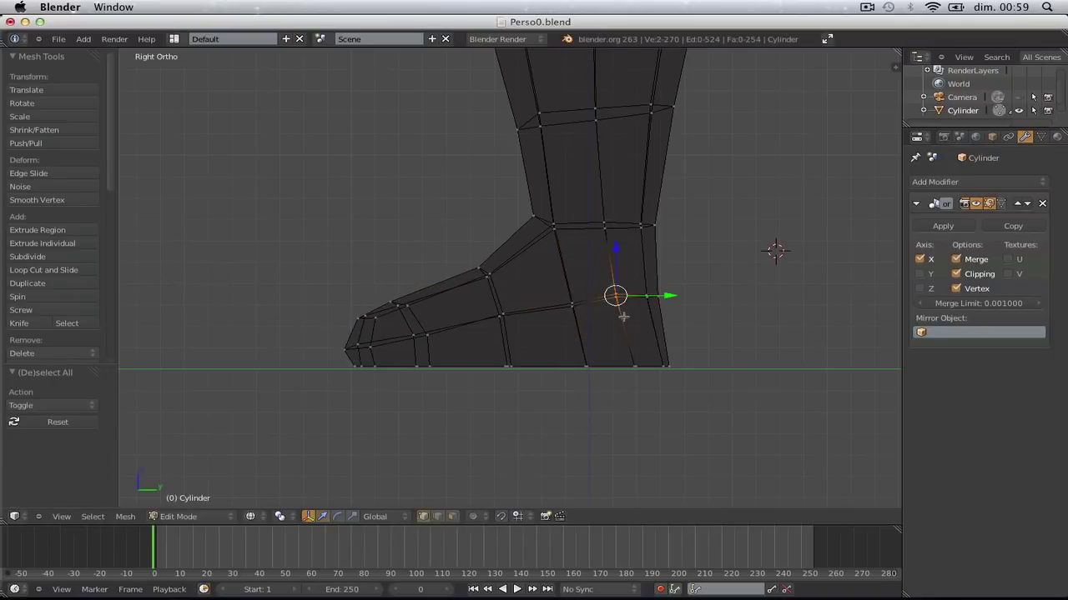
key(g)
click(626, 319)
Examine the reshaped feet and the whole body in solid display from several angles
key(Tab)
key(z)
scroll(491, 309, down, 4)
middle_drag(491, 310, 689, 374)
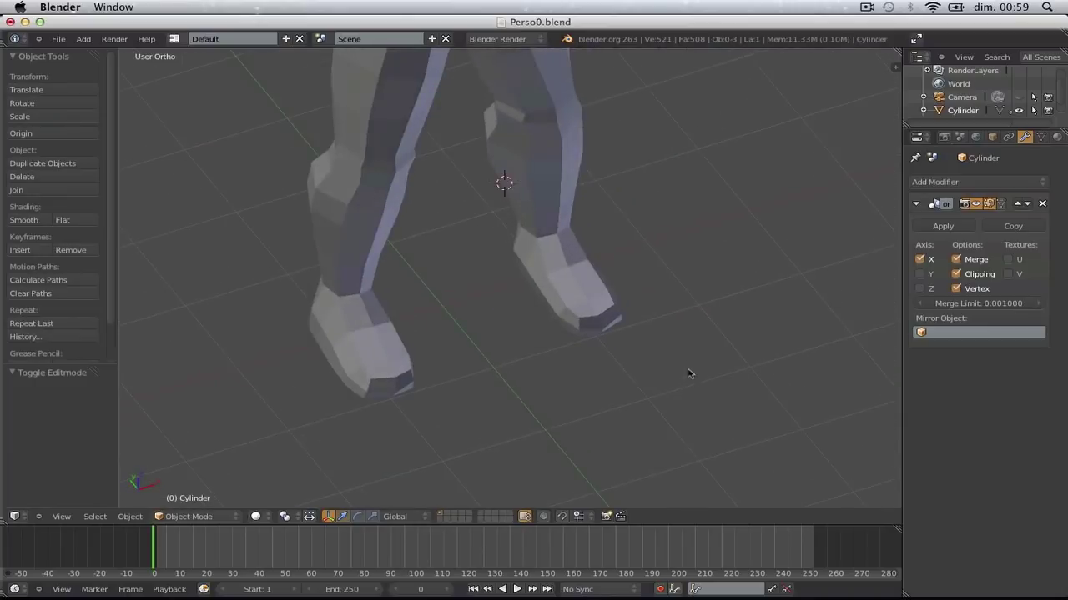
scroll(688, 374, down, 6)
middle_drag(615, 408, 532, 359)
key(KP_1)
key(KP_3)
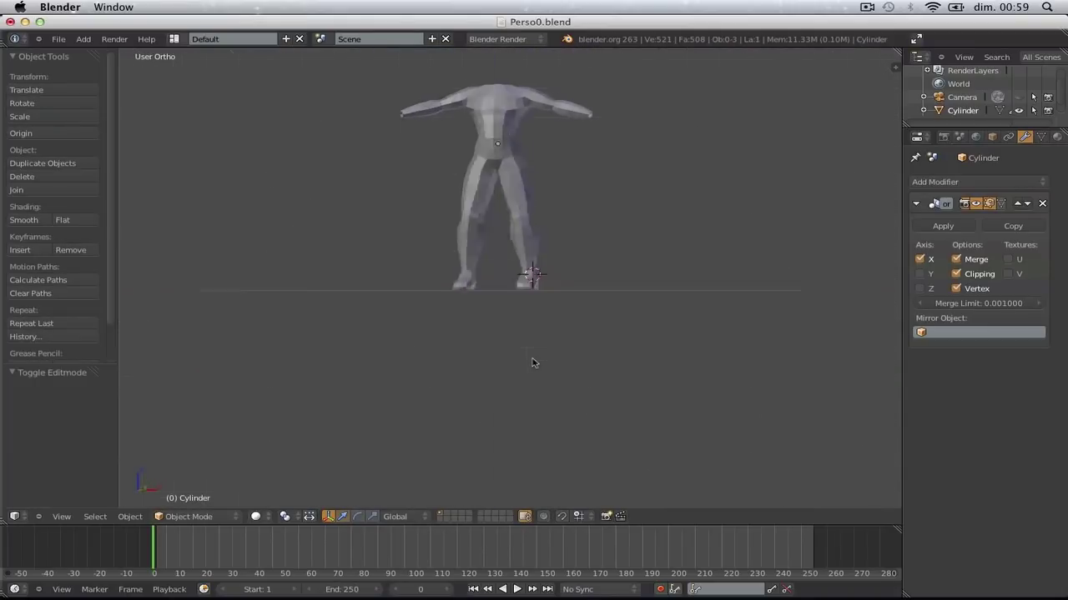
Shift the ankle ring and the vertices just below it slightly outward along X in the back view
key(ctrl+KP_1)
key(ctrl+KP_7)
key(ctrl+KP_1)
scroll(527, 360, up, 3)
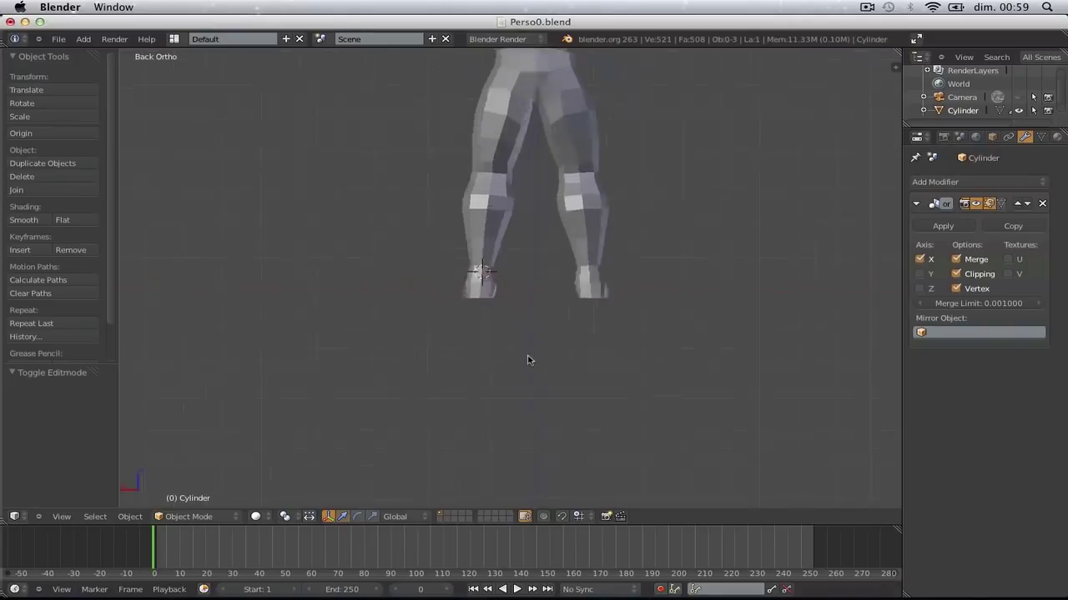
key(Tab)
scroll(447, 237, up, 2)
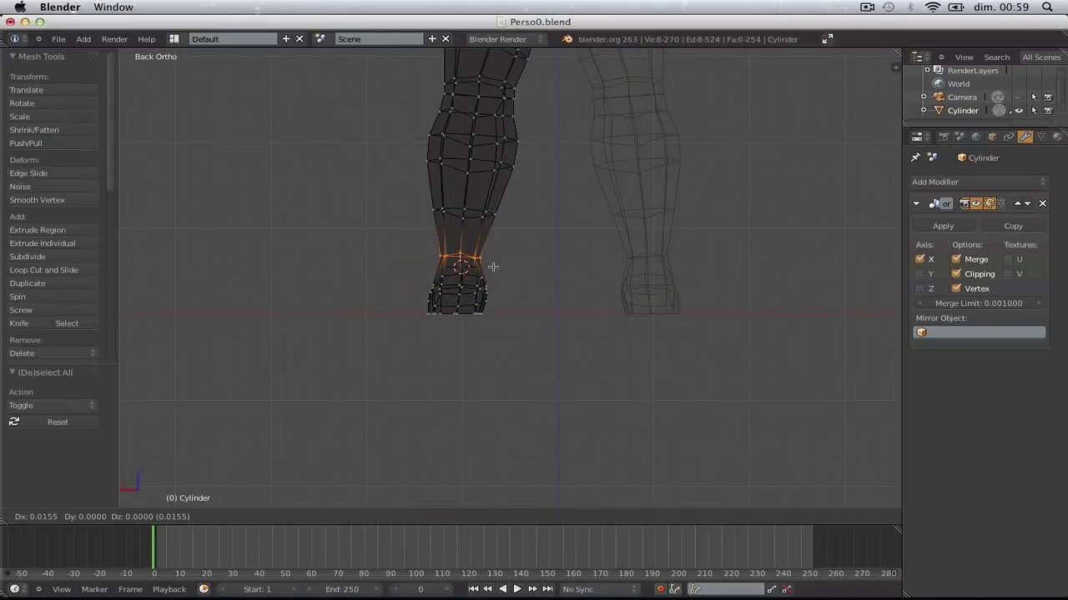
key(a)
drag(488, 273, 495, 278)
key(g)
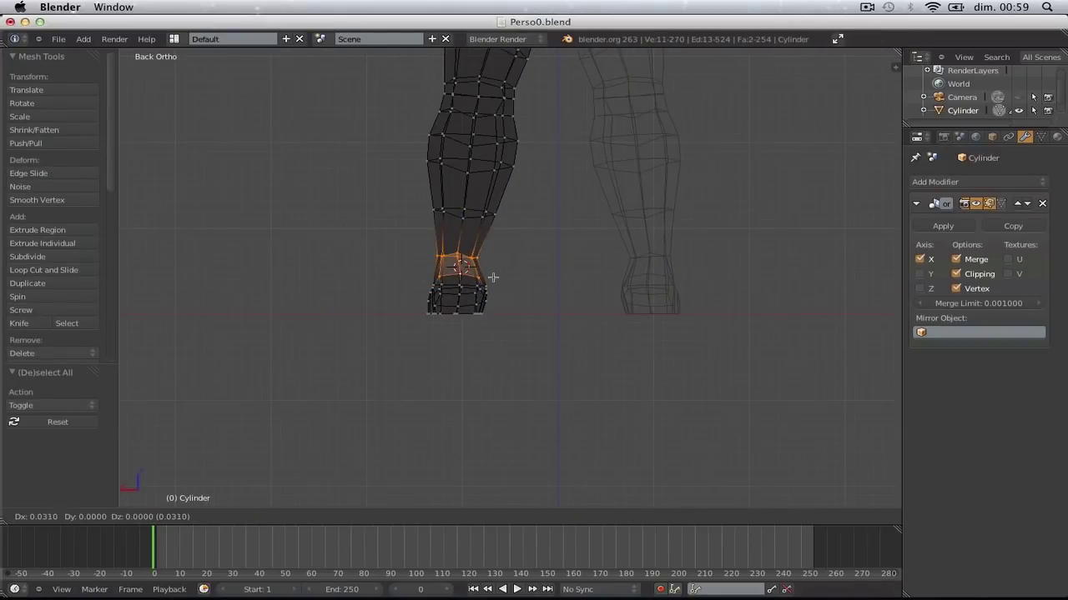
click(493, 279)
Examine the ankles and feet in solid display from behind and from the front
key(Tab)
key(z)
scroll(467, 286, down, 2)
mouse_move(429, 291)
middle_down()
mouse_move(403, 297)
mouse_move(772, 331)
mouse_move(752, 257)
middle_up()
key(KP_1)
key(Tab)
scroll(592, 252, up, 1)
scroll(571, 260, up, 1)
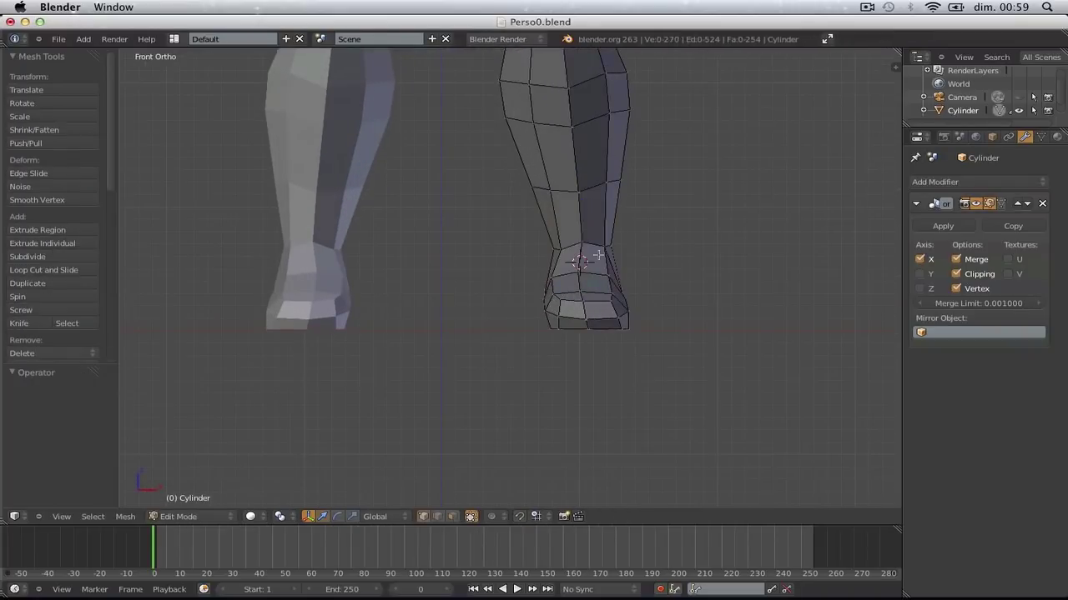
Select the foot up to the ankle, rotate it 6.054° about Z, and nudge it sideways into place
key(Tab)
key(Tab)
key(a)
key(z)
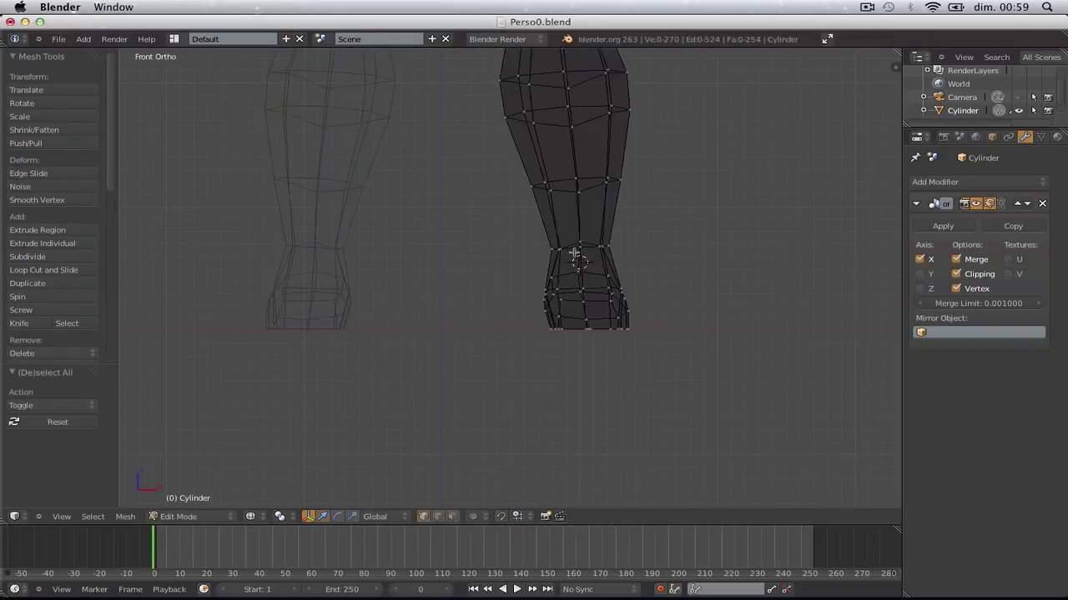
key(b)
drag(518, 226, 775, 375)
key(r)
key(z)
click(596, 361)
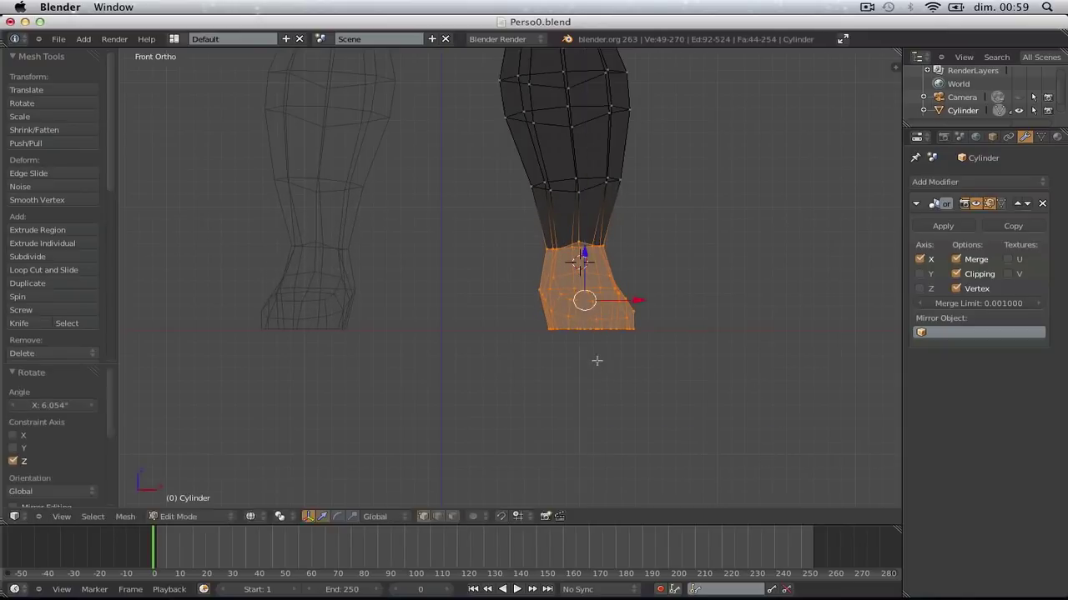
key(g)
click(602, 361)
key(z)
key(Tab)
Shift the foot slightly outward under the leg in the front view
middle_drag(603, 362, 639, 388)
scroll(636, 392, down, 3)
key(KP_1)
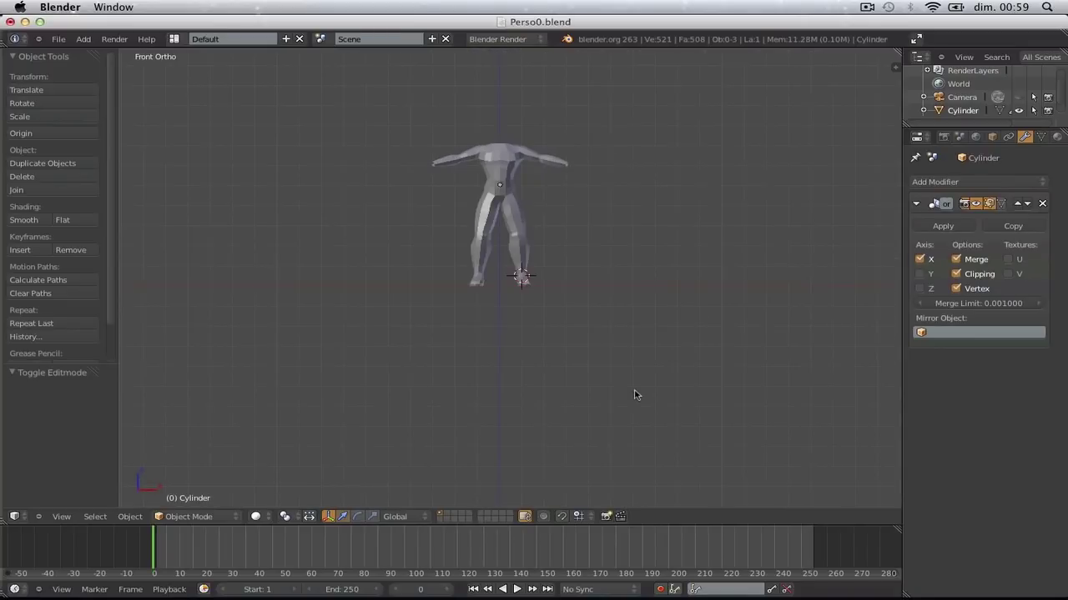
scroll(576, 306, up, 5)
key(Tab)
key(z)
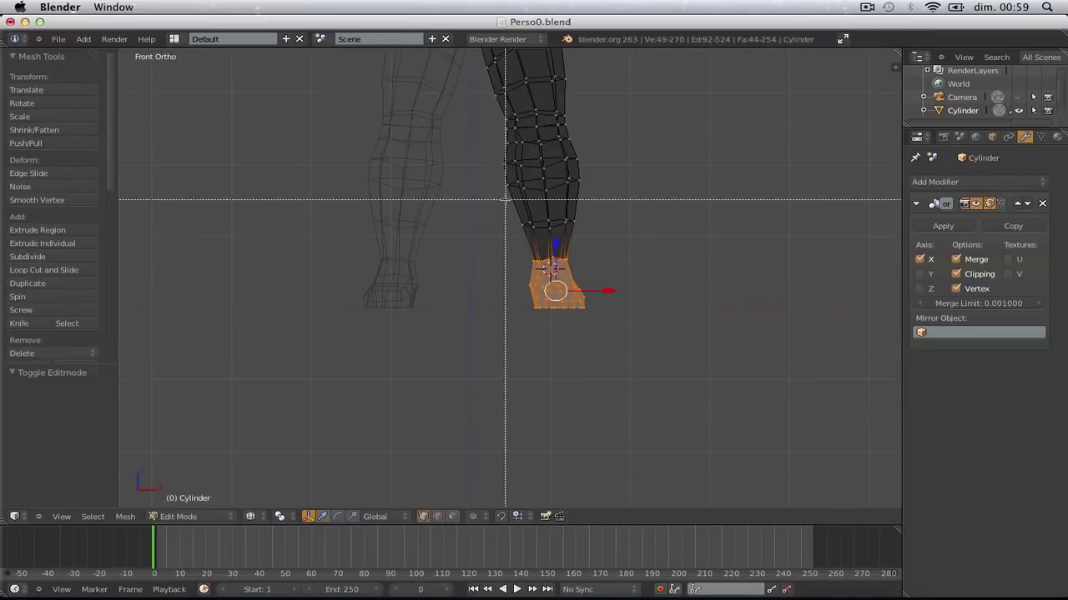
key(ctrl+KP_Add)
drag(617, 282, 619, 282)
key(a)
key(b)
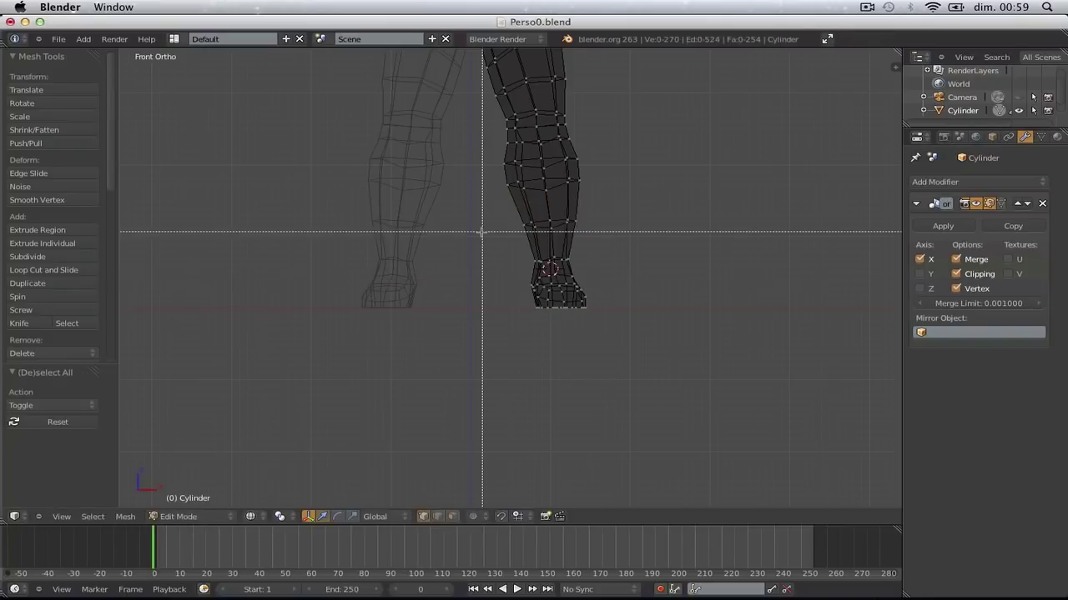
drag(480, 232, 617, 294)
key(Tab)
key(z)
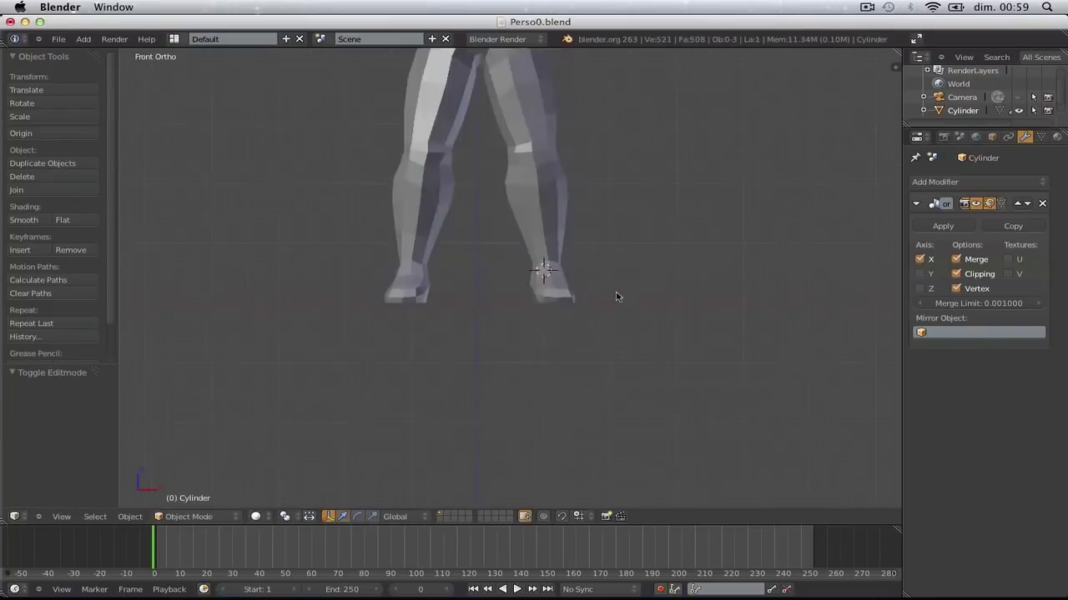
Save the model over Perso0.blend
scroll(616, 295, down, 3)
shift+middle_drag(612, 296, 613, 380)
key(ctrl+s)
click(614, 385)
Scale the calf loop just below its widest part down uniformly by 0.855
key(Tab)
scroll(563, 342, up, 5)
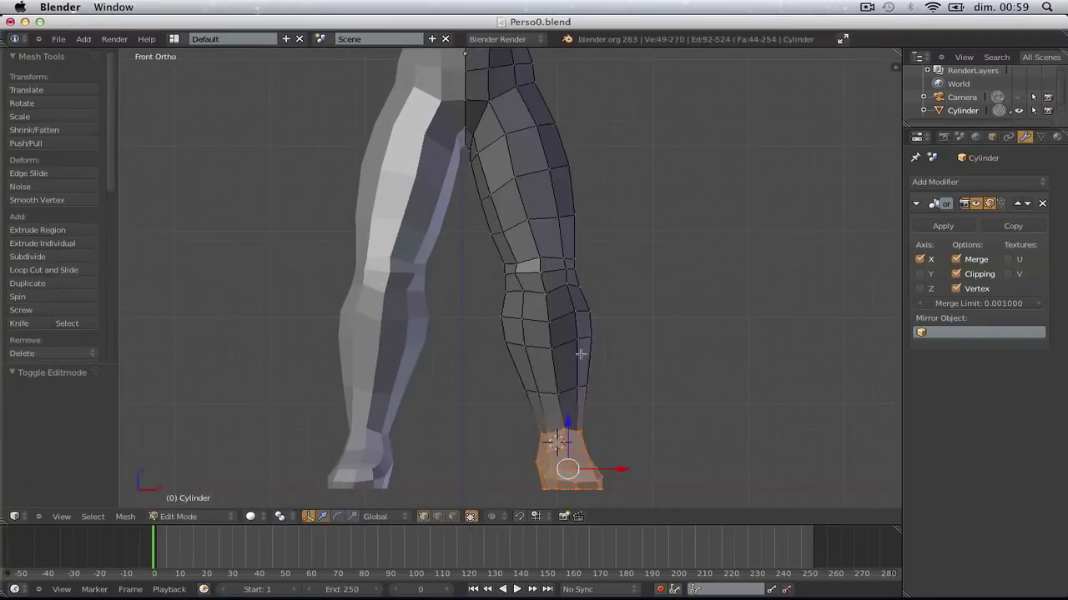
key(z)
key(a)
key(s)
click(609, 353)
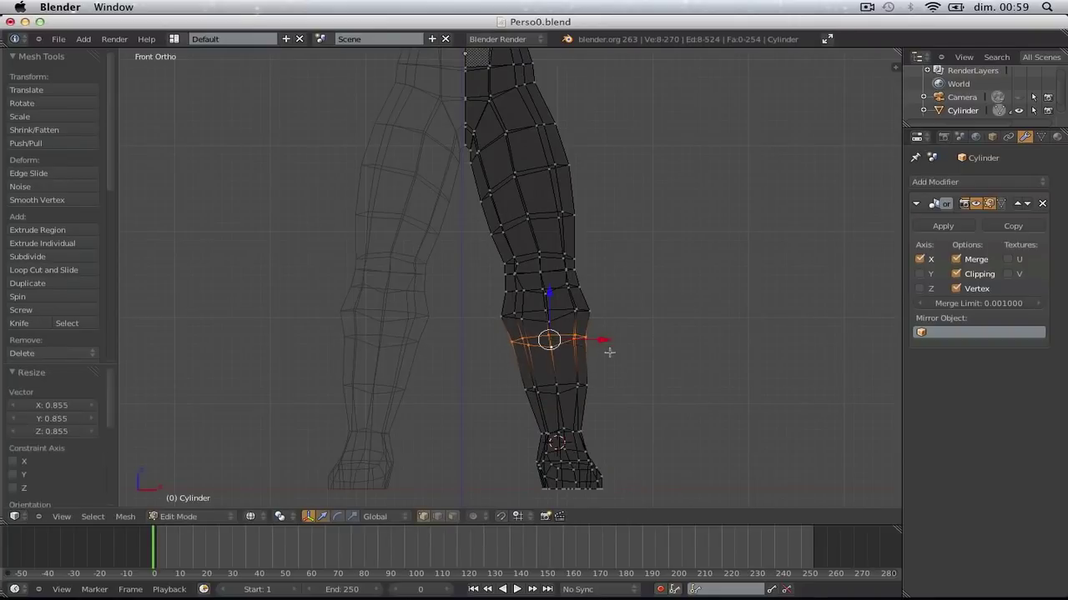
Select the leg from the upper thigh to the lower calf and slim it slightly in the front view
key(a)
scroll(617, 381, down, 2)
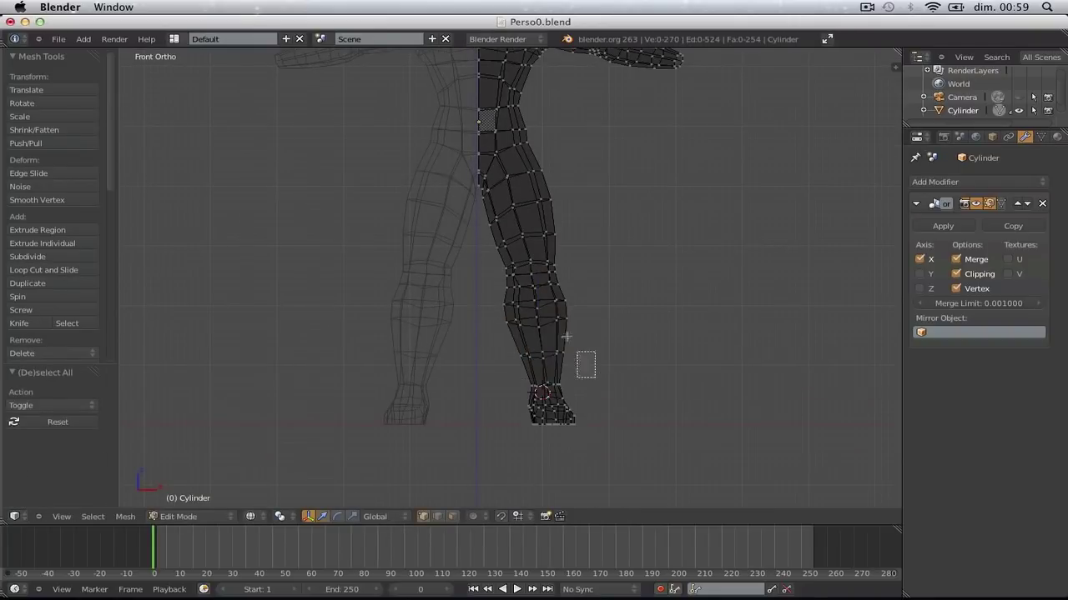
drag(565, 336, 492, 254)
drag(517, 208, 490, 178)
shift+middle_drag(500, 176, 487, 206)
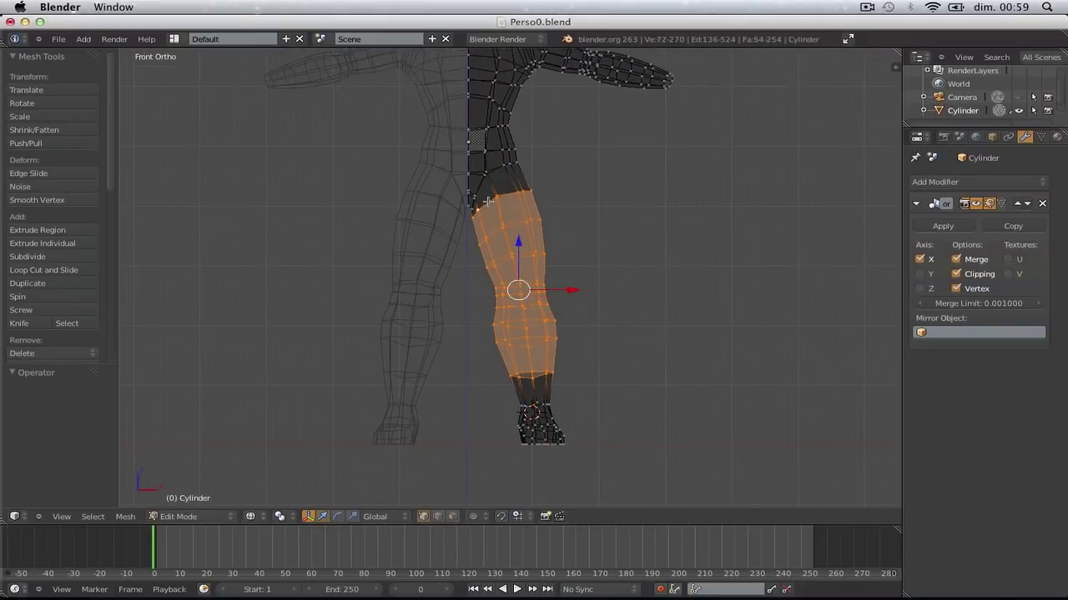
click(621, 259)
Return to Object Mode with solid display and save over Perso0.blend
key(Tab)
scroll(620, 259, down, 3)
key(z)
key(ctrl+s)
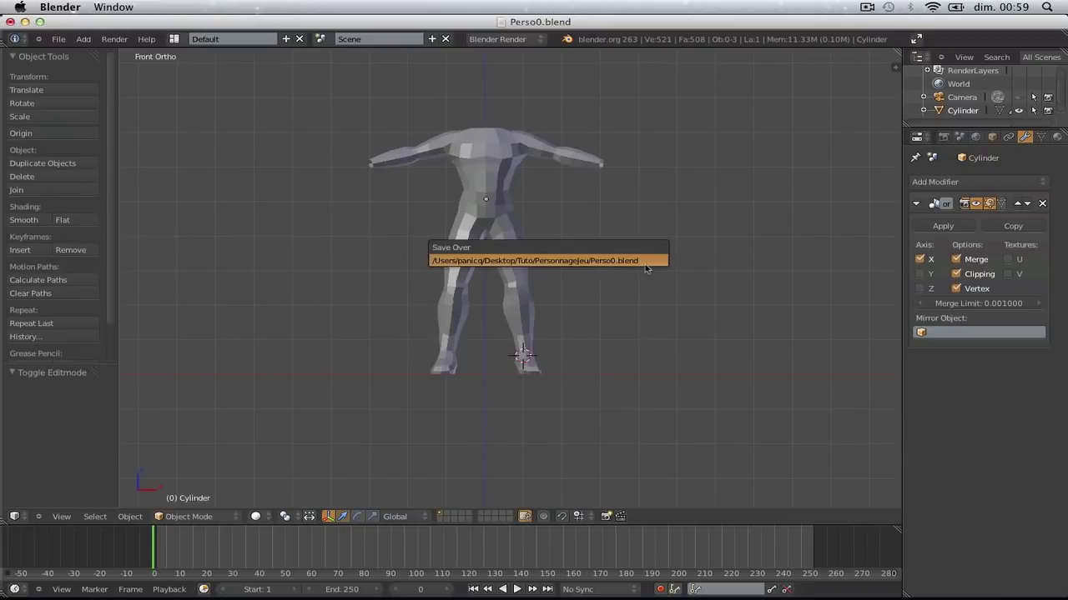
click(646, 265)
Scale the edge loop at the top of the thigh by 0.935 along Y in the side view
middle_drag(734, 298, 575, 329)
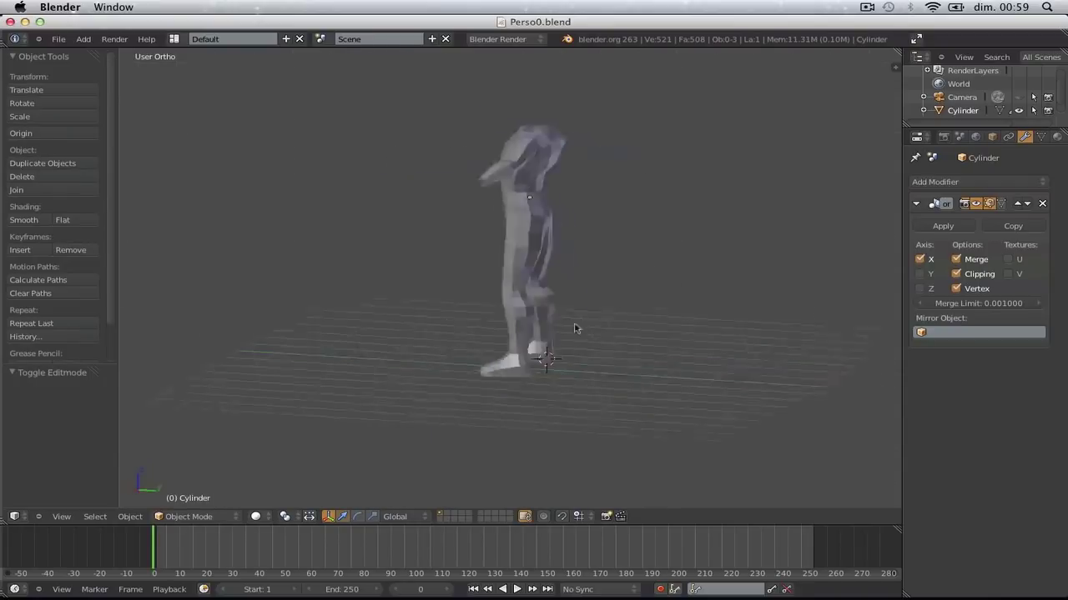
key(KP_3)
key(Tab)
key(a)
scroll(600, 280, up, 5)
shift+middle_drag(603, 274, 570, 342)
scroll(570, 341, up, 1)
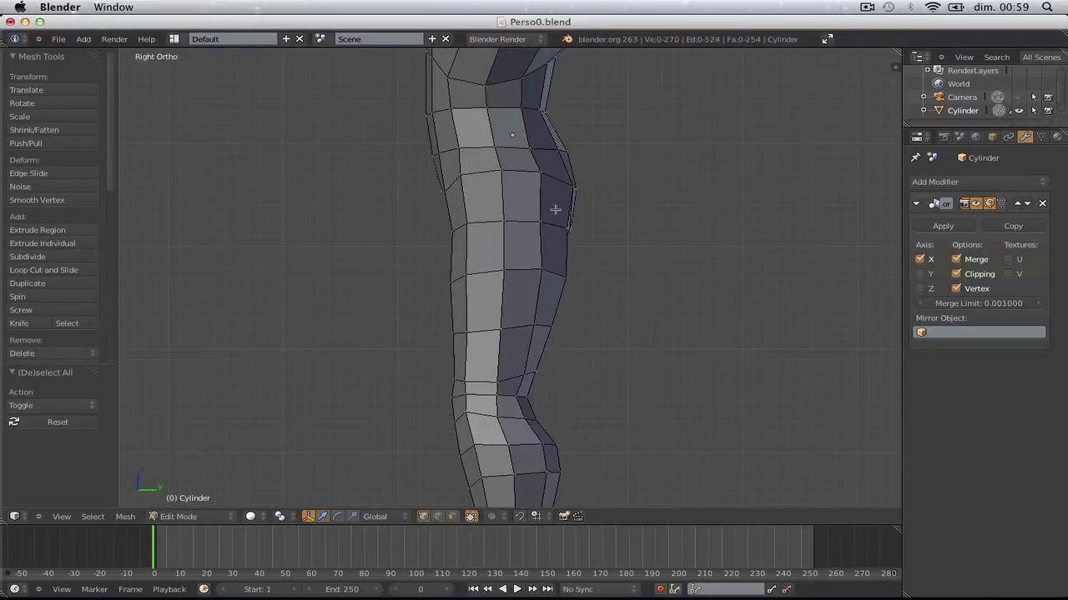
key(s)
click(669, 250)
key(s)
key(y)
click(660, 248)
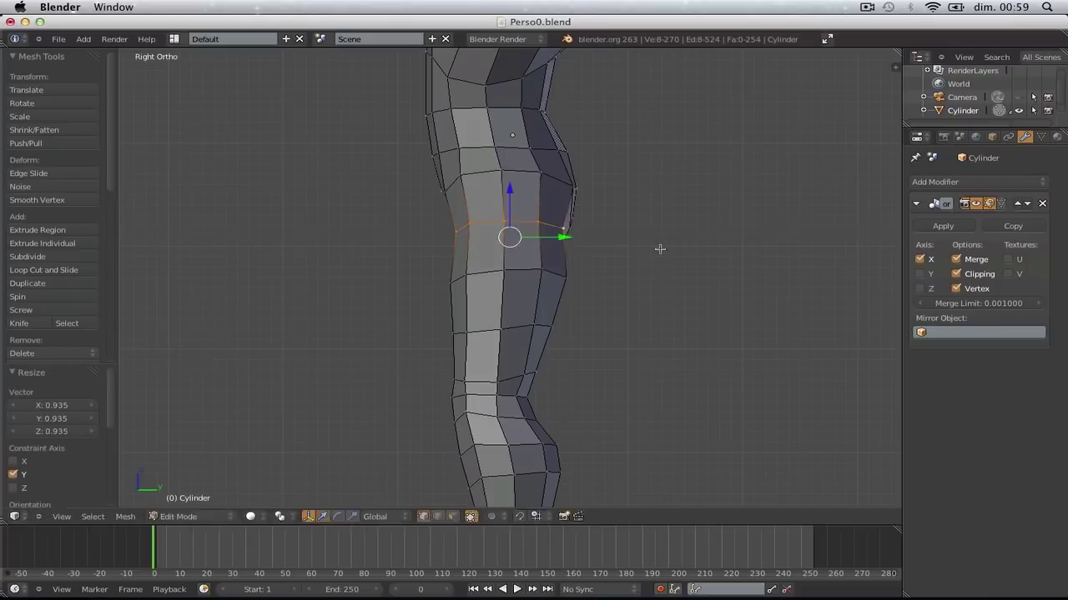
Move the top thigh loop slightly forward and adjust the vertices at the back of the buttock
key(g)
click(642, 249)
key(a)
key(z)
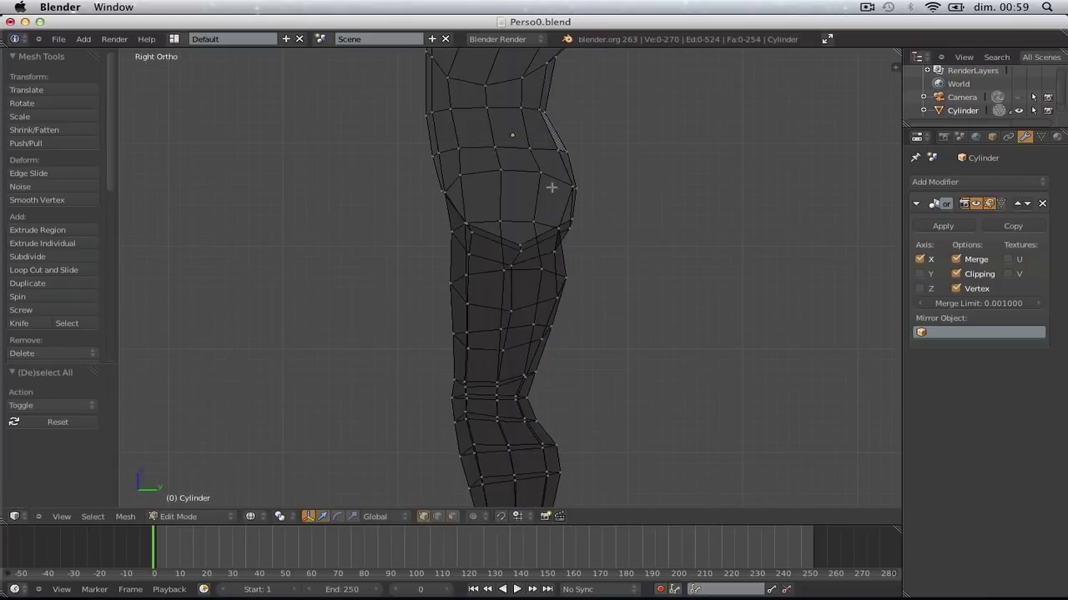
click(605, 240)
key(z)
Examine the buttocks, thighs and overall body proportions from behind and from the front
scroll(605, 248, down, 3)
mouse_move(625, 288)
middle_down()
mouse_move(462, 302)
mouse_move(509, 369)
mouse_move(676, 319)
mouse_move(393, 296)
mouse_move(434, 315)
middle_up()
key(Tab)
key(Tab)
scroll(546, 272, up, 3)
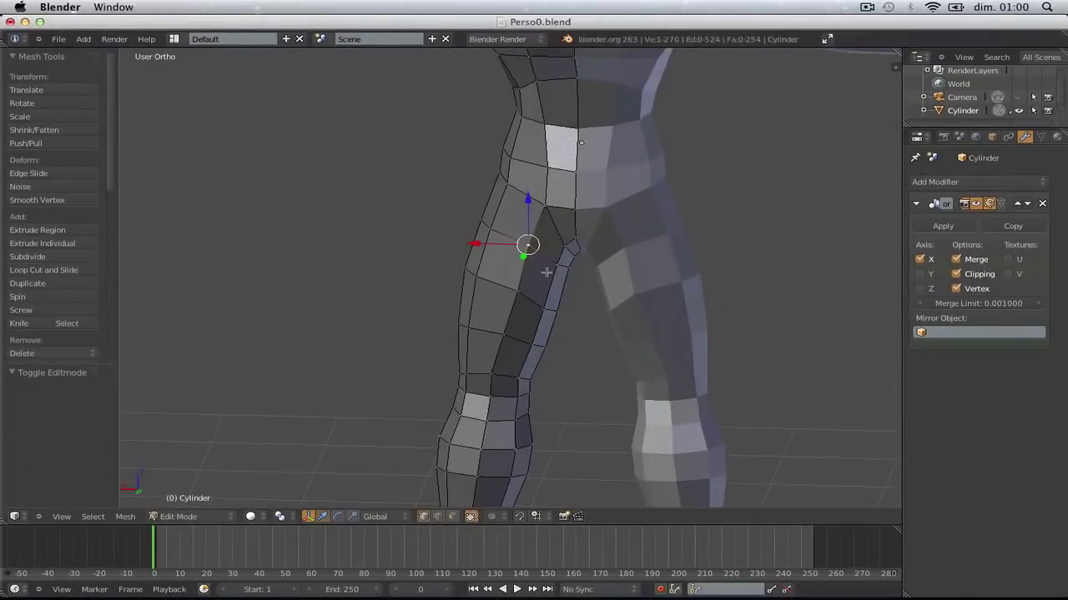
key(Tab)
scroll(503, 288, down, 8)
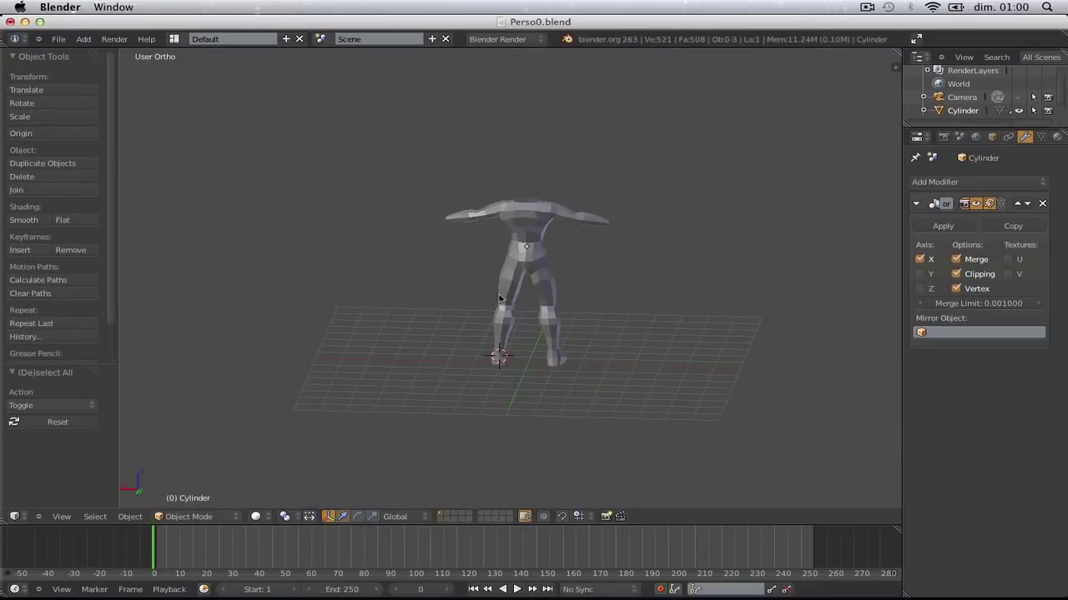
middle_drag(462, 305, 708, 332)
scroll(733, 320, up, 2)
key(KP_1)
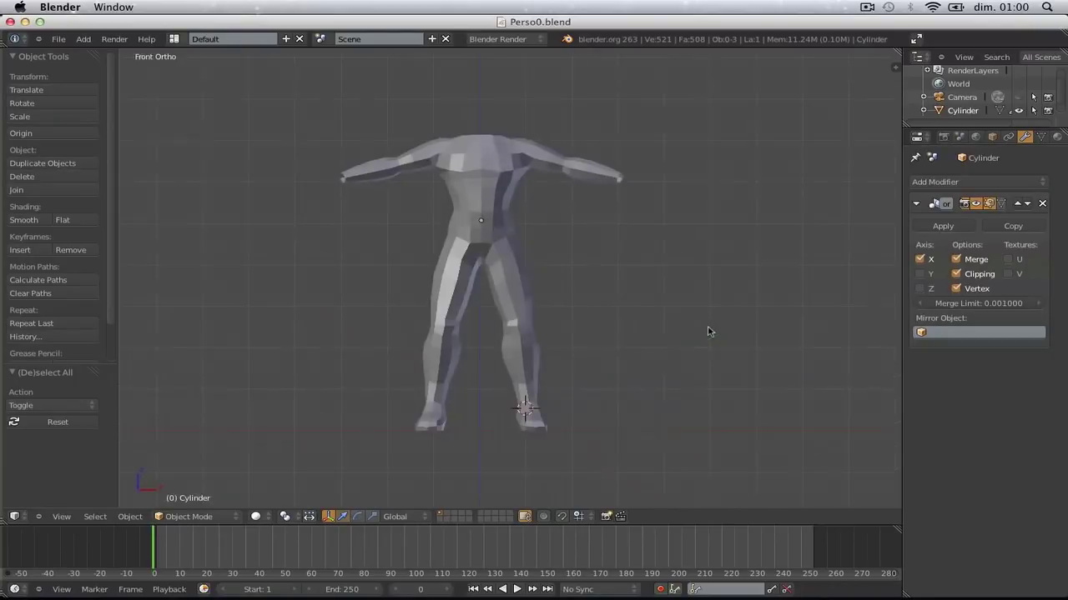
Raise the two front ankle vertices above the instep in the front view
shift+middle_drag(671, 265, 671, 190)
scroll(663, 253, up, 6)
shift+middle_drag(593, 342, 551, 251)
scroll(555, 74, up, 4)
key(Tab)
drag(467, 201, 466, 170)
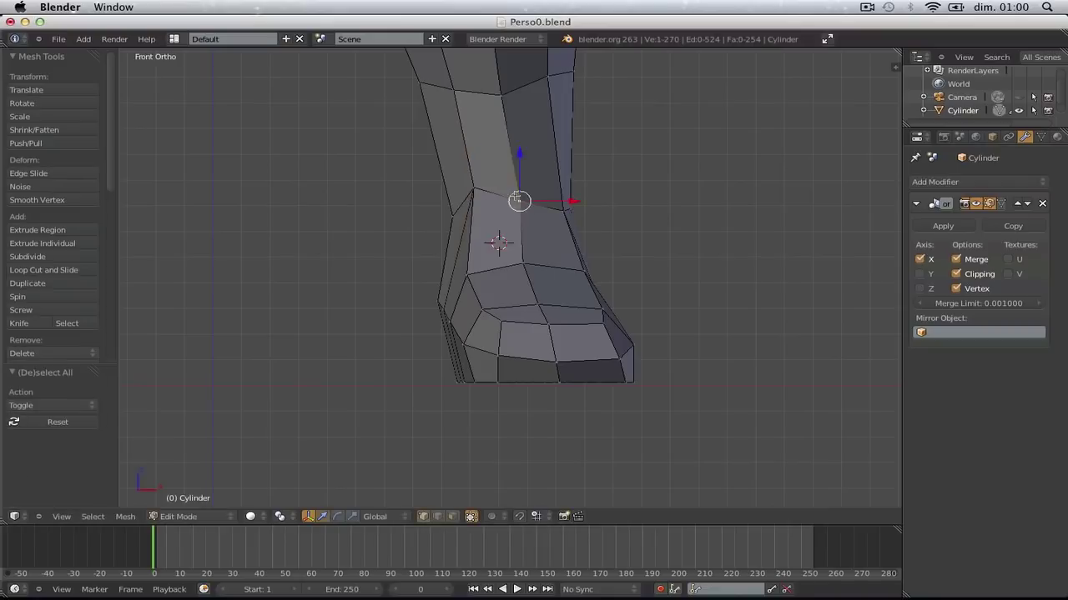
click(517, 182)
key(a)
Lower the outer ankle vertex and the two outer instep vertices below it to slope the foot's outer side
right_click(565, 210)
key(g)
click(565, 222)
key(a)
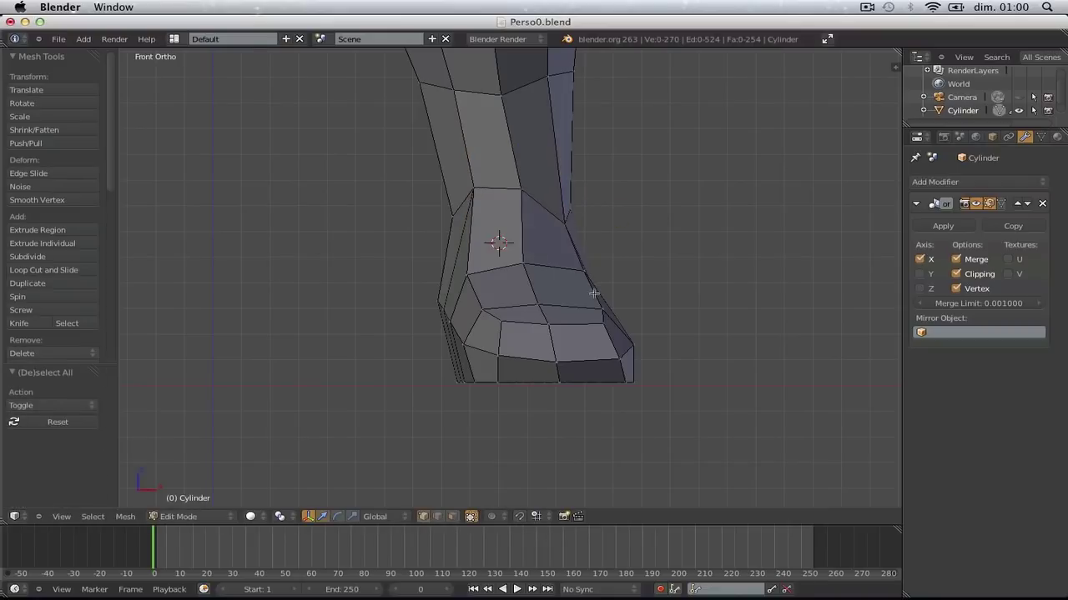
right_click(588, 276)
key(g)
drag(588, 279, 601, 317)
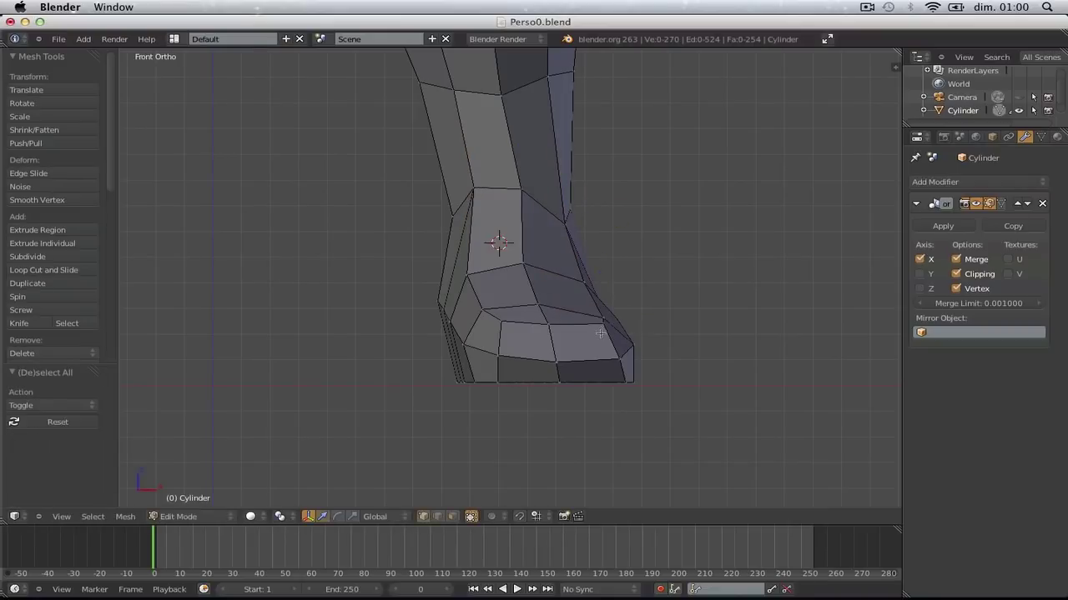
Examine the feet and the overall body proportions in Object Mode, from an angle and from the front
key(Tab)
middle_drag(605, 333, 460, 257)
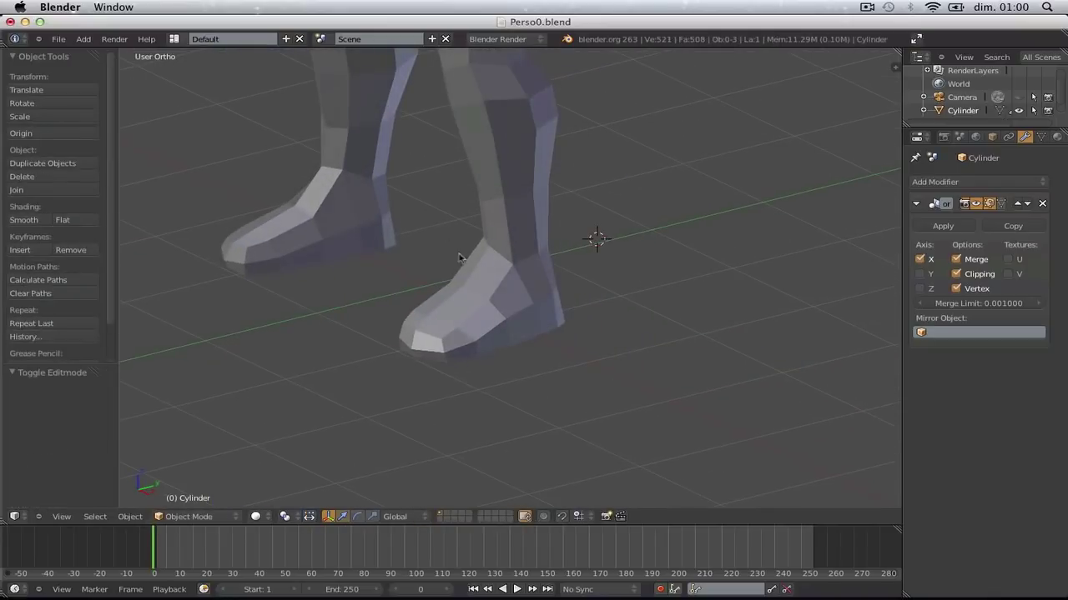
scroll(550, 341, down, 3)
scroll(426, 327, down, 5)
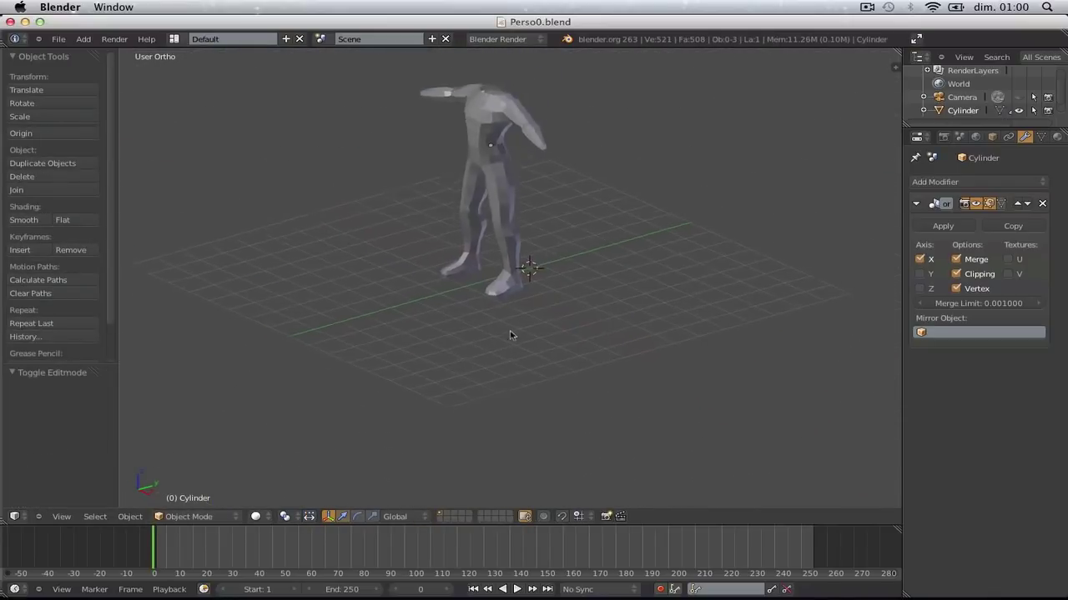
middle_drag(508, 333, 552, 302)
key(KP_1)
scroll(552, 302, up, 7)
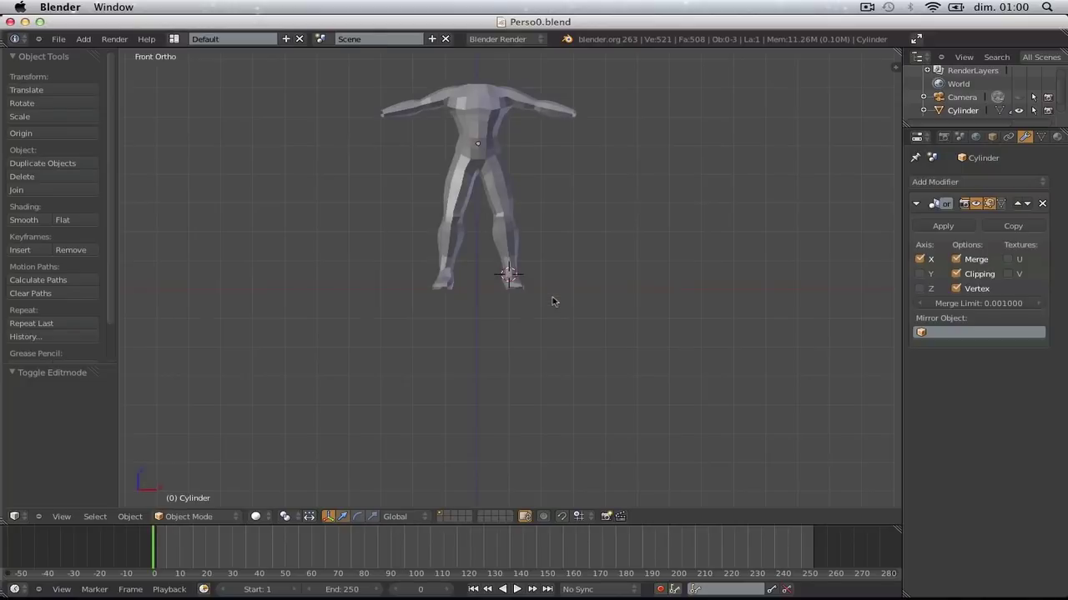
scroll(502, 255, down, 2)
Raise the edge loop at the top of the knee about 0.037 in the front view, using proportional editing
key(Tab)
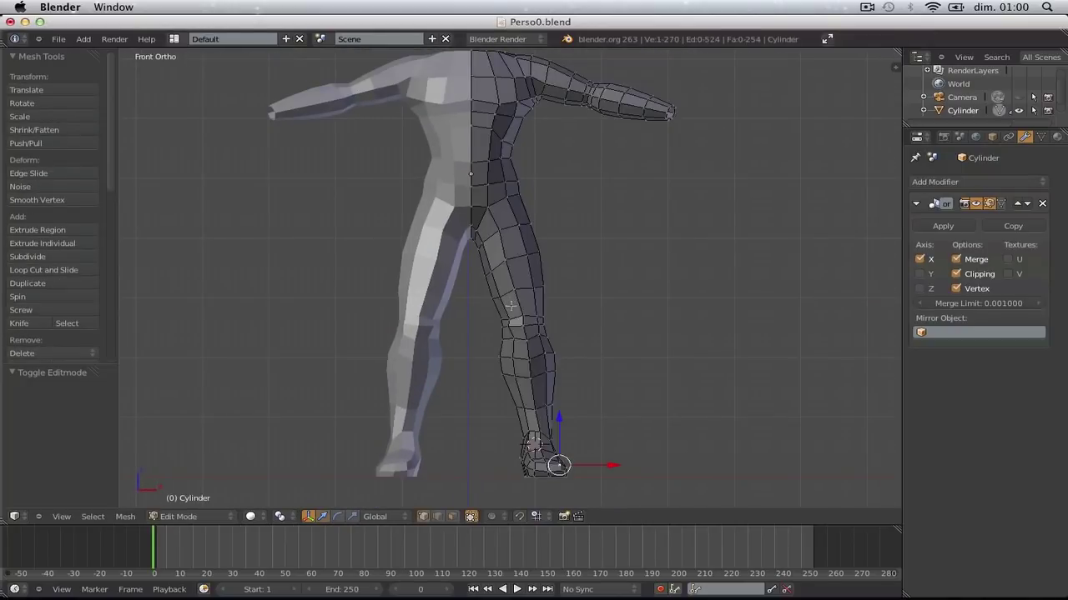
key(z)
key(a)
right_click(517, 324)
key(z)
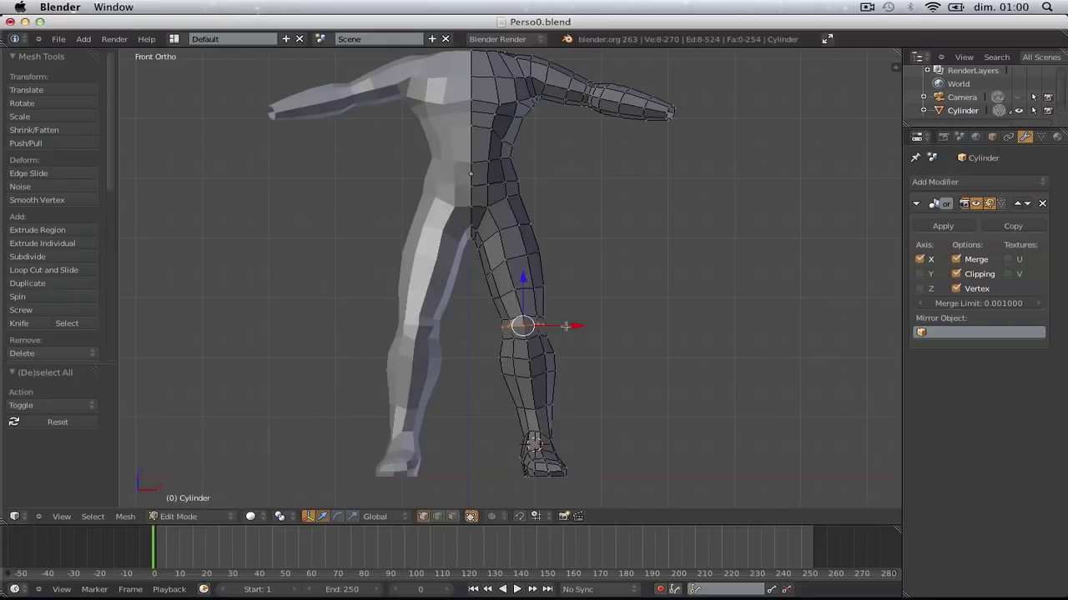
scroll(564, 324, up, 1)
key(g)
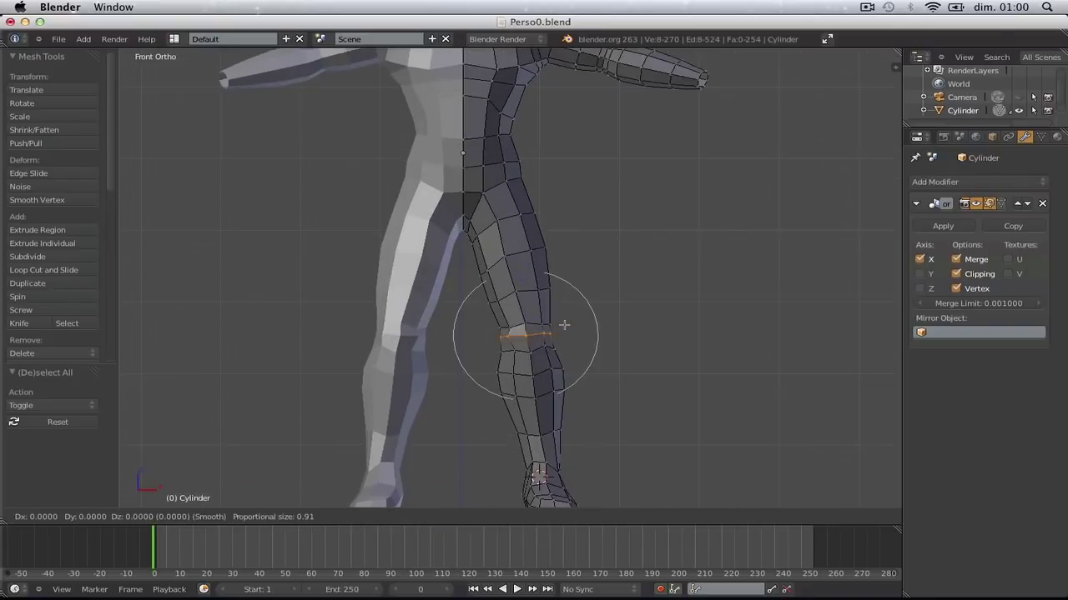
click(564, 319)
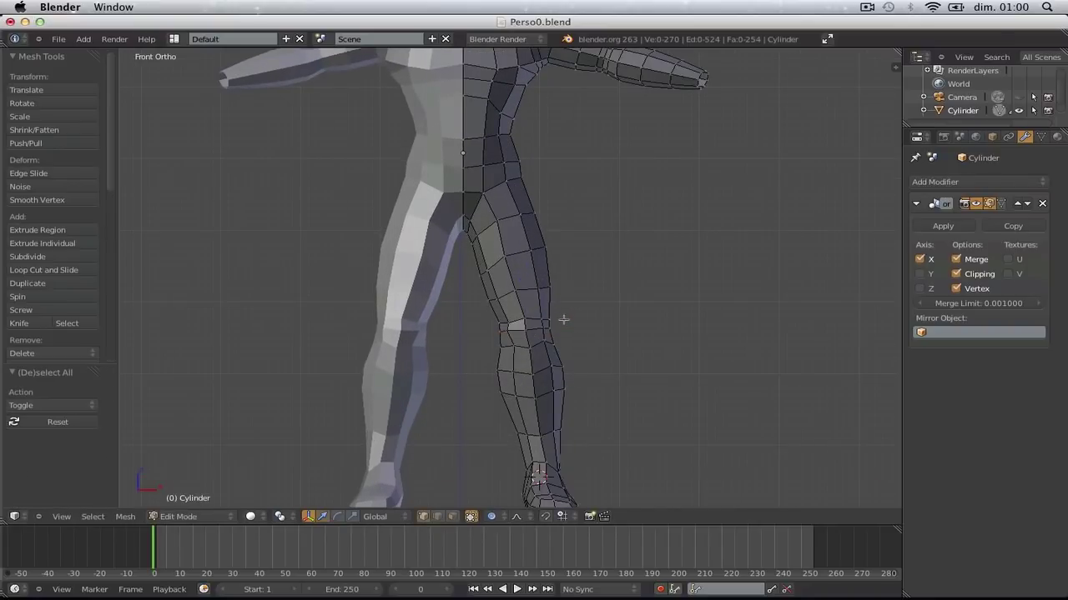
key(g)
click(564, 319)
Shift the whole foot slightly backward in the side view and save the file over Perso0.blend
key(KP_3)
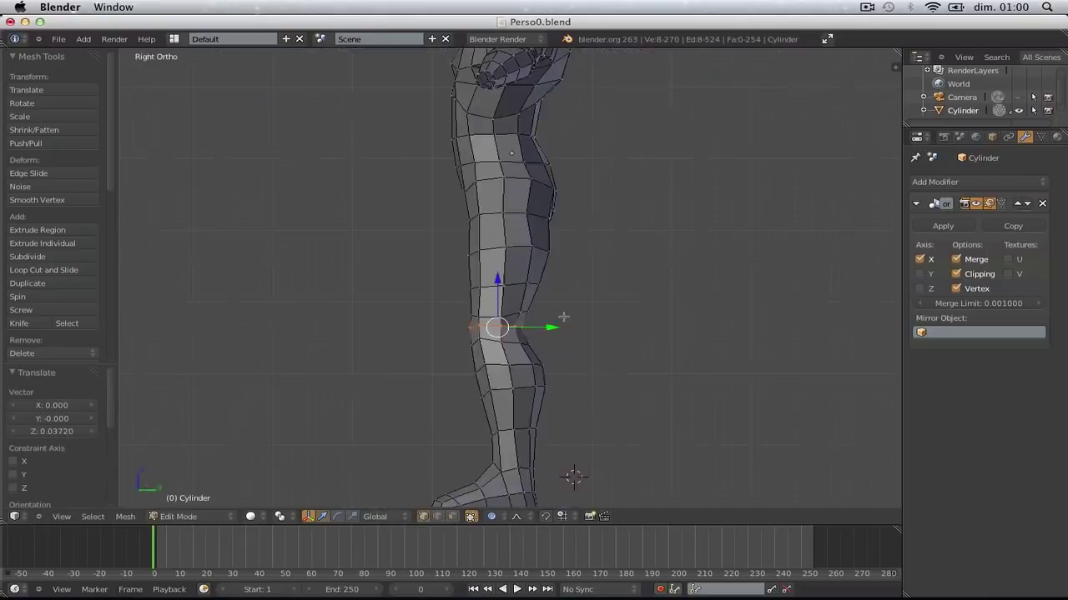
scroll(526, 333, down, 1)
shift+middle_drag(527, 333, 530, 305)
scroll(537, 338, up, 1)
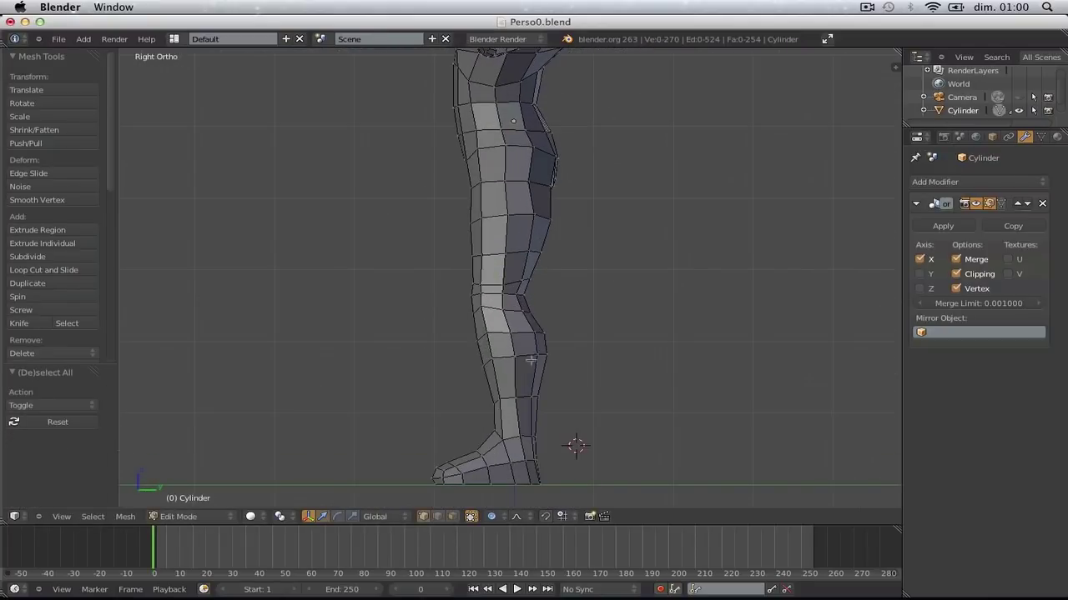
drag(386, 407, 597, 502)
drag(542, 470, 552, 465)
key(Tab)
scroll(553, 462, down, 2)
key(ctrl+s)
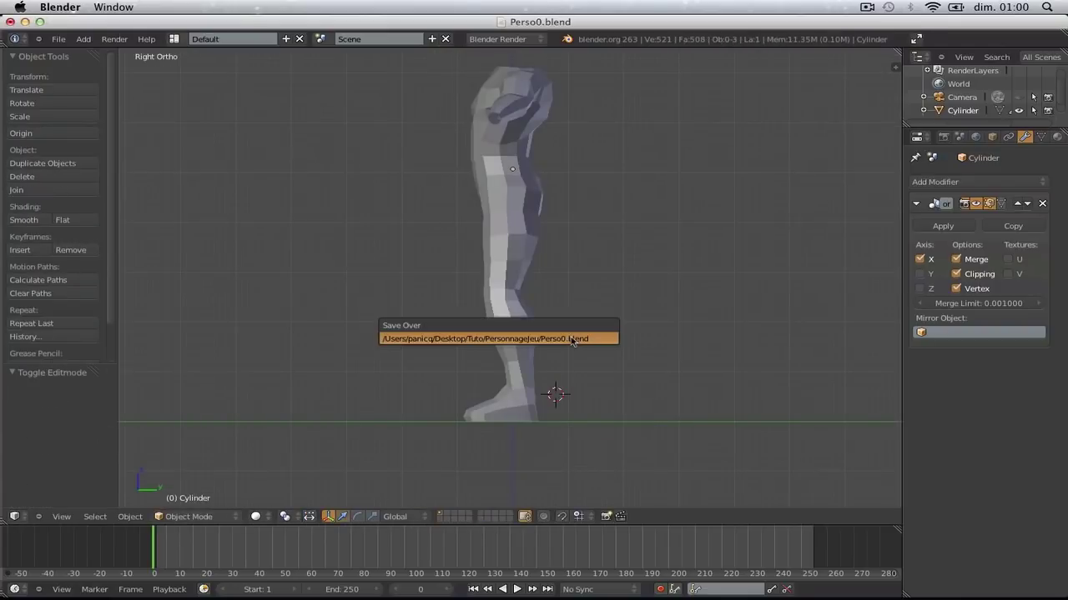
click(574, 342)
Check the knee's edge loops from the side in wireframe and save the file again
key(Tab)
scroll(556, 389, up, 5)
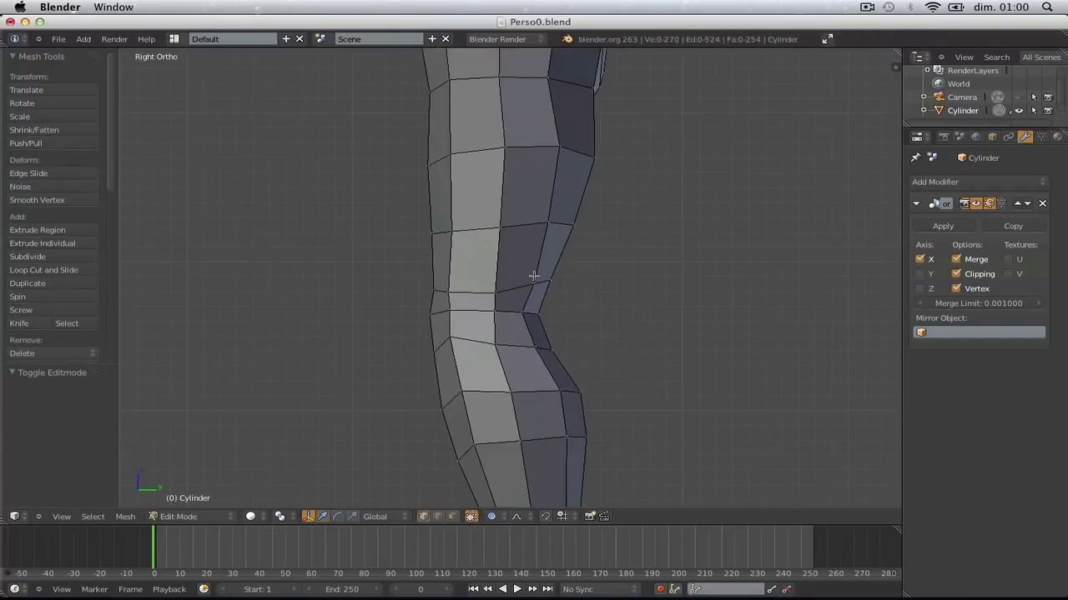
key(z)
key(Tab)
key(Tab)
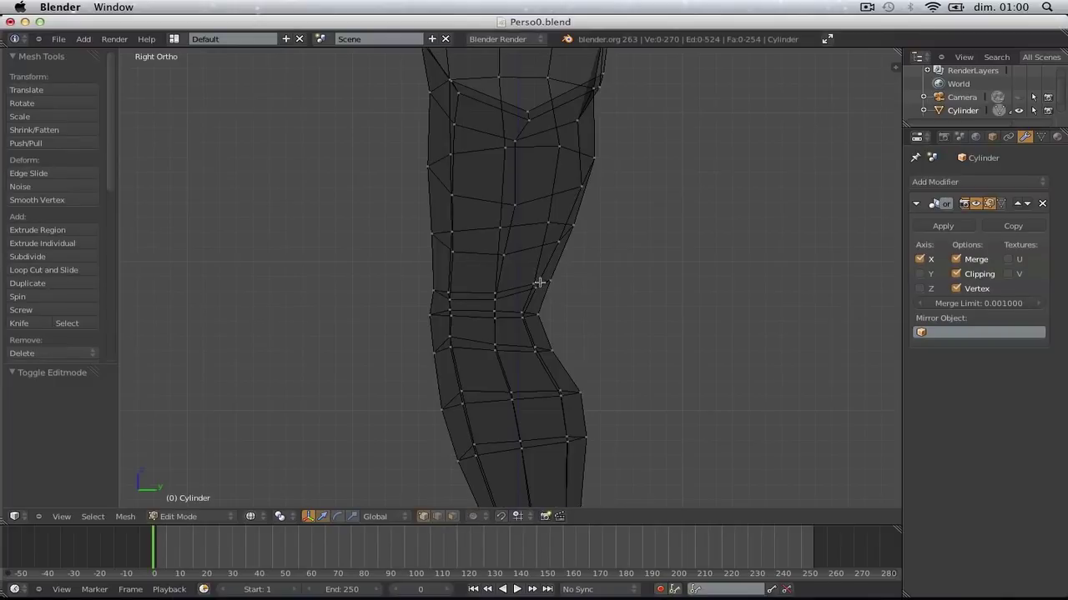
key(Tab)
scroll(540, 292, down, 8)
key(z)
key(ctrl+s)
click(540, 299)
Examine the whole body in perspective from the front, from behind and from the side
mouse_move(541, 300)
middle_down()
mouse_move(541, 322)
mouse_move(634, 321)
mouse_move(453, 305)
mouse_move(178, 317)
mouse_move(714, 335)
middle_up()
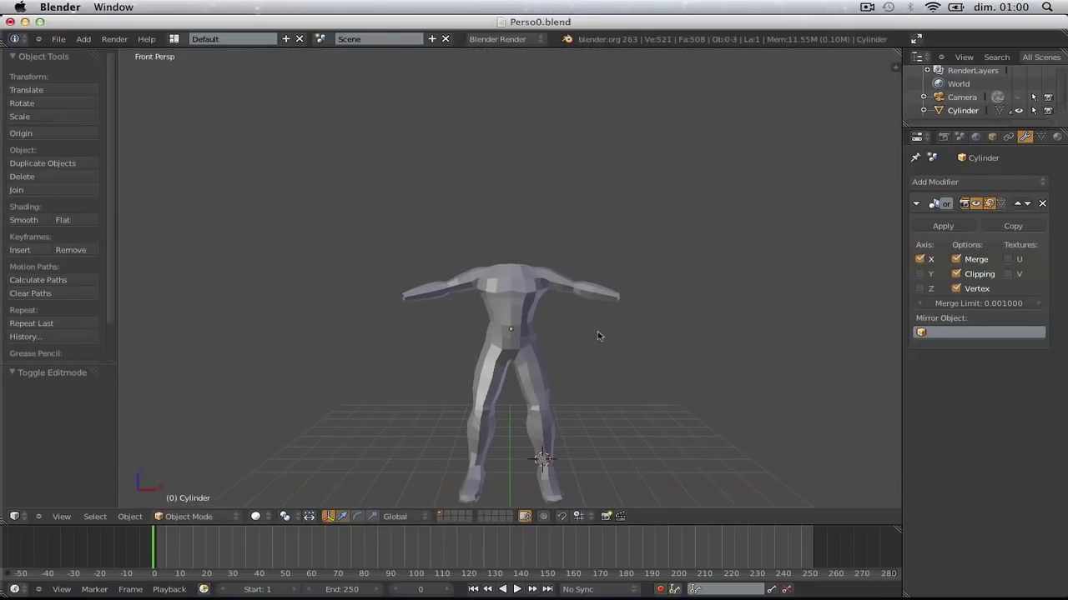
middle_drag(672, 346, 481, 358)
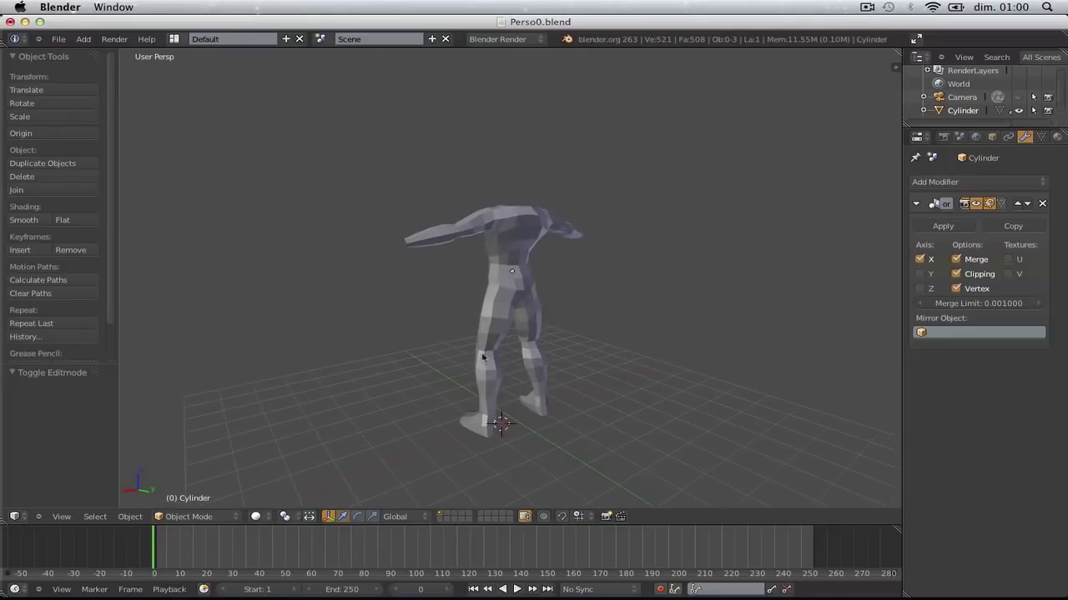
scroll(483, 358, up, 4)
key(Tab)
key(KP_4)
key(KP_2)
key(KP_4)
key(KP_4)
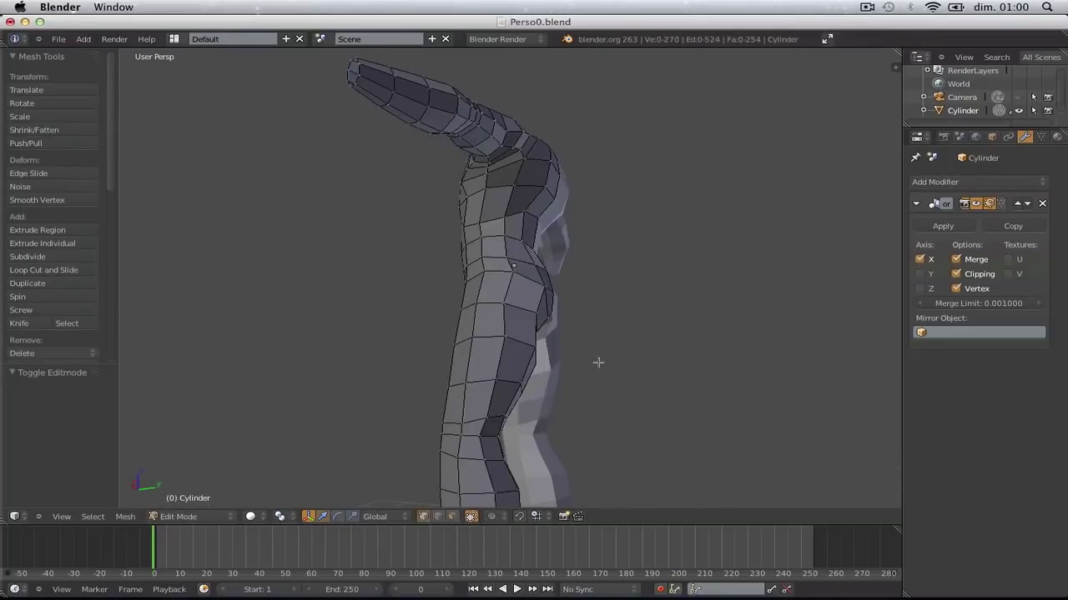
Move the outer vertex of the upper-thigh loop below the buttock slightly backward in the orthographic side view
key(KP_7)
key(KP_3)
key(KP_5)
scroll(598, 362, up, 4)
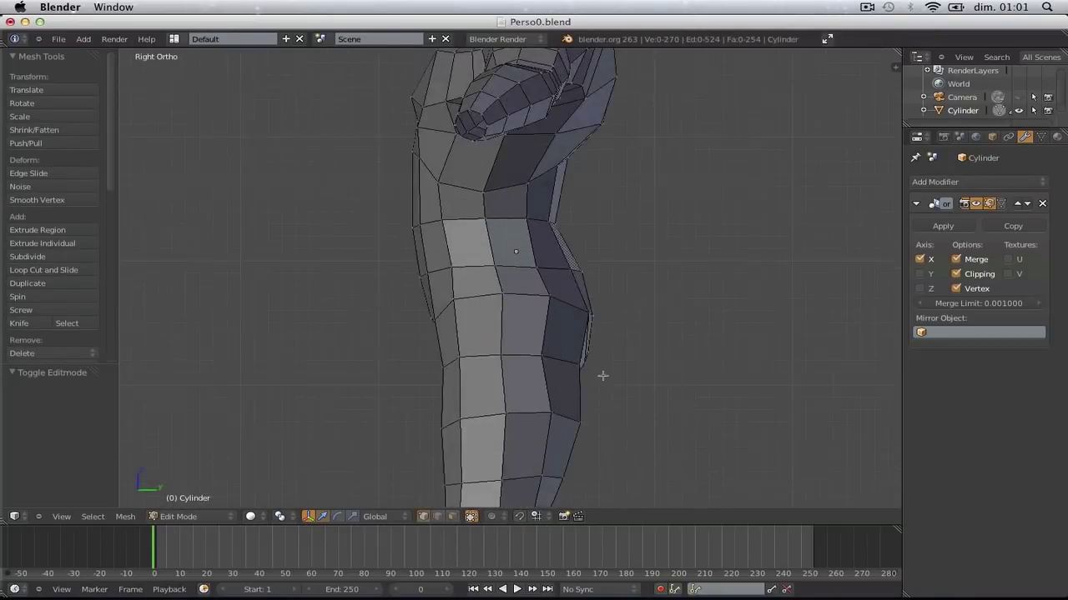
right_click(519, 288)
key(g)
click(532, 290)
key(a)
scroll(530, 289, down, 1)
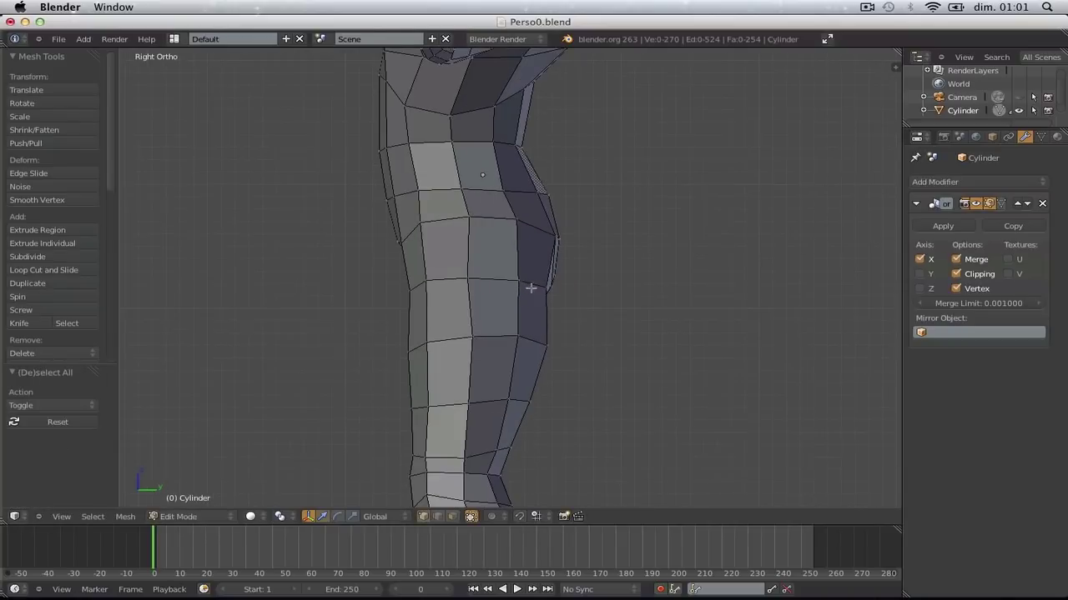
From behind, adjust the two inner vertices at the back of the thigh just below the buttock
middle_drag(562, 294, 425, 396)
right_click(459, 313)
key(g)
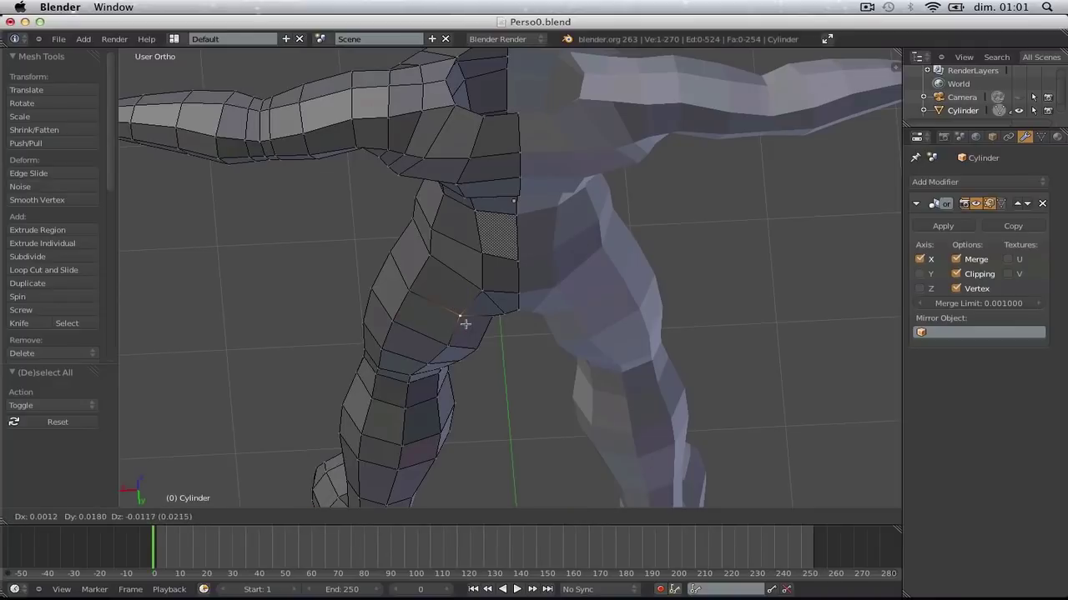
click(467, 325)
right_drag(476, 353, 475, 346)
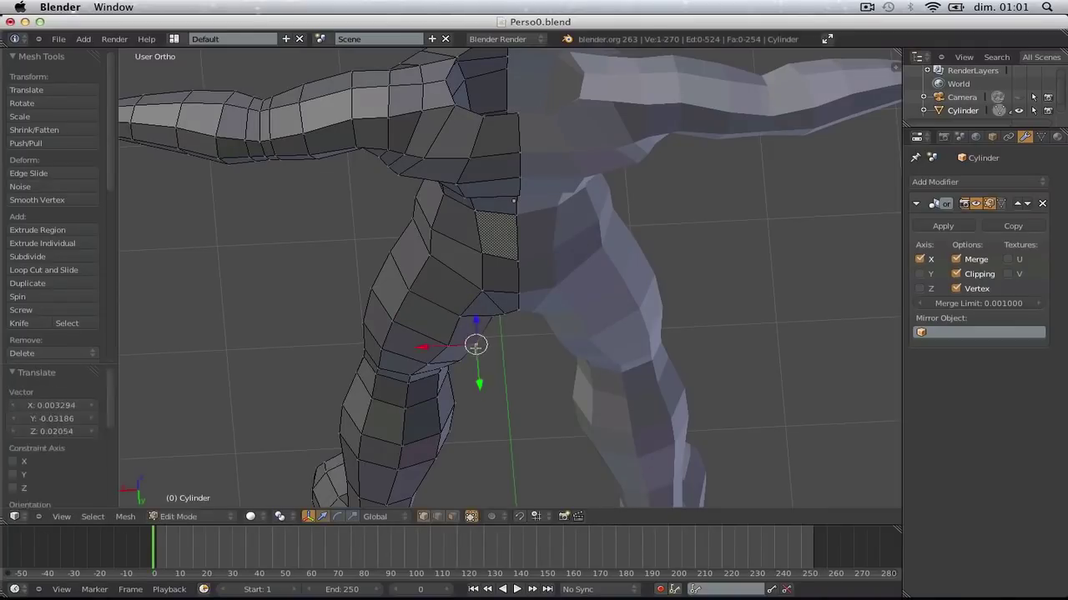
key(a)
Tilt the open edge loop at the neck so its back sits higher, and shift it slightly forward in the side view
scroll(476, 345, down, 4)
middle_drag(477, 345, 663, 388)
key(KP_5)
scroll(707, 293, down, 5)
key(KP_1)
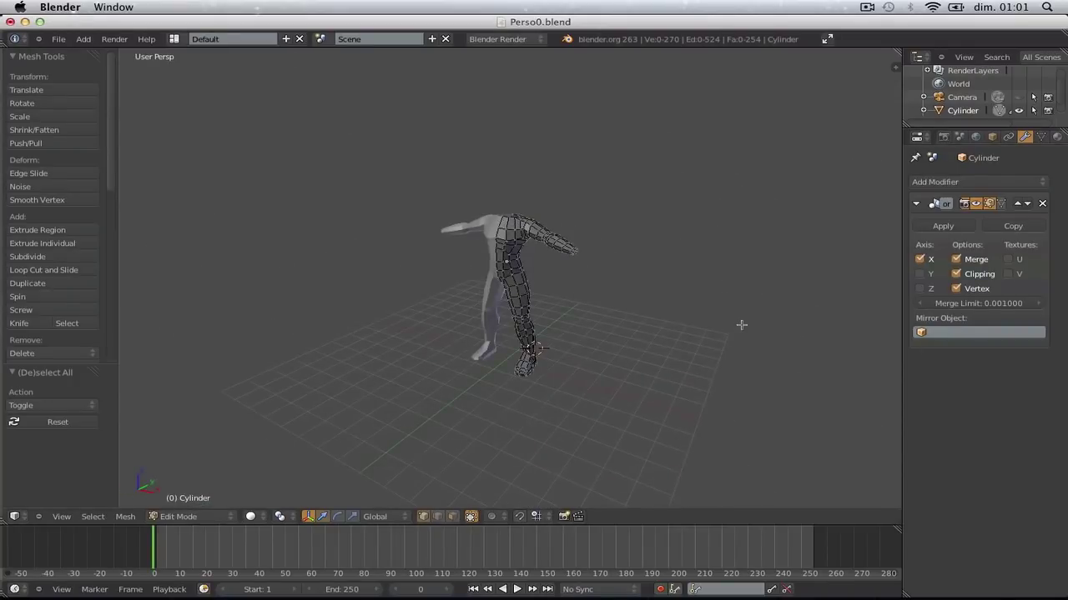
key(KP_5)
scroll(619, 194, up, 10)
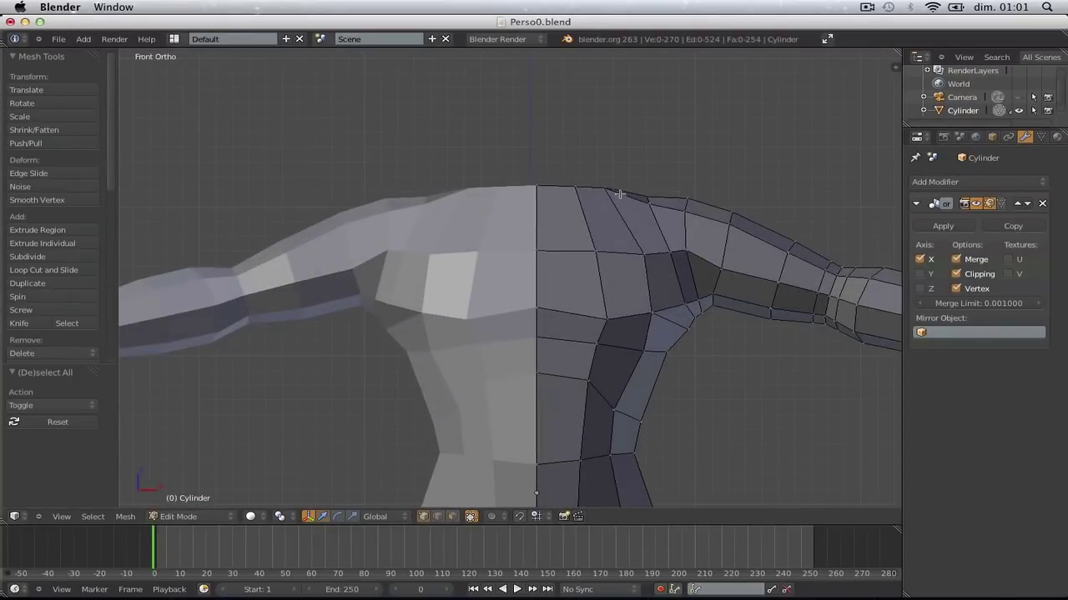
key(KP_3)
key(z)
scroll(560, 206, up, 4)
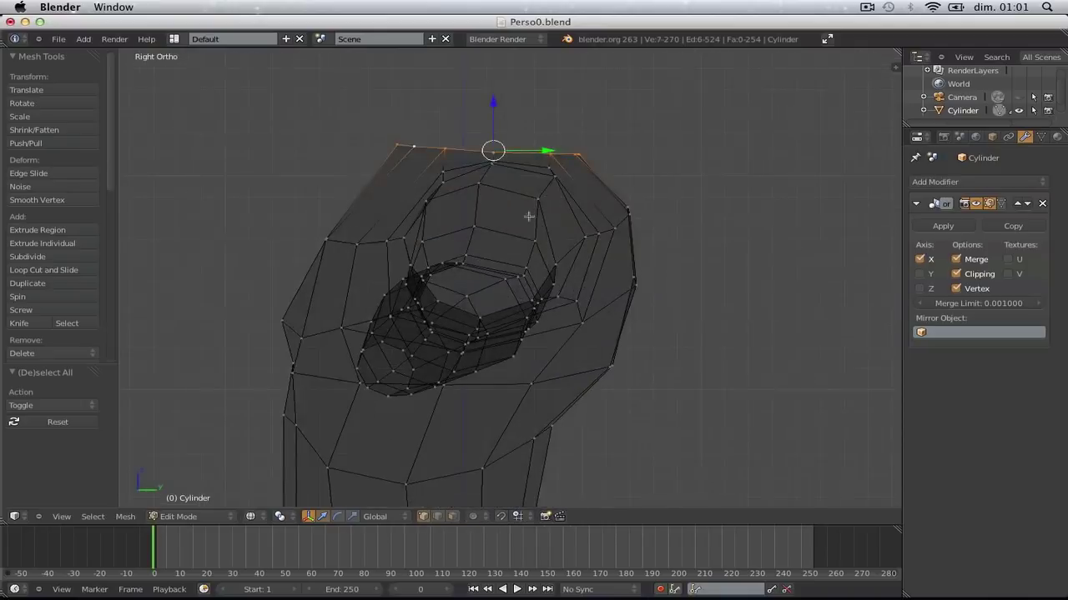
key(r)
click(559, 207)
key(g)
click(575, 205)
scroll(589, 191, up, 3)
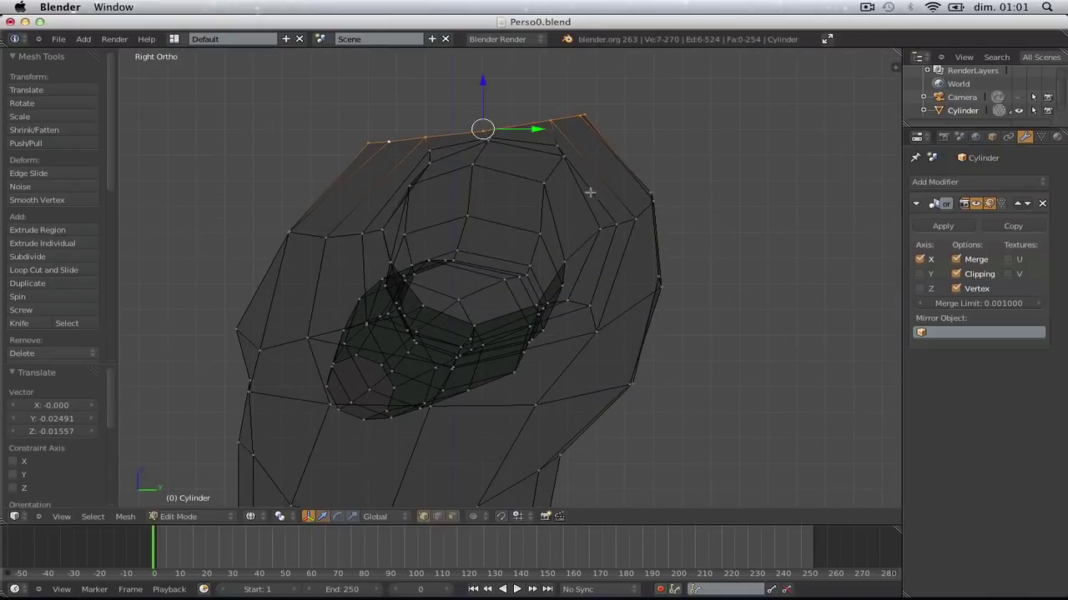
Extrude the neck opening loop upward about 0.108, scale it to 0.653 and raise it slightly
key(e)
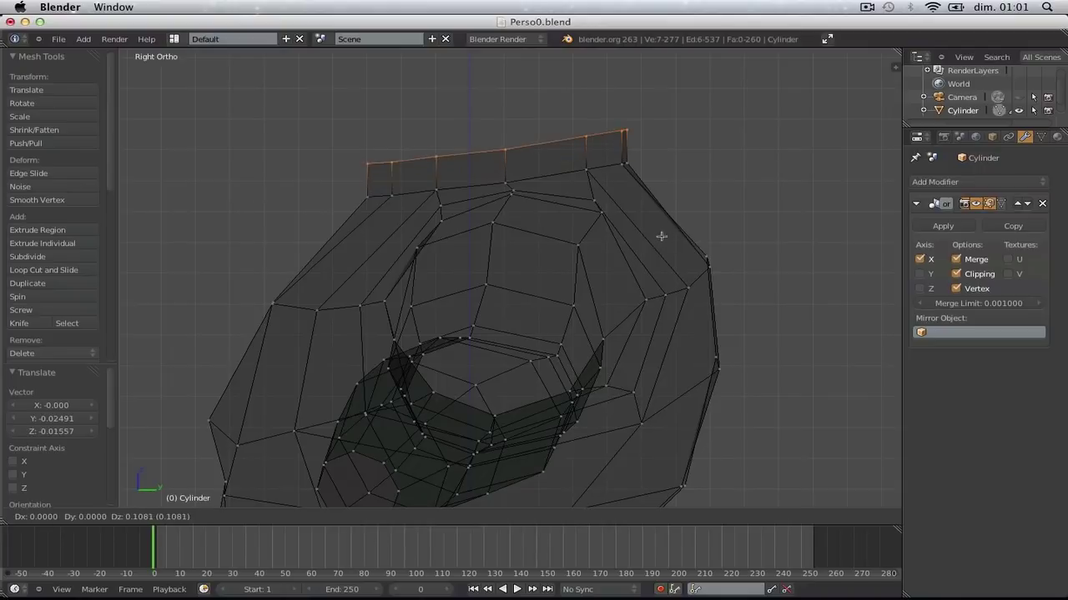
click(661, 237)
key(s)
click(592, 227)
key(g)
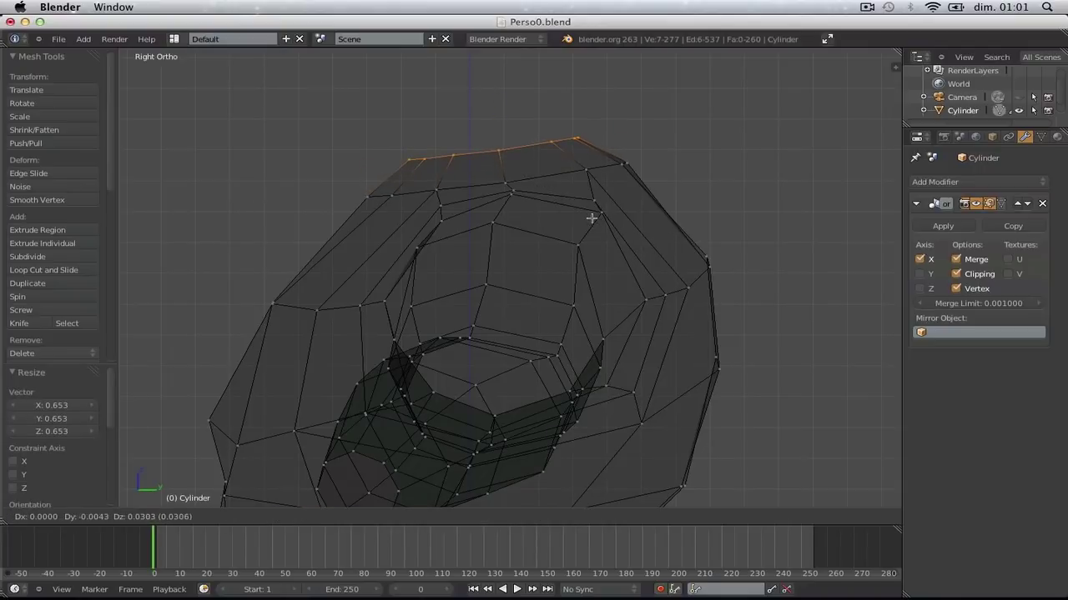
click(591, 219)
Scale the neck loop to 0.931 along X in the front view and move it about 0.115 toward the body's centre
key(Tab)
scroll(585, 231, down, 2)
key(z)
middle_drag(481, 274, 649, 306)
key(Tab)
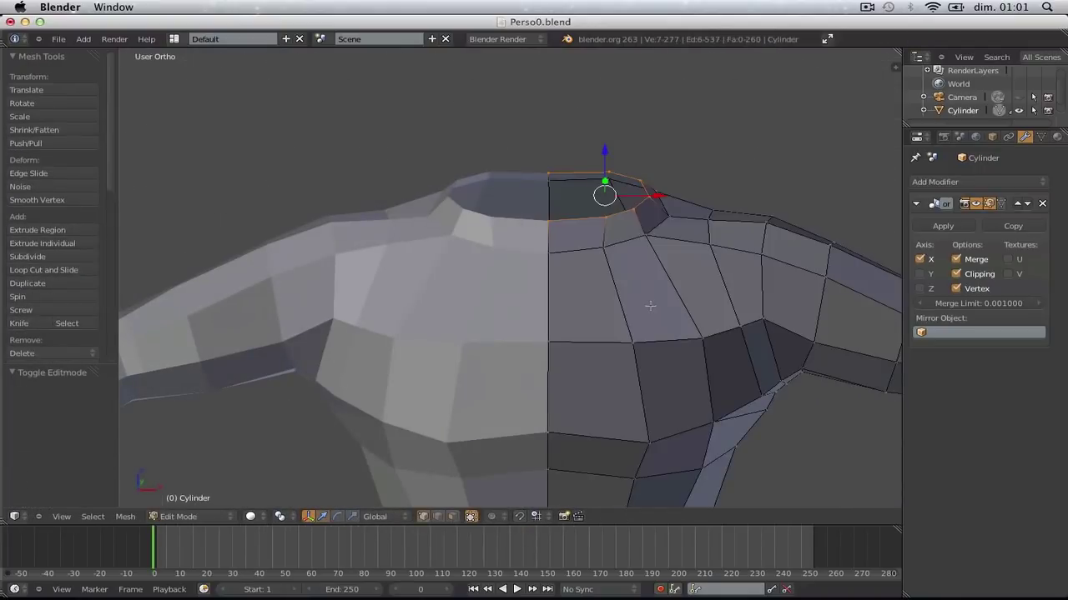
key(KP_1)
key(s)
click(680, 240)
key(g)
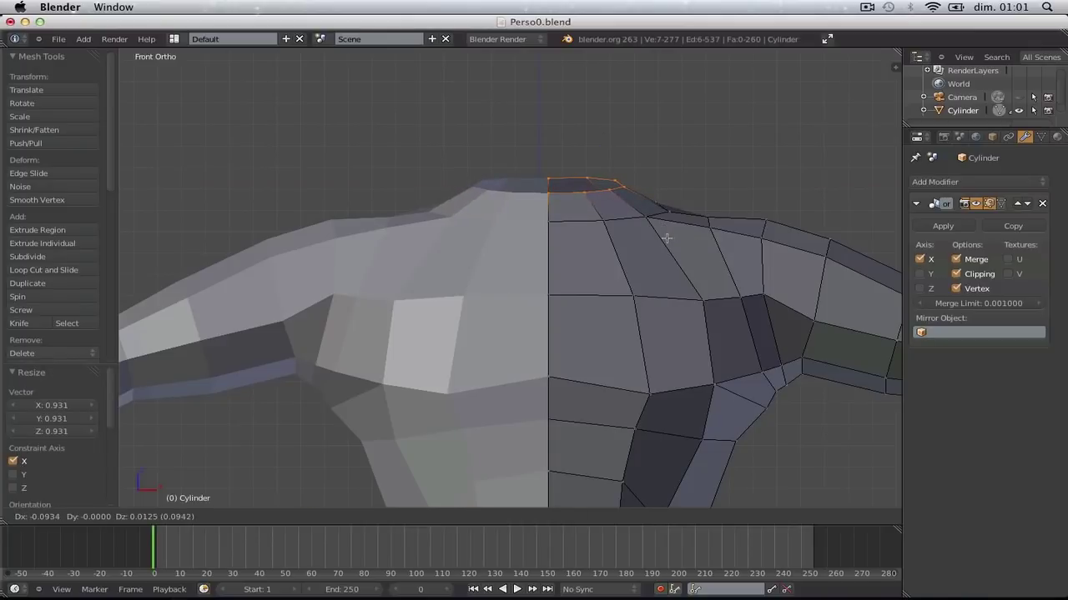
click(661, 240)
In the top view, move the two front vertices of the neck opening slightly outward to round its outline
middle_drag(659, 241, 644, 362)
key(KP_7)
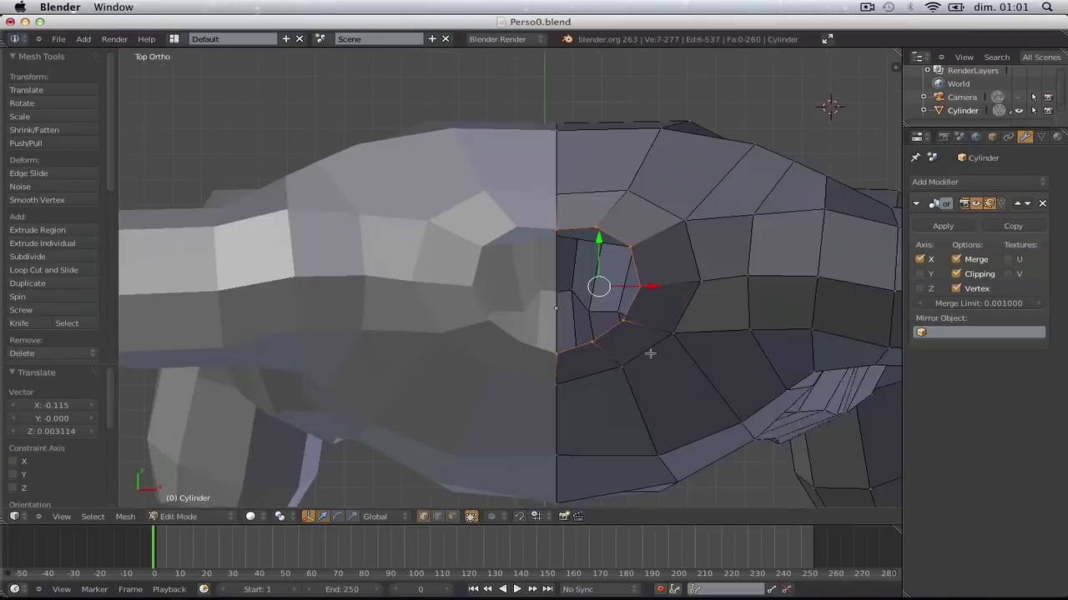
scroll(617, 304, up, 2)
right_click(638, 375)
key(g)
click(645, 379)
key(a)
right_click(679, 347)
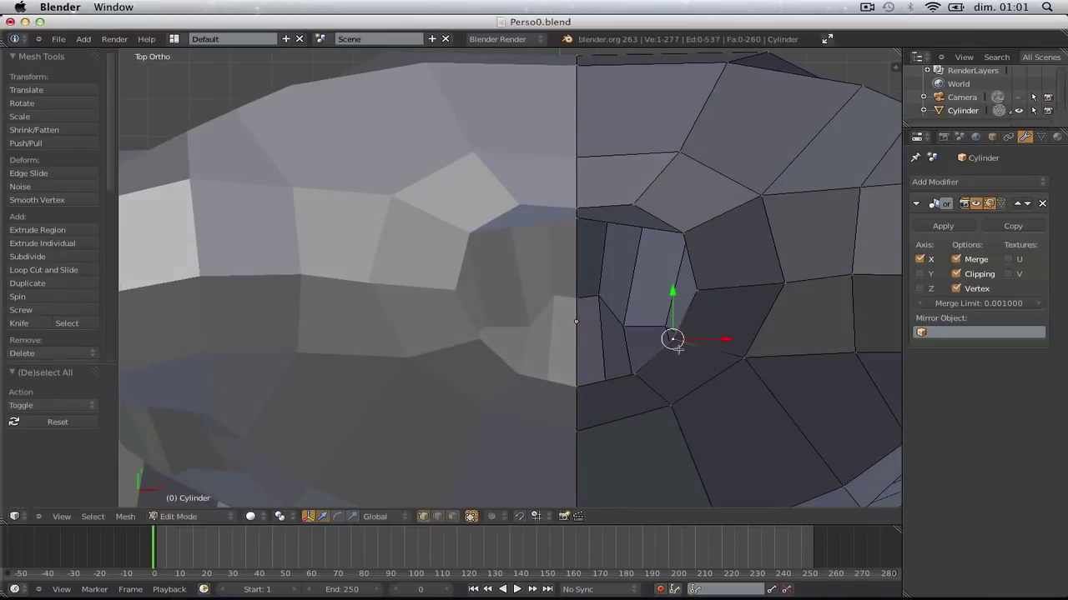
key(g)
click(685, 351)
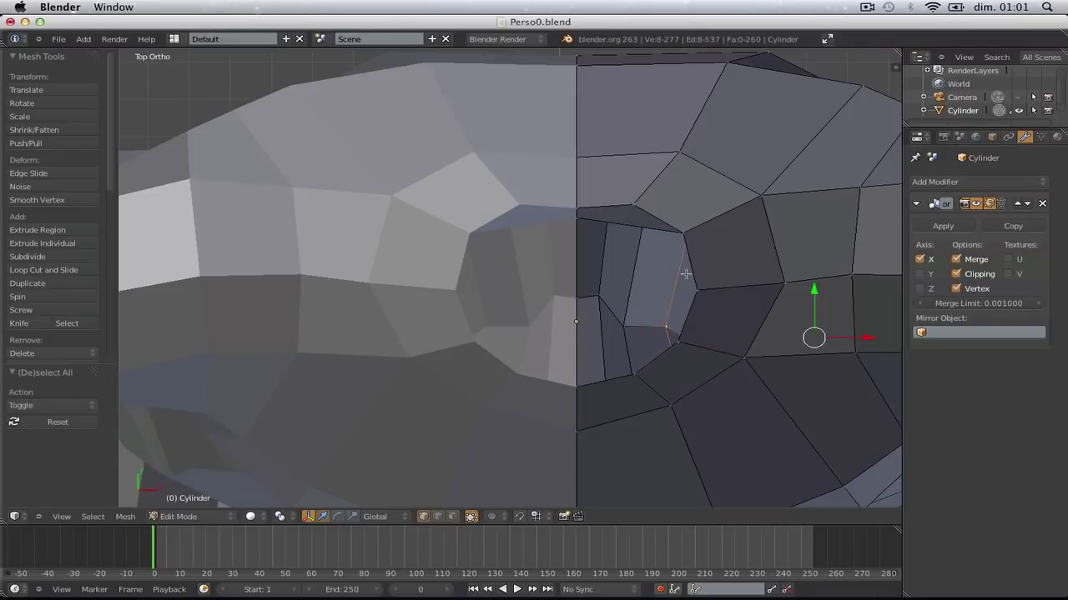
Extrude the neck opening loop upward about 0.3 in the front view to form the neck
scroll(685, 273, down, 5)
key(KP_1)
scroll(604, 256, up, 3)
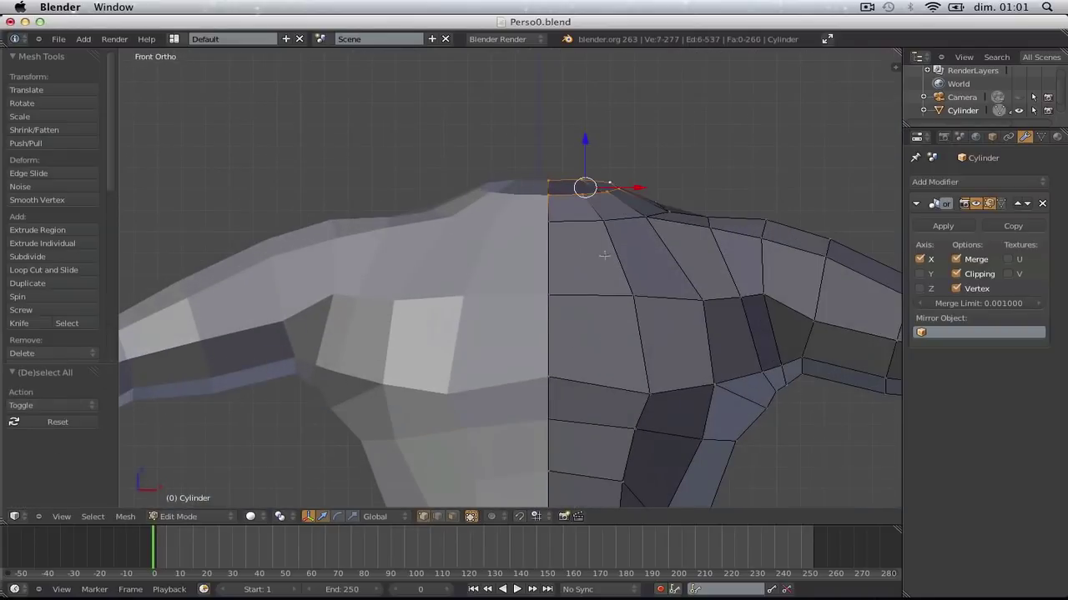
key(e)
click(598, 195)
Rotate the neck's top loop about -2.8° in the side view and move it slightly forward and down
scroll(600, 234, down, 3)
key(KP_3)
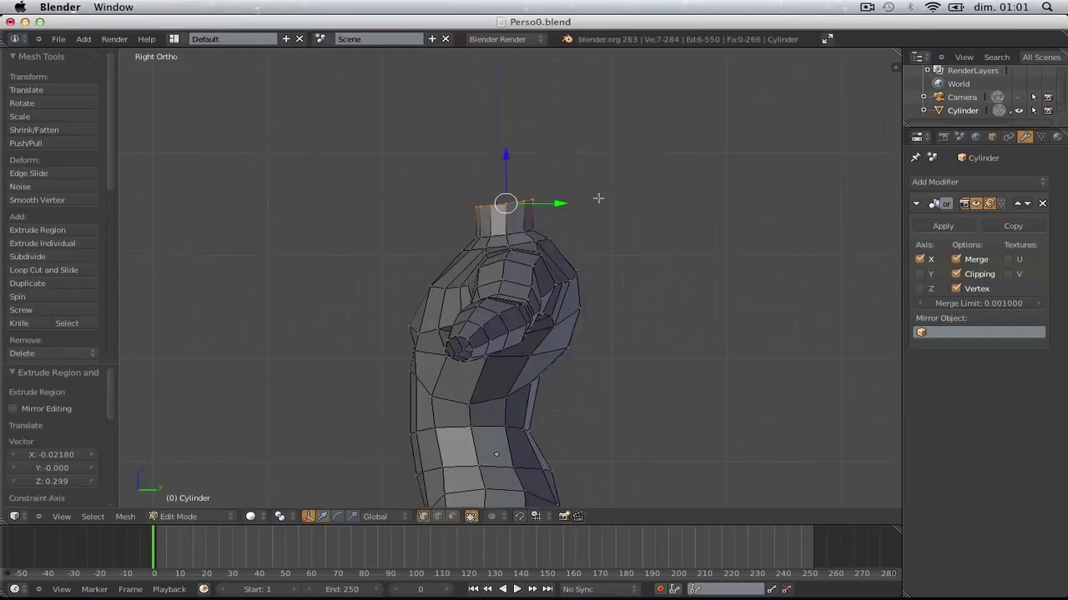
scroll(605, 267, up, 3)
scroll(605, 273, down, 1)
key(r)
click(643, 286)
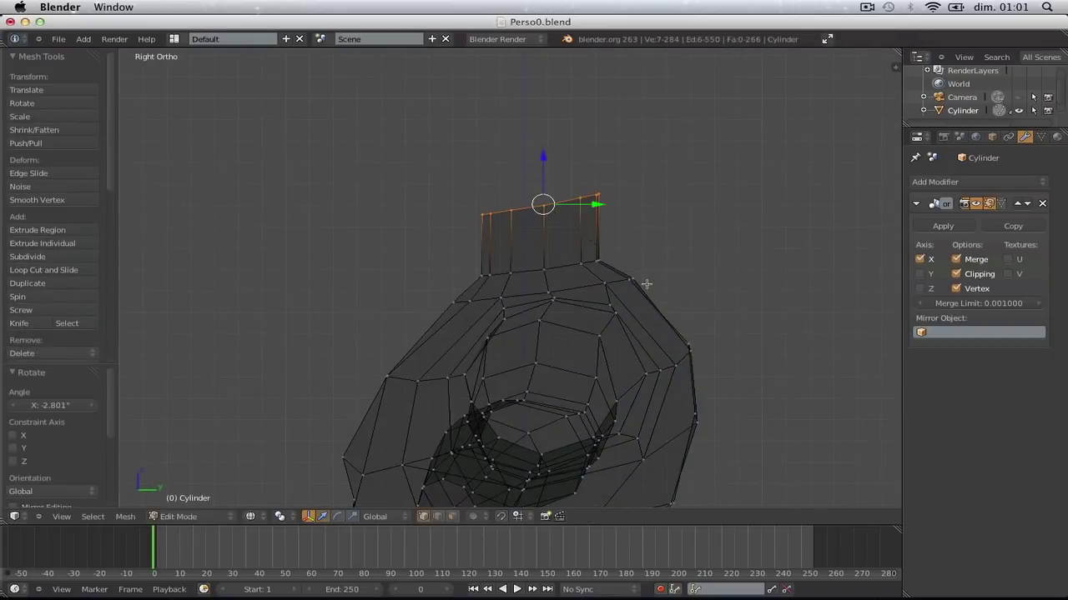
scroll(643, 286, down, 5)
scroll(603, 259, up, 2)
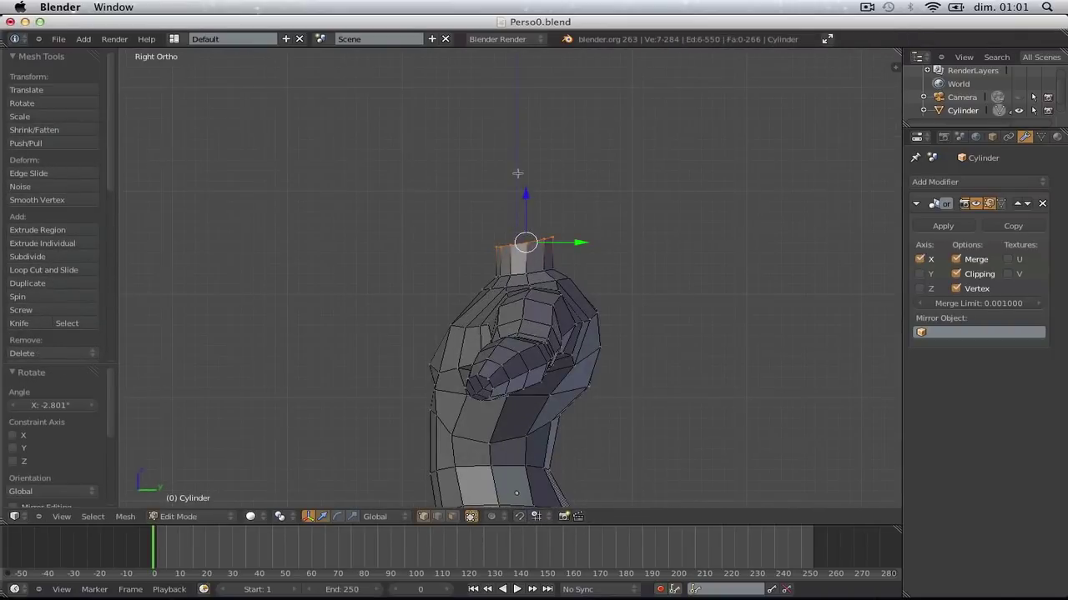
scroll(569, 231, up, 2)
key(g)
click(583, 236)
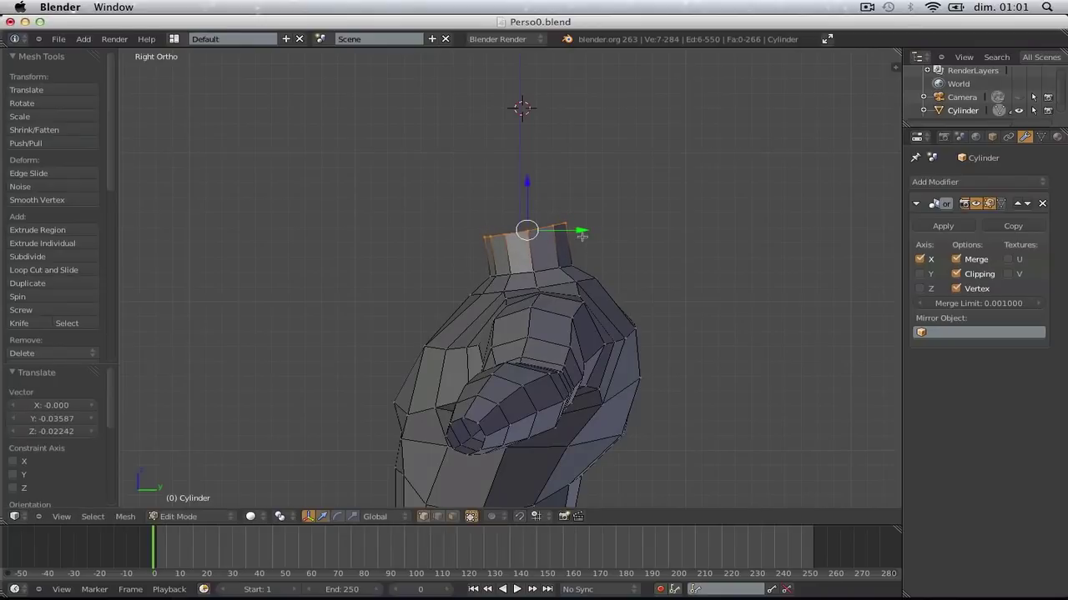
Scale down the neck's top loop in the side view and shift it slightly upward
shift+scroll(583, 237, up, 3)
scroll(598, 260, up, 2)
key(s)
click(601, 311)
key(z)
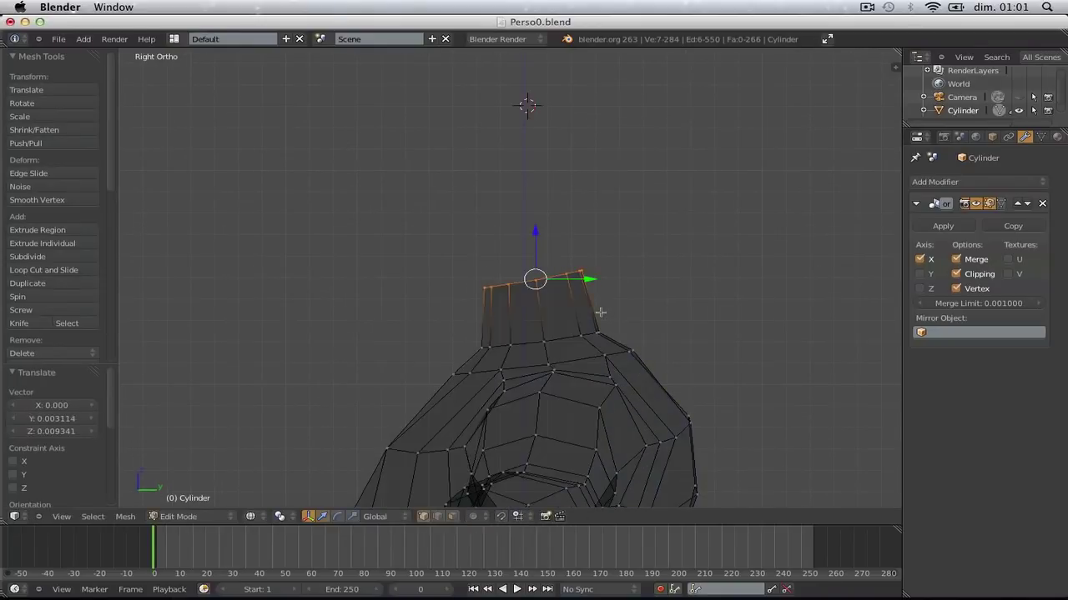
Move the rear vertices of the neck's base about 0.05 backward with proportional editing and nudge the upper-back vertex below them
key(a)
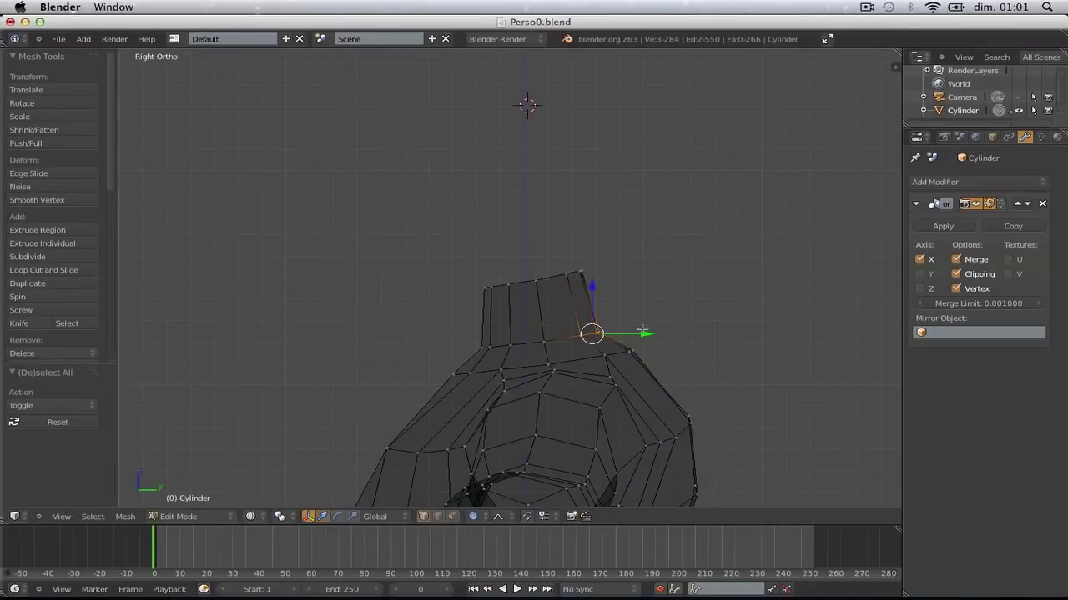
key(g)
scroll(642, 330, up, 4)
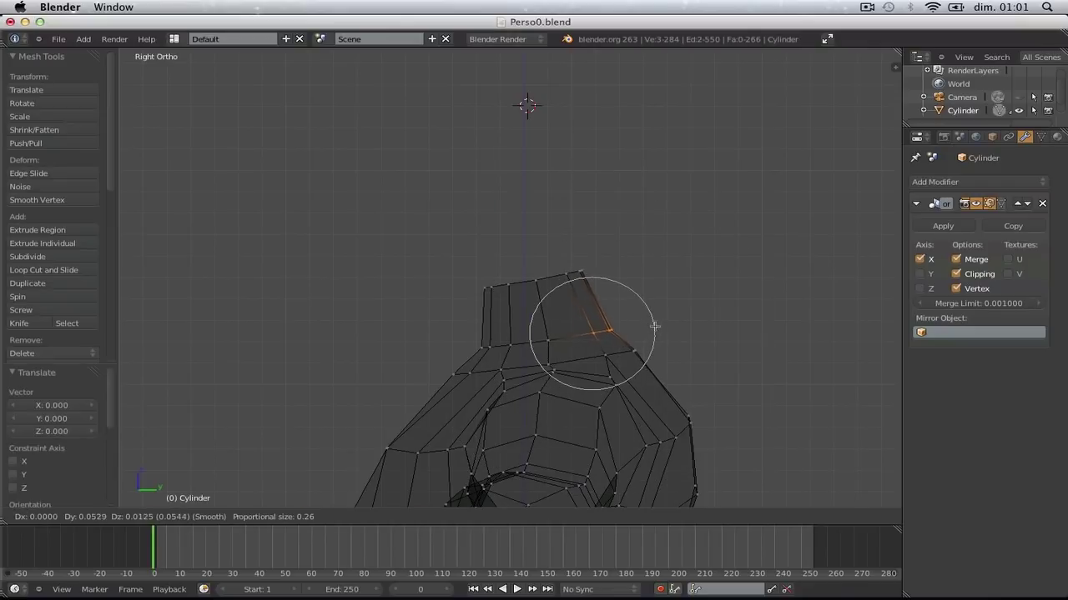
click(654, 326)
key(a)
right_click(663, 356)
key(g)
click(662, 357)
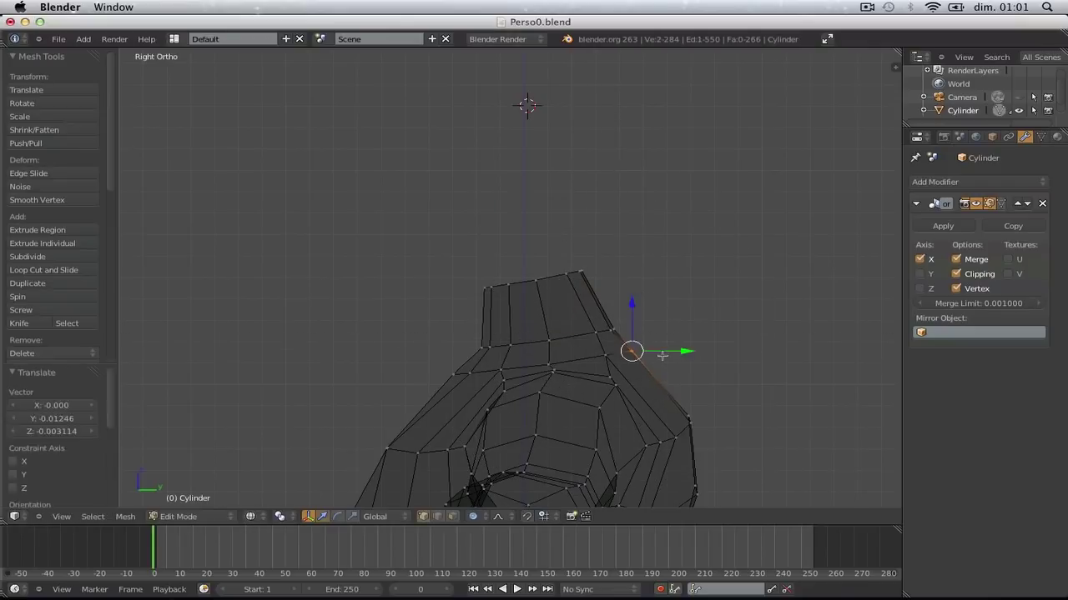
Move the neck's top loop about 0.06 backward and 0.04 upward in the side view and rotate it slightly
key(a)
scroll(583, 321, down, 2)
key(b)
key(g)
click(617, 296)
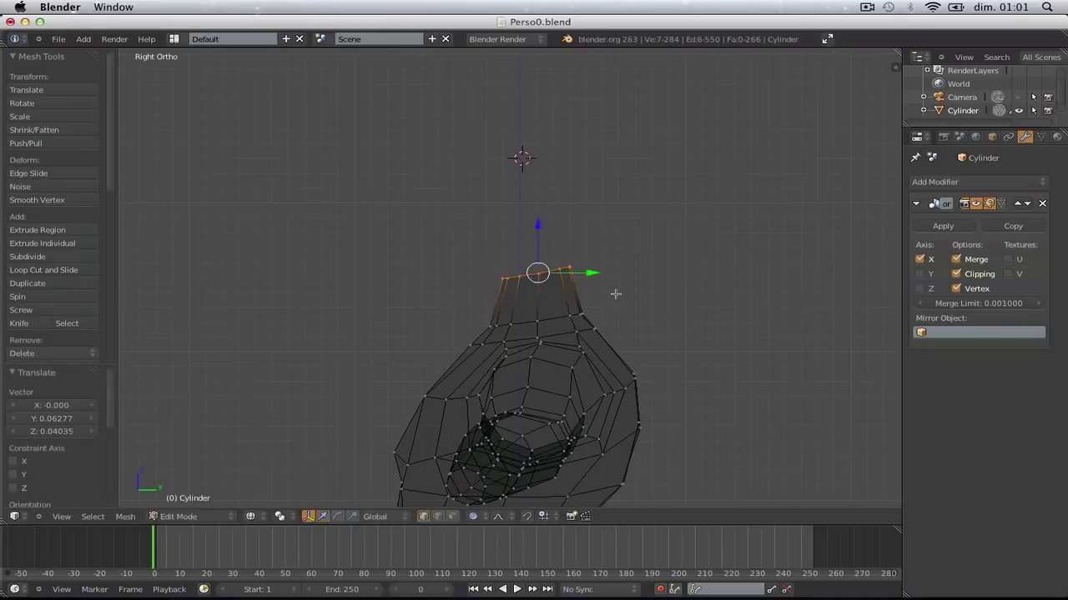
key(r)
click(611, 306)
Examine the body and neck in solid shading from an angled view and from the front
key(Tab)
key(z)
middle_drag(501, 309, 560, 322)
scroll(677, 353, down, 8)
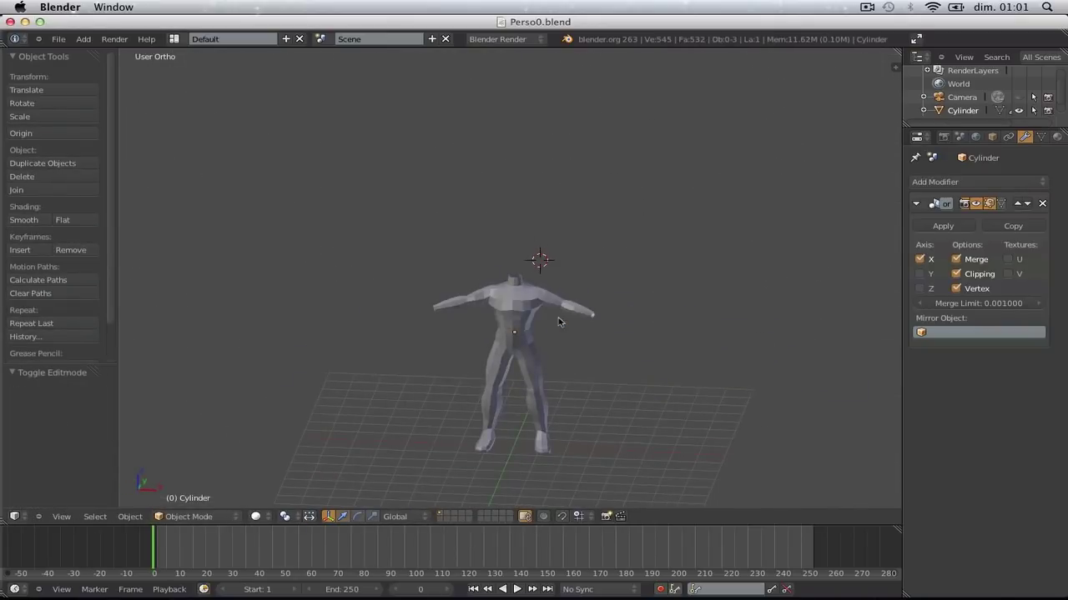
scroll(574, 320, up, 6)
key(KP_1)
scroll(576, 321, up, 5)
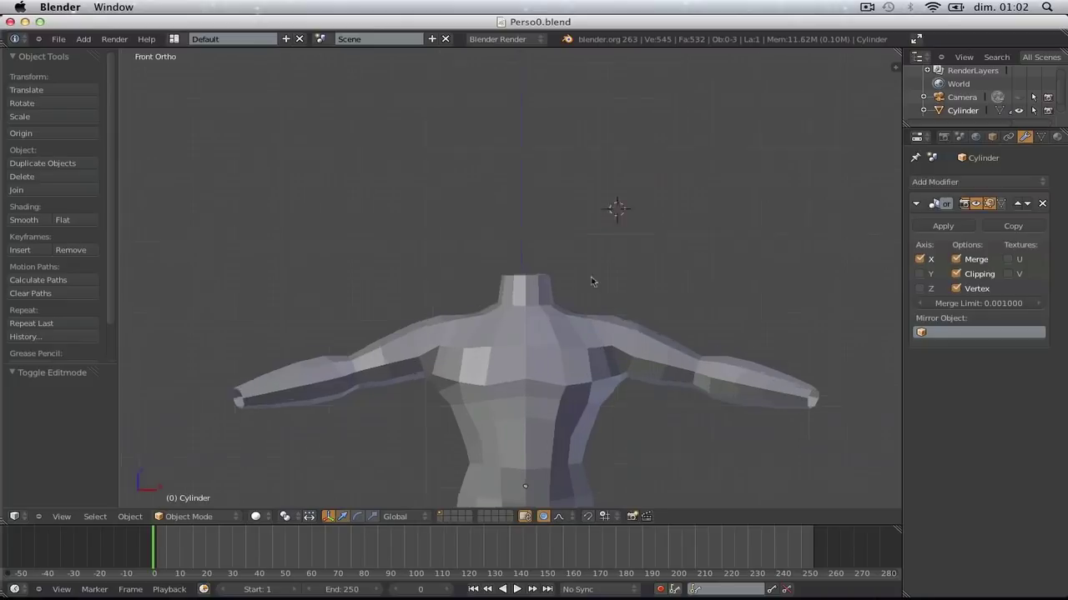
key(Tab)
key(ctrl+r)
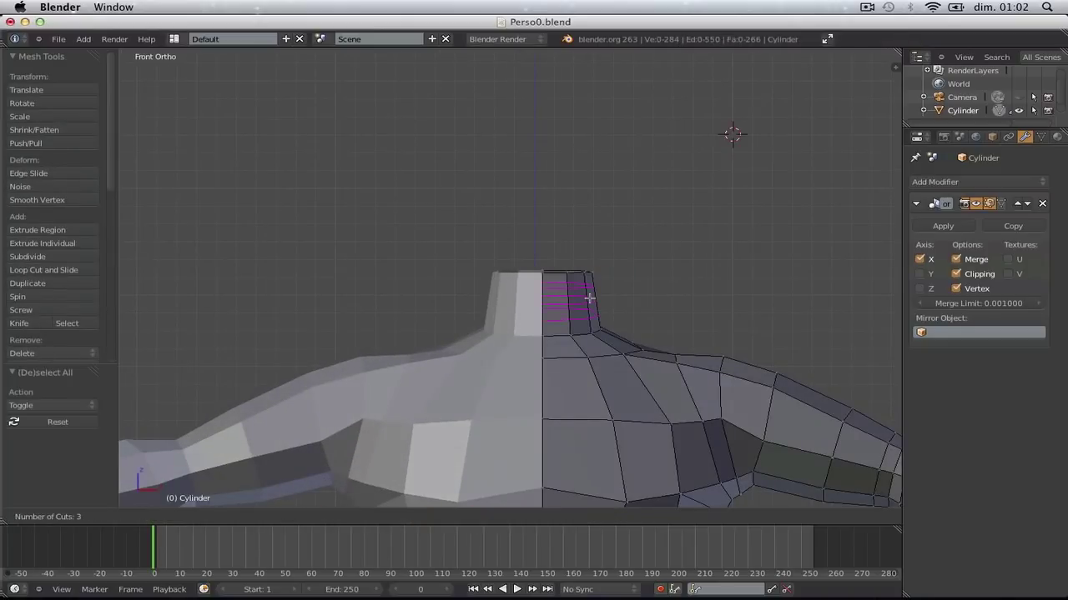
click(589, 297)
click(609, 297)
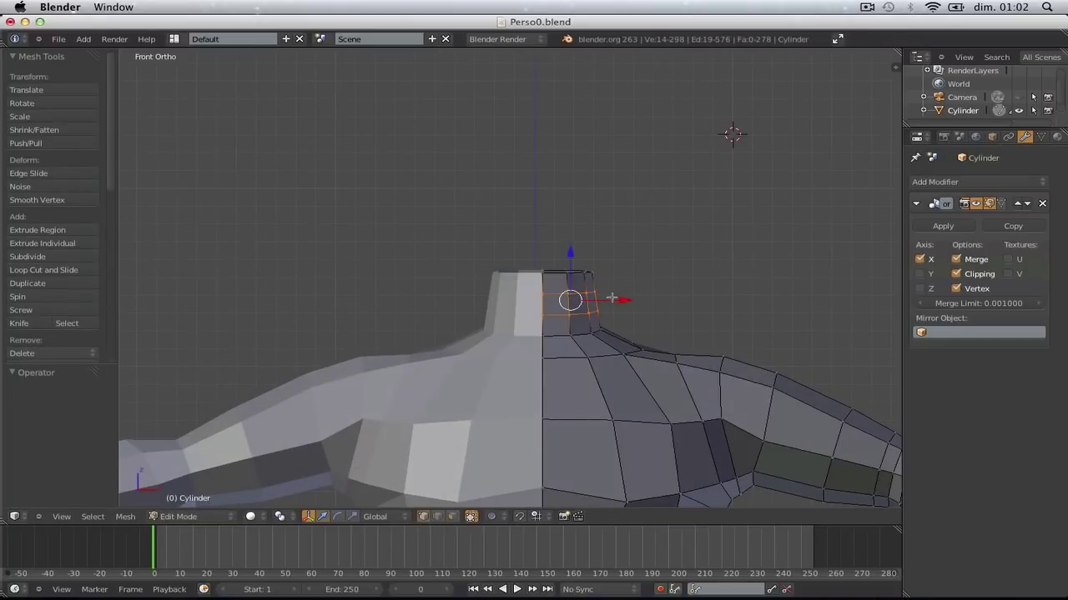
scroll(639, 309, up, 1)
key(ctrl+e)
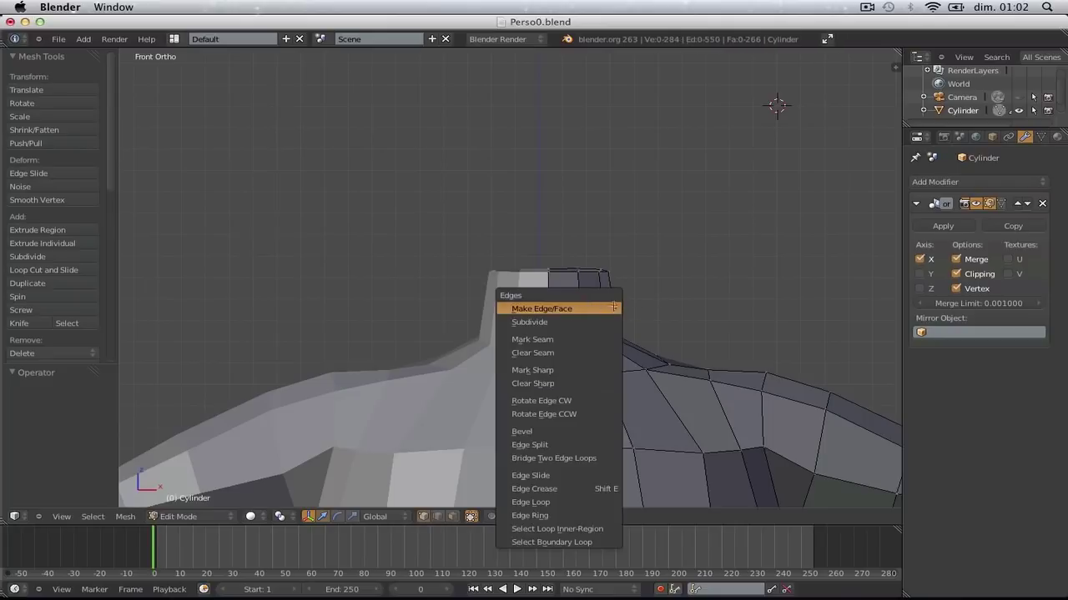
Cut a single edge loop around the middle of the neck and scale it to 0.901
key(ctrl+r)
click(579, 304)
click(582, 305)
key(s)
click(629, 308)
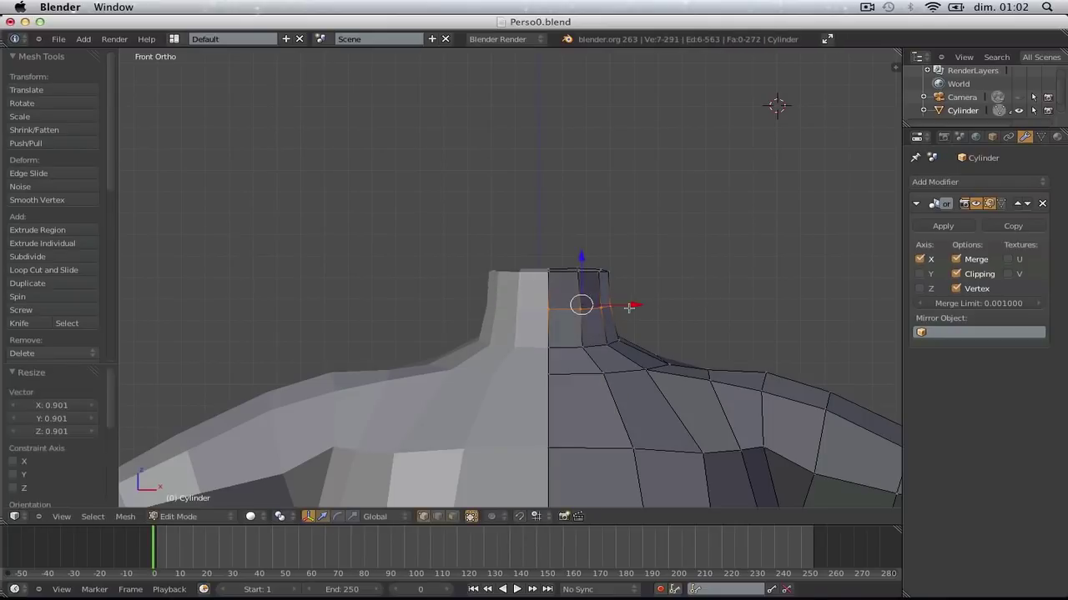
In the top view, move the pair of vertices beside the centre line at the neck's back about 0.02 outward
key(Tab)
scroll(629, 308, down, 5)
middle_drag(626, 309, 786, 403)
scroll(786, 402, up, 4)
key(KP_7)
key(Tab)
scroll(715, 317, up, 8)
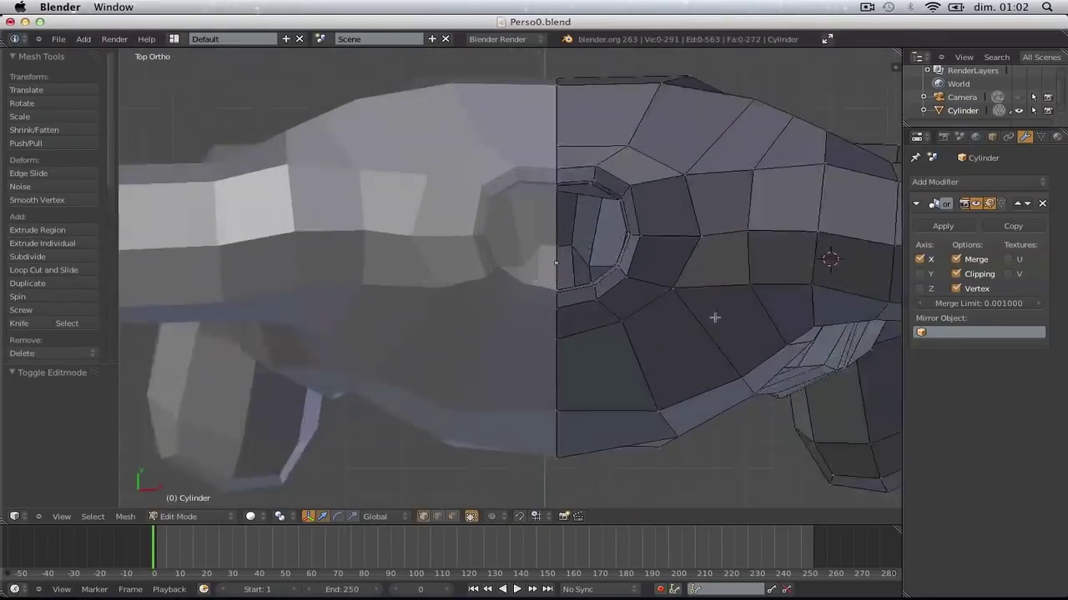
scroll(631, 238, up, 2)
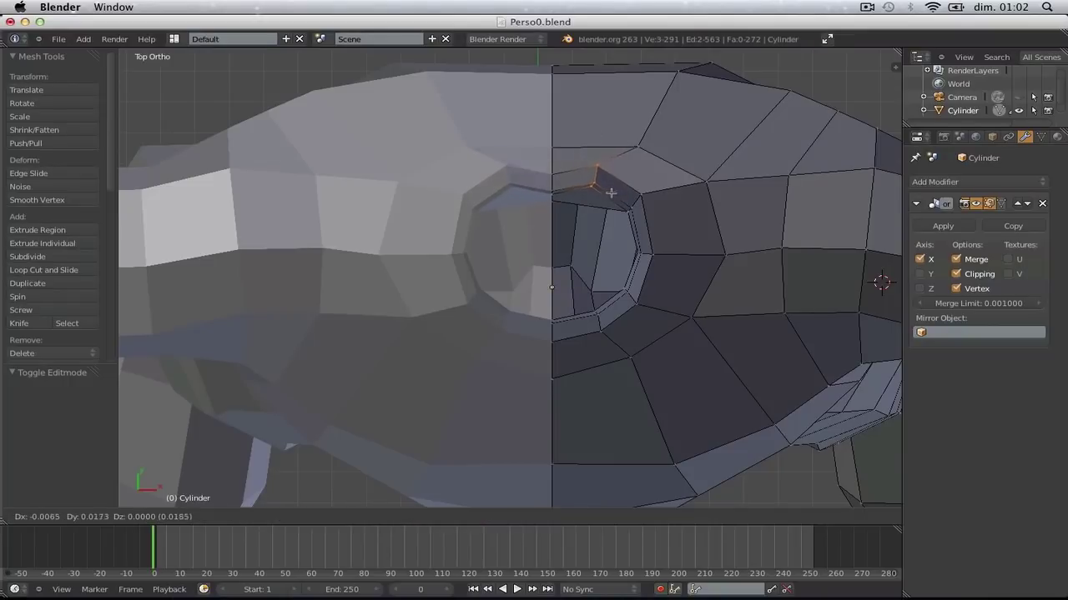
key(a)
key(b)
drag(526, 158, 555, 193)
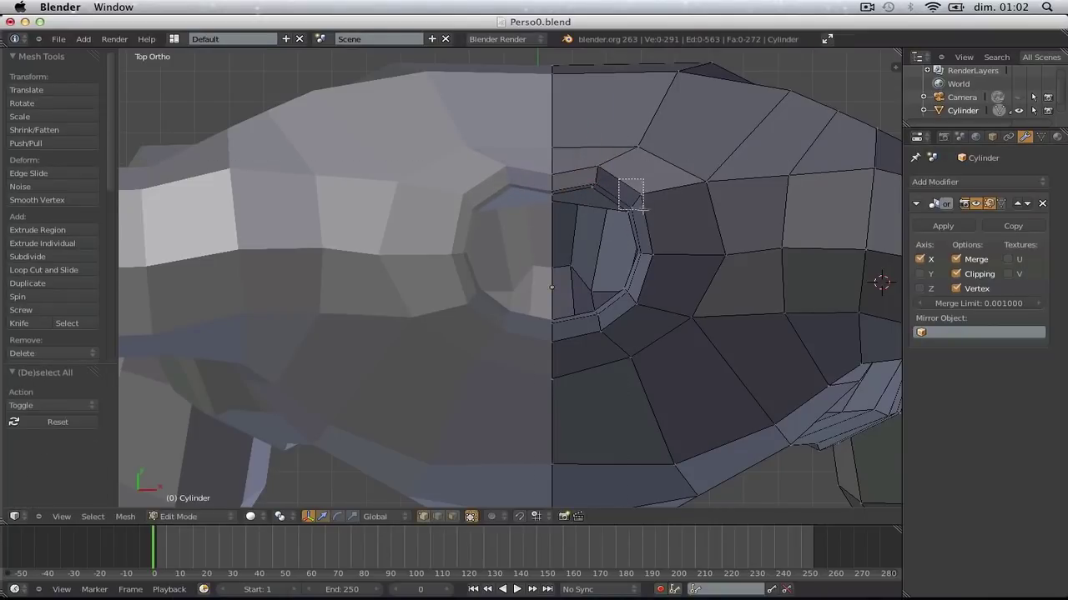
Move the adjacent pair of vertices at the neck's rear corner slightly to round the outline
drag(643, 210, 652, 219)
key(g)
click(658, 220)
key(g)
click(657, 221)
Leave mesh editing, check the neck from several angles and save the Perso0.blend file
key(Tab)
scroll(622, 313, down, 4)
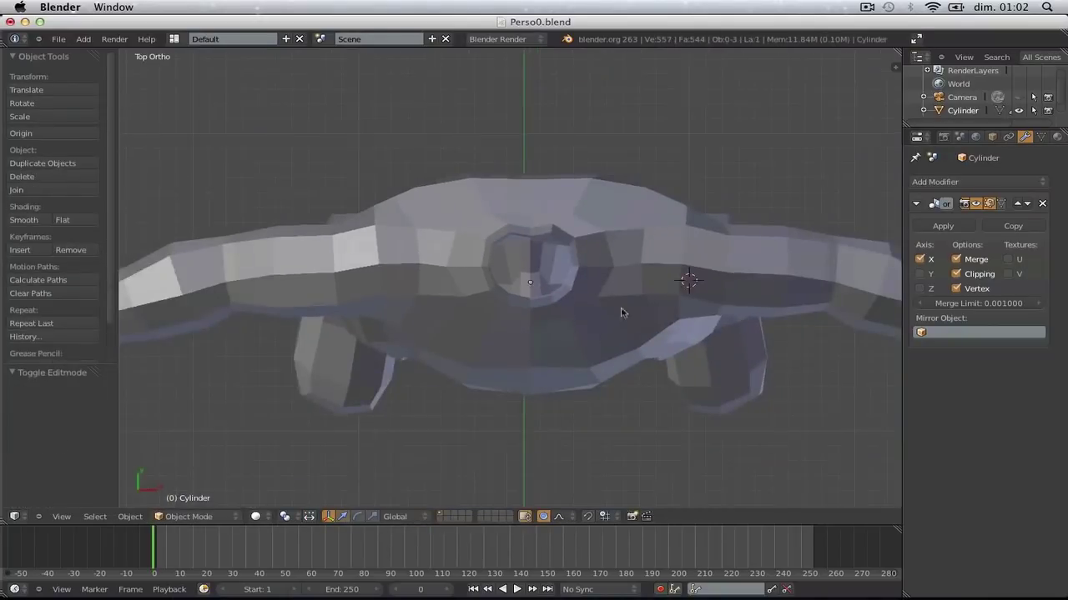
middle_drag(622, 313, 548, 234)
middle_drag(715, 346, 761, 221)
key(Tab)
scroll(377, 376, down, 4)
key(Tab)
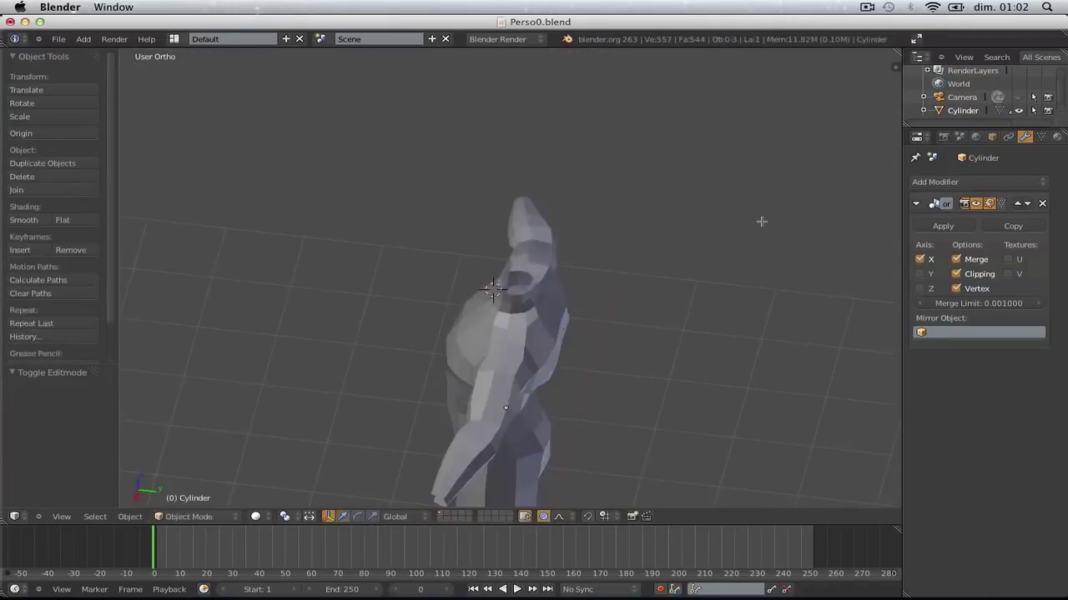
scroll(761, 221, down, 3)
key(ctrl+s)
middle_drag(439, 398, 601, 348)
click(657, 342)
Select the neck's top edge loop and move it about 0.02 forward in the side view
key(Tab)
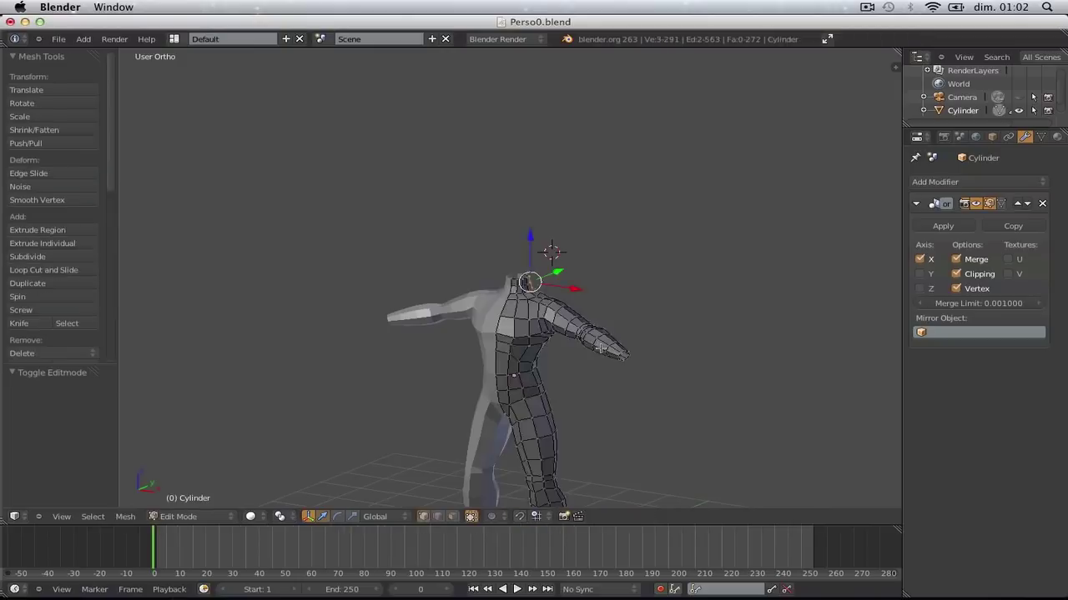
key(KP_1)
key(a)
scroll(594, 334, up, 9)
alt+right_click(552, 268)
scroll(552, 267, down, 4)
key(z)
key(KP_3)
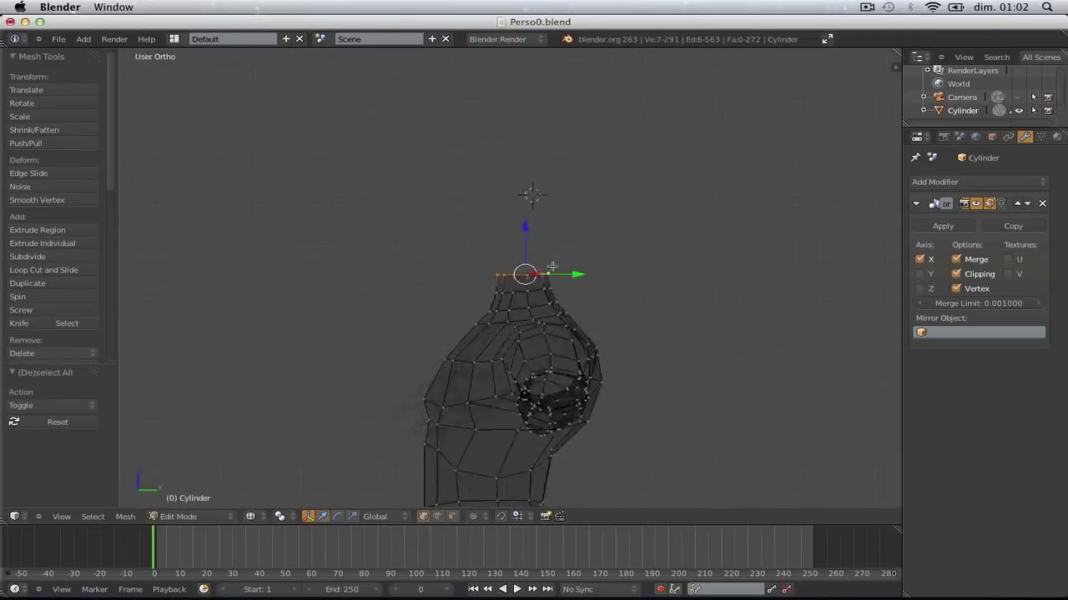
key(KP_3)
scroll(552, 267, up, 2)
key(g)
click(595, 314)
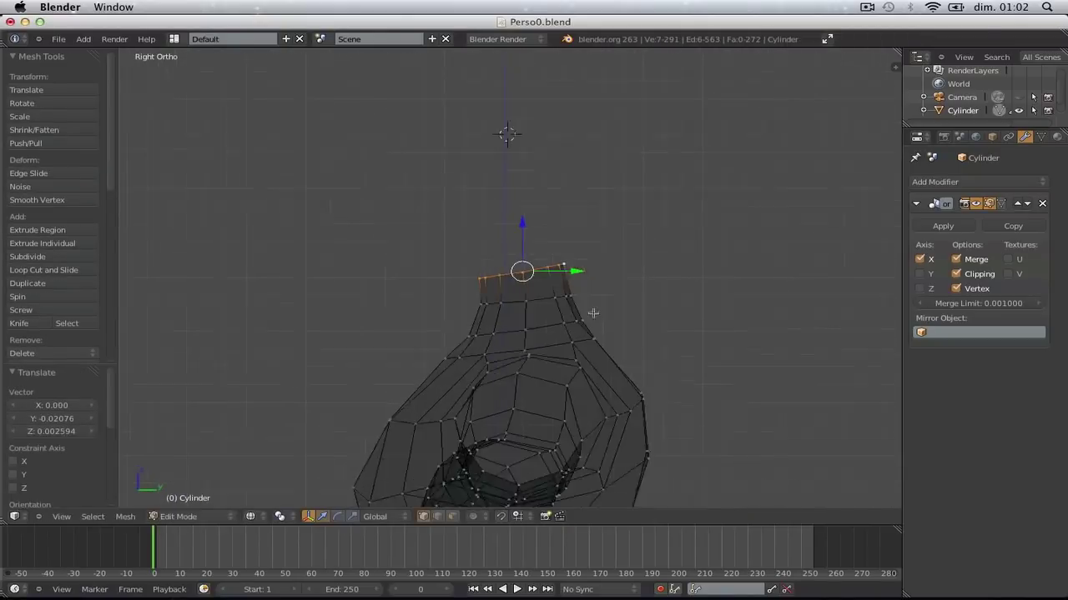
Extrude the neck's top loop, scale it by 1.668 and move it upward and slightly forward to form the head
scroll(593, 313, down, 1)
key(e)
click(581, 300)
key(s)
click(630, 303)
key(g)
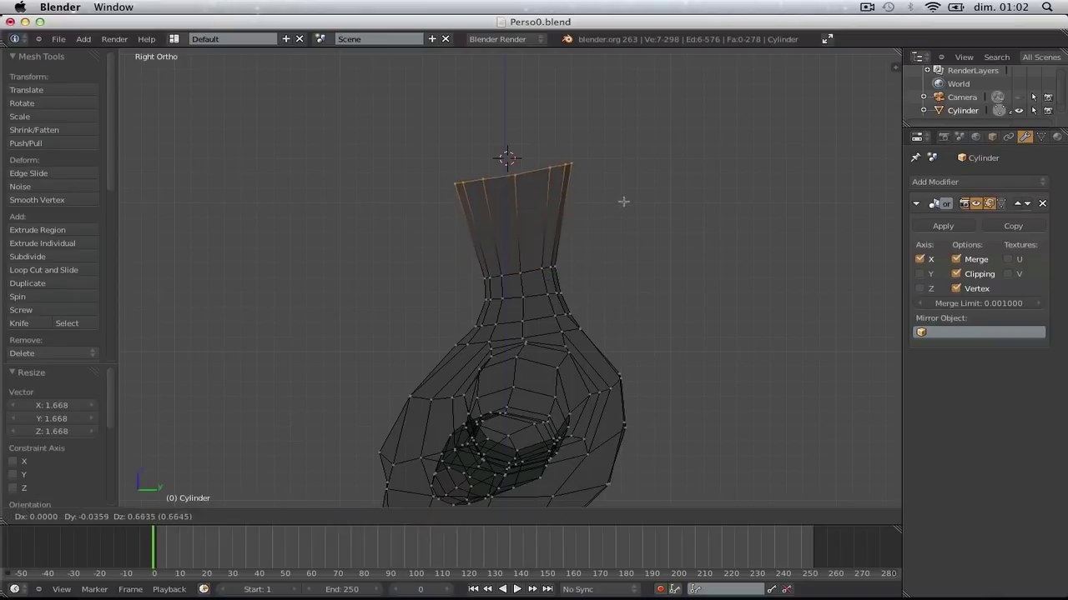
click(611, 194)
key(a)
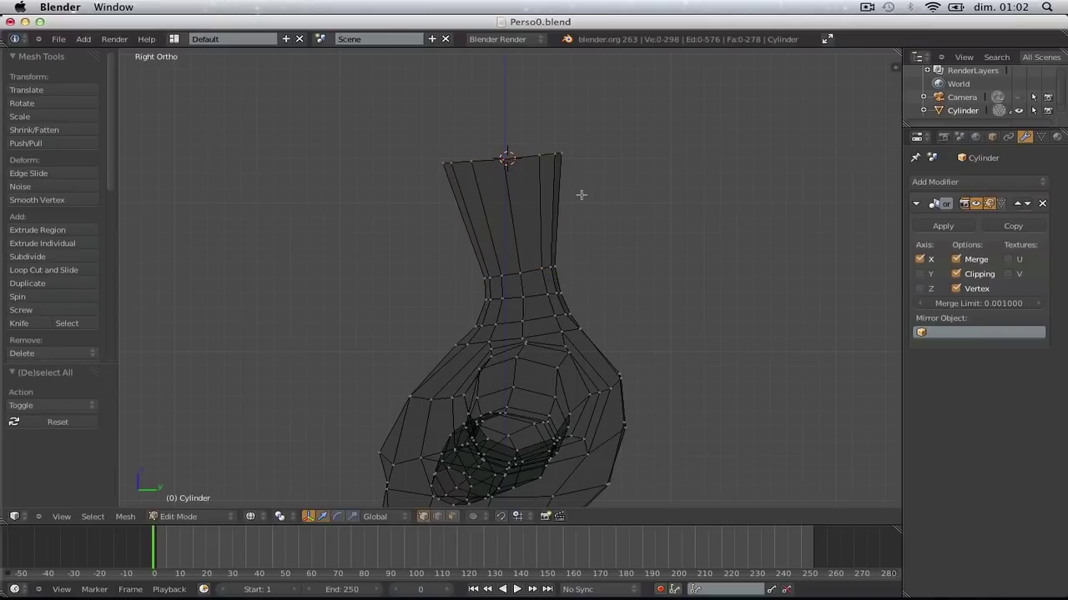
Fill a face across the head opening between its front and back vertices beside the centre line and cut it once crosswise
middle_drag(581, 194, 557, 288)
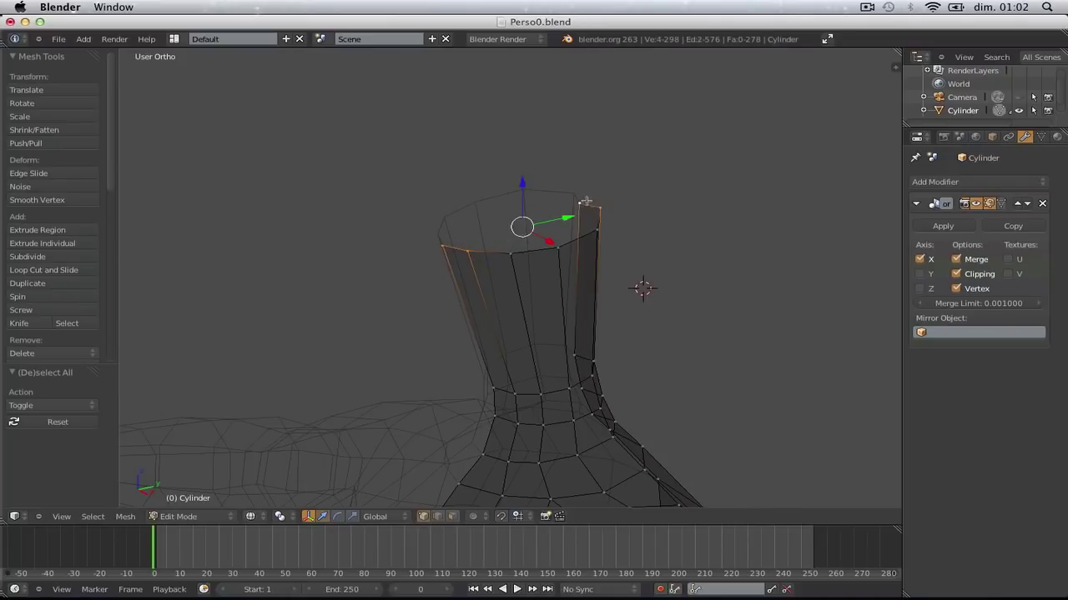
key(a)
middle_drag(587, 201, 554, 262)
key(ctrl+r)
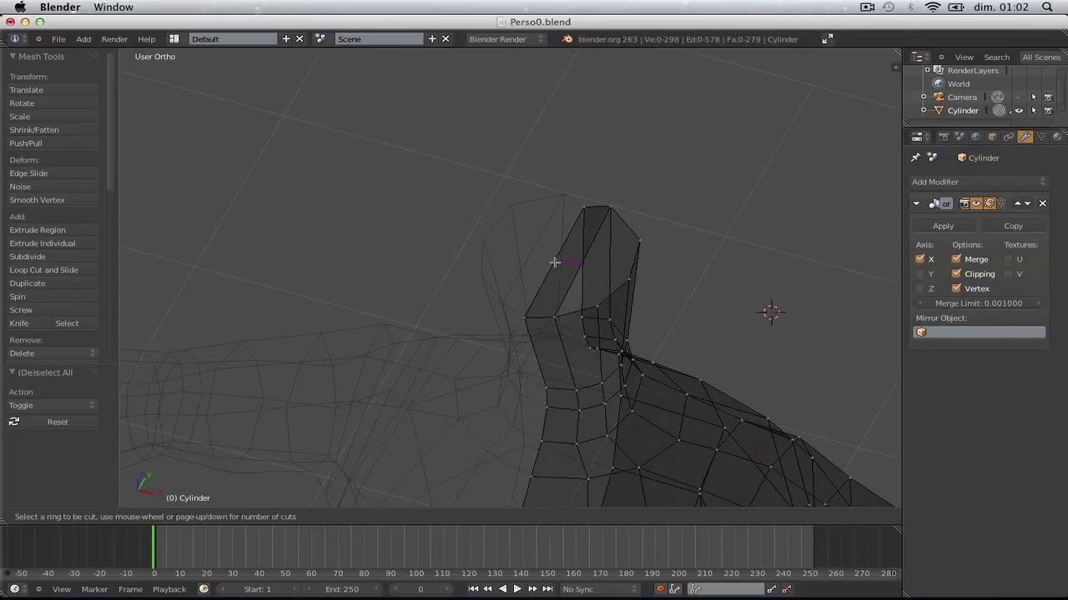
click(555, 262)
click(569, 264)
Fill the remaining gaps at the side of the head opening with faces
key(f)
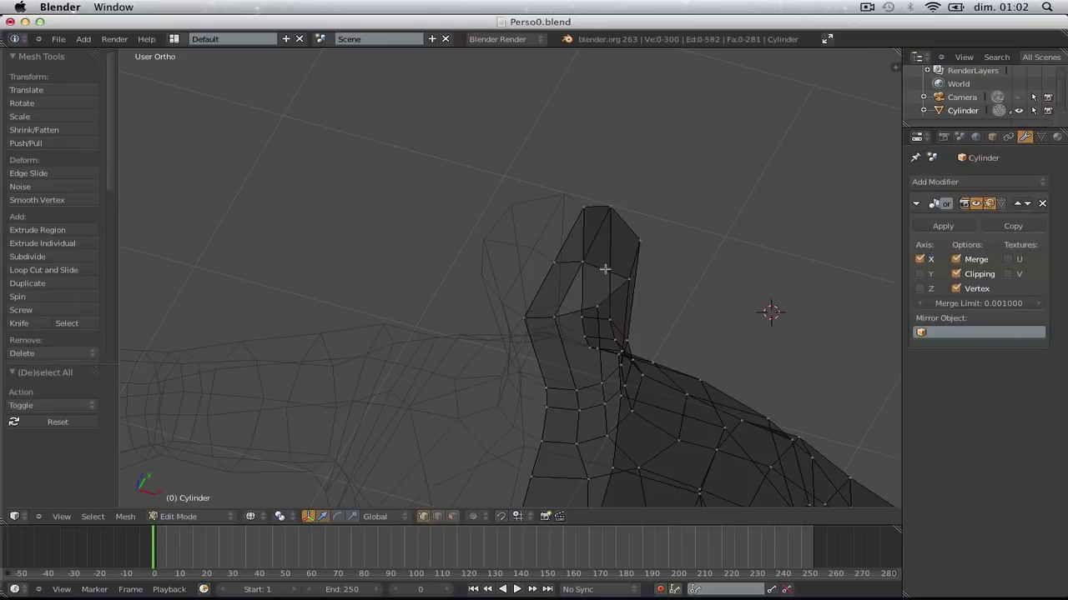
middle_drag(612, 199, 605, 272)
drag(564, 233, 566, 236)
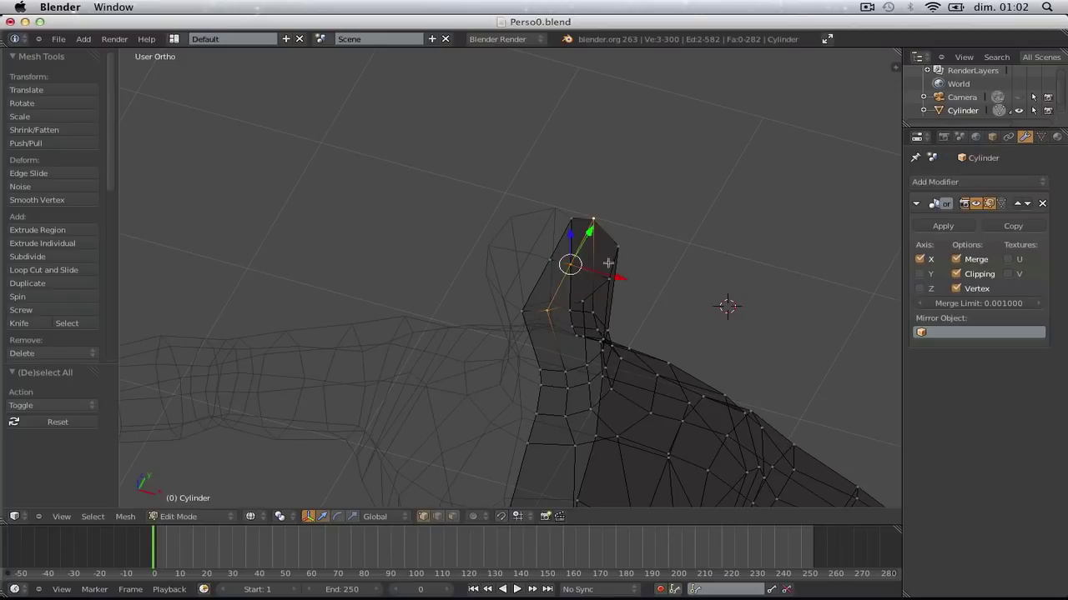
Move the row of head-top vertices beside the centre line slightly outward along X
drag(611, 276, 627, 277)
key(a)
right_click(581, 268)
key(a)
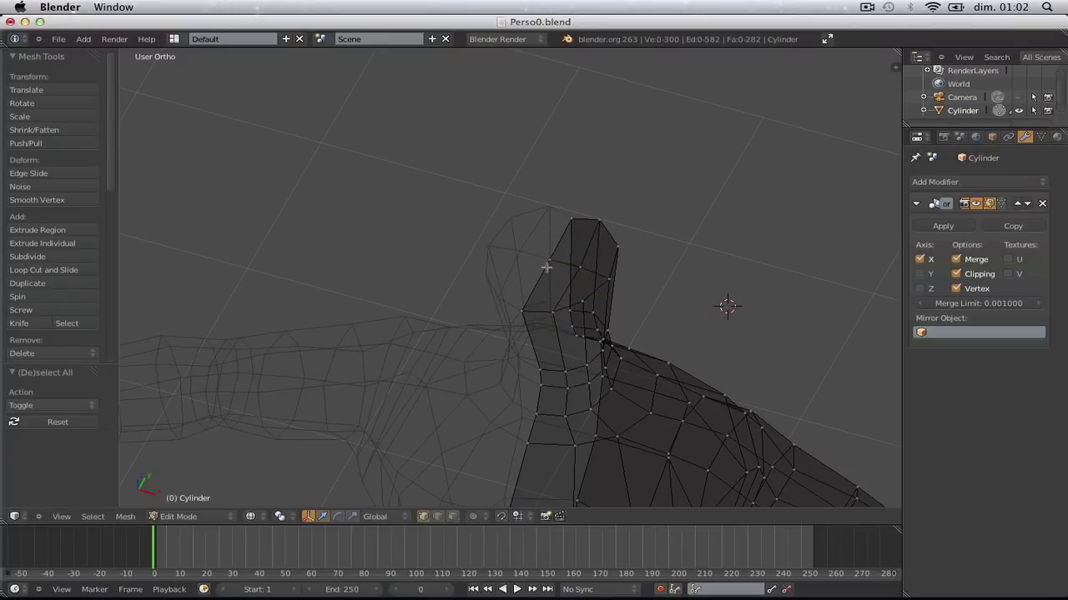
Raise the middle vertices of the head's top about 0.09 in the side view
key(z)
key(KP_3)
key(g)
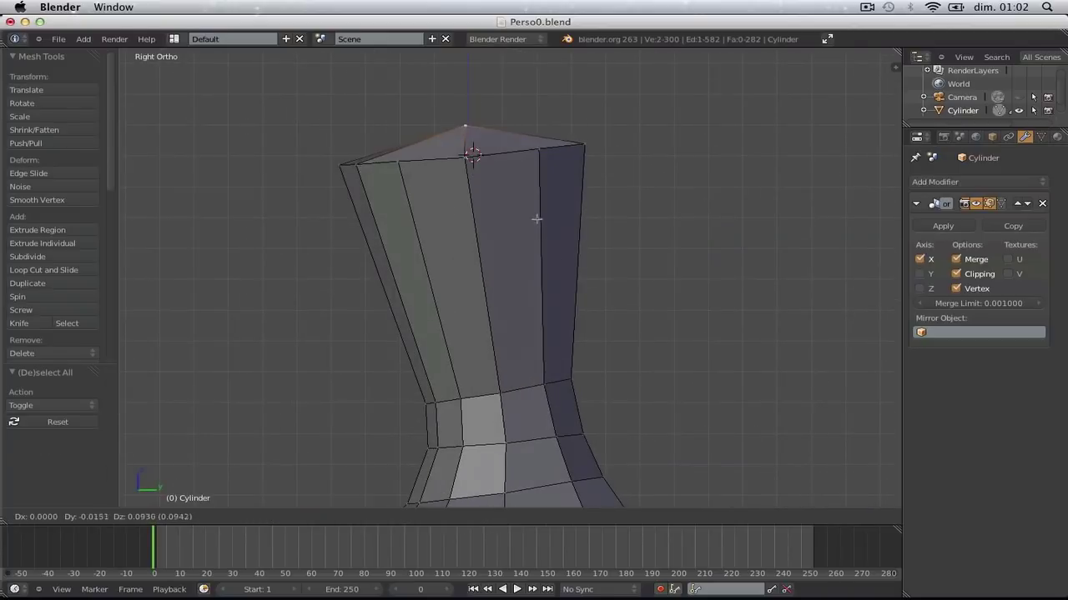
click(533, 222)
key(a)
Try to shape the head with two loop cuts scaled to 1.202 and moved slightly down and forward
scroll(535, 226, down, 2)
key(ctrl+r)
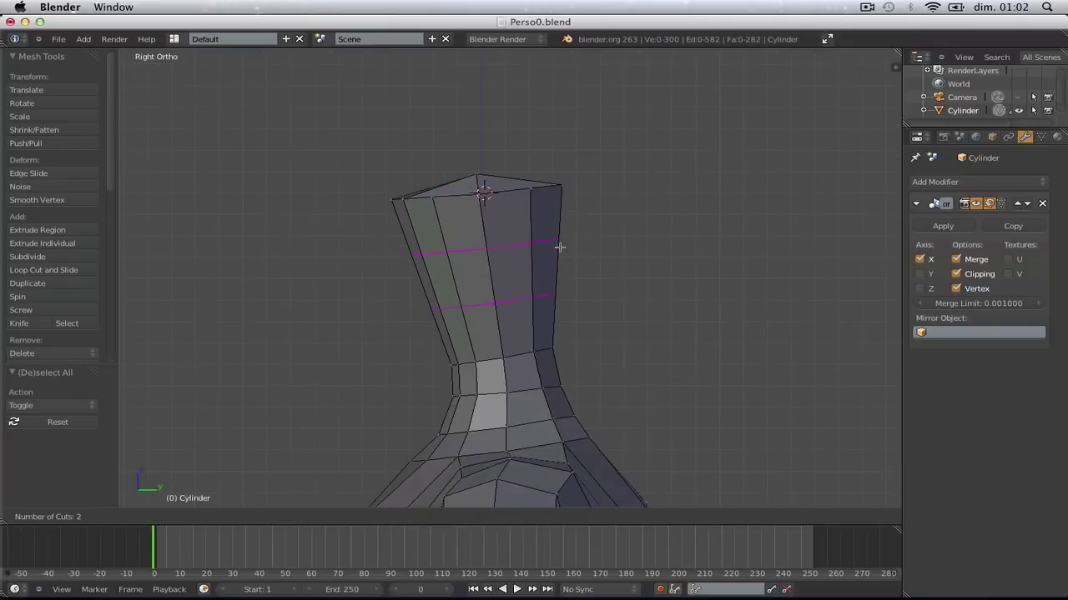
click(559, 247)
right_click(558, 247)
key(s)
click(565, 283)
key(g)
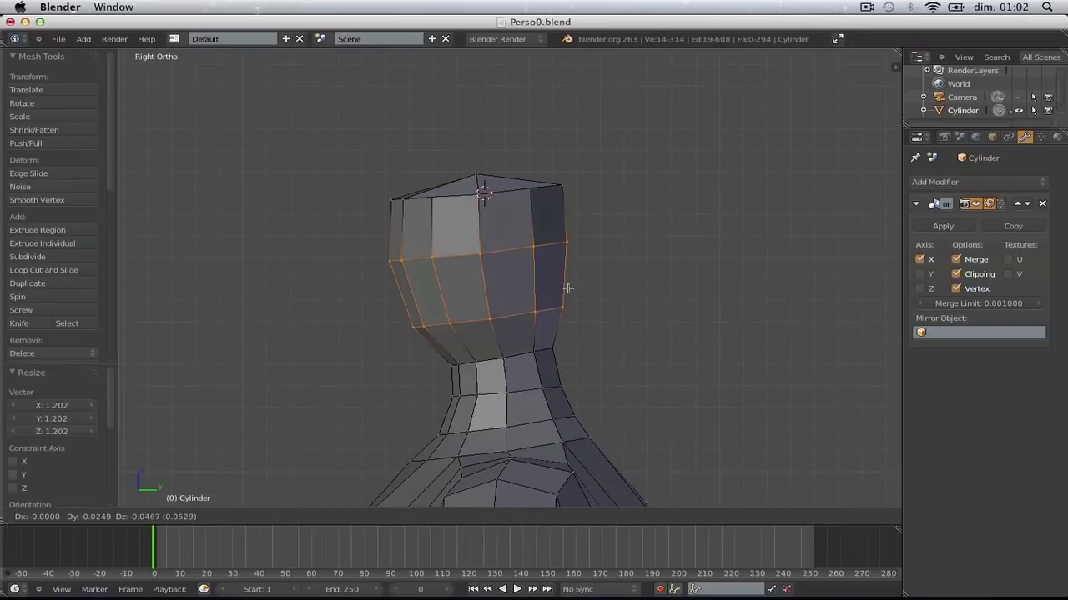
click(568, 289)
key(a)
key(ctrl+r)
key(Escape)
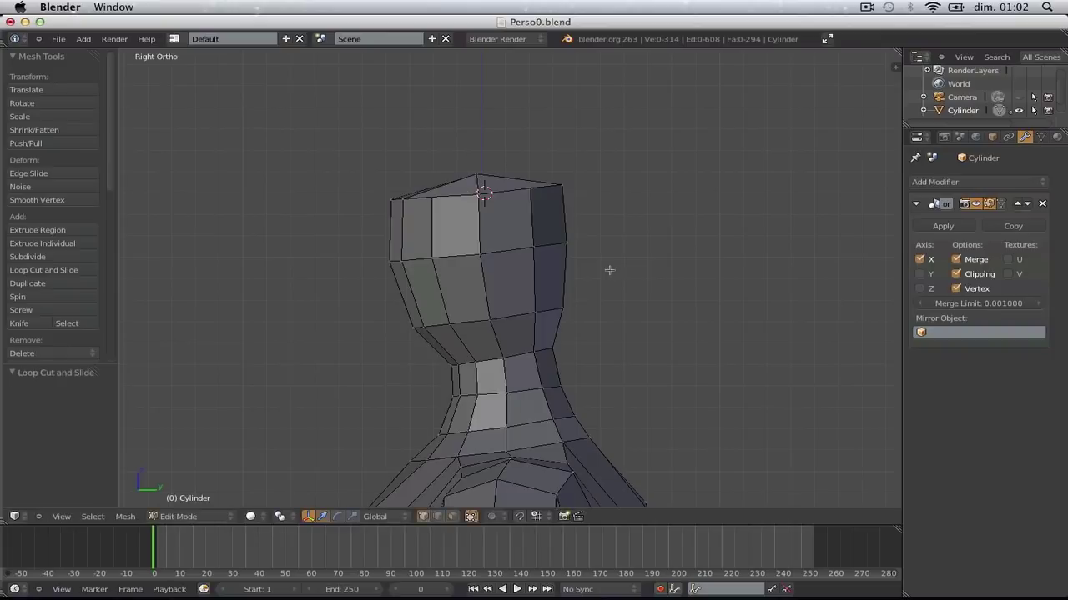
key(z)
alt+right_click(540, 250)
key(ctrl+e)
key(Escape)
key(z)
key(ctrl+r)
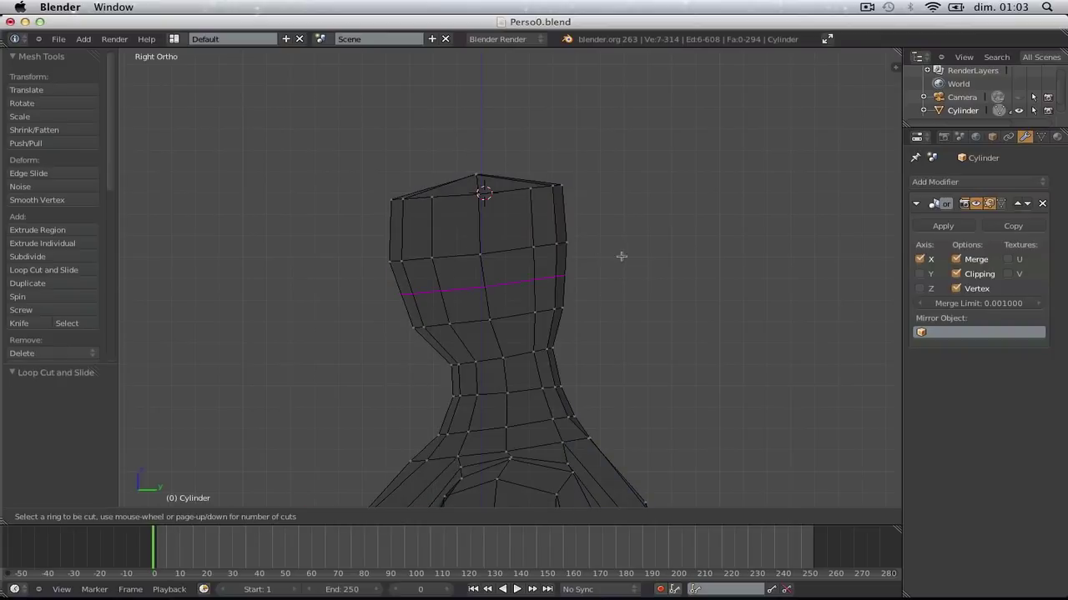
click(610, 258)
right_click(610, 258)
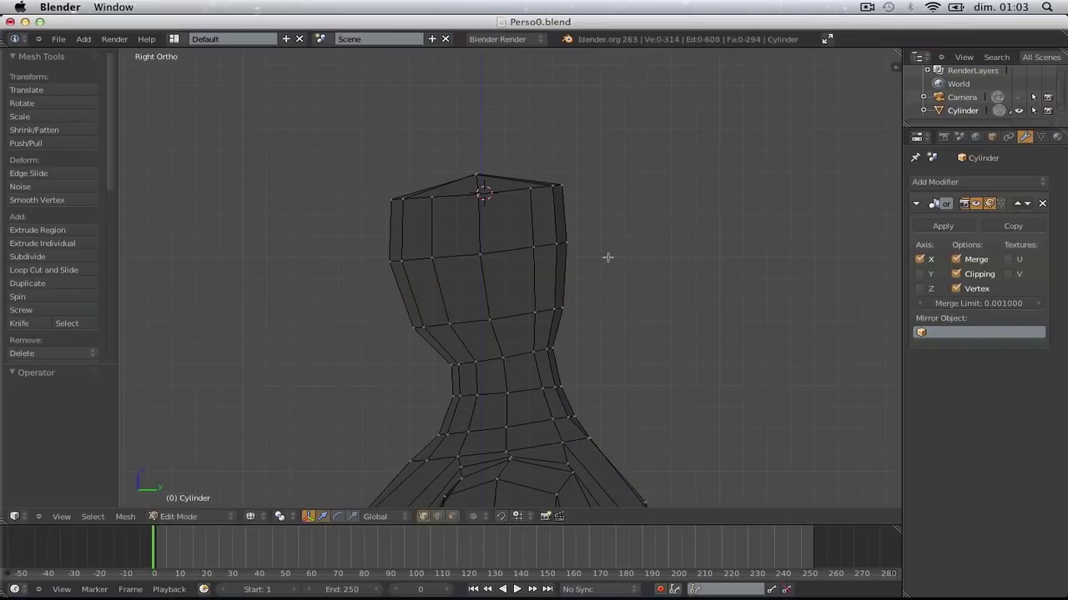
Undo the head's two loop cuts together with their scaling and move
key(ctrl+z)
key(ctrl+z)
key(ctrl+z)
key(ctrl+z)
Cut three evenly spaced edge loops around the head
key(ctrl+r)
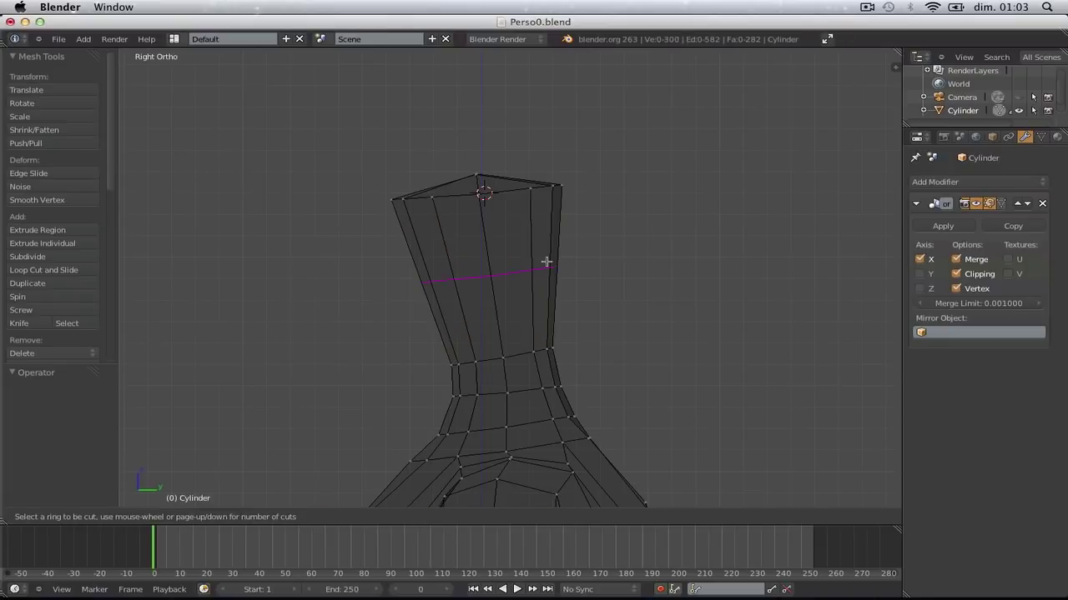
scroll(547, 262, up, 1)
double_click(547, 262)
click(546, 261)
Move the rear vertices of the head's upper two new loops backward in the side view to form the back of the skull
key(a)
key(b)
drag(522, 214, 584, 284)
key(g)
click(637, 299)
key(a)
Move the front vertices of the head's lowest new loop forward and down to form the chin
key(b)
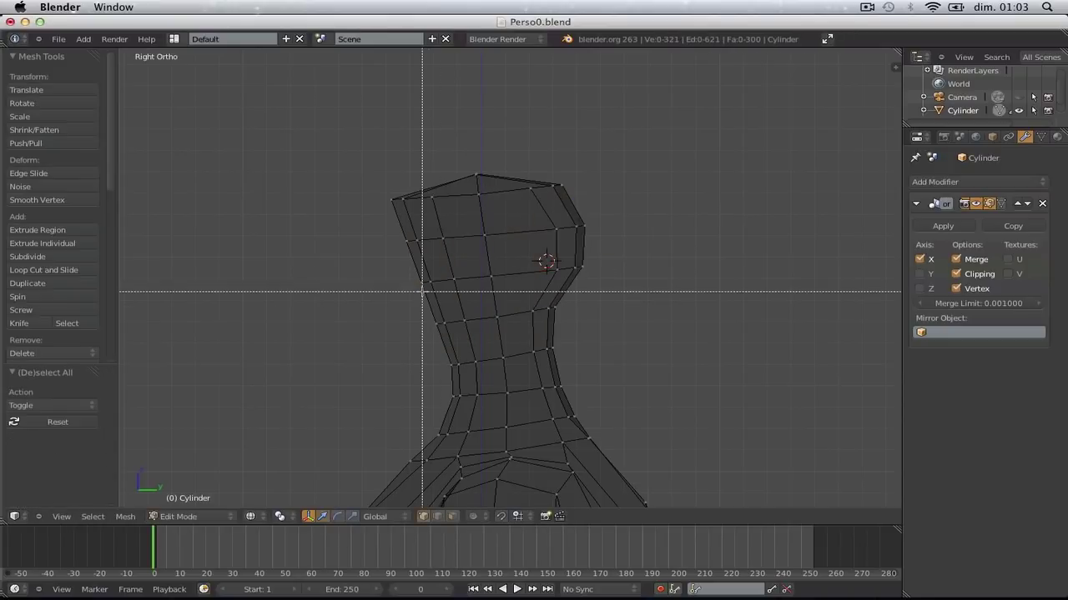
drag(419, 302, 502, 341)
key(g)
click(443, 317)
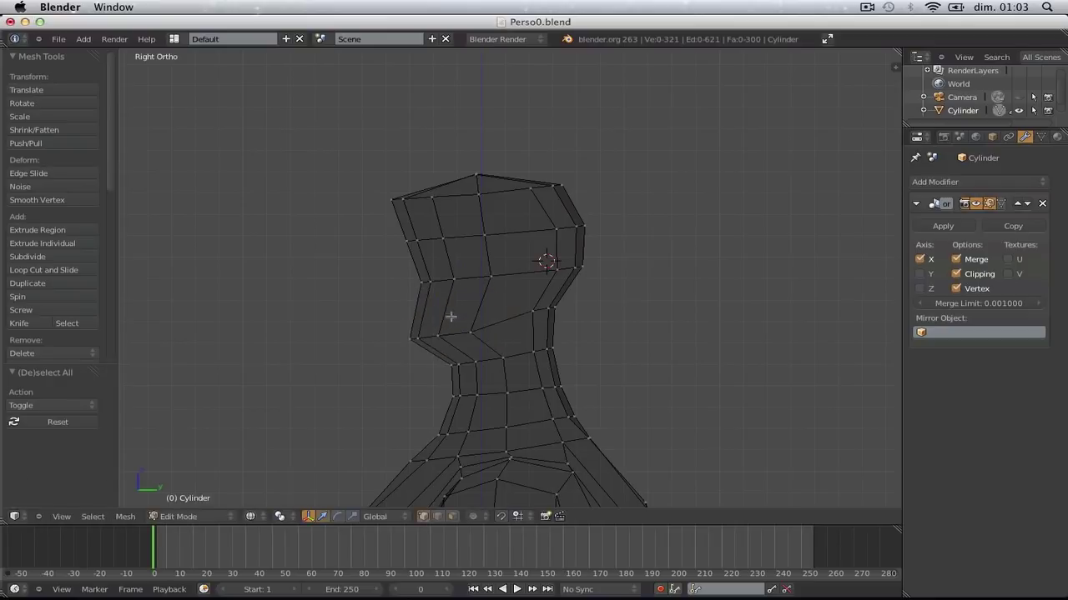
Undo the moves that formed the chin and the back of the skull, and enable smooth proportional editing
key(a)
key(b)
drag(398, 274, 475, 300)
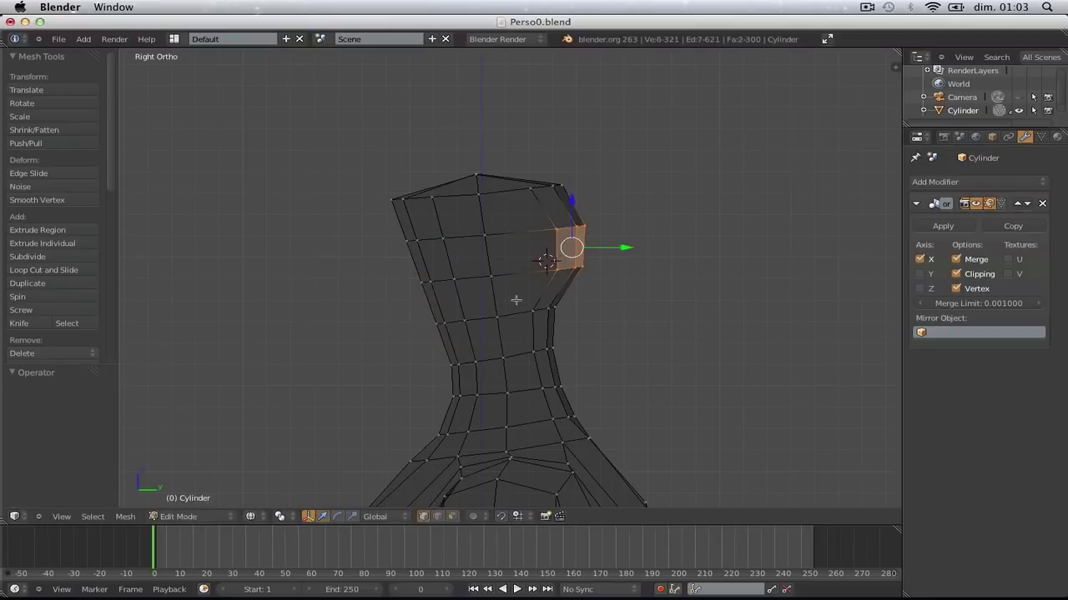
key(a)
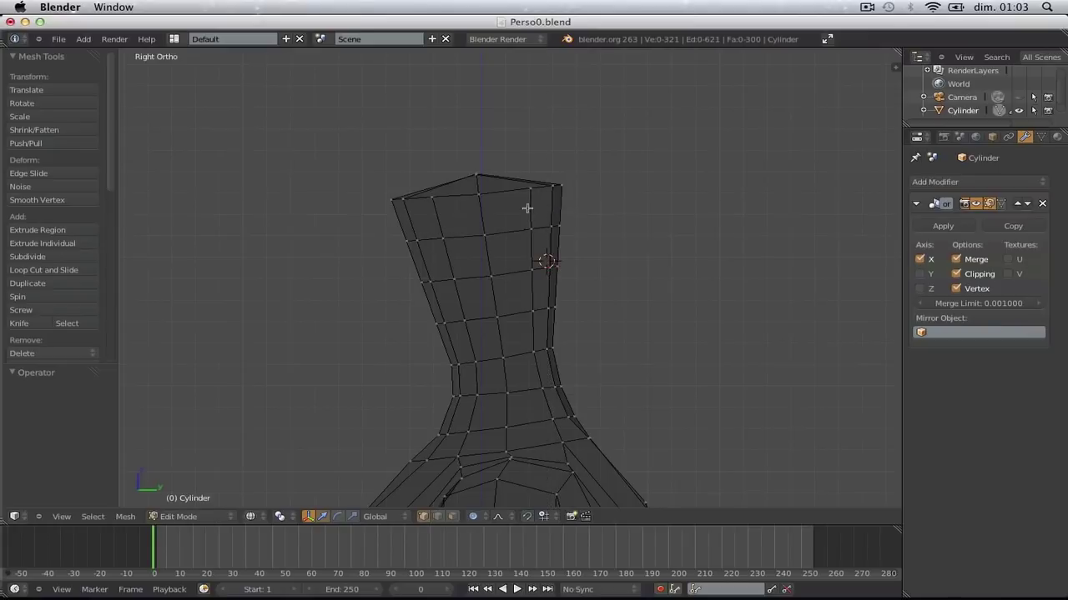
Move the rear vertices of the head's highest new loop backward in the side view with proportional editing
key(g)
click(598, 252)
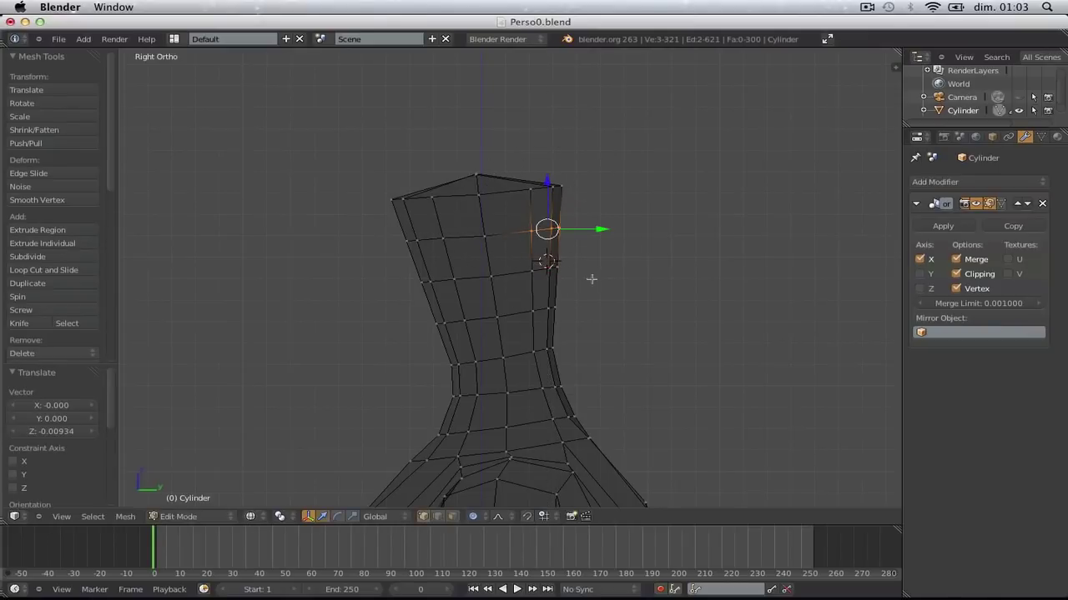
key(g)
click(618, 281)
Move the rear vertices of the head's lowest and middle new loops backward and down with proportional editing
key(a)
drag(555, 323, 556, 324)
key(g)
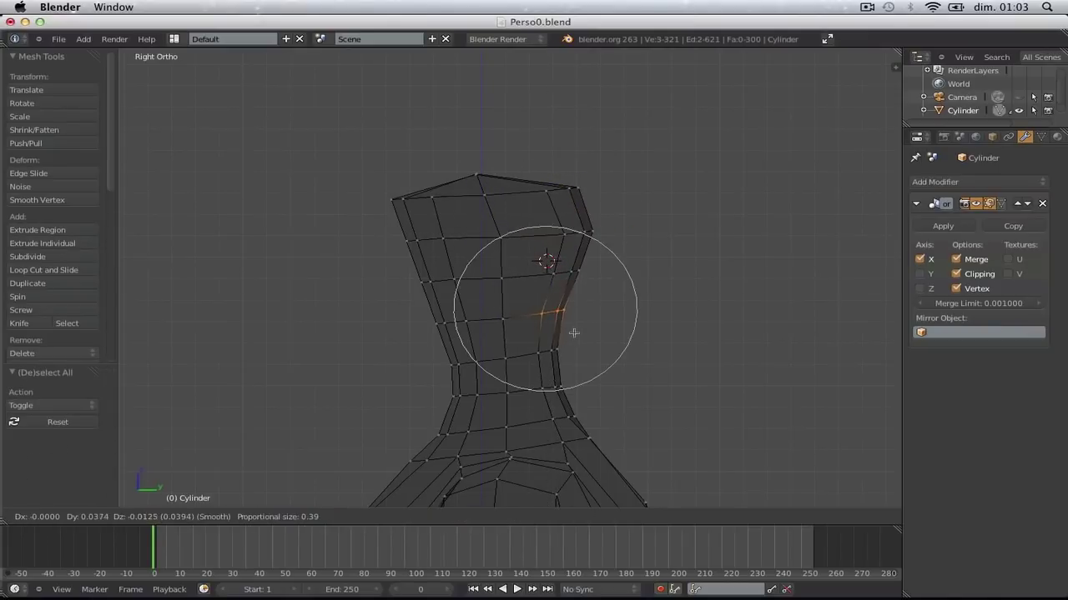
click(564, 337)
drag(552, 266, 621, 291)
key(g)
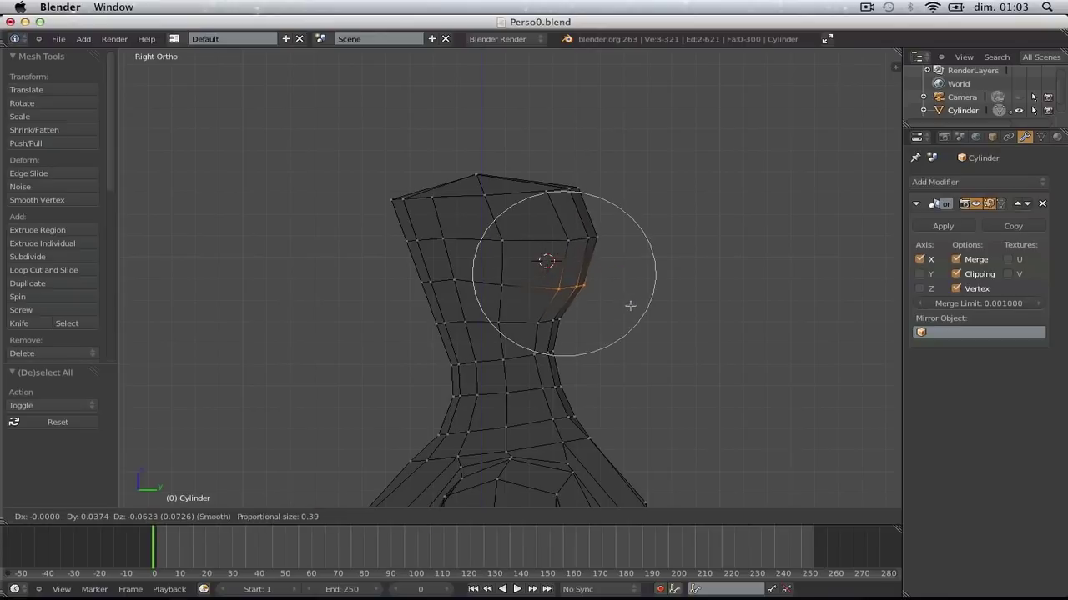
click(630, 306)
Raise the crown vertices at the top middle of the head by about 0.084 with proportional editing
key(a)
key(g)
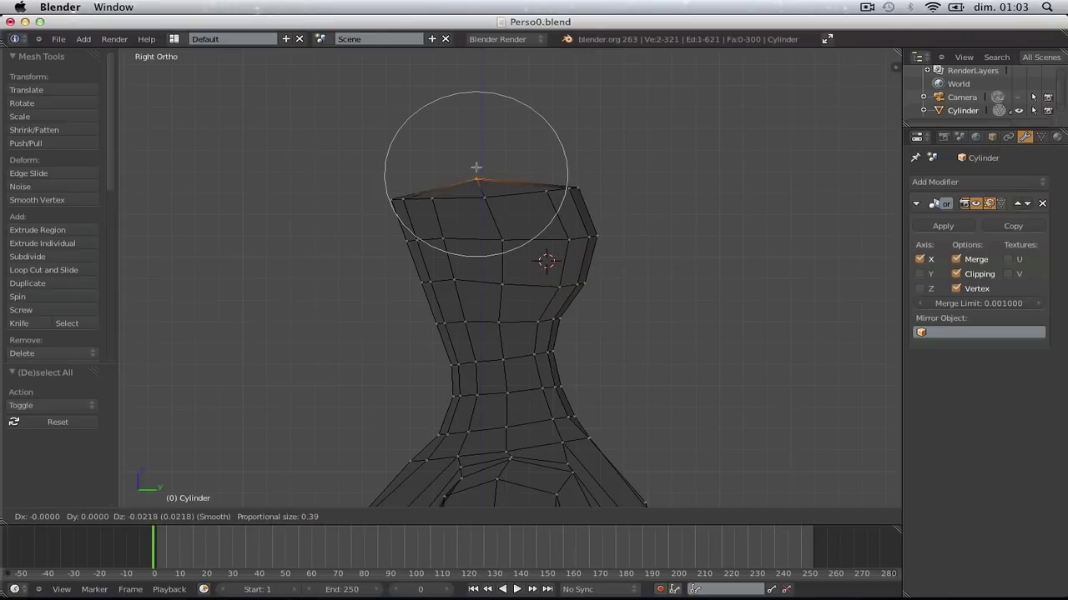
click(479, 177)
key(g)
click(511, 194)
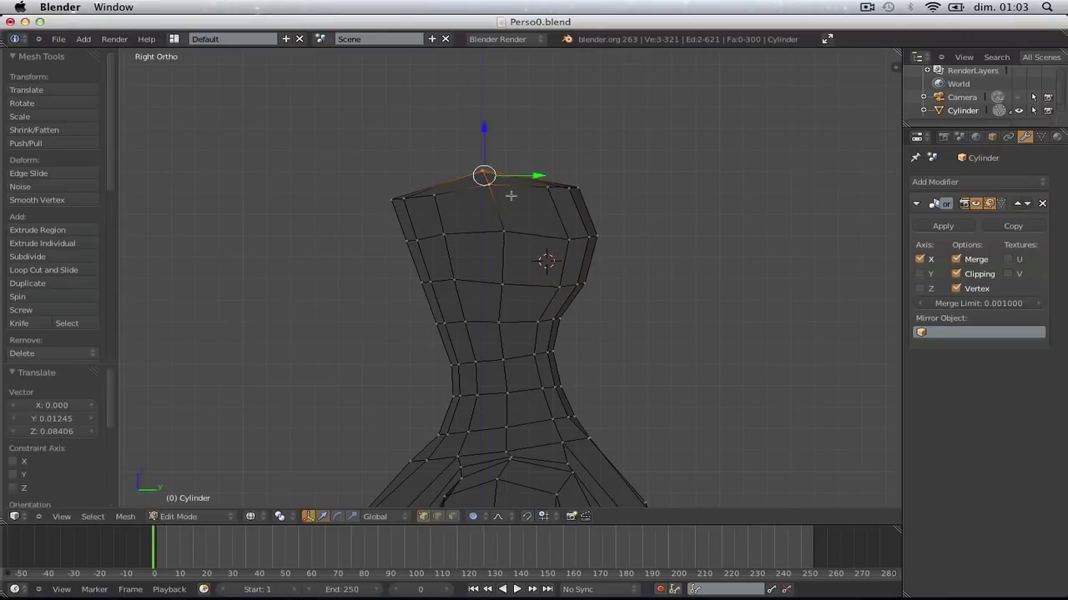
Move the front vertices of the head's two upper new loops forward and down with proportional editing
key(a)
key(b)
drag(356, 228, 463, 288)
key(g)
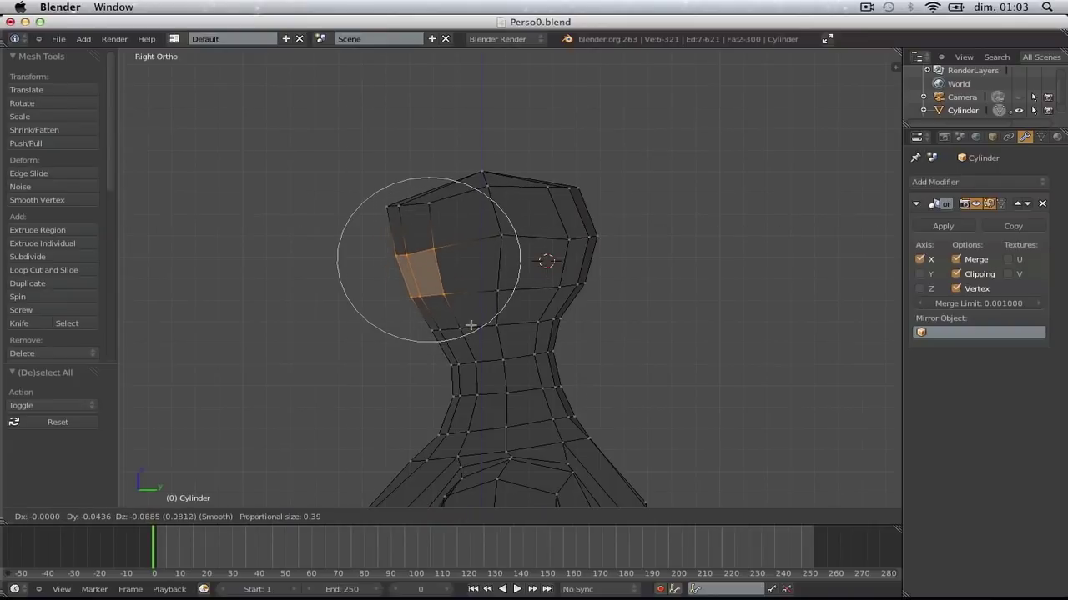
click(475, 321)
Move the top front vertices of the head backward by about 0.093 along Y to slope the forehead
key(a)
key(b)
drag(367, 174, 415, 216)
key(g)
click(437, 218)
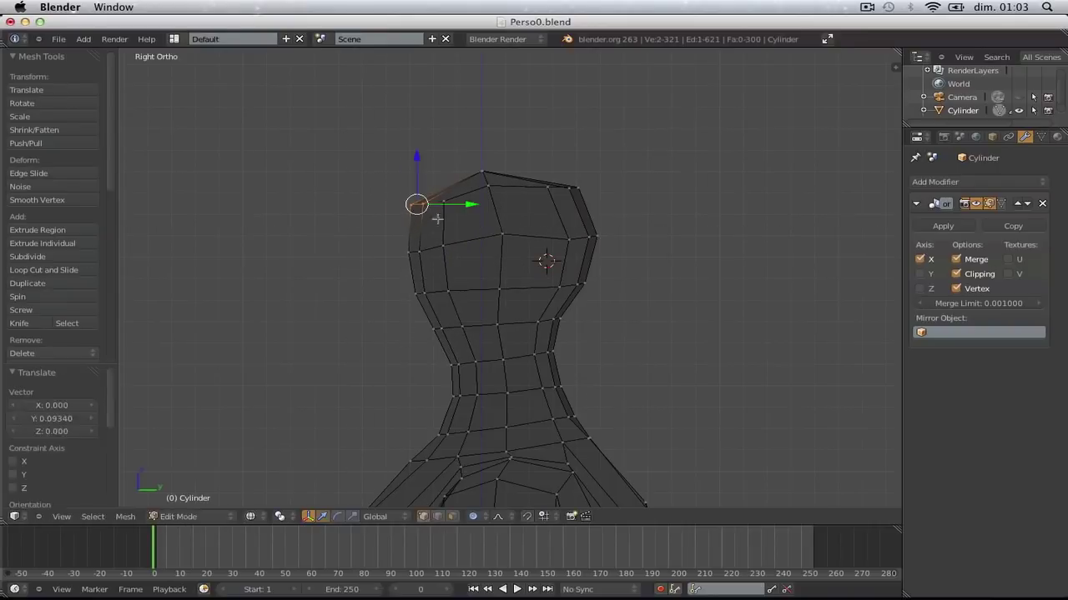
Move the front vertices of the lower face forward and those at the top of the neck backward with proportional editing
key(g)
drag(407, 296, 448, 376)
click(437, 357)
key(a)
key(b)
key(g)
click(461, 362)
Reposition the front vertices of the middle new loop in the side view to shape the lower face
key(a)
key(b)
drag(362, 286, 418, 348)
key(g)
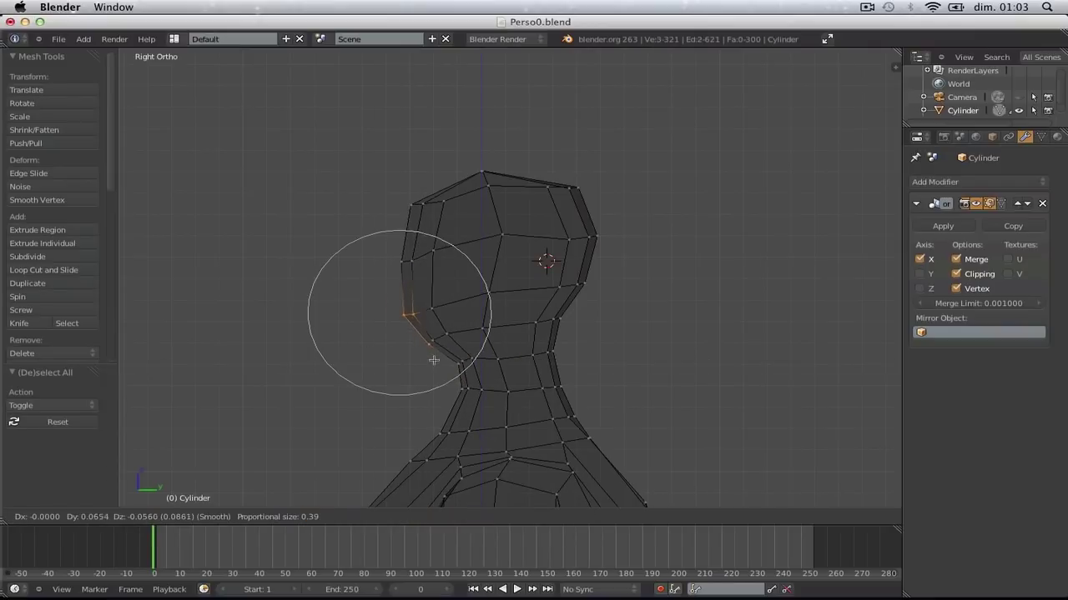
click(429, 353)
key(Tab)
key(Tab)
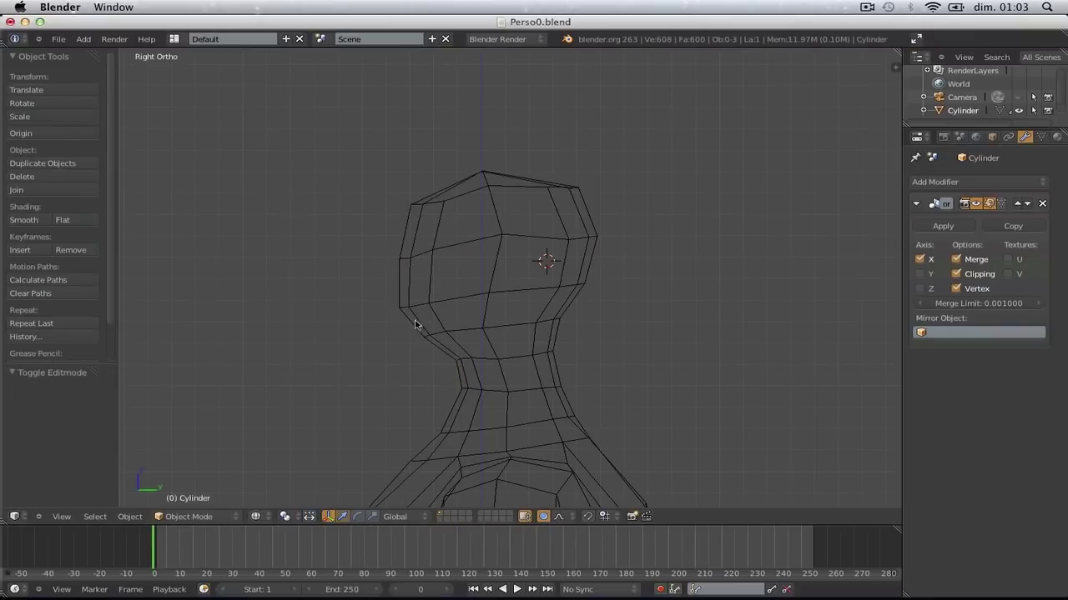
Turn off proportional editing and lower the front vertices of the head's lowest new loop to form the chin
key(a)
key(b)
drag(410, 321, 460, 352)
key(g)
click(452, 368)
key(a)
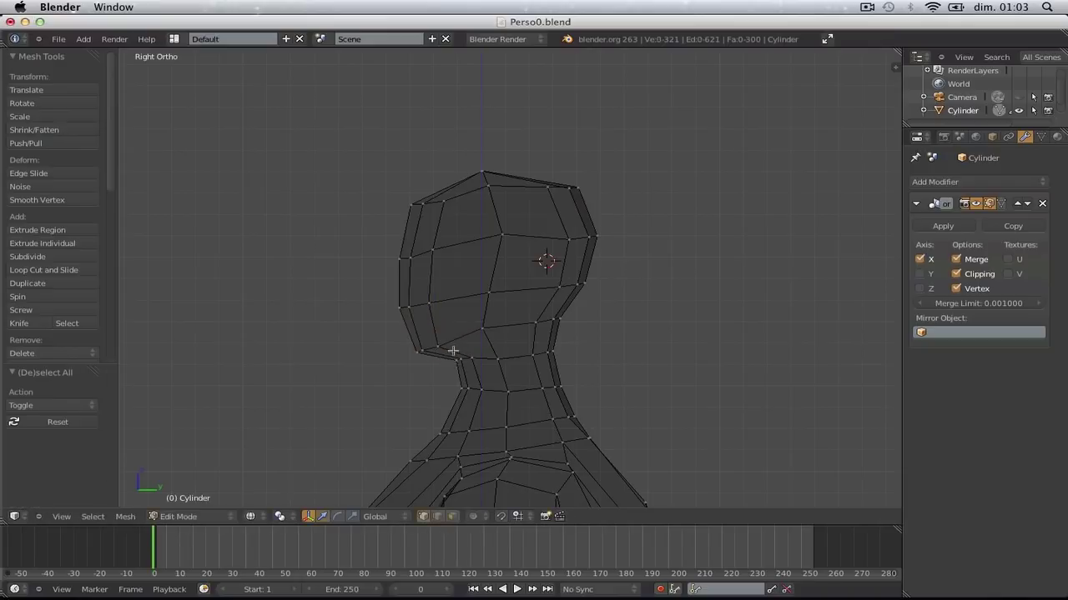
Shift the side vertices of the head's lowest and middle new loops slightly backward to refine the jaw line
key(b)
drag(464, 309, 500, 343)
key(g)
click(508, 343)
key(a)
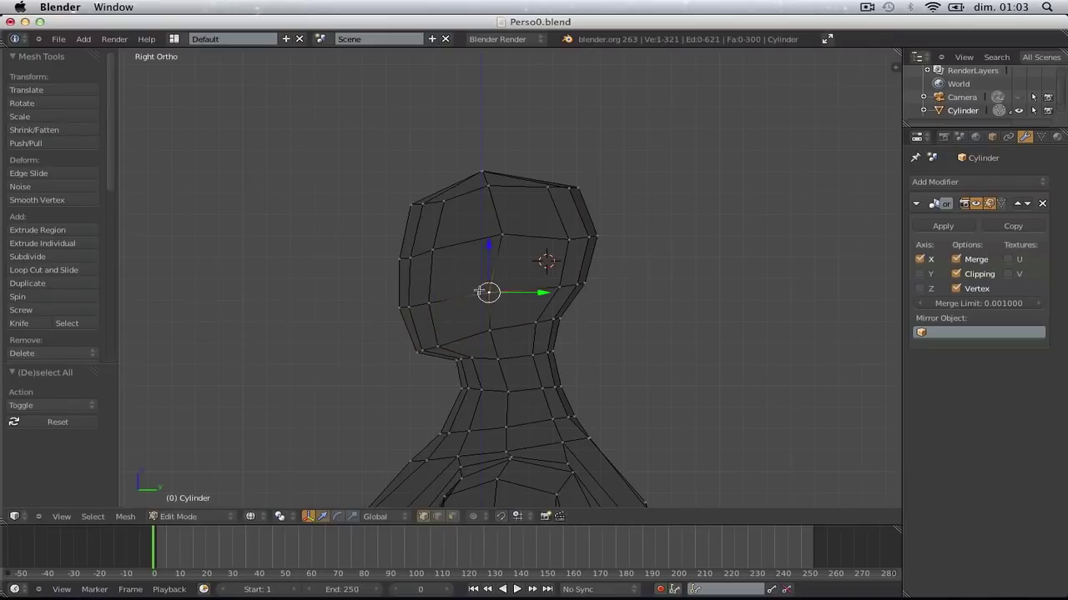
key(a)
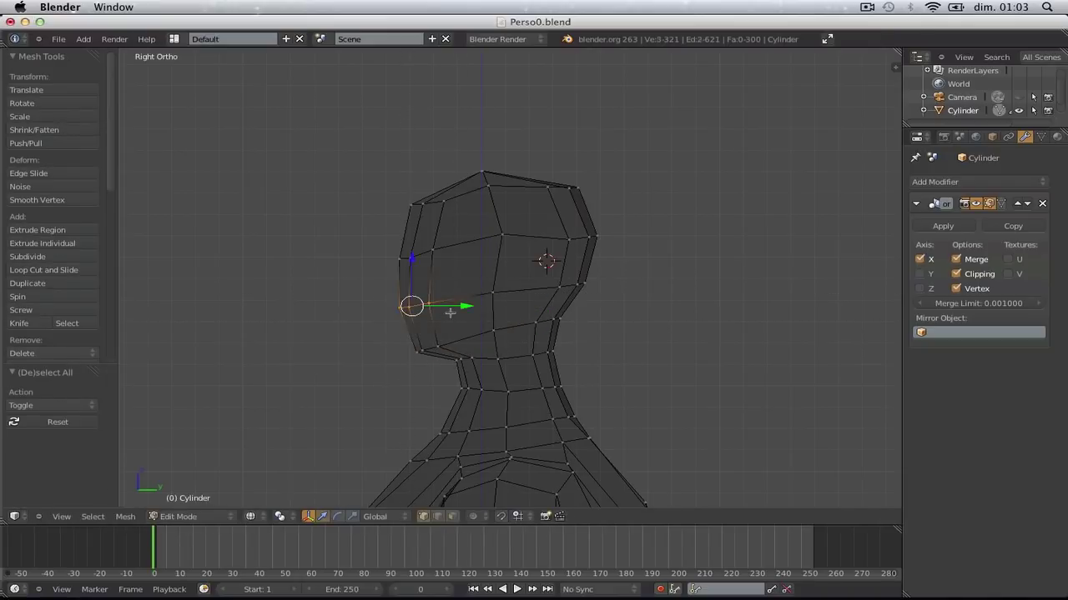
Examine the head's shape on the shaded character from an angle and in the side view
key(Tab)
scroll(434, 325, down, 8)
middle_drag(634, 362, 551, 341)
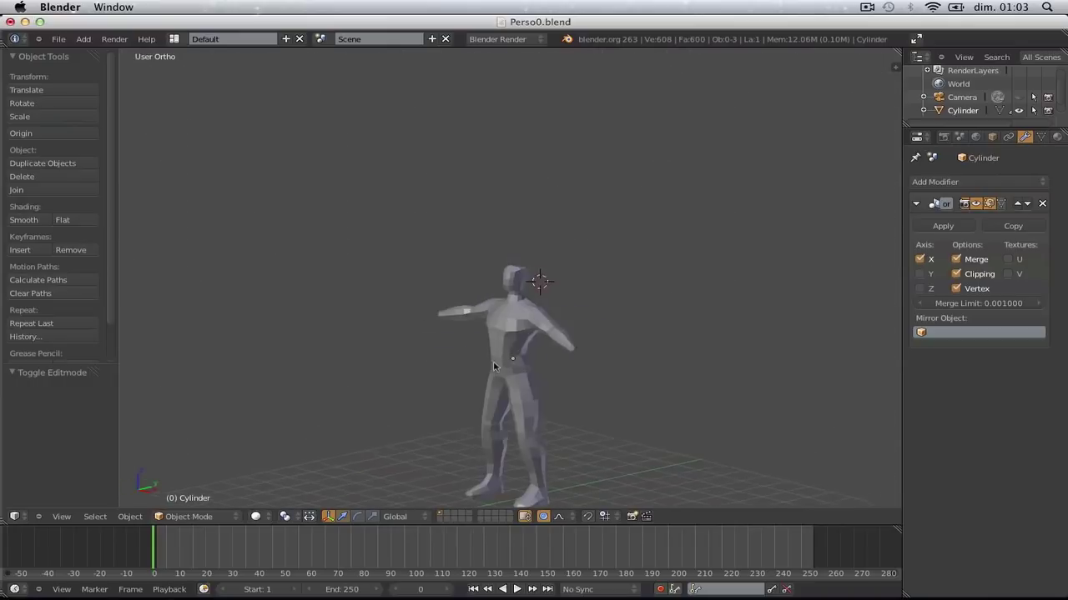
scroll(551, 360, up, 5)
key(Tab)
key(KP_3)
shift+scroll(577, 317, up, 6)
scroll(576, 317, up, 8)
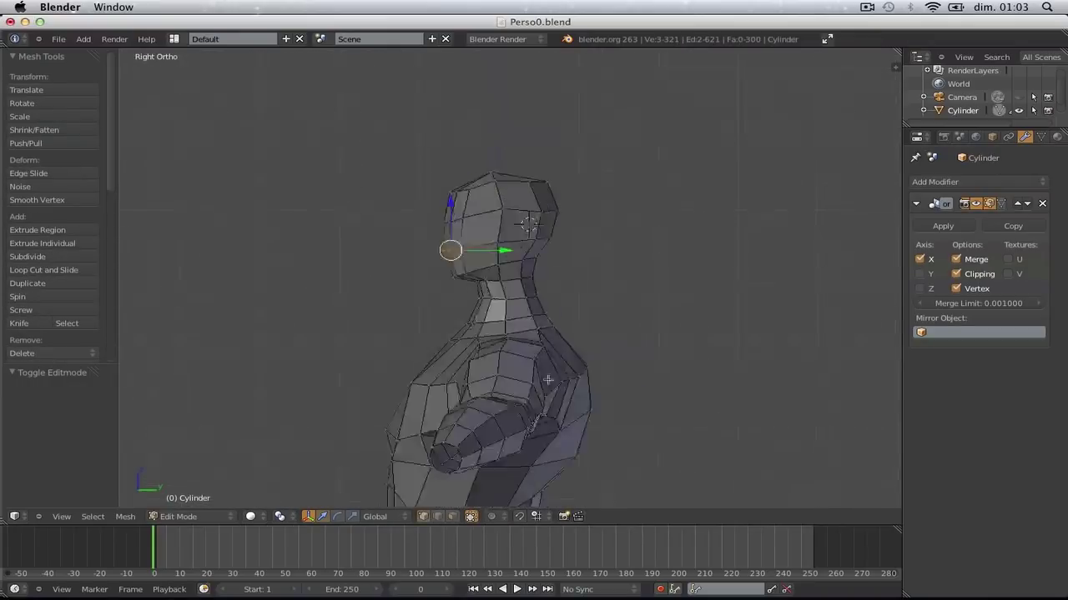
scroll(528, 329, down, 3)
Try to widen the neck by scaling its middle edge loop along Y and scaling it together with the loop below
key(s)
key(y)
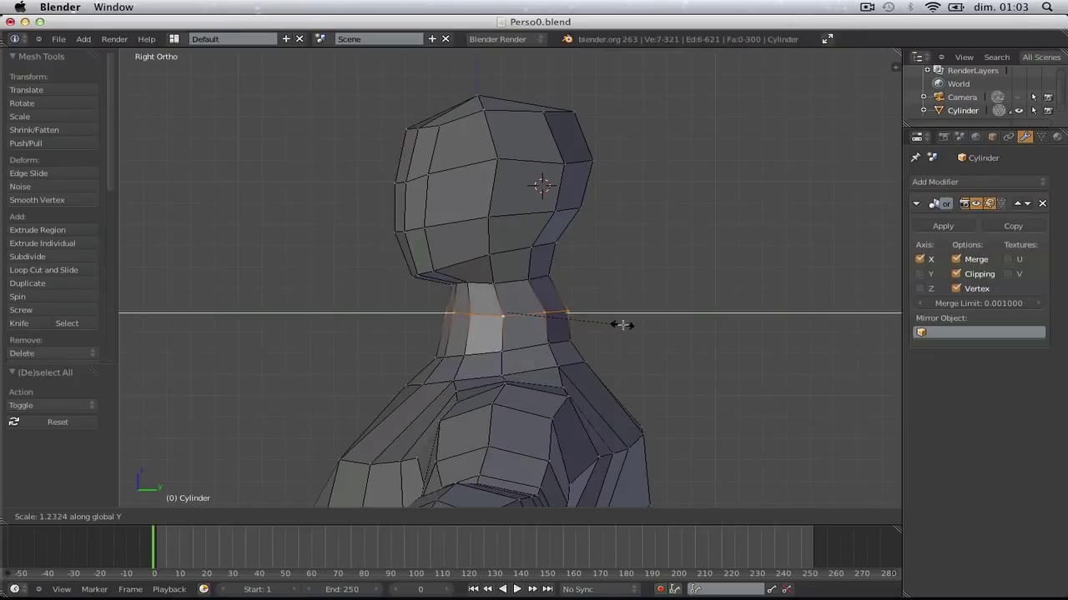
click(611, 322)
alt+shift+right_click(530, 344)
key(s)
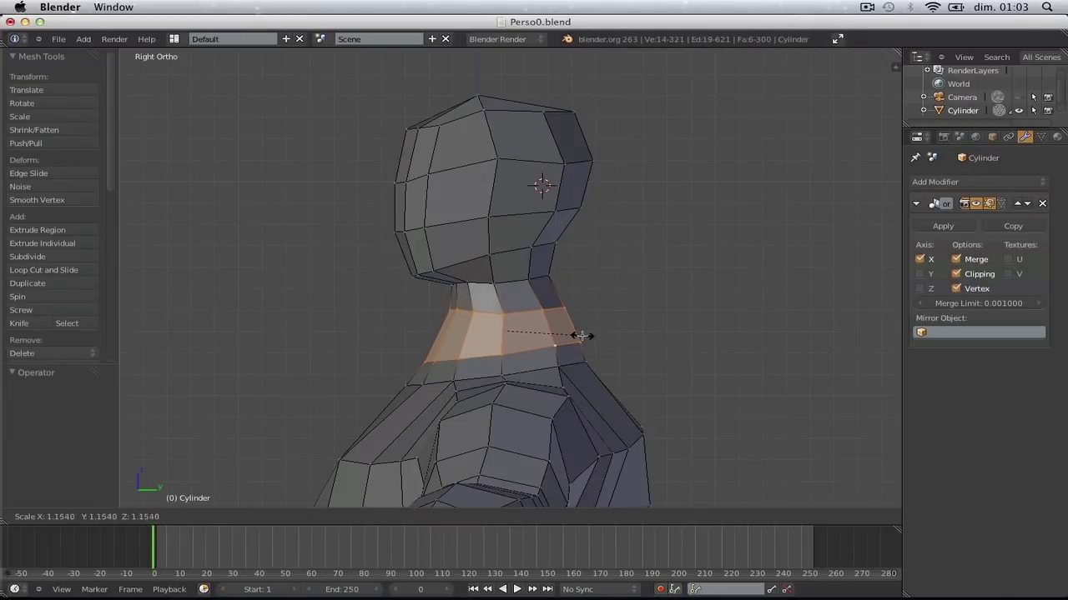
click(580, 335)
key(a)
key(z)
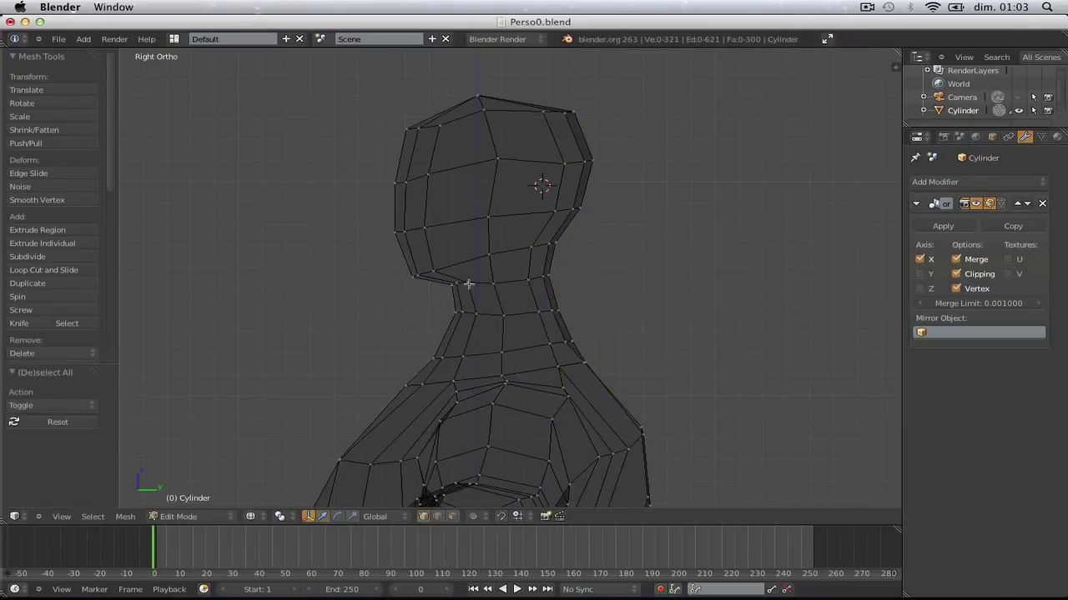
Thicken the neck's edge loops outward with Shrink/Fatten by an offset of 0.0498
key(b)
drag(412, 302, 600, 347)
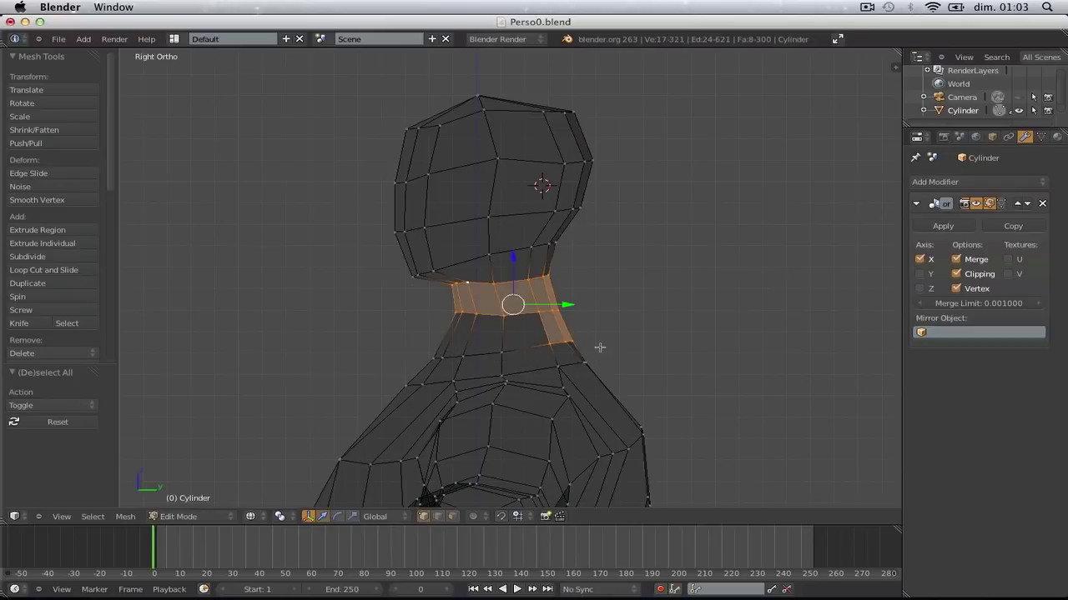
alt+shift+right_click(462, 354)
key(alt+s)
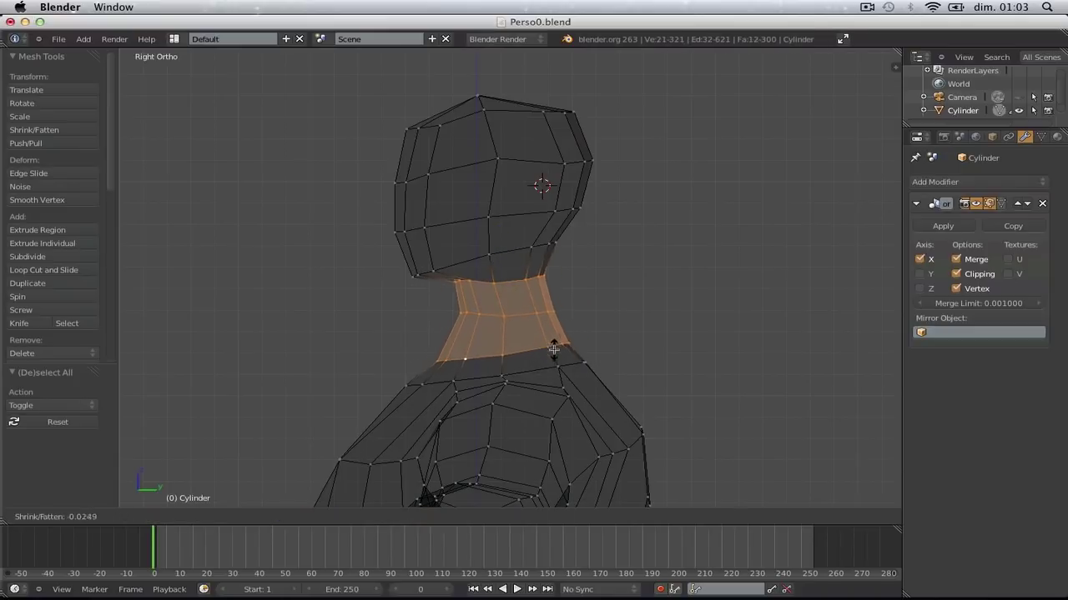
click(560, 357)
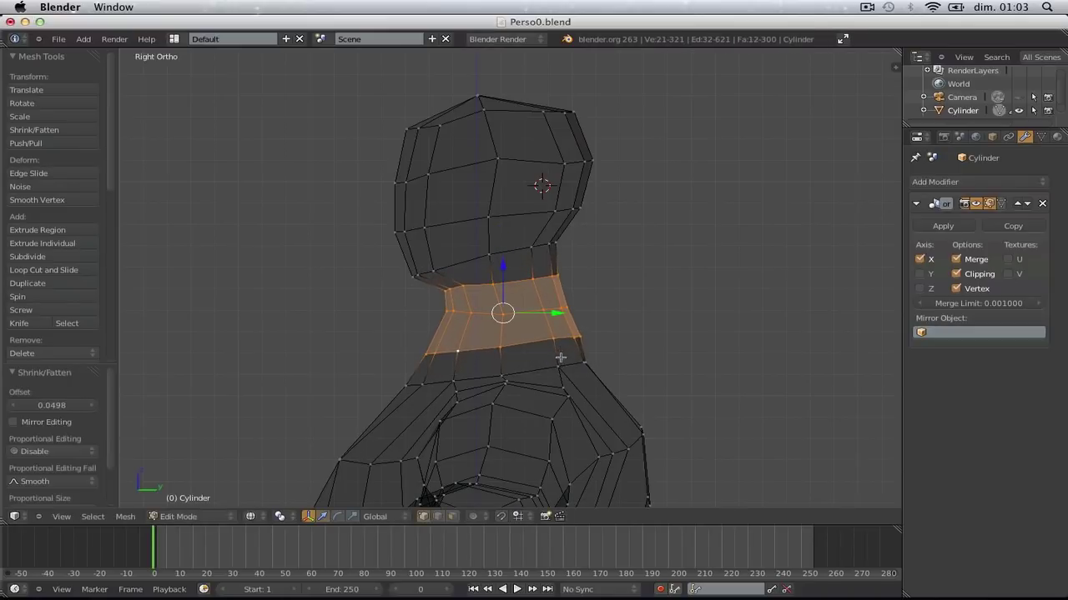
Scale the neck's lower edge loop uniformly to 0.896
key(a)
key(s)
click(574, 341)
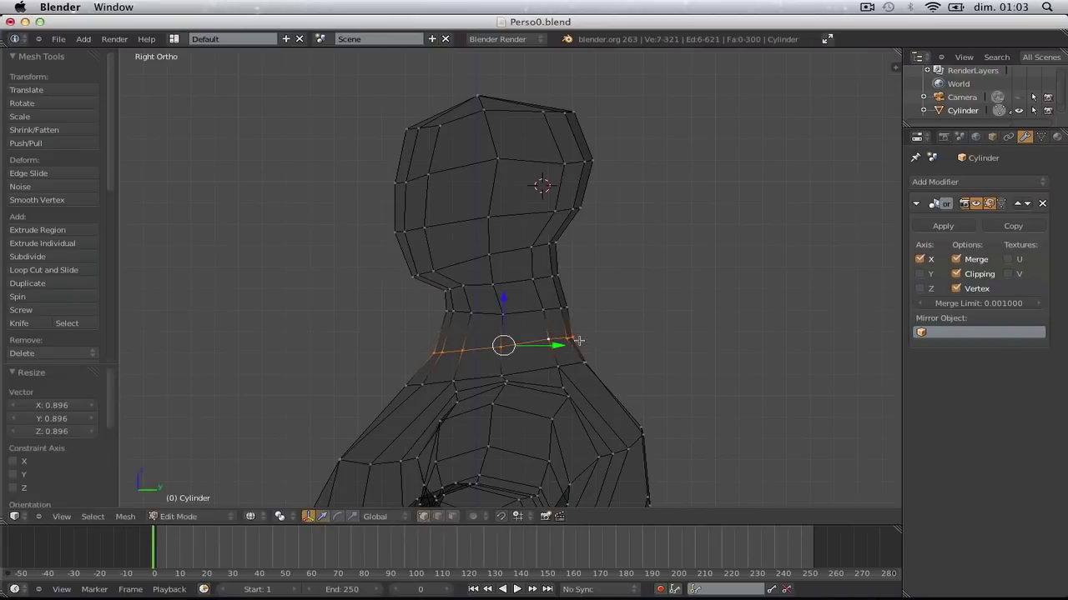
Move the outer vertices at the middle of the neck inward in the front view
key(Tab)
key(z)
middle_drag(489, 372, 654, 391)
key(KP_1)
key(Tab)
key(a)
scroll(658, 336, up, 4)
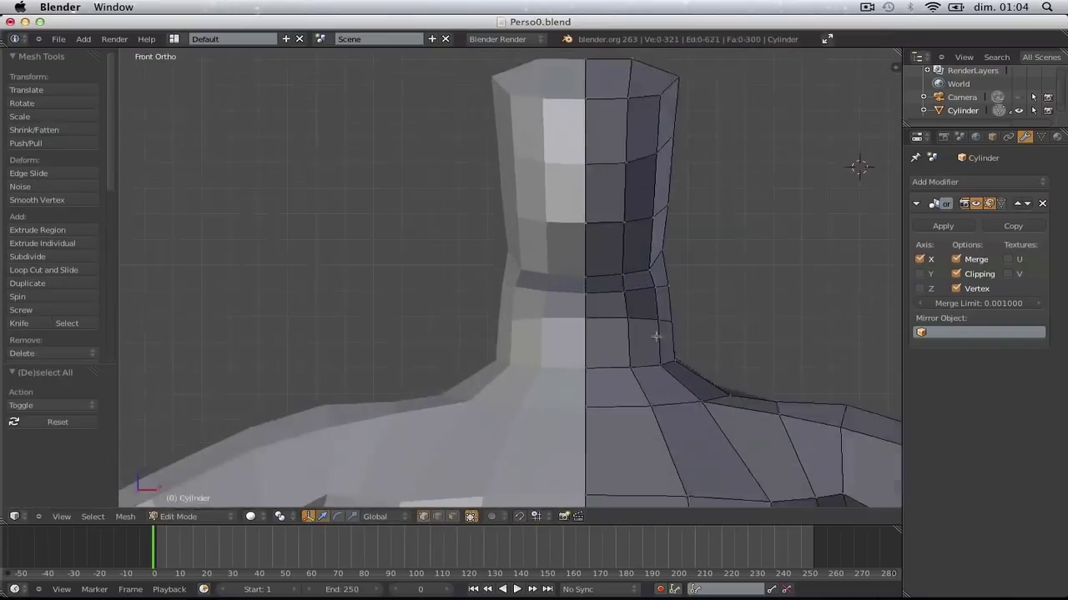
key(z)
key(b)
drag(639, 292, 693, 341)
key(g)
click(686, 341)
key(a)
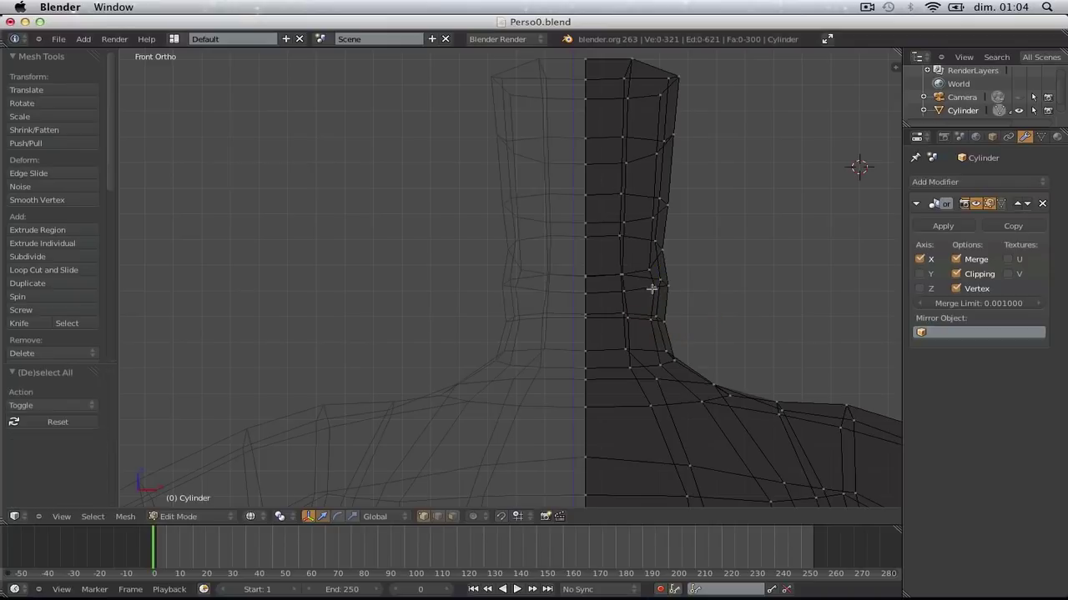
Move the outer vertices at the top of the neck inward, just below the jaw
drag(685, 302, 686, 303)
key(g)
click(675, 309)
key(a)
Move the outer vertex at the base of the neck outward by about 0.06 with proportional editing
scroll(673, 317, down, 1)
key(b)
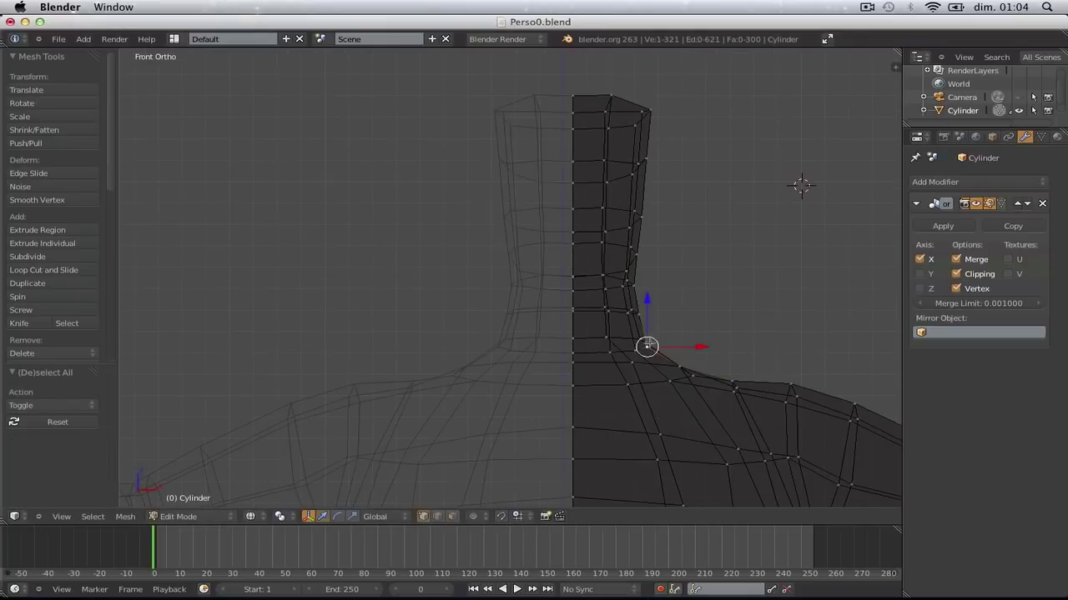
key(g)
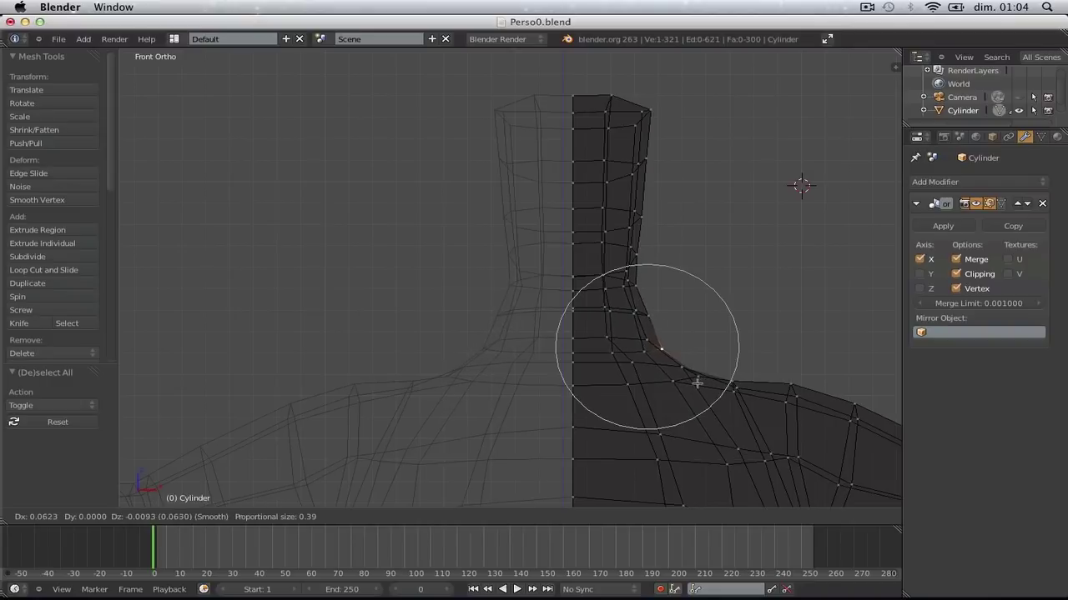
click(697, 383)
Adjust the upper shoulder vertices beside the neck with proportional editing to smooth the slope from neck to shoulder
drag(720, 363, 747, 397)
key(g)
click(738, 386)
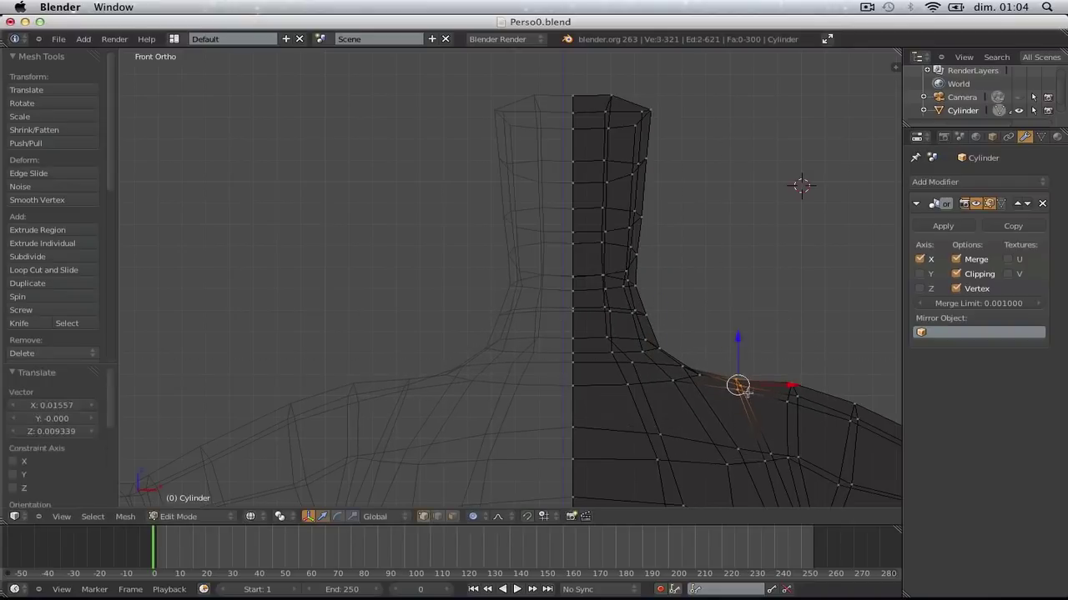
drag(678, 367, 723, 395)
key(g)
click(734, 402)
Check the character in shaded Object Mode and save it over the existing Perso0.blend file
key(Tab)
key(z)
scroll(736, 403, down, 7)
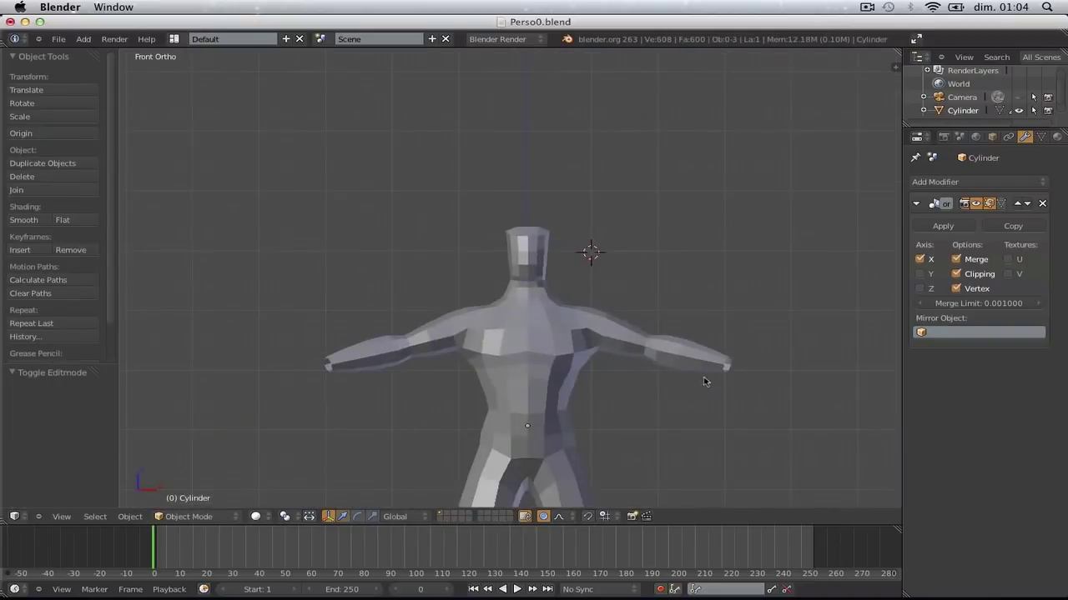
mouse_move(703, 381)
middle_down()
mouse_move(611, 392)
mouse_move(608, 370)
mouse_move(351, 415)
mouse_move(589, 429)
mouse_move(764, 395)
middle_up()
key(ctrl+s)
click(611, 391)
Lower the centre vertex at the chin's front in the front view with proportional editing
key(KP_1)
scroll(742, 386, down, 3)
key(Tab)
key(Tab)
scroll(664, 349, up, 7)
key(Tab)
scroll(588, 260, up, 5)
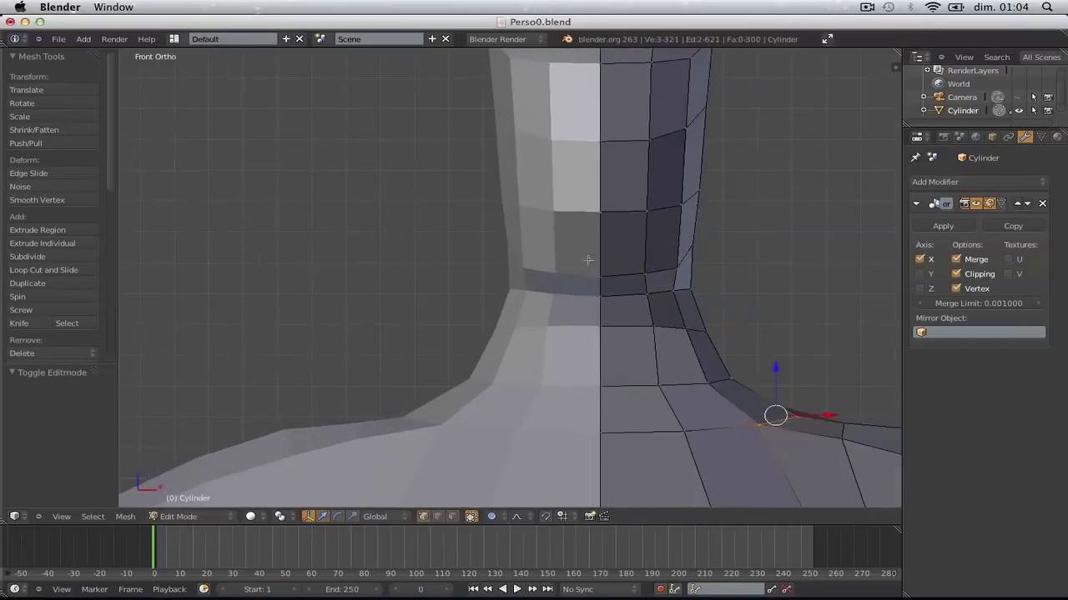
key(g)
click(606, 298)
Try to move the jaw's side vertex inward in the front view with proportional editing
key(a)
right_click(671, 284)
key(g)
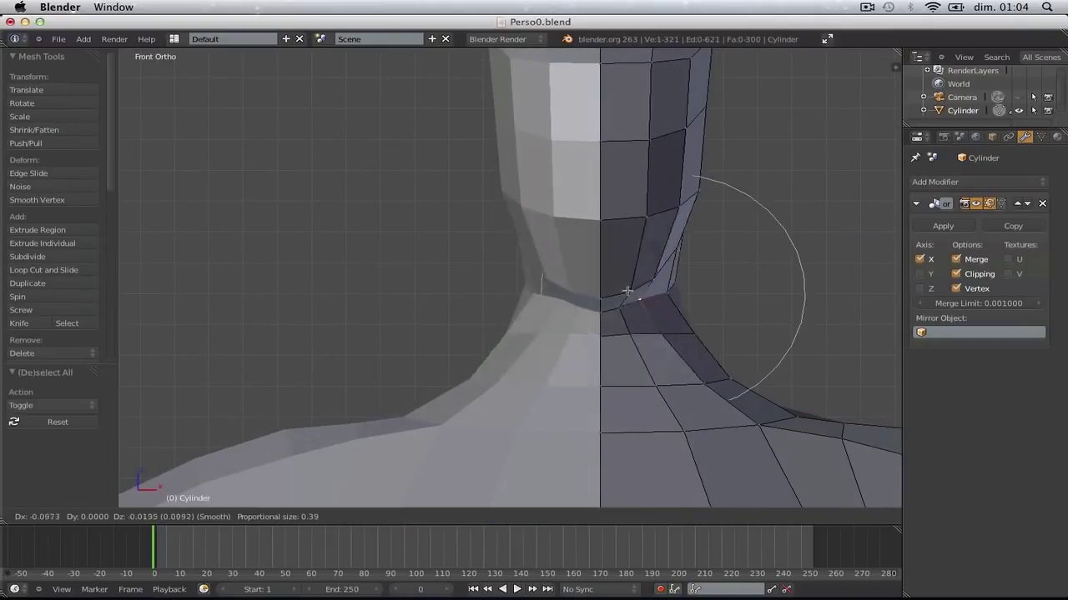
click(638, 288)
key(ctrl+z)
key(a)
right_click(607, 286)
key(a)
Move the outer corner vertices at the top of the head inward and down with proportional editing to round the skull
scroll(618, 284, down, 3)
shift+middle_drag(636, 232, 619, 286)
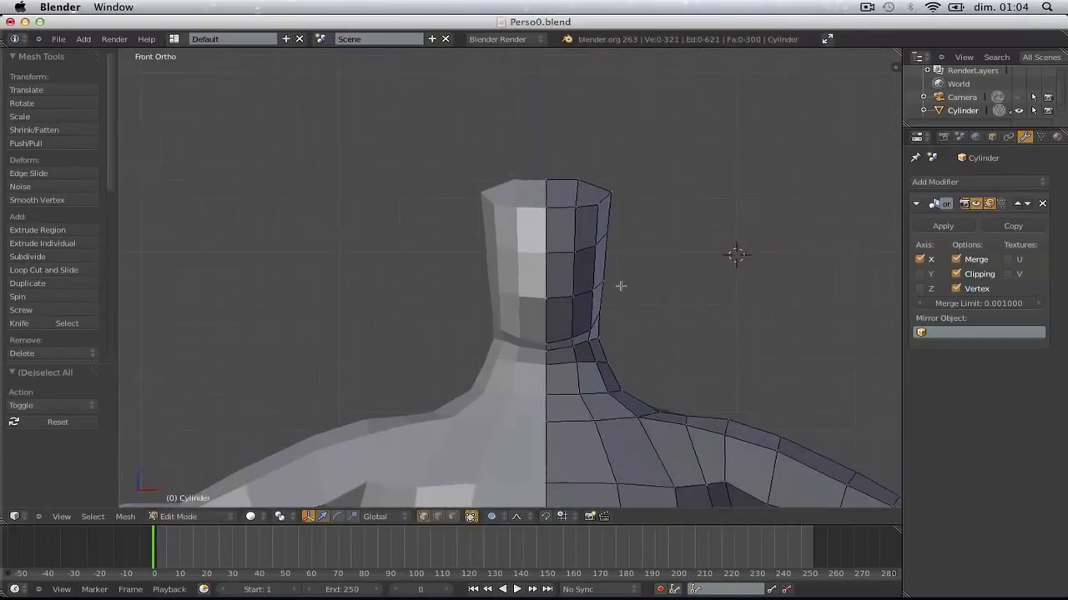
scroll(620, 286, up, 1)
right_click(631, 165)
key(g)
click(624, 182)
key(a)
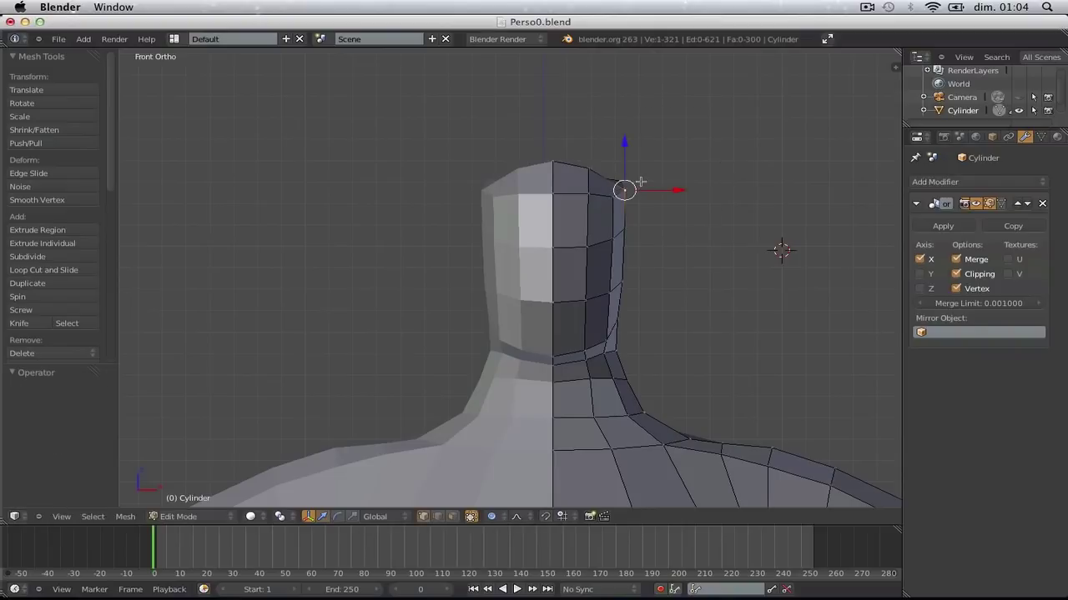
key(g)
click(626, 191)
key(a)
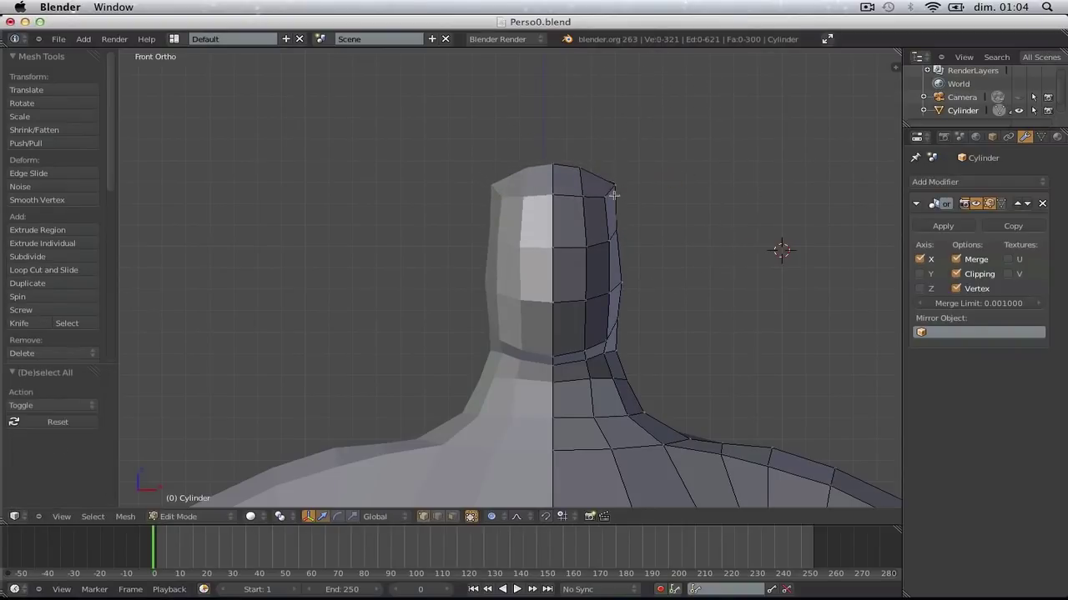
Reposition the vertex at the forehead's outer upper corner and check the head in the side view
right_click(610, 197)
key(g)
click(614, 210)
key(KP_3)
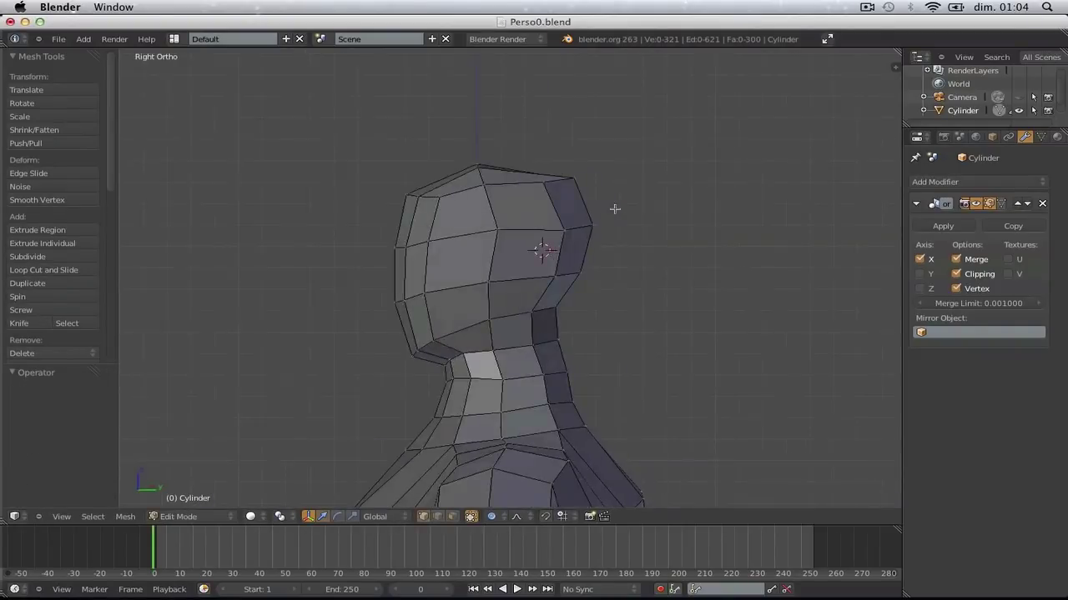
Lower the upper rear side vertex of the head and move the rear crown corner vertex forward and down in the side view
scroll(549, 146, up, 2)
right_click(573, 106)
key(g)
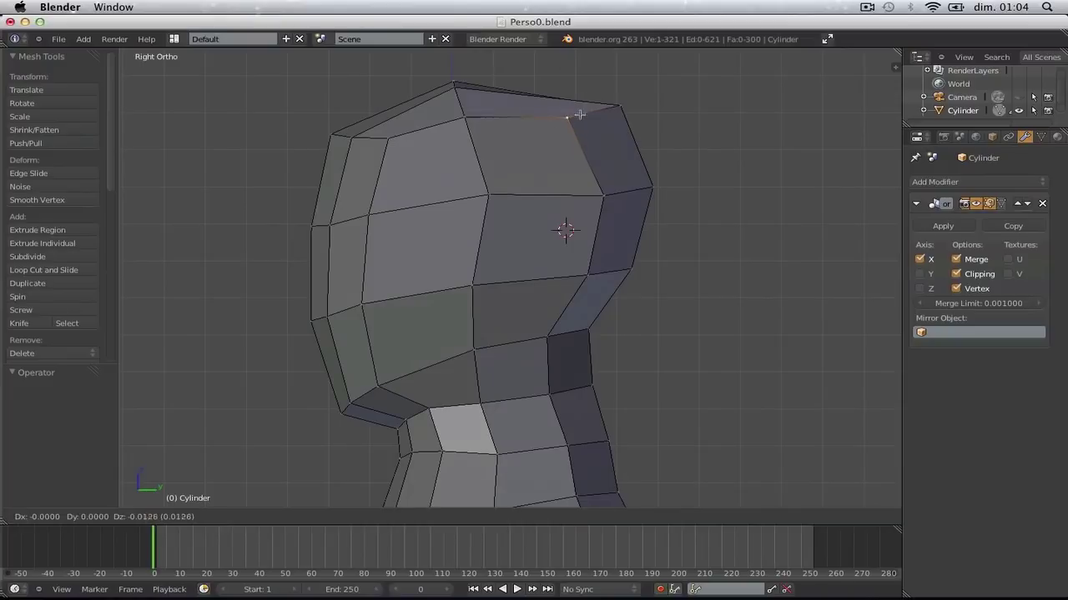
click(574, 117)
key(a)
right_click(616, 101)
key(g)
click(604, 113)
Raise the vertices at the rear corner of the crown slightly in the side wireframe view
key(a)
key(z)
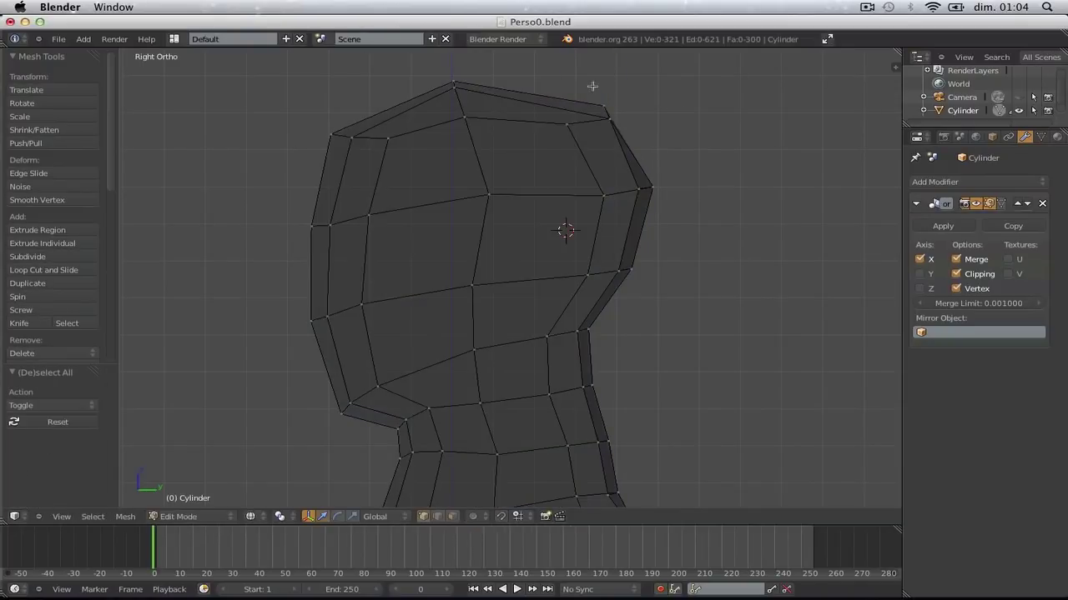
key(b)
drag(593, 86, 620, 130)
key(g)
click(632, 140)
Move the two upper rows of forehead vertices slightly forward in the side view
drag(203, 91, 392, 253)
key(g)
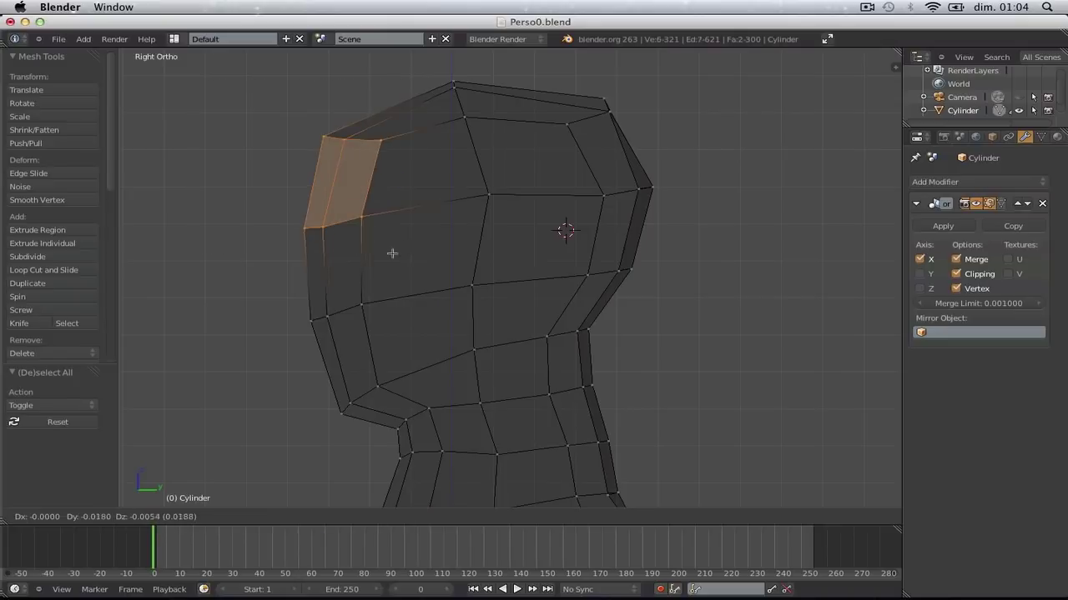
click(379, 253)
key(a)
Move the lower-face vertex row and the chin vertices slightly forward in the side view
scroll(381, 253, down, 4)
scroll(403, 330, up, 4)
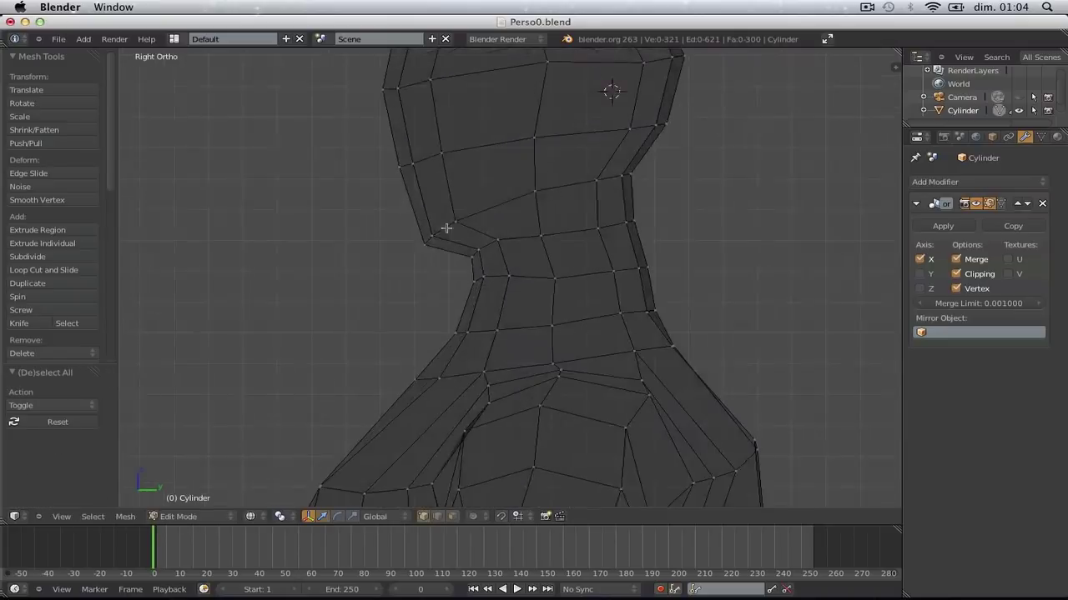
key(b)
drag(398, 136, 500, 184)
key(g)
click(474, 199)
key(ctrl+z)
key(g)
click(477, 186)
key(a)
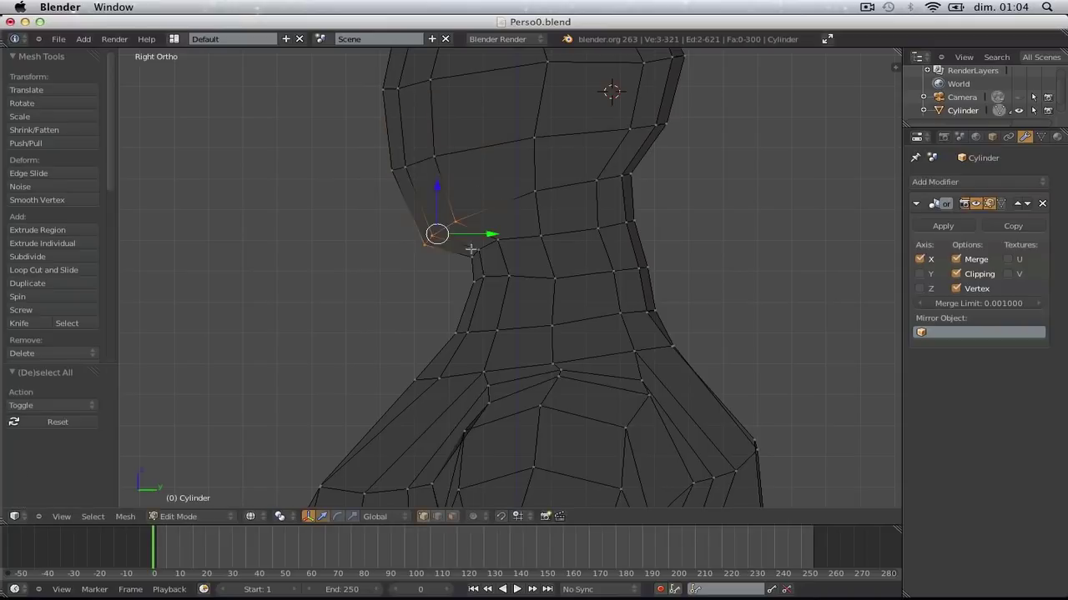
key(a)
Add an edge loop running from under the chin to the nape, and shift its vertices beneath the chin forward and down
key(ctrl+r)
click(543, 215)
click(513, 224)
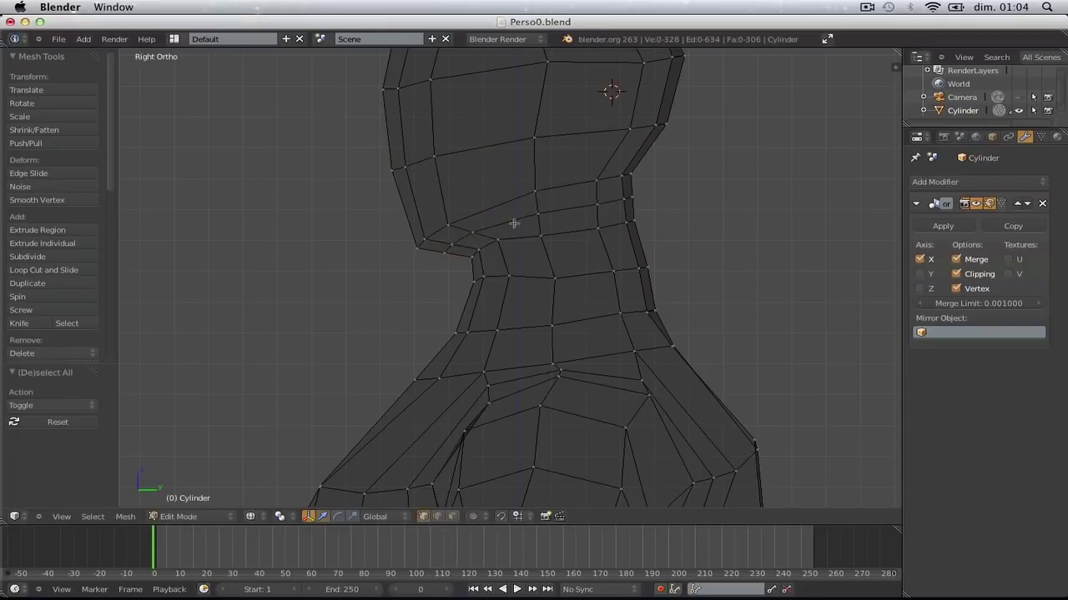
key(g)
click(455, 264)
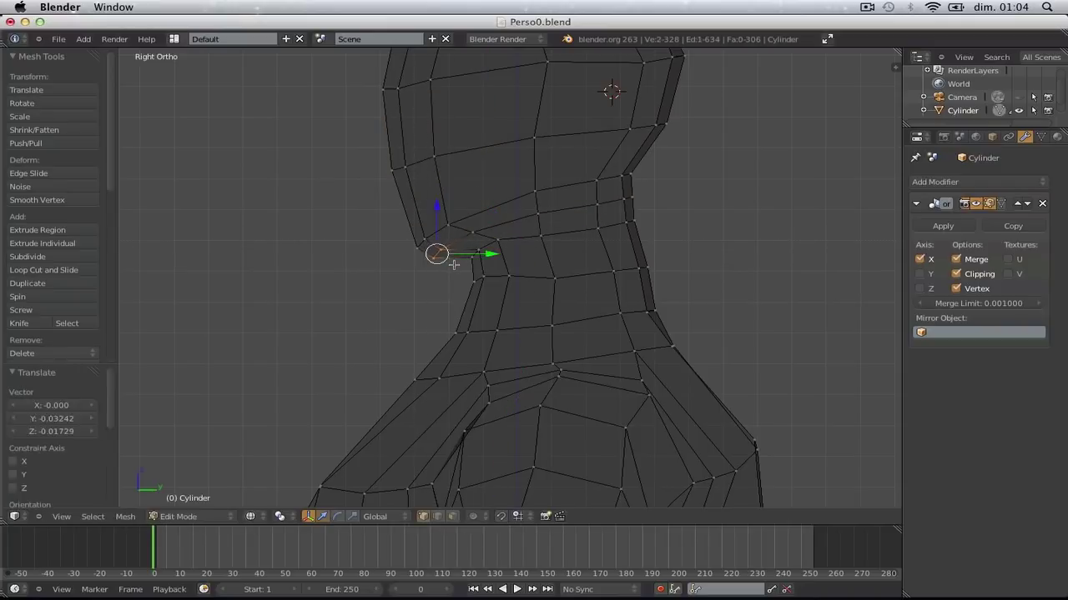
key(Tab)
key(z)
scroll(455, 243, down, 4)
mouse_move(404, 250)
middle_down()
mouse_move(606, 276)
mouse_move(643, 266)
mouse_move(529, 297)
mouse_move(579, 286)
middle_up()
scroll(643, 266, down, 3)
Move the upper side vertex of the head outward about 0.08 with proportional editing at size 0.51
key(Tab)
scroll(579, 219, up, 5)
middle_drag(579, 219, 601, 153)
key(a)
right_click(618, 128)
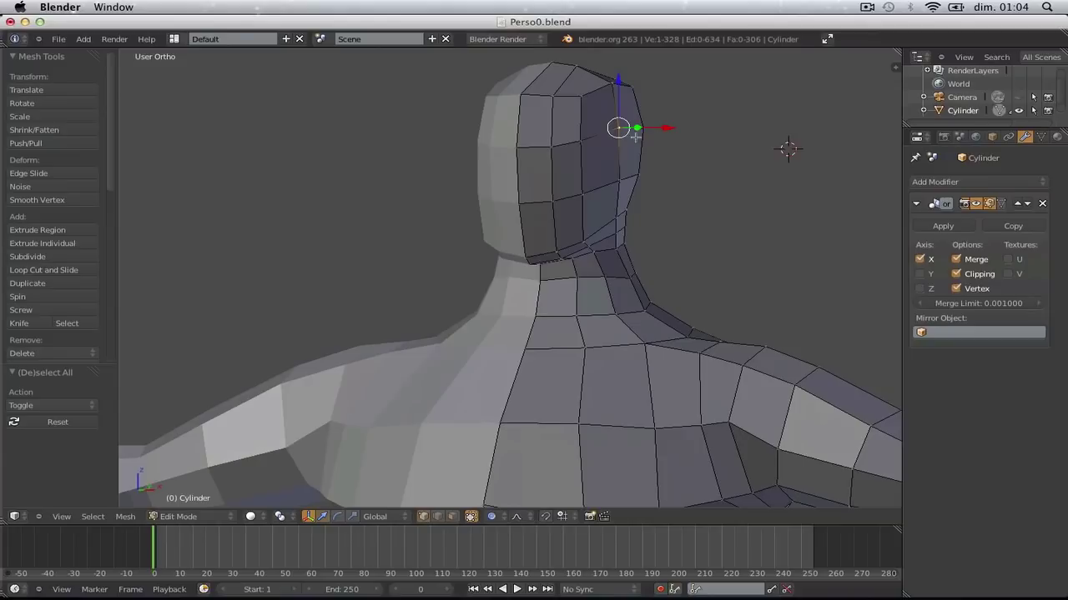
key(g)
scroll(636, 137, down, 4)
click(636, 137)
key(g)
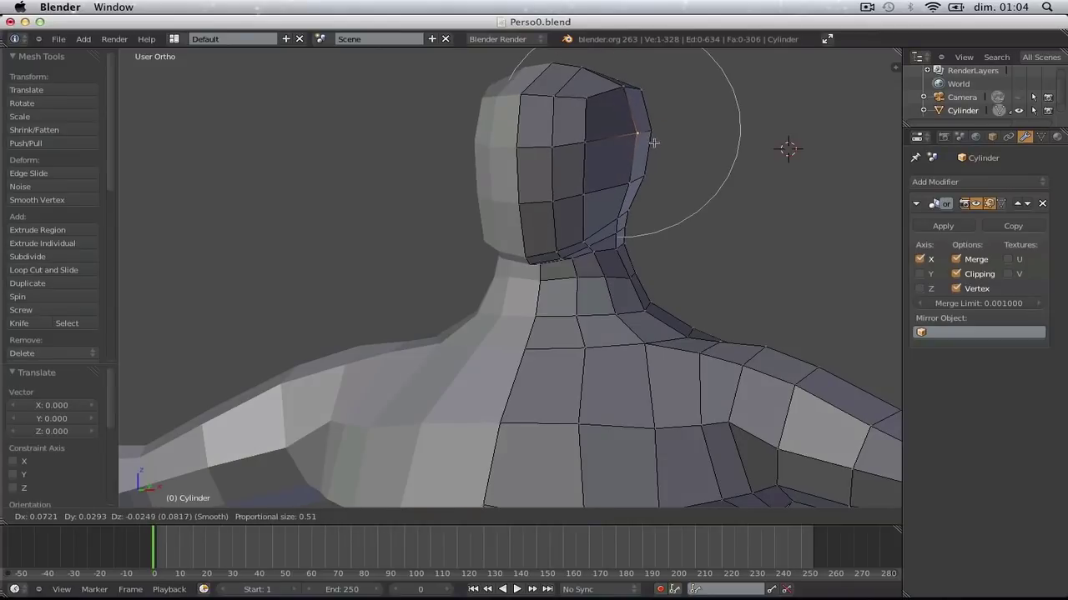
click(652, 143)
Adjust the centre vertex at the chin's lower edge in the front view
key(Tab)
scroll(650, 145, down, 5)
key(KP_1)
key(Tab)
scroll(609, 184, up, 6)
key(a)
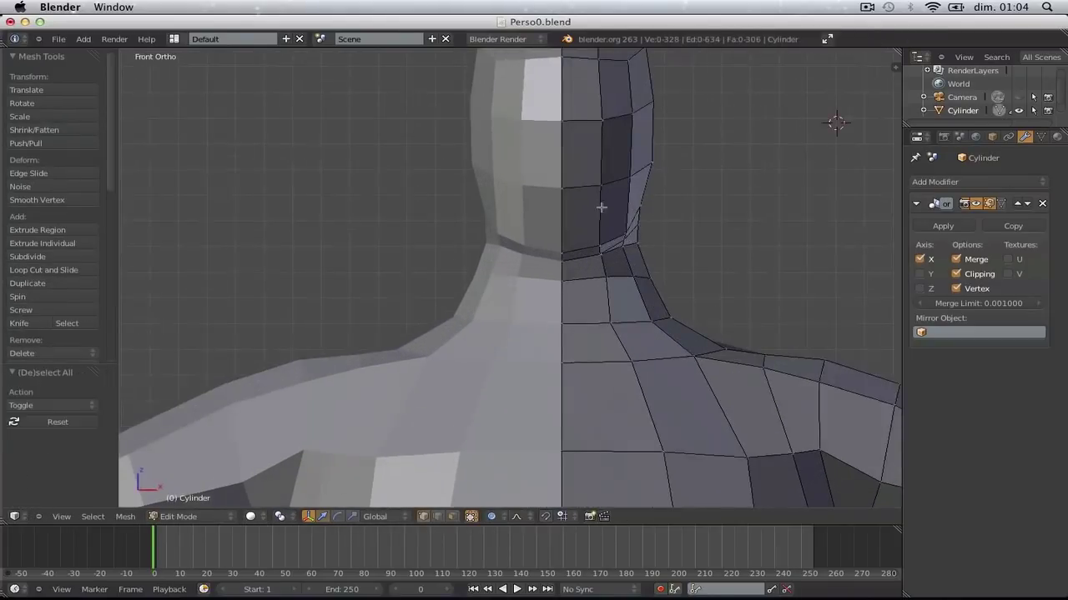
key(g)
click(565, 257)
Reposition the vertices on the upper side of the head behind the forehead, seen from an angled side view
key(Tab)
scroll(567, 257, down, 11)
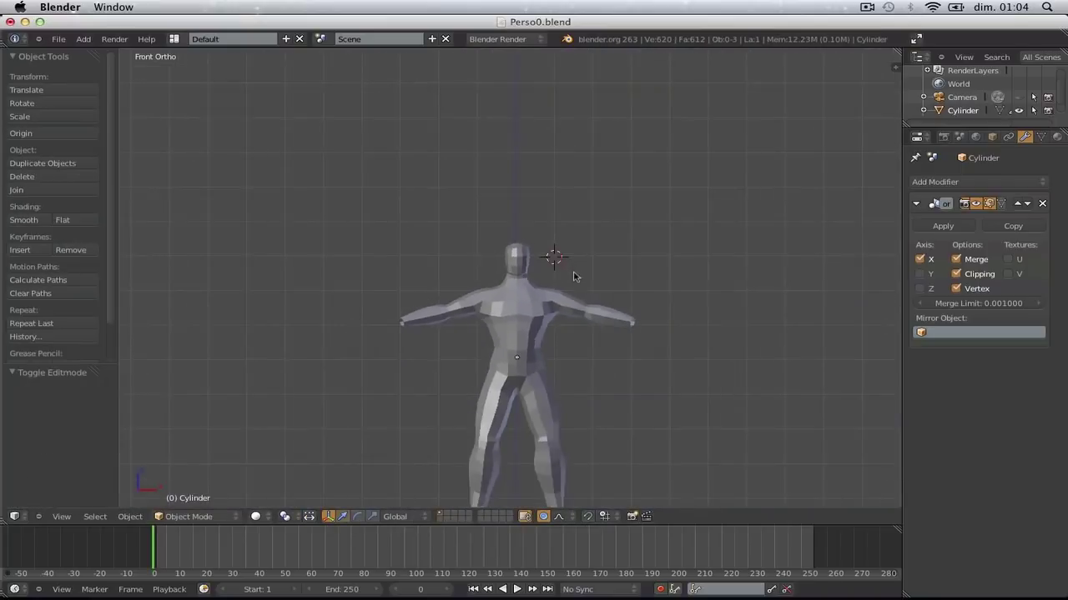
middle_drag(575, 276, 346, 295)
scroll(500, 259, up, 6)
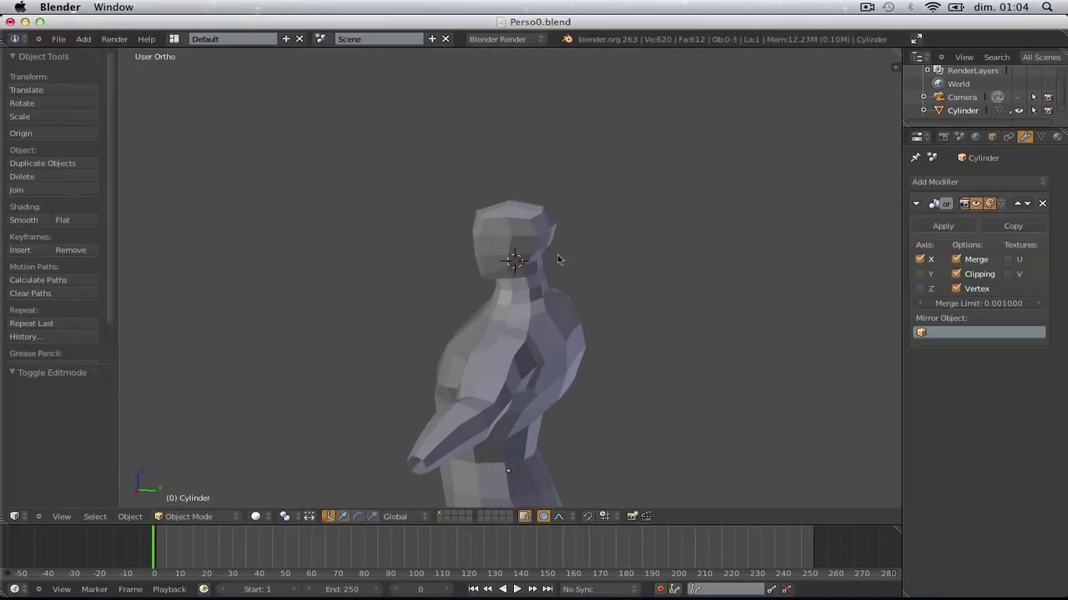
key(Tab)
key(g)
click(468, 170)
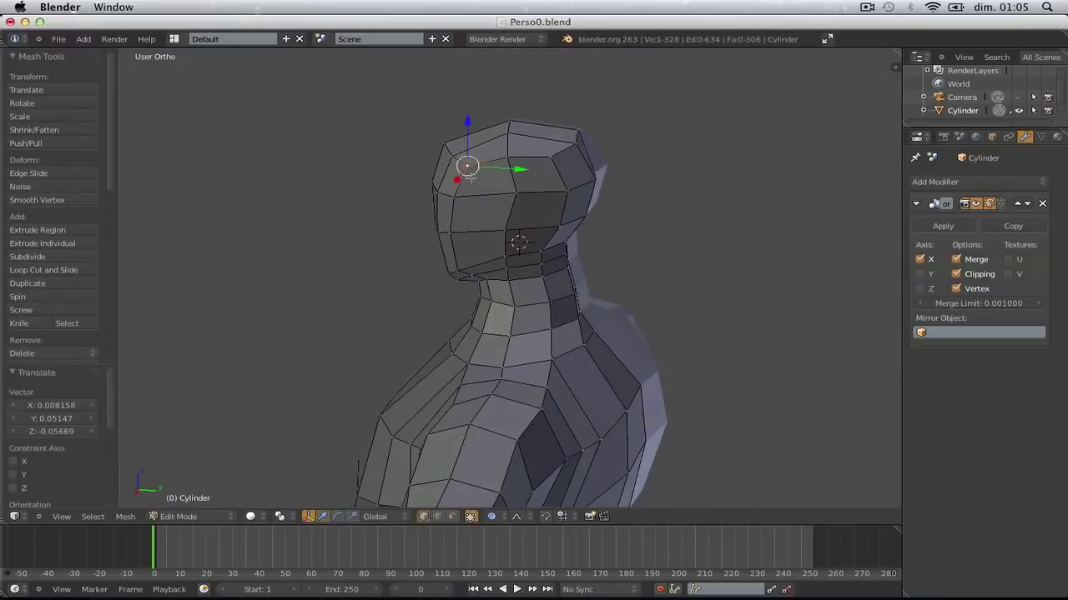
key(g)
click(530, 167)
Adjust the temple's side vertex and pull the upper outer corner vertex of the head inward and down in the front view
key(Tab)
scroll(507, 202, down, 2)
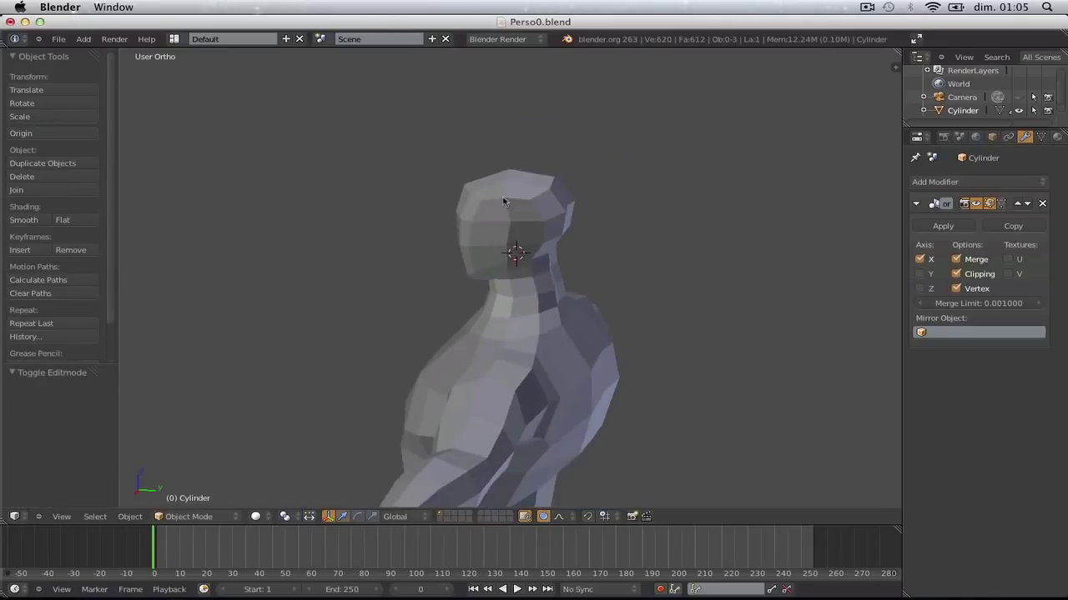
middle_drag(505, 203, 689, 203)
key(Tab)
key(Tab)
scroll(673, 218, down, 3)
key(Tab)
key(KP_1)
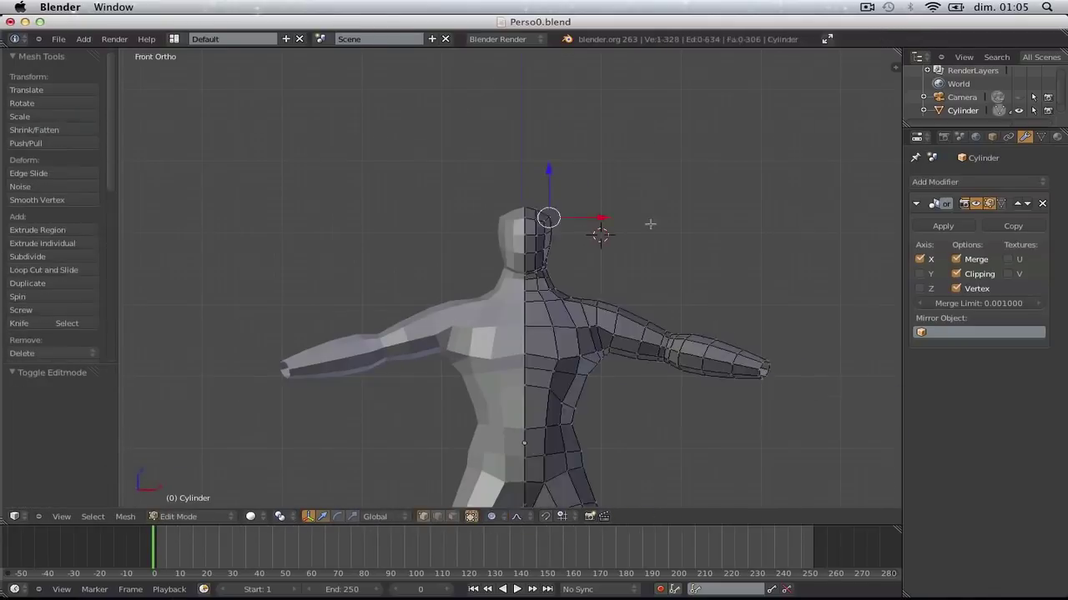
scroll(640, 193, up, 5)
key(g)
click(634, 180)
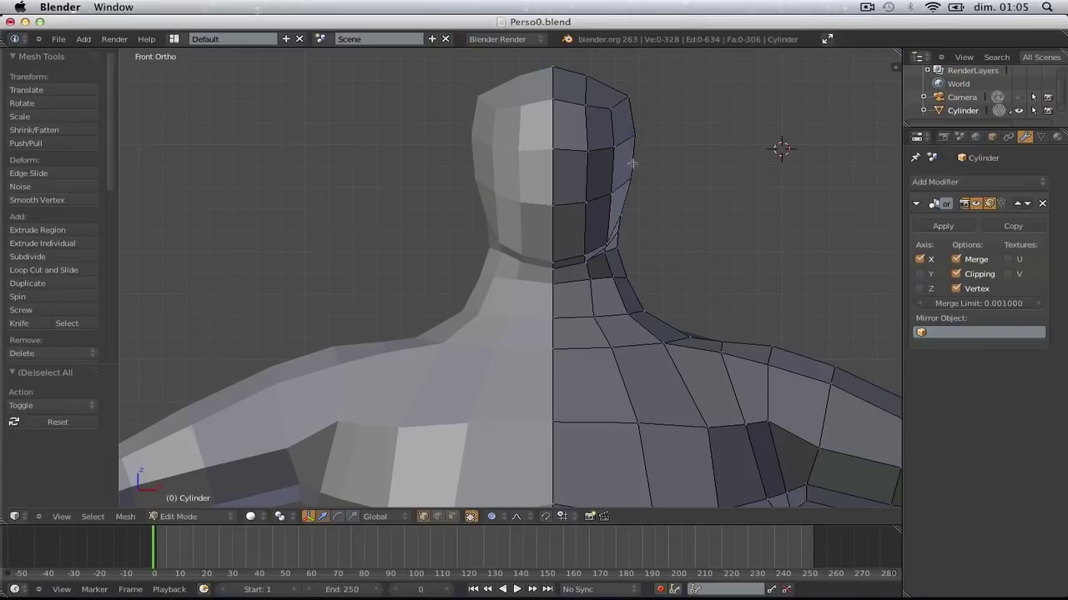
right_click(628, 92)
key(g)
click(623, 95)
Lower the centre vertex at the top of the head by about 0.037 in the front view
right_click(552, 69)
key(g)
click(539, 68)
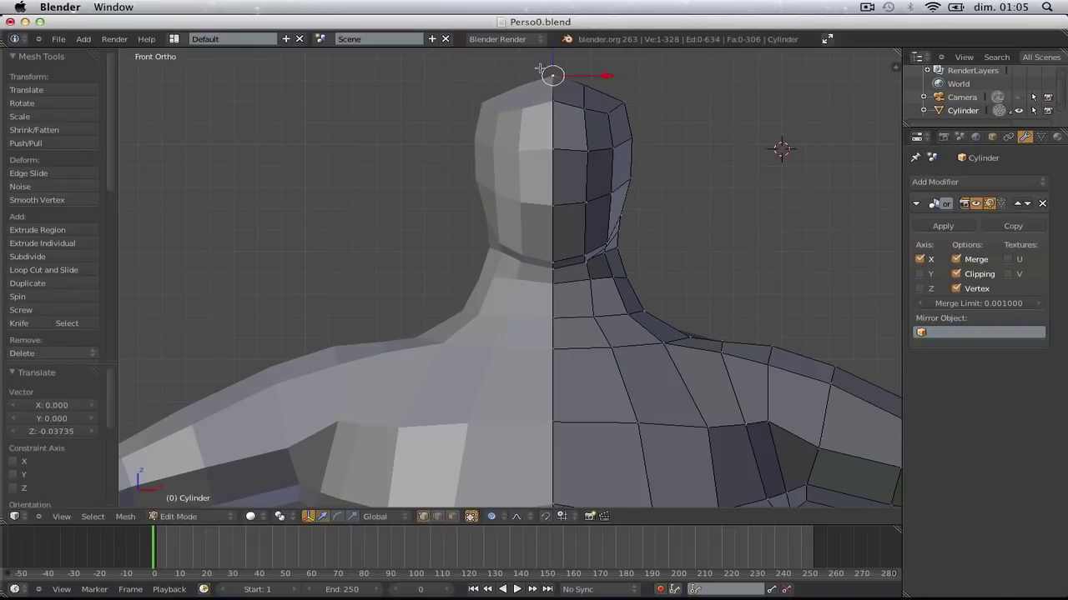
key(g)
click(543, 85)
key(a)
shift+middle_drag(635, 126, 621, 191)
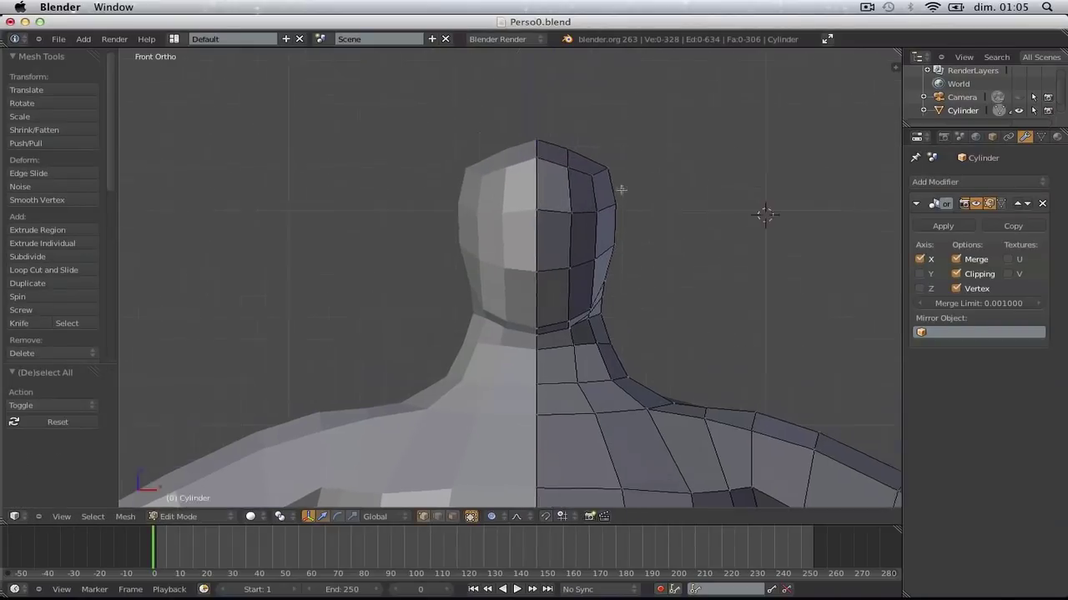
Raise the three vertices beside the crown's centre line about 0.02 in the front view and save over Perso0.blend
scroll(622, 201, up, 3)
key(z)
scroll(622, 153, down, 3)
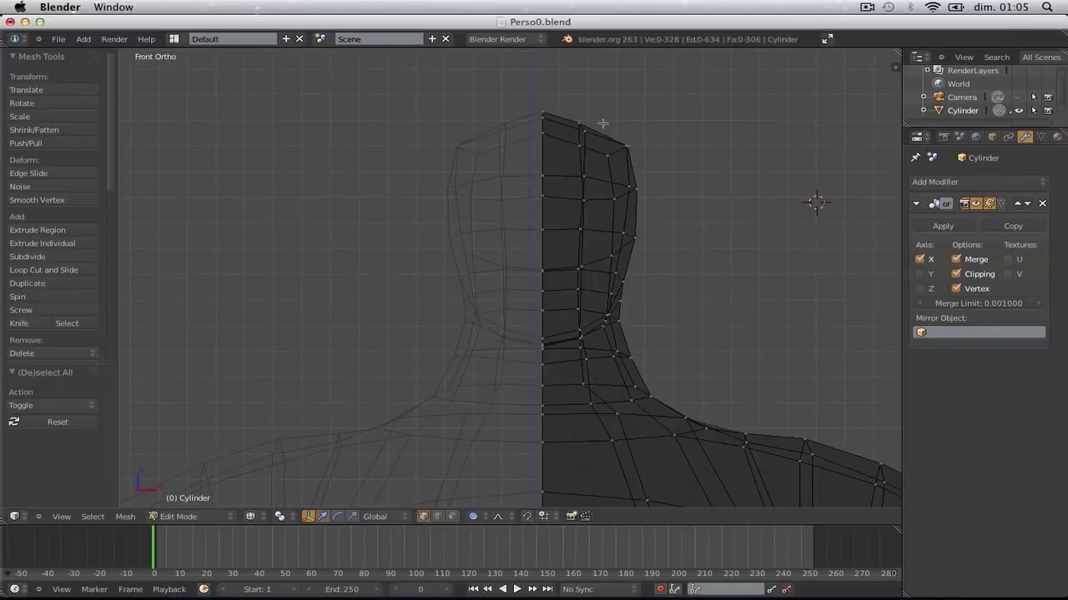
right_click(575, 126)
key(g)
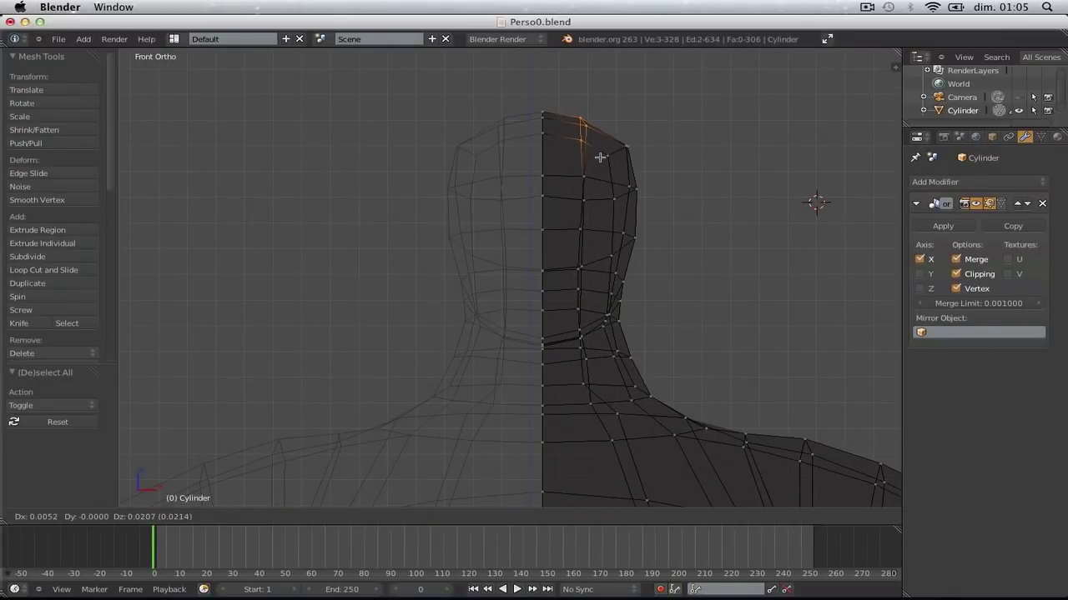
click(601, 158)
key(Tab)
key(z)
scroll(603, 159, down, 6)
key(ctrl+s)
click(597, 201)
Move the three vertices at the upper back of the head about 0.01 forward and down in the side view
scroll(615, 213, down, 2)
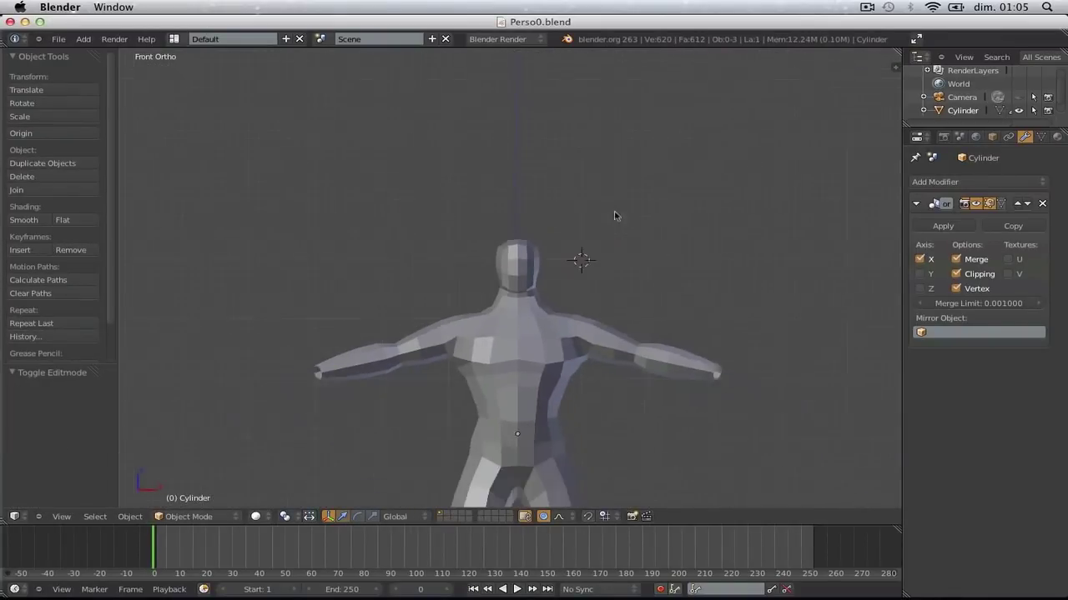
scroll(614, 216, down, 4)
middle_drag(632, 197, 332, 212)
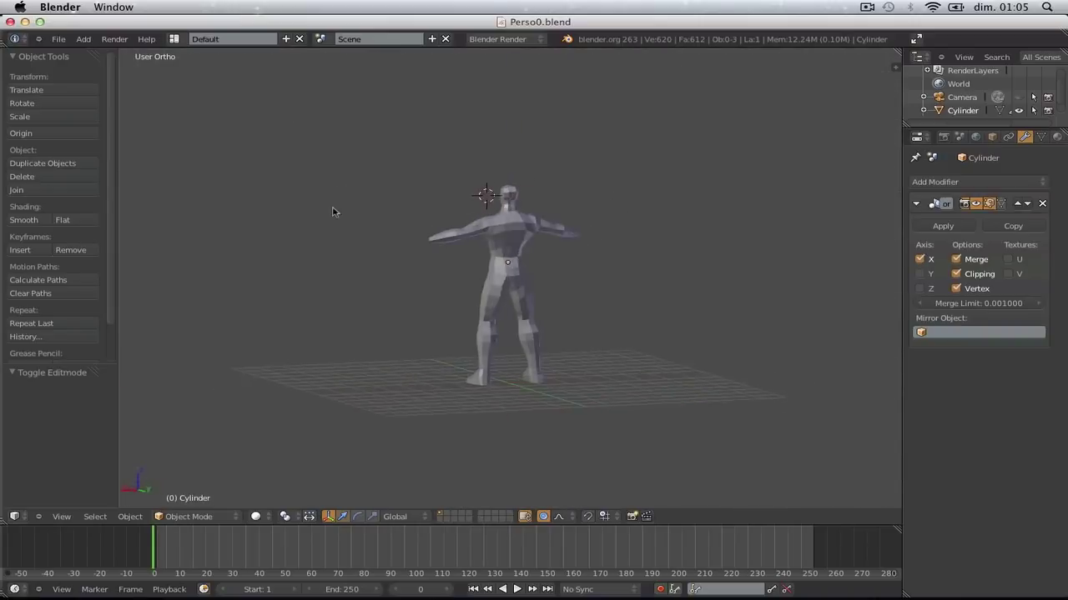
key(KP_3)
key(Tab)
scroll(548, 169, up, 8)
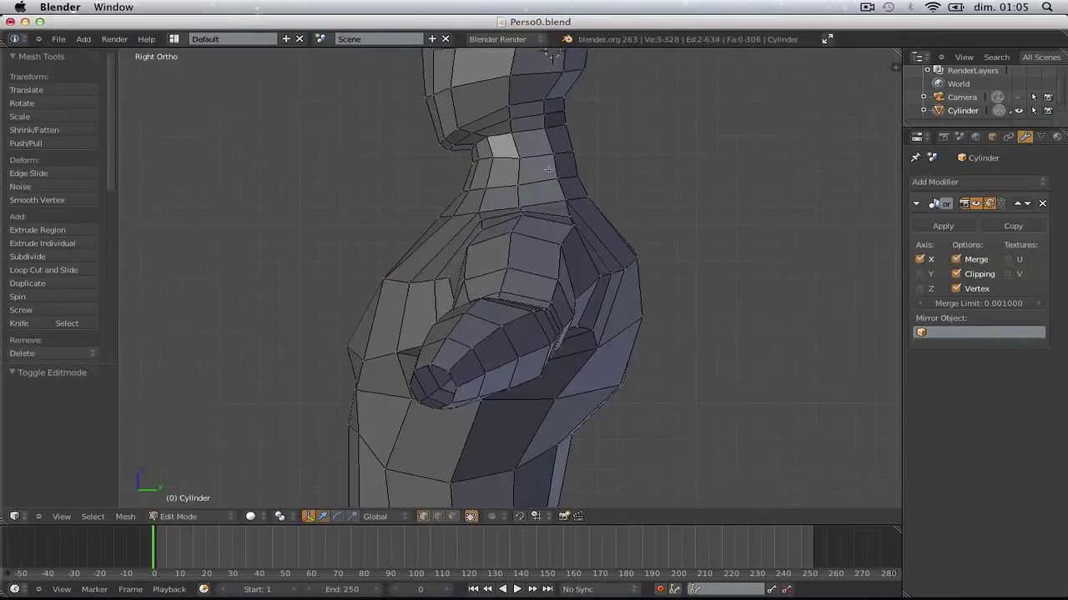
scroll(548, 170, up, 3)
shift+middle_drag(548, 169, 546, 348)
key(a)
key(z)
key(b)
drag(532, 233, 617, 318)
key(g)
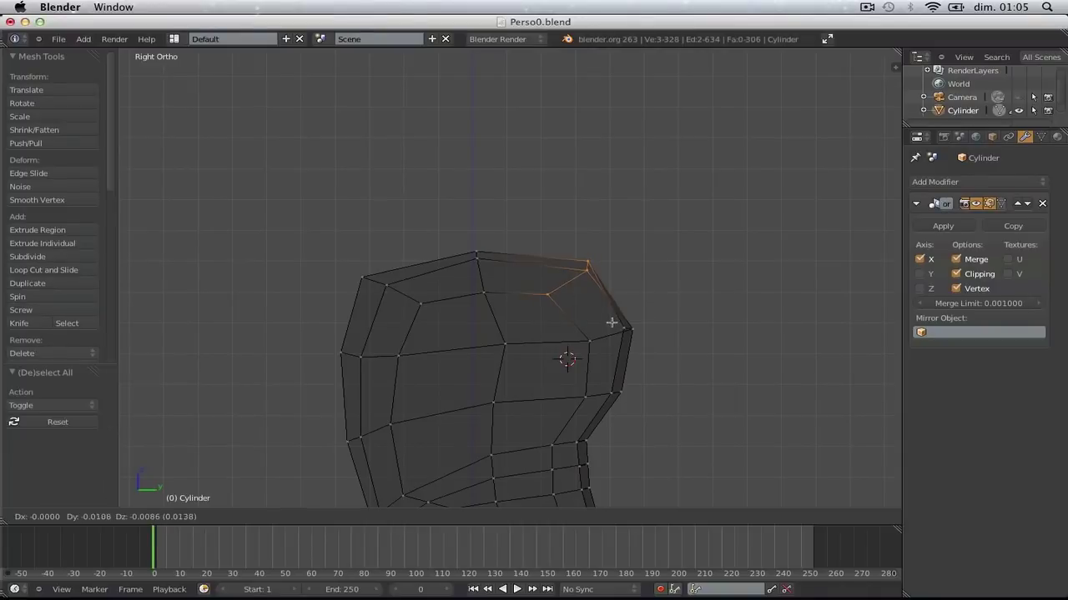
click(611, 322)
Select the upper forehead vertices in the side view, return to solid shading and save over Perso0.blend
key(a)
key(b)
drag(423, 318, 425, 317)
key(Tab)
scroll(424, 316, down, 5)
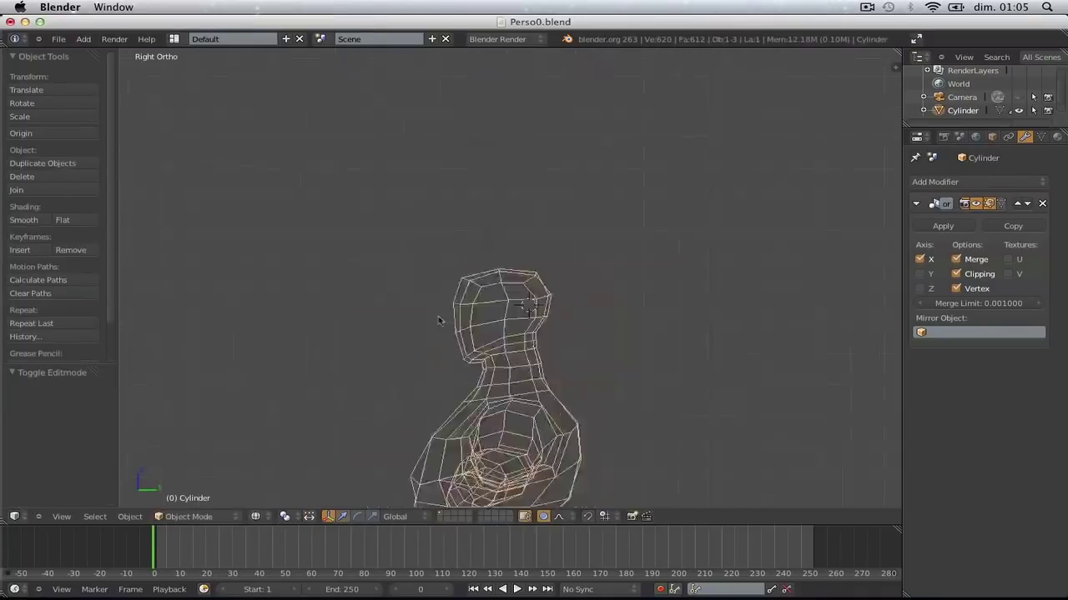
key(z)
key(ctrl+s)
click(531, 334)
Move the vertex at the middle of the neck's side up about 0.01 and slightly forward in the side view
middle_drag(625, 353, 732, 429)
key(KP_3)
key(Tab)
scroll(617, 388, up, 8)
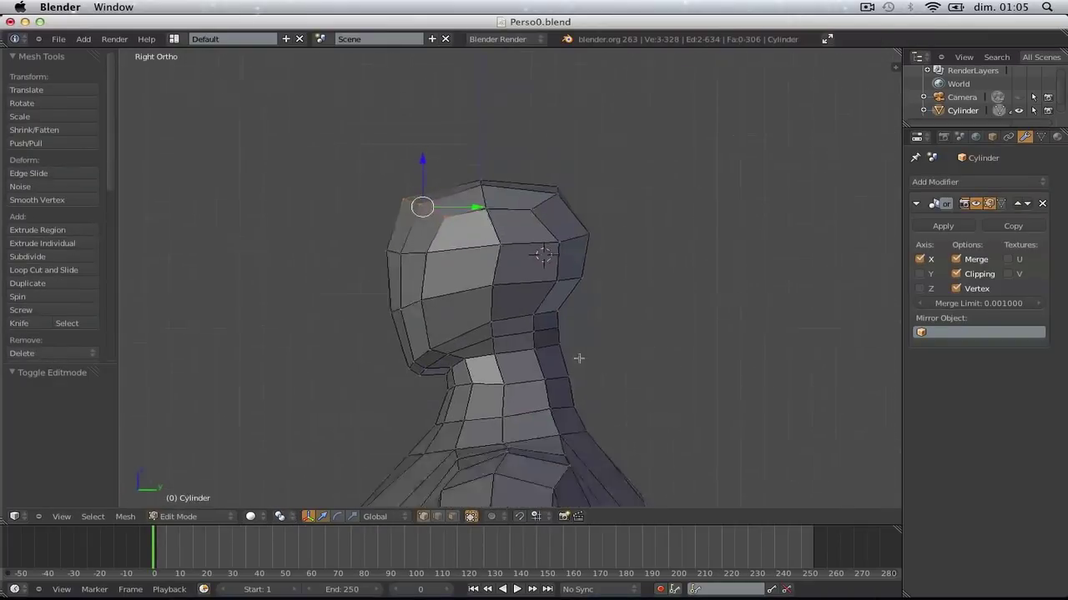
key(a)
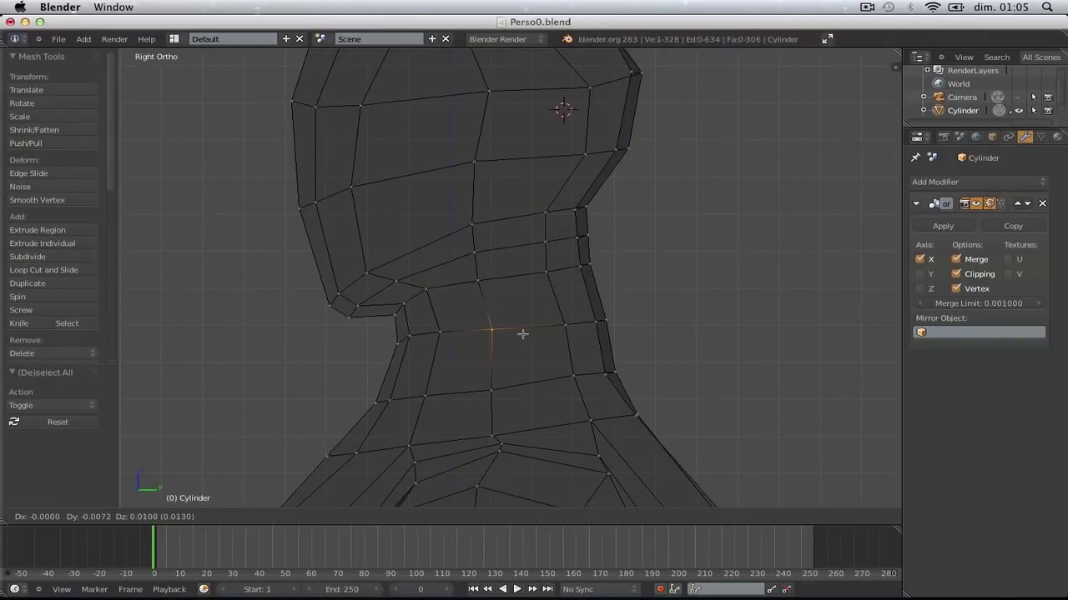
click(523, 334)
Adjust the row of vertices at the back of the neck, level with the neck's middle, in the side view
key(a)
key(b)
drag(537, 304, 636, 345)
key(g)
click(631, 342)
key(Tab)
scroll(631, 345, down, 5)
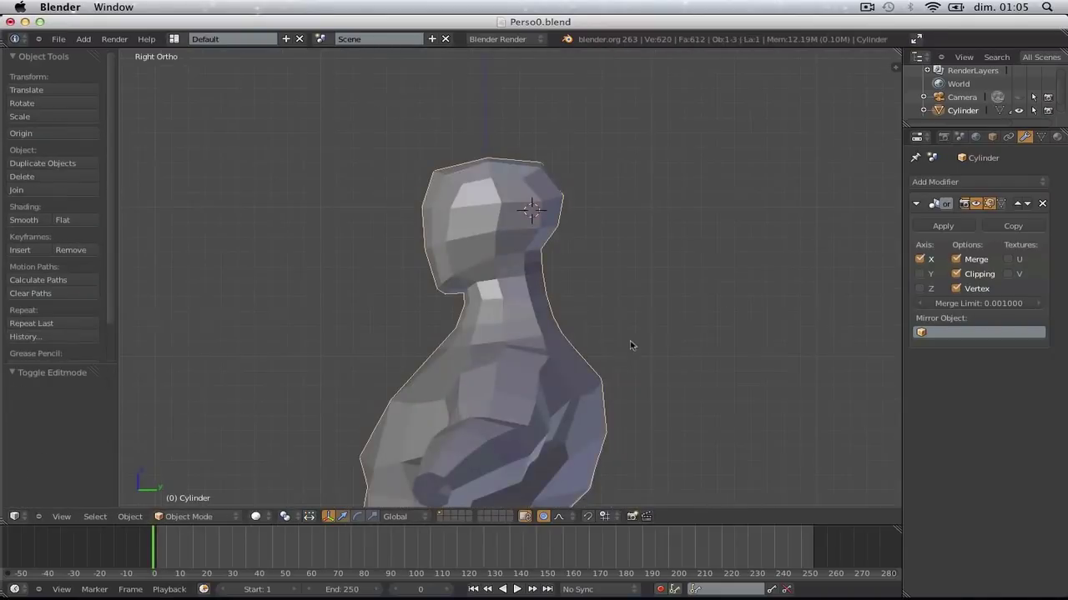
Pull the upper back vertices forward about 0.12 in the side view with proportional editing at size 0.56
key(Tab)
scroll(659, 349, down, 5)
scroll(668, 293, up, 6)
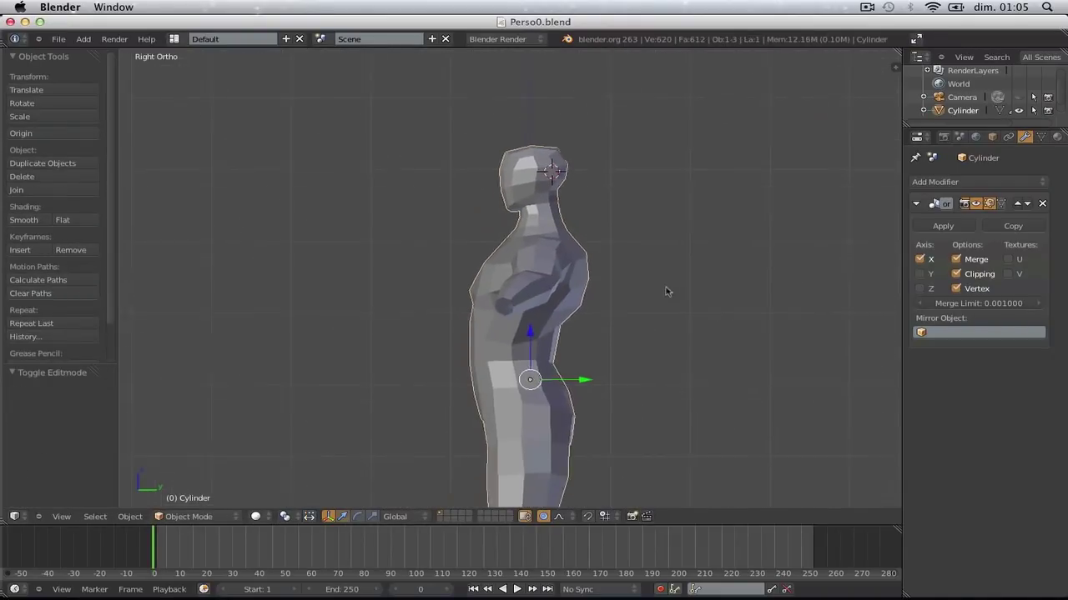
scroll(665, 298, down, 1)
key(a)
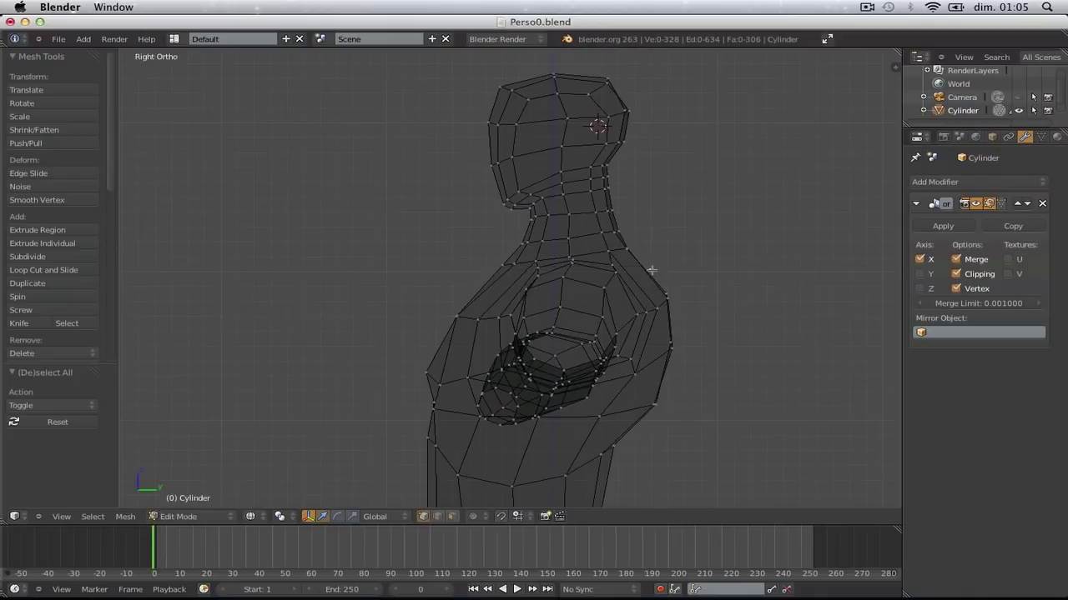
scroll(690, 399, down, 2)
key(g)
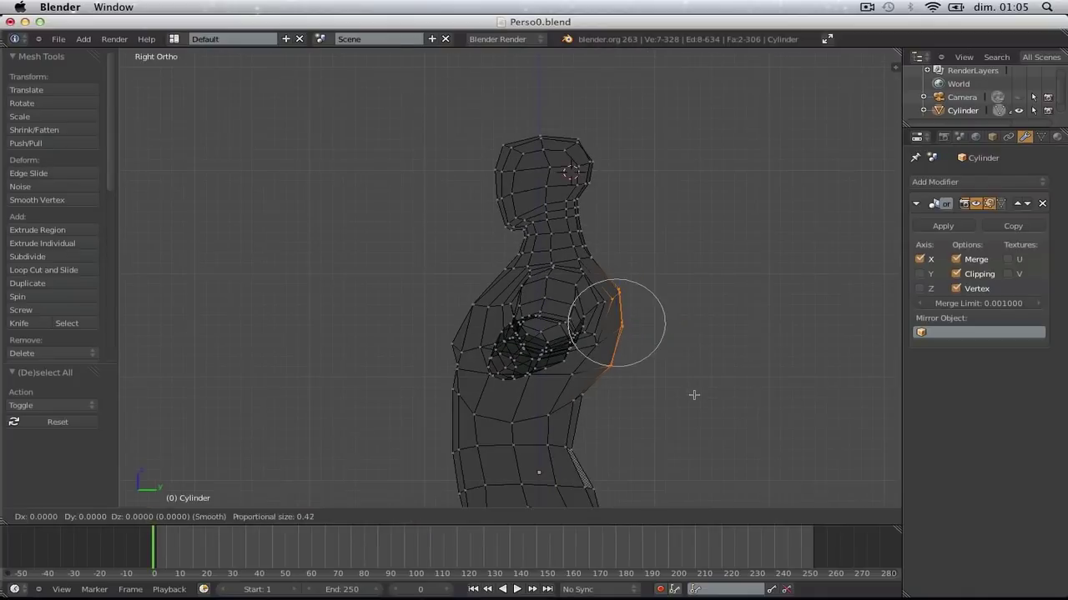
click(693, 395)
key(g)
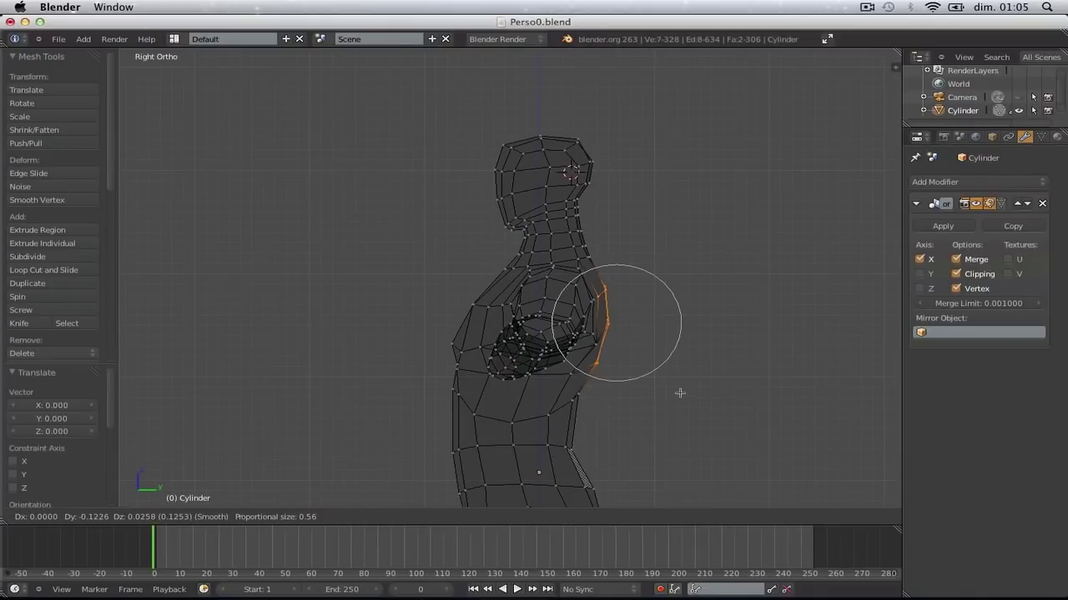
click(680, 393)
Move the mid-back vertices inward along X toward the centre line in an angled back view
key(Tab)
scroll(679, 393, up, 1)
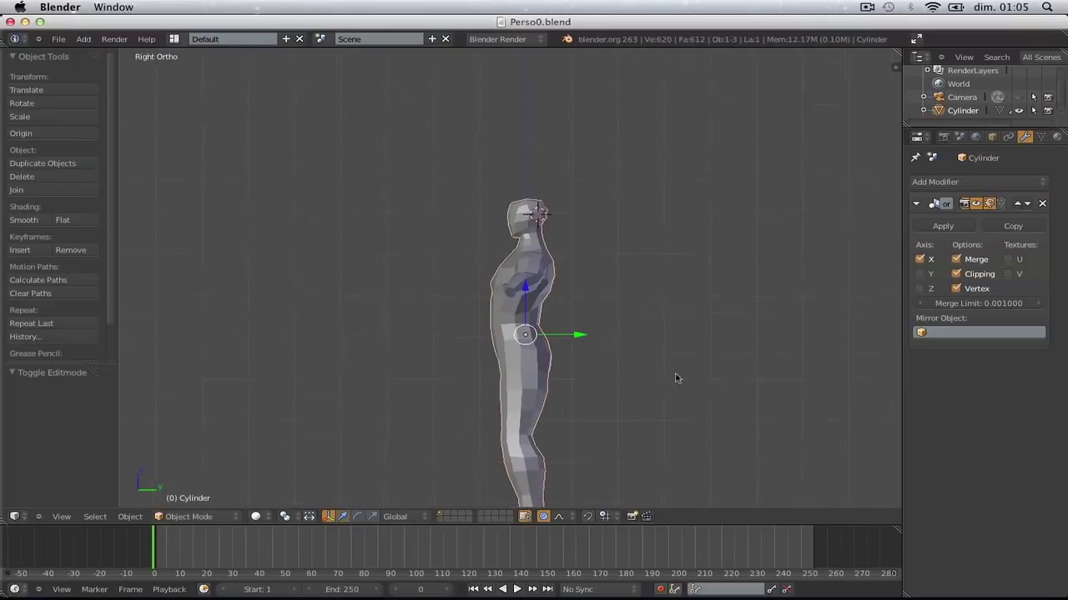
middle_drag(677, 379, 559, 384)
scroll(552, 388, up, 2)
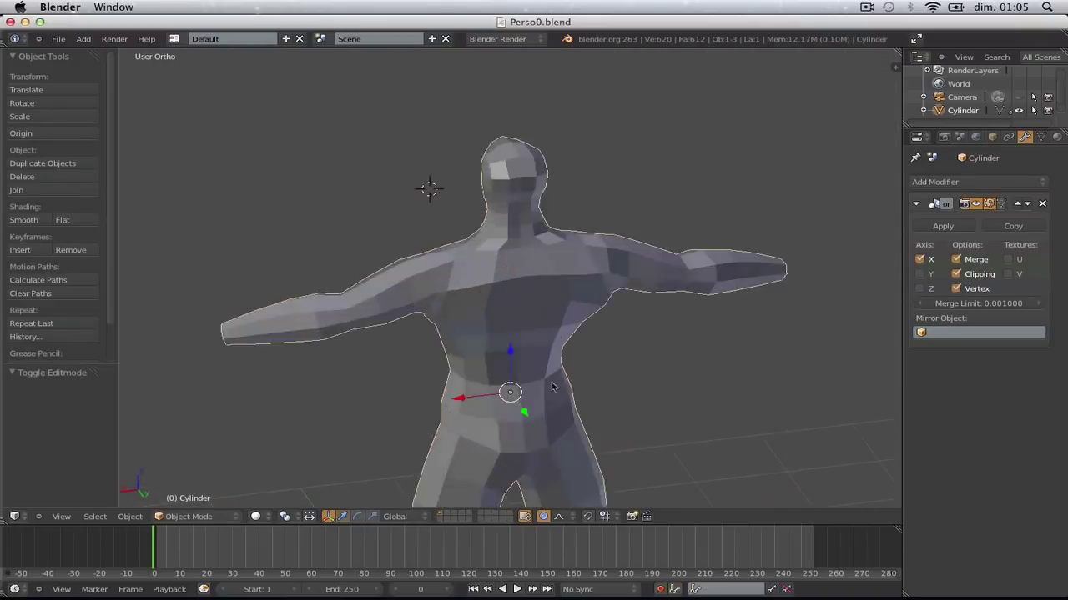
key(Tab)
drag(441, 314, 455, 316)
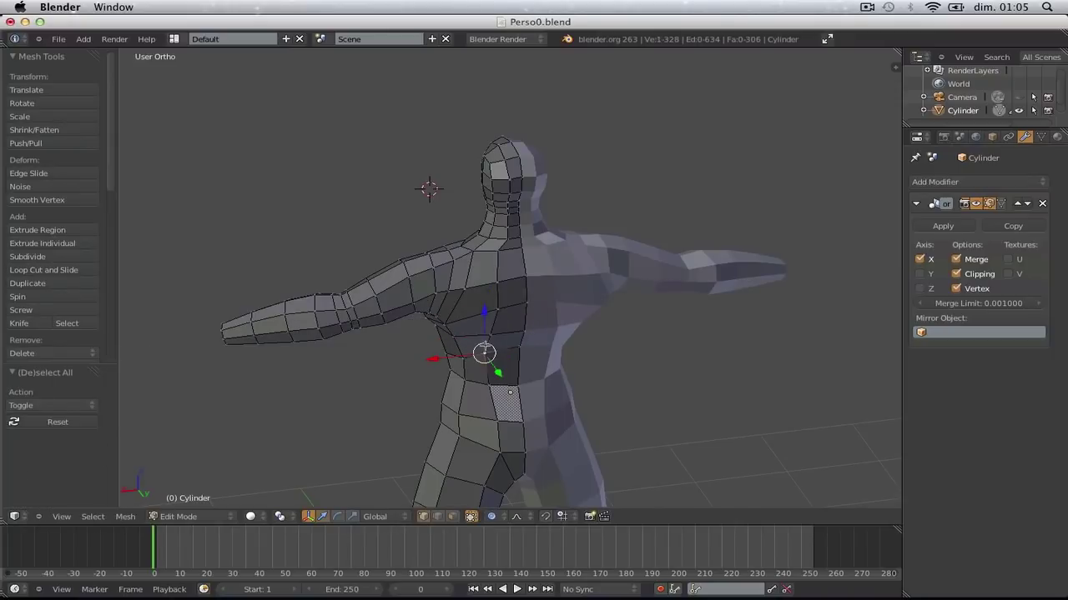
drag(439, 357, 477, 335)
right_click(491, 334)
Move the waist-level vertex beside the spine inward along X toward the centre line
key(Tab)
key(Tab)
key(a)
right_click(490, 385)
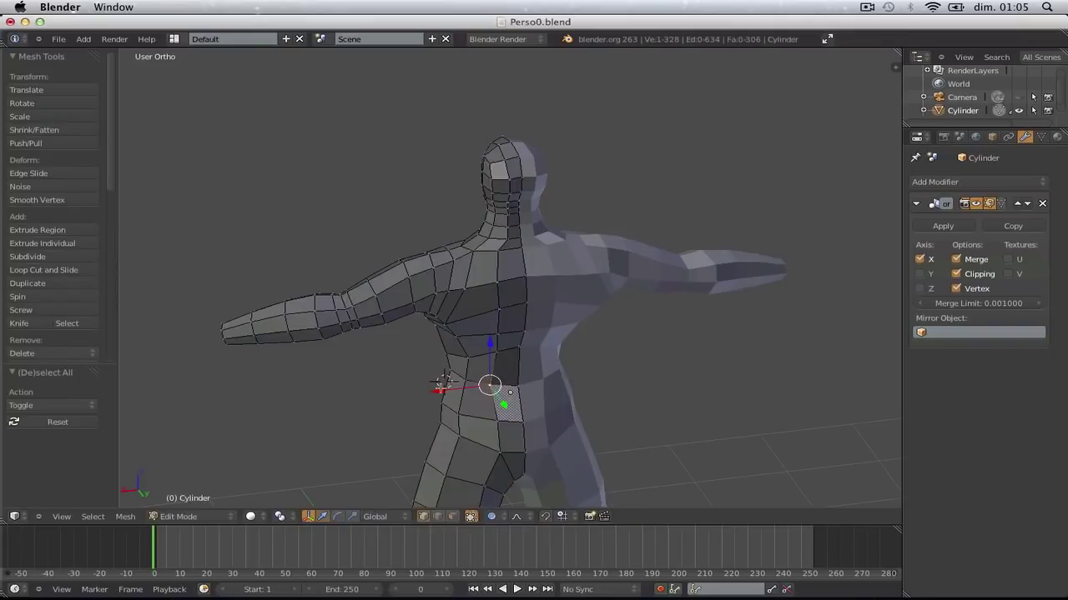
mouse_move(439, 388)
mouse_down()
mouse_move(467, 390)
mouse_move(459, 395)
mouse_up()
key(Tab)
Save the character over Perso0.blend
scroll(509, 407, down, 3)
middle_drag(554, 413, 679, 380)
key(ctrl+s)
click(704, 373)
scroll(658, 357, down, 2)
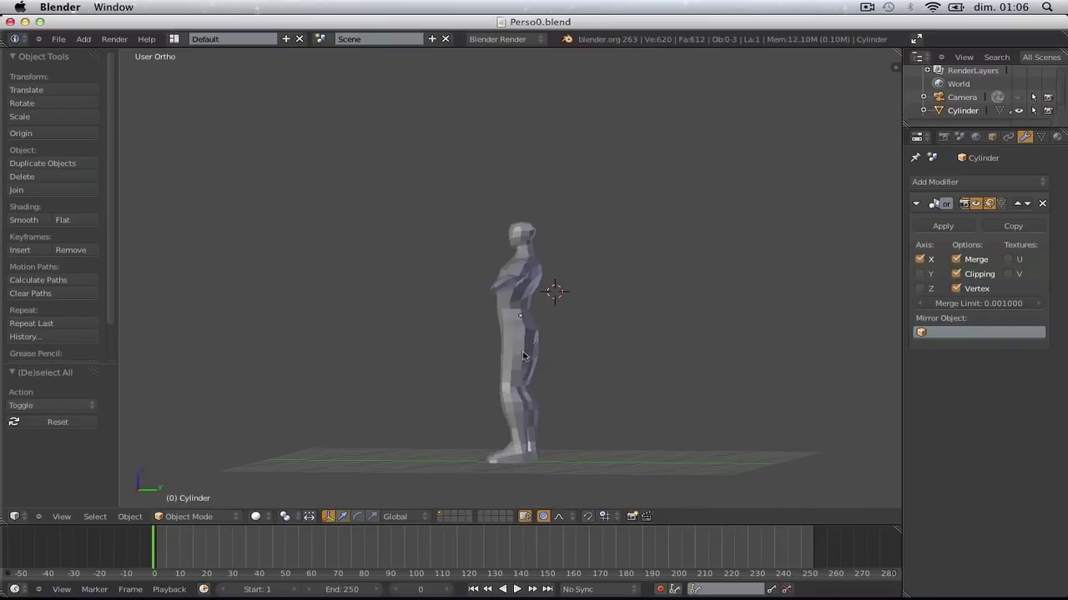
Scale the head up to about 1.20 in the front orthographic view with proportional editing at size 1.46
scroll(585, 392, up, 1)
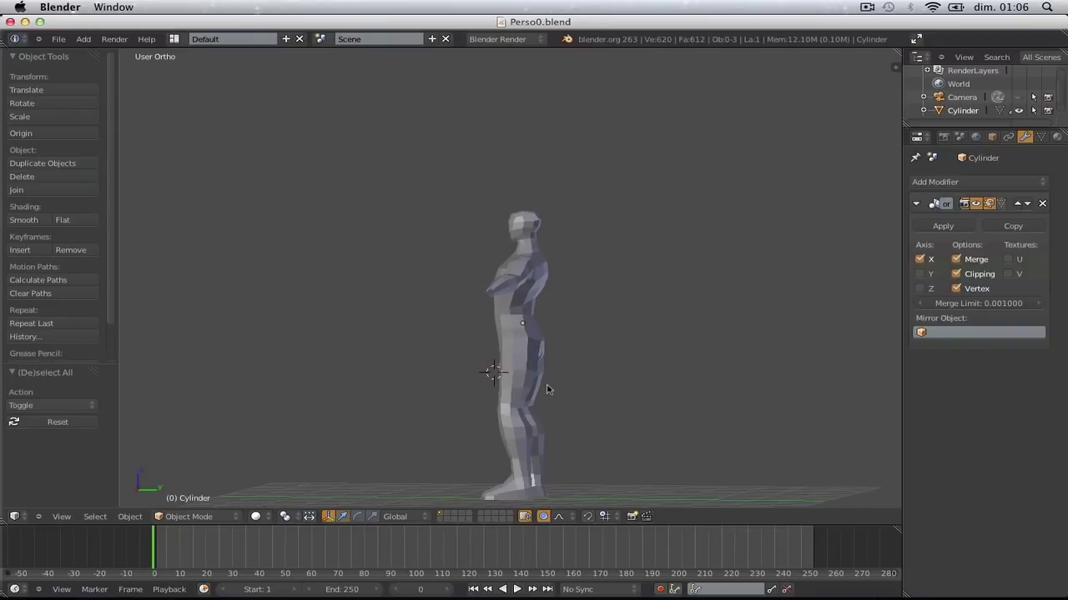
middle_drag(547, 390, 658, 385)
key(KP_1)
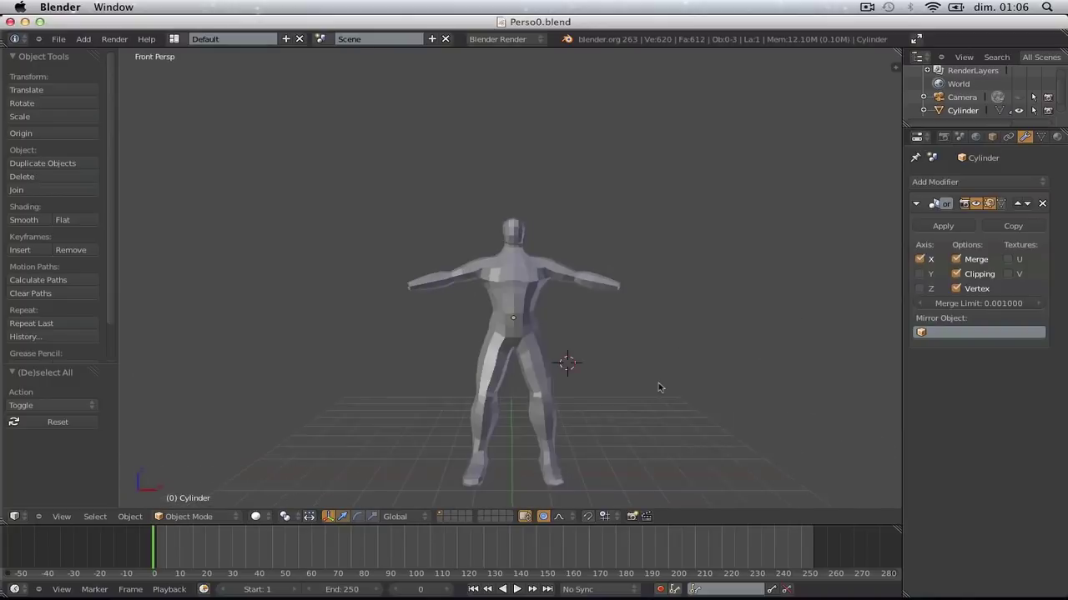
key(KP_1)
scroll(621, 358, up, 5)
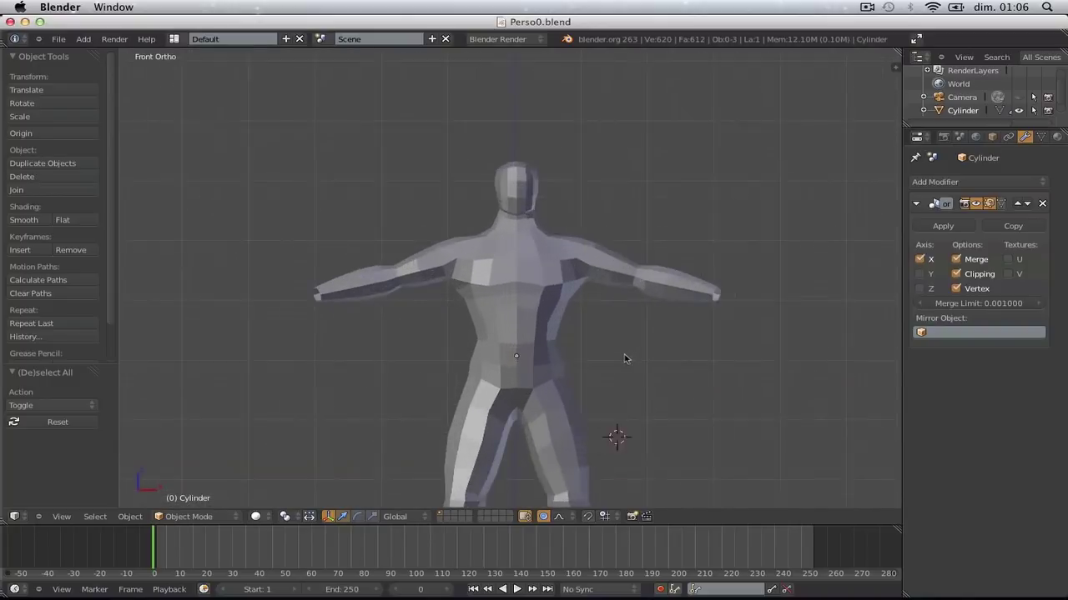
key(Tab)
key(s)
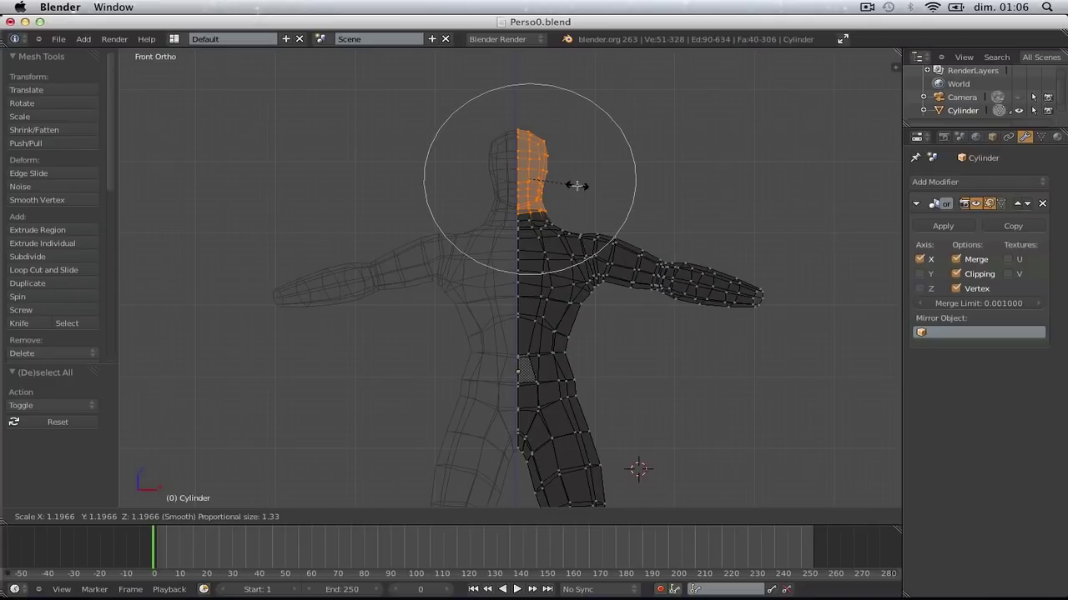
scroll(576, 185, down, 5)
scroll(576, 185, up, 4)
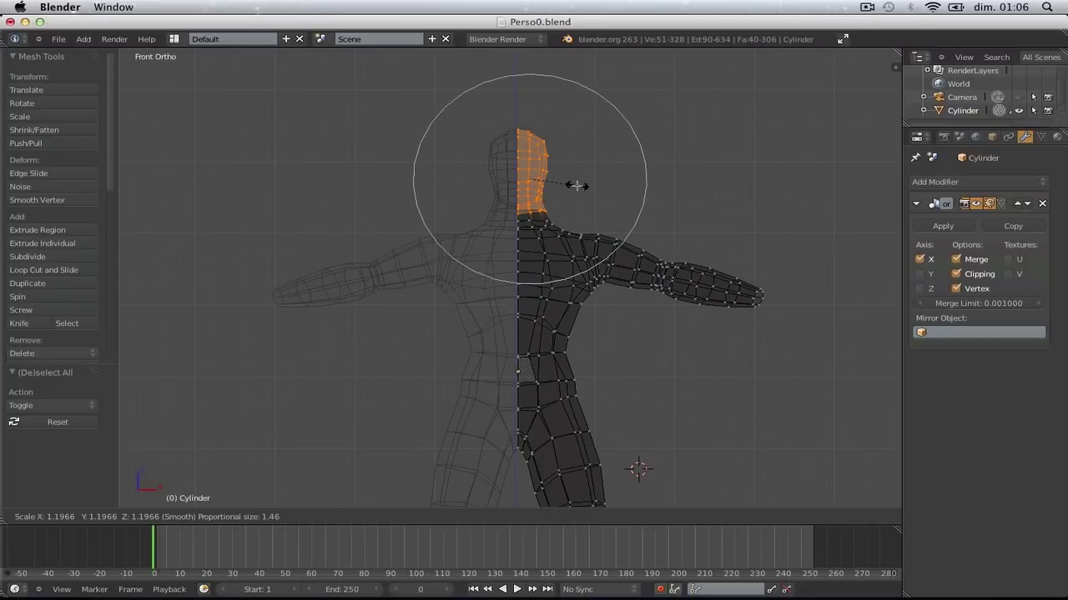
click(577, 185)
scroll(582, 196, down, 3)
key(Tab)
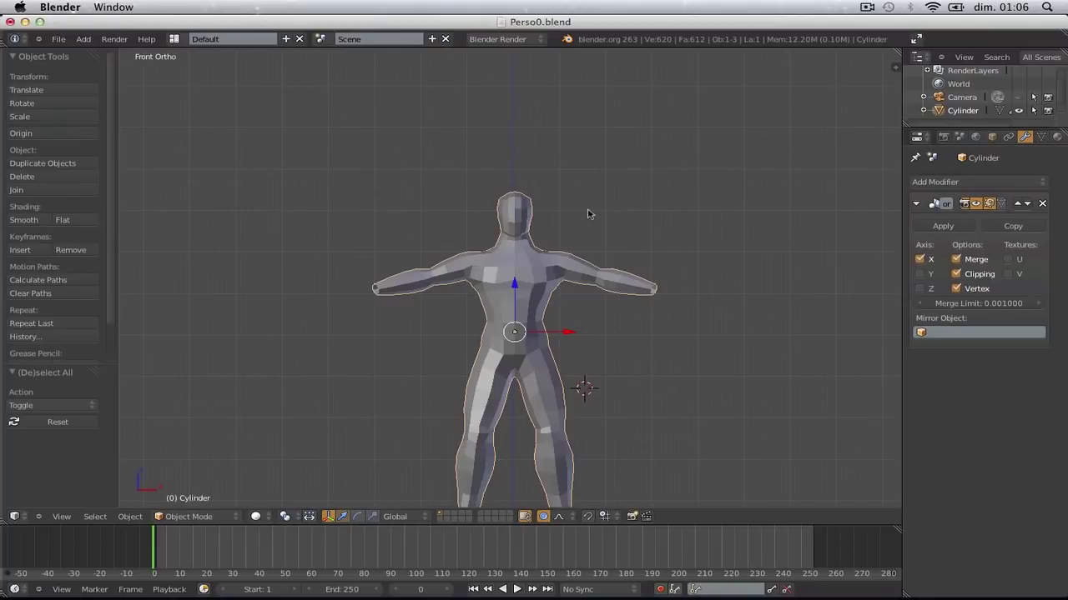
Rescale the selected head vertices in an angled view and save over Perso0.blend
middle_drag(615, 186, 656, 200)
key(Tab)
key(s)
click(650, 187)
key(Tab)
scroll(651, 188, down, 3)
key(ctrl+s)
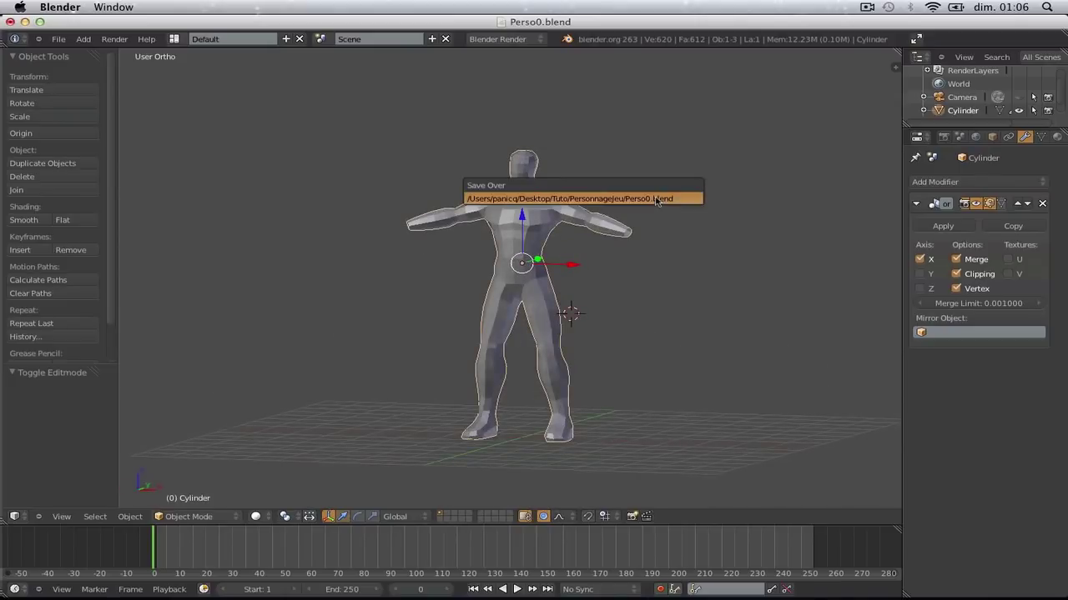
click(656, 200)
Try smoothing all vertices of the body mesh with the Smooth command
key(a)
scroll(653, 206, down, 2)
middle_drag(480, 261, 778, 248)
scroll(777, 248, up, 6)
key(KP_1)
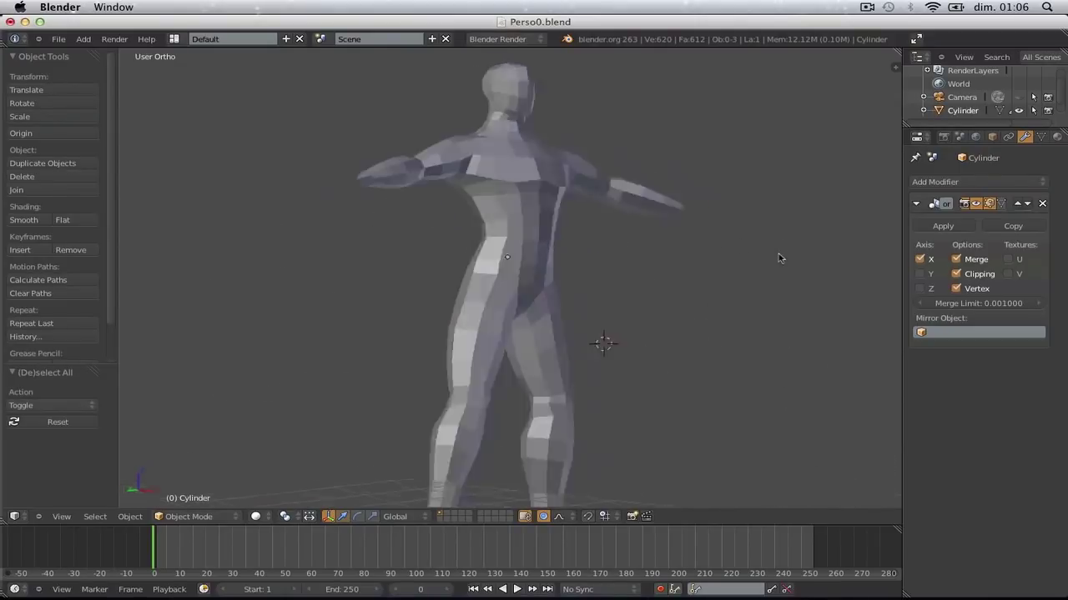
key(Tab)
scroll(777, 250, down, 4)
key(a)
key(w)
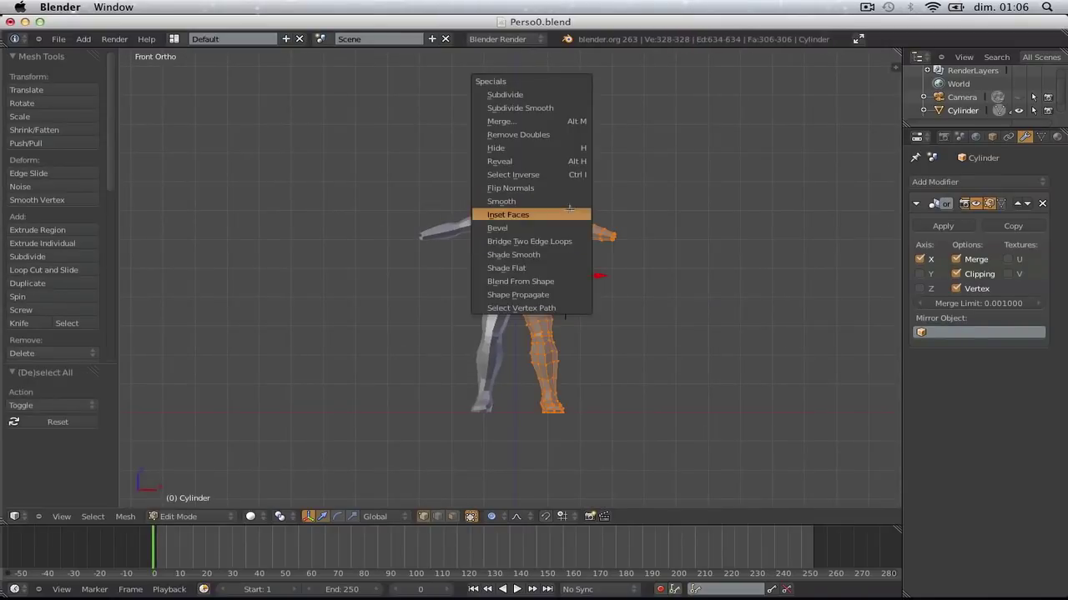
click(565, 201)
key(a)
middle_drag(603, 200, 683, 275)
key(Tab)
scroll(682, 275, up, 3)
scroll(682, 274, down, 2)
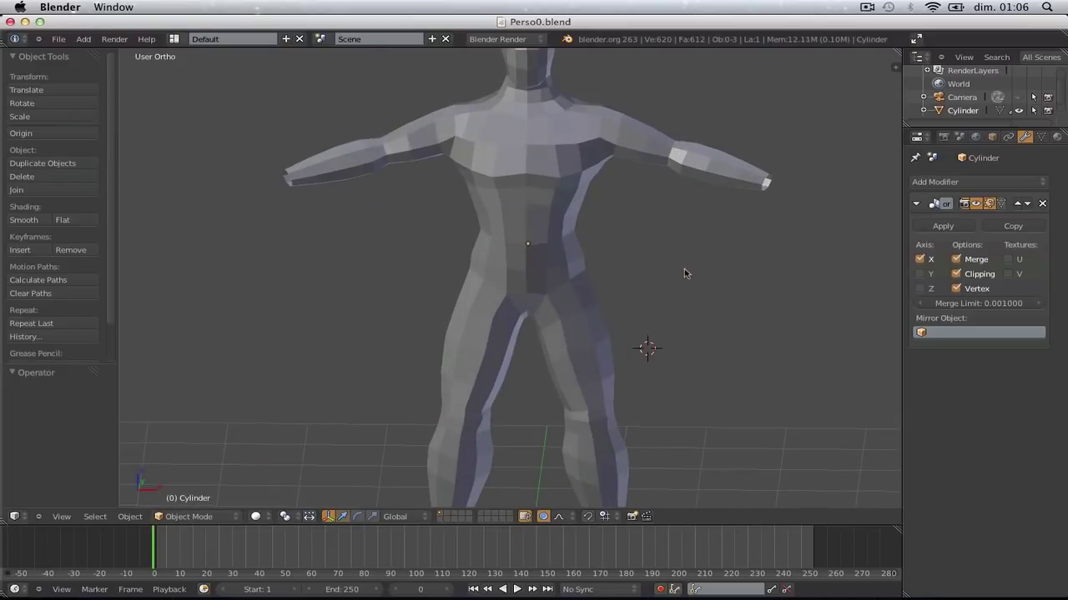
Save the character over Perso0.blend again with nothing selected
key(a)
scroll(736, 268, down, 2)
key(ctrl+s)
click(736, 270)
key(a)
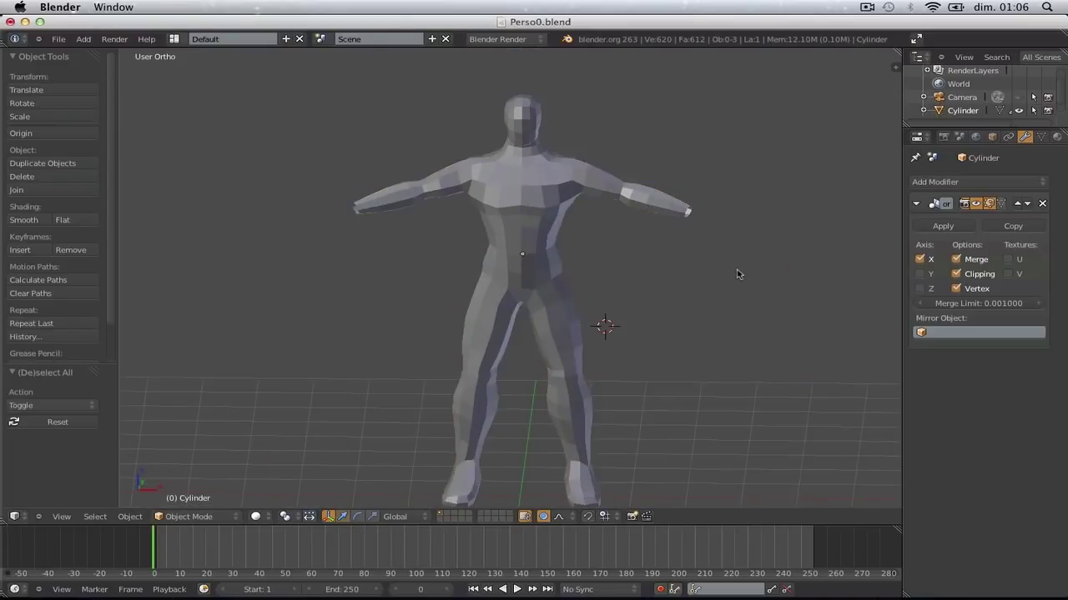
Examine the body mesh in the front view in Edit Mode and deselect the head vertices
key(KP_1)
shift+middle_drag(738, 271, 489, 243)
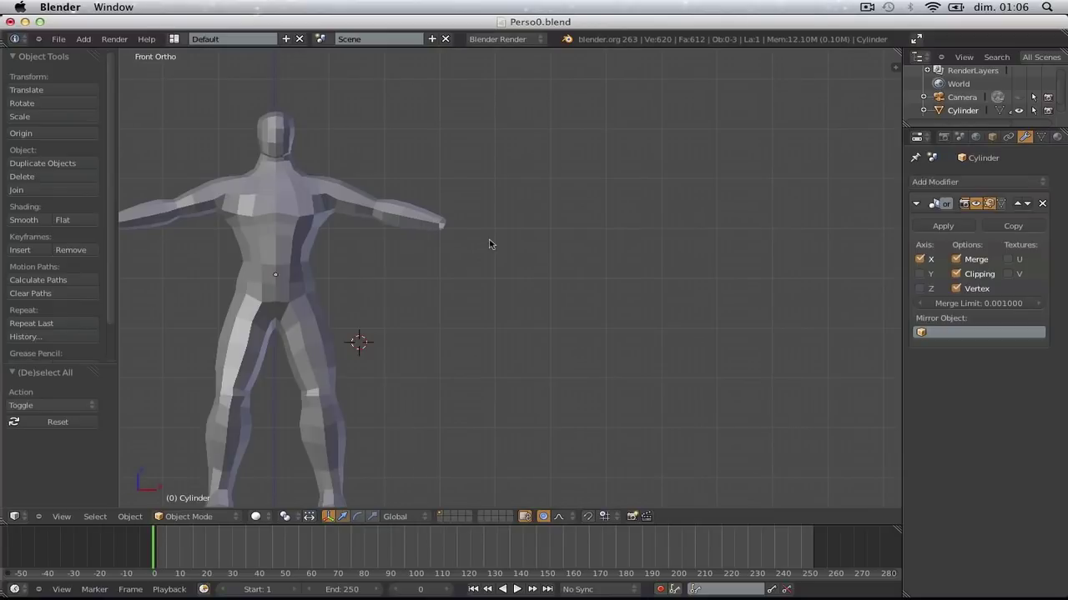
key(Tab)
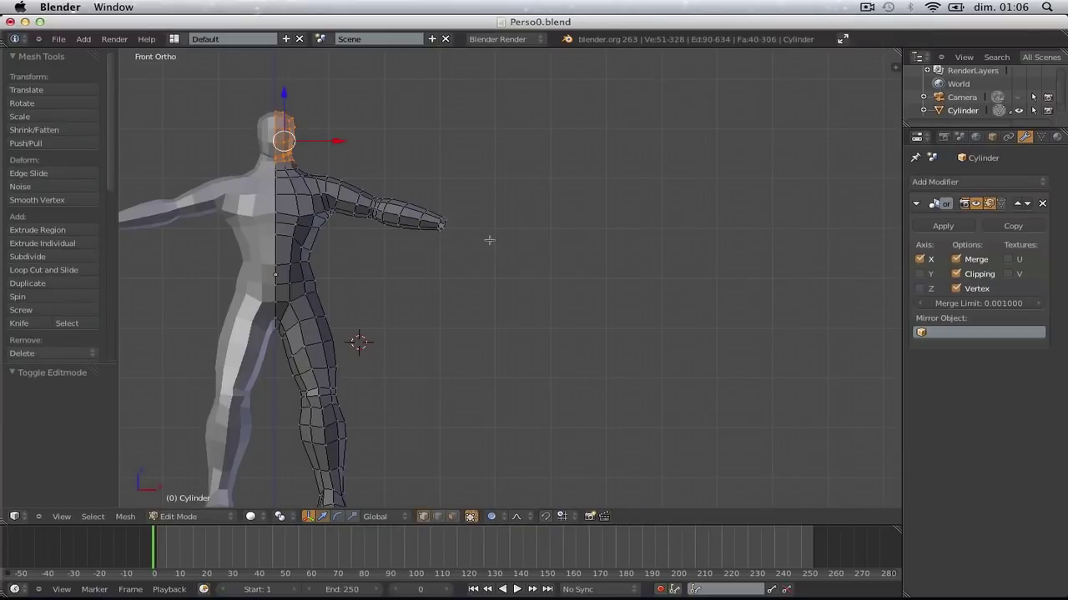
scroll(495, 174, up, 7)
scroll(495, 174, down, 2)
shift+middle_drag(441, 156, 729, 224)
scroll(729, 224, down, 3)
shift+middle_drag(490, 227, 575, 172)
scroll(620, 226, down, 2)
key(a)
scroll(575, 172, down, 2)
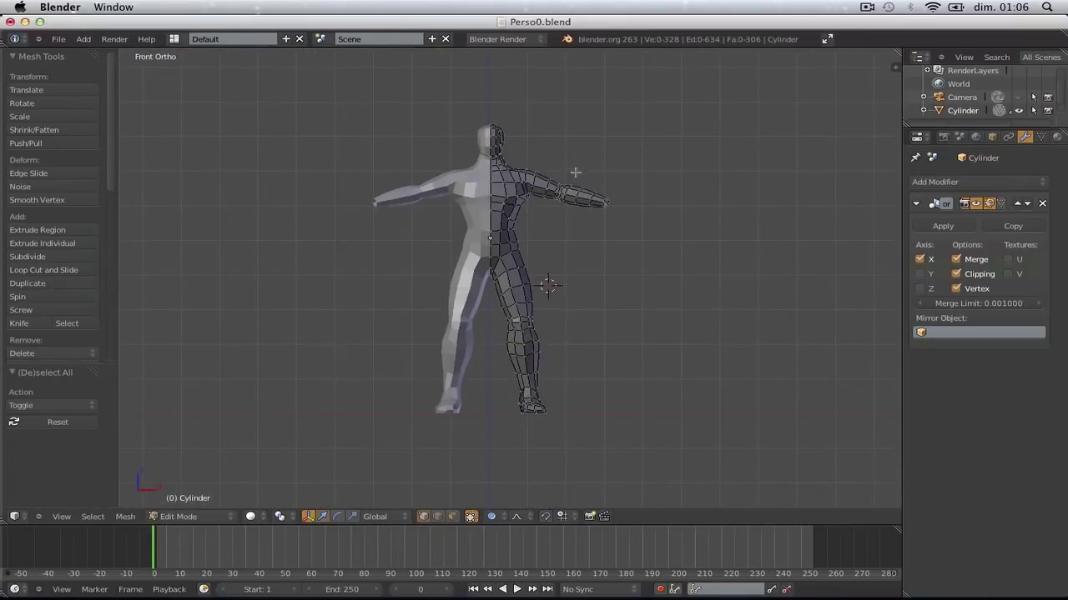
Examine the whole figure from an angle in Object Mode with perspective view
middle_drag(638, 220, 613, 222)
key(Tab)
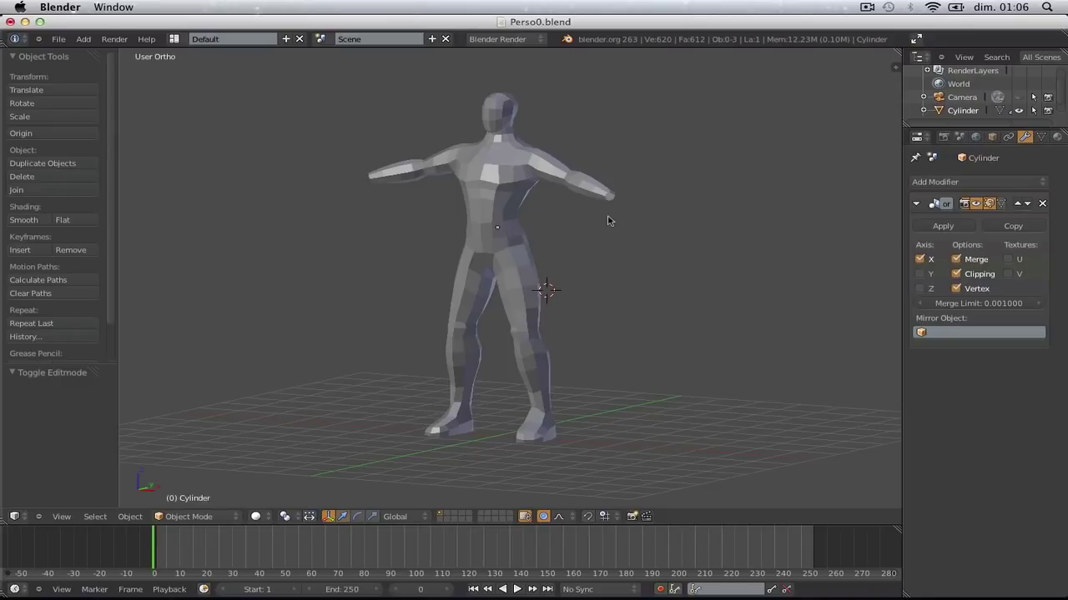
key(KP_5)
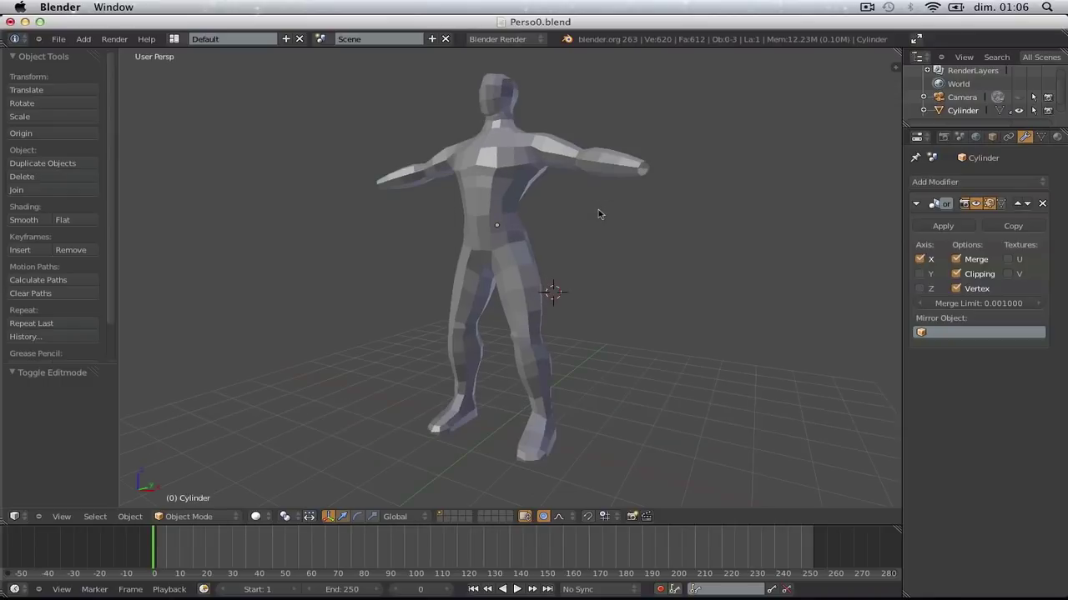
scroll(598, 210, down, 4)
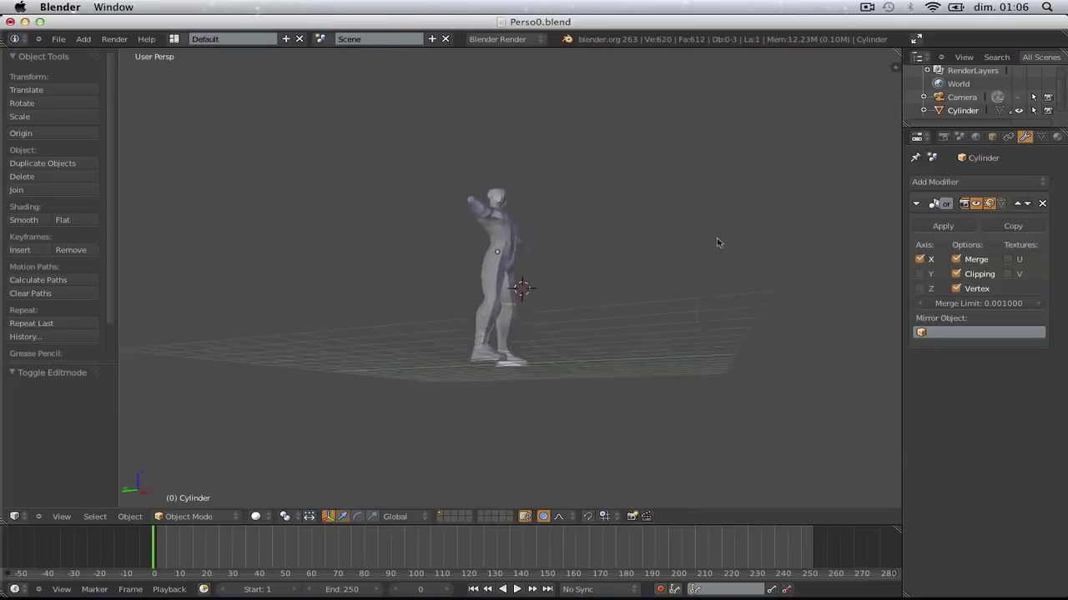